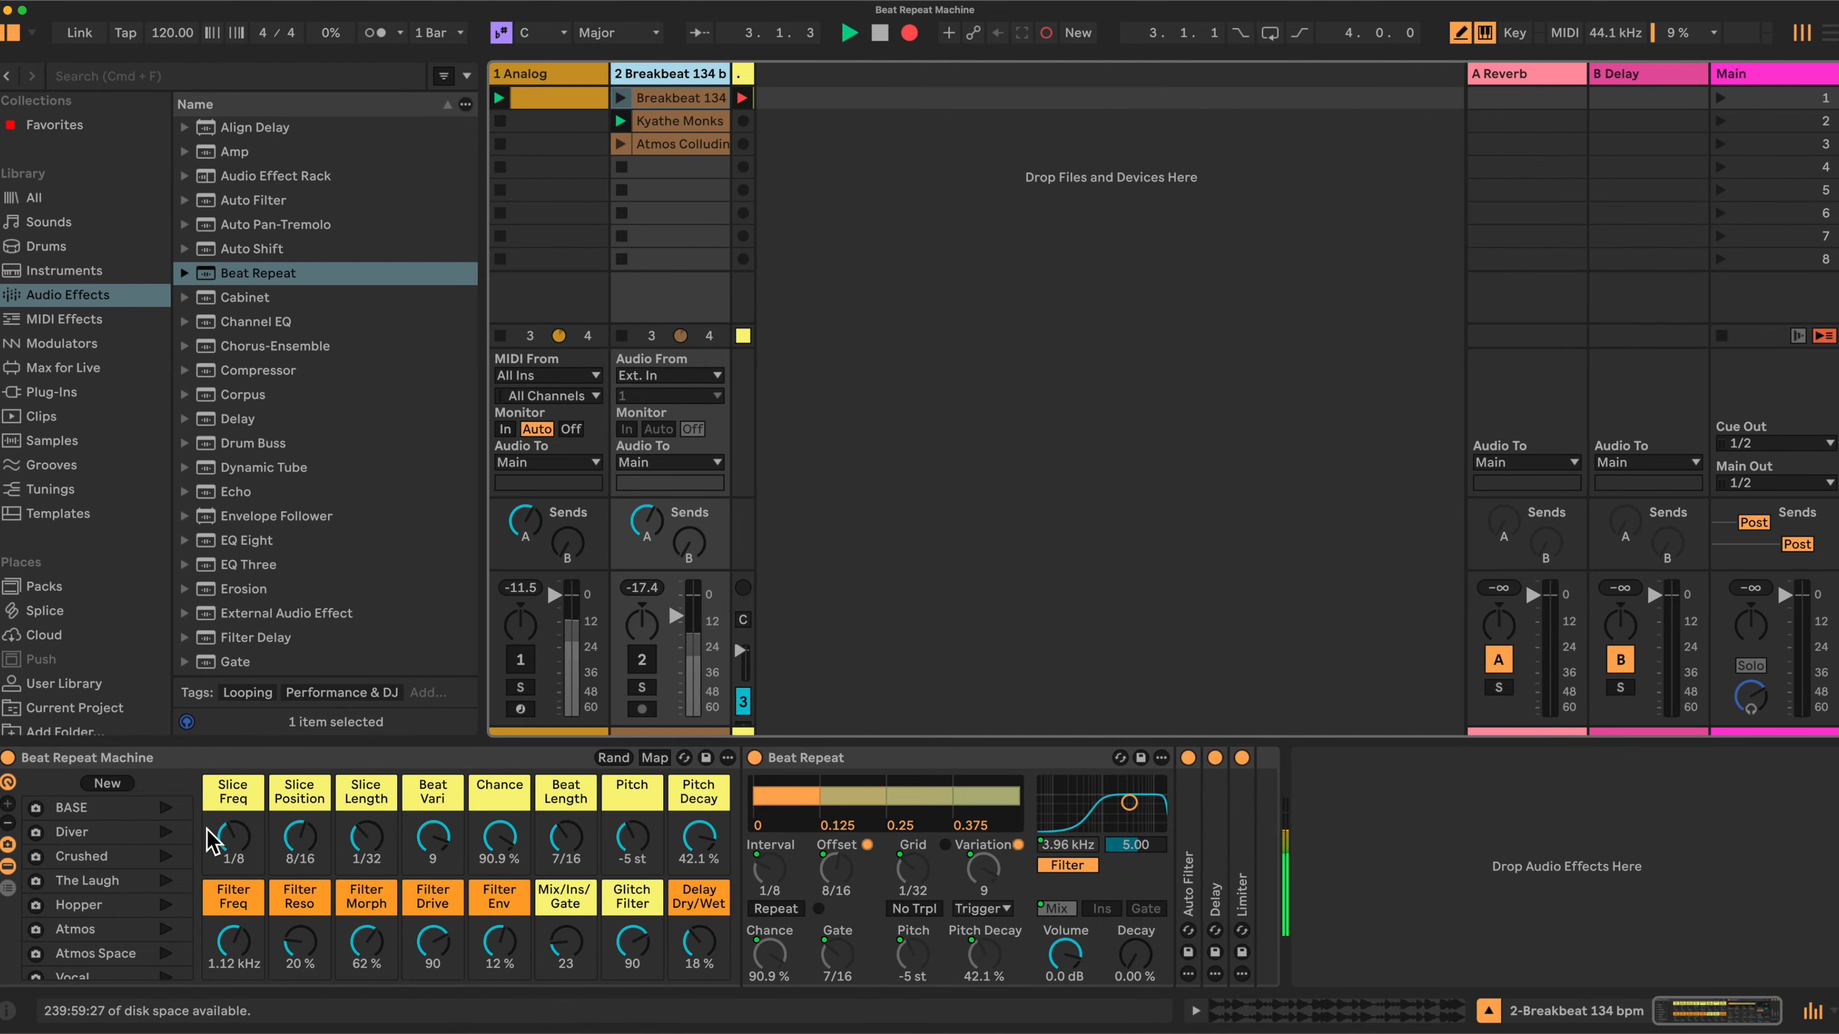
- Hide the macro variations of the Beat Repeat Machine rack while keeping its device chain shown
{"action": "left_click", "coordinate": [8, 866]}
{"action": "left_click", "coordinate": [8, 845]}
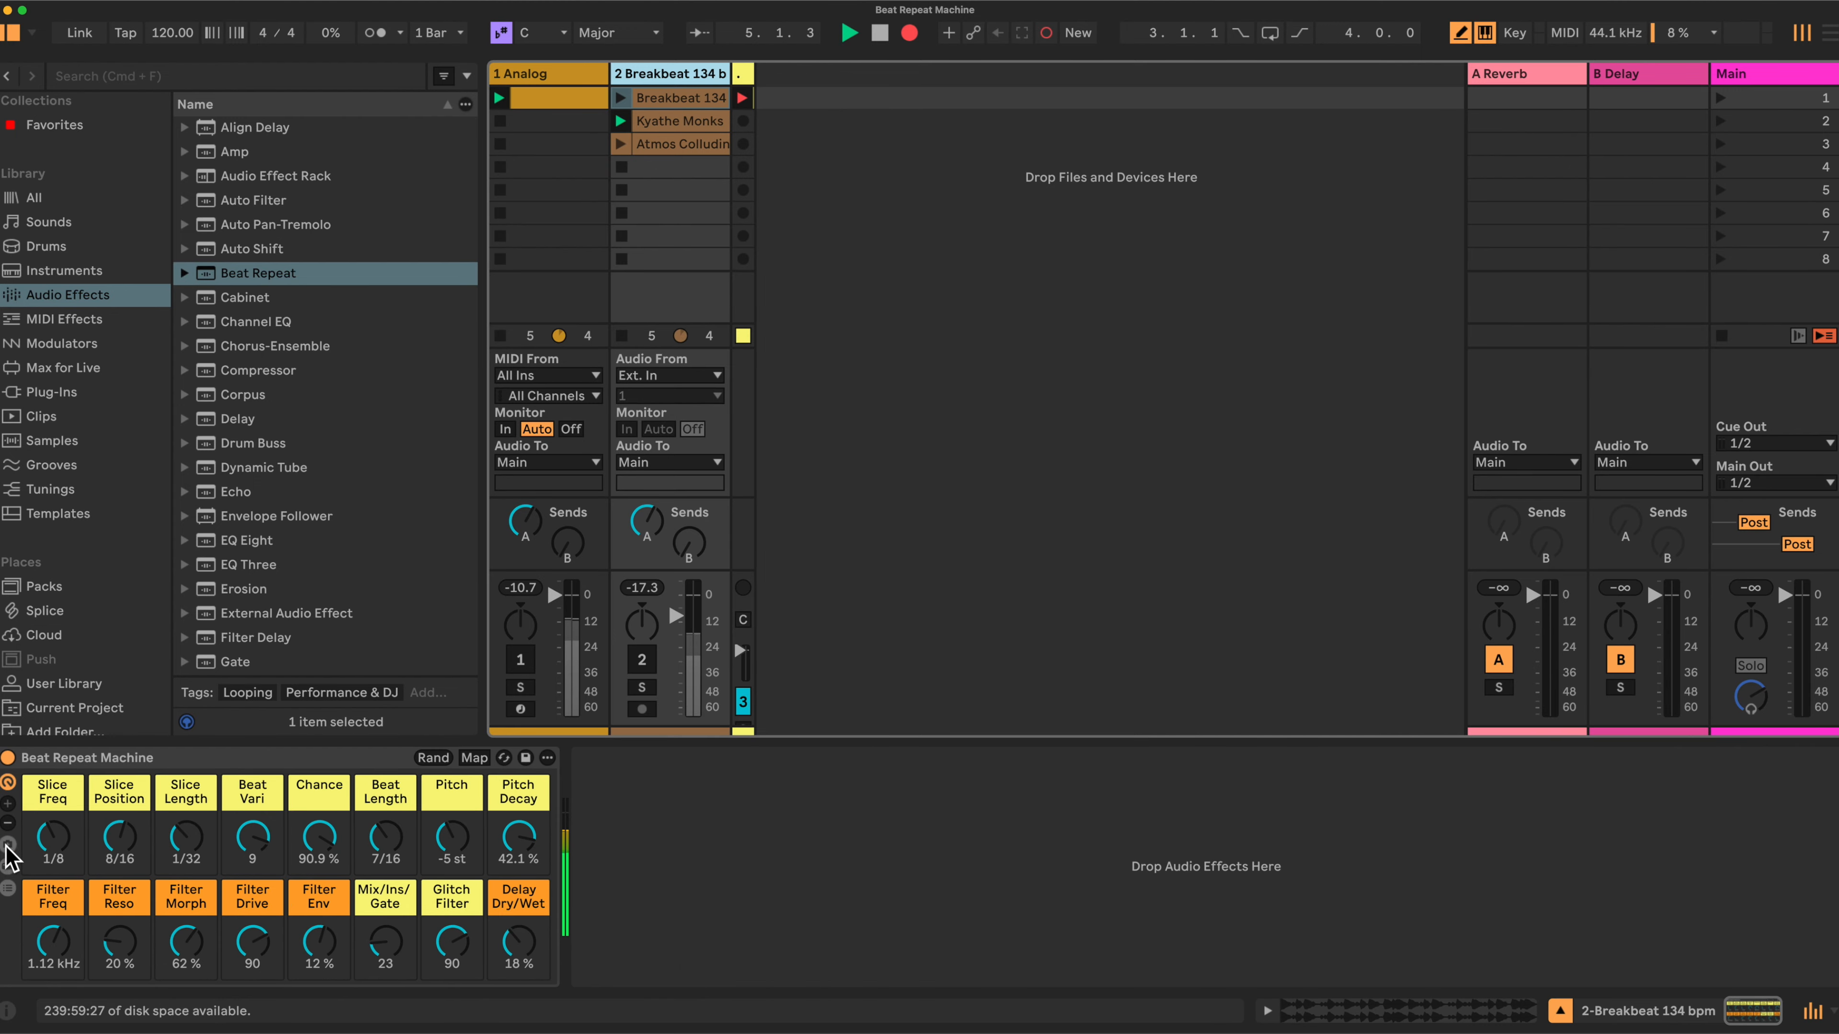
{"action": "left_click", "coordinate": [8, 866]}
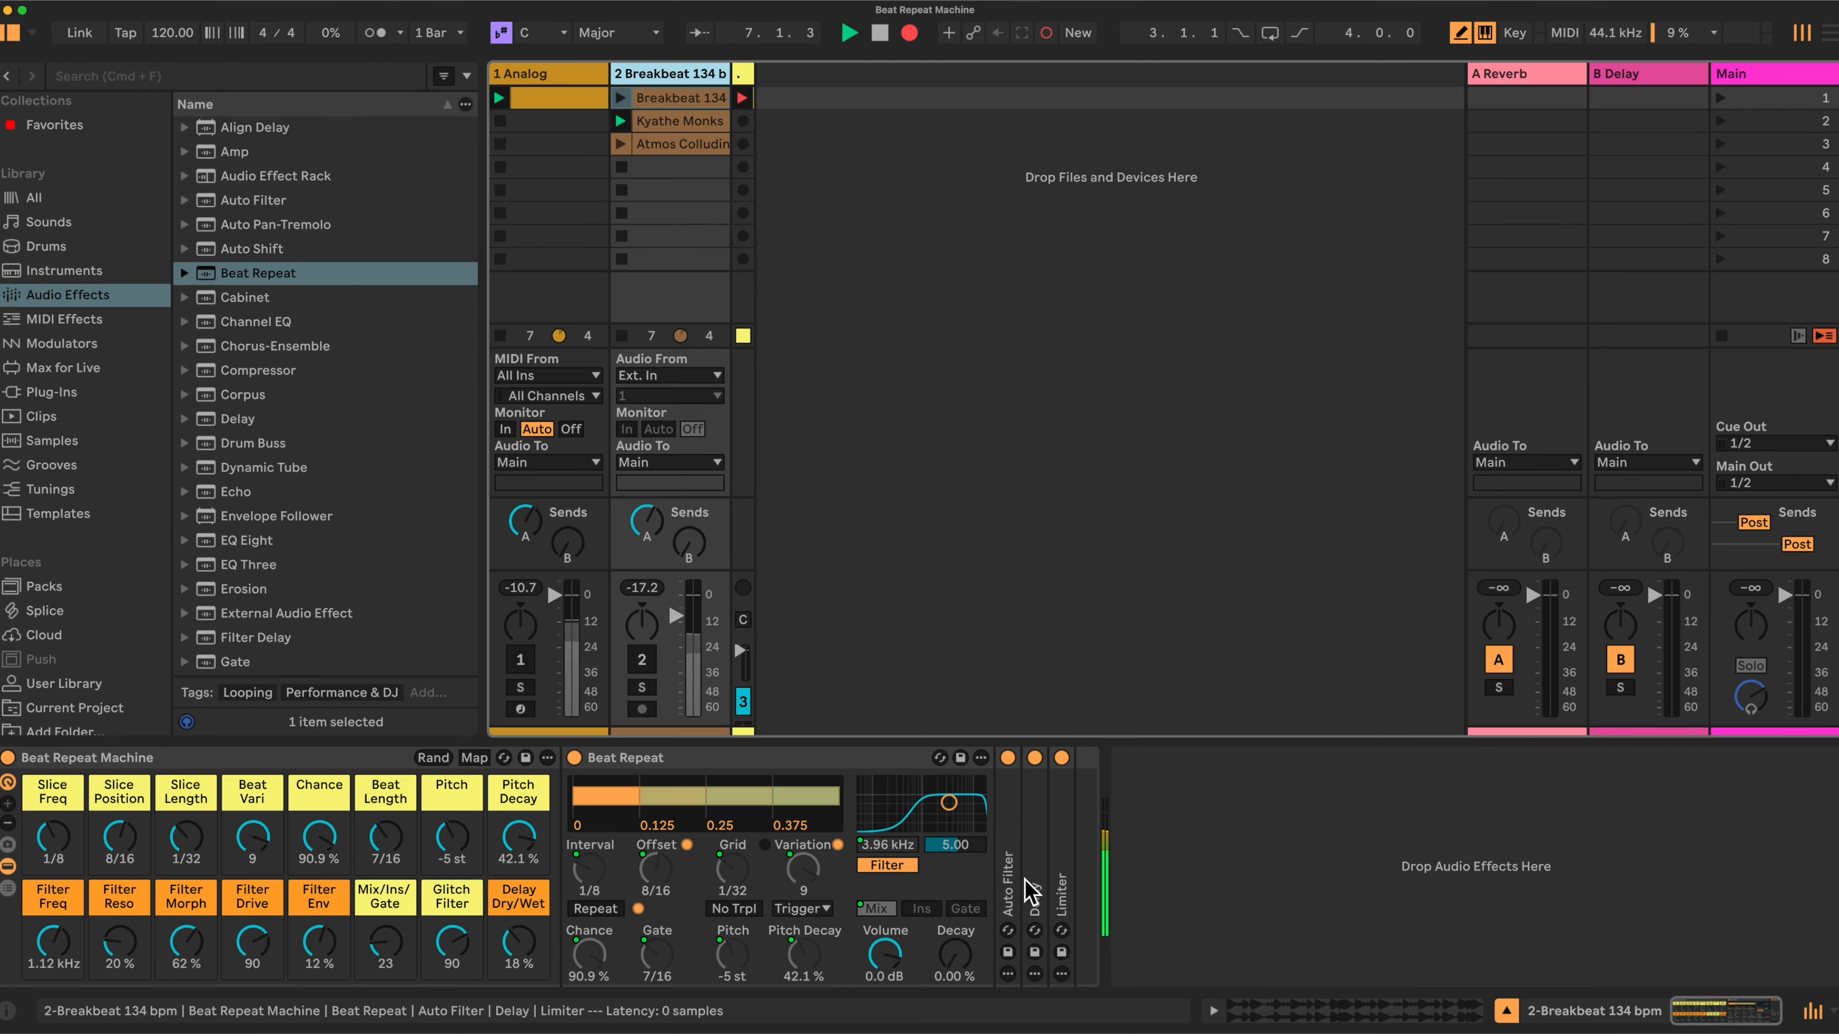
- Unfold the Auto Filter, Delay and Limiter devices in the rack and look over the whole chain
{"action": "double_click", "coordinate": [1009, 887]}
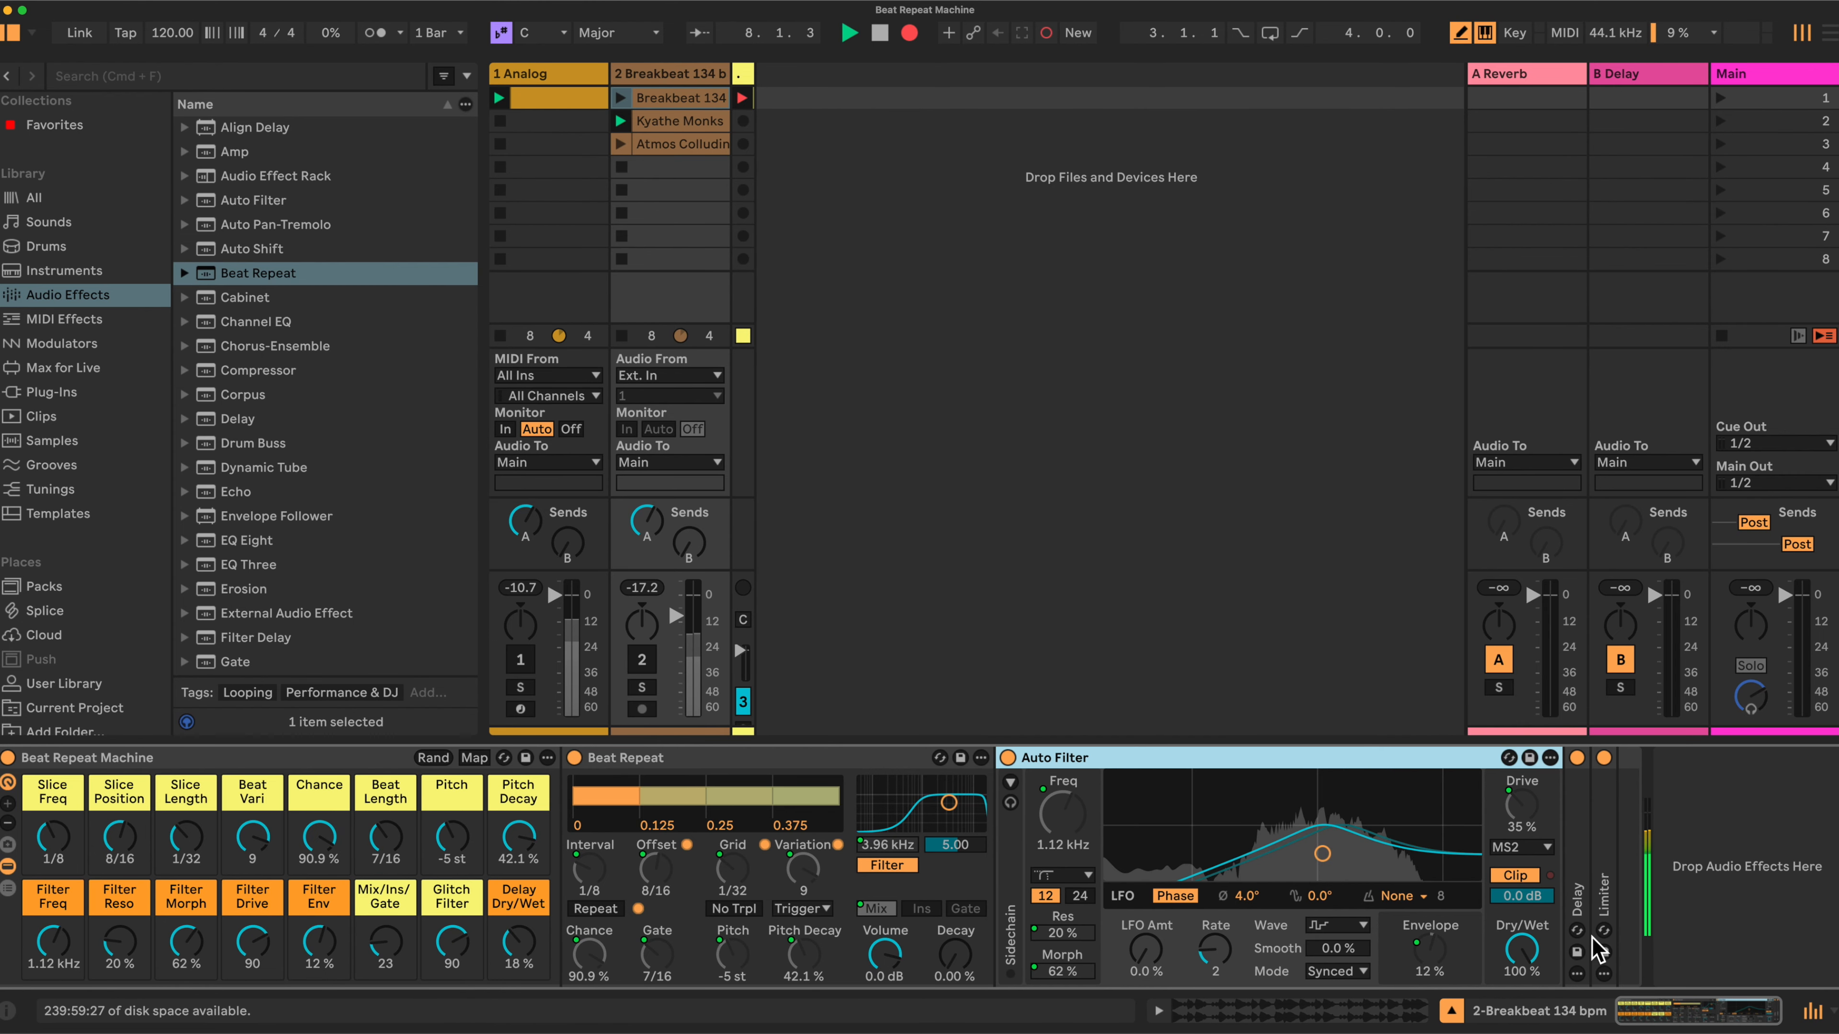
{"action": "double_click", "coordinate": [1580, 901]}
{"action": "scroll", "coordinate": [1593, 877], "scroll_direction": "right", "scroll_amount": 5}
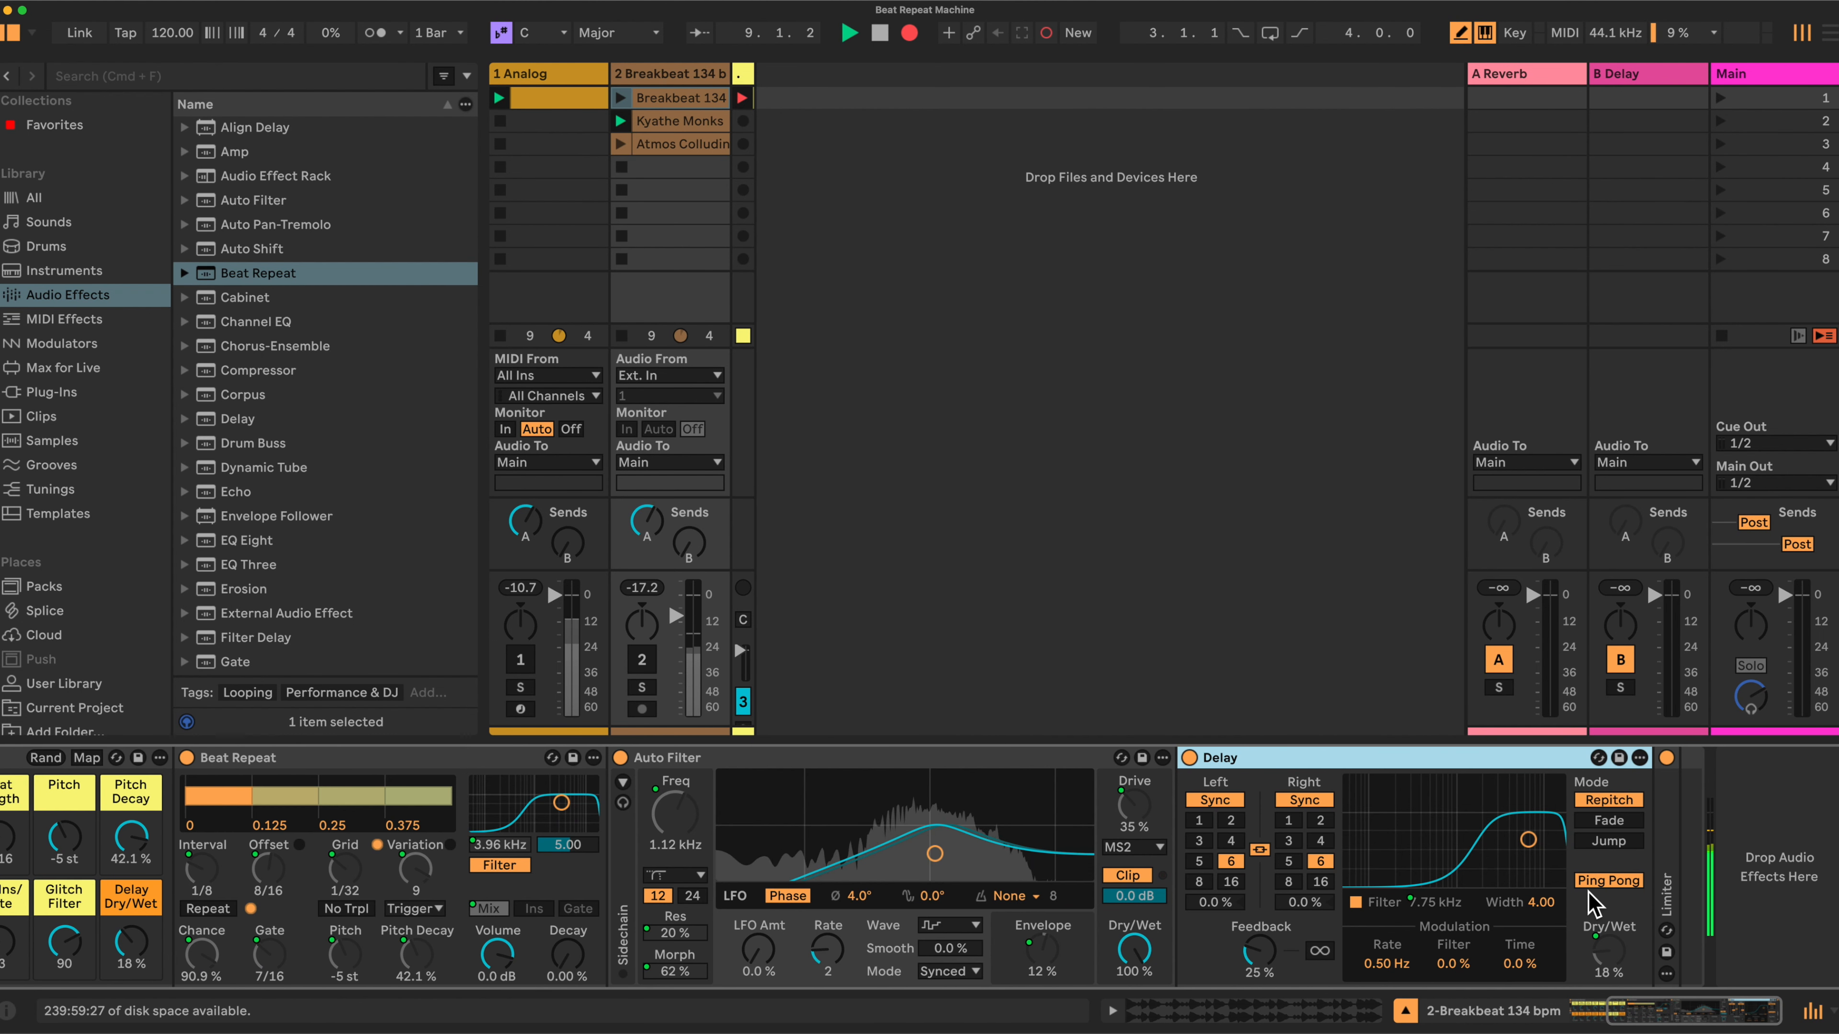
{"action": "double_click", "coordinate": [1661, 891]}
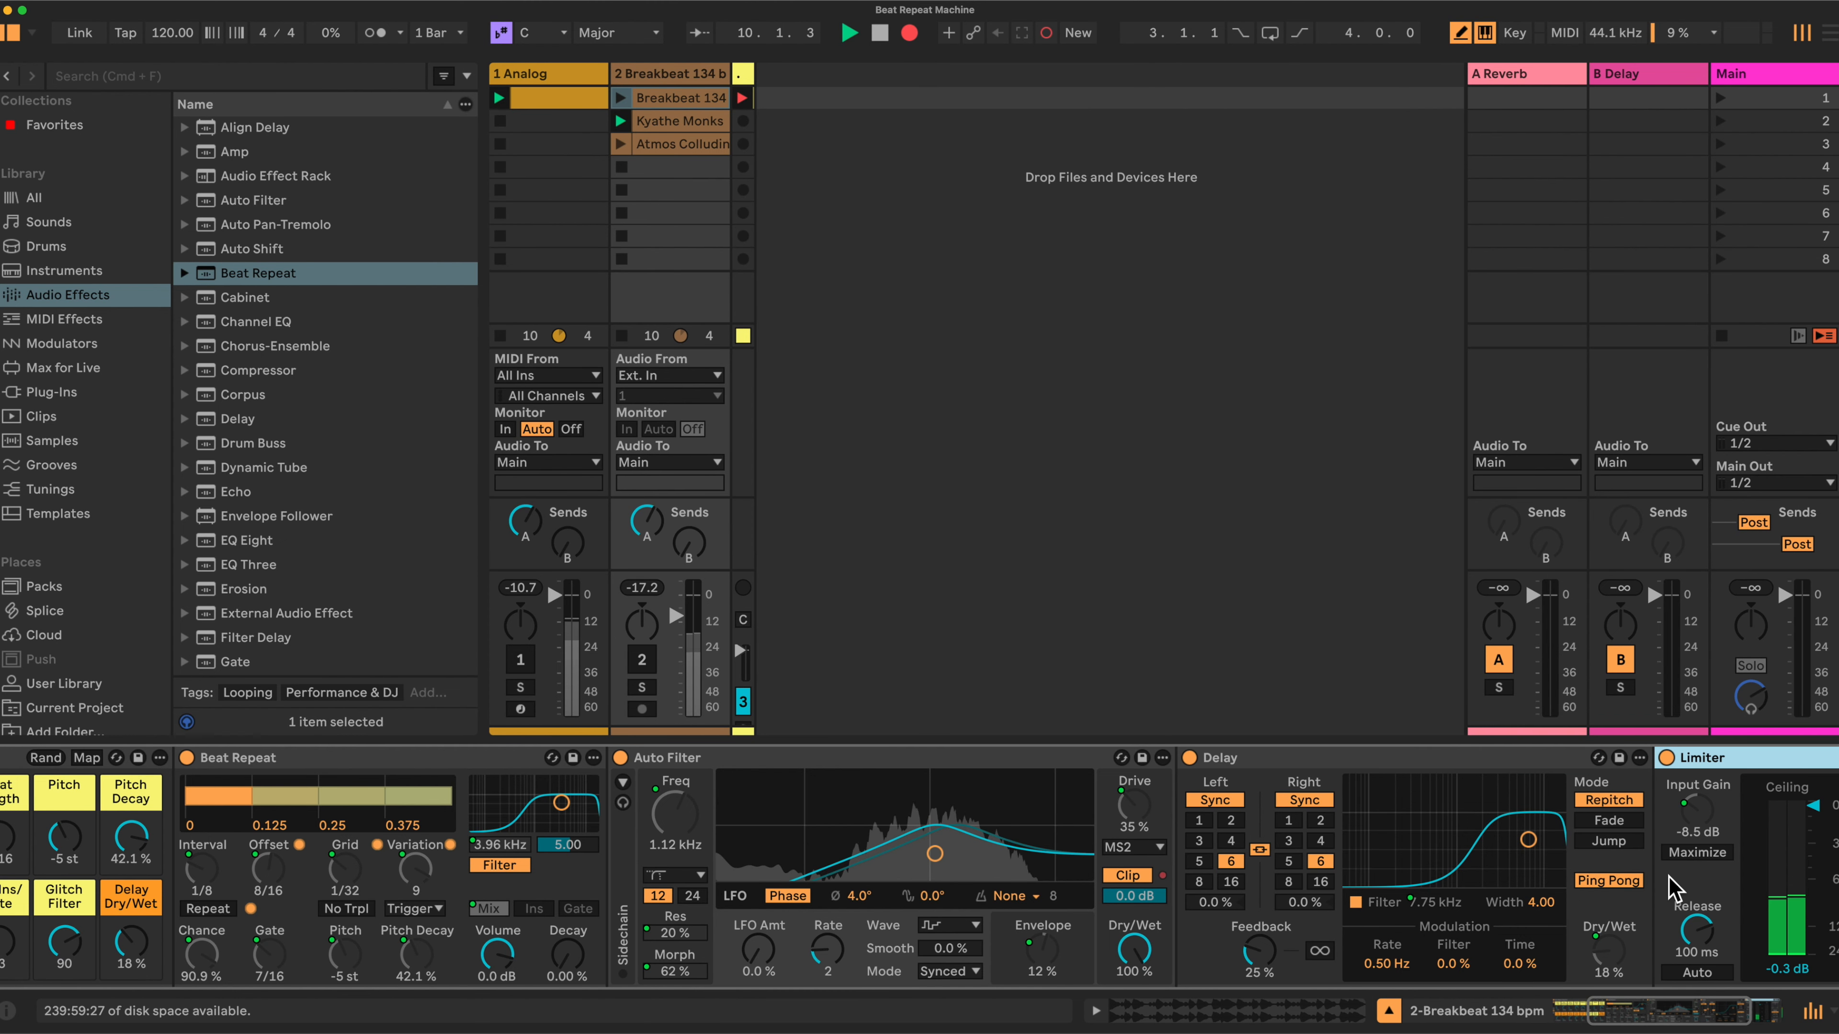
{"action": "scroll", "coordinate": [1657, 876], "scroll_direction": "right", "scroll_amount": 5}
{"action": "scroll", "coordinate": [1061, 862], "scroll_direction": "left", "scroll_amount": 6}
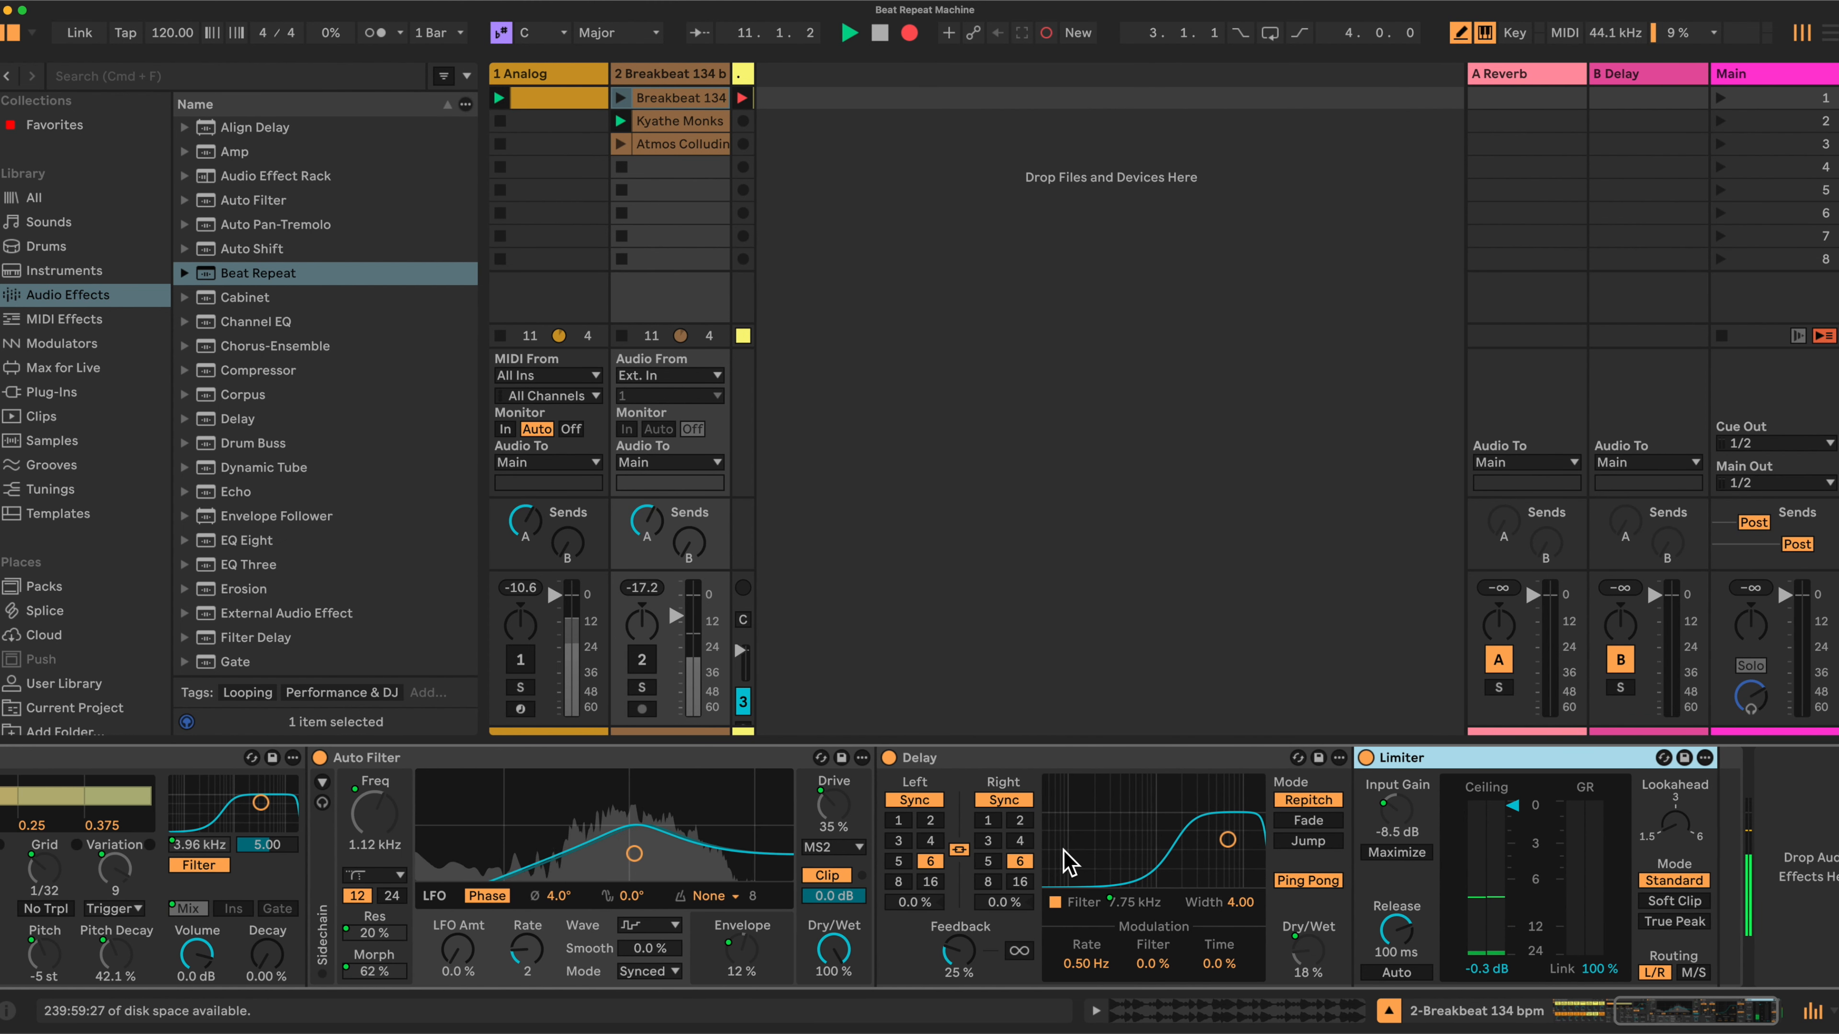
{"action": "scroll", "coordinate": [1070, 861], "scroll_direction": "left", "scroll_amount": 4}
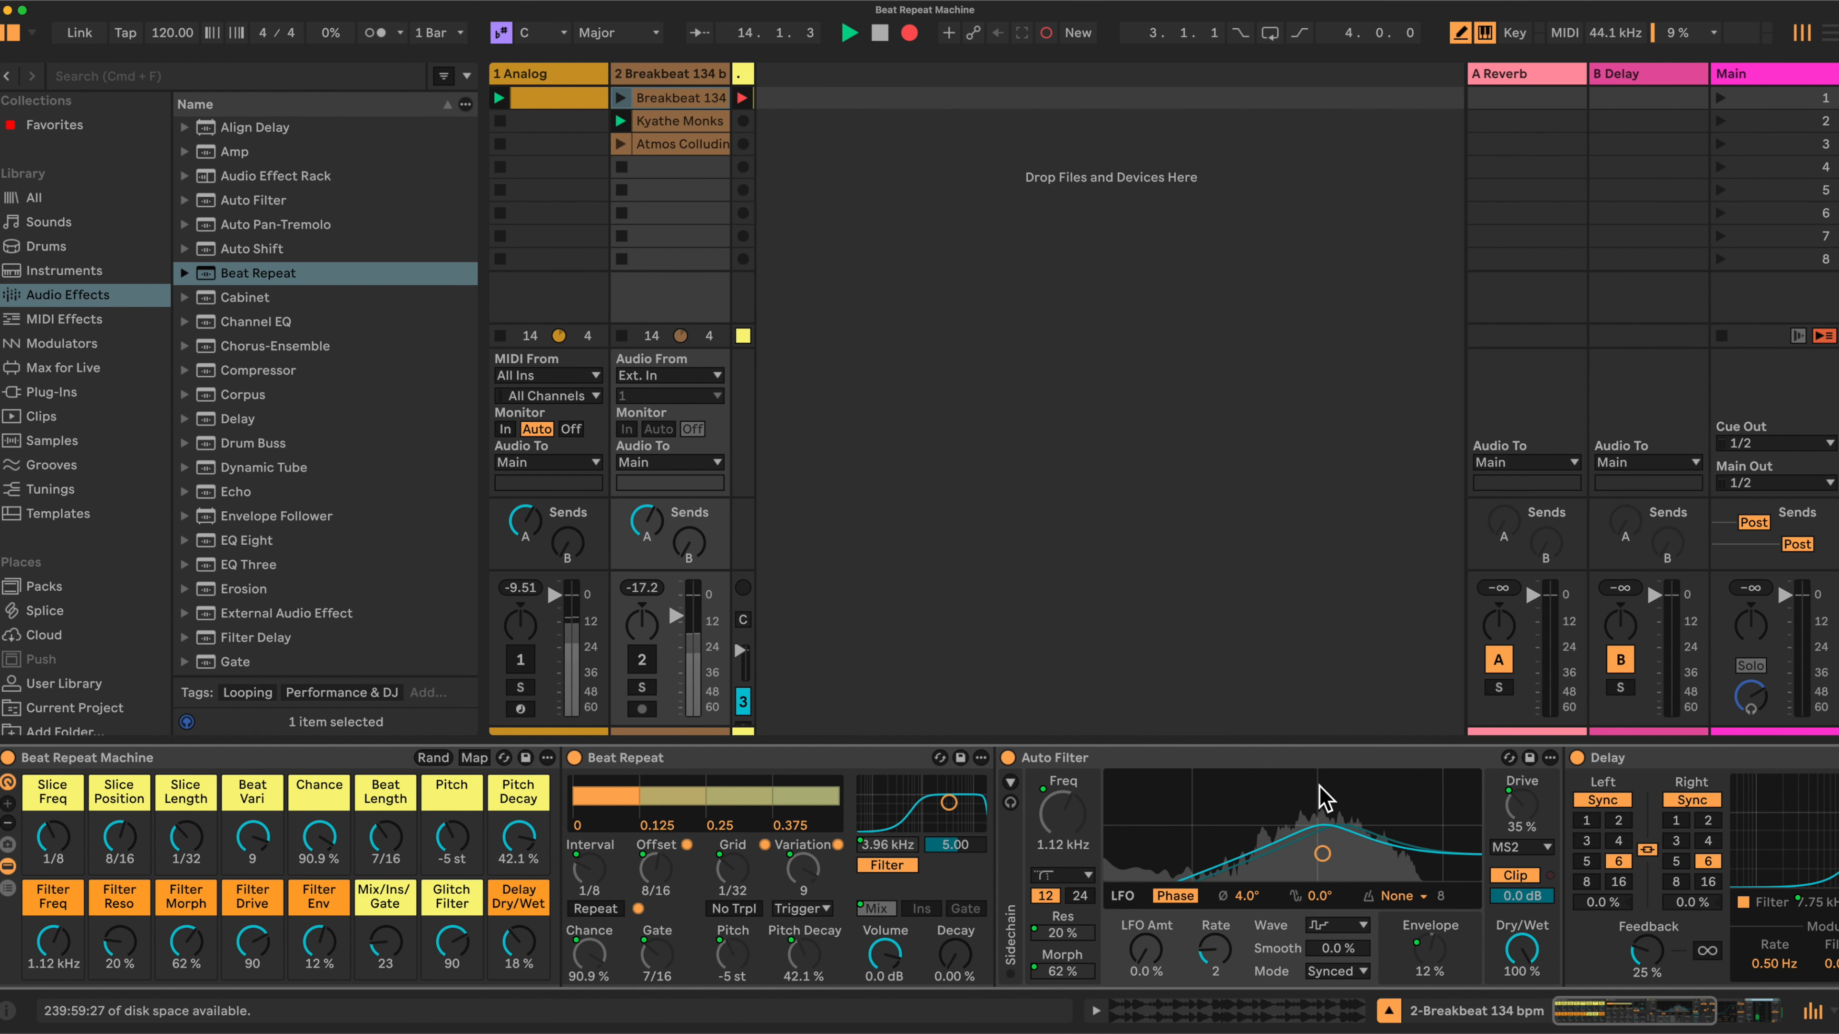
{"action": "scroll", "coordinate": [1346, 796], "scroll_direction": "right", "scroll_amount": 2}
{"action": "scroll", "coordinate": [1057, 785], "scroll_direction": "left", "scroll_amount": 2}
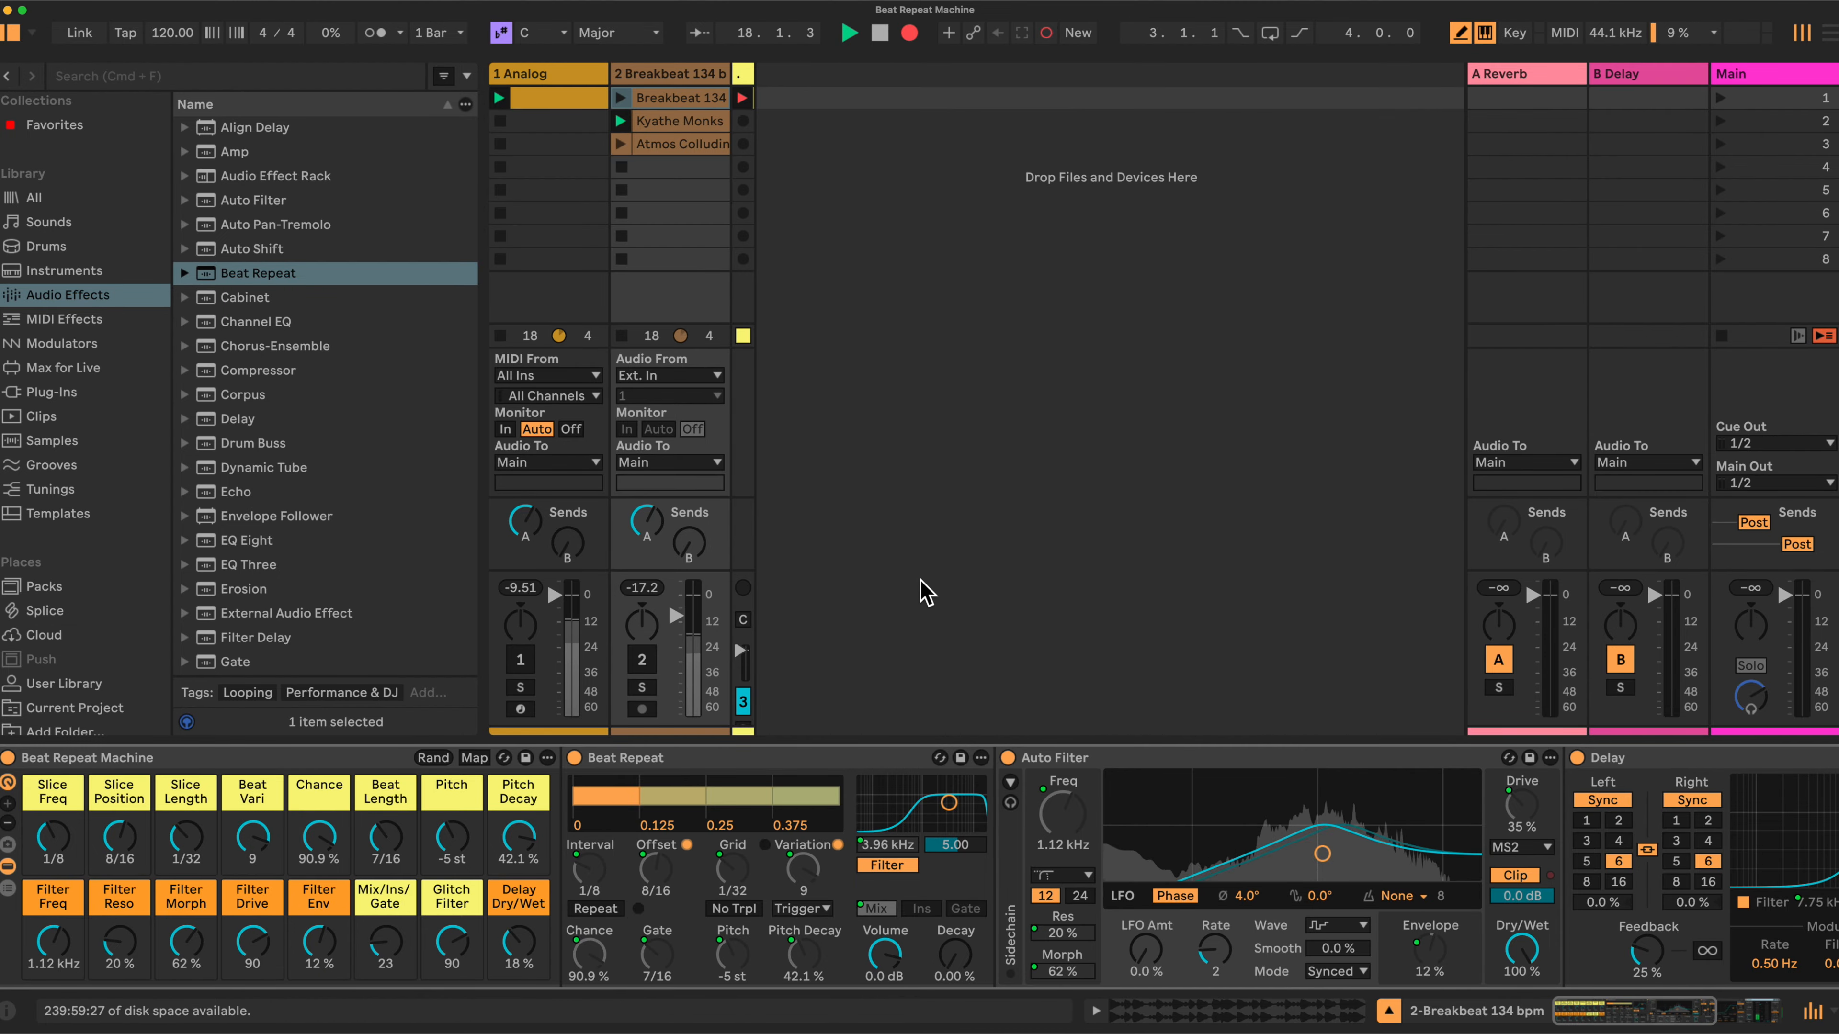
- Unmute the Breakbeat track and compare its sound with the Beat Repeat Machine rack bypassed and active
{"action": "left_click", "coordinate": [643, 660]}
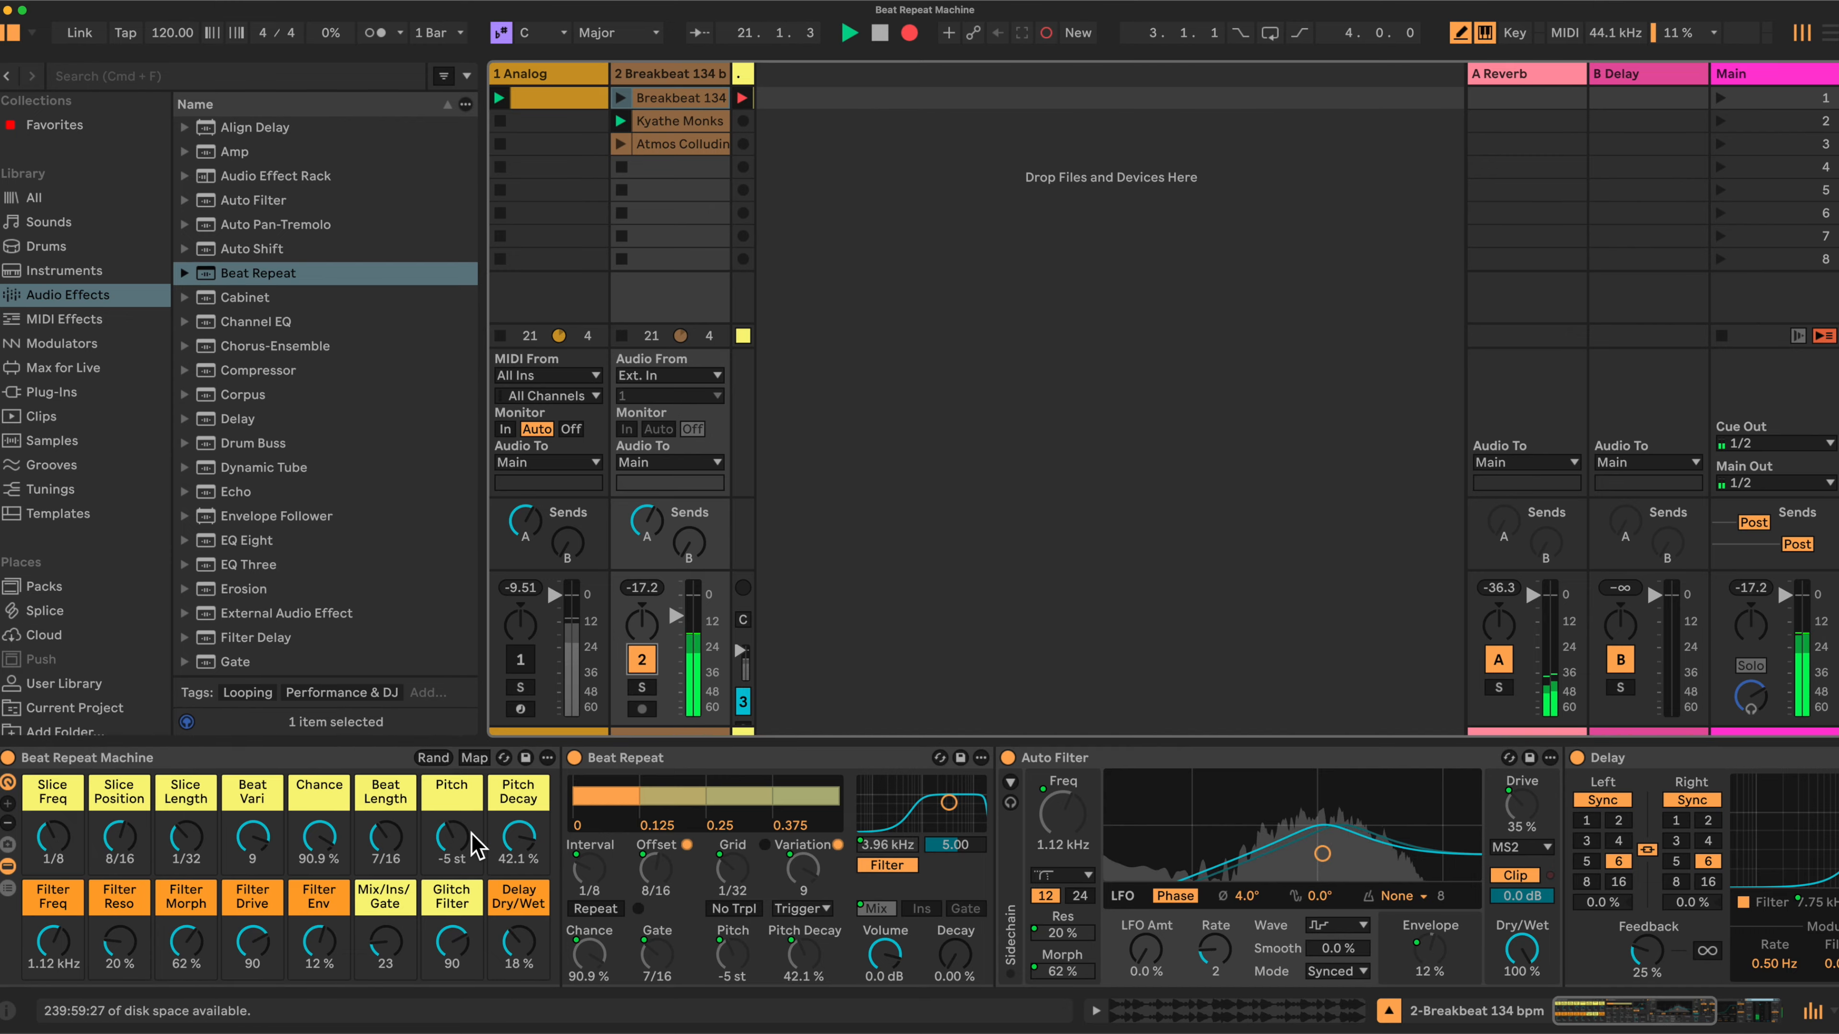
{"action": "left_click", "coordinate": [8, 759]}
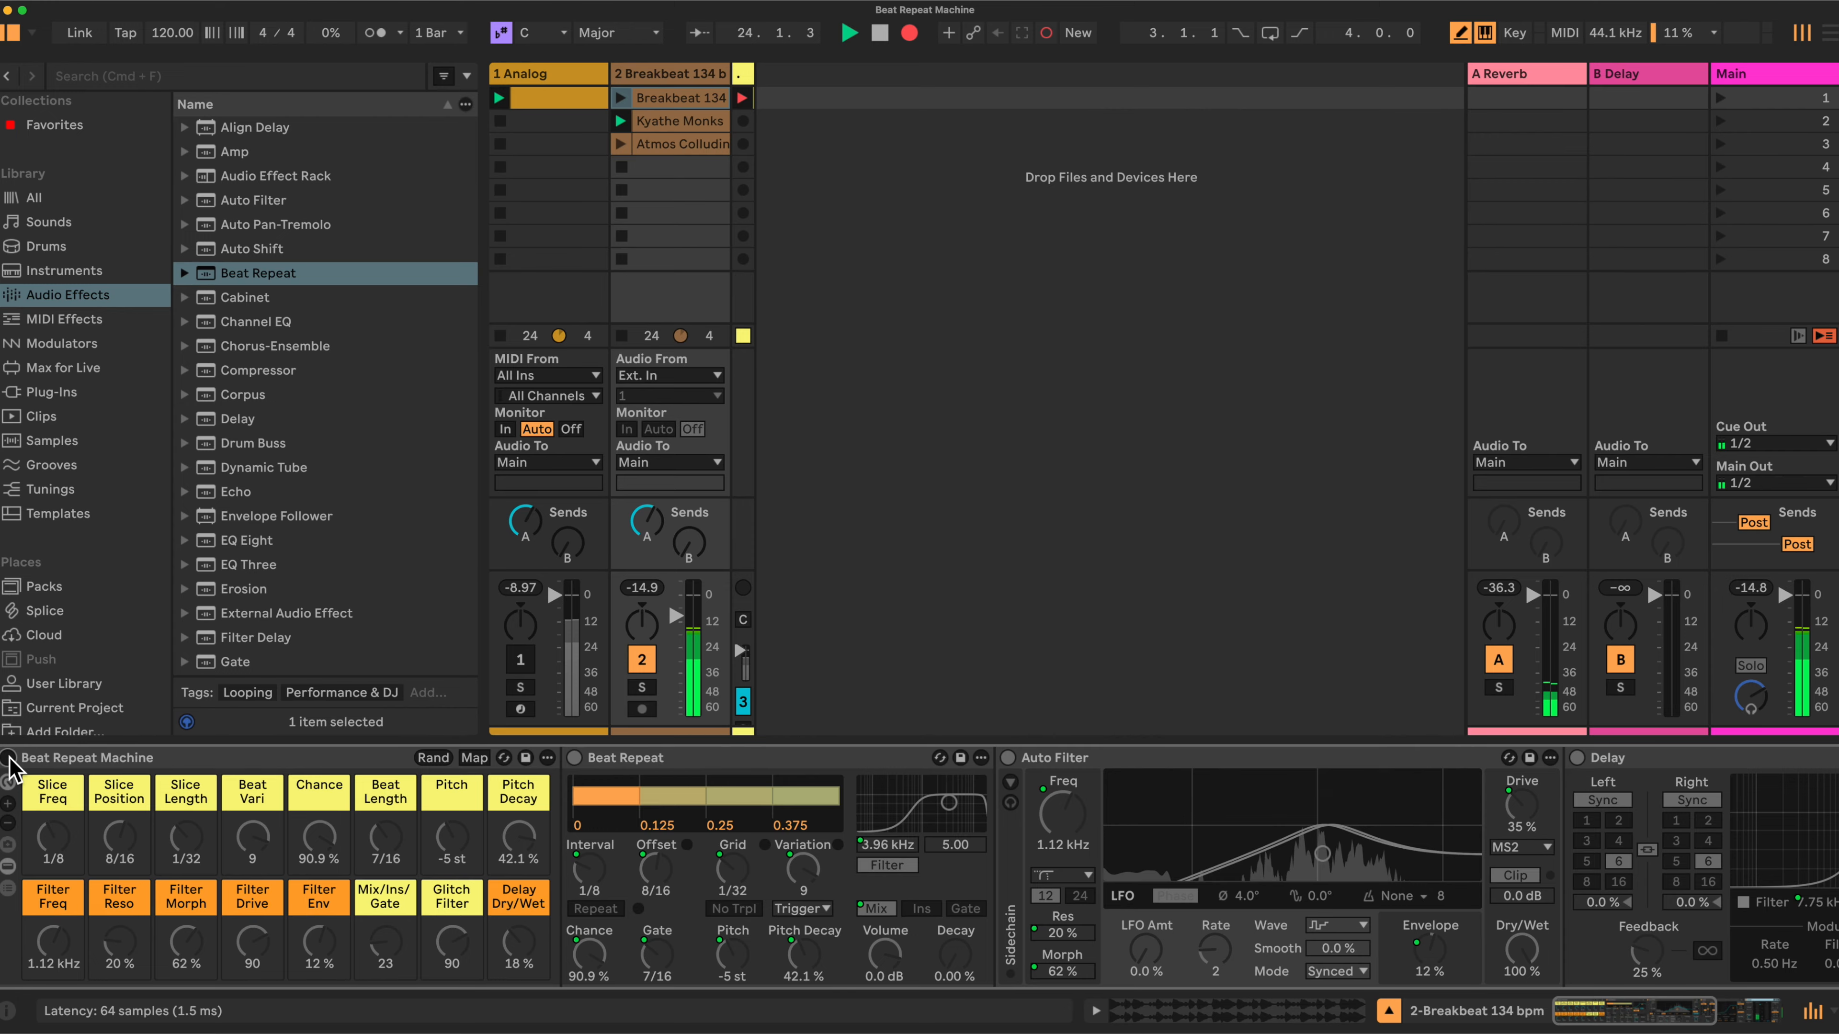
{"action": "left_click", "coordinate": [9, 759]}
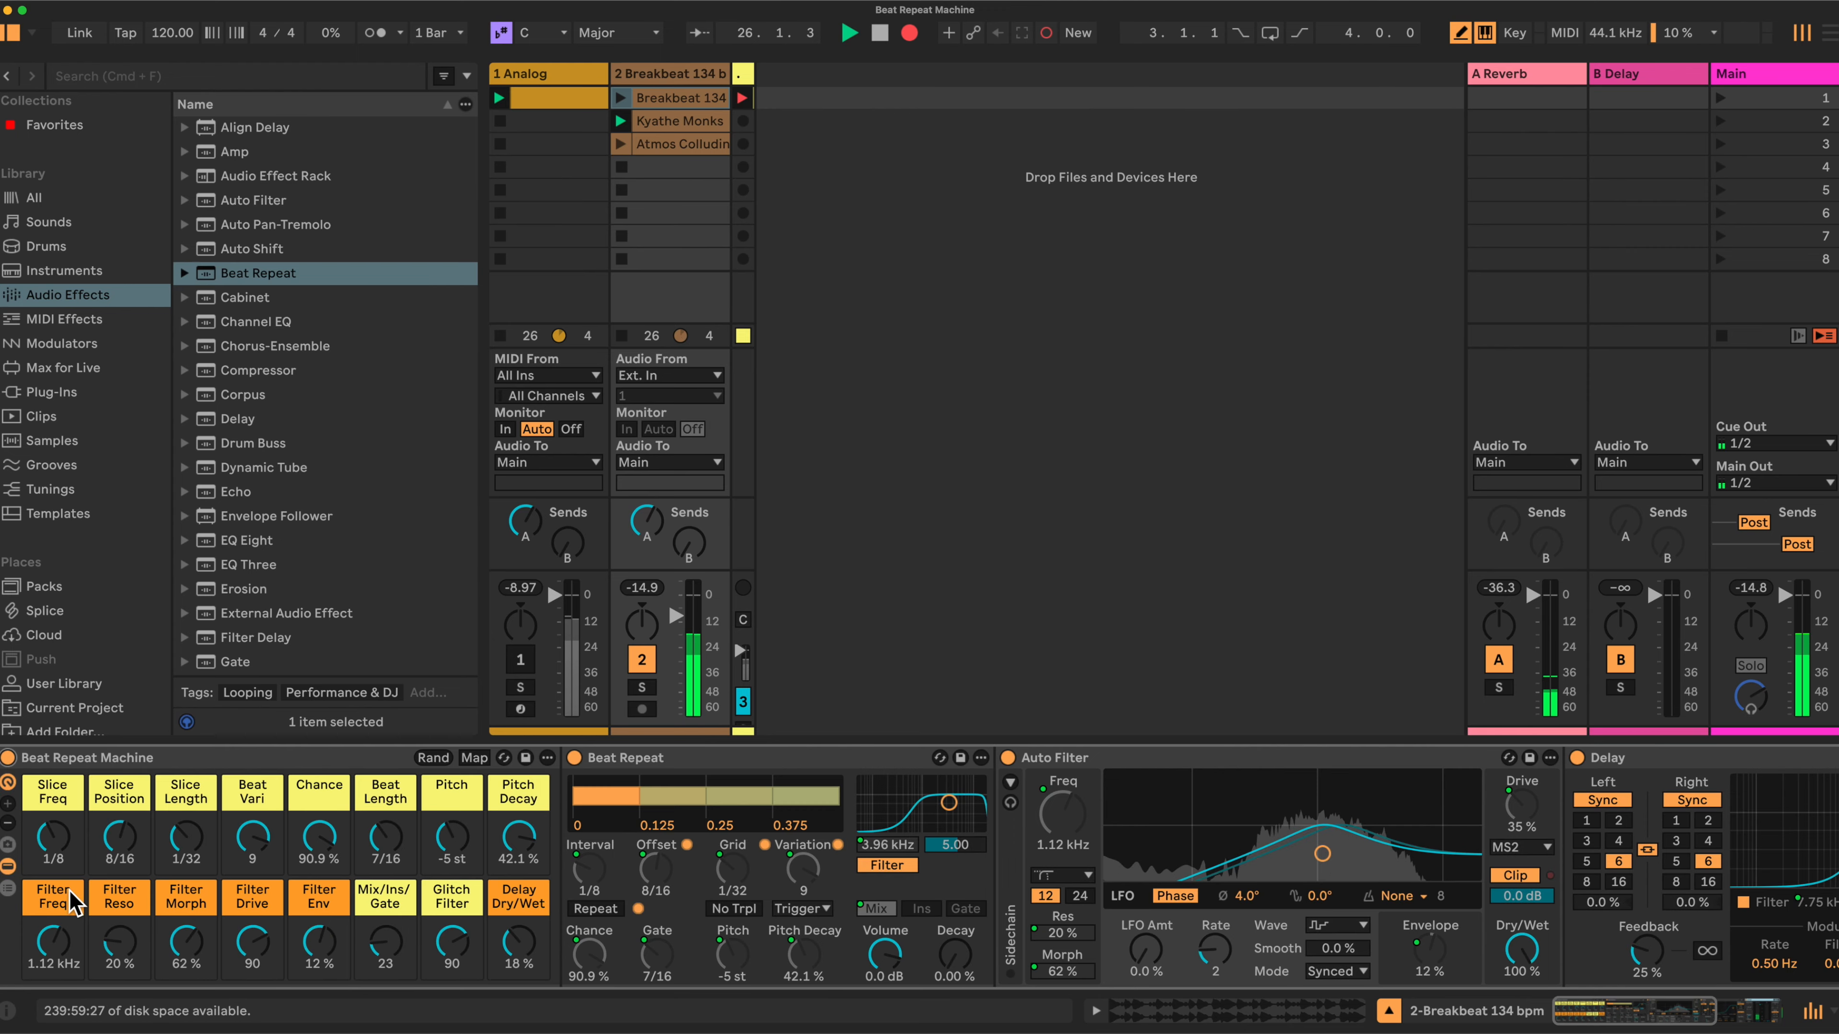
- Show the rack's macro variations and audition Vocal, Atmos Space and The Laugh on the playing vocal clip
{"action": "left_click", "coordinate": [8, 845]}
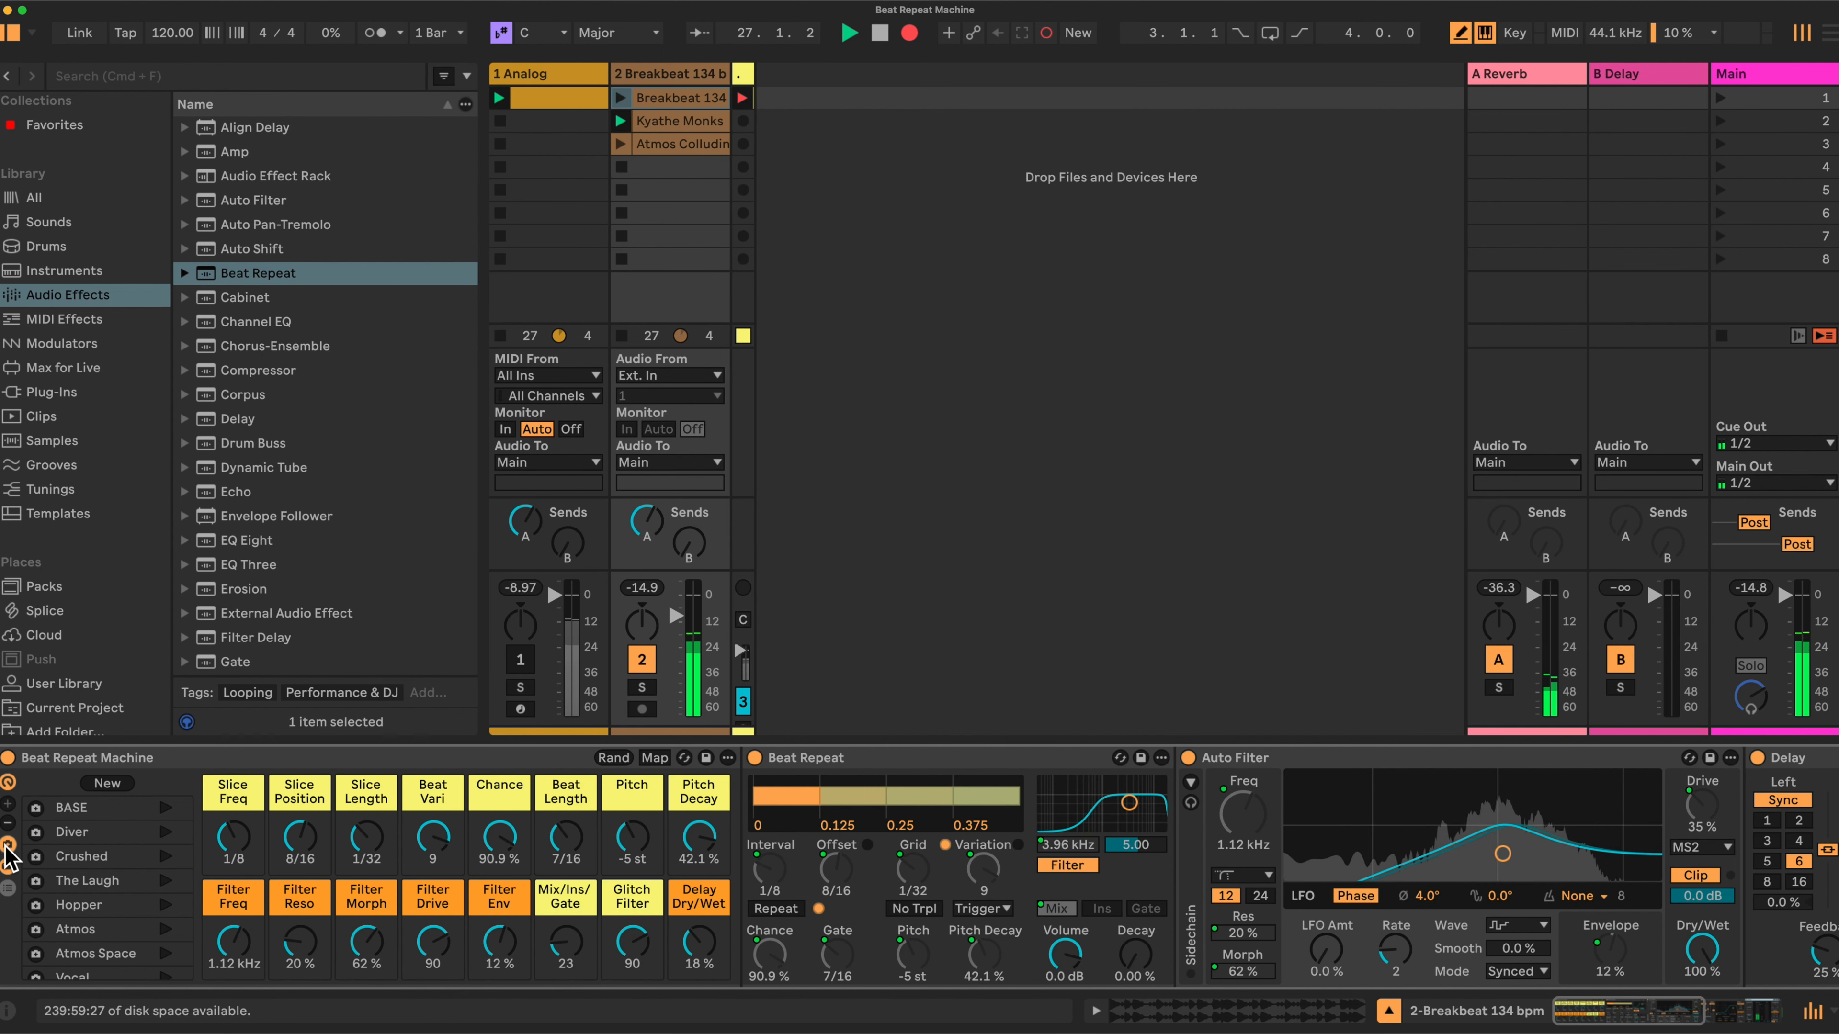
{"action": "scroll", "coordinate": [109, 912], "scroll_direction": "down", "scroll_amount": 2}
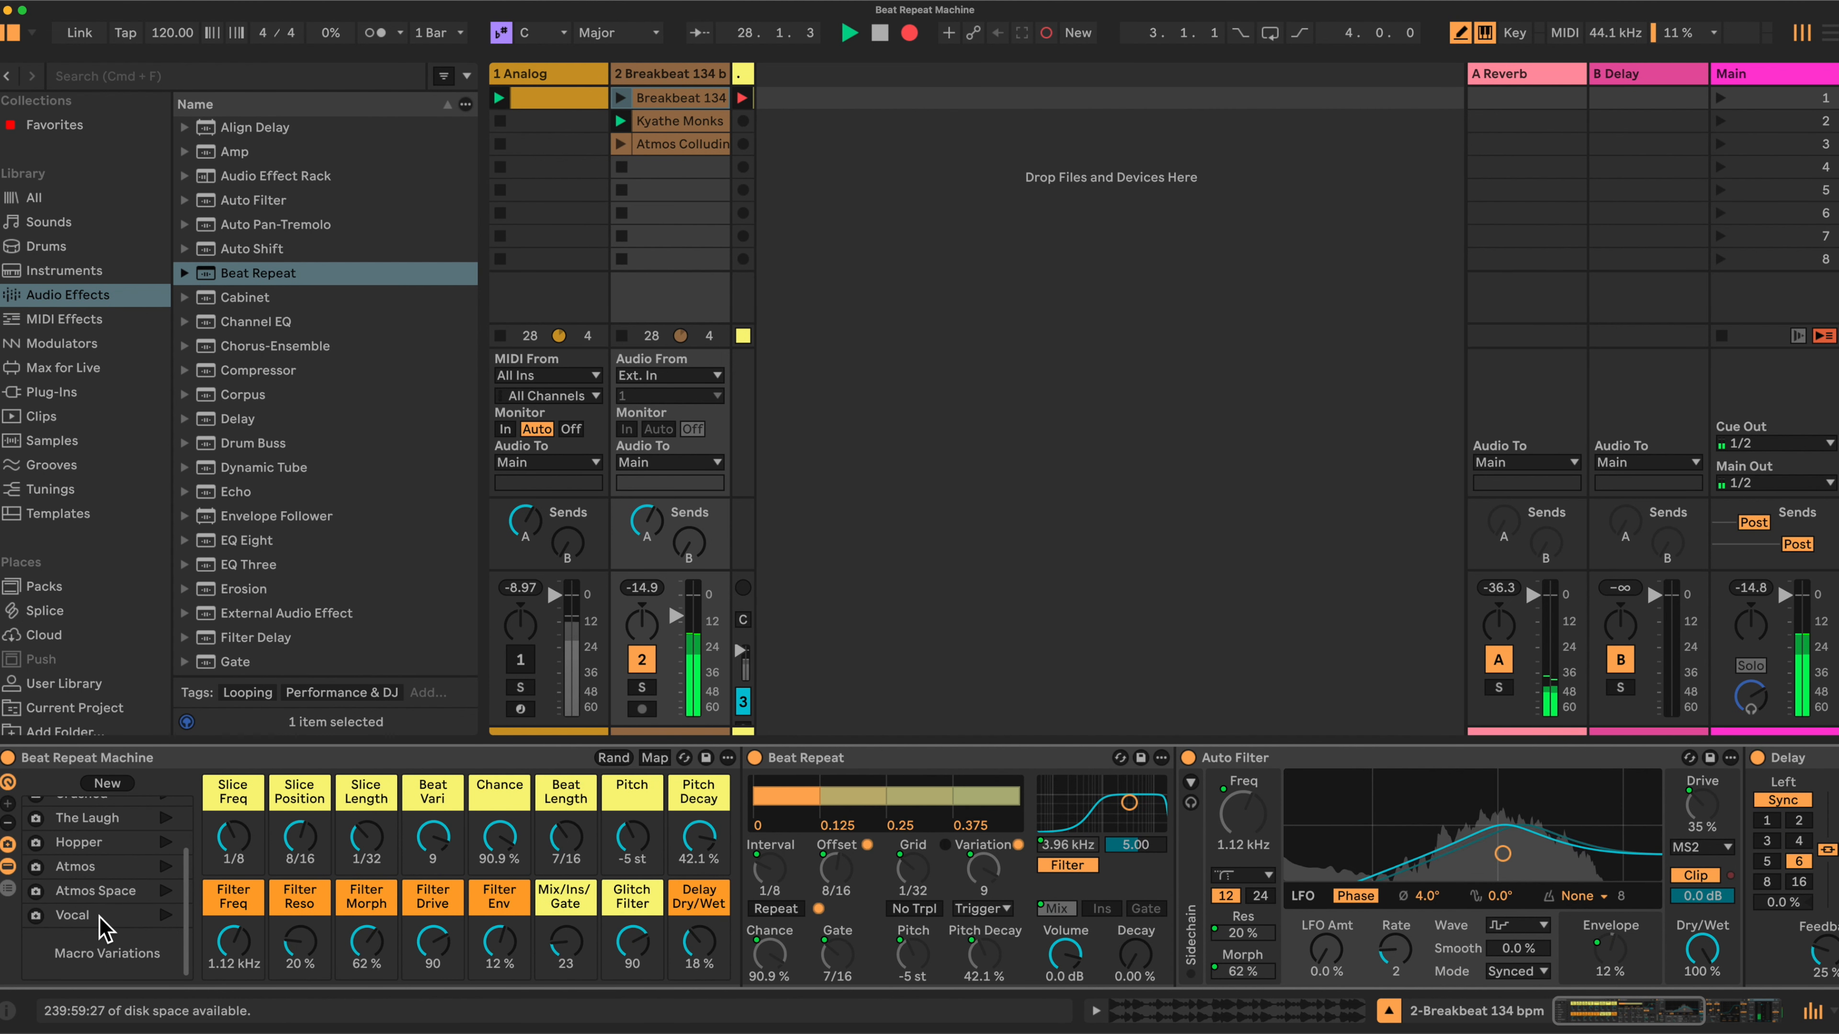
{"action": "left_click", "coordinate": [136, 922]}
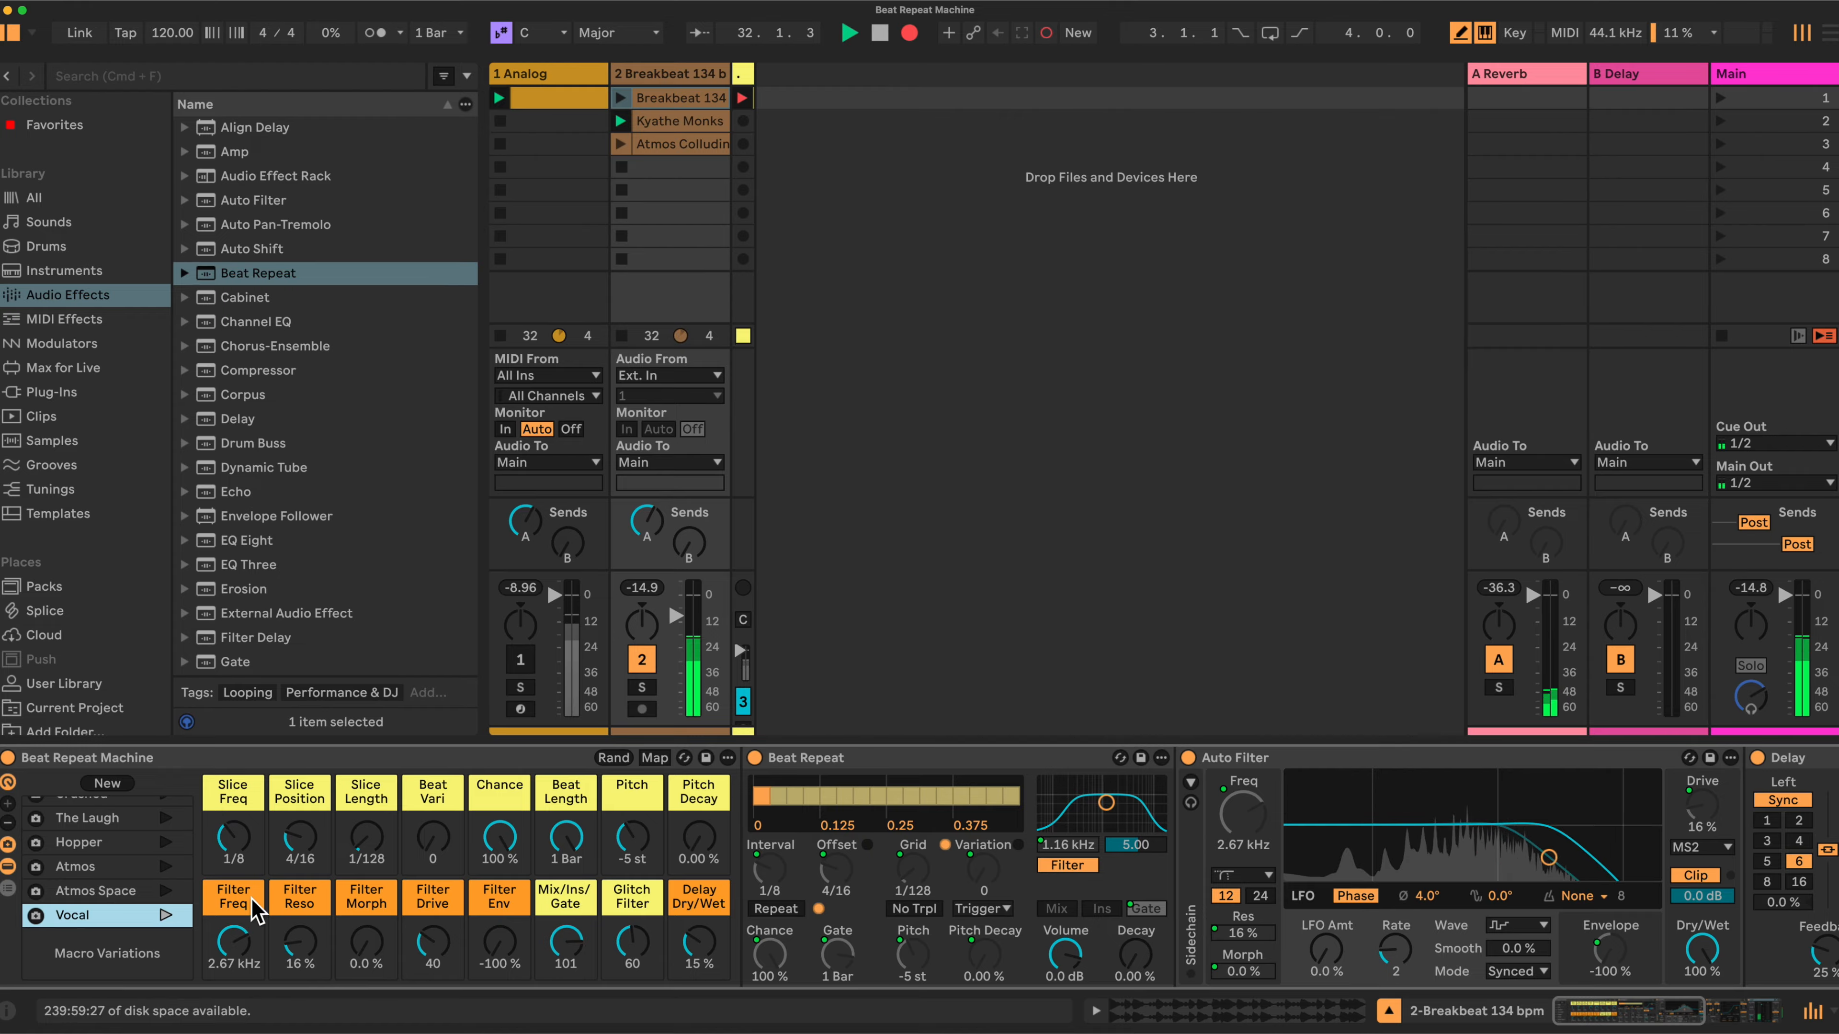
{"action": "left_click", "coordinate": [93, 893]}
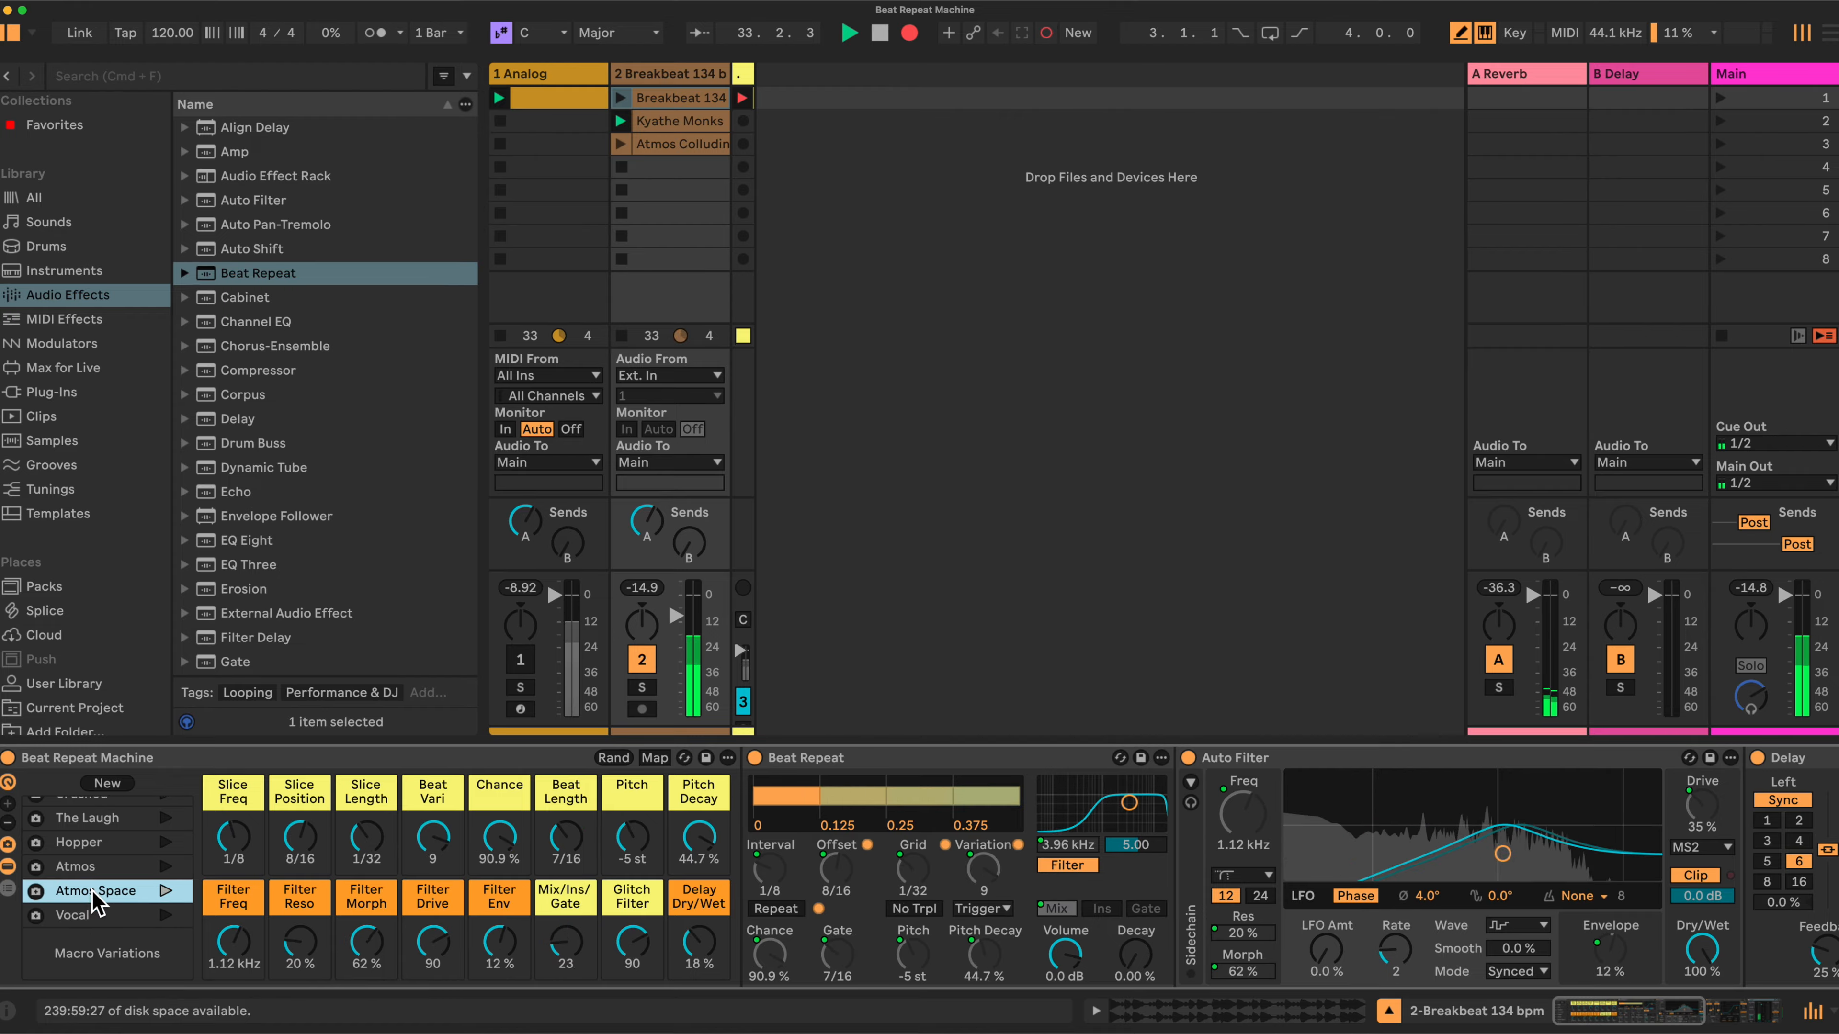
{"action": "scroll", "coordinate": [119, 894], "scroll_direction": "up", "scroll_amount": 2}
{"action": "left_click", "coordinate": [116, 861]}
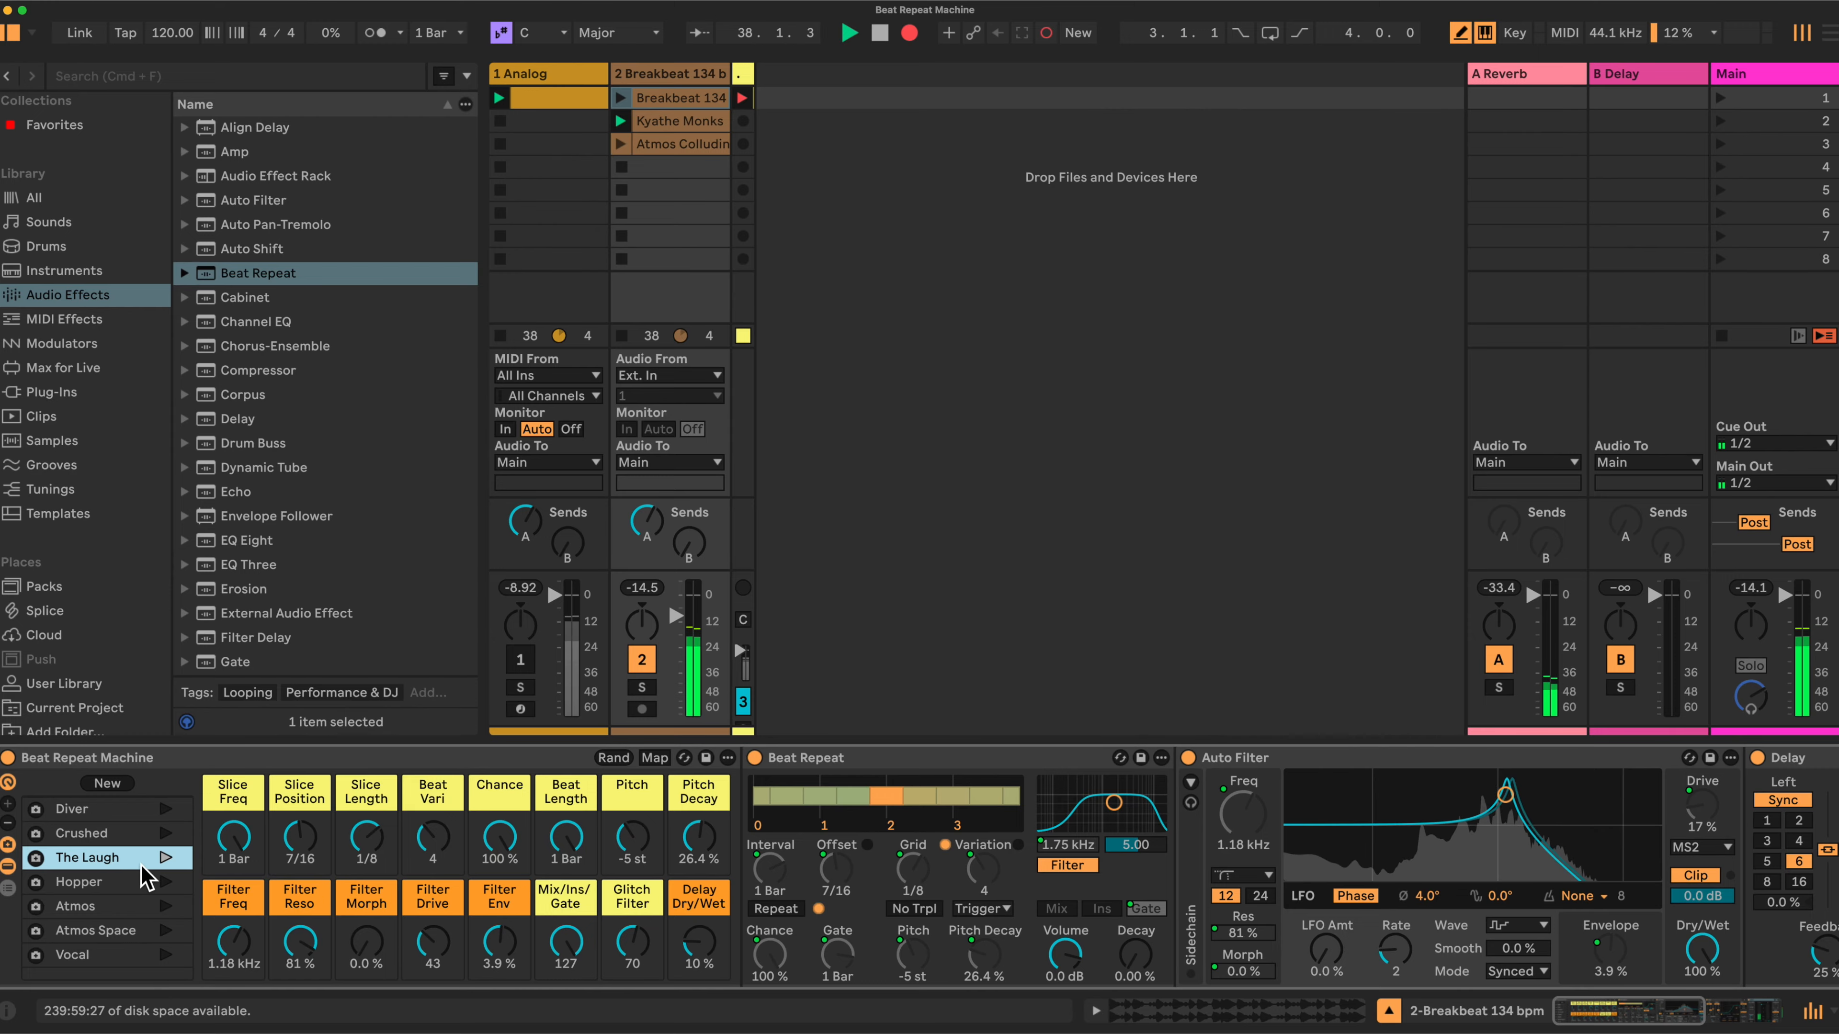
- Audition the Diver and Crushed variations, raising the Breakbeat track's volume to about -5 dB
{"action": "scroll", "coordinate": [145, 876], "scroll_direction": "up", "scroll_amount": 1}
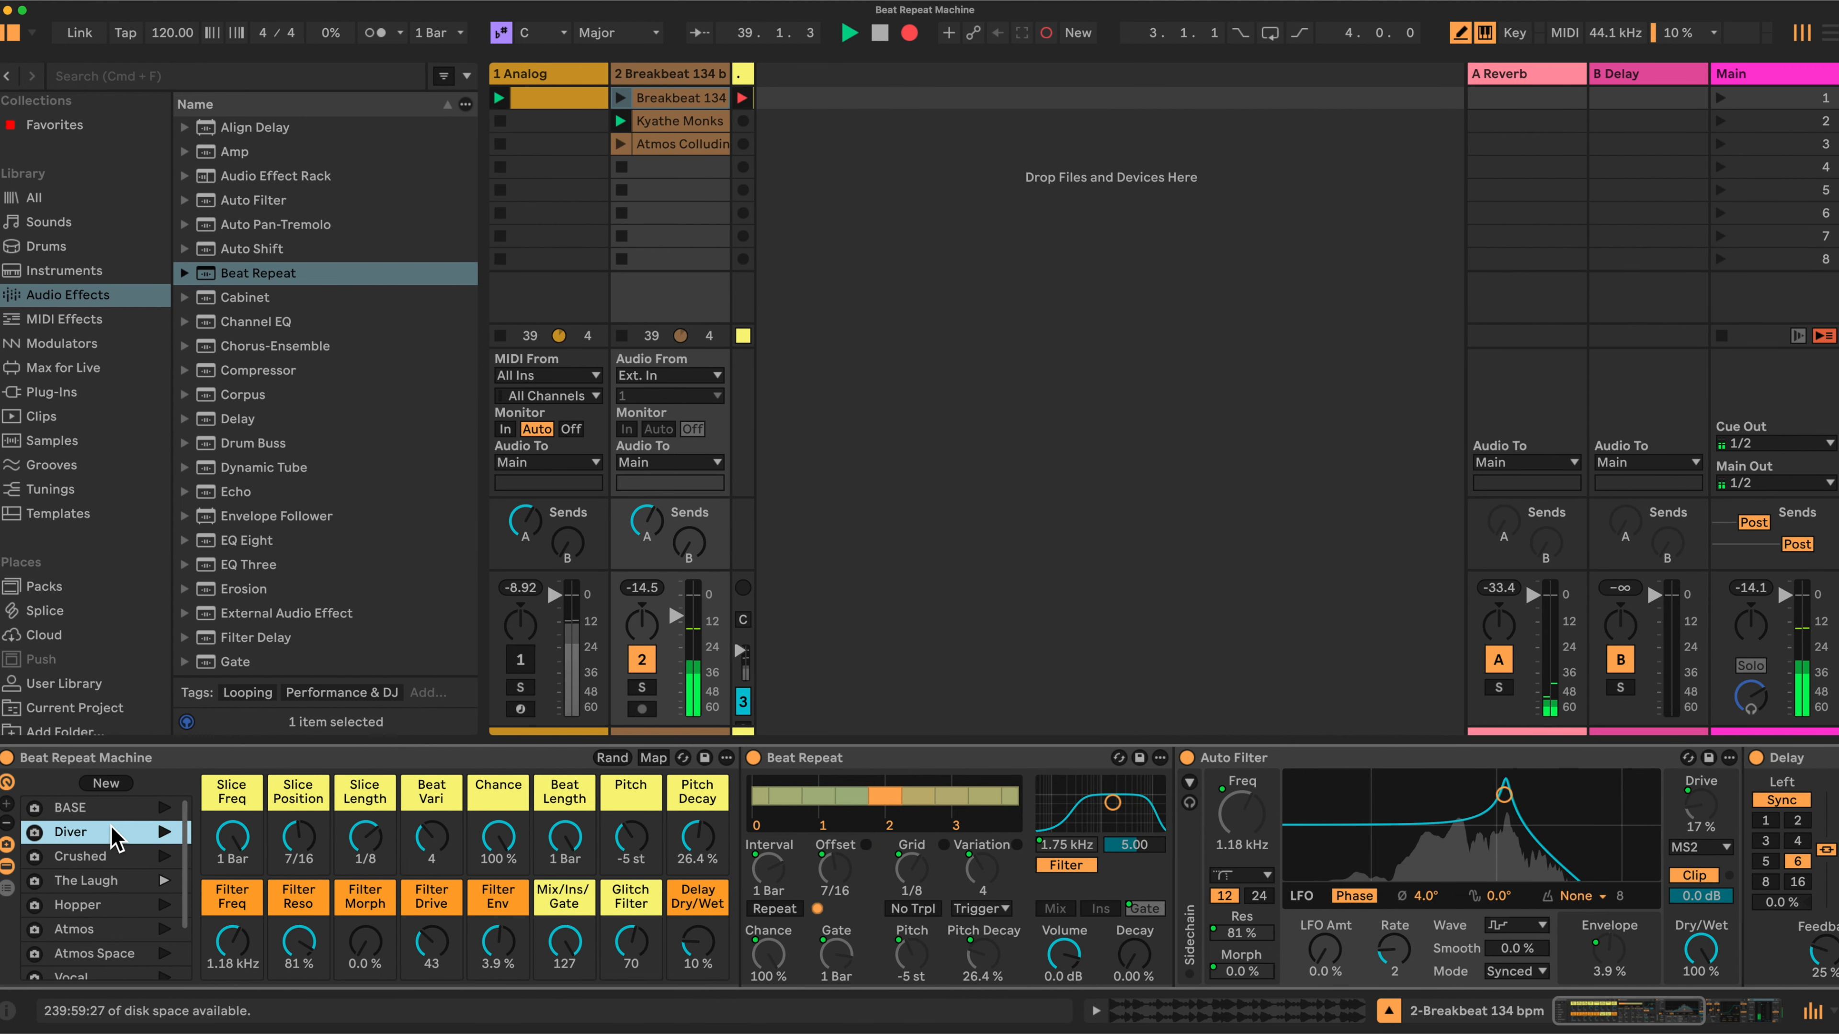
{"action": "left_click", "coordinate": [119, 832]}
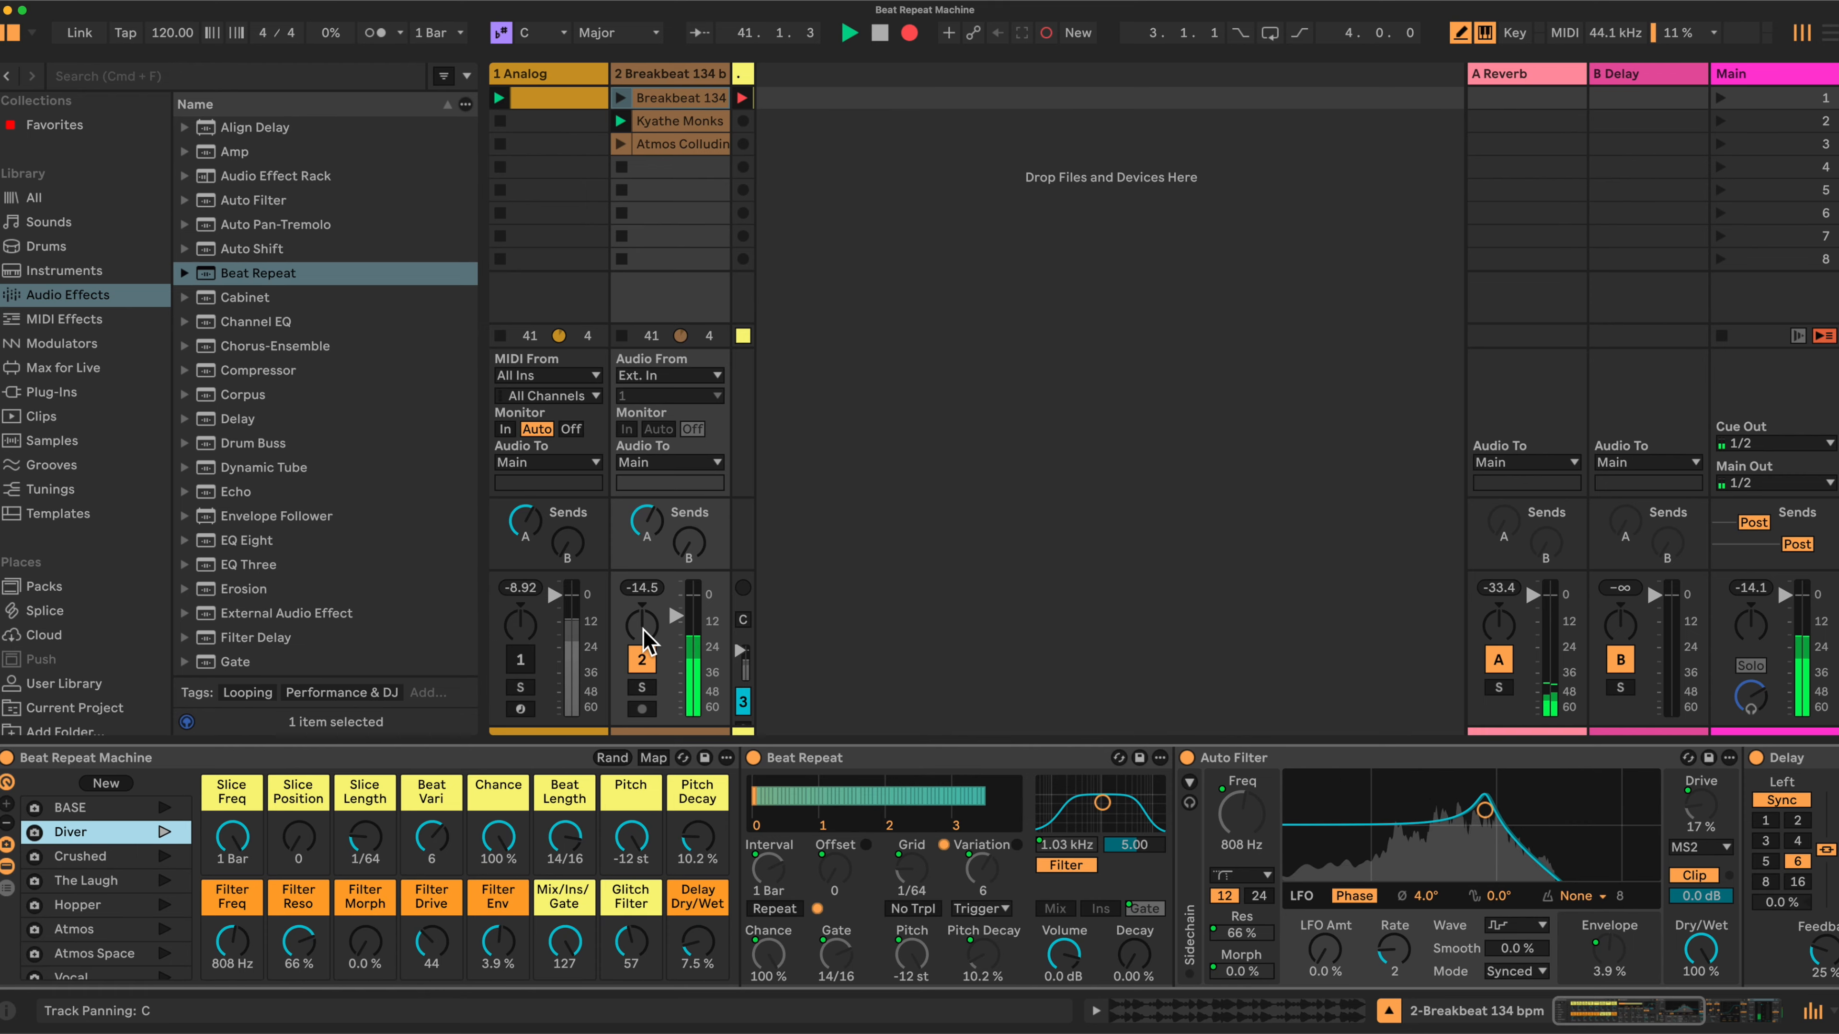
{"action": "left_click_drag", "start_coordinate": [675, 618], "coordinate": [676, 610]}
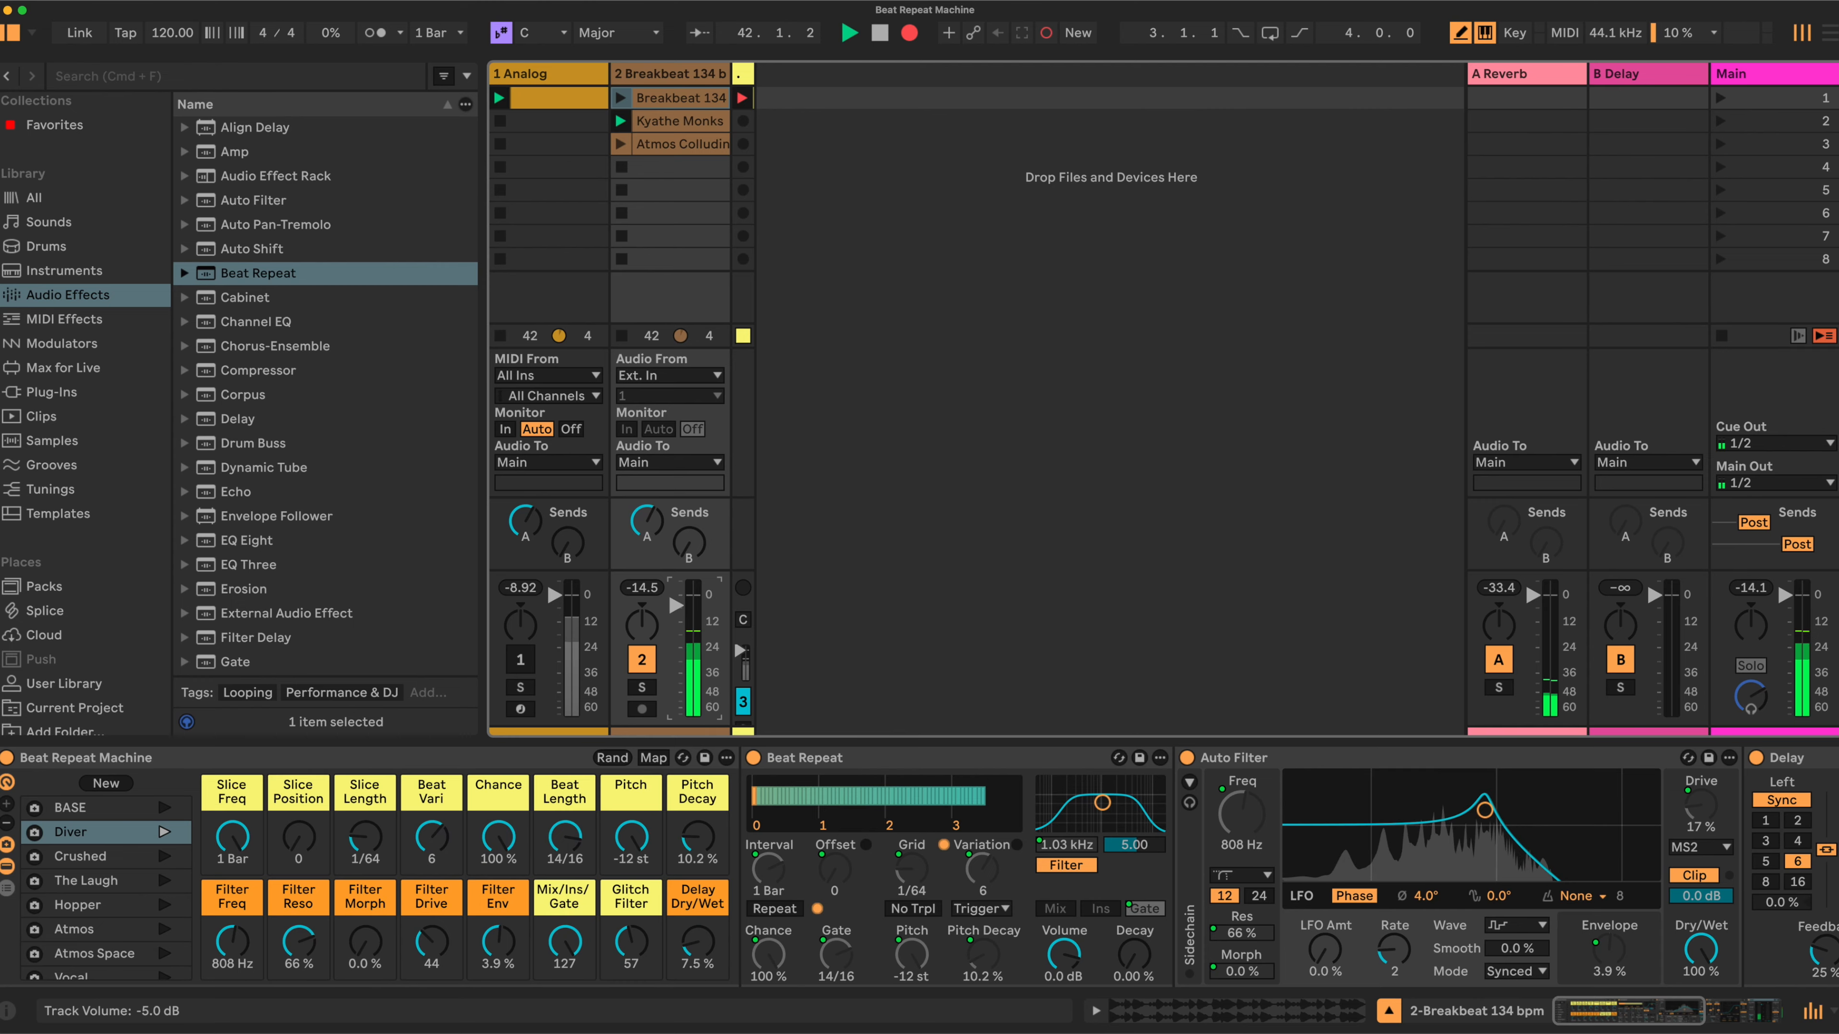
{"action": "left_click", "coordinate": [95, 856]}
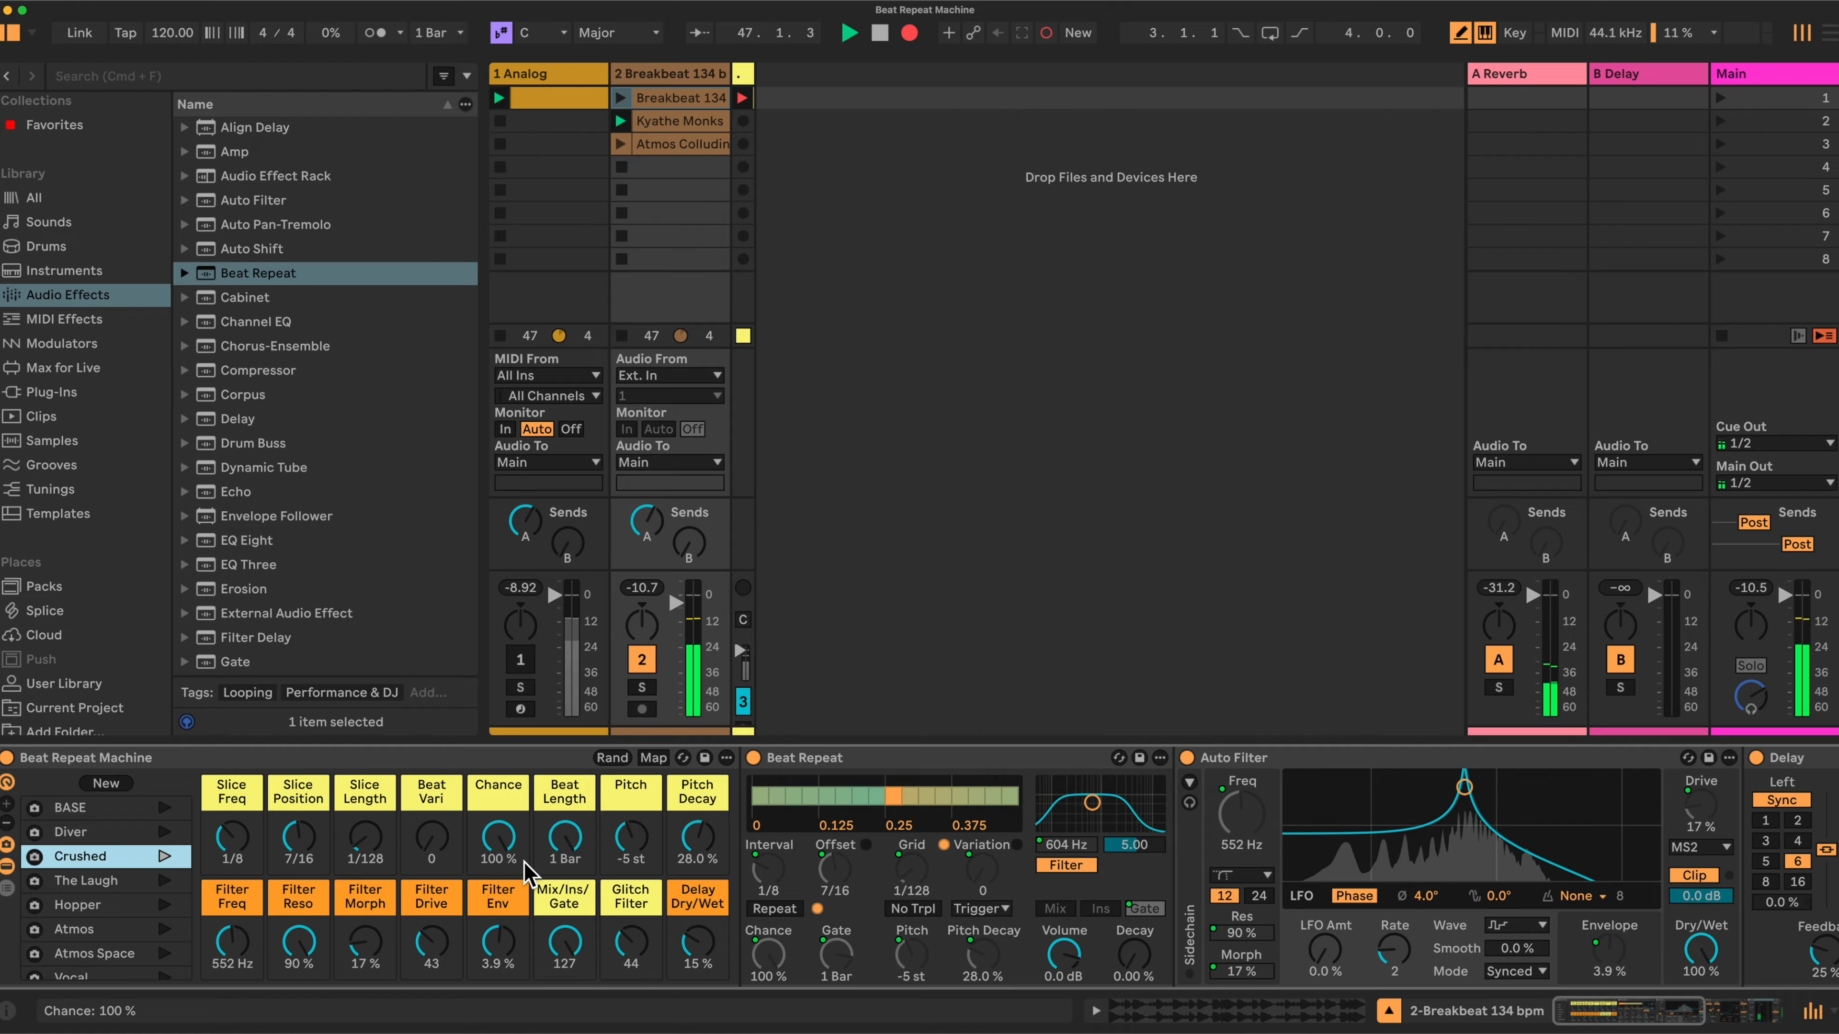
- Launch the Breakbeat 134 clip and compare it with the rack bypassed and active, lowering the track's volume slightly
{"action": "left_click", "coordinate": [620, 97]}
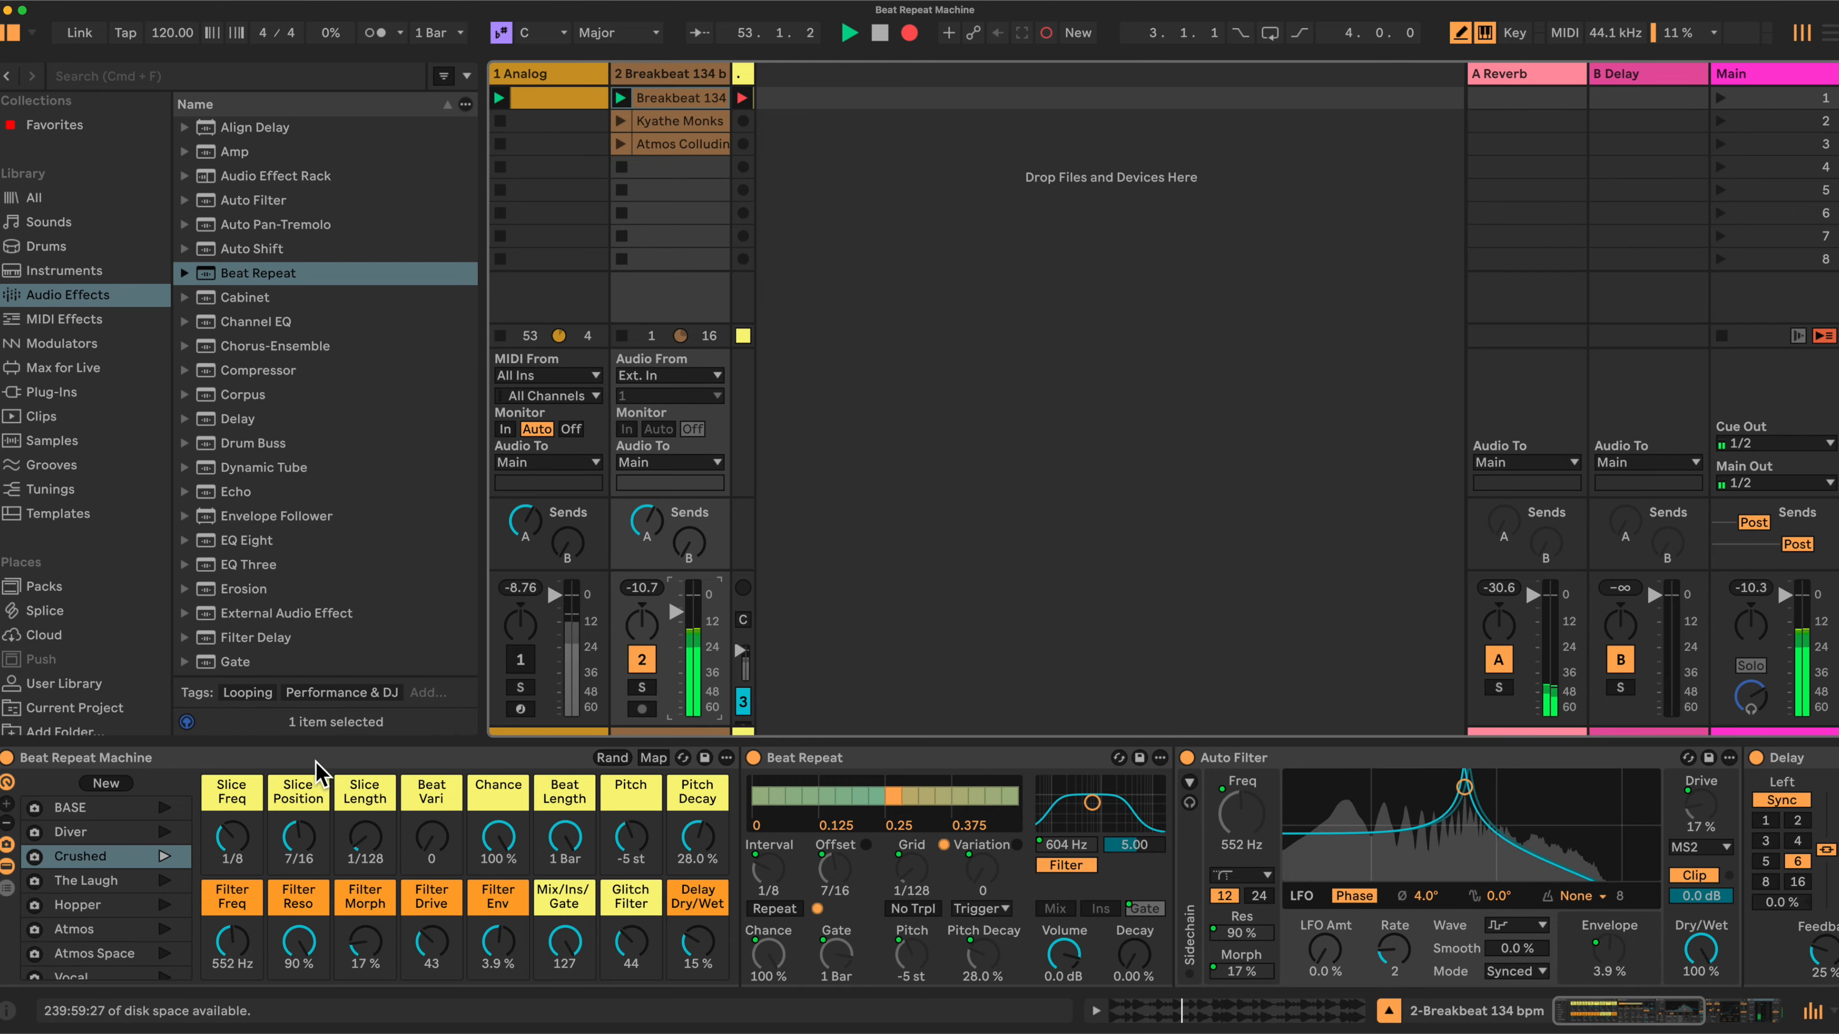
{"action": "left_click", "coordinate": [7, 758]}
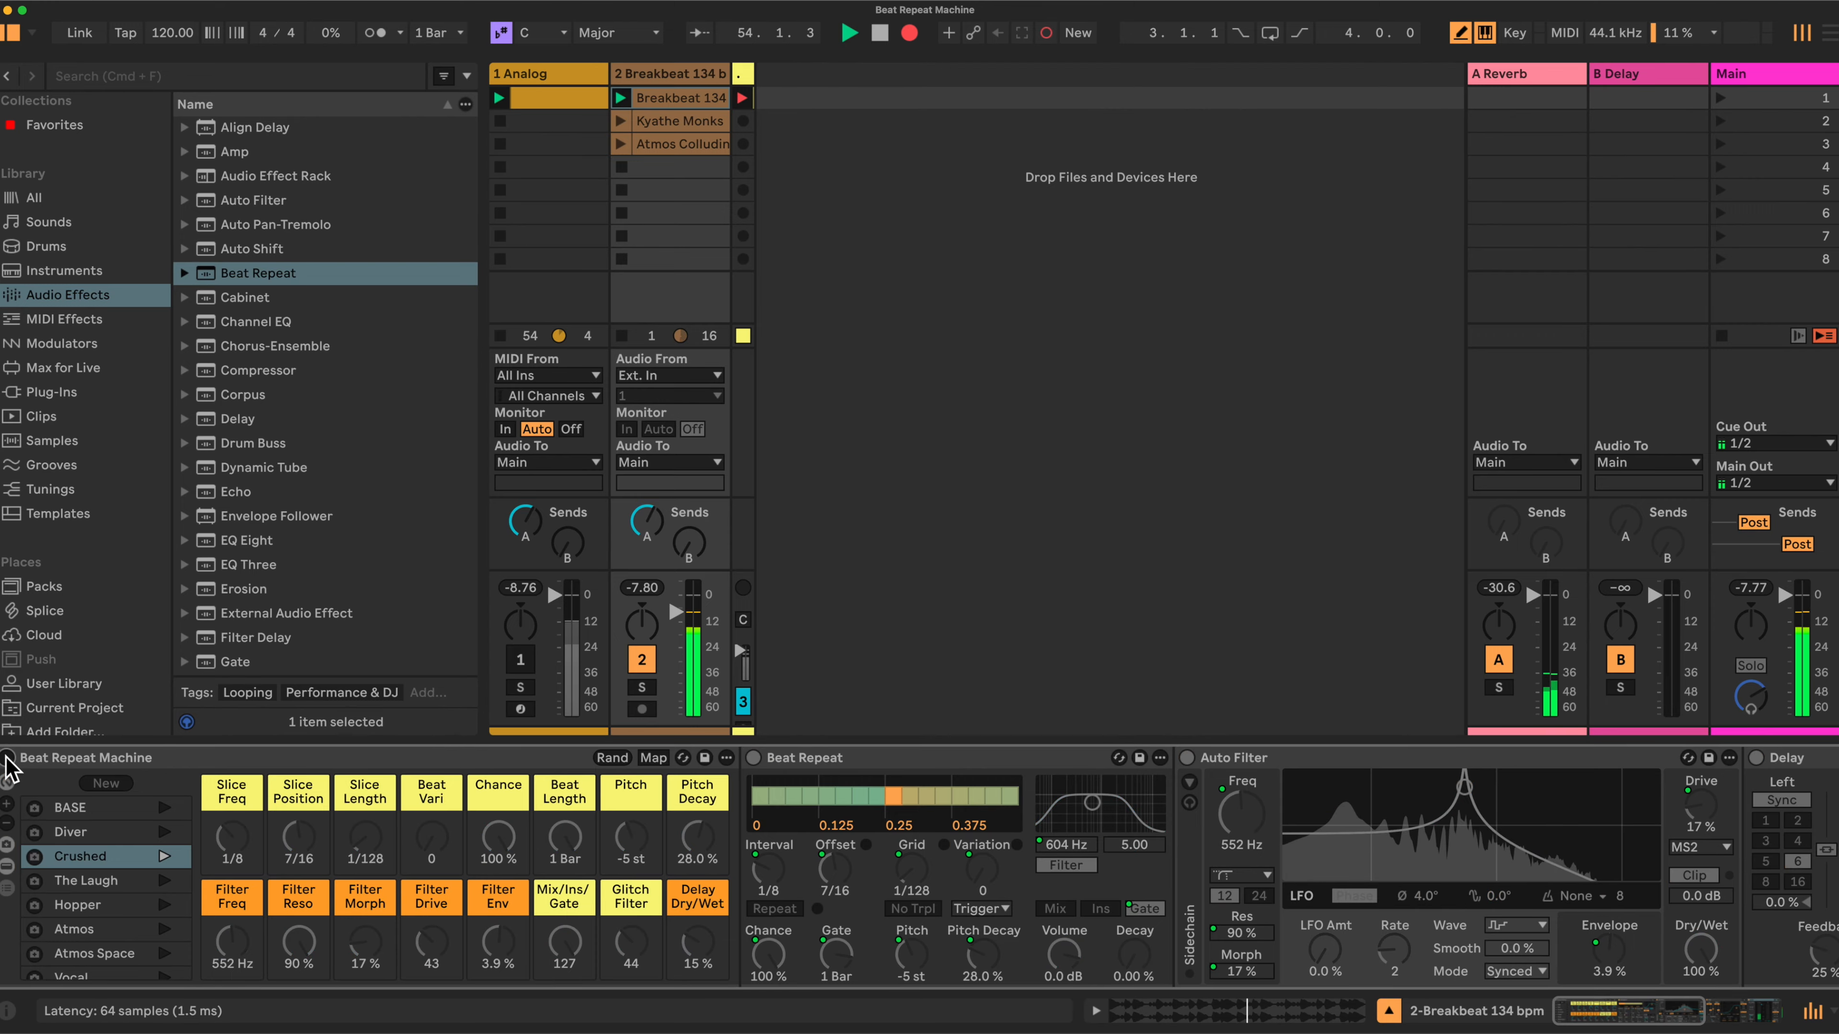
{"action": "left_click", "coordinate": [693, 641]}
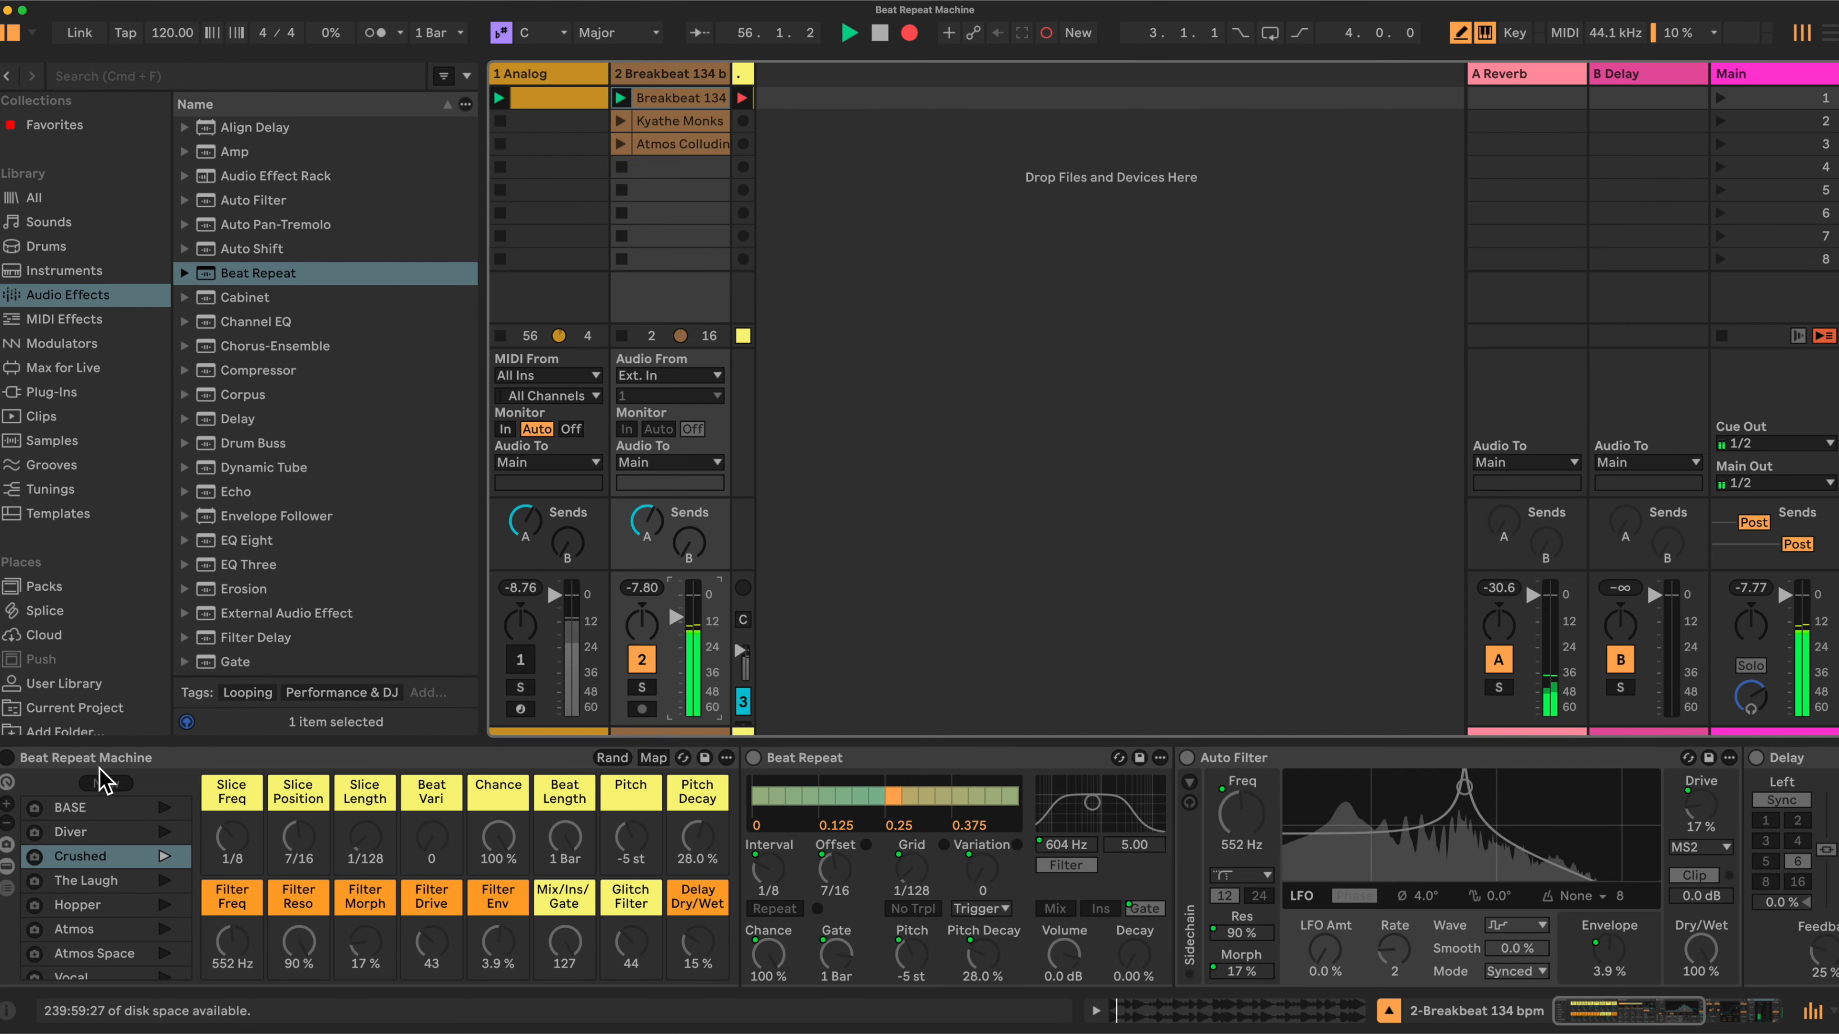
{"action": "left_click", "coordinate": [7, 758]}
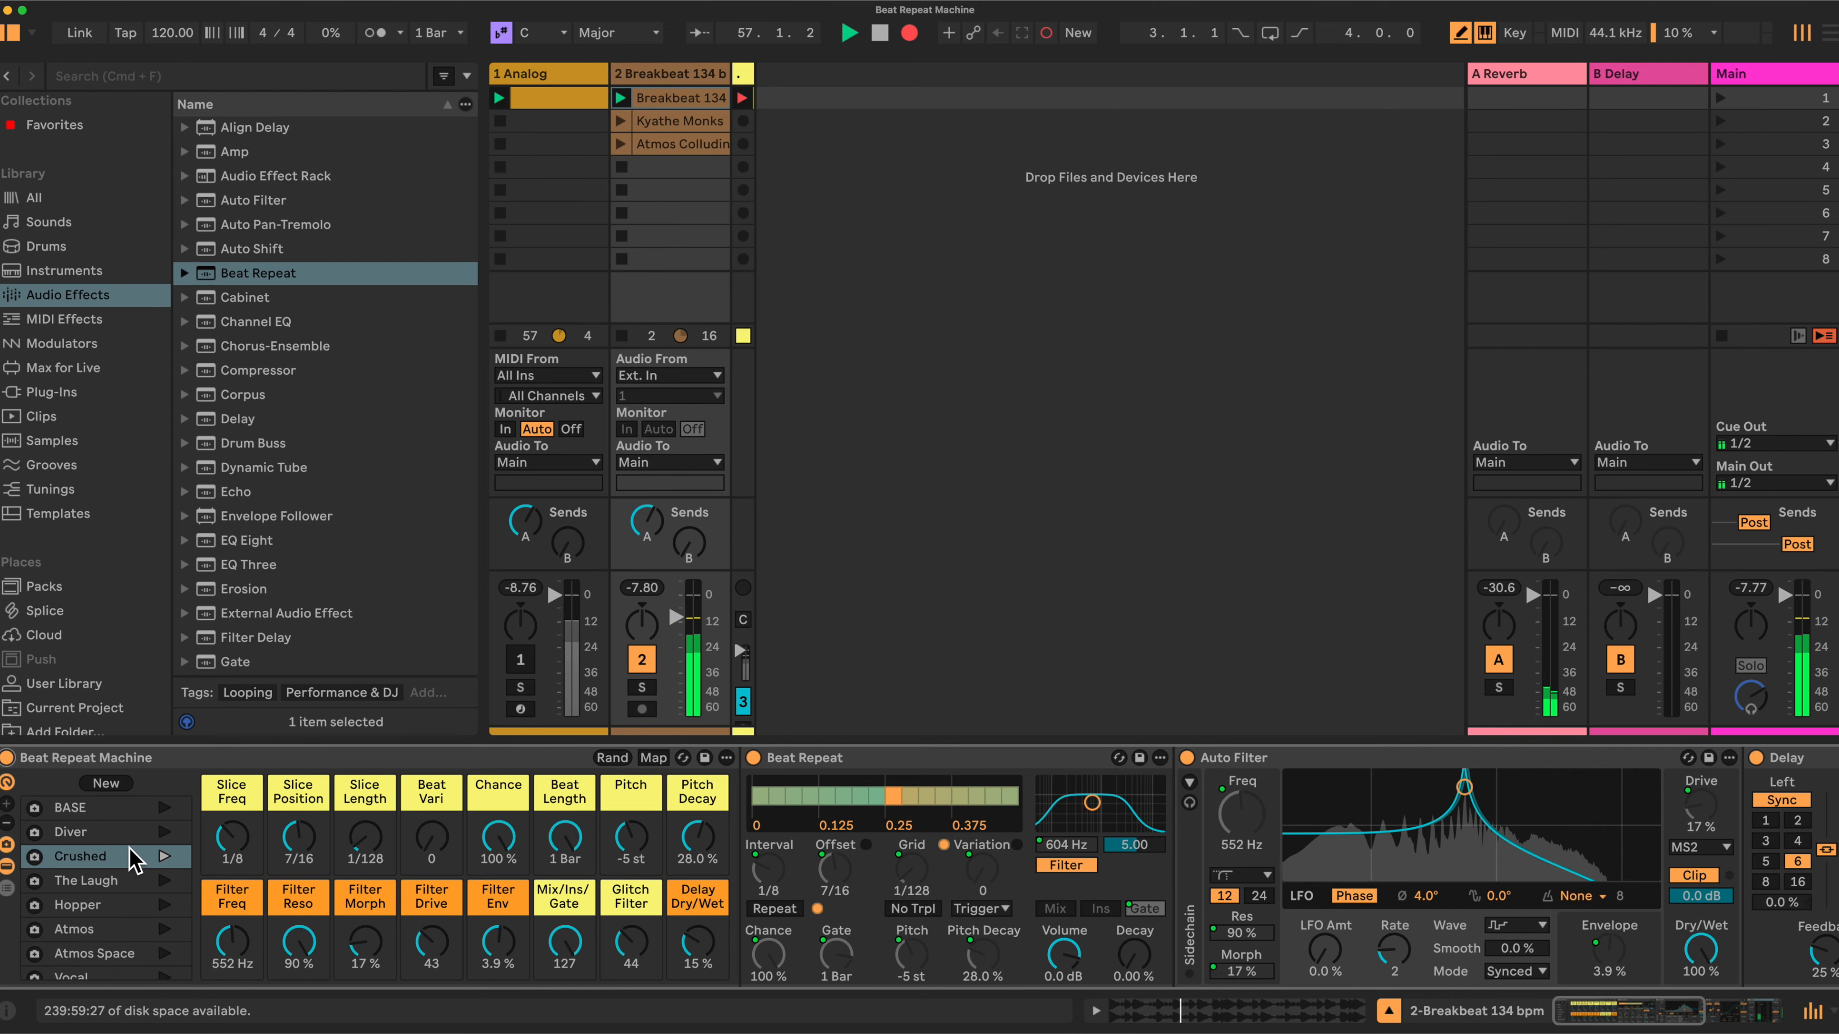
- Audition the Atmos Space macro variation on the breakbeat clip
{"action": "scroll", "coordinate": [137, 862], "scroll_direction": "down", "scroll_amount": 3}
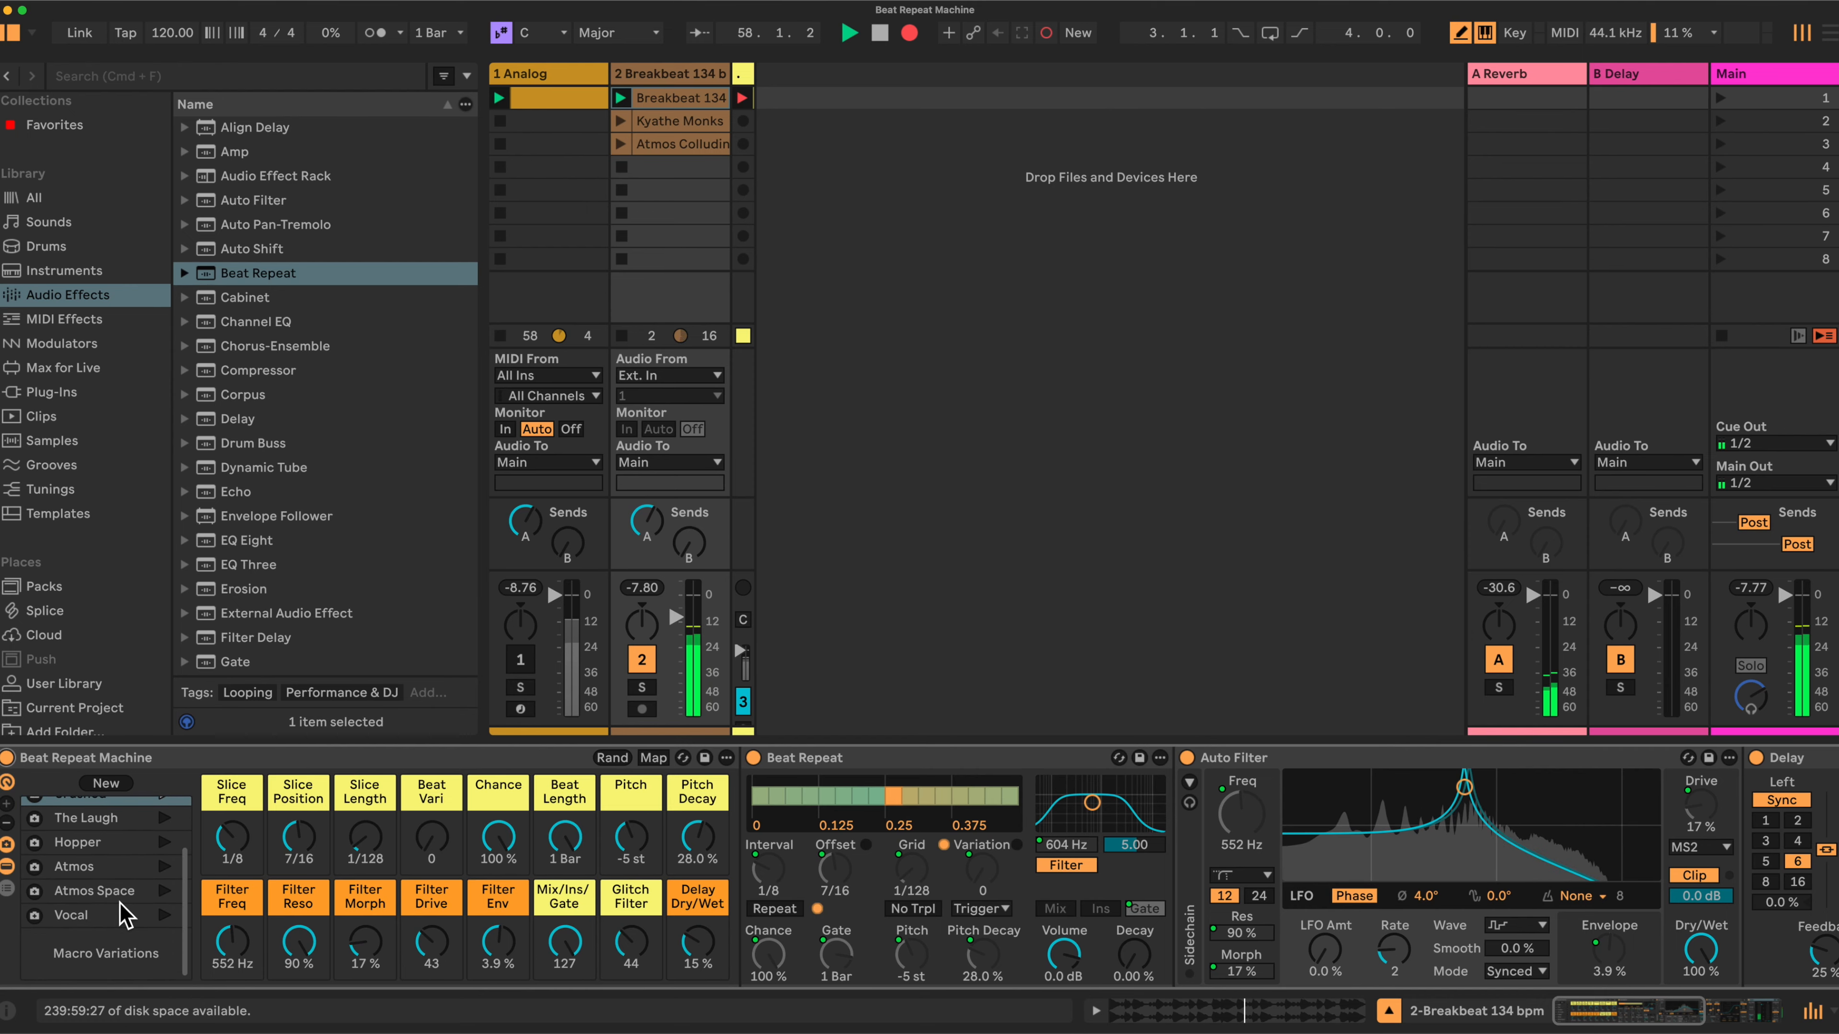
{"action": "left_click", "coordinate": [112, 898]}
{"action": "left_click", "coordinate": [112, 898]}
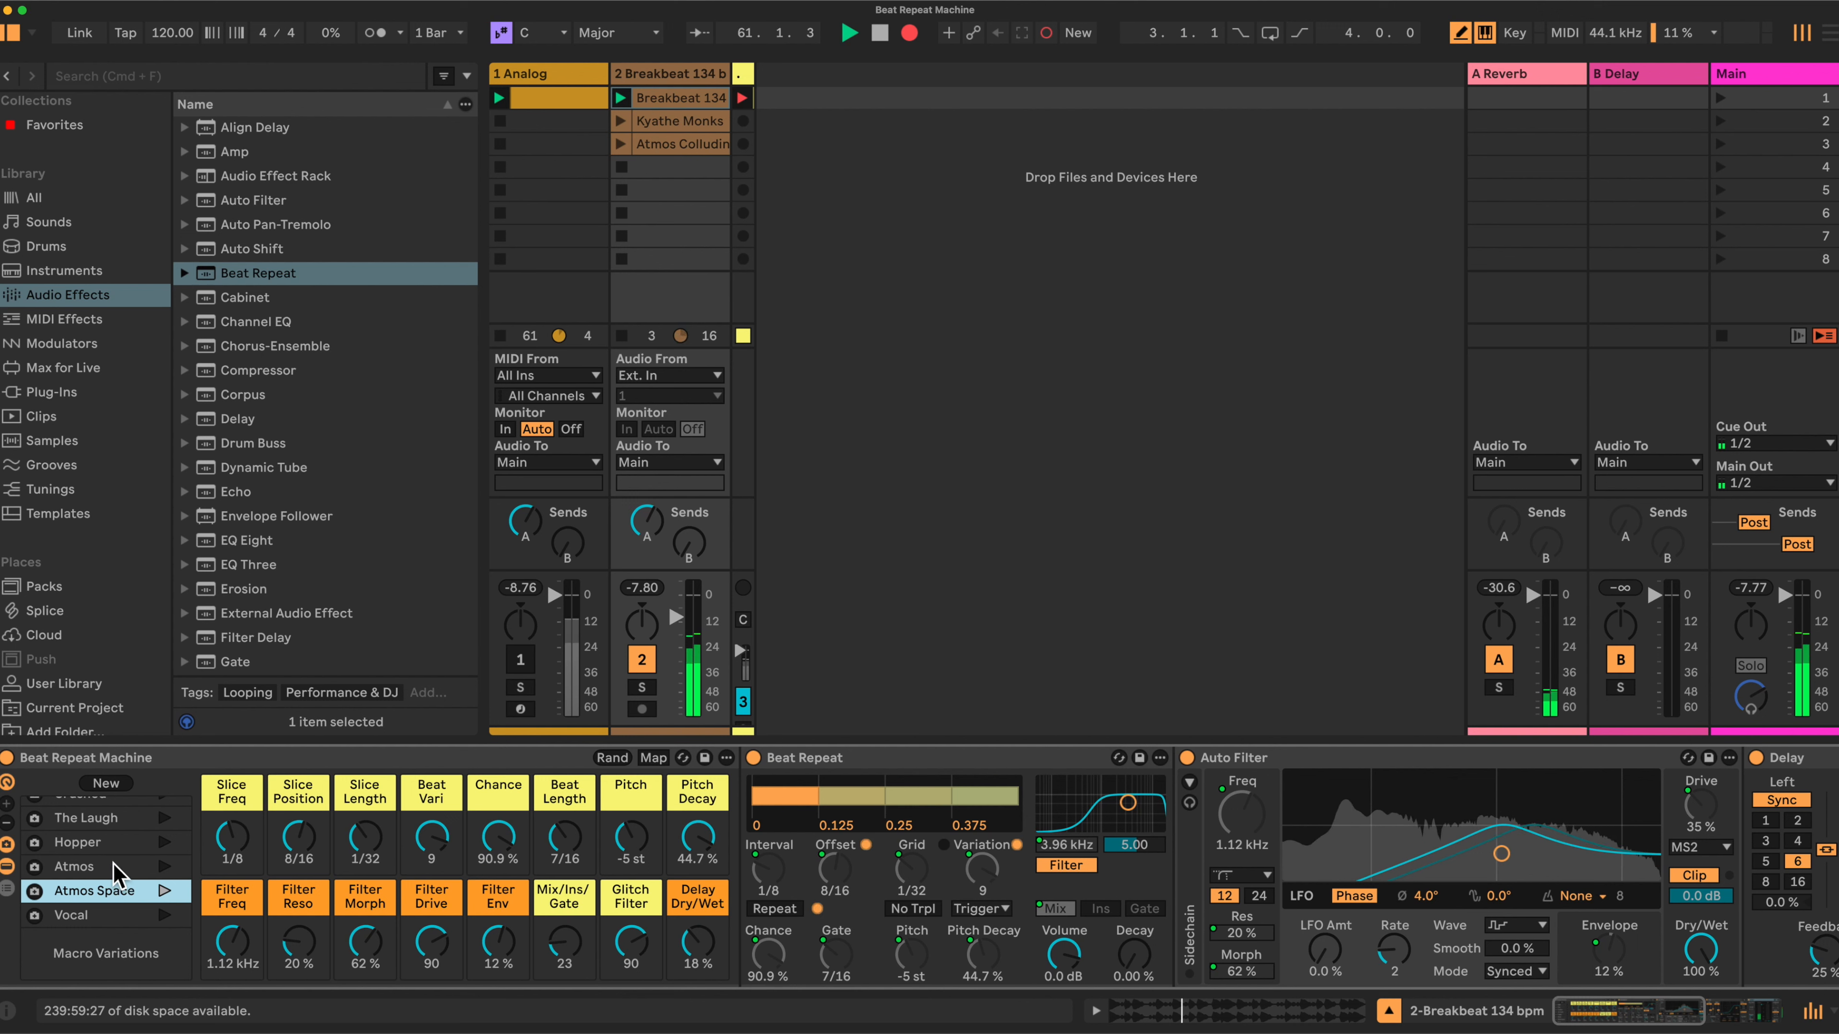
- Load the Atmos variation and experiment with its macros, setting Beat Length to 7/16 and Slice Freq to 1/4
{"action": "left_click", "coordinate": [115, 868]}
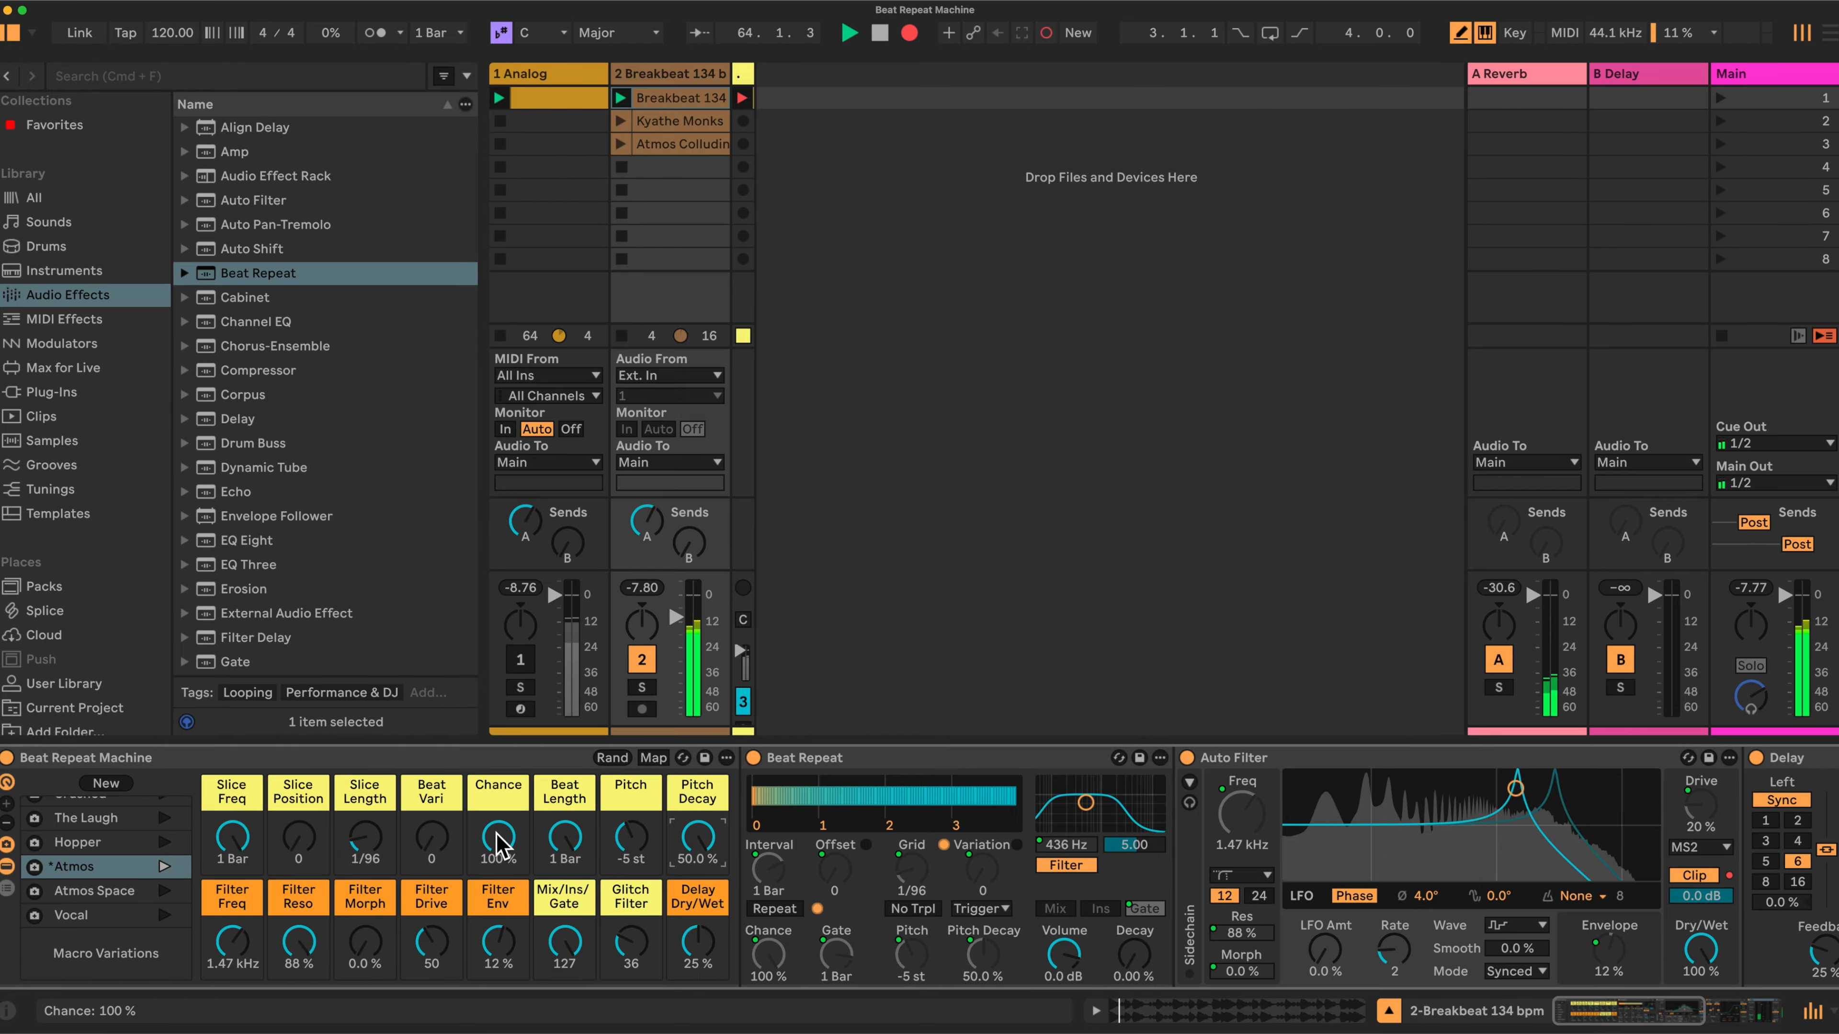
{"action": "left_click_drag", "start_coordinate": [565, 839], "coordinate": [564, 877]}
{"action": "left_click_drag", "start_coordinate": [233, 838], "coordinate": [232, 858]}
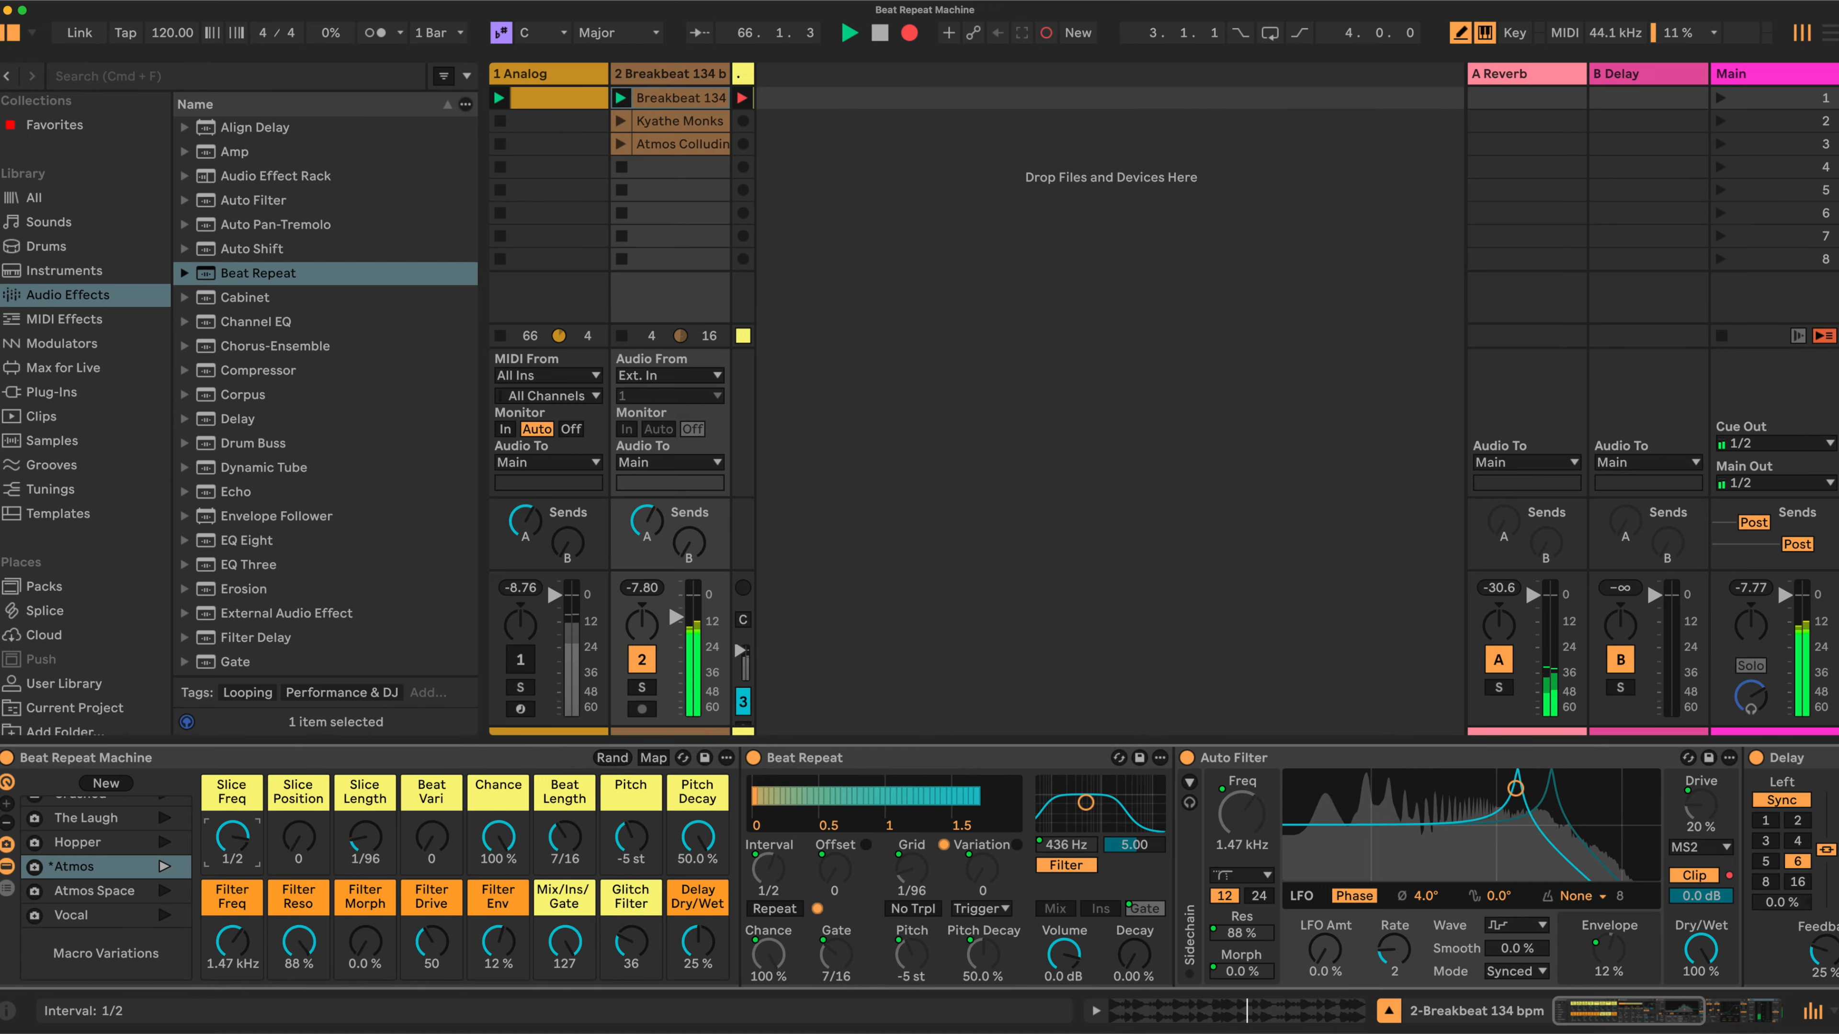
{"action": "left_click_drag", "start_coordinate": [233, 858], "coordinate": [232, 865]}
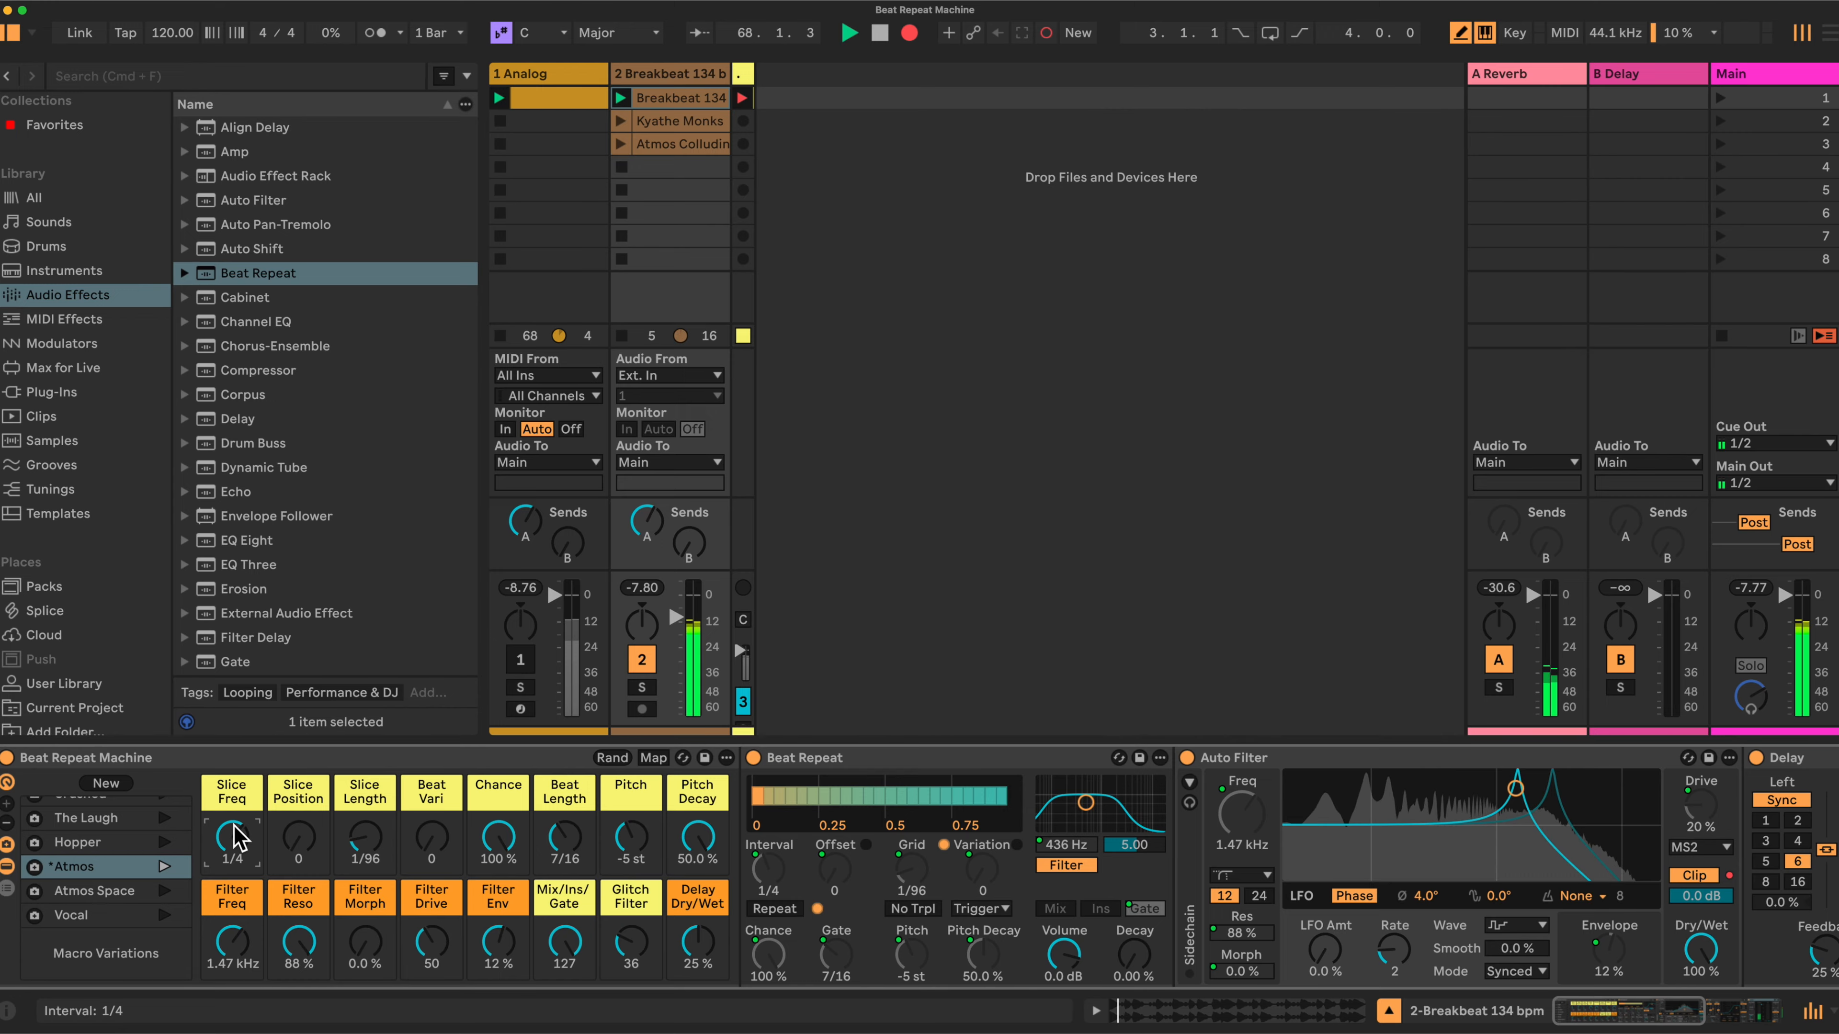
{"action": "left_click_drag", "start_coordinate": [232, 840], "coordinate": [232, 849]}
{"action": "mouse_move", "coordinate": [624, 942]}
{"action": "left_mouse_down"}
{"action": "mouse_move", "coordinate": [624, 914]}
{"action": "mouse_move", "coordinate": [624, 942]}
{"action": "left_mouse_up"}
- Load the Hopper macro variation to hear it on the breakbeat clip
{"action": "left_click", "coordinate": [97, 844]}
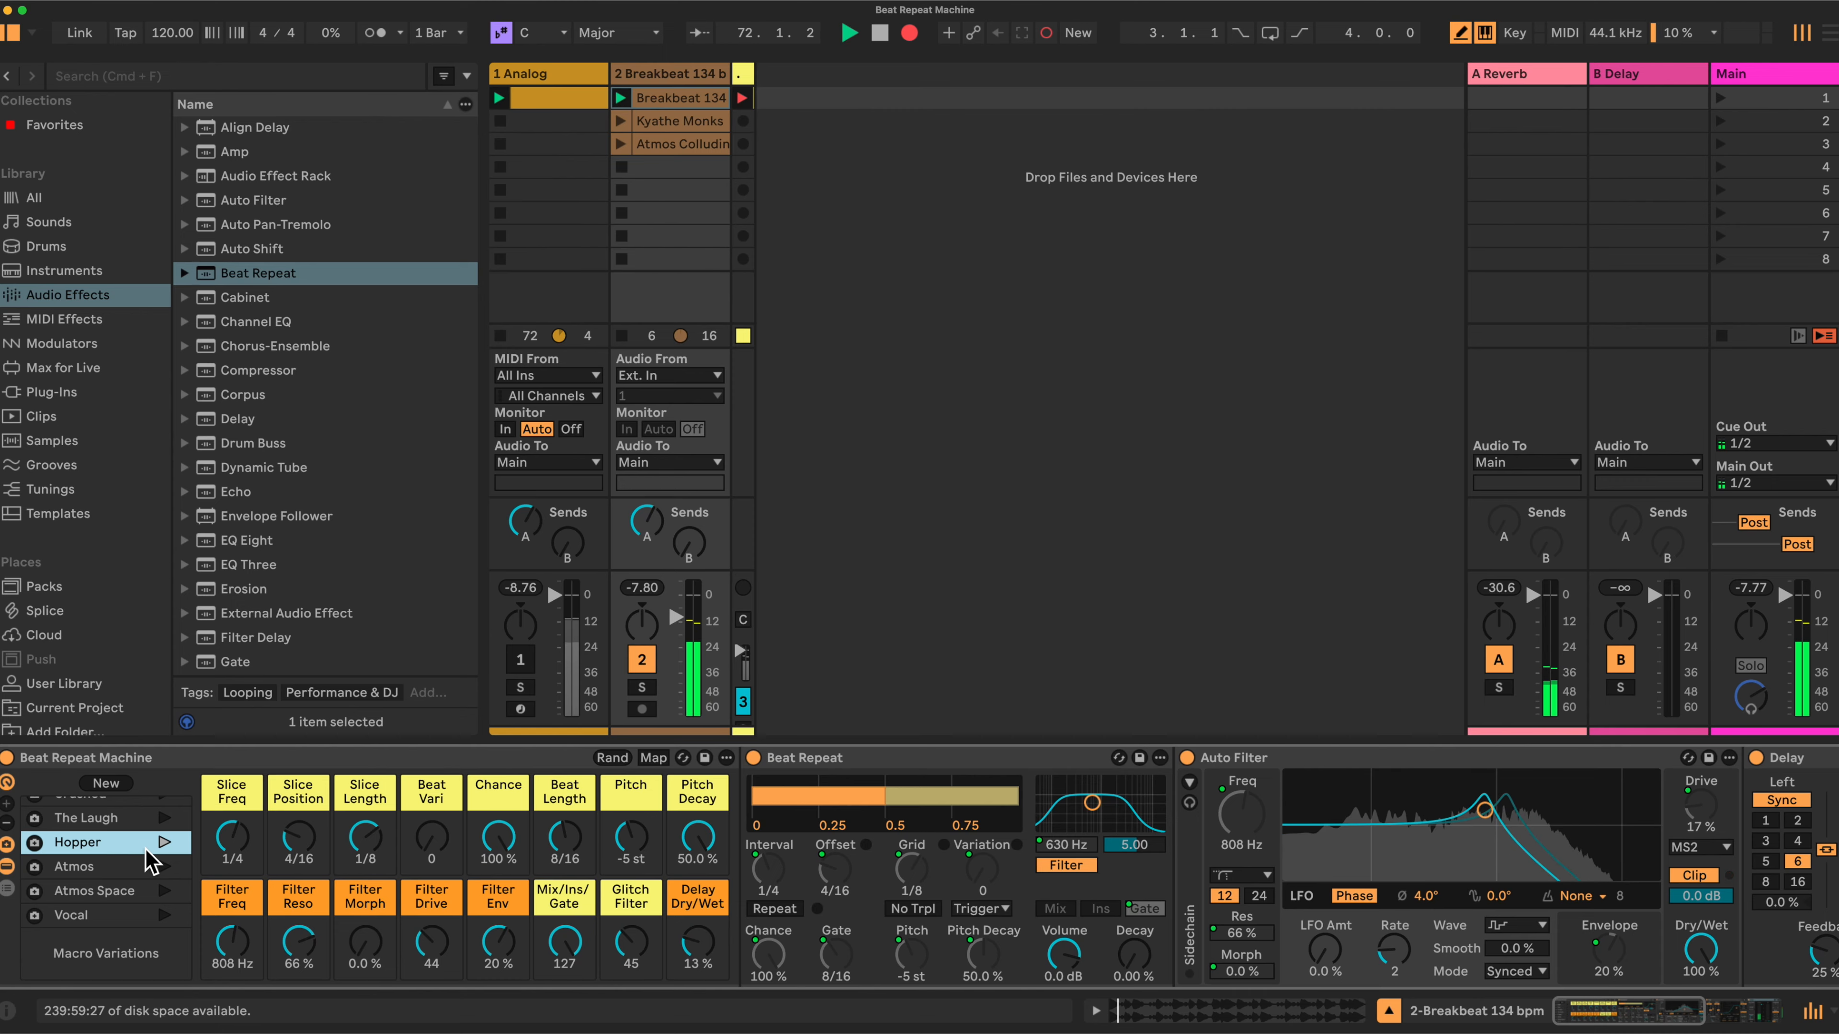
{"action": "scroll", "coordinate": [161, 861], "scroll_direction": "up", "scroll_amount": 1}
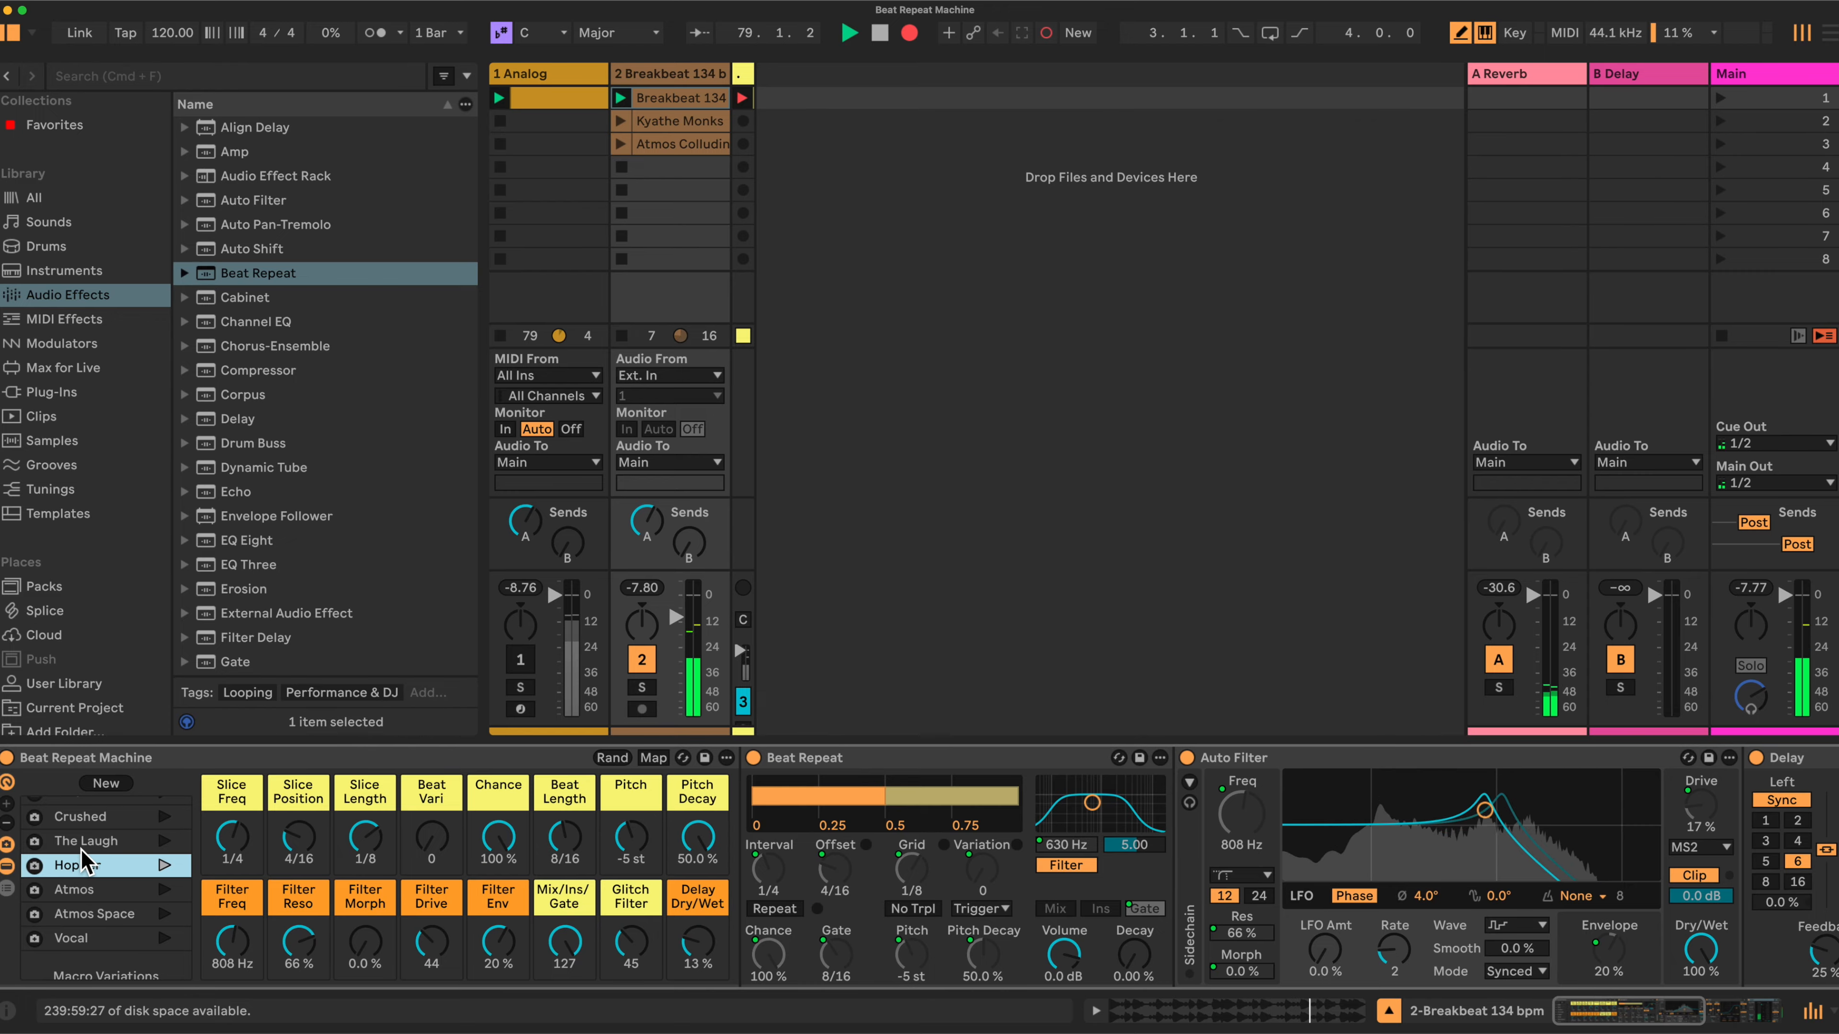
{"action": "scroll", "coordinate": [74, 848], "scroll_direction": "up", "scroll_amount": 2}
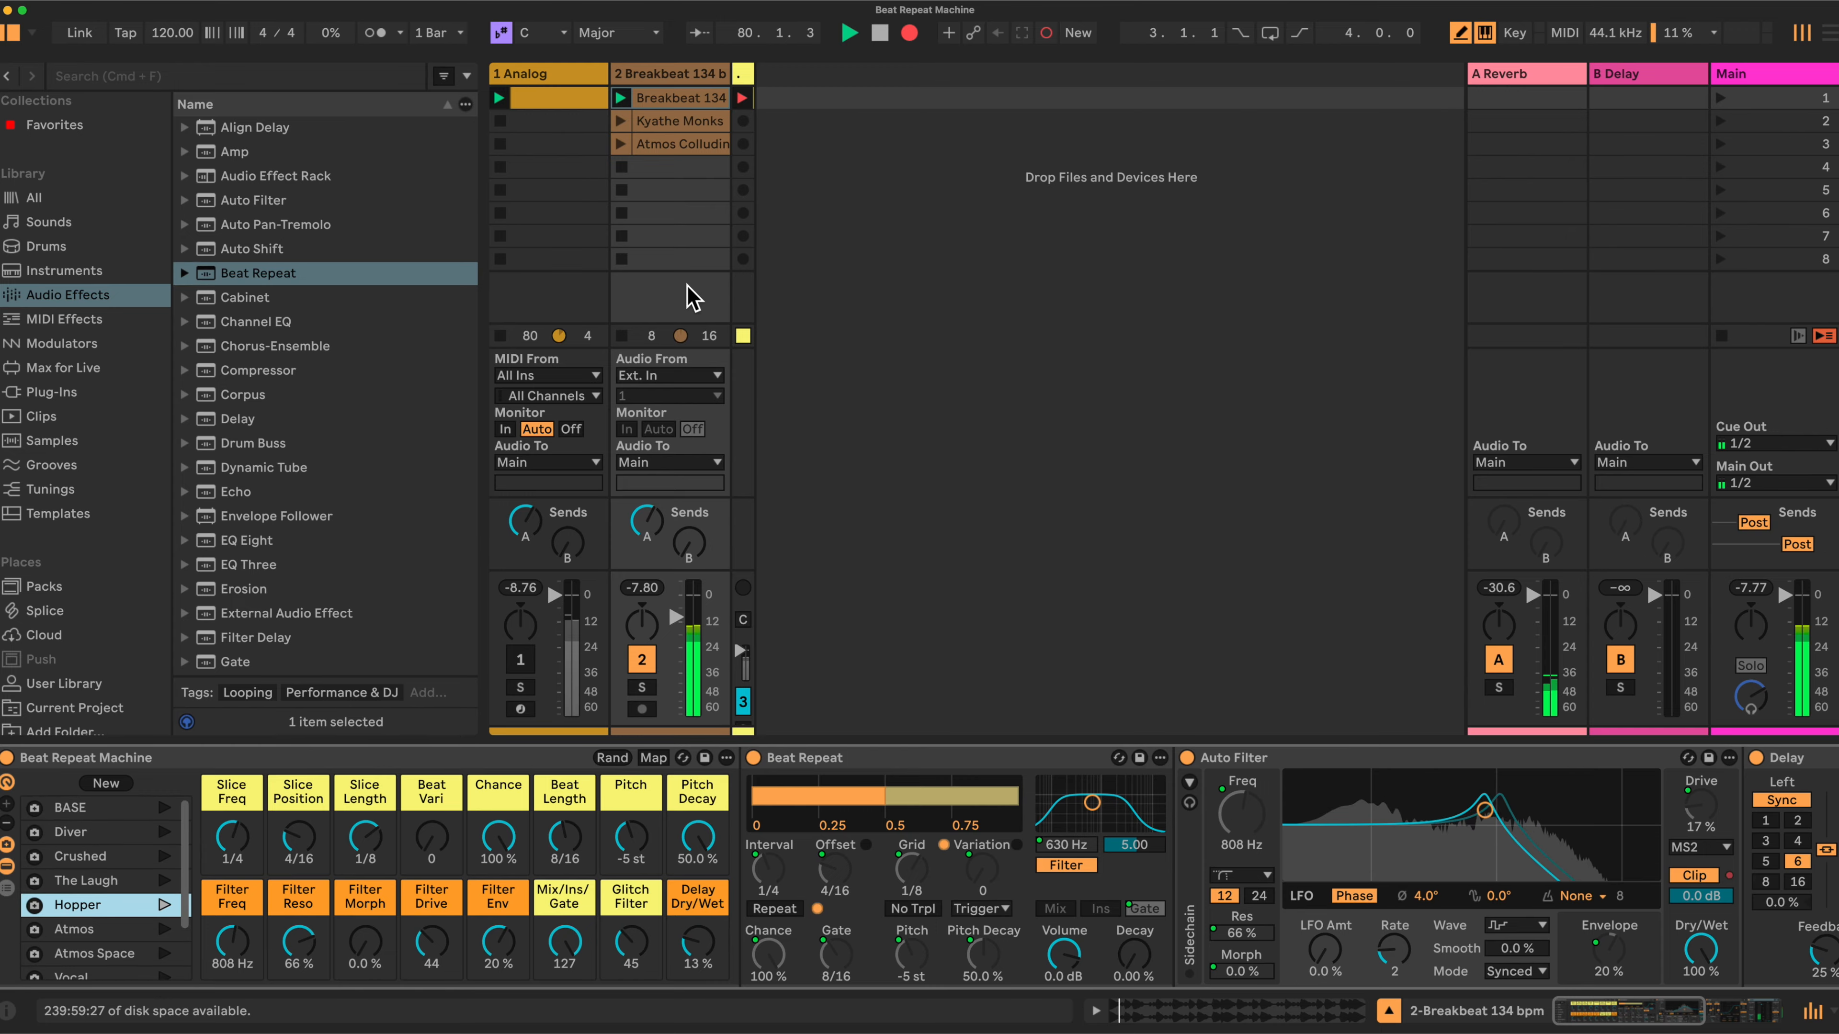
- Mute the Breakbeat track while pointing out the Slice Freq macro, and unmute it again
{"action": "left_click", "coordinate": [644, 664]}
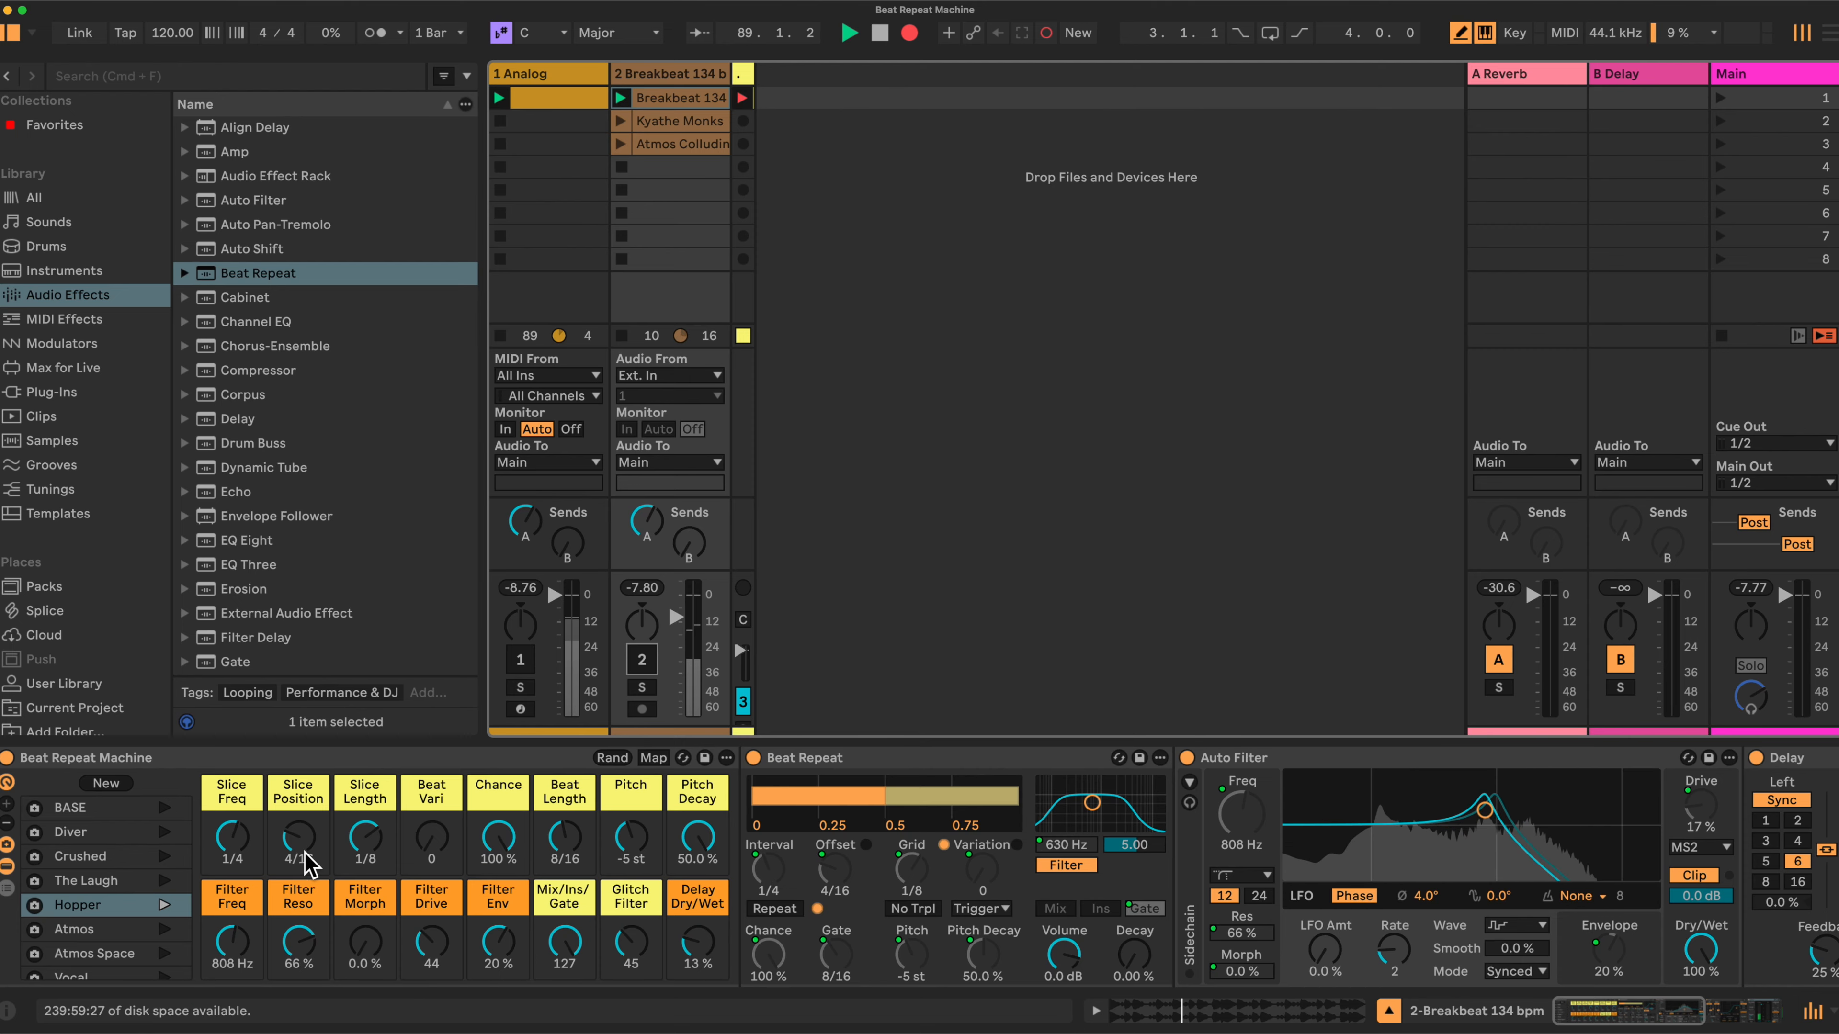
{"action": "left_click", "coordinate": [232, 840]}
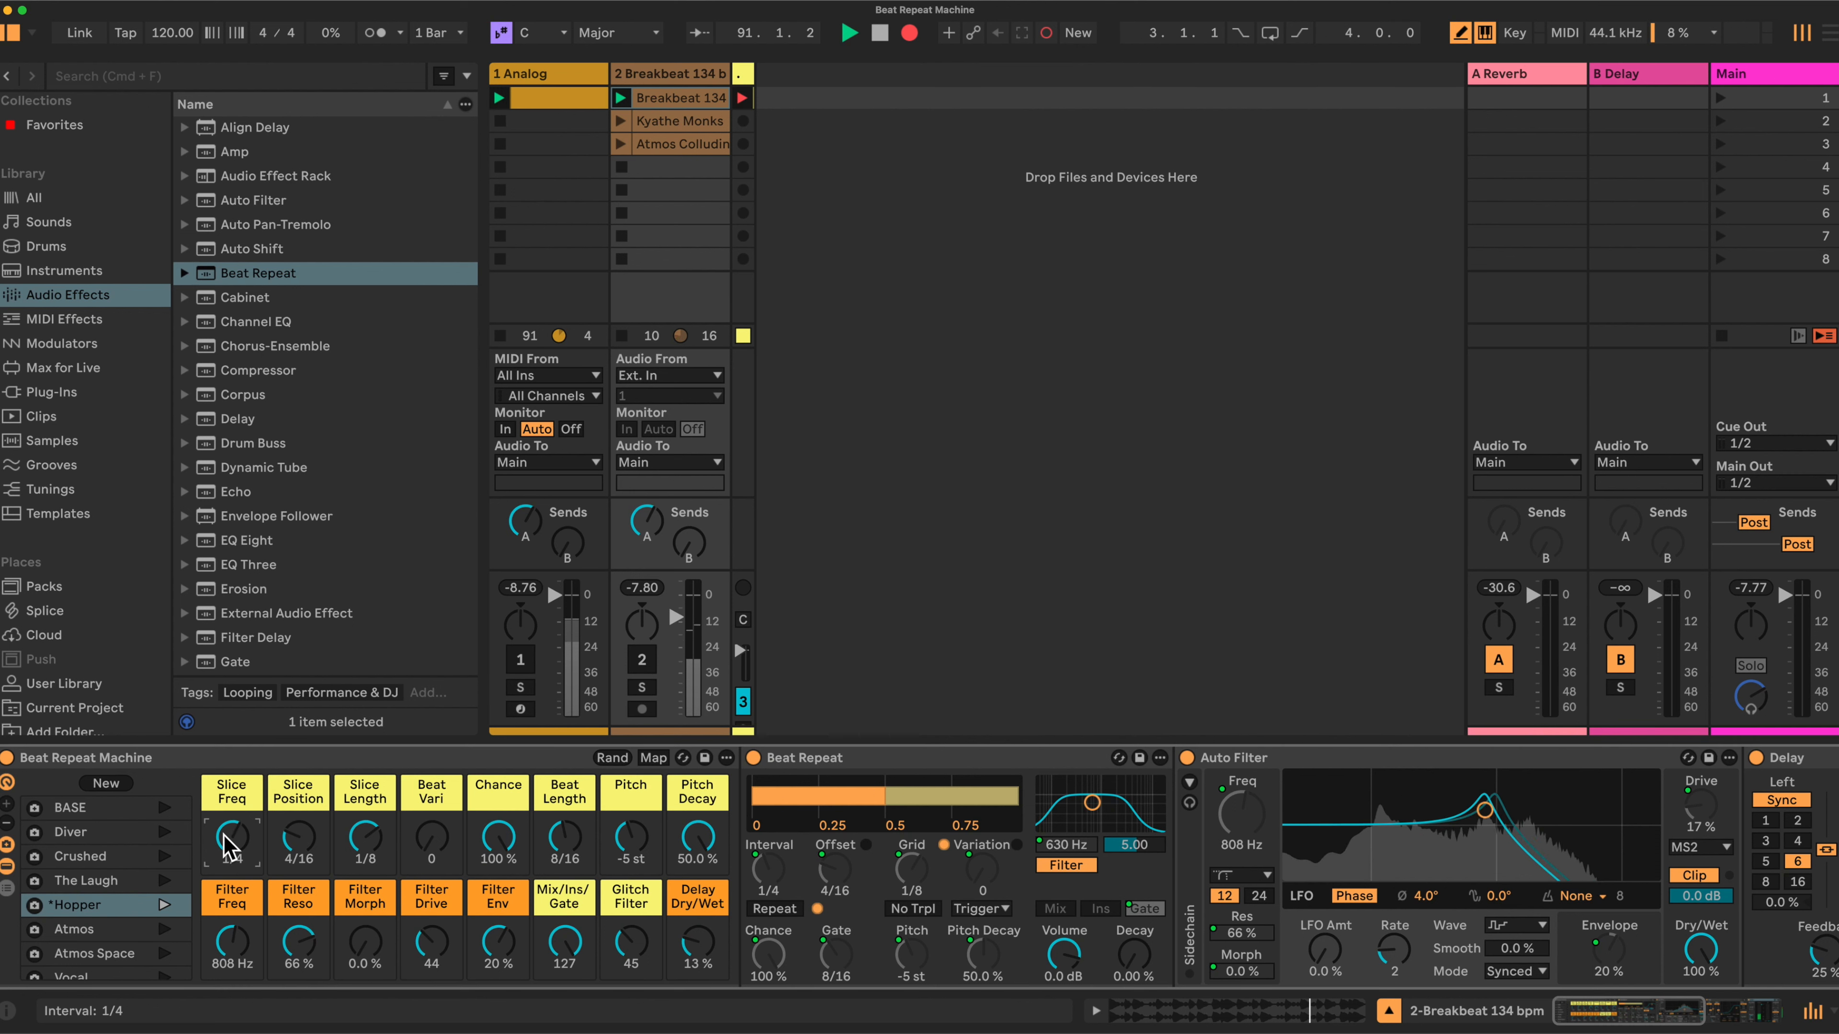
{"action": "left_click", "coordinate": [641, 659]}
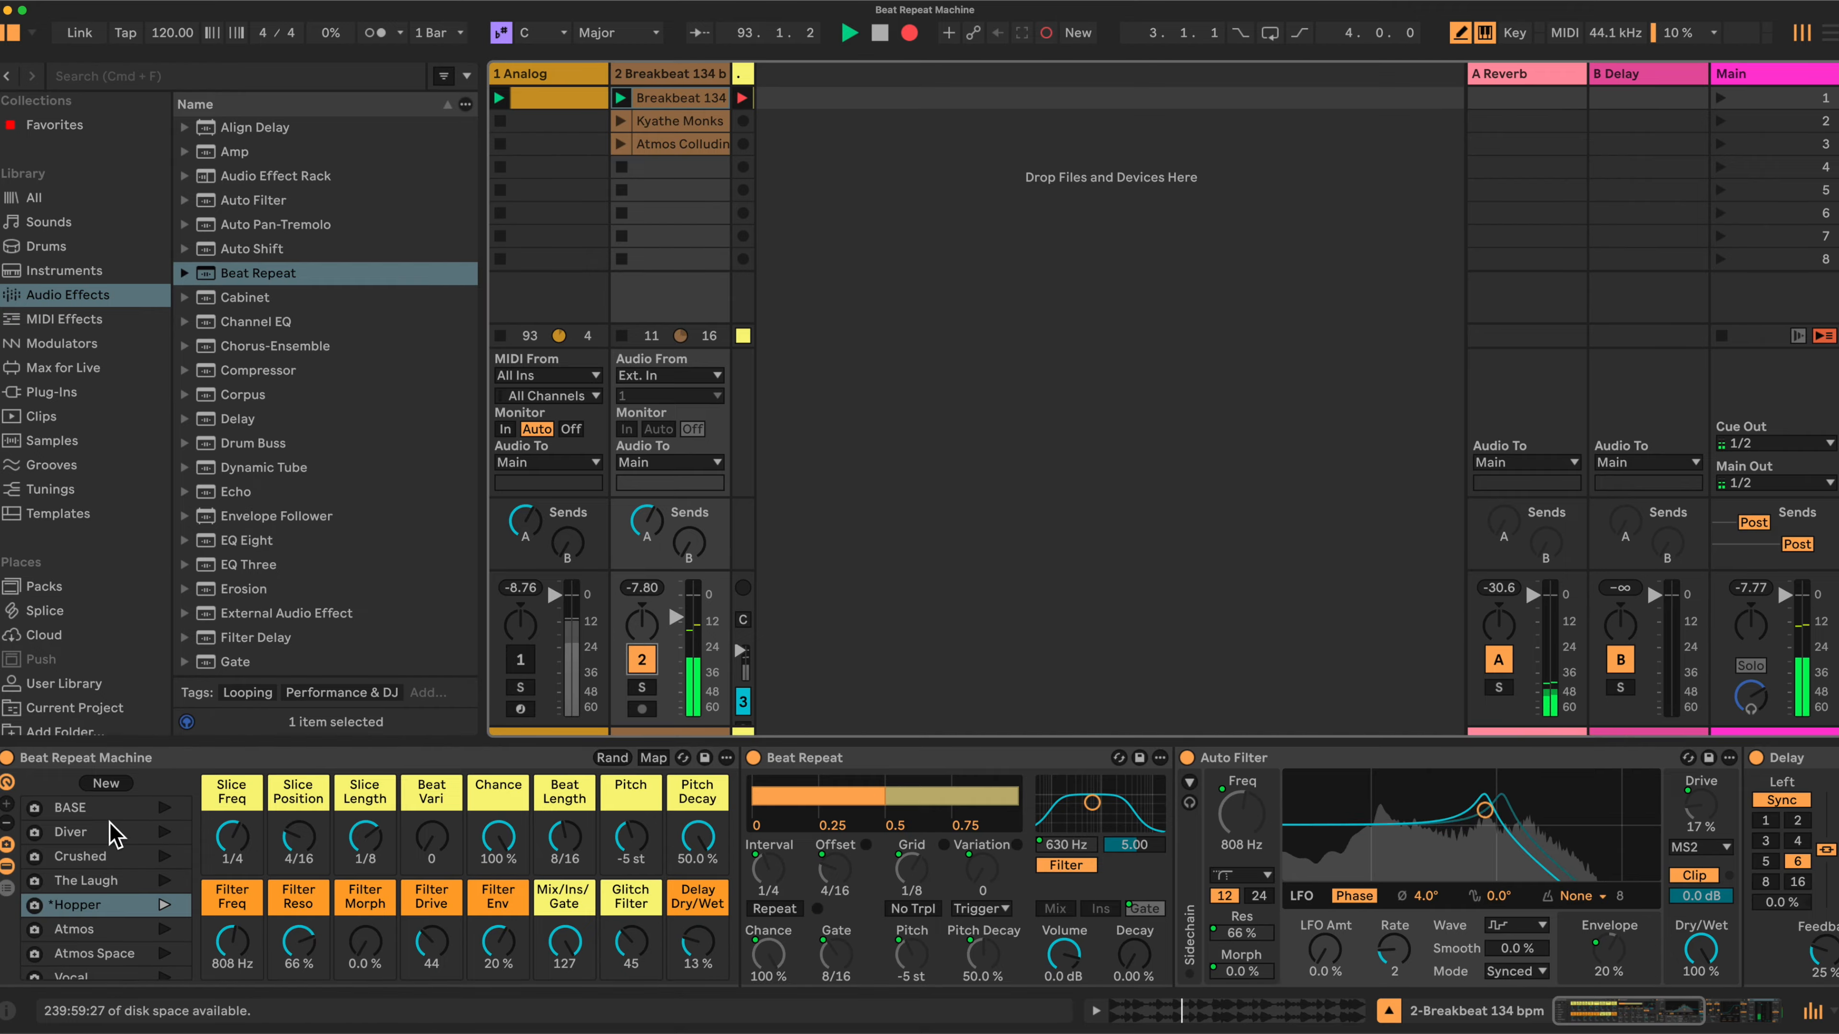
- Load the BASE macro variation and slightly raise the Breakbeat track's volume
{"action": "left_click", "coordinate": [116, 808]}
{"action": "mouse_move", "coordinate": [674, 618]}
{"action": "left_mouse_down"}
{"action": "mouse_move", "coordinate": [675, 633]}
{"action": "mouse_move", "coordinate": [674, 617]}
{"action": "left_mouse_up"}
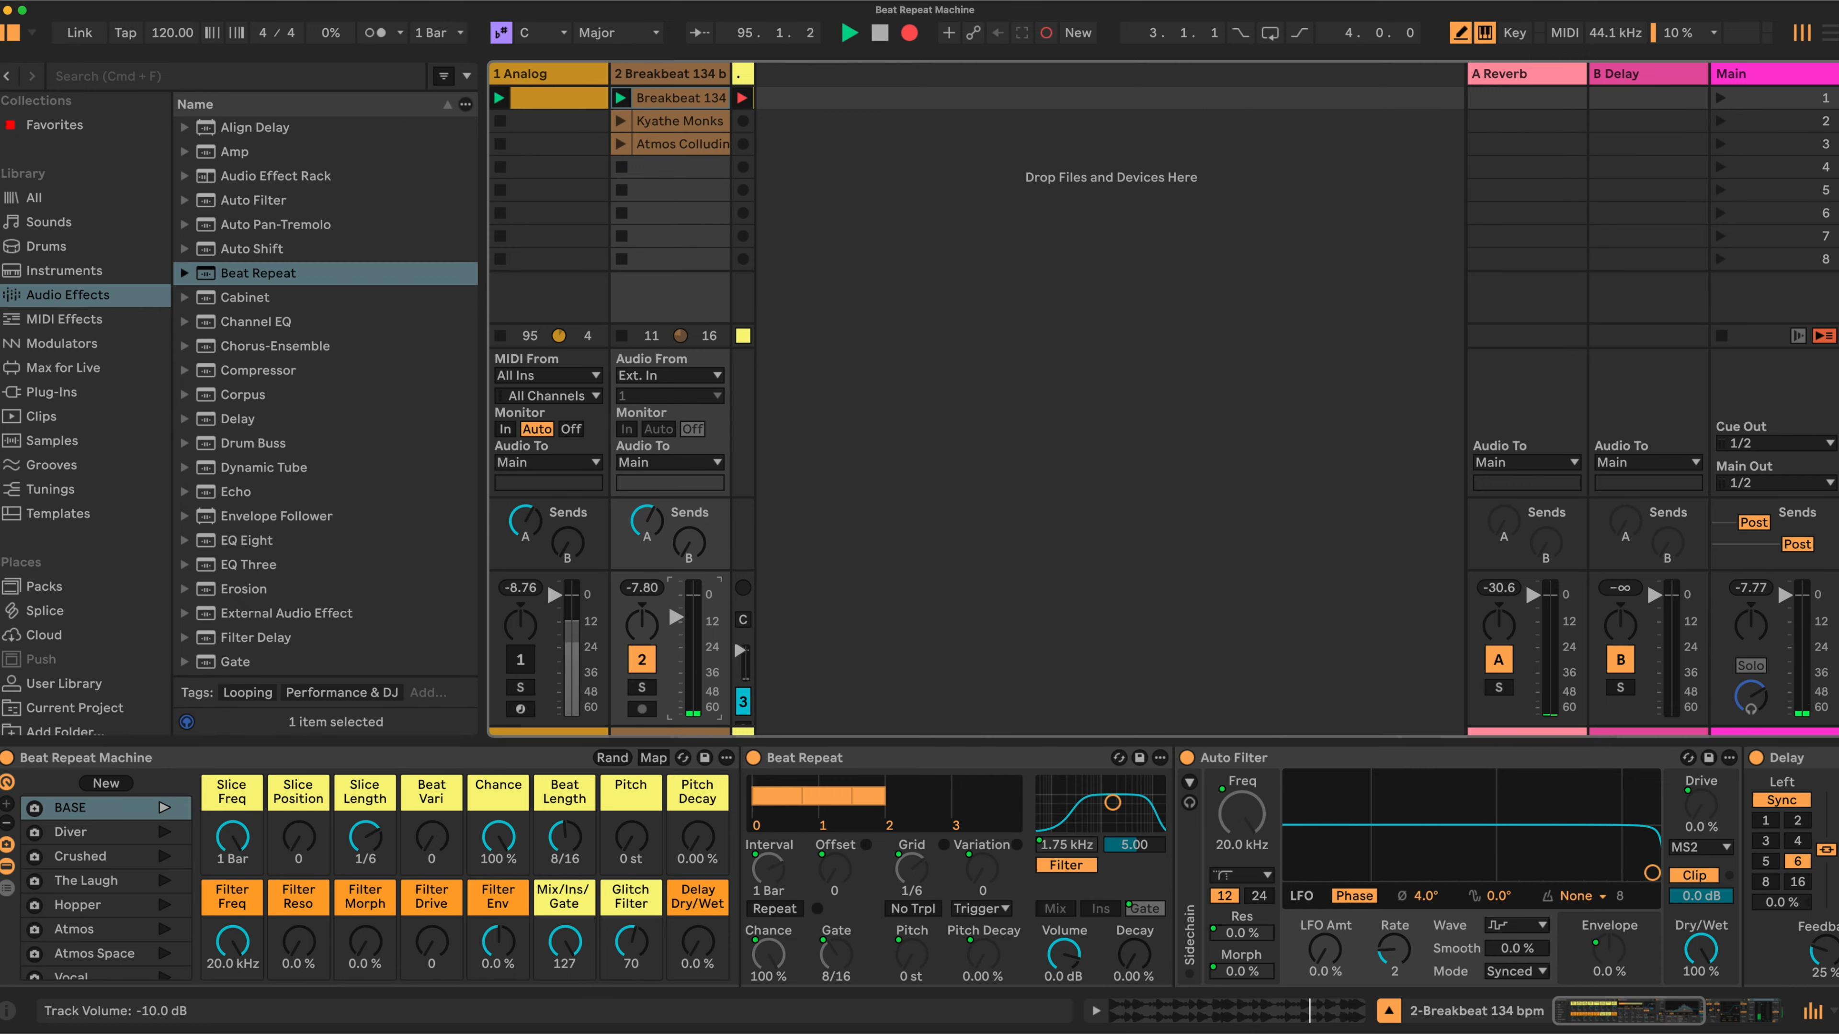
{"action": "left_click_drag", "start_coordinate": [675, 616], "coordinate": [675, 609]}
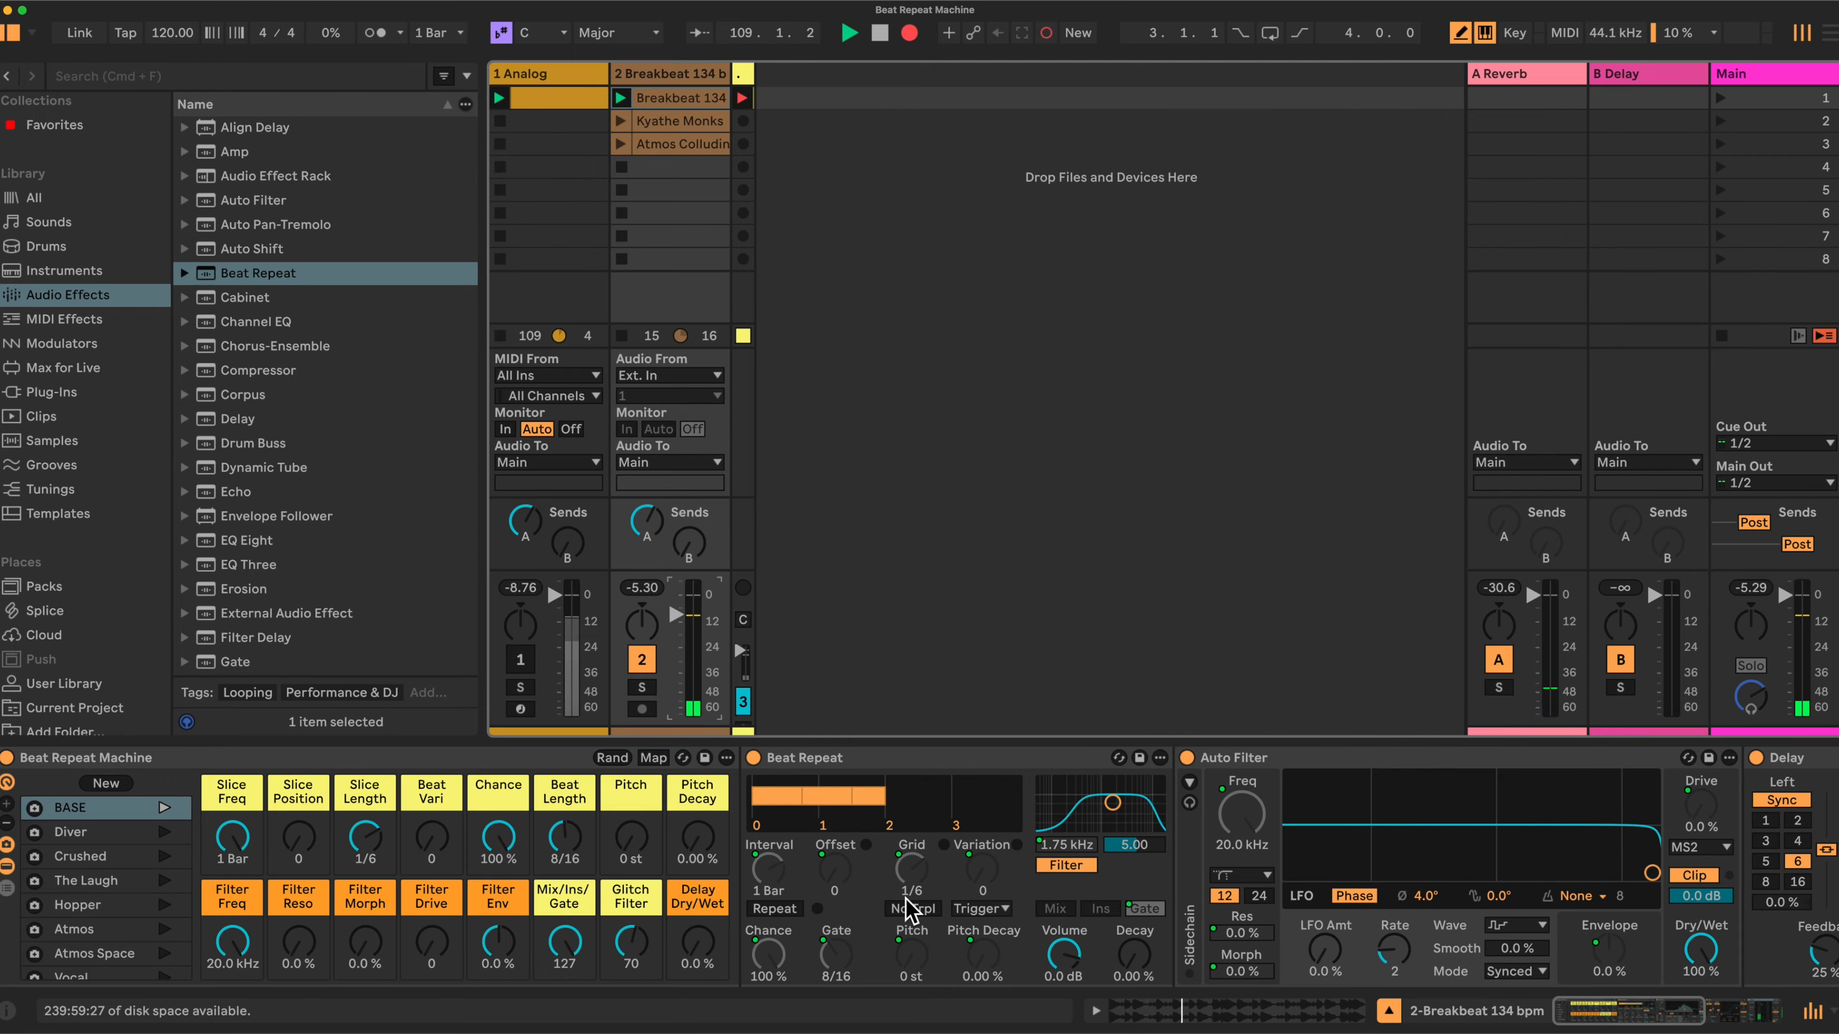
- Set the rack's Slice Length to 1/8 and shorten Slice Freq from 1 Bar through 1/4 to 1/8
{"action": "left_click_drag", "start_coordinate": [391, 866], "coordinate": [390, 855]}
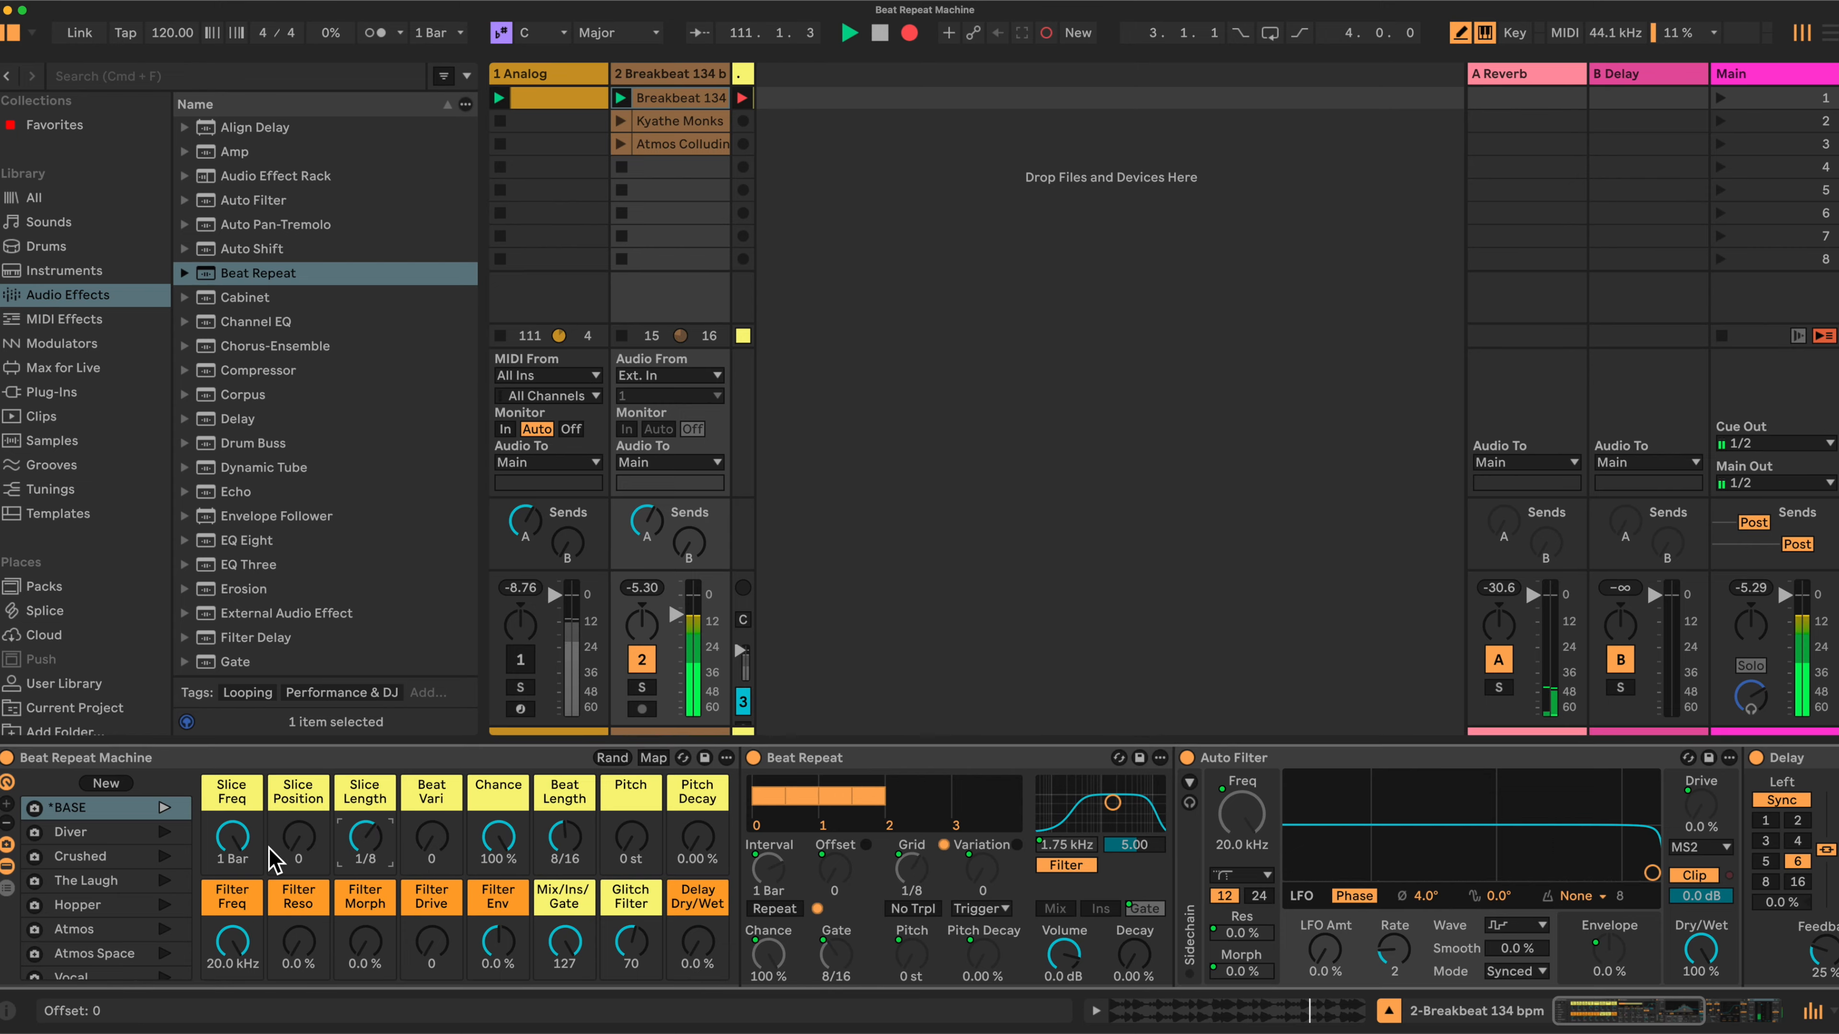
{"action": "left_click_drag", "start_coordinate": [232, 837], "coordinate": [232, 848]}
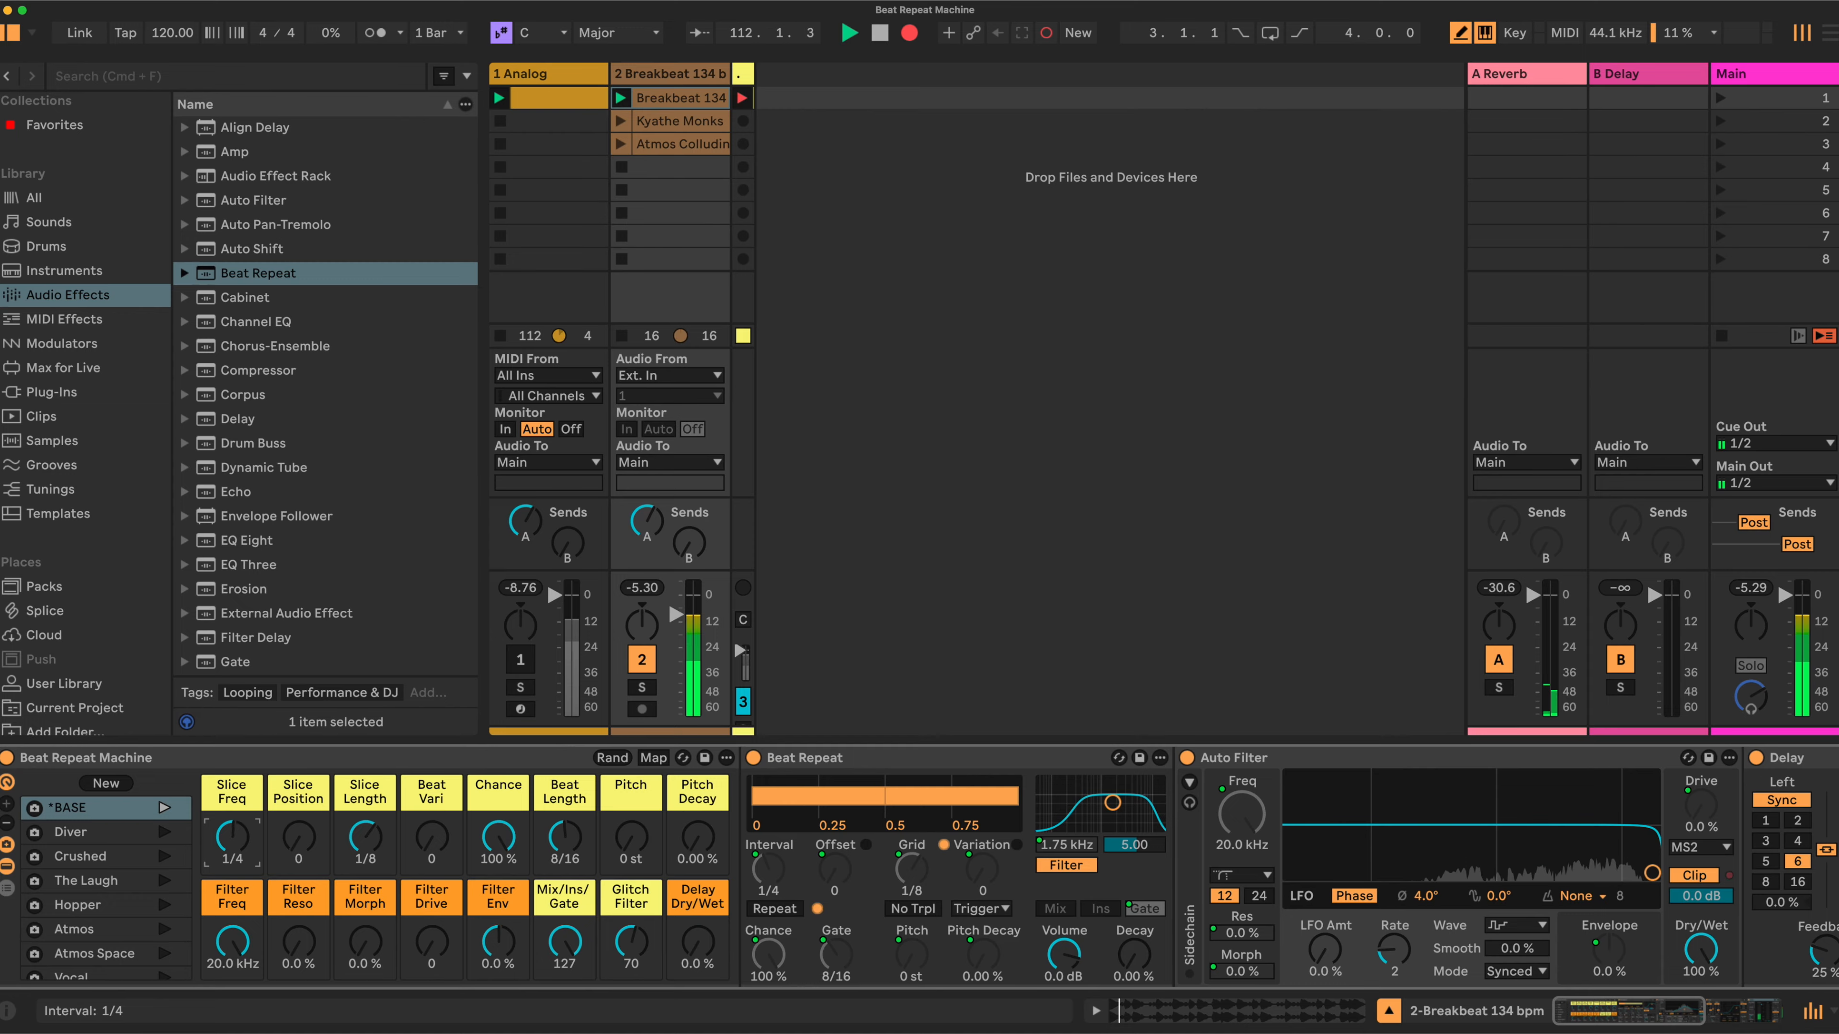
{"action": "left_click_drag", "start_coordinate": [238, 835], "coordinate": [238, 851]}
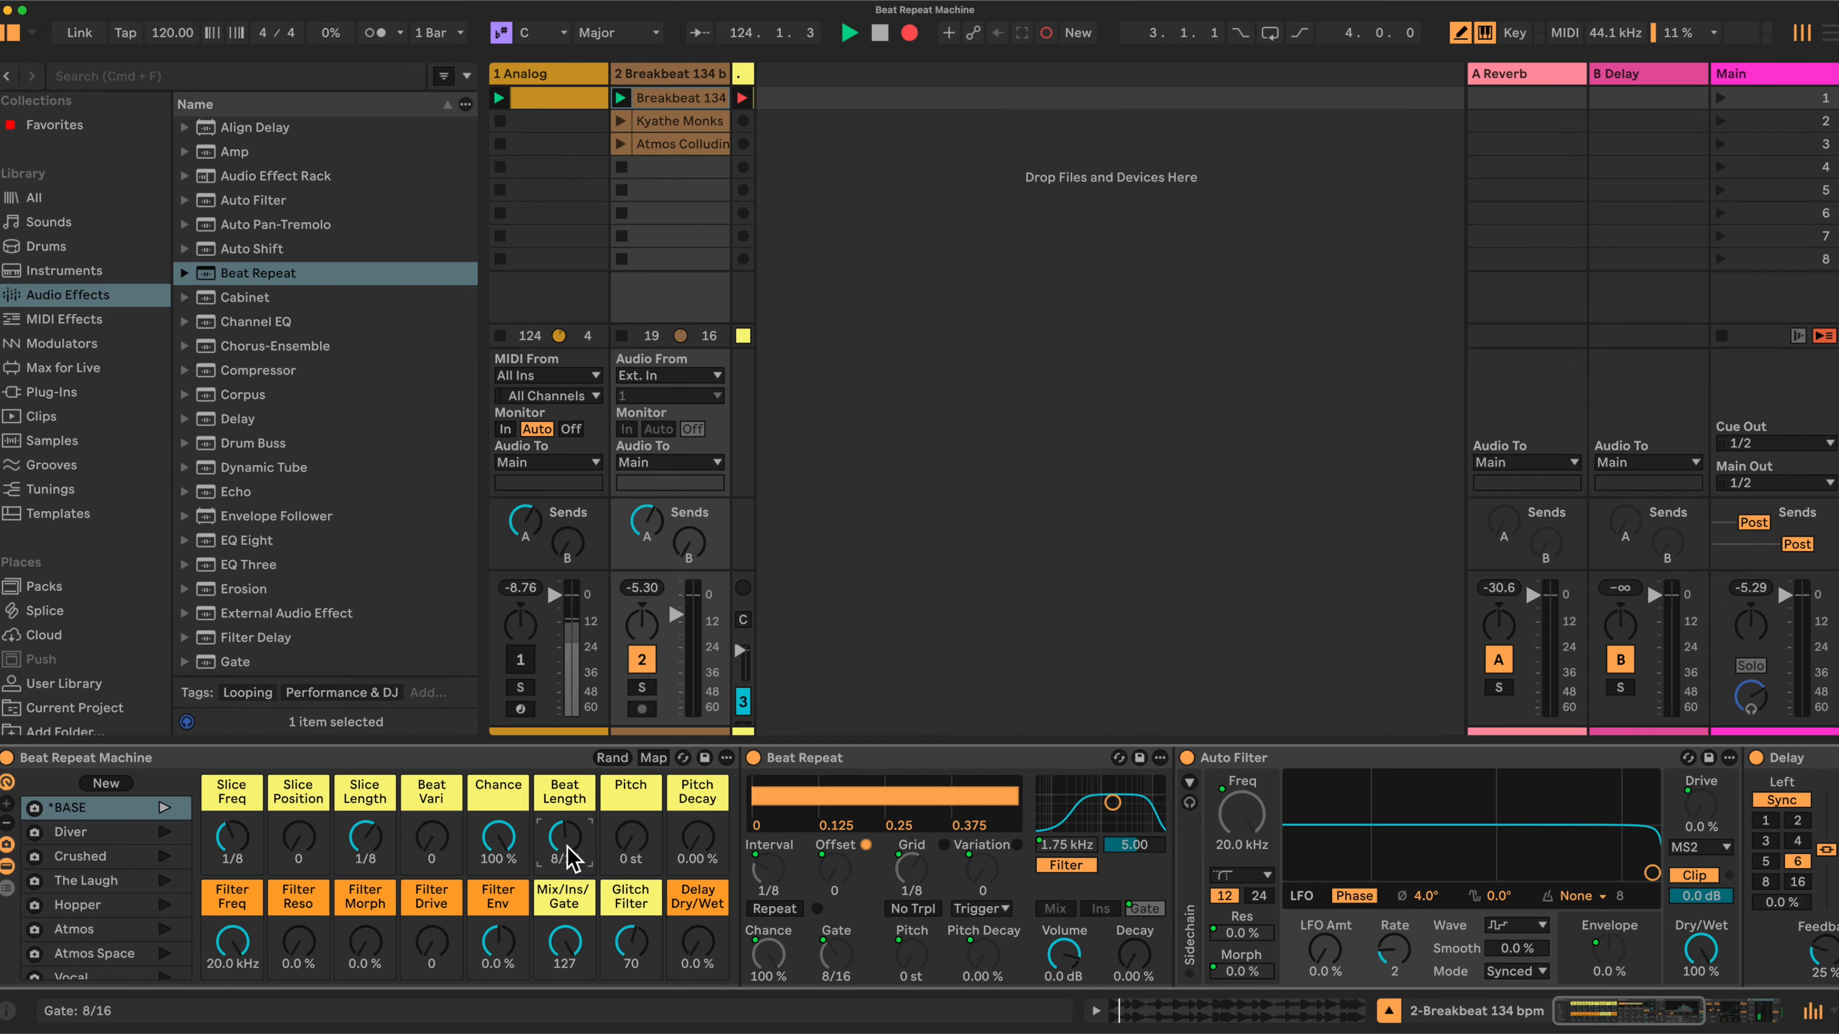
- Try Beat Length at 1 Bar, return it to 8/16, and shorten Slice Length through 1/12 to 1/16
{"action": "left_click_drag", "start_coordinate": [564, 837], "coordinate": [564, 822]}
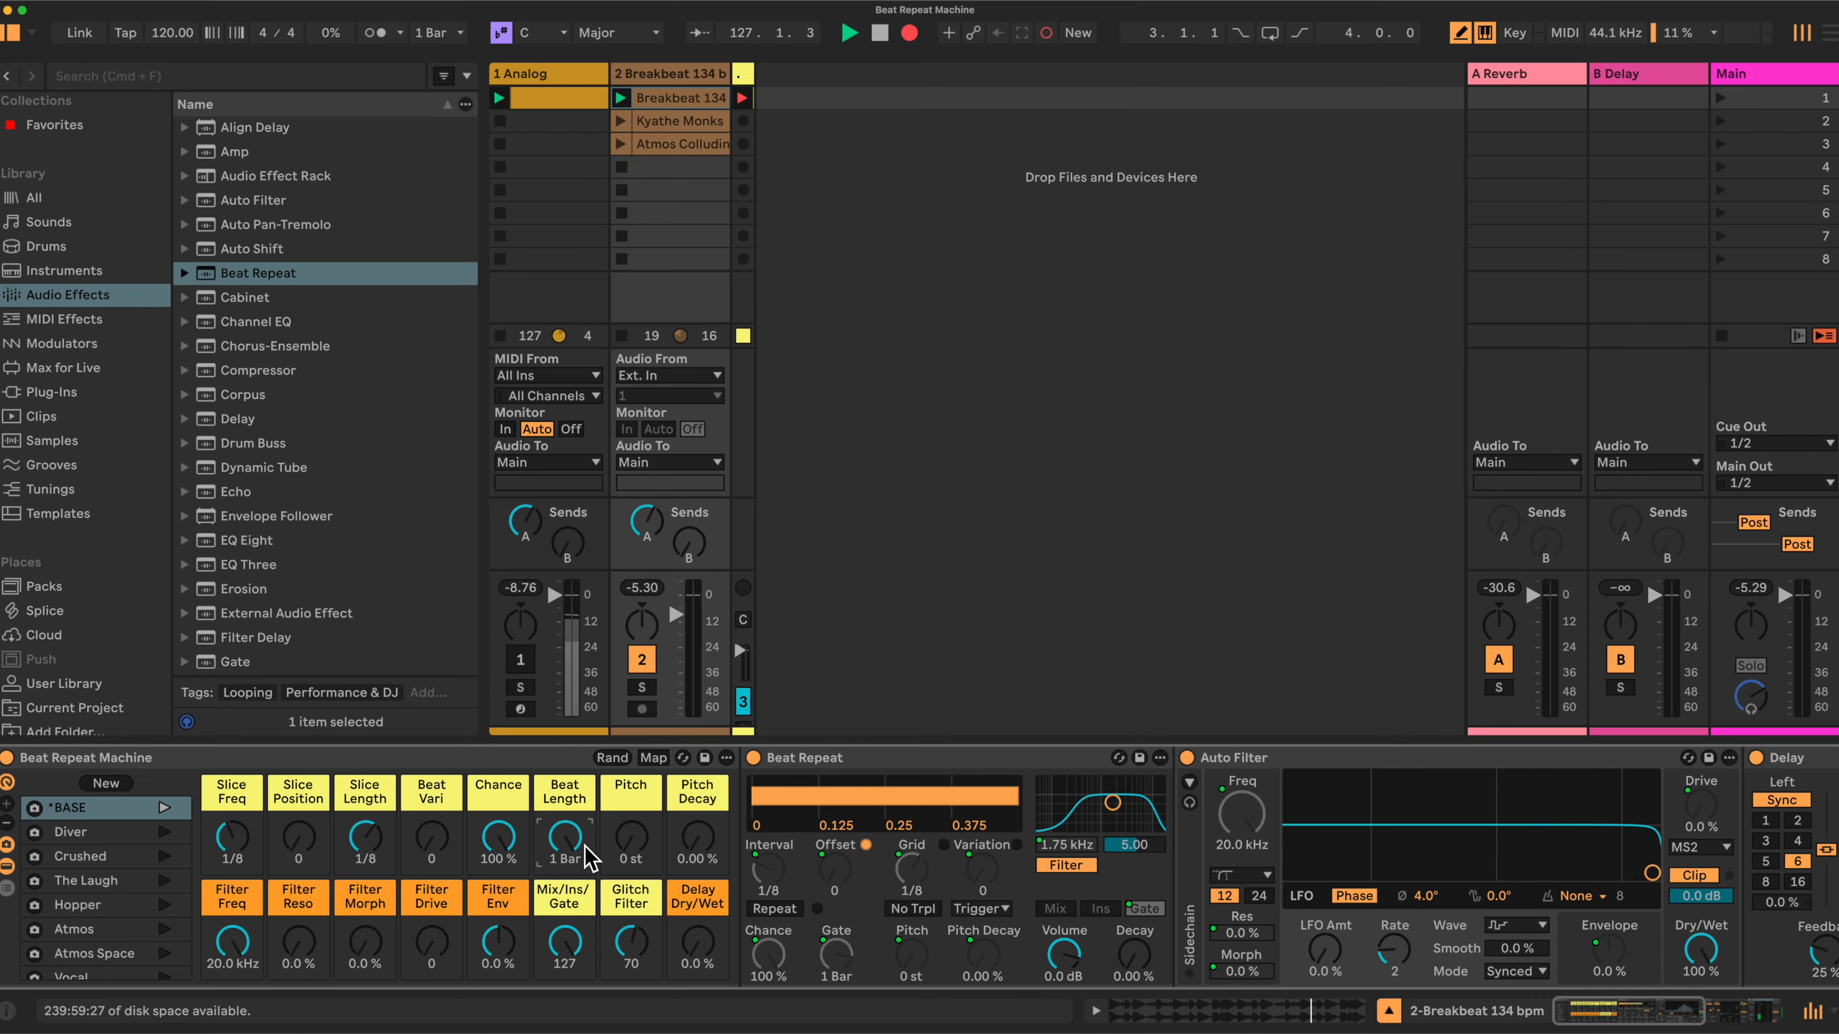
{"action": "left_click_drag", "start_coordinate": [564, 836], "coordinate": [565, 855]}
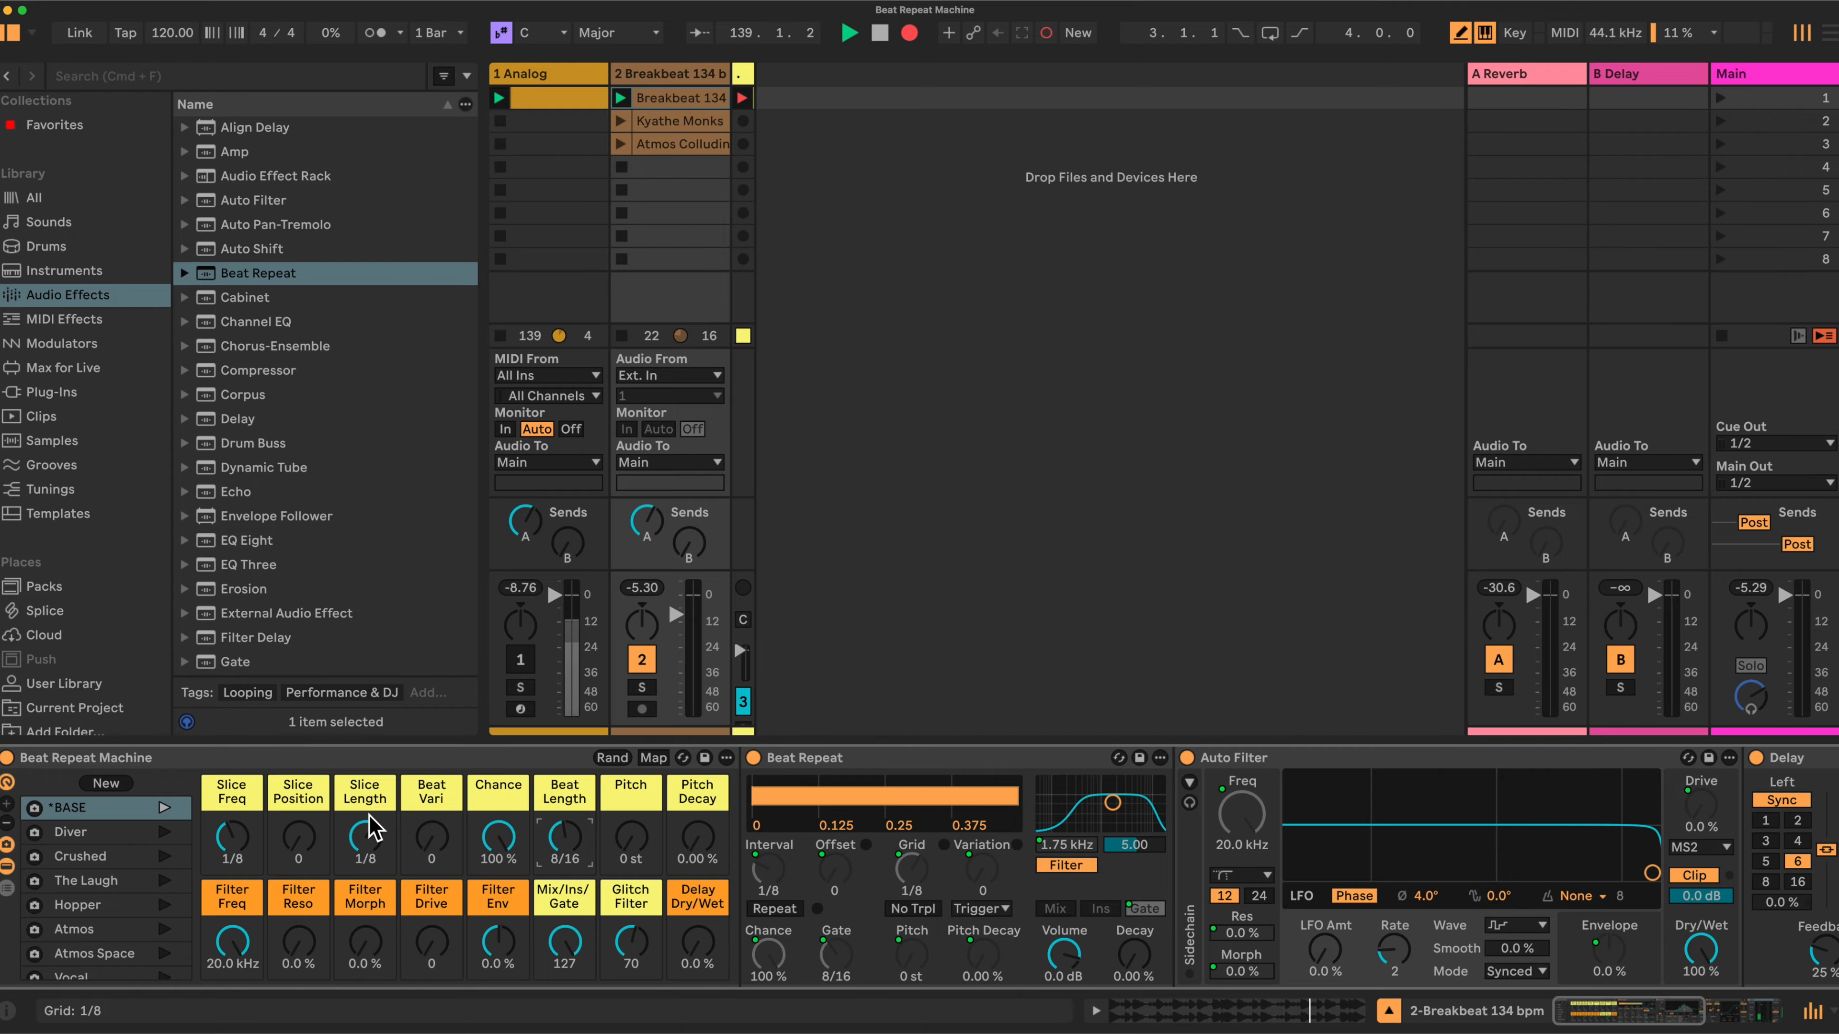
{"action": "left_click_drag", "start_coordinate": [365, 838], "coordinate": [365, 825]}
{"action": "left_click_drag", "start_coordinate": [365, 840], "coordinate": [364, 845]}
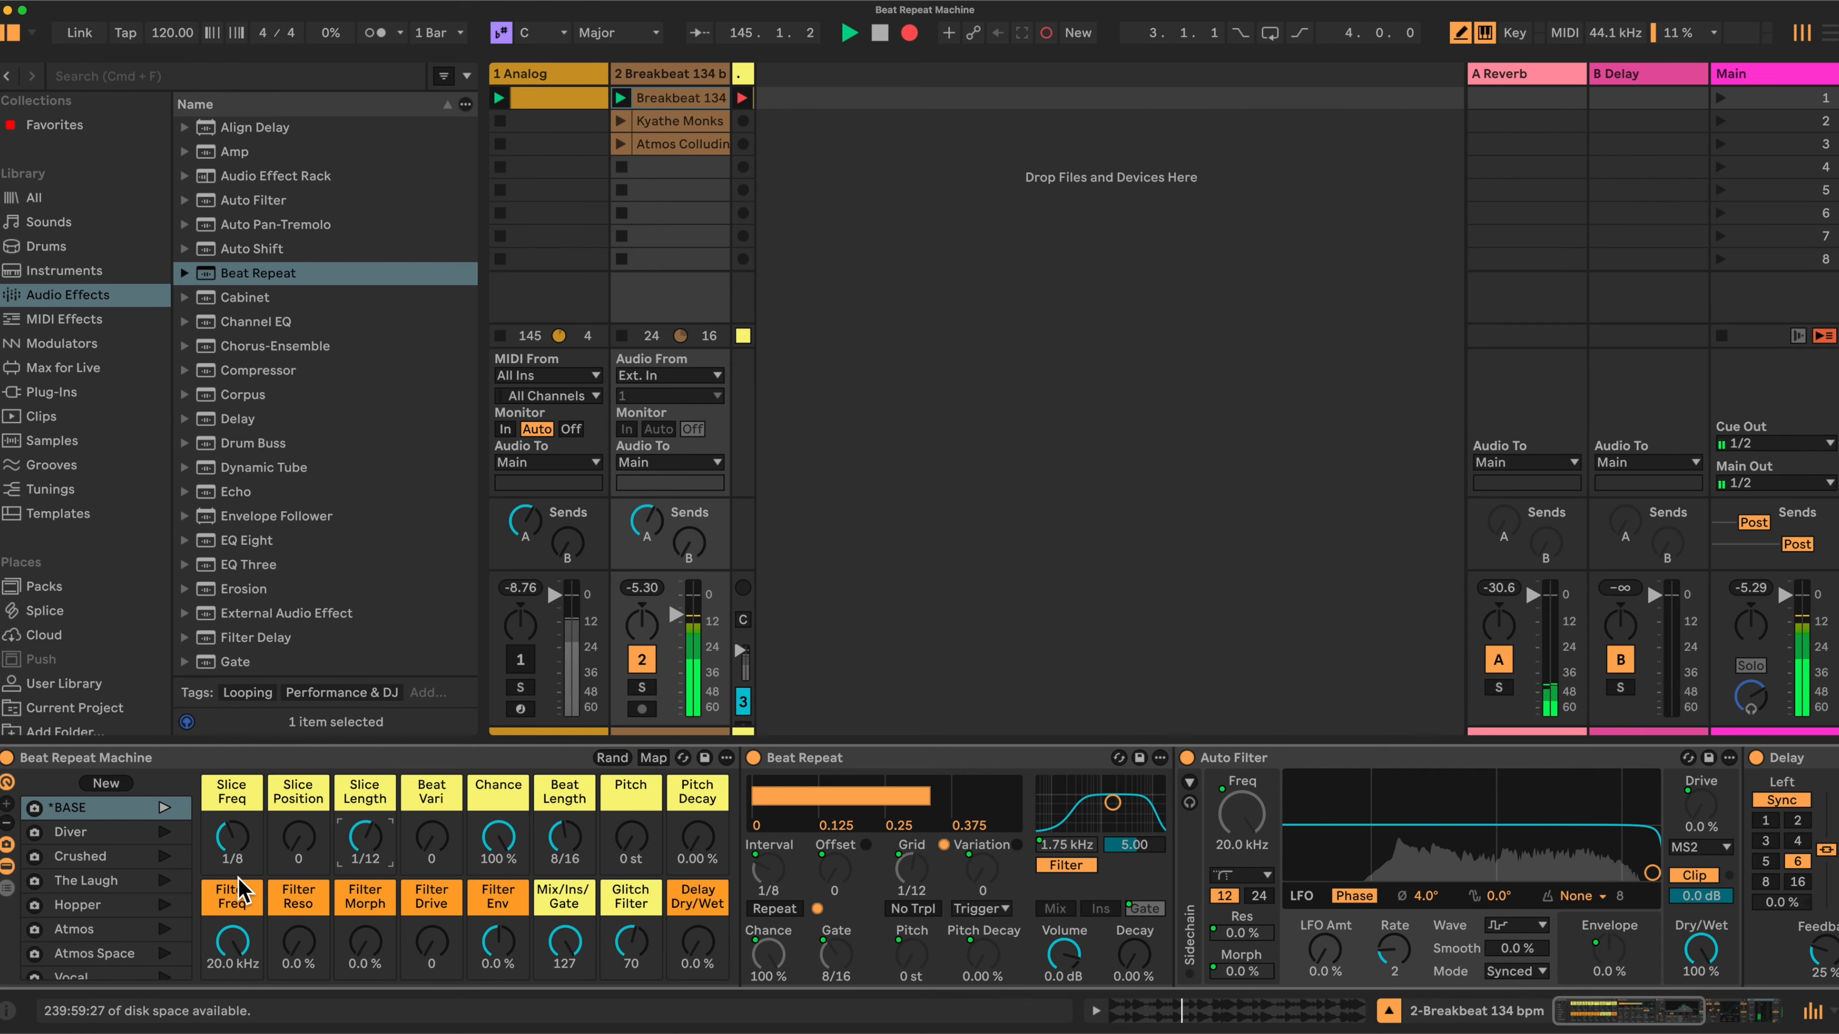
{"action": "left_click_drag", "start_coordinate": [365, 839], "coordinate": [364, 846]}
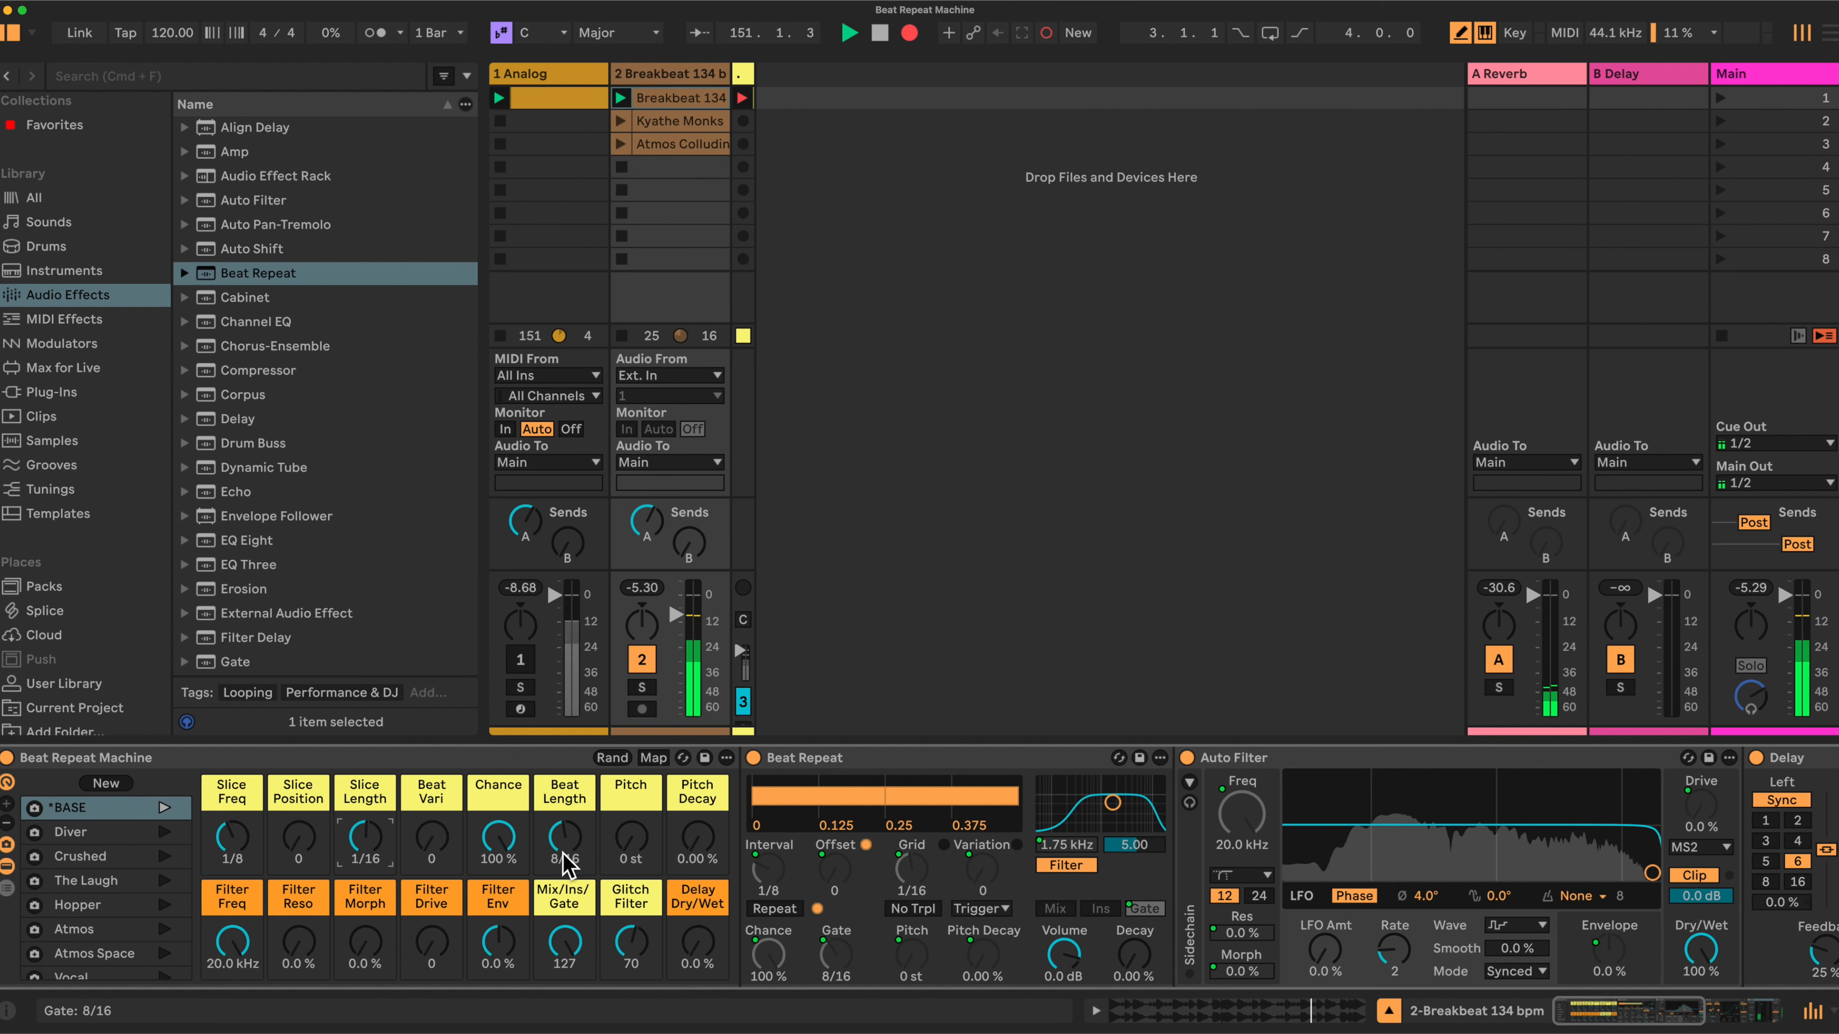
- Lower Beat Length to 1/16 to hear a single slice, and raise it to 2/16
{"action": "left_click_drag", "start_coordinate": [579, 865], "coordinate": [579, 878]}
{"action": "left_click_drag", "start_coordinate": [579, 878], "coordinate": [579, 885]}
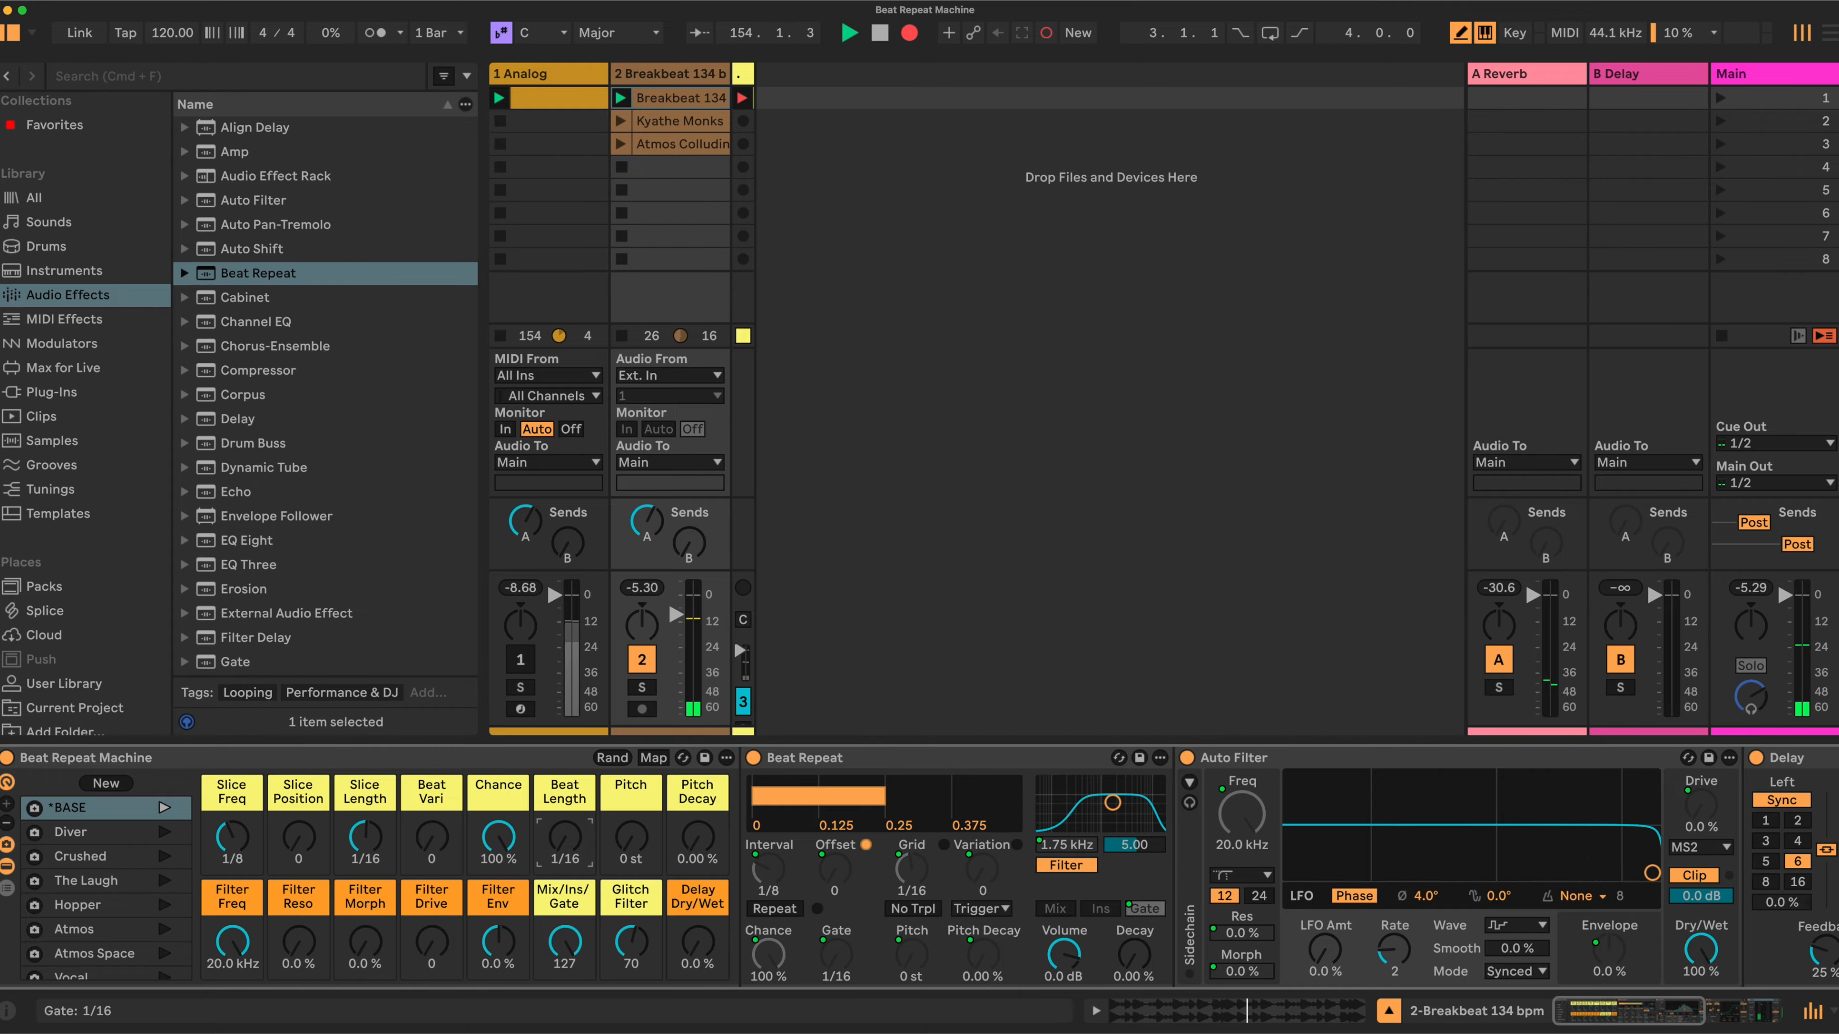
{"action": "left_click_drag", "start_coordinate": [578, 885], "coordinate": [579, 879]}
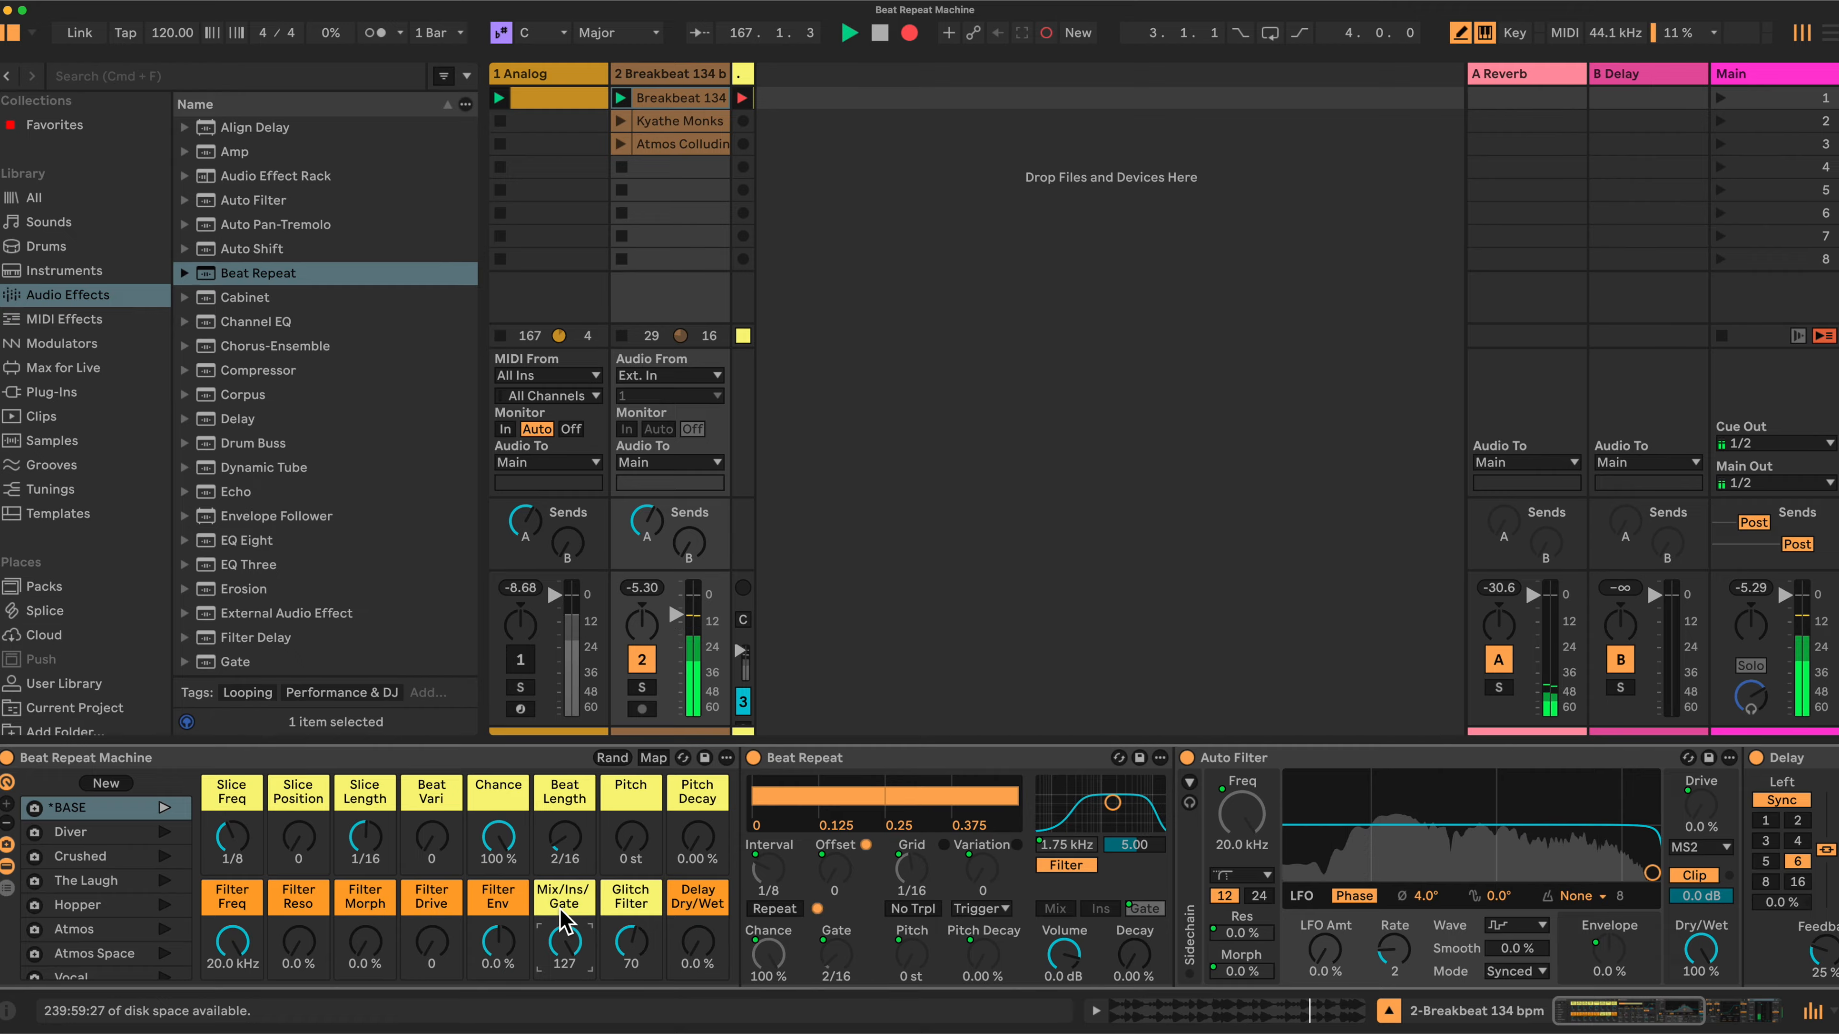
- Switch Mix/Ins/Gate to 64 for insert mode and to 0 for mix mode, and set Glitch Filter to 66
{"action": "left_click_drag", "start_coordinate": [564, 942], "coordinate": [564, 971]}
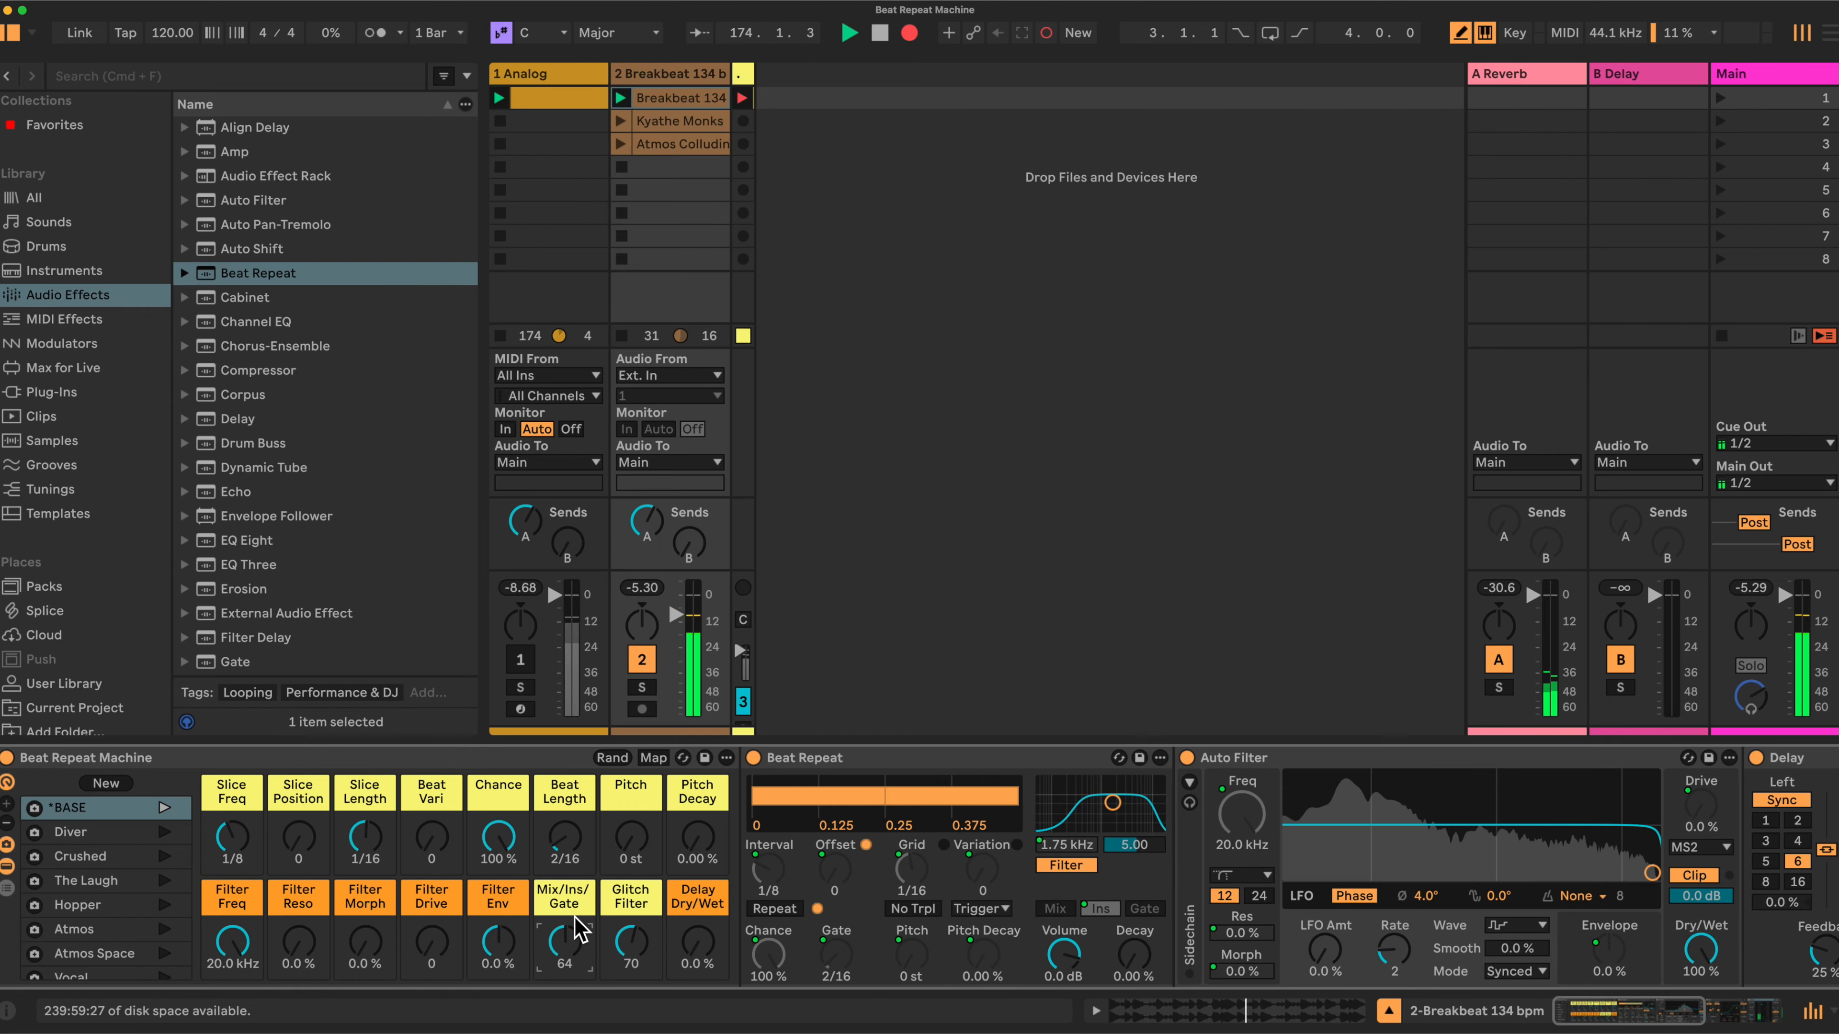
{"action": "left_click_drag", "start_coordinate": [564, 942], "coordinate": [564, 967]}
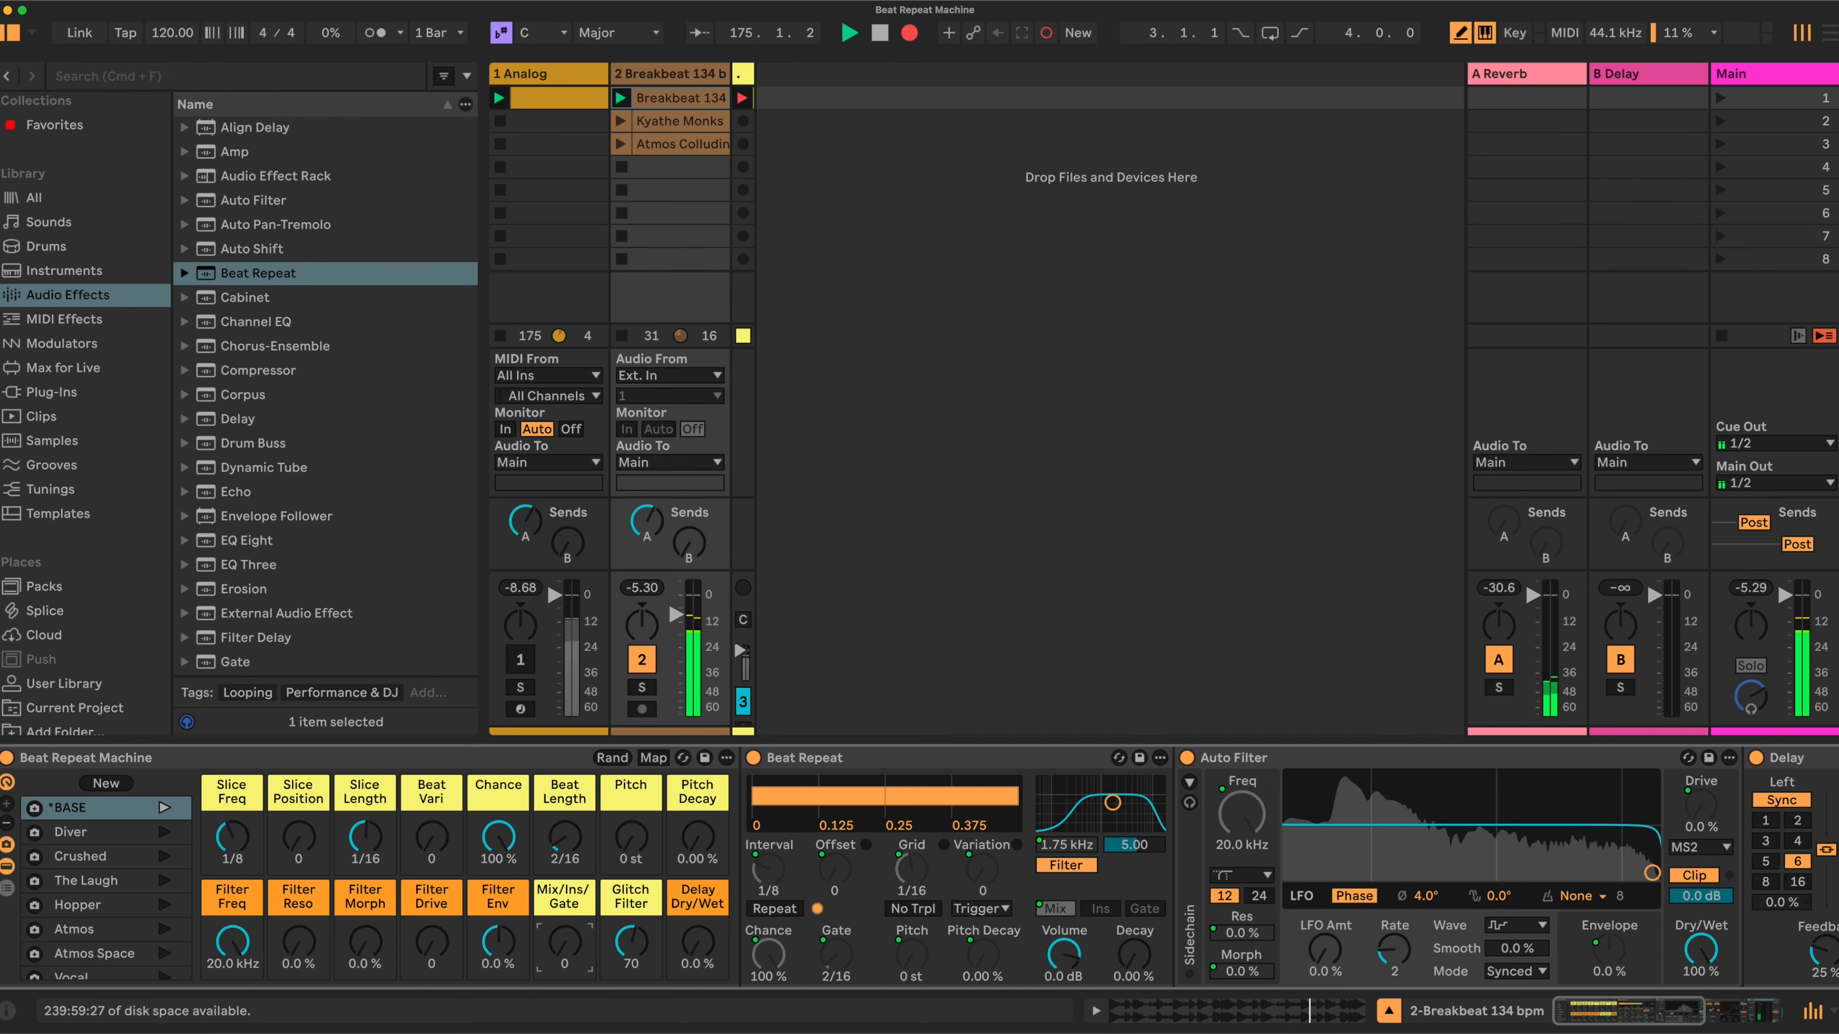
{"action": "left_click_drag", "start_coordinate": [628, 955], "coordinate": [627, 914]}
- Audition Slice Length at 1/48 with Beat Length at 1 Bar, and reduce Beat Length to 1/16
{"action": "left_click_drag", "start_coordinate": [567, 846], "coordinate": [567, 816]}
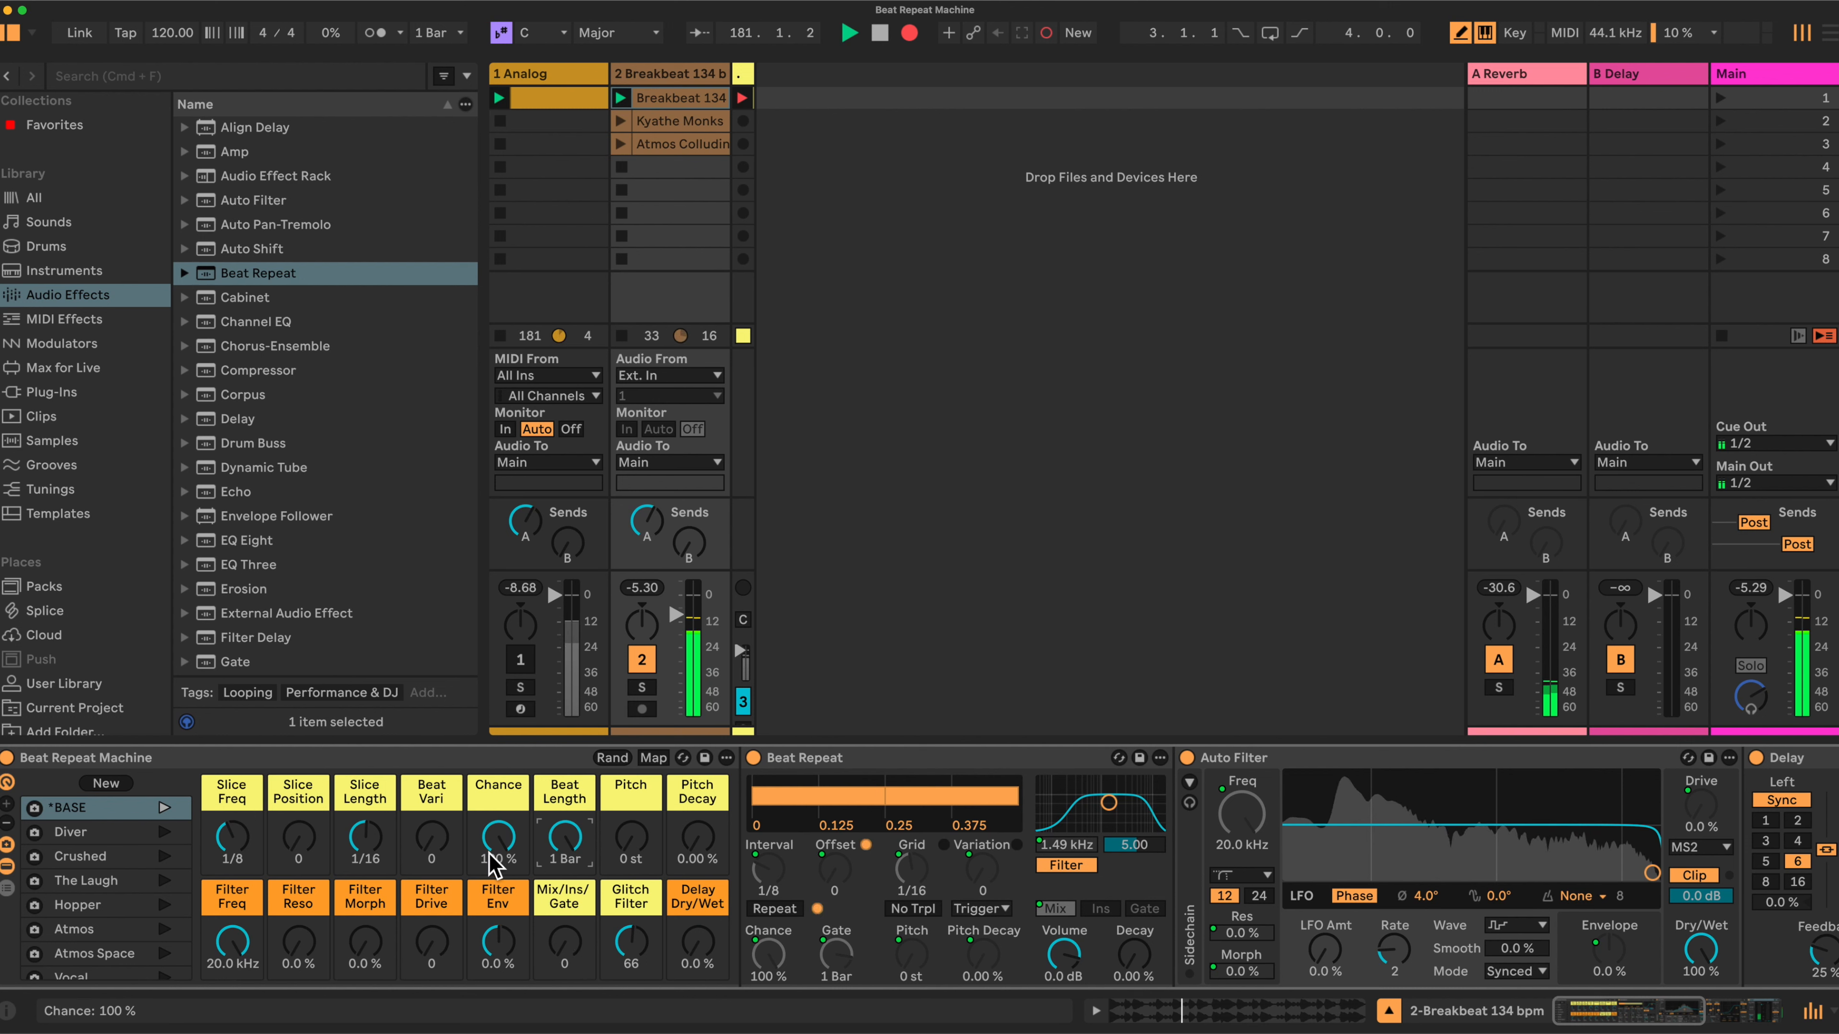
{"action": "mouse_move", "coordinate": [368, 846]}
{"action": "left_mouse_down"}
{"action": "mouse_move", "coordinate": [367, 862]}
{"action": "mouse_move", "coordinate": [368, 846]}
{"action": "left_mouse_up"}
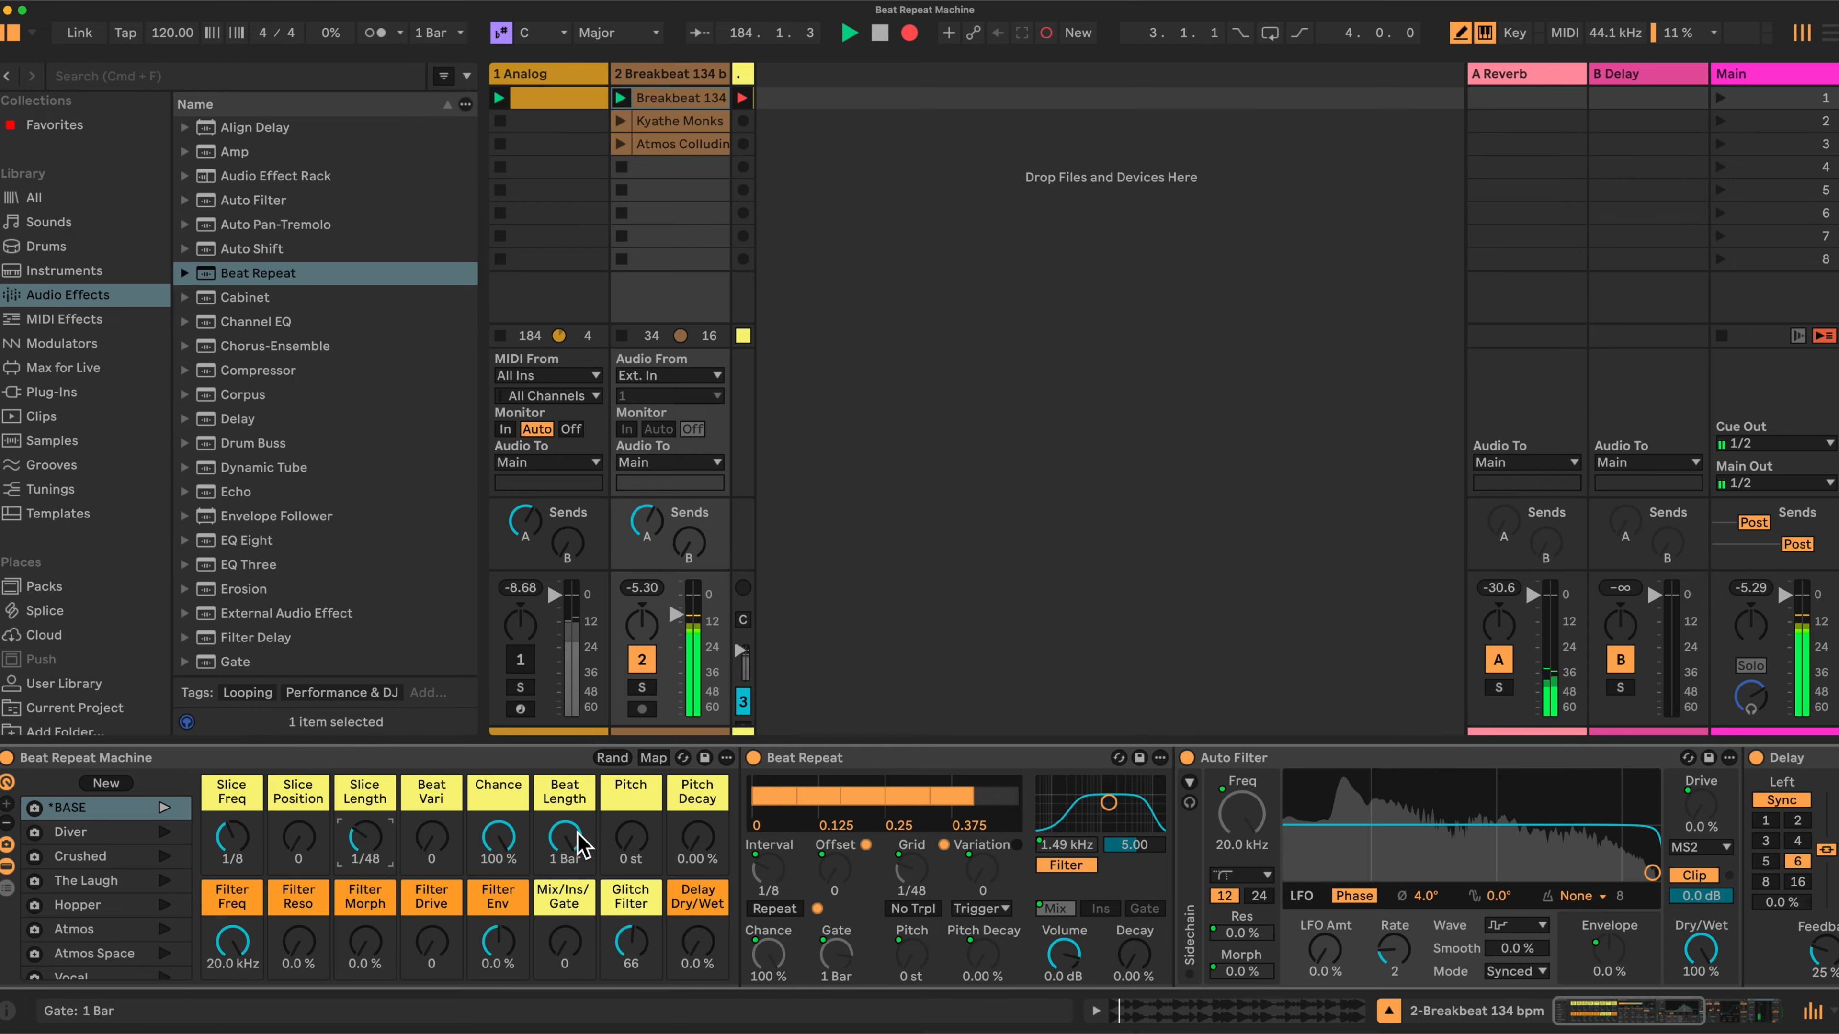
{"action": "left_click_drag", "start_coordinate": [566, 827], "coordinate": [566, 866]}
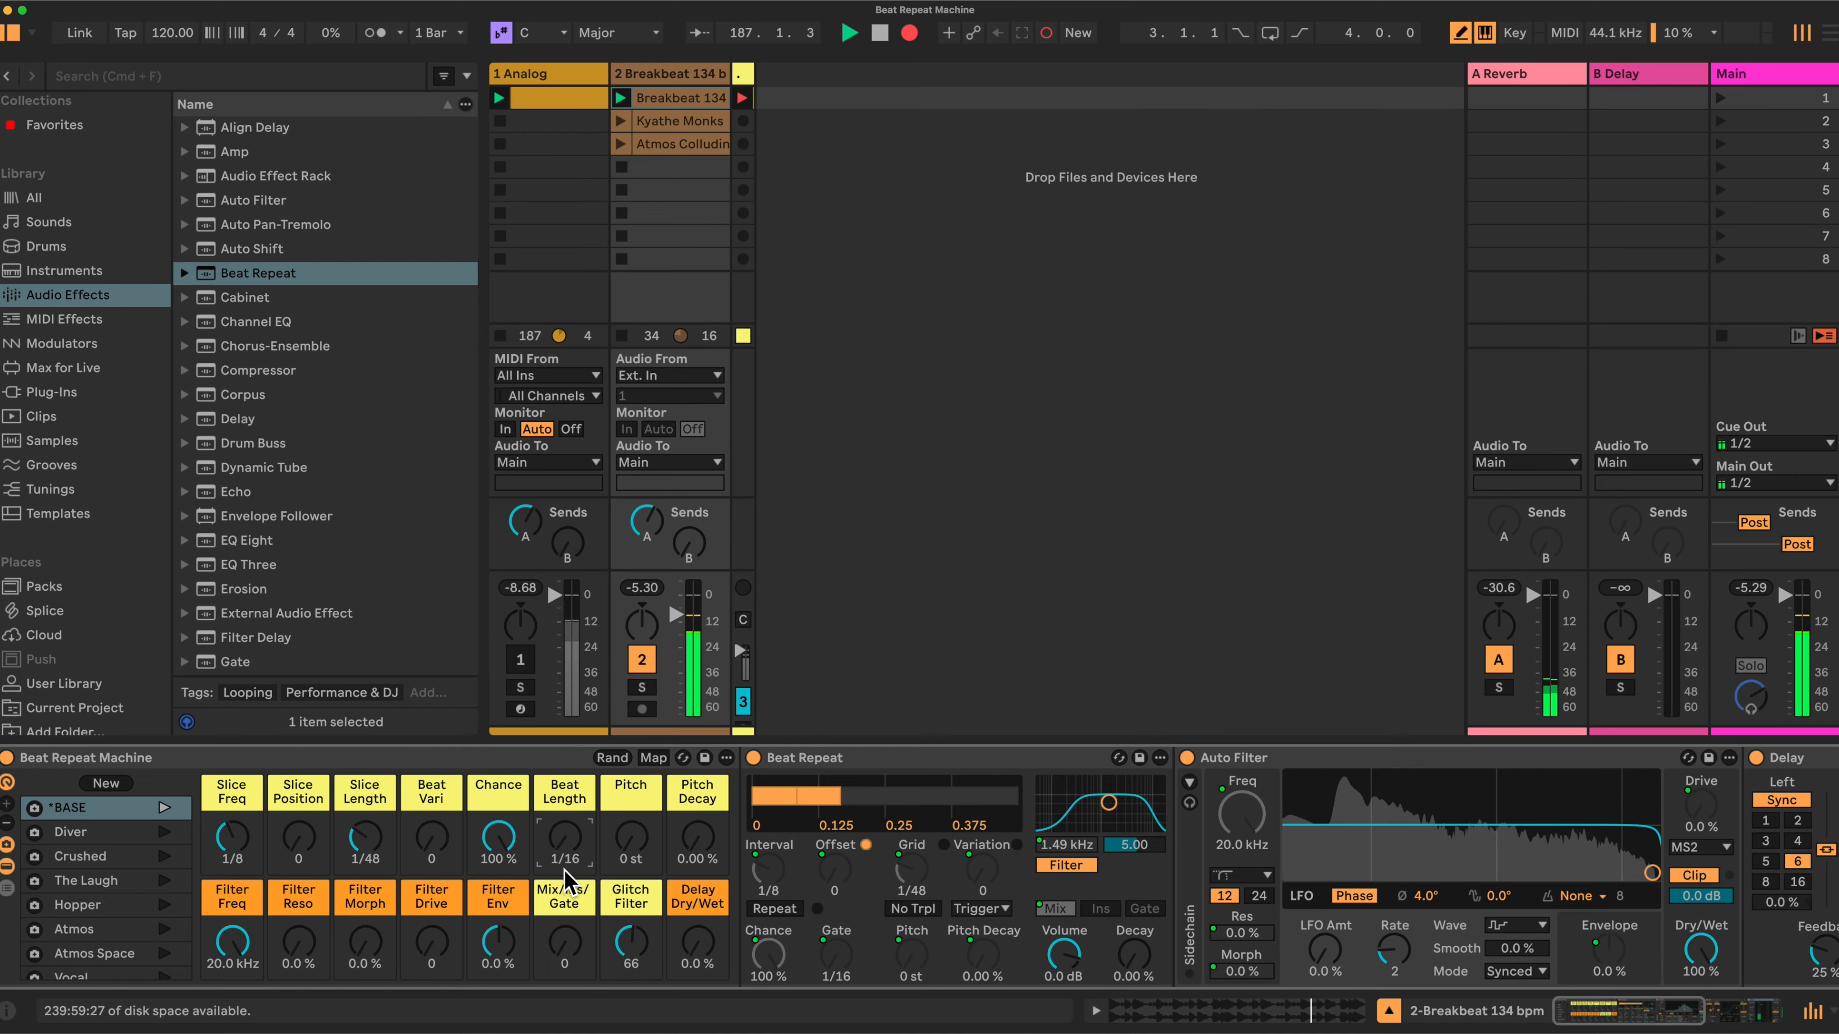
- Try Slice Freq at 1/16, set it to 1 Bar, and step Mix/Ins/Gate through 64 to 127
{"action": "left_click", "coordinate": [239, 839]}
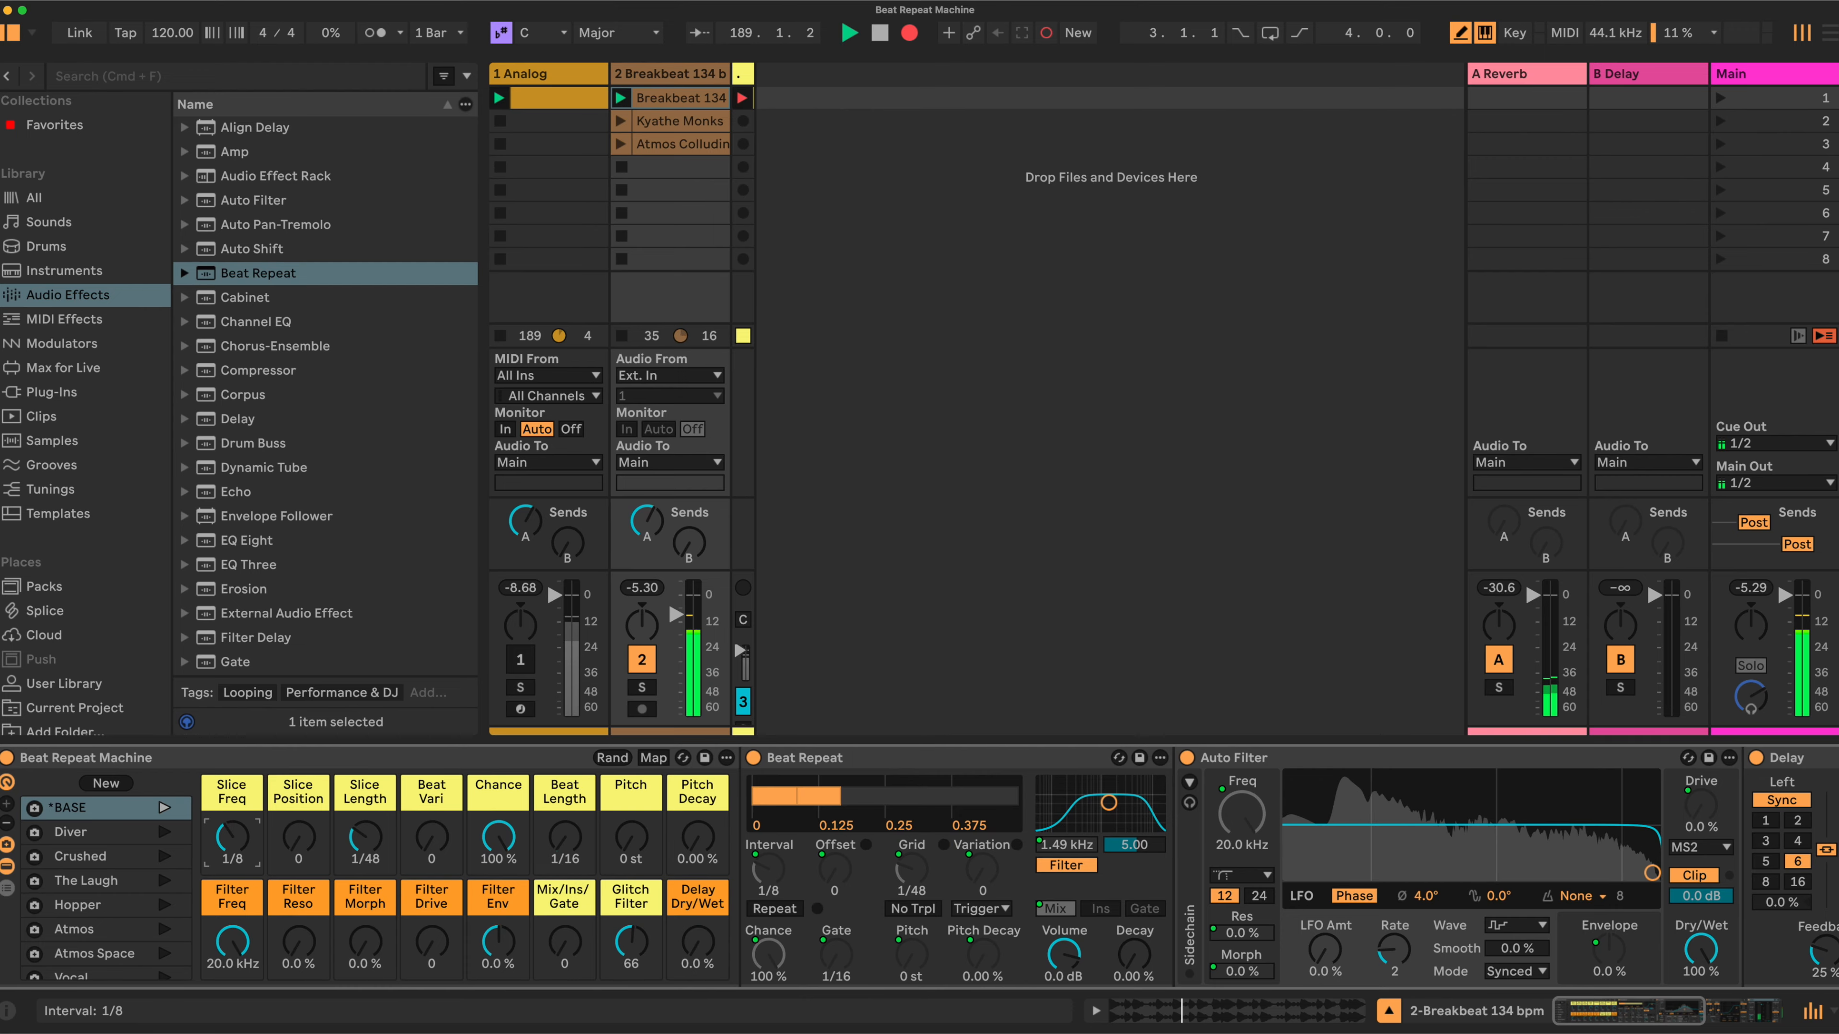
{"action": "left_click_drag", "start_coordinate": [239, 839], "coordinate": [239, 851]}
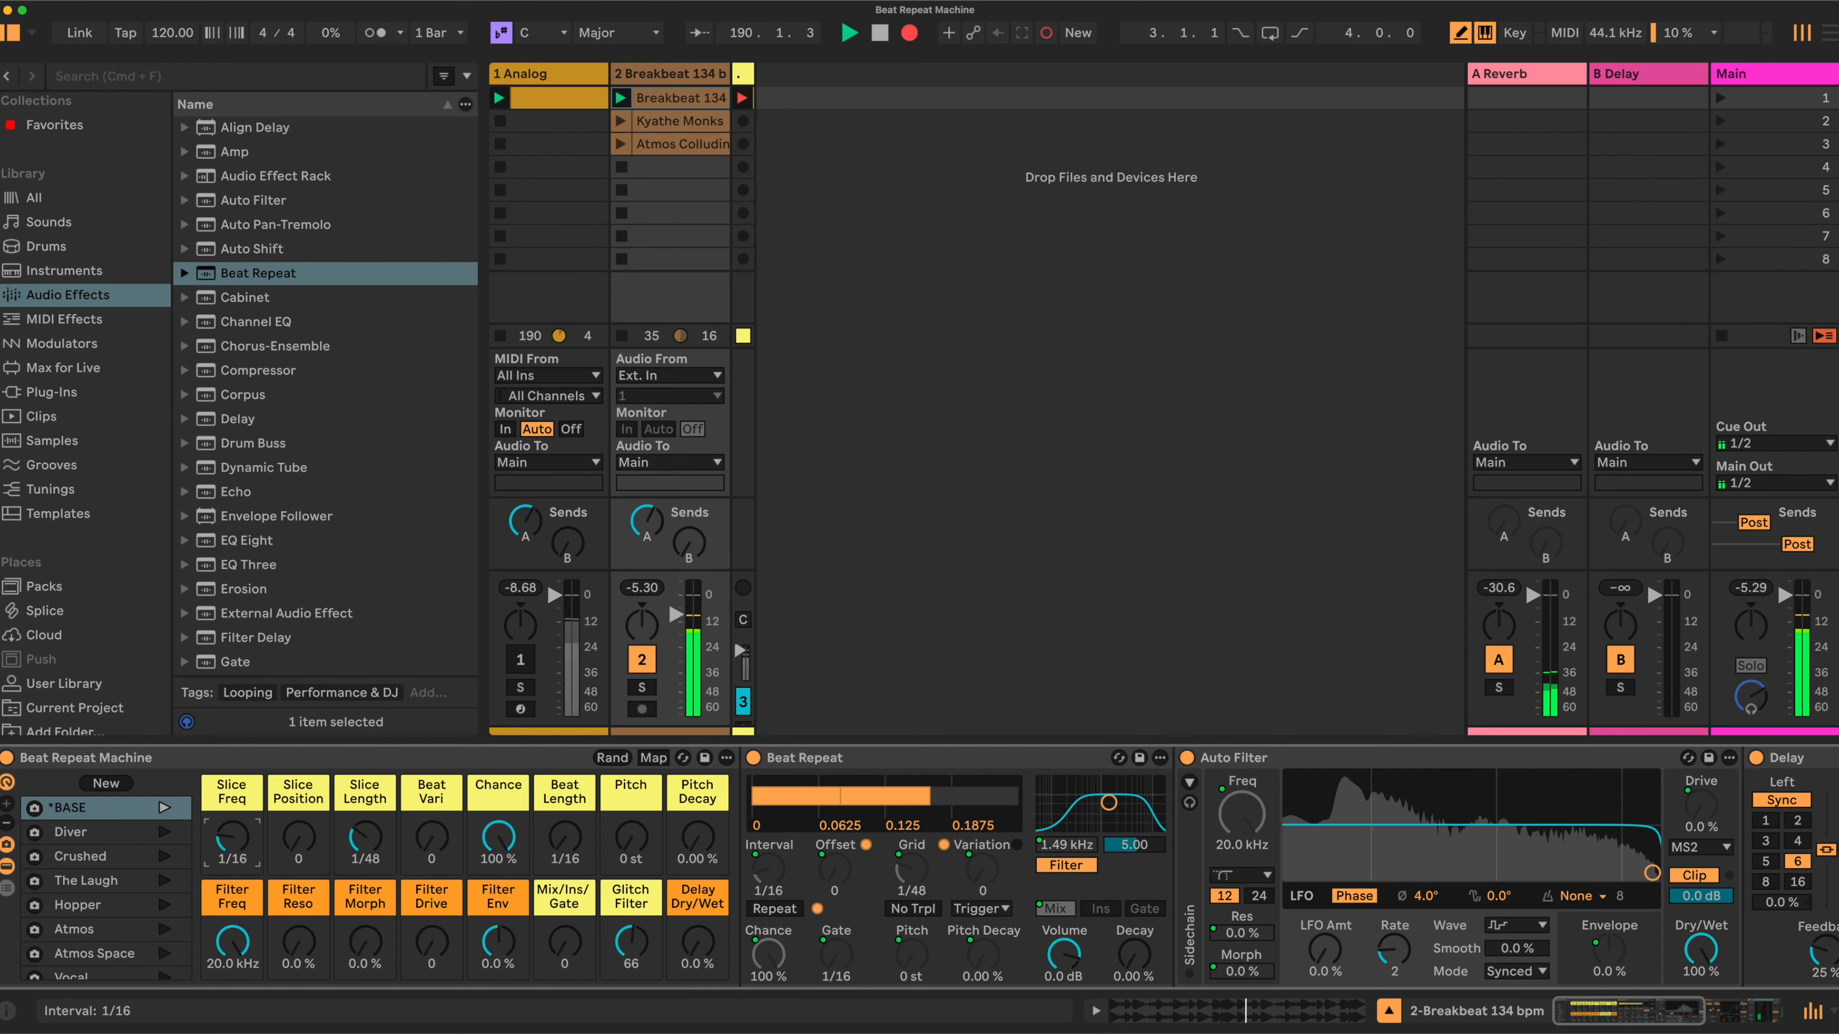
{"action": "left_click_drag", "start_coordinate": [239, 851], "coordinate": [238, 818]}
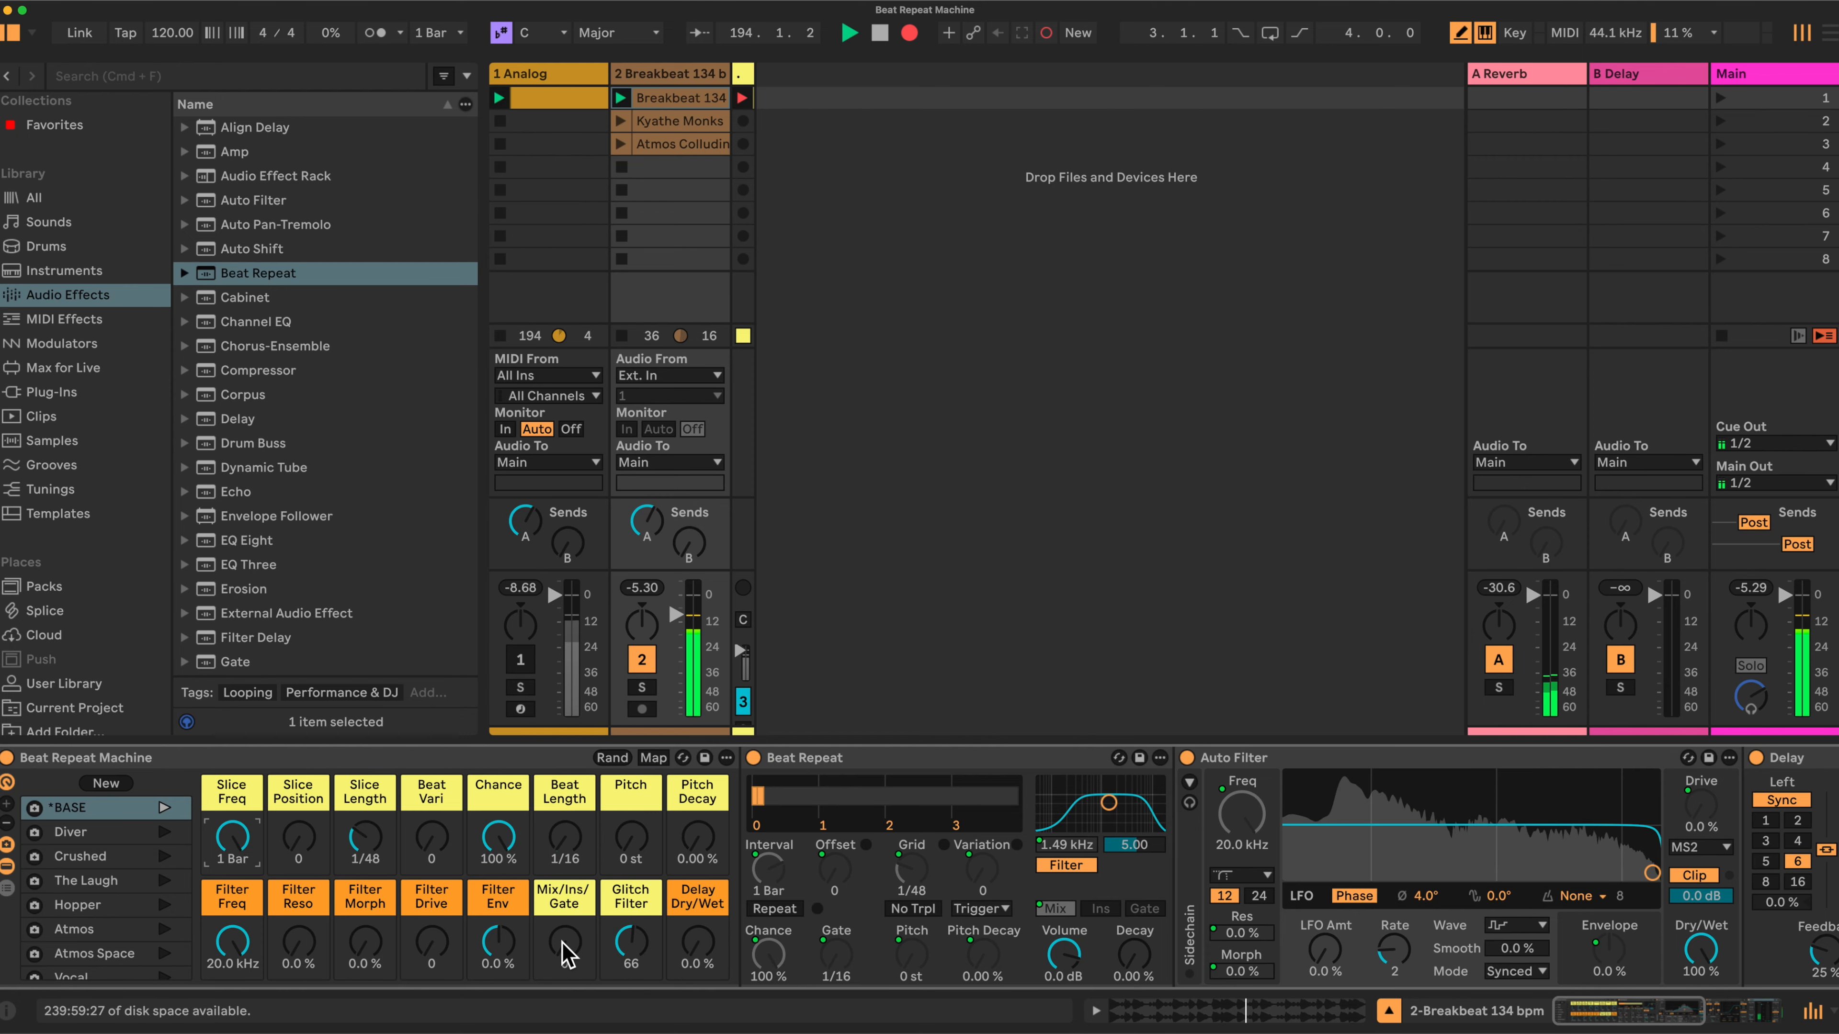
{"action": "left_click_drag", "start_coordinate": [565, 941], "coordinate": [564, 920]}
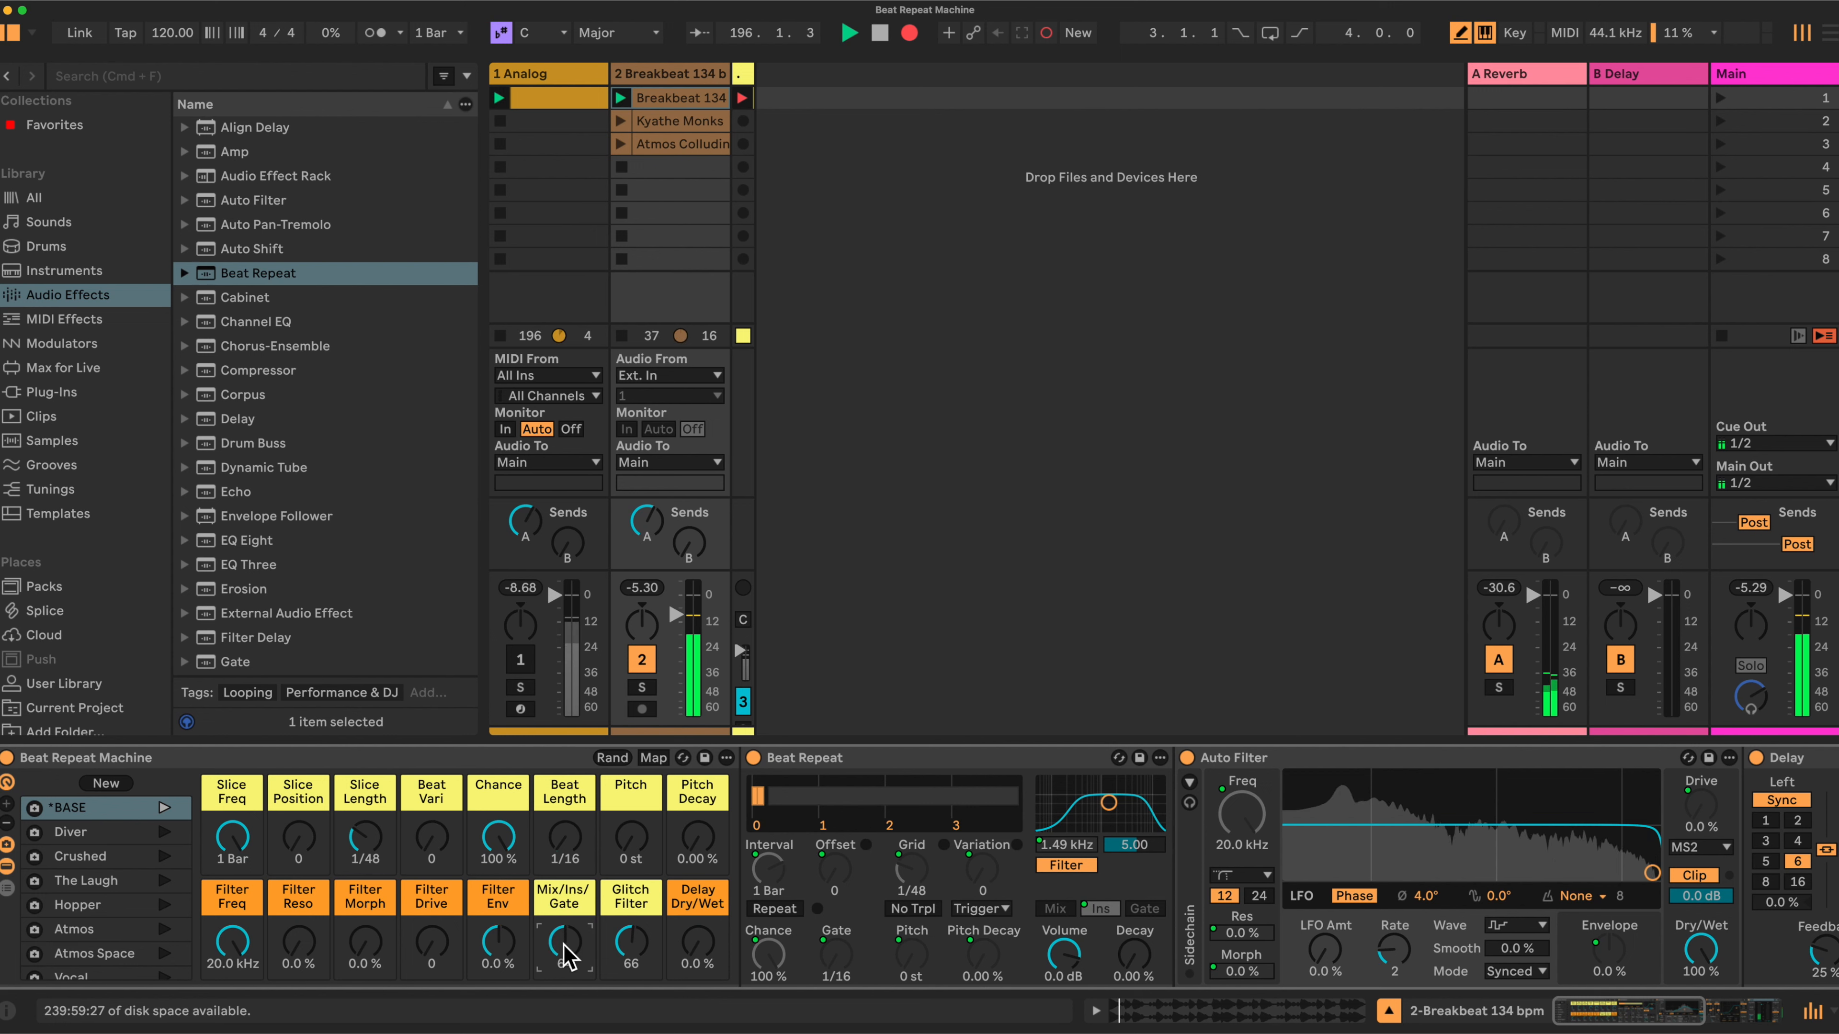
{"action": "left_click_drag", "start_coordinate": [570, 956], "coordinate": [570, 898]}
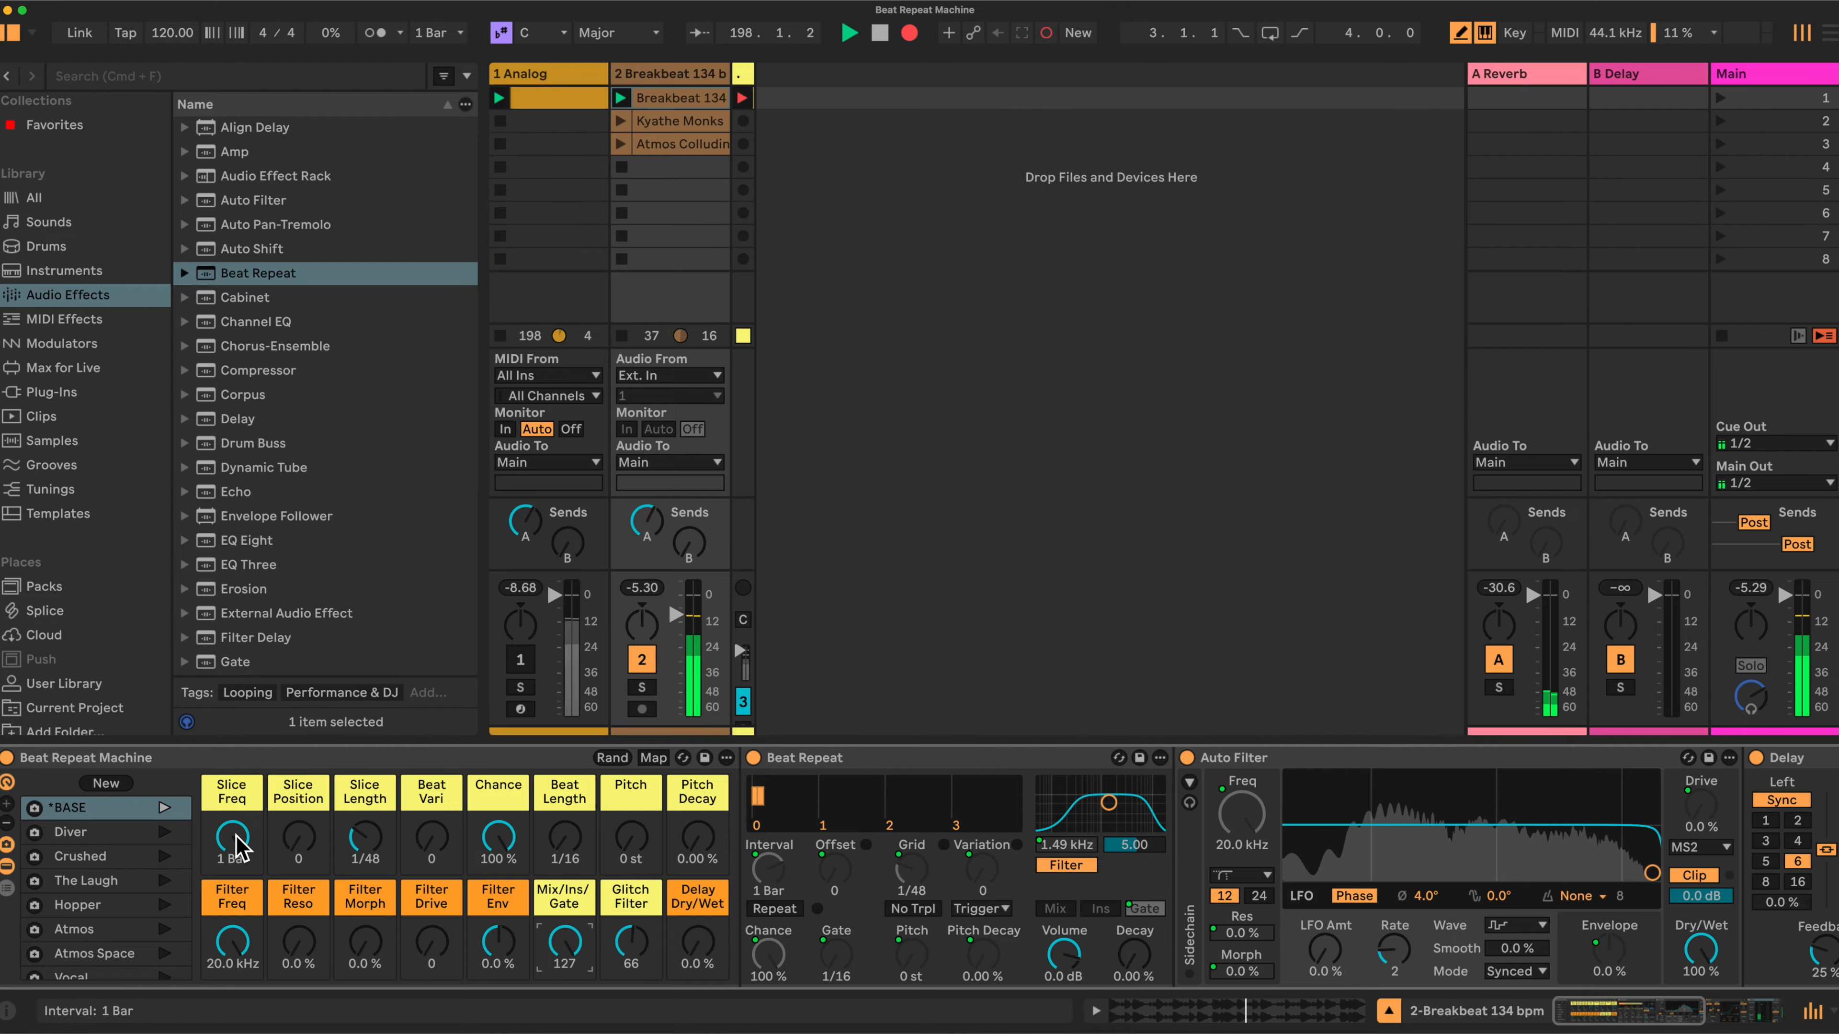
- Set Slice Length to 1/8 and Mix/Ins/Gate to 0, comparing Beat Length at 1 Bar and 3/16 and ending at 1 Bar
{"action": "left_click_drag", "start_coordinate": [564, 838], "coordinate": [565, 783]}
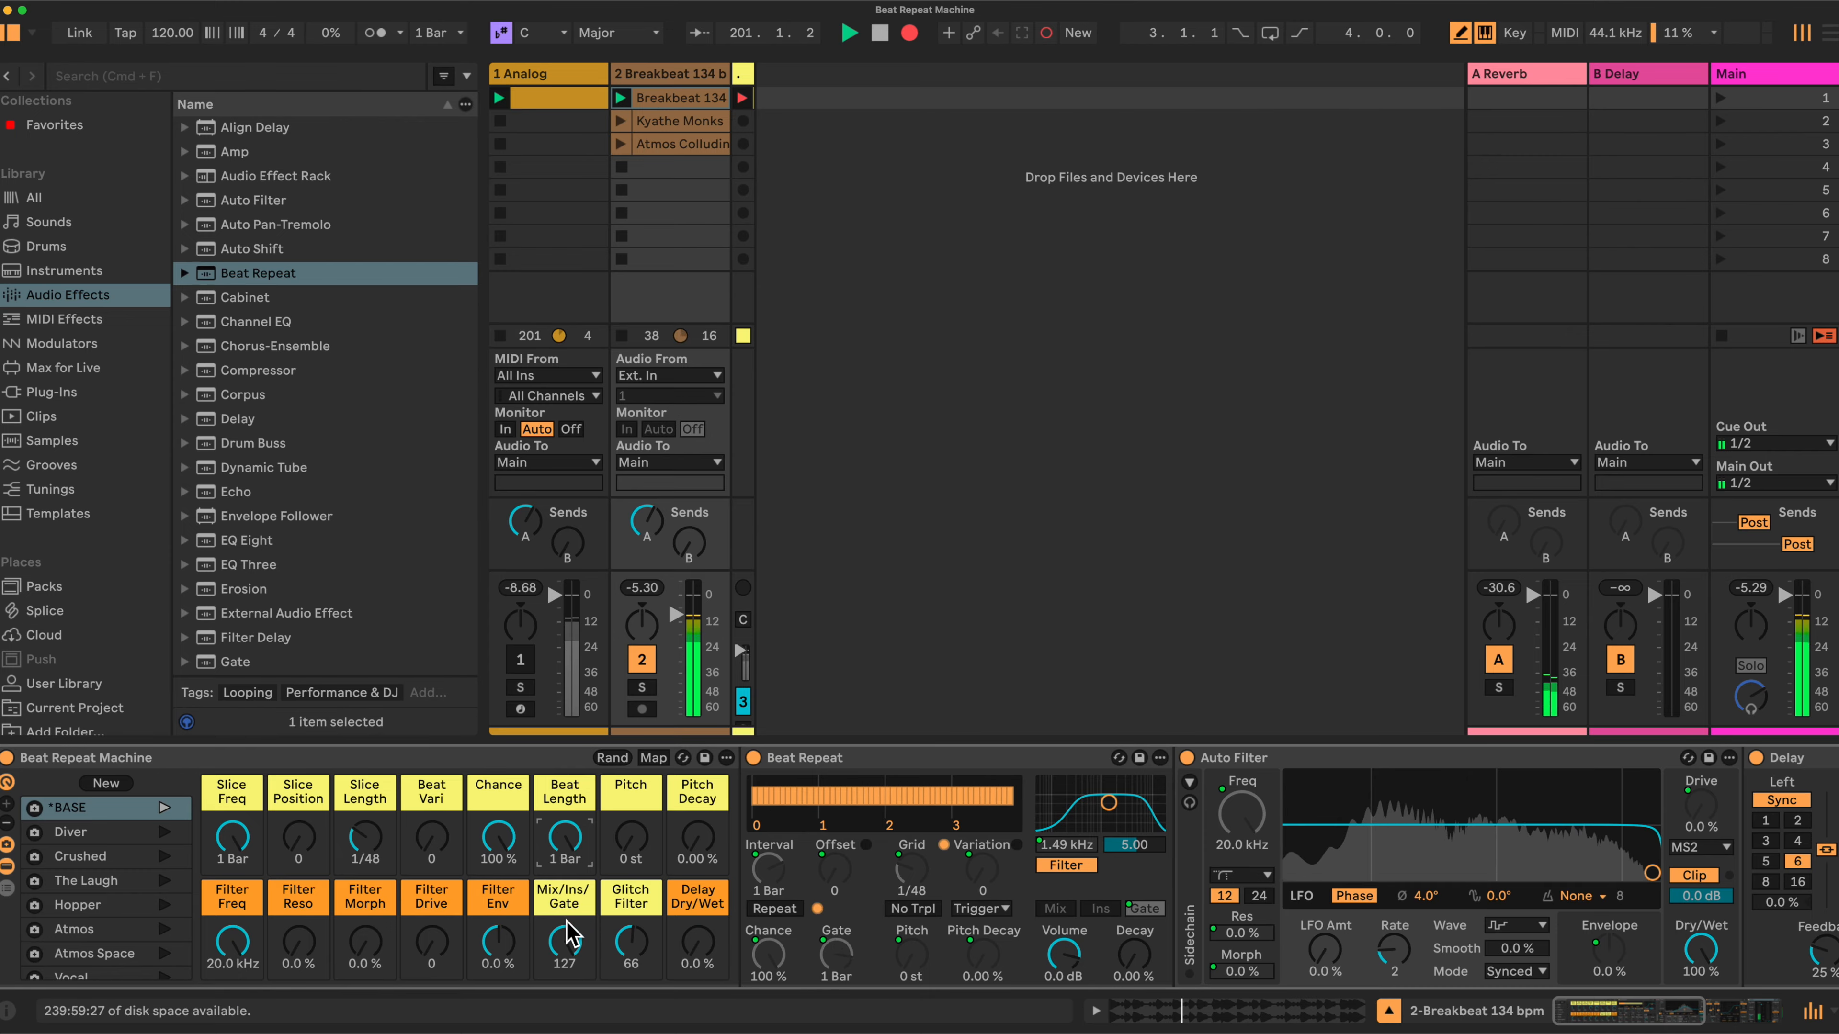
{"action": "left_click_drag", "start_coordinate": [365, 838], "coordinate": [365, 815]}
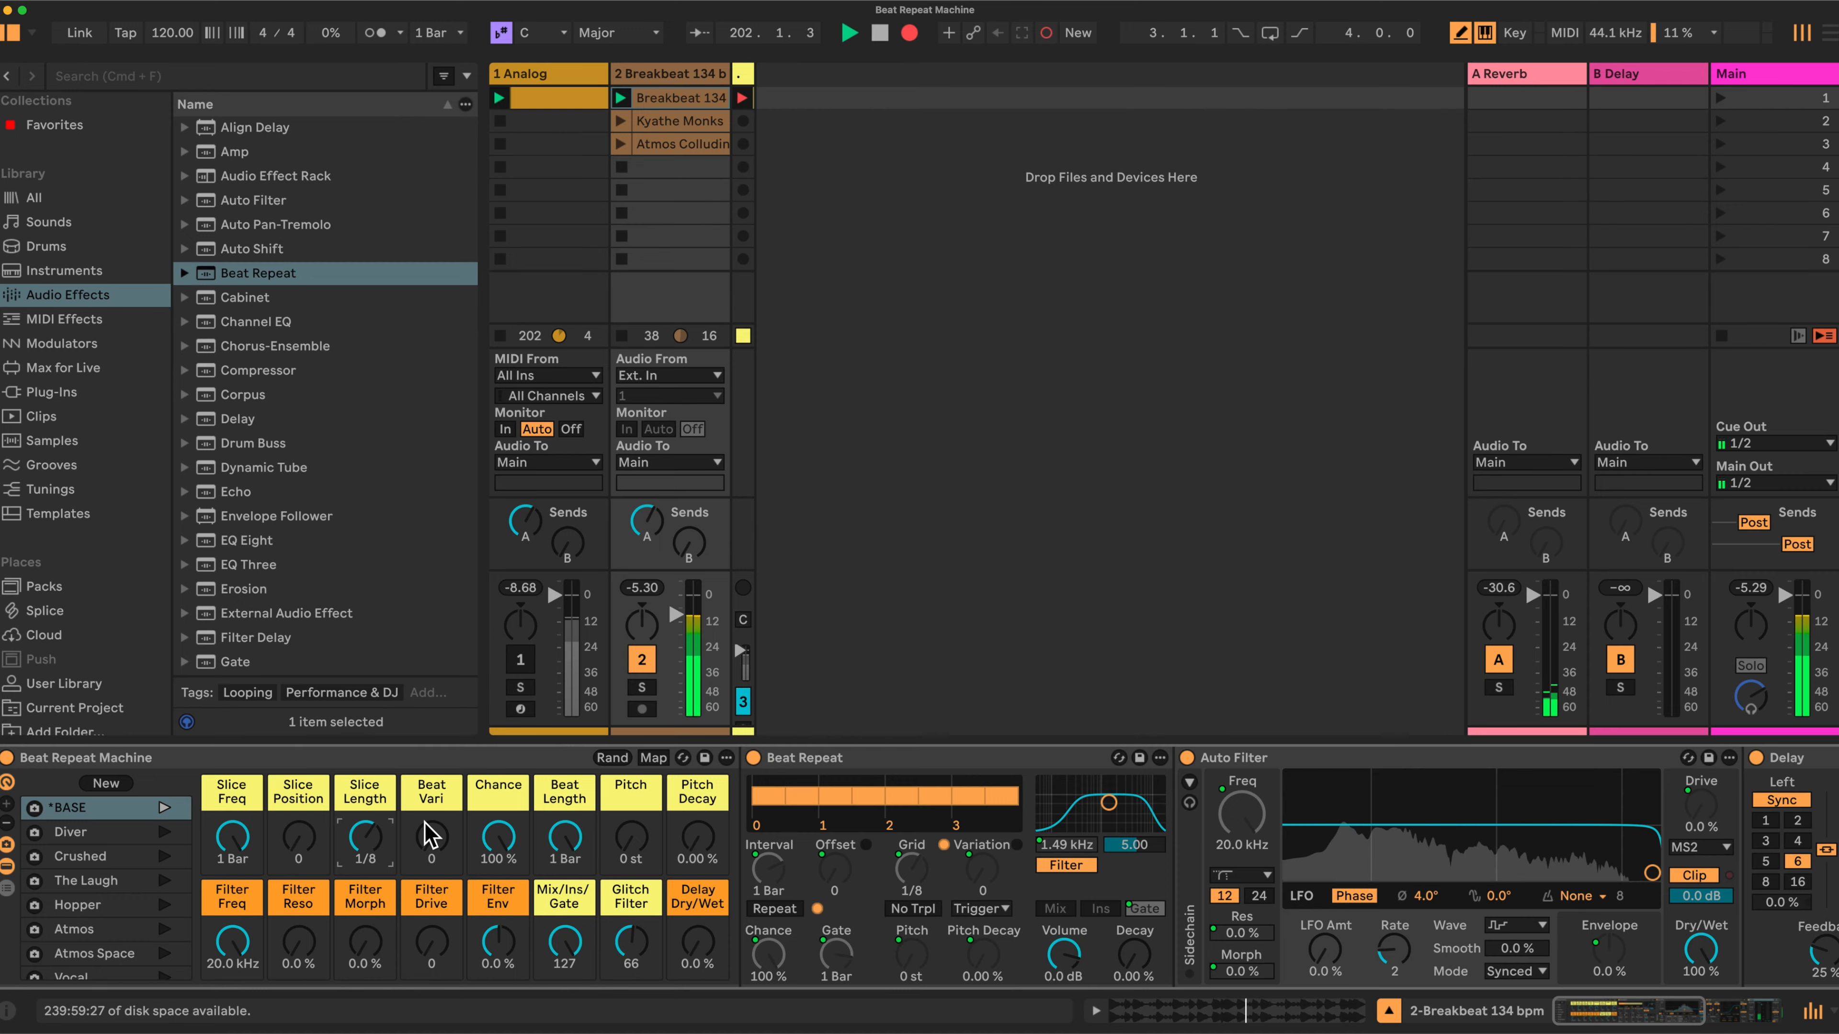
{"action": "mouse_move", "coordinate": [565, 942]}
{"action": "left_mouse_down"}
{"action": "mouse_move", "coordinate": [564, 971]}
{"action": "mouse_move", "coordinate": [570, 945]}
{"action": "left_mouse_up"}
{"action": "left_click_drag", "start_coordinate": [565, 837], "coordinate": [564, 963]}
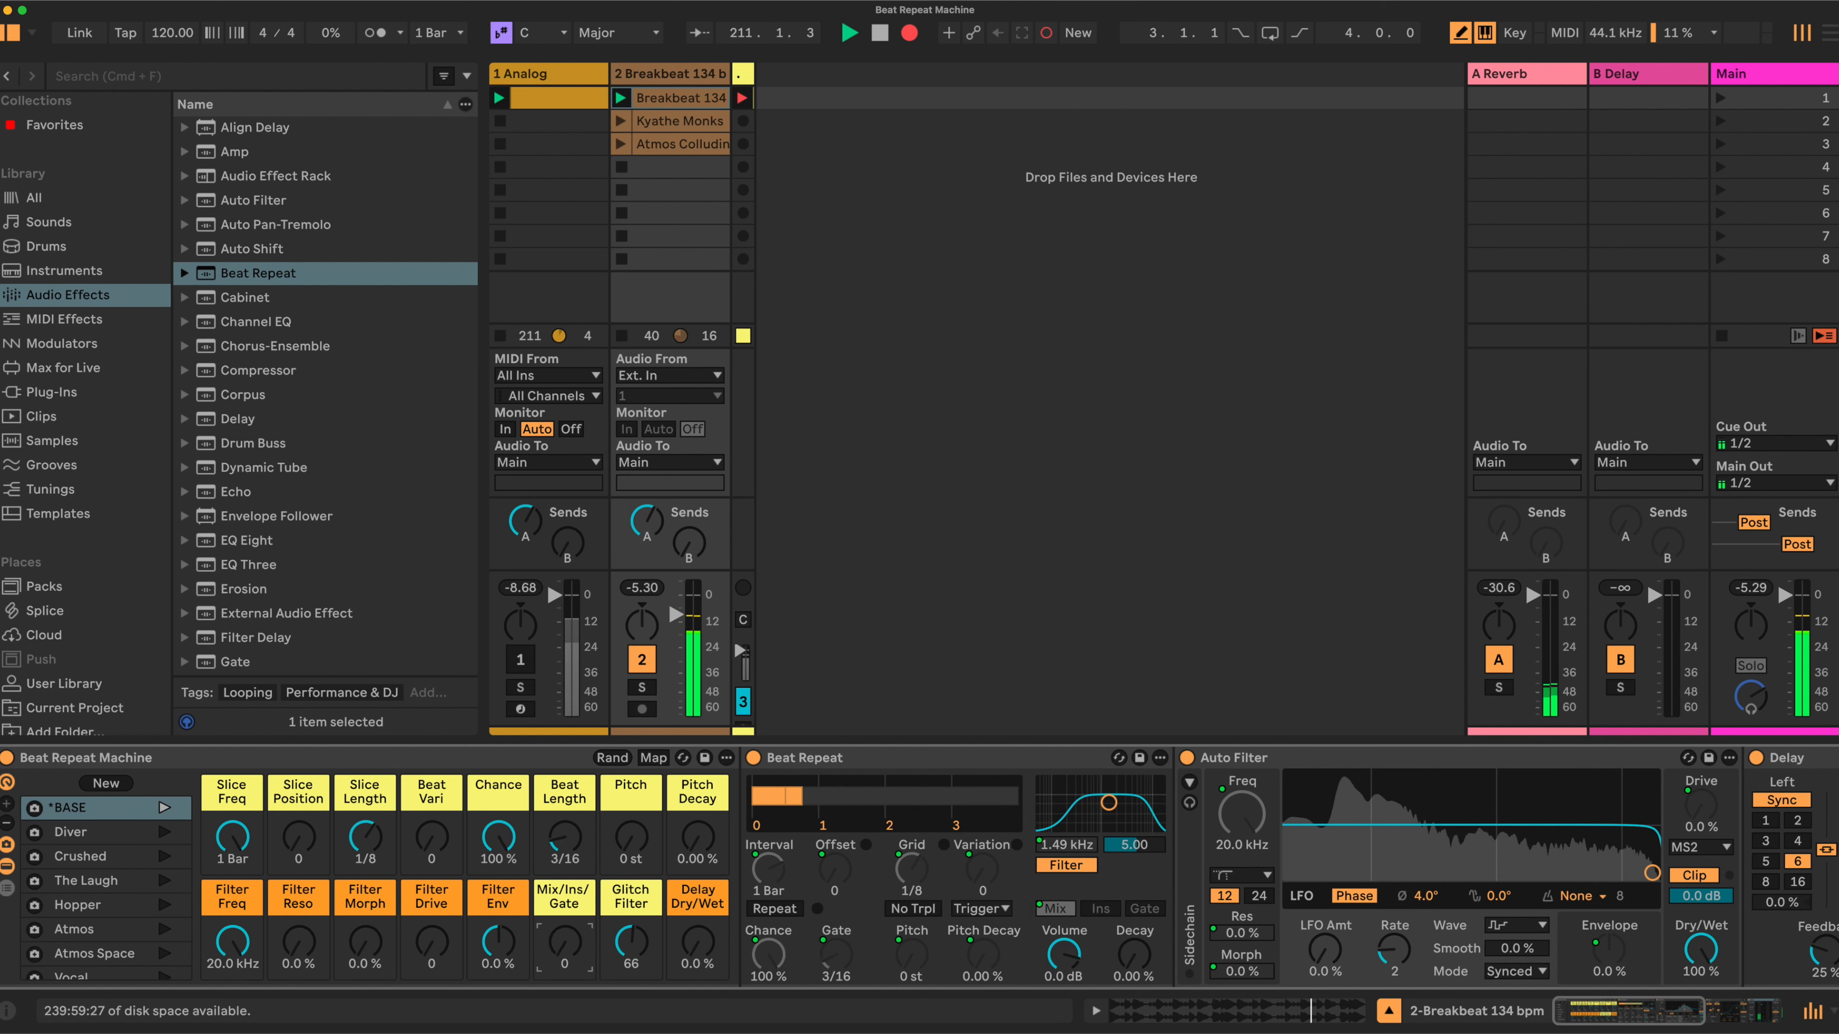
{"action": "left_click_drag", "start_coordinate": [564, 837], "coordinate": [564, 818]}
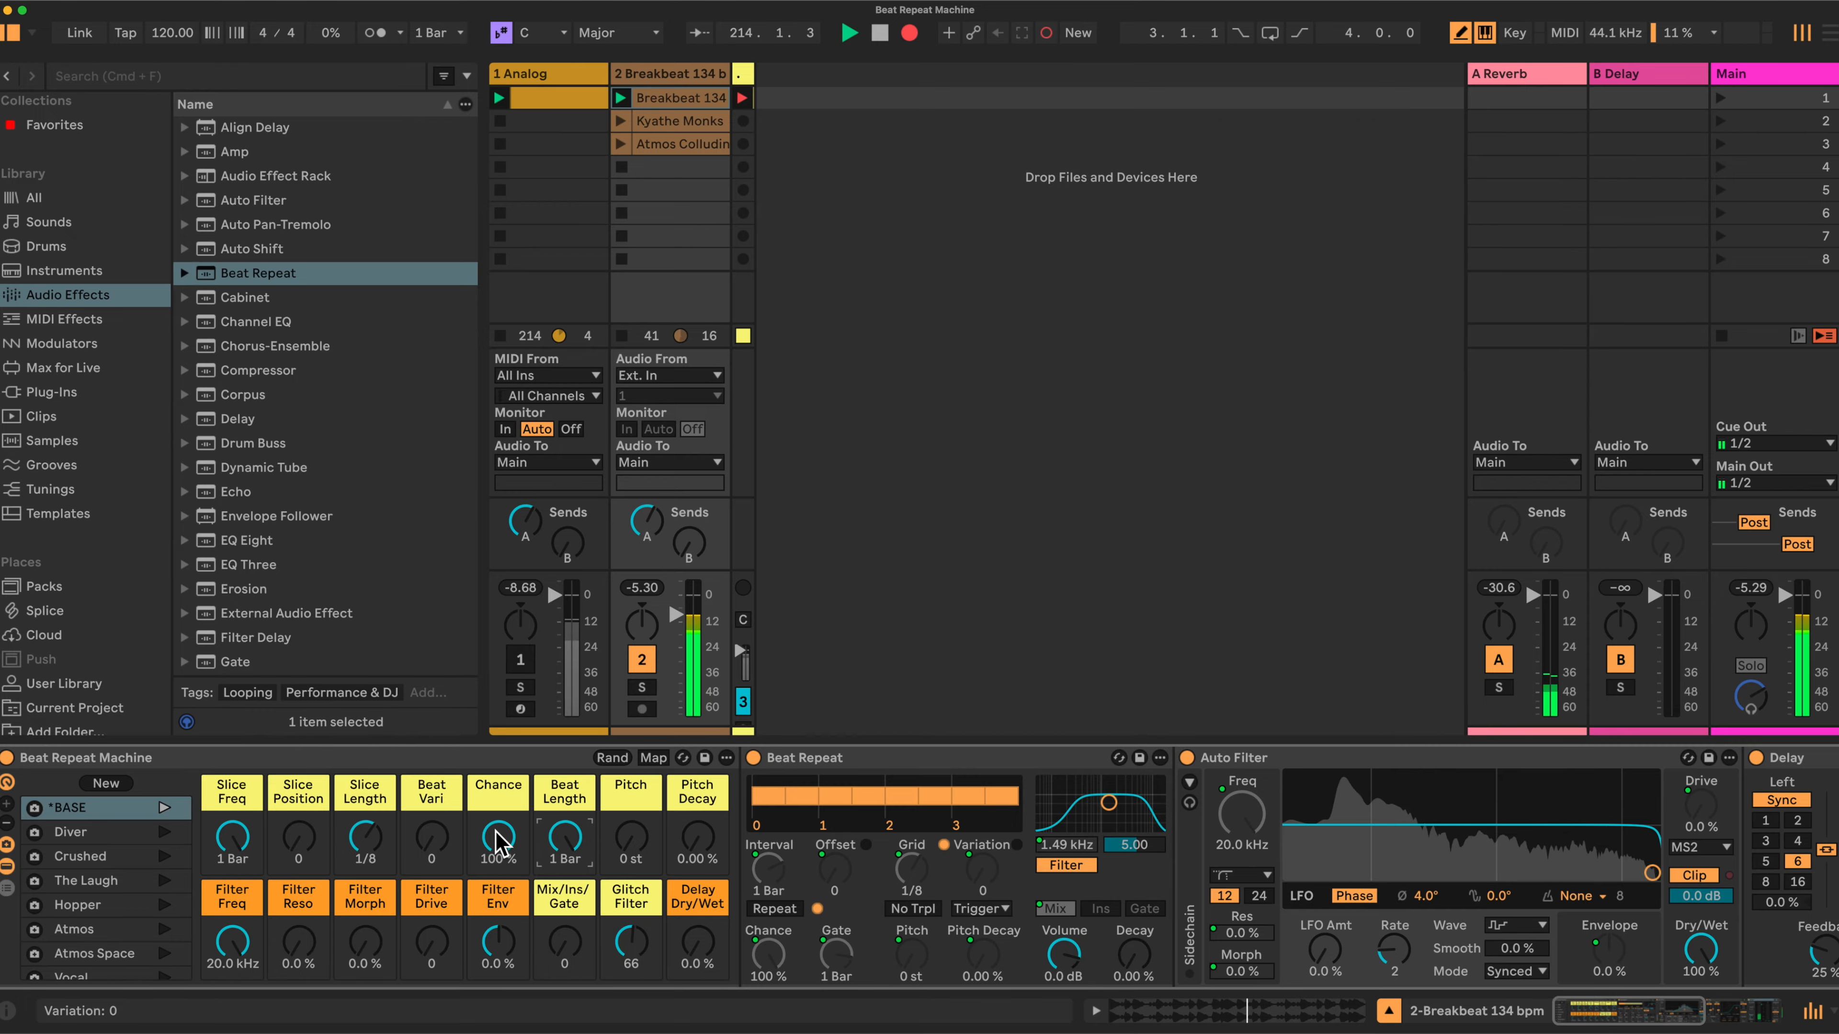
- Compare the Chance macro at 0%, 57.5% and 100%, with Mix/Ins/Gate raised to 127
{"action": "left_click_drag", "start_coordinate": [507, 848], "coordinate": [507, 927]}
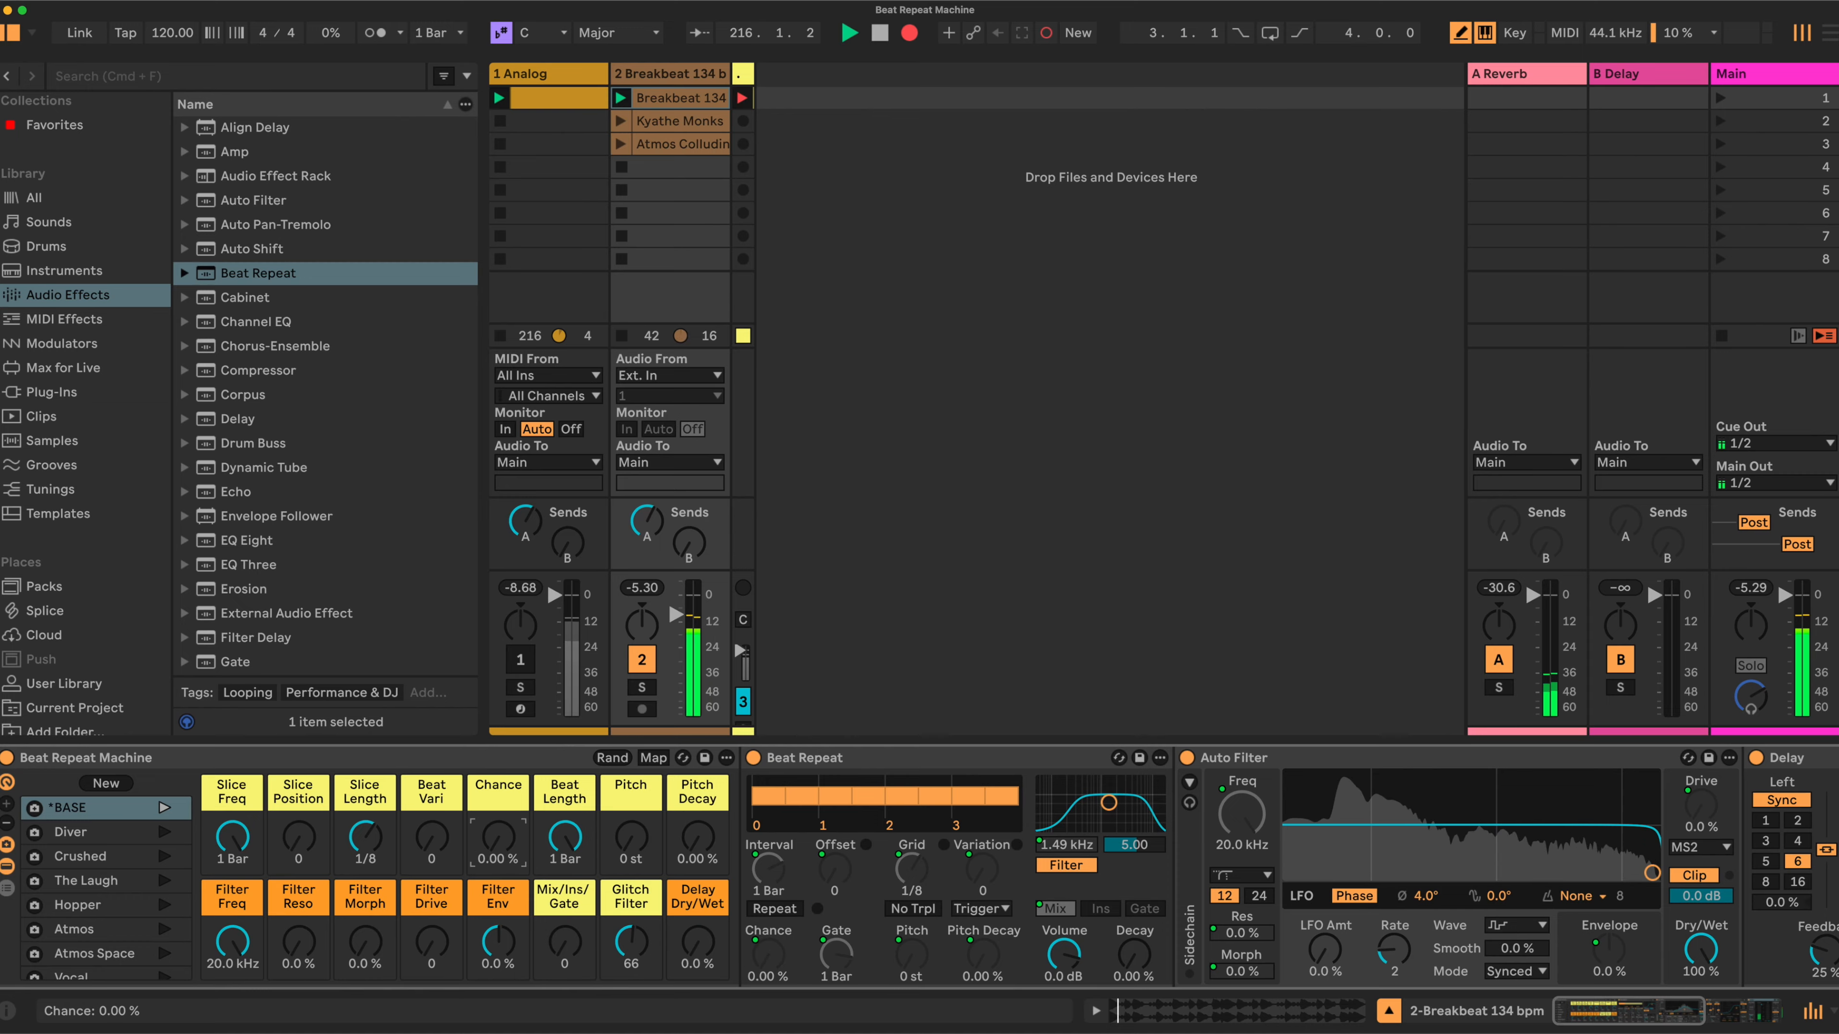
{"action": "left_click_drag", "start_coordinate": [577, 961], "coordinate": [577, 862]}
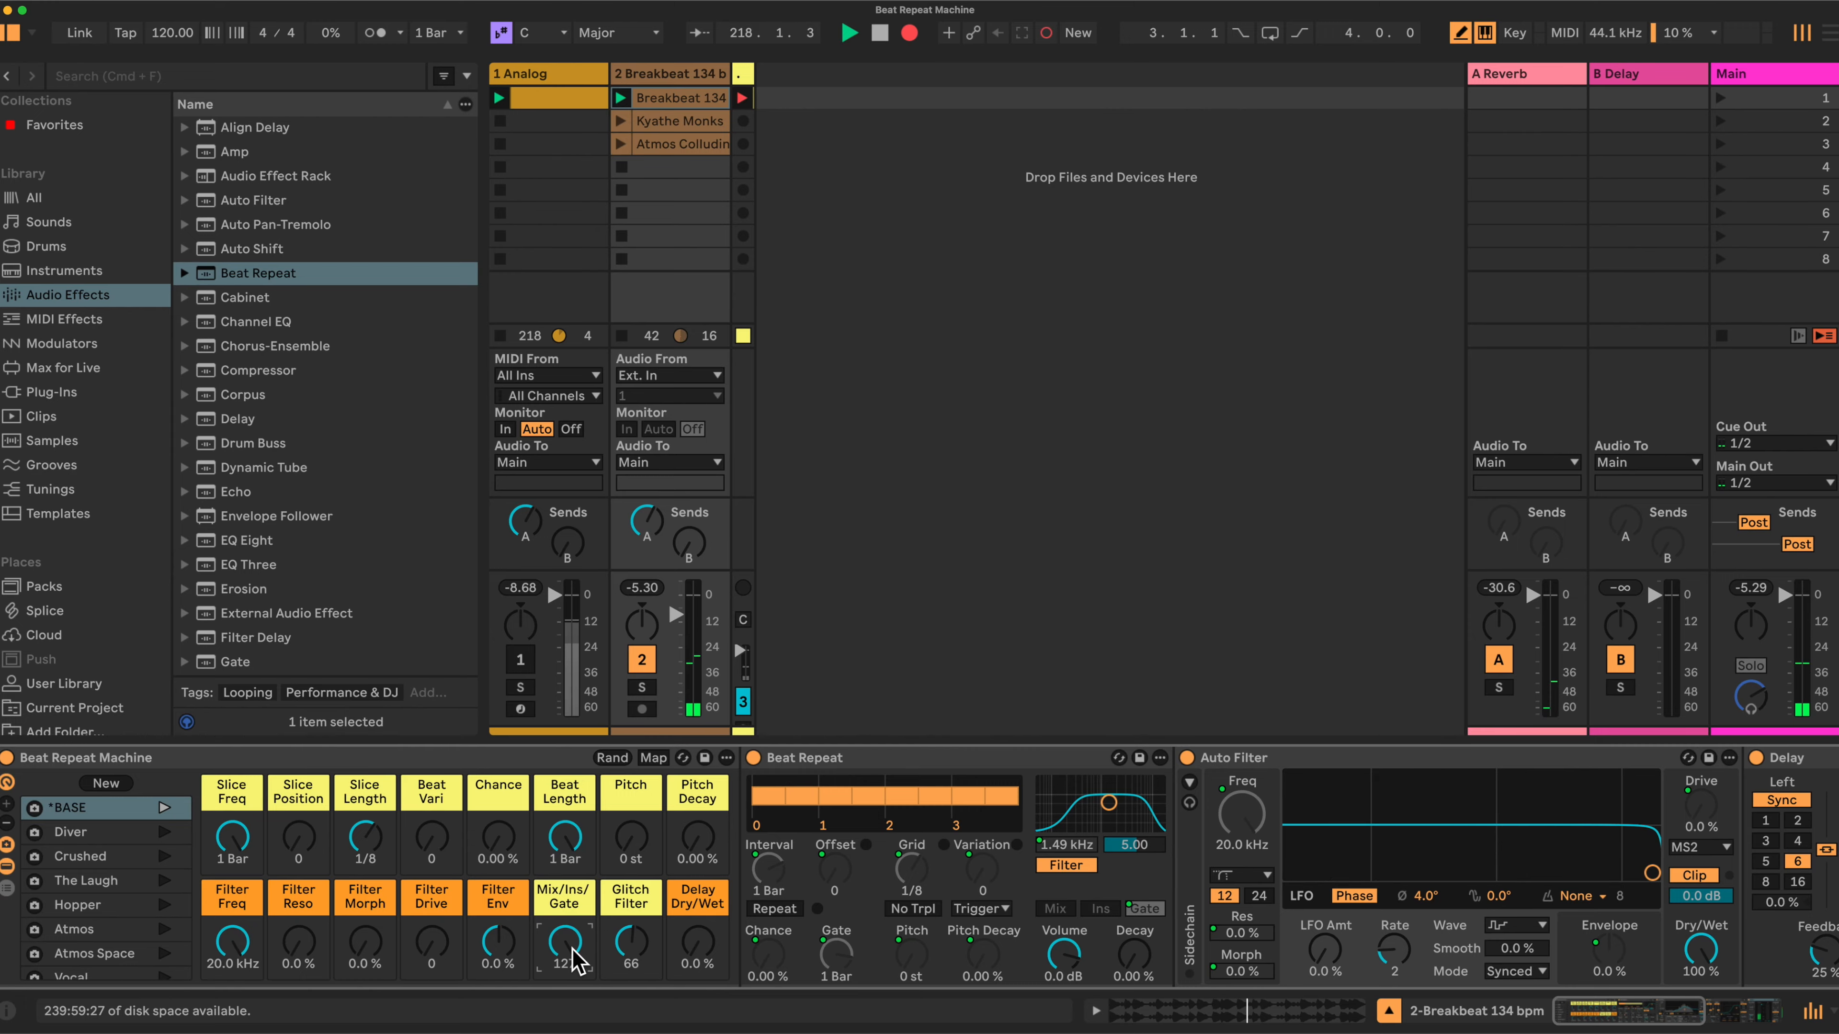
{"action": "left_click_drag", "start_coordinate": [498, 853], "coordinate": [498, 811]}
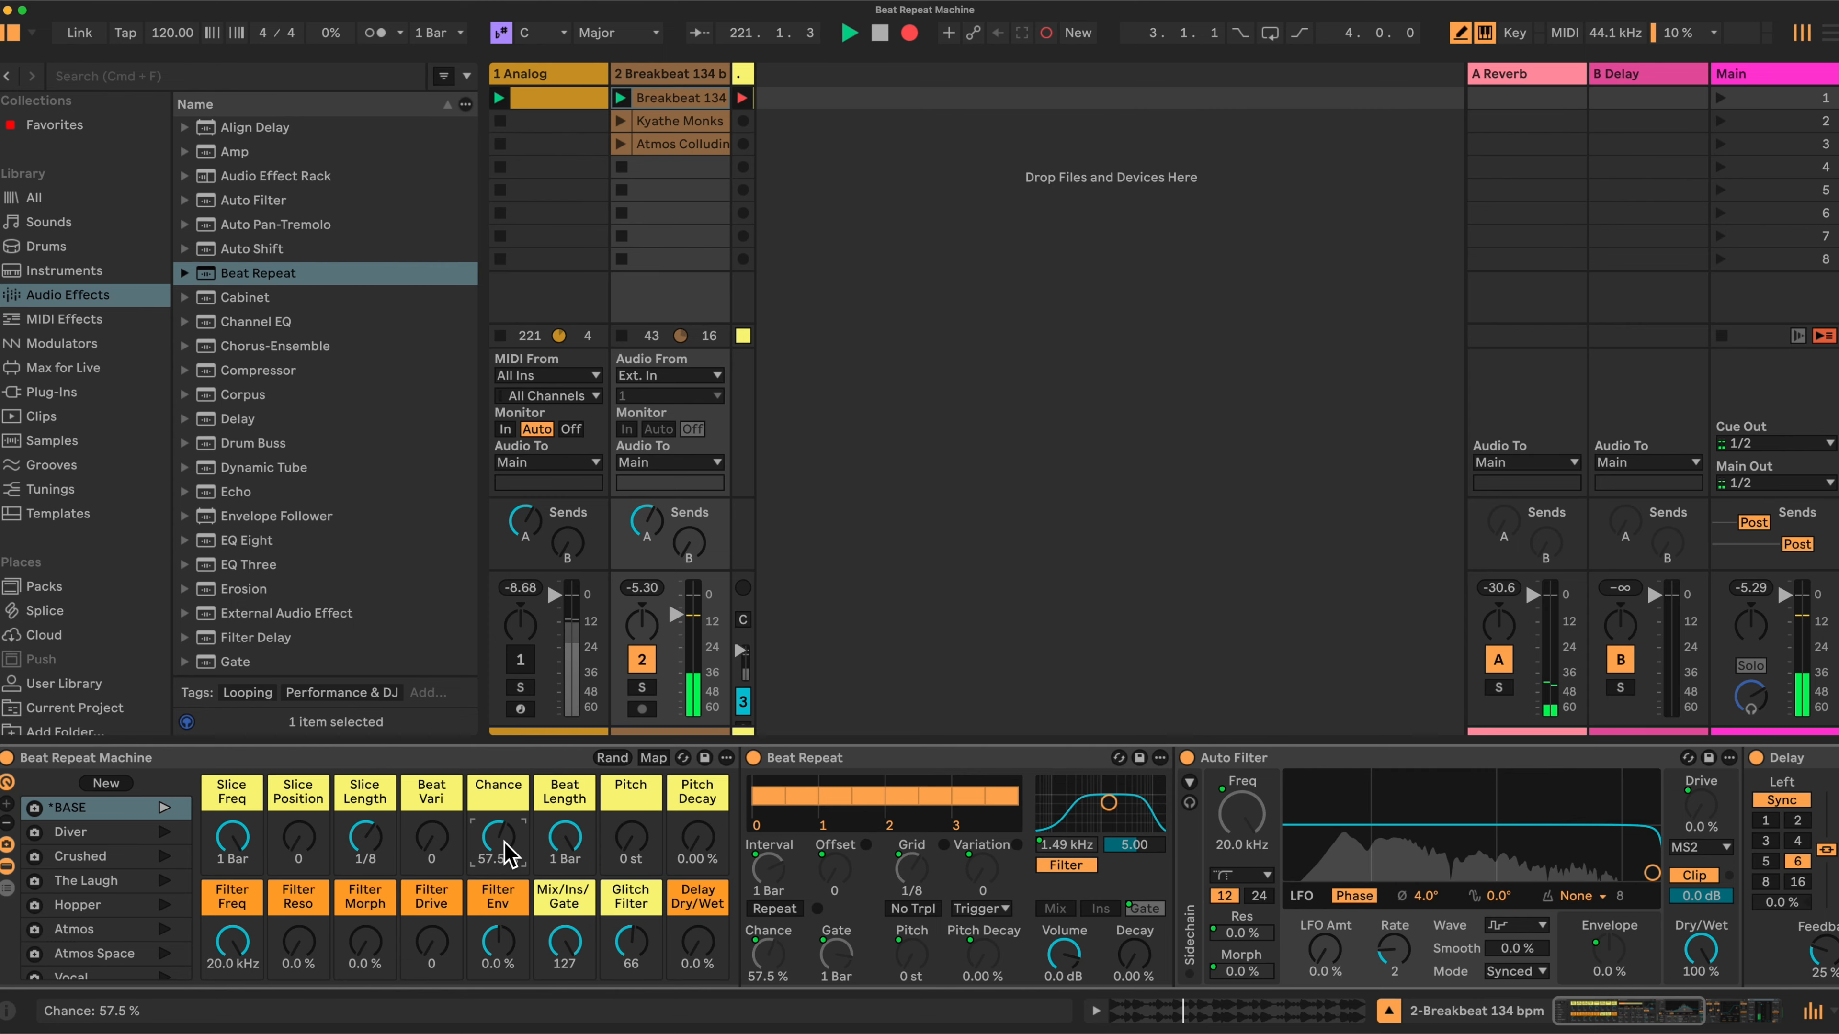
{"action": "left_click_drag", "start_coordinate": [509, 855], "coordinate": [509, 792]}
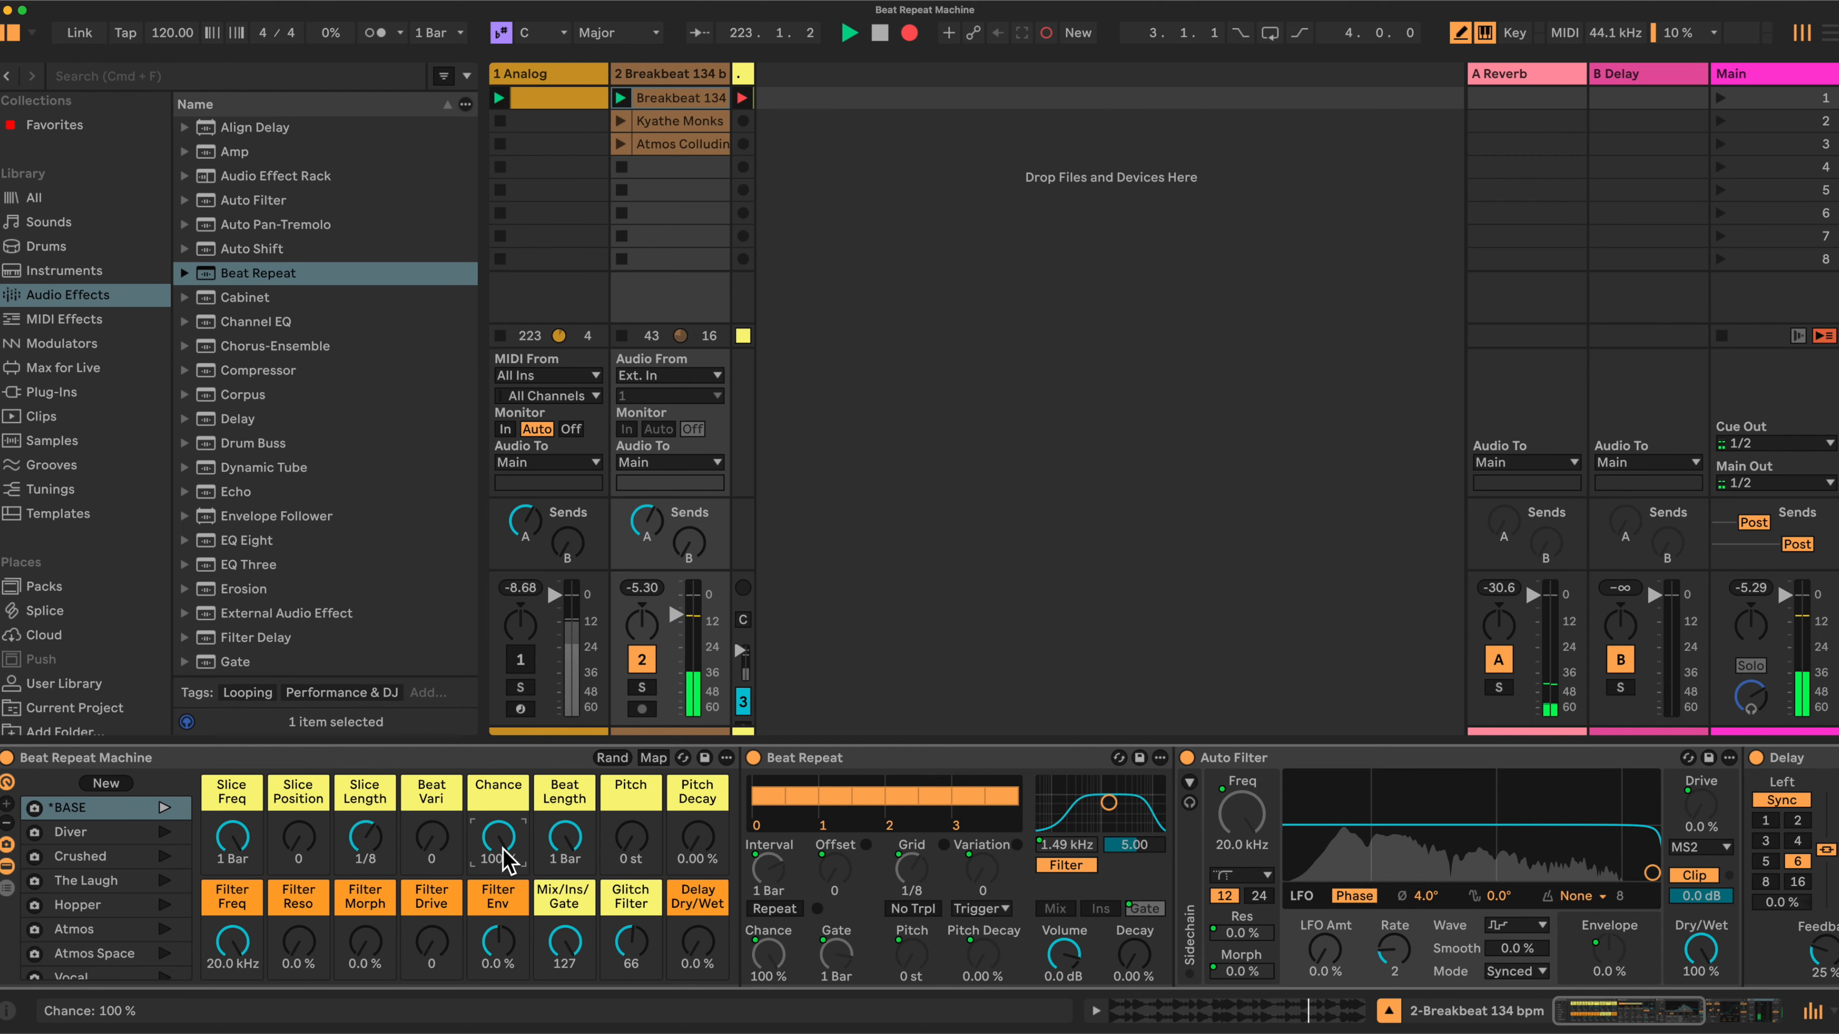
{"action": "left_click_drag", "start_coordinate": [499, 842], "coordinate": [493, 840]}
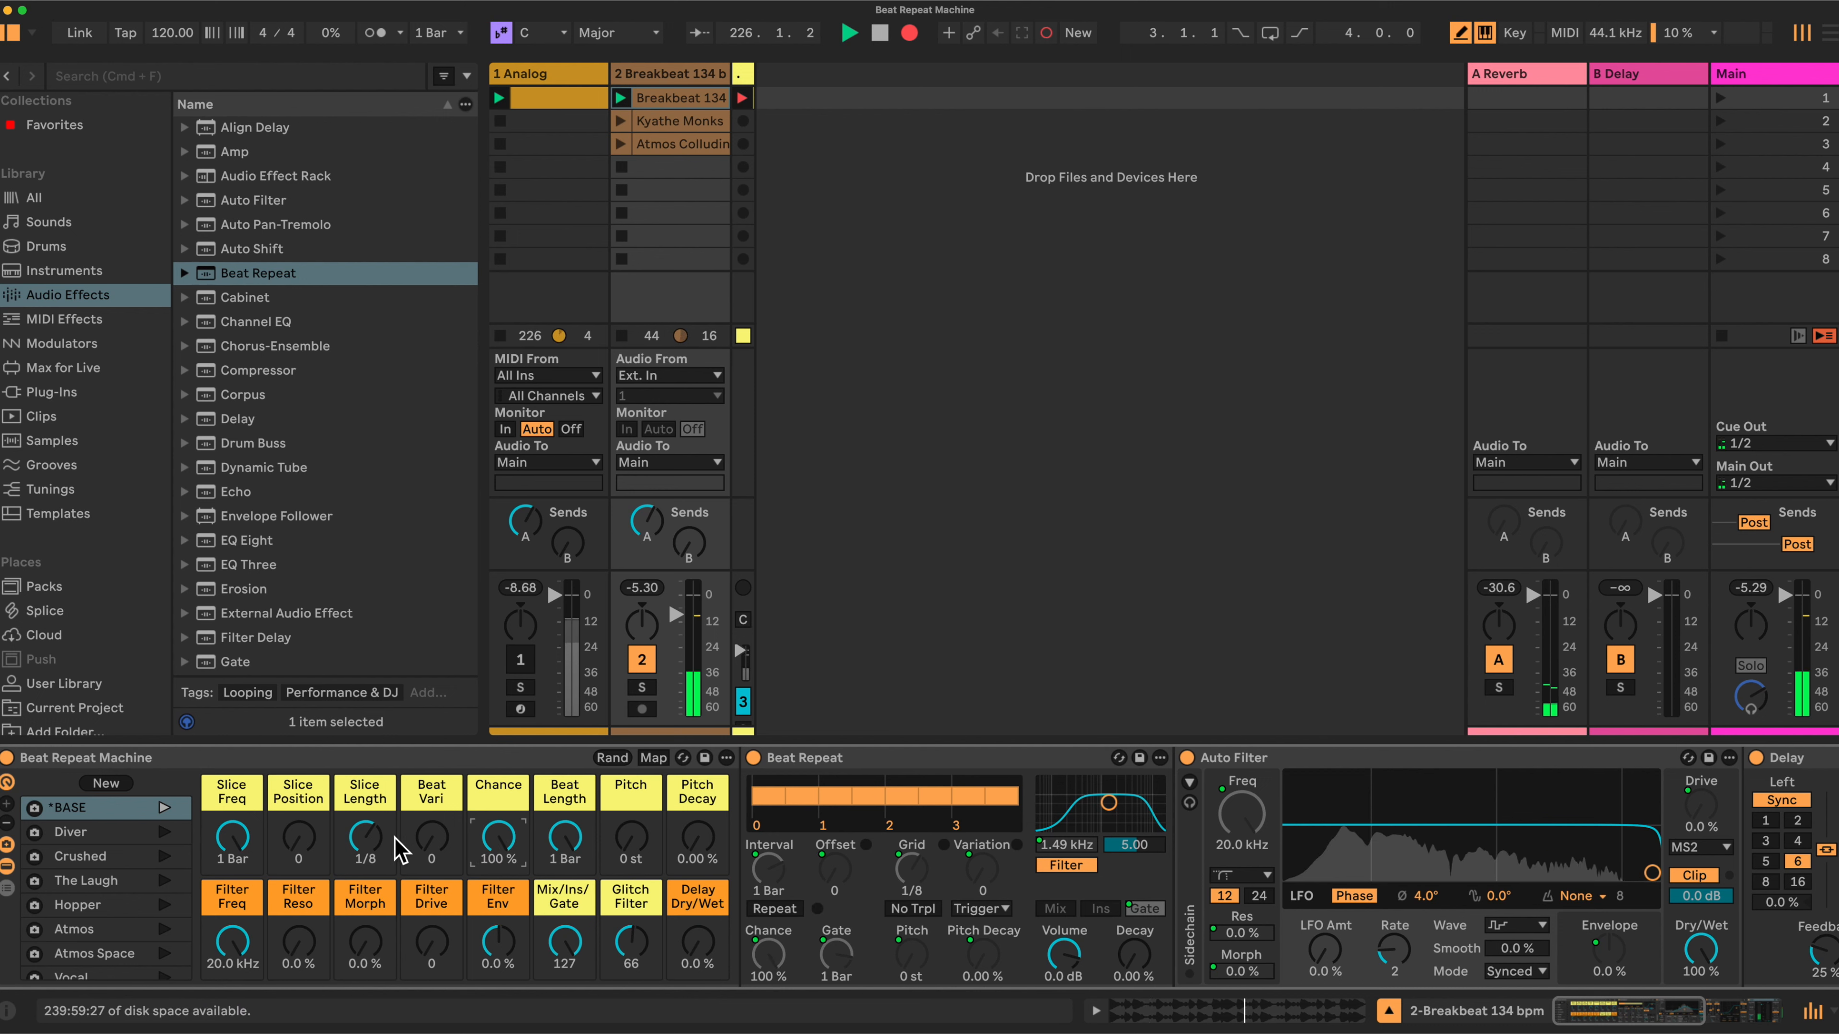
- Set Slice Length to 1/16 and increase Beat Vari to 5 and on to 7
{"action": "left_click_drag", "start_coordinate": [365, 839], "coordinate": [365, 833]}
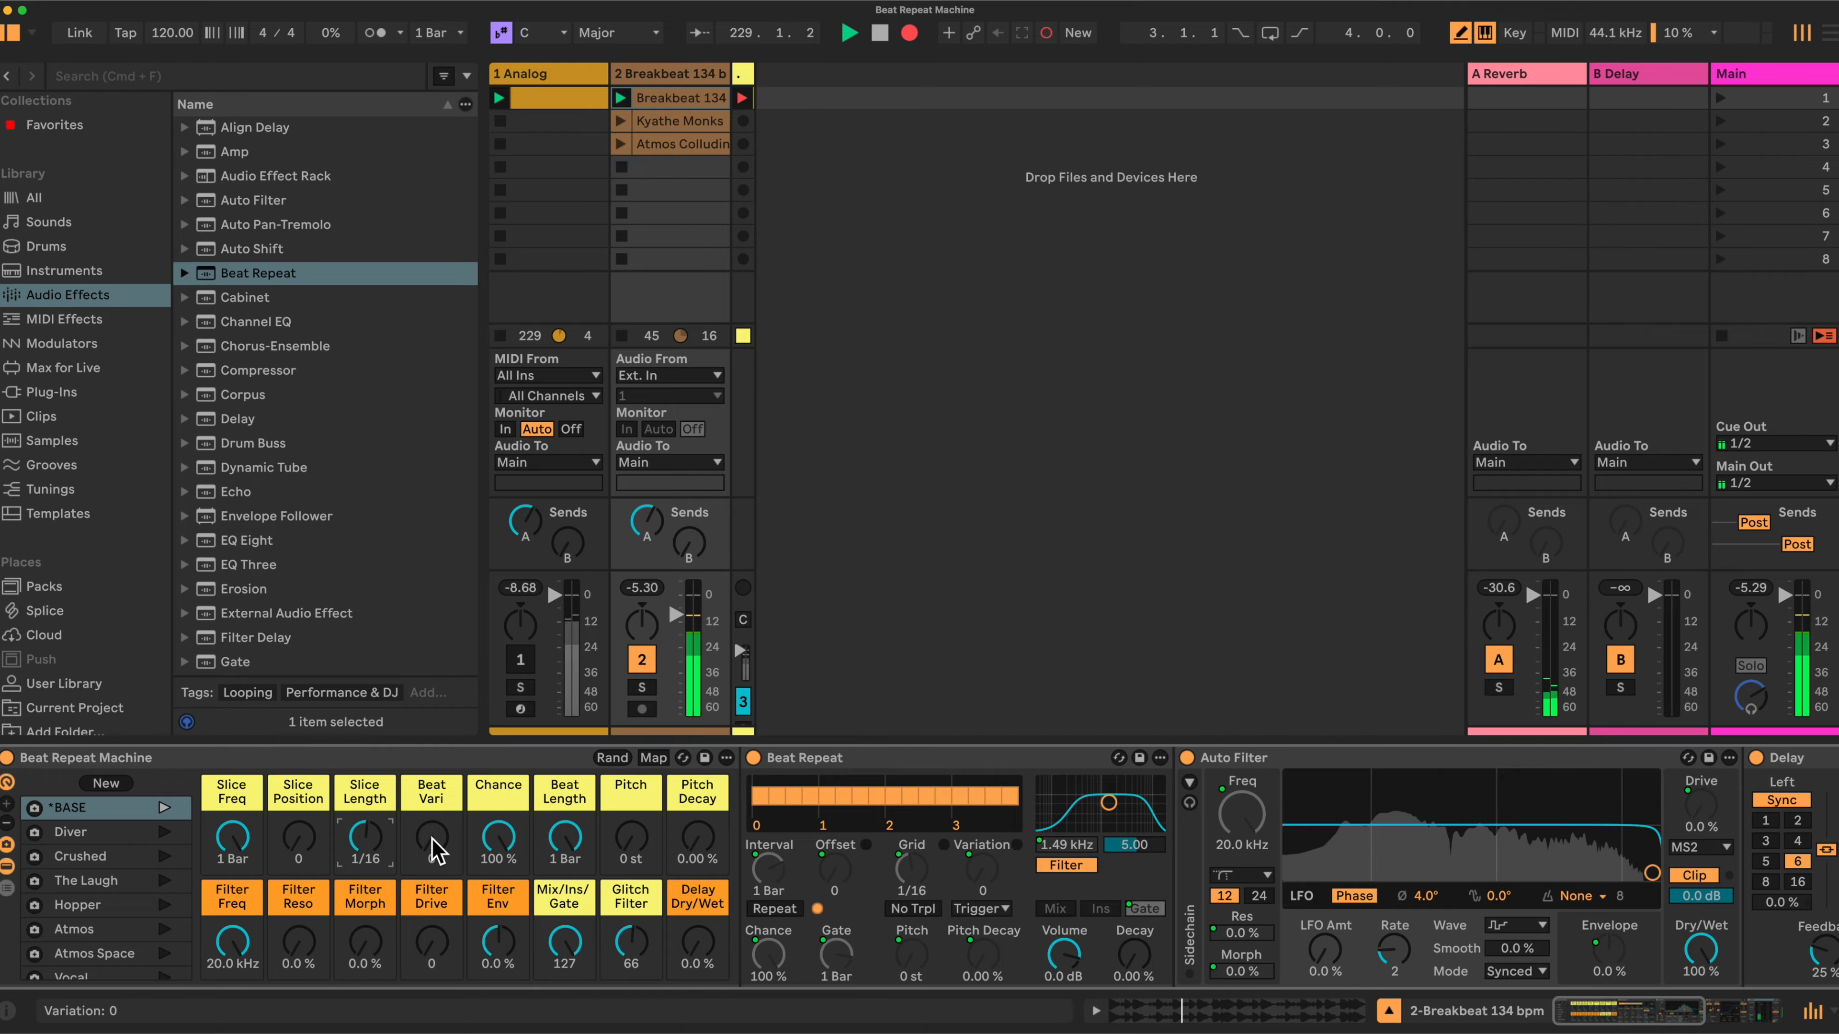
{"action": "left_click_drag", "start_coordinate": [431, 841], "coordinate": [434, 851]}
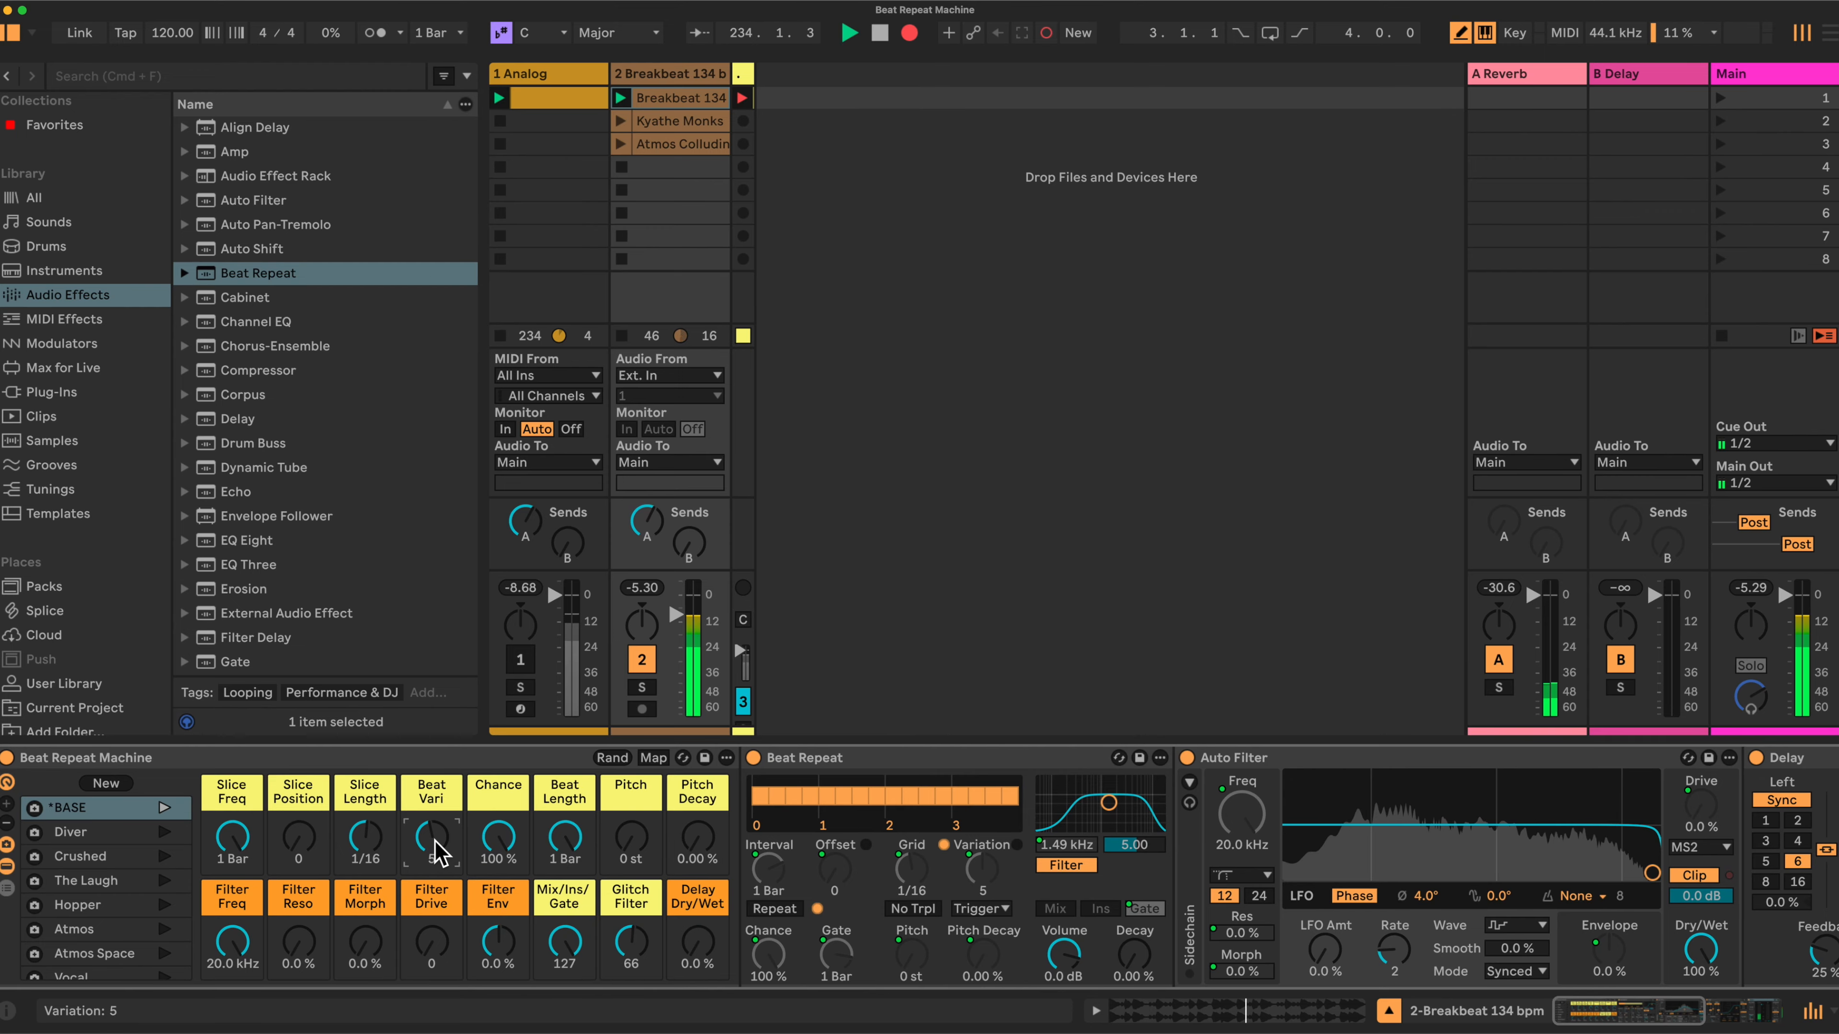
{"action": "left_click_drag", "start_coordinate": [438, 855], "coordinate": [438, 848]}
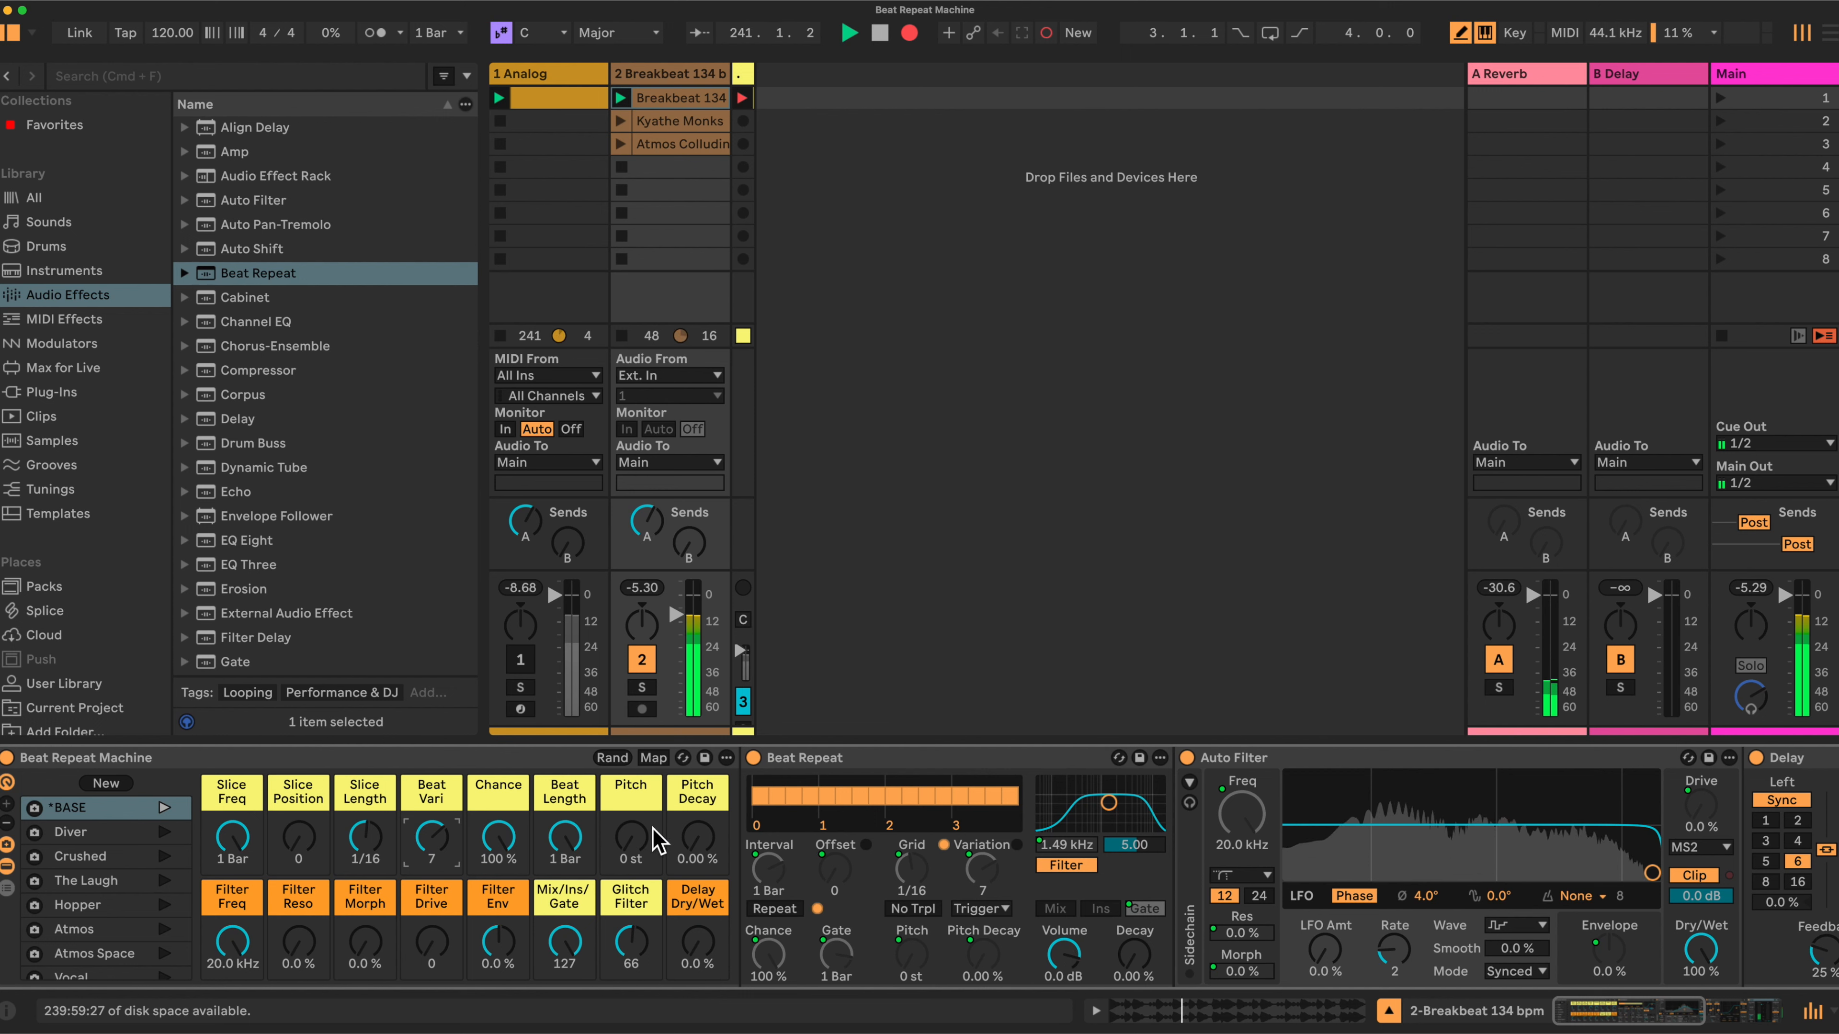
- Set the repeats' Pitch to -7 st and Pitch Decay to 37.4%
{"action": "left_click_drag", "start_coordinate": [640, 847], "coordinate": [640, 856]}
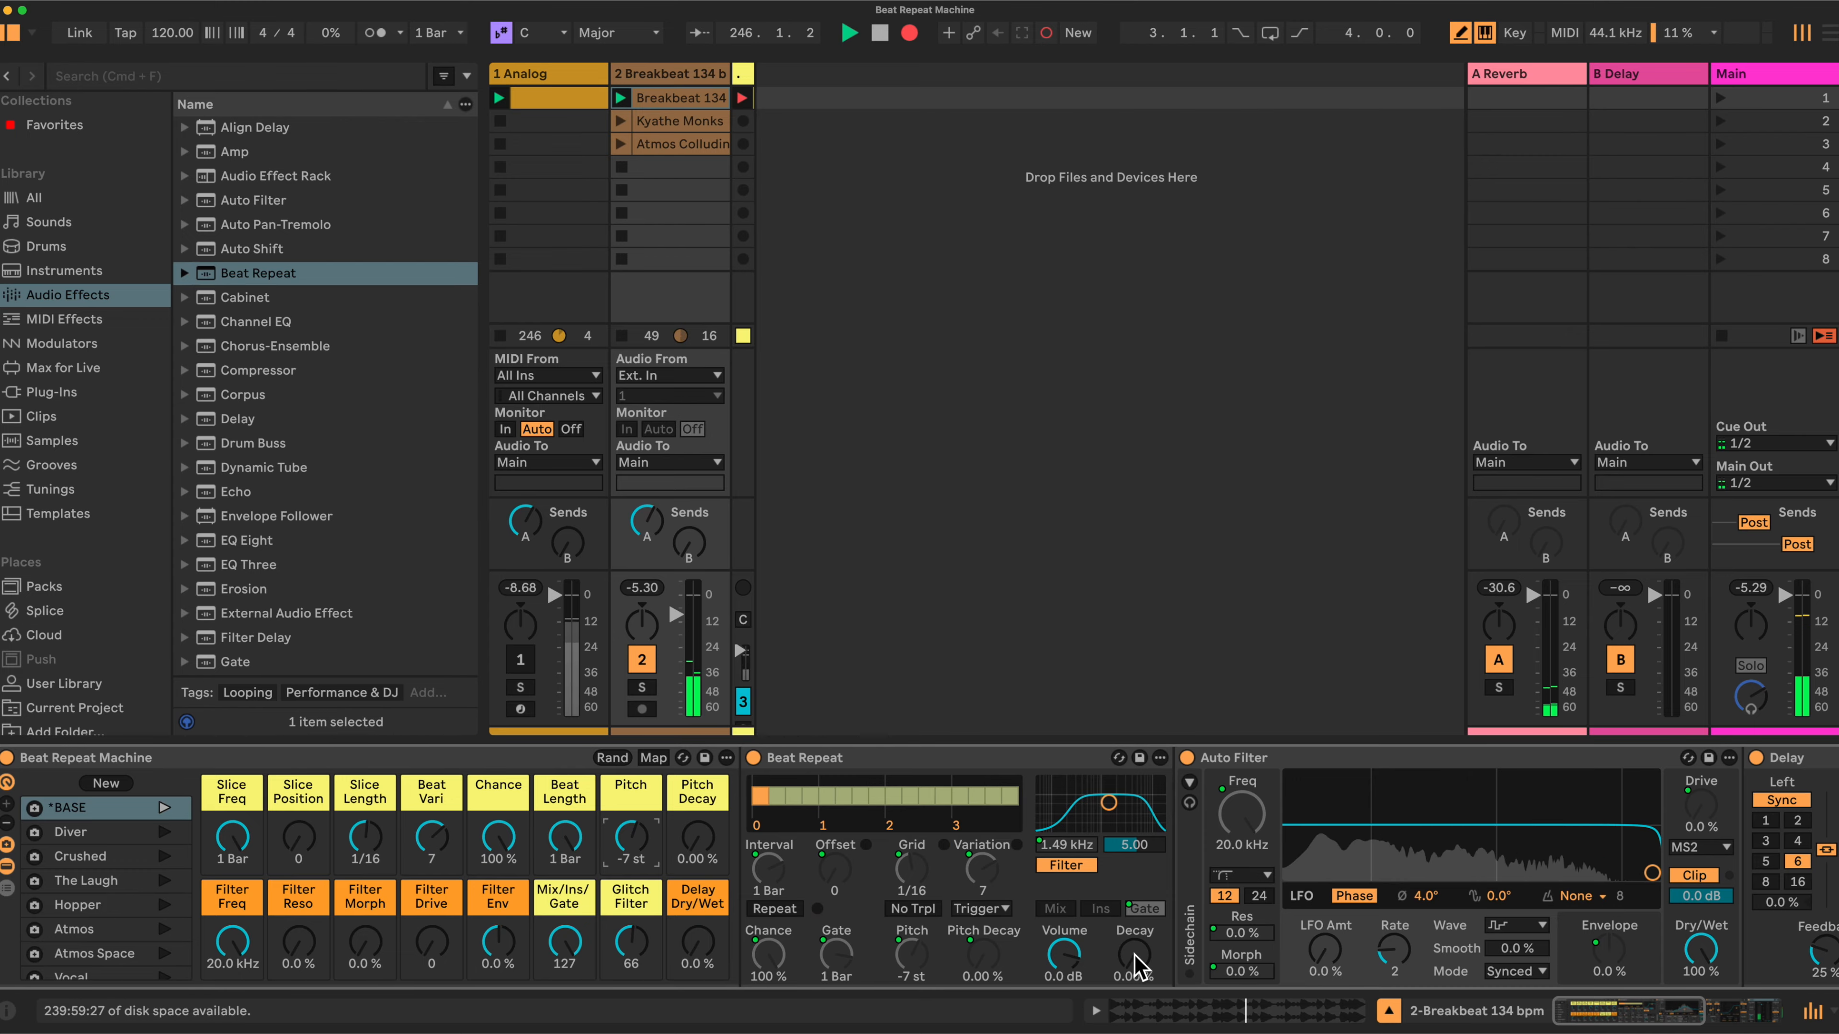
{"action": "left_click_drag", "start_coordinate": [697, 839], "coordinate": [697, 783]}
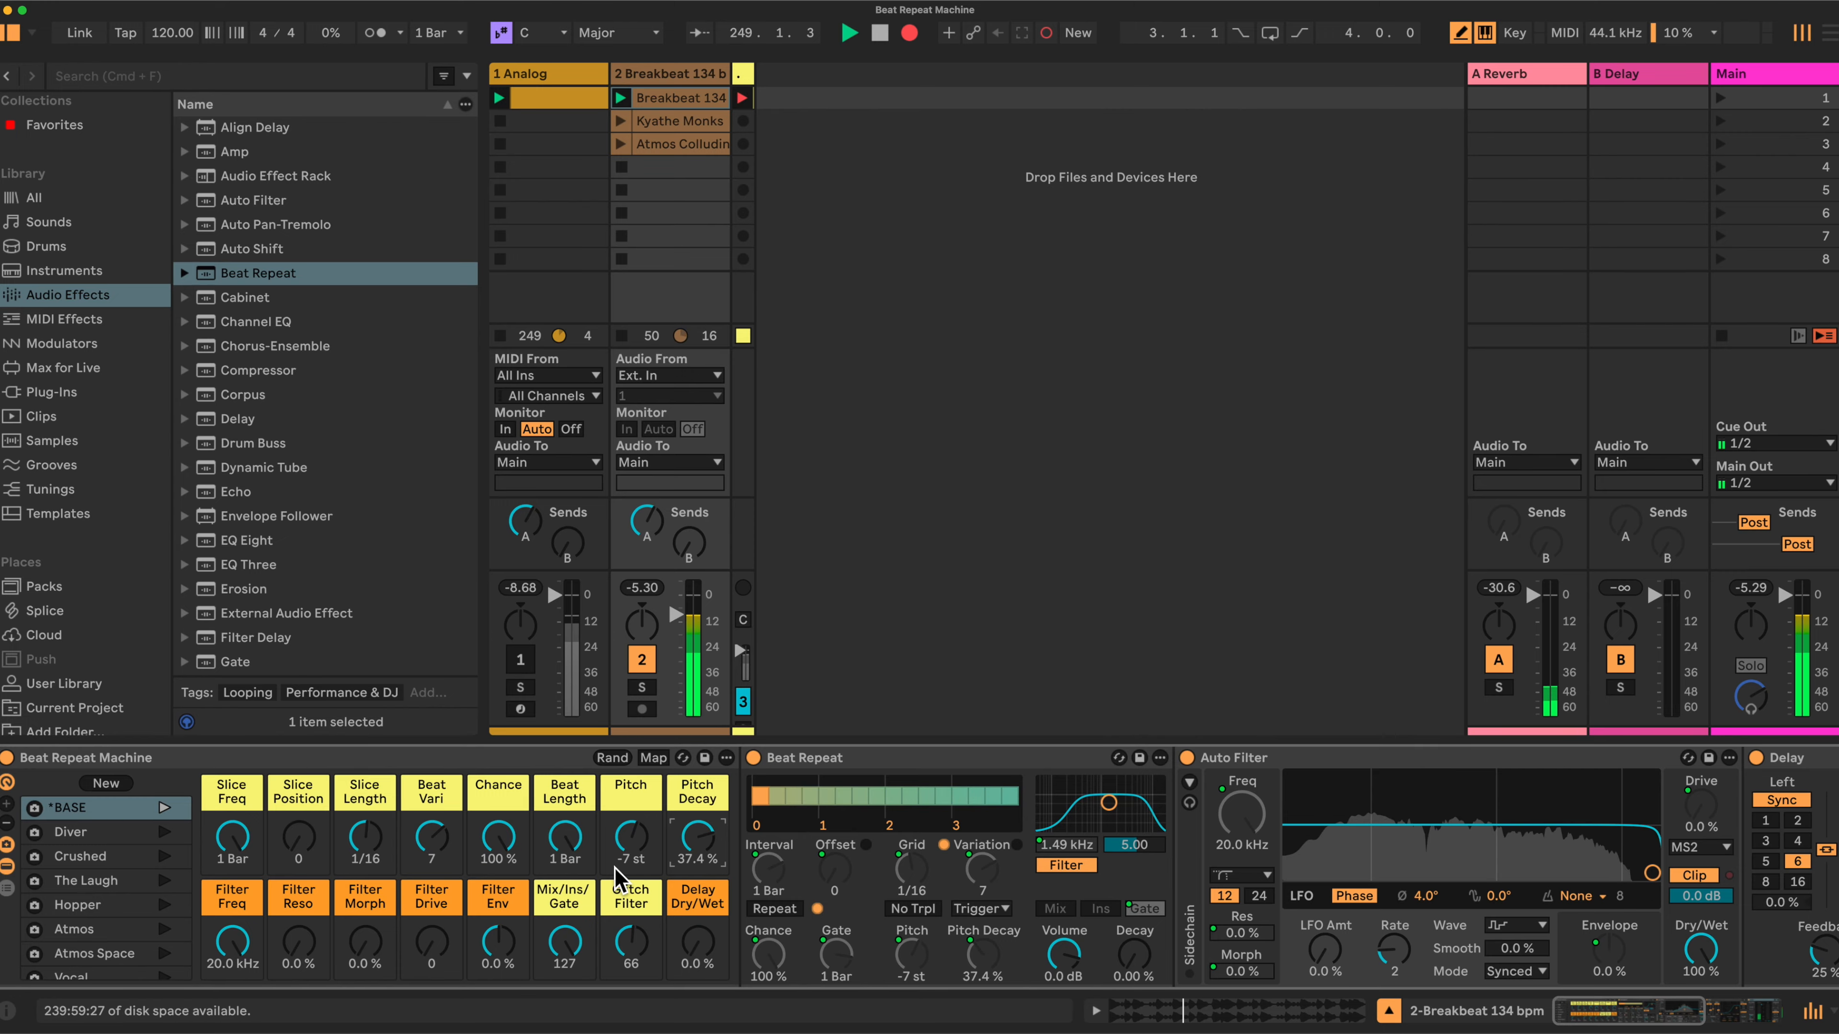
- Set the Pitch Decay macro to 50% and bring Beat Vari down to 0
{"action": "left_click_drag", "start_coordinate": [688, 862], "coordinate": [688, 858]}
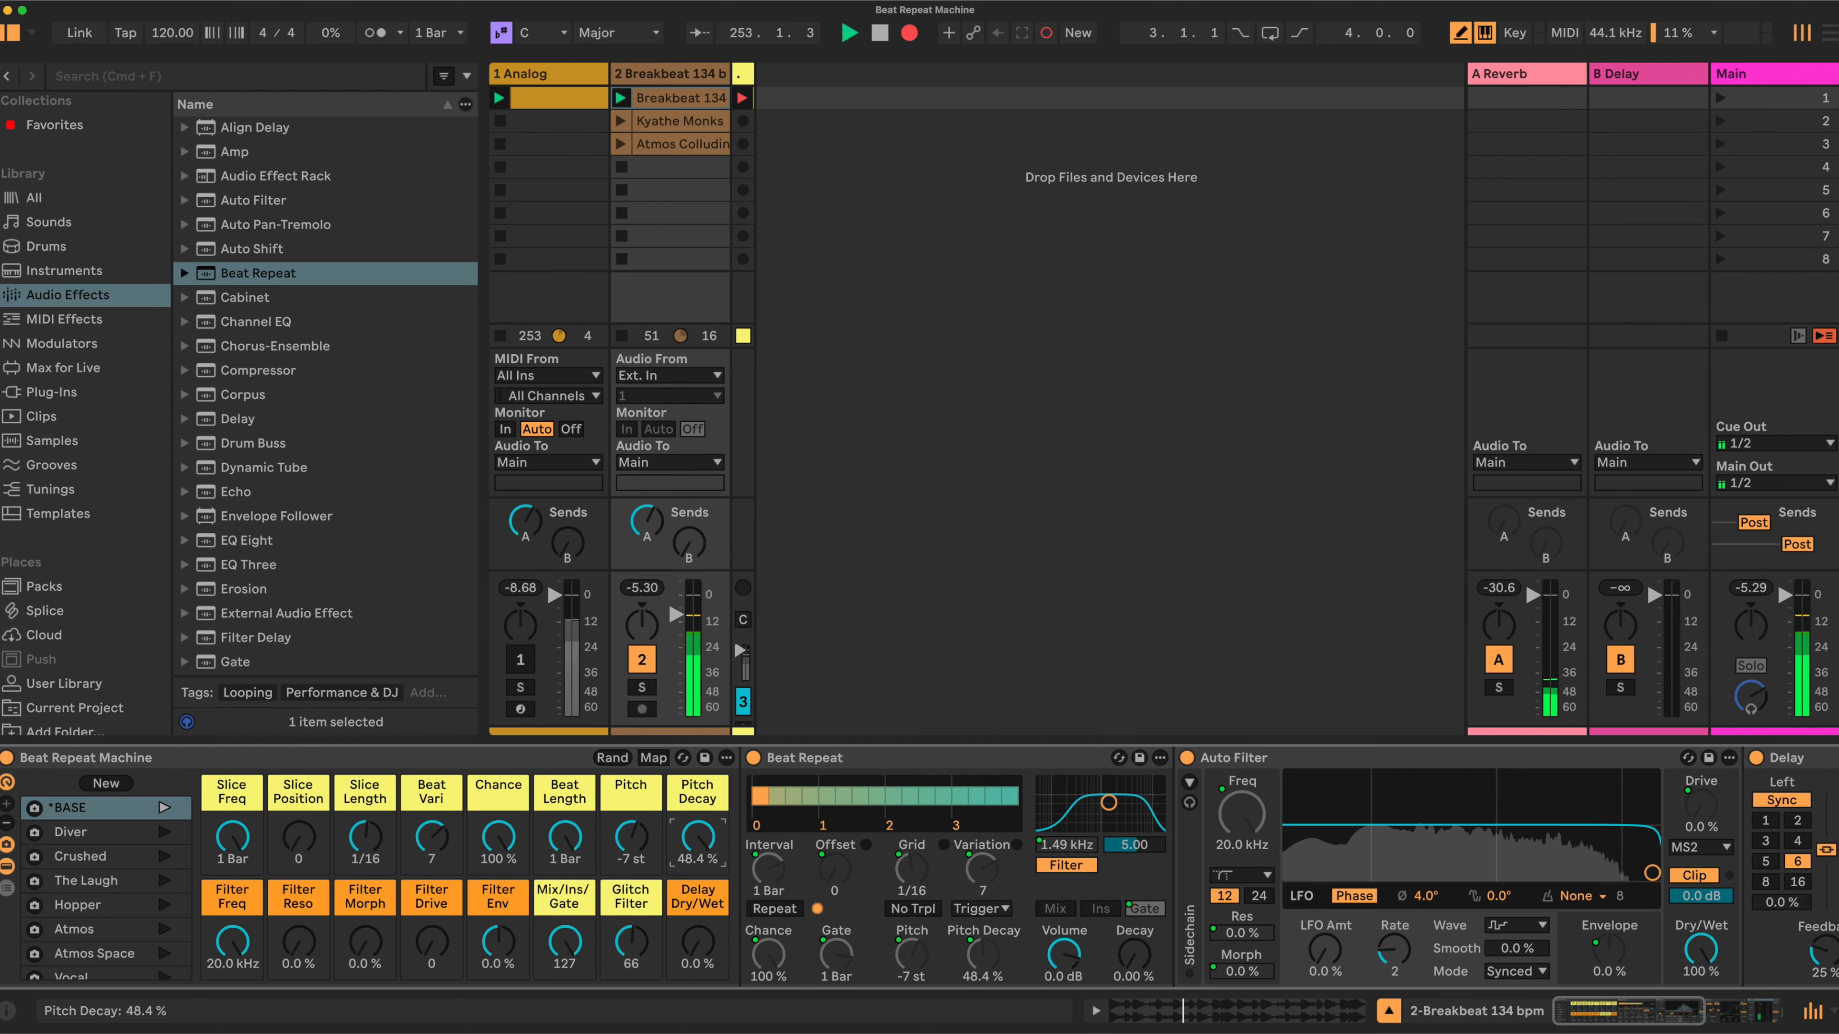
{"action": "left_click_drag", "start_coordinate": [697, 838], "coordinate": [697, 836]}
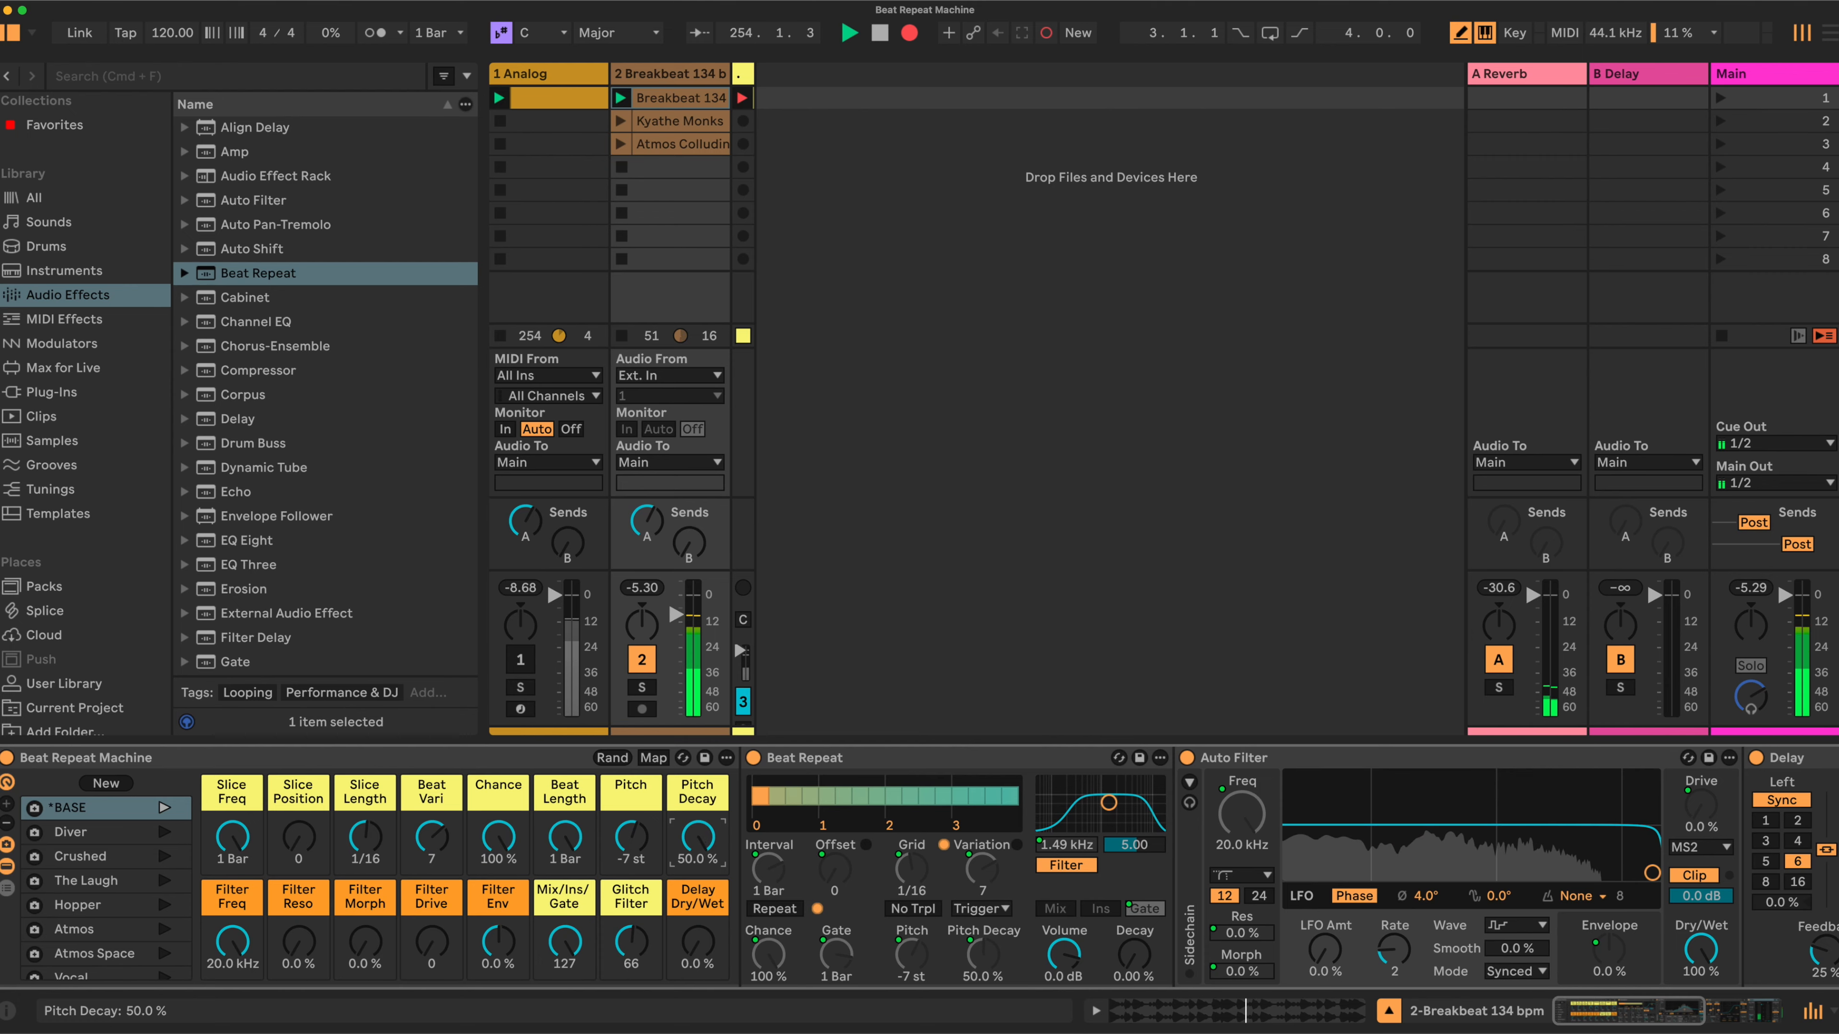
{"action": "left_click_drag", "start_coordinate": [431, 837], "coordinate": [432, 842]}
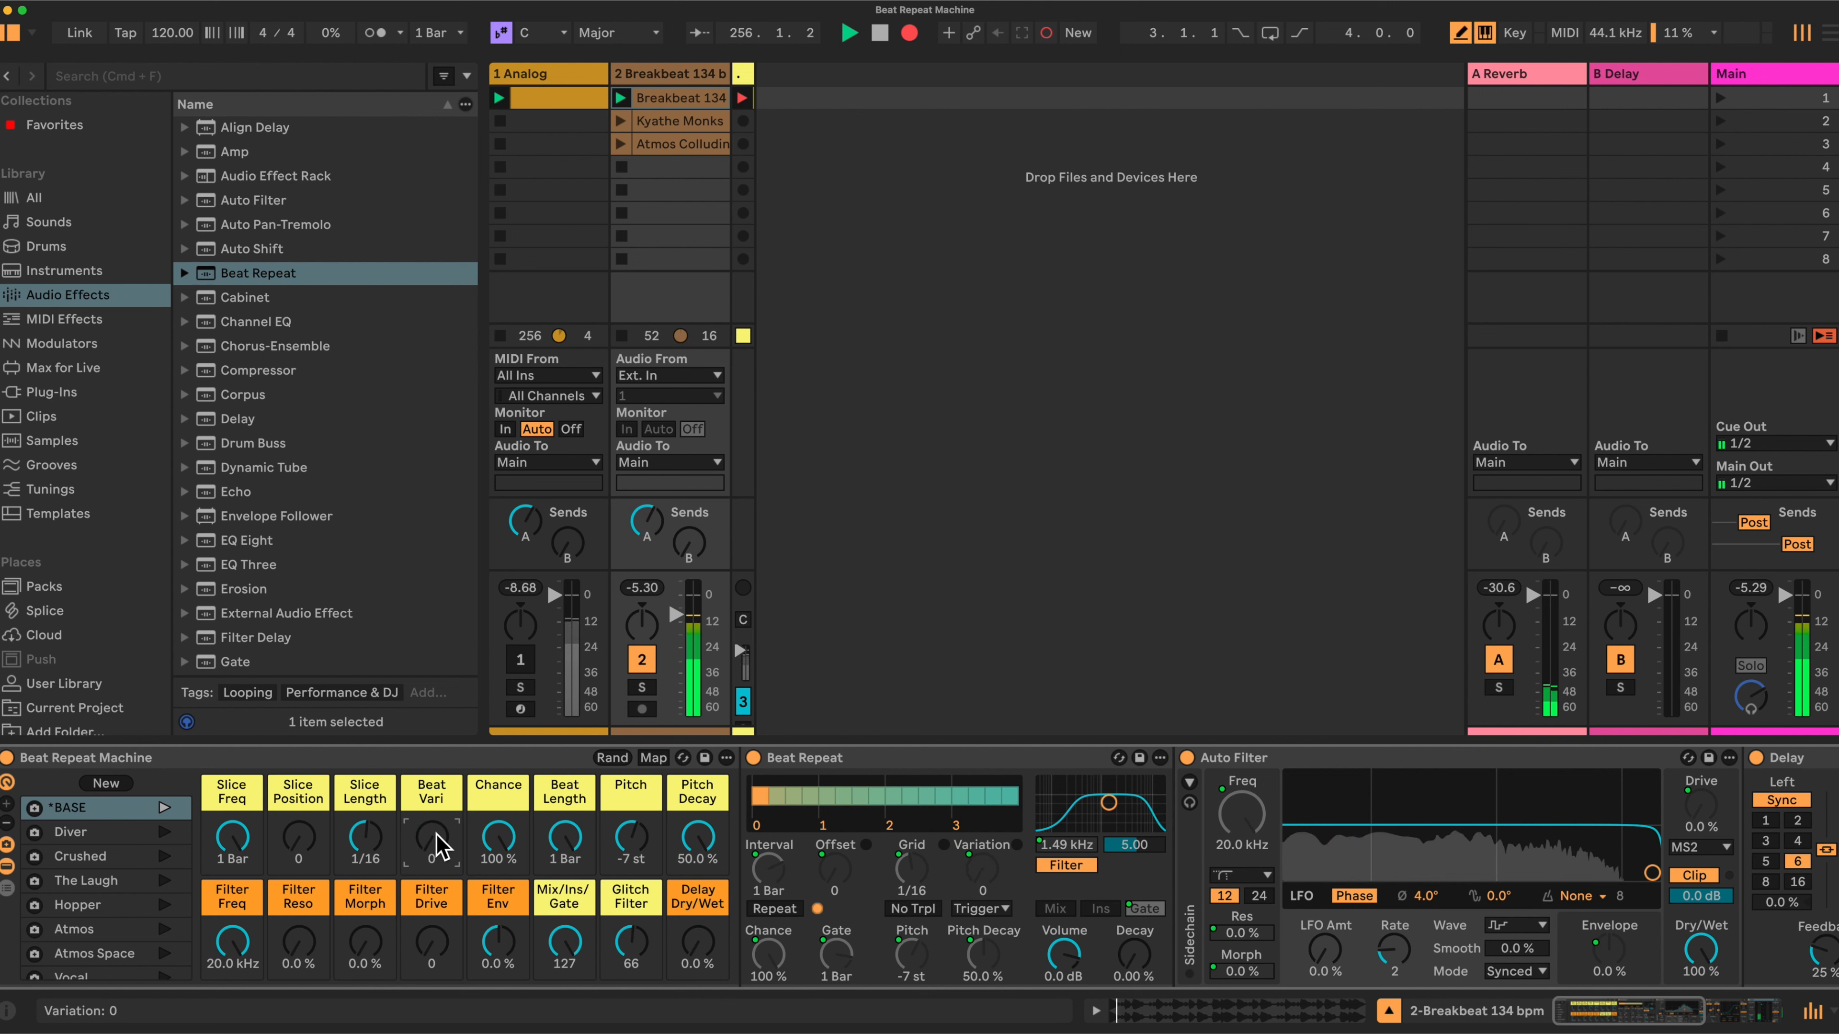
- Tighten the repeats by setting Slice Length to 1/64, Slice Position to 2/16 and Slice Freq to 1/16
{"action": "left_click_drag", "start_coordinate": [364, 840], "coordinate": [363, 857]}
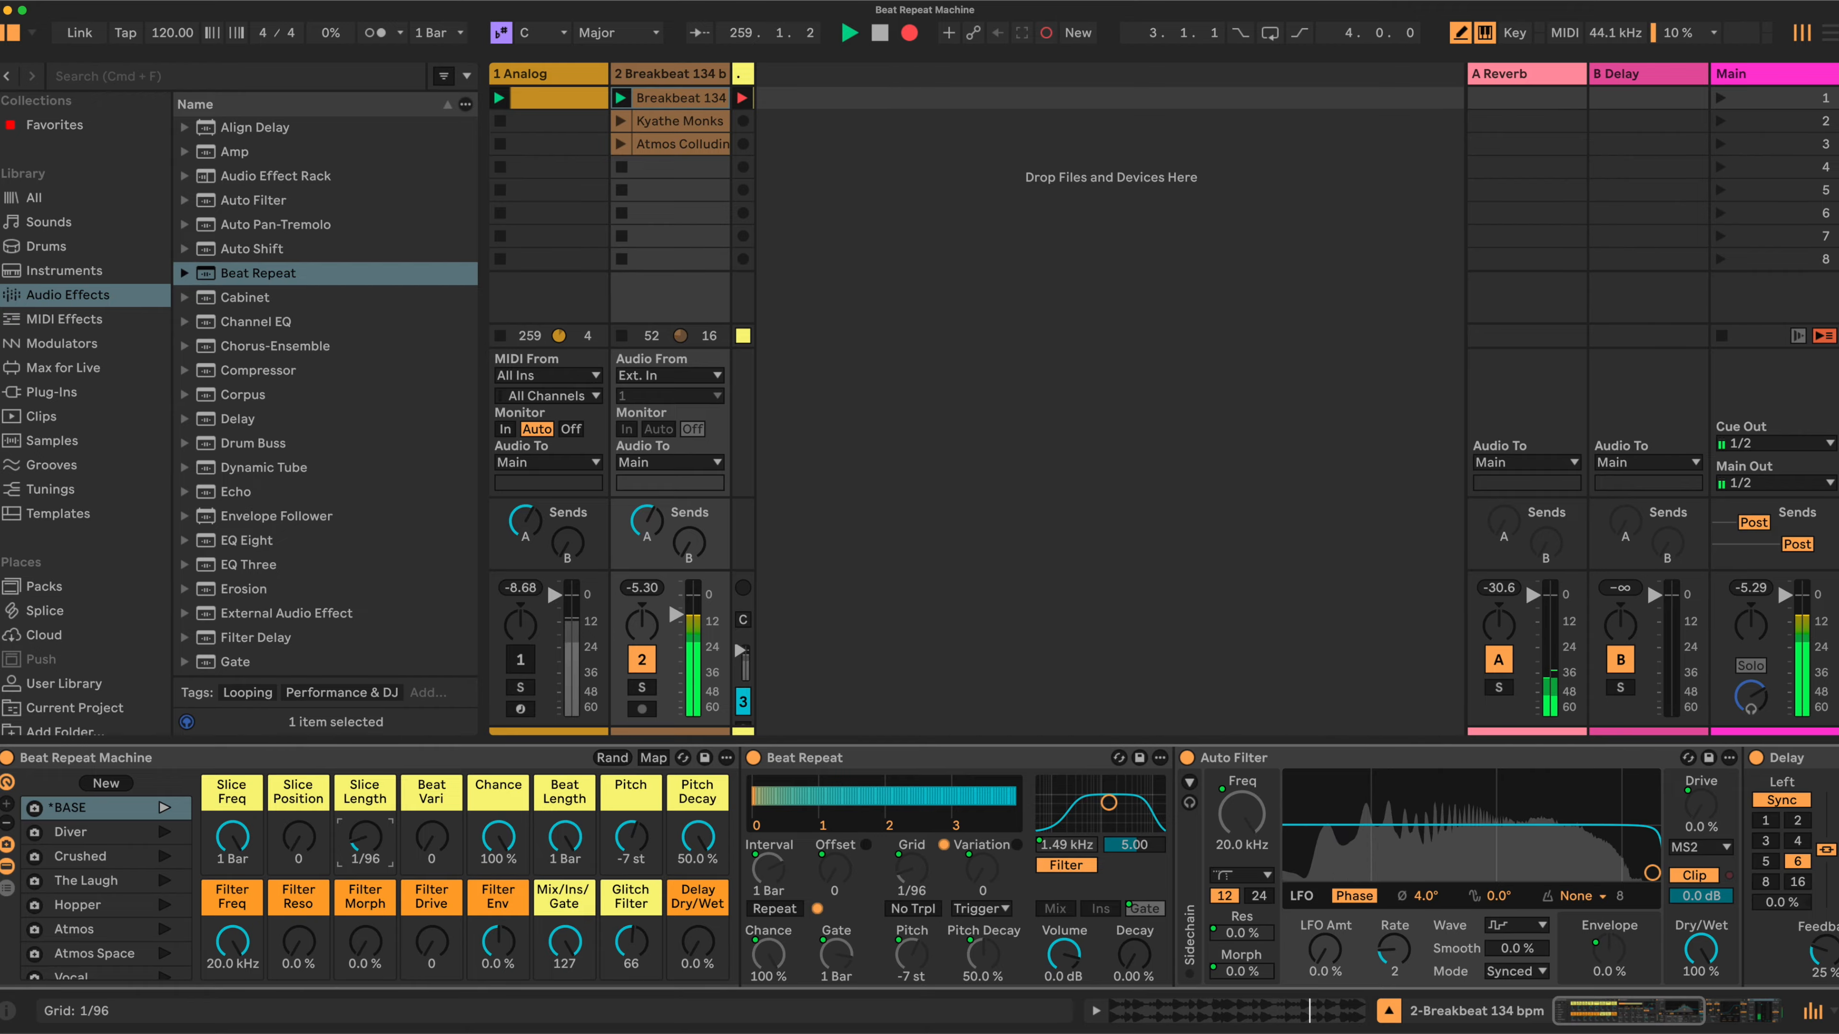
{"action": "left_click_drag", "start_coordinate": [364, 857], "coordinate": [364, 852]}
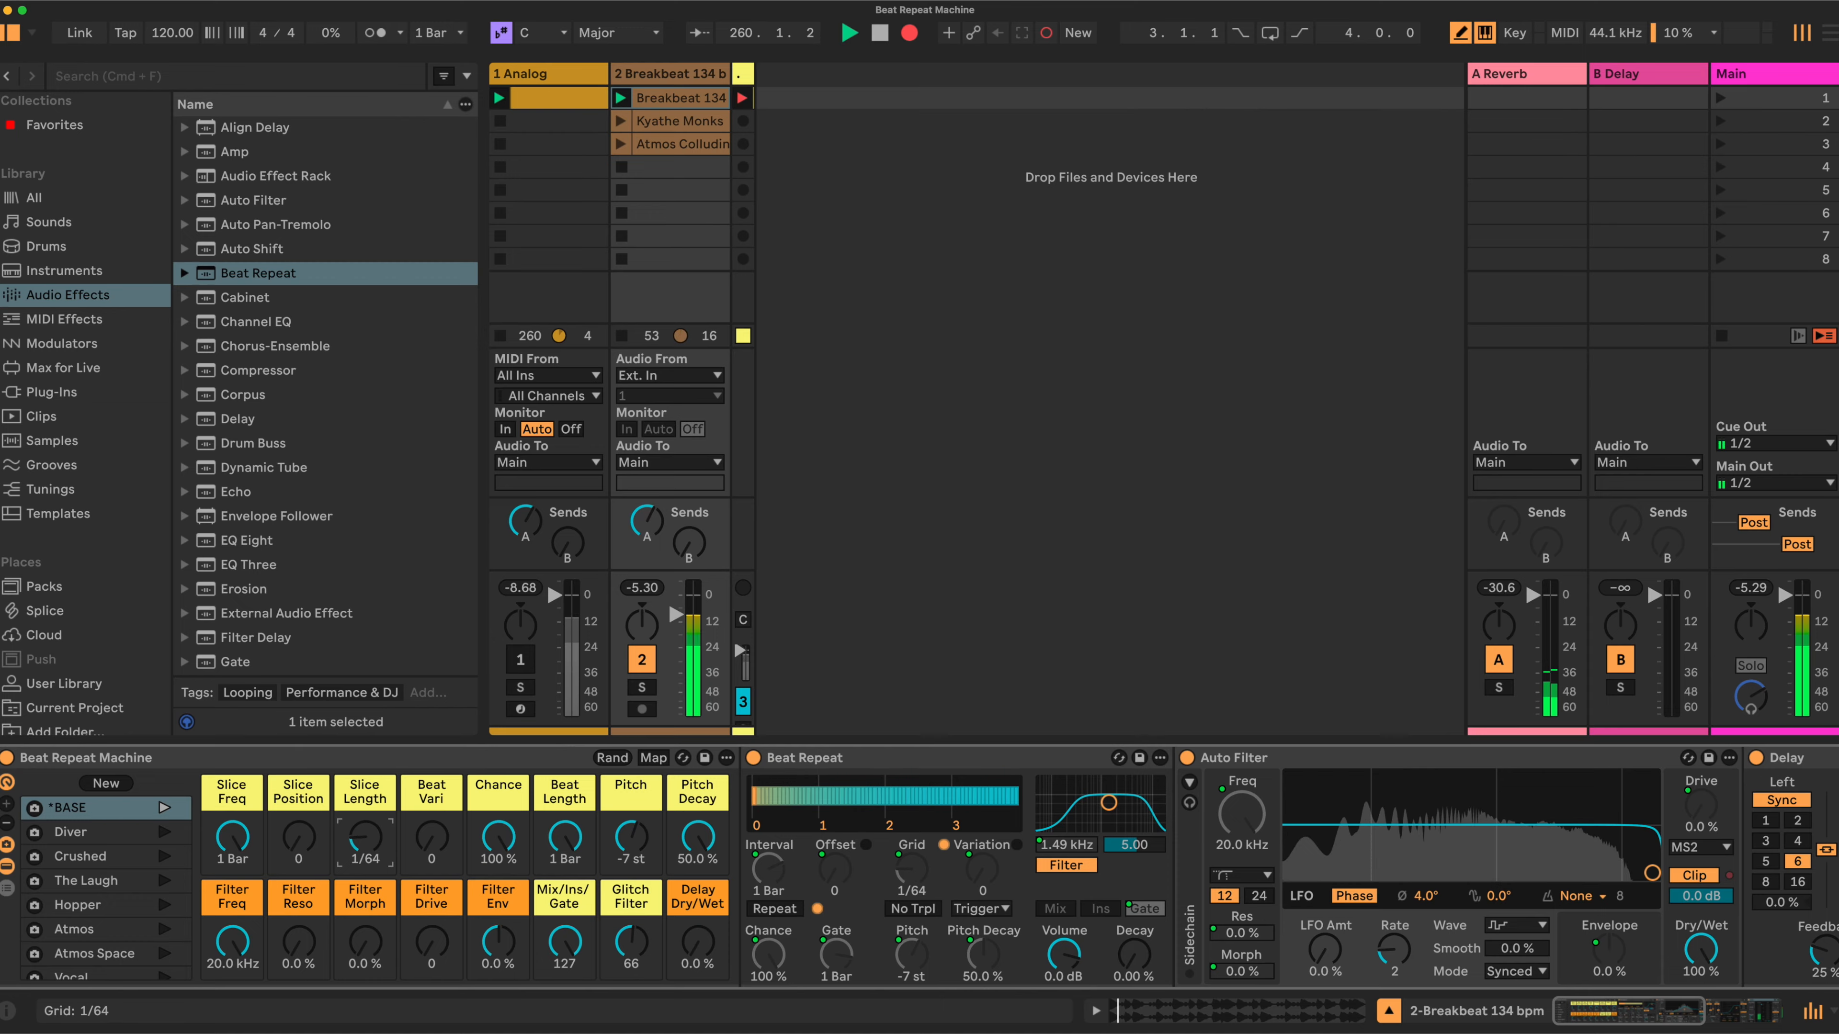
{"action": "left_click_drag", "start_coordinate": [232, 837], "coordinate": [232, 844]}
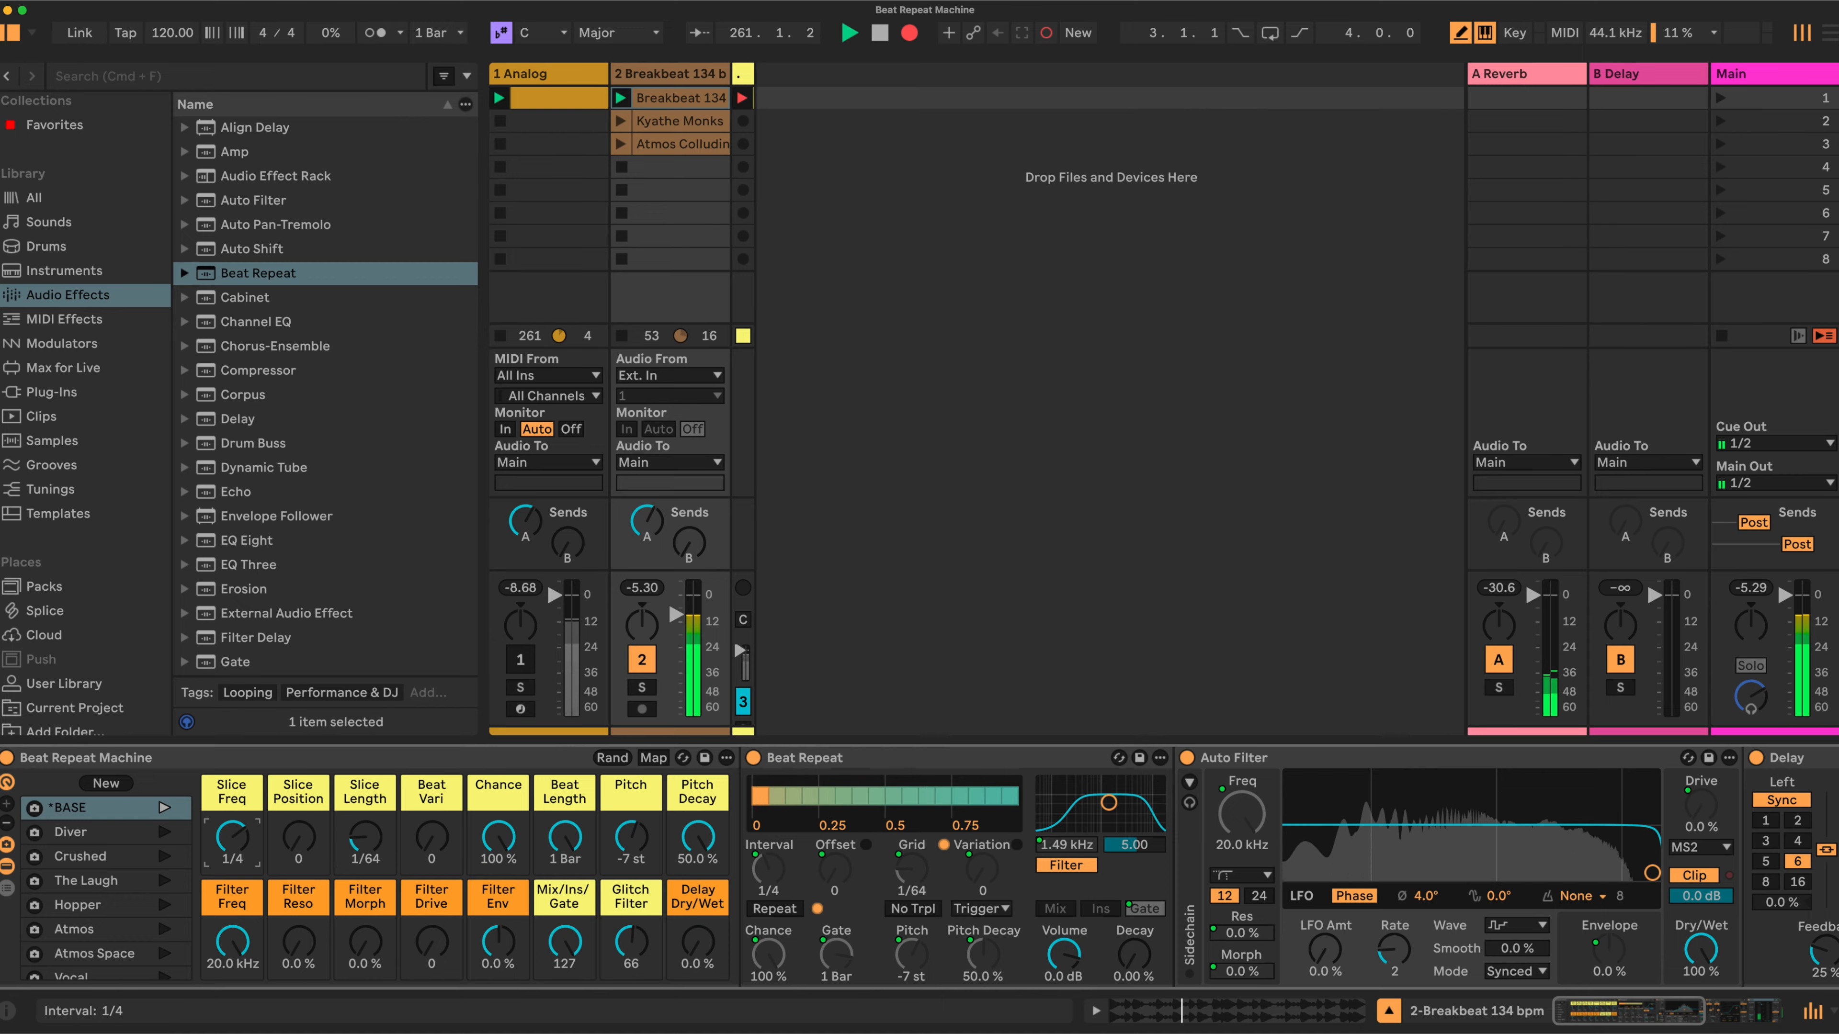
{"action": "left_click_drag", "start_coordinate": [297, 841], "coordinate": [231, 842]}
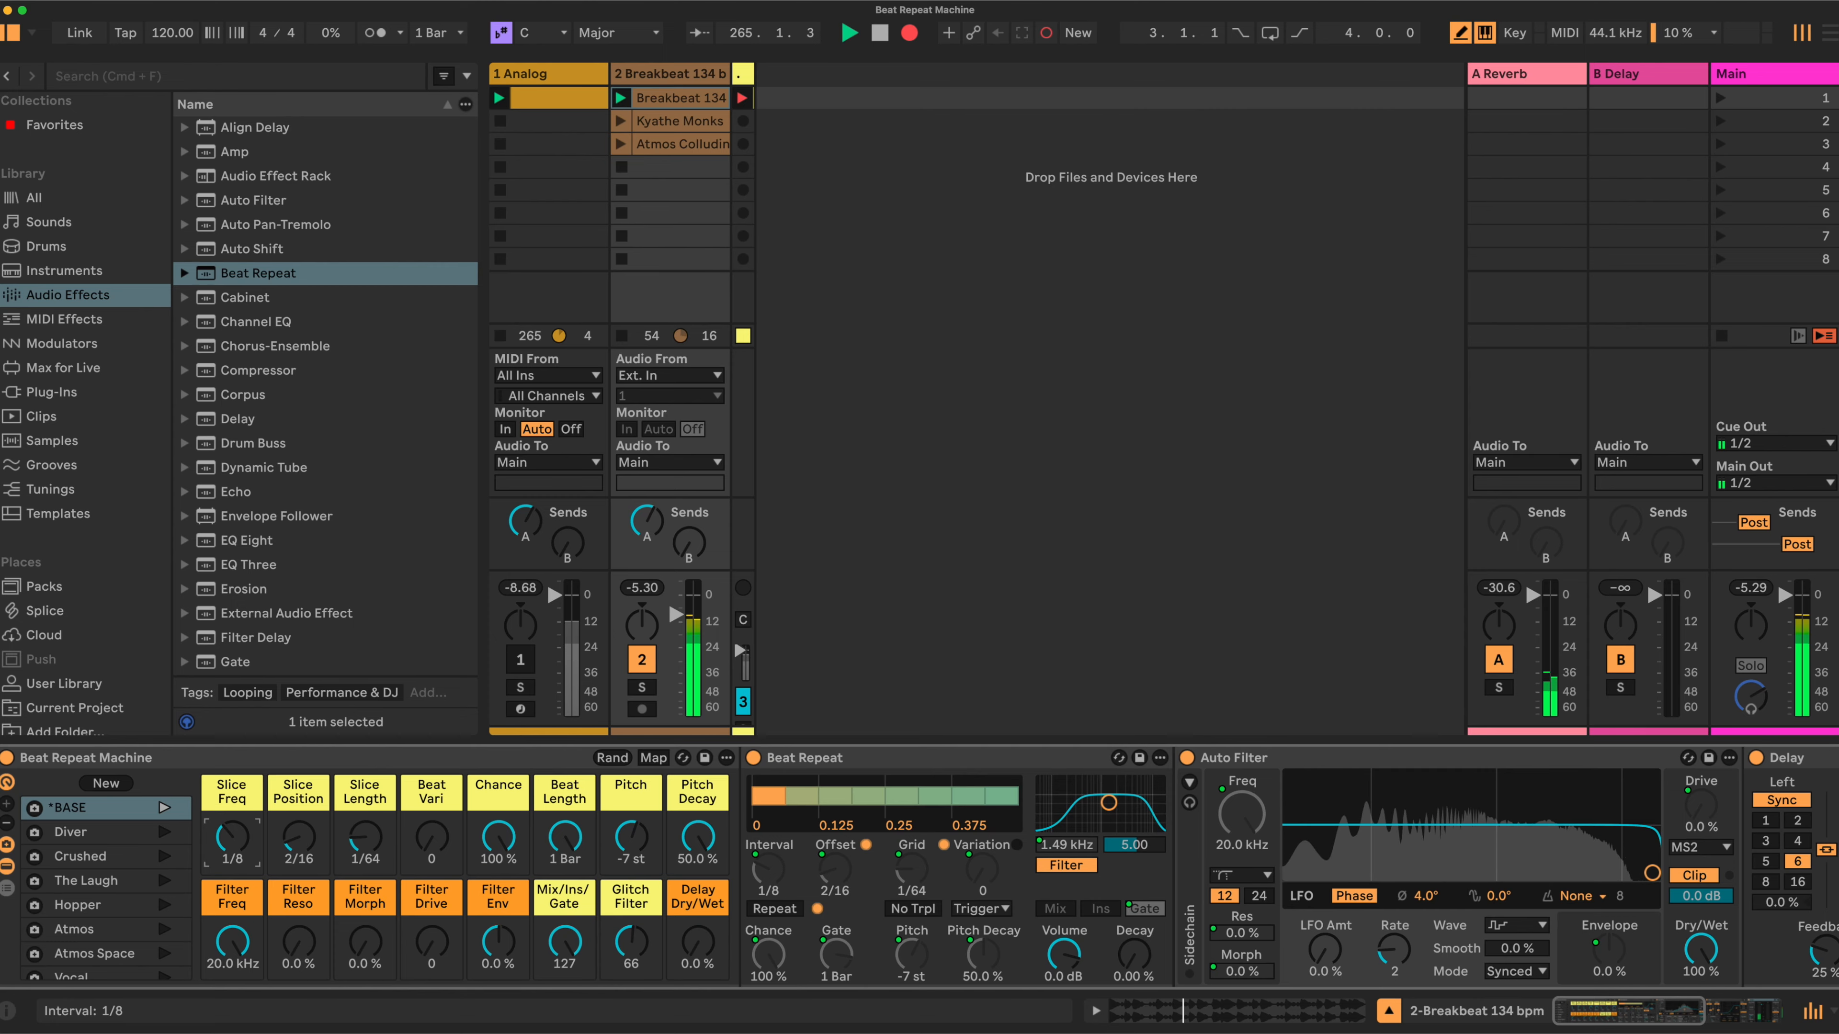
{"action": "left_click_drag", "start_coordinate": [232, 842], "coordinate": [232, 846]}
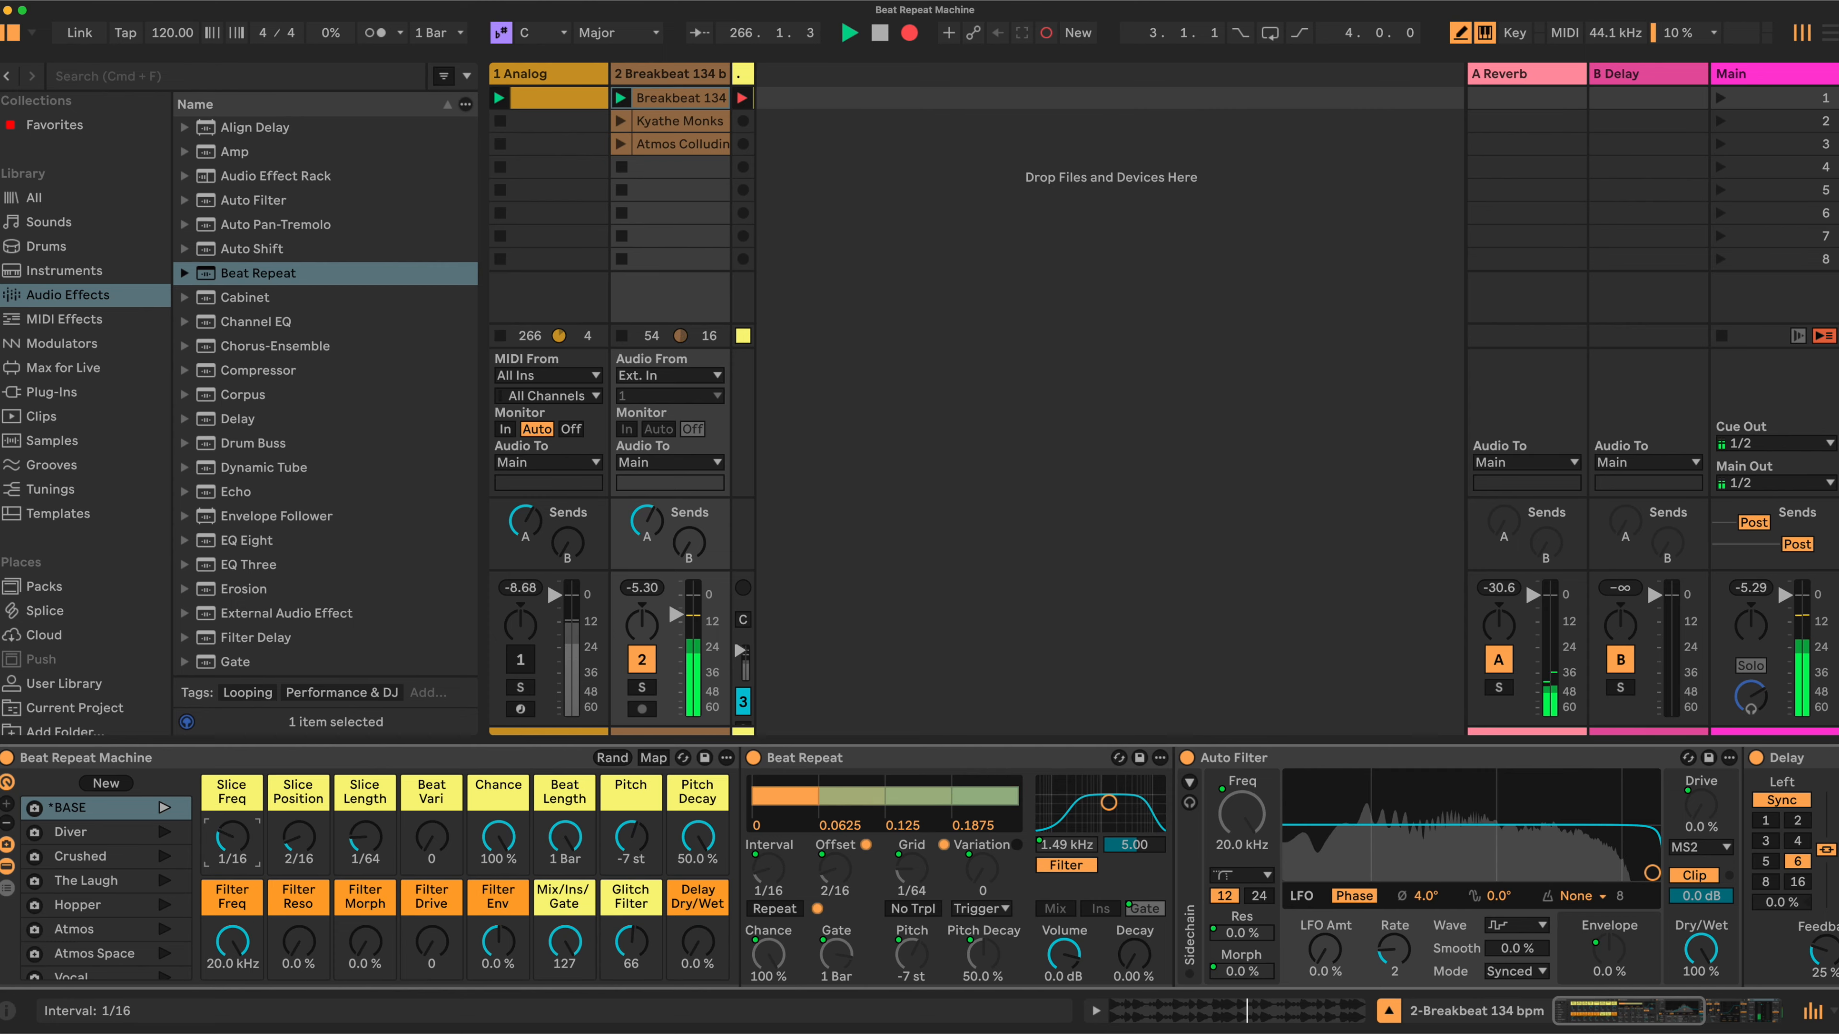
{"action": "left_click", "coordinate": [297, 839]}
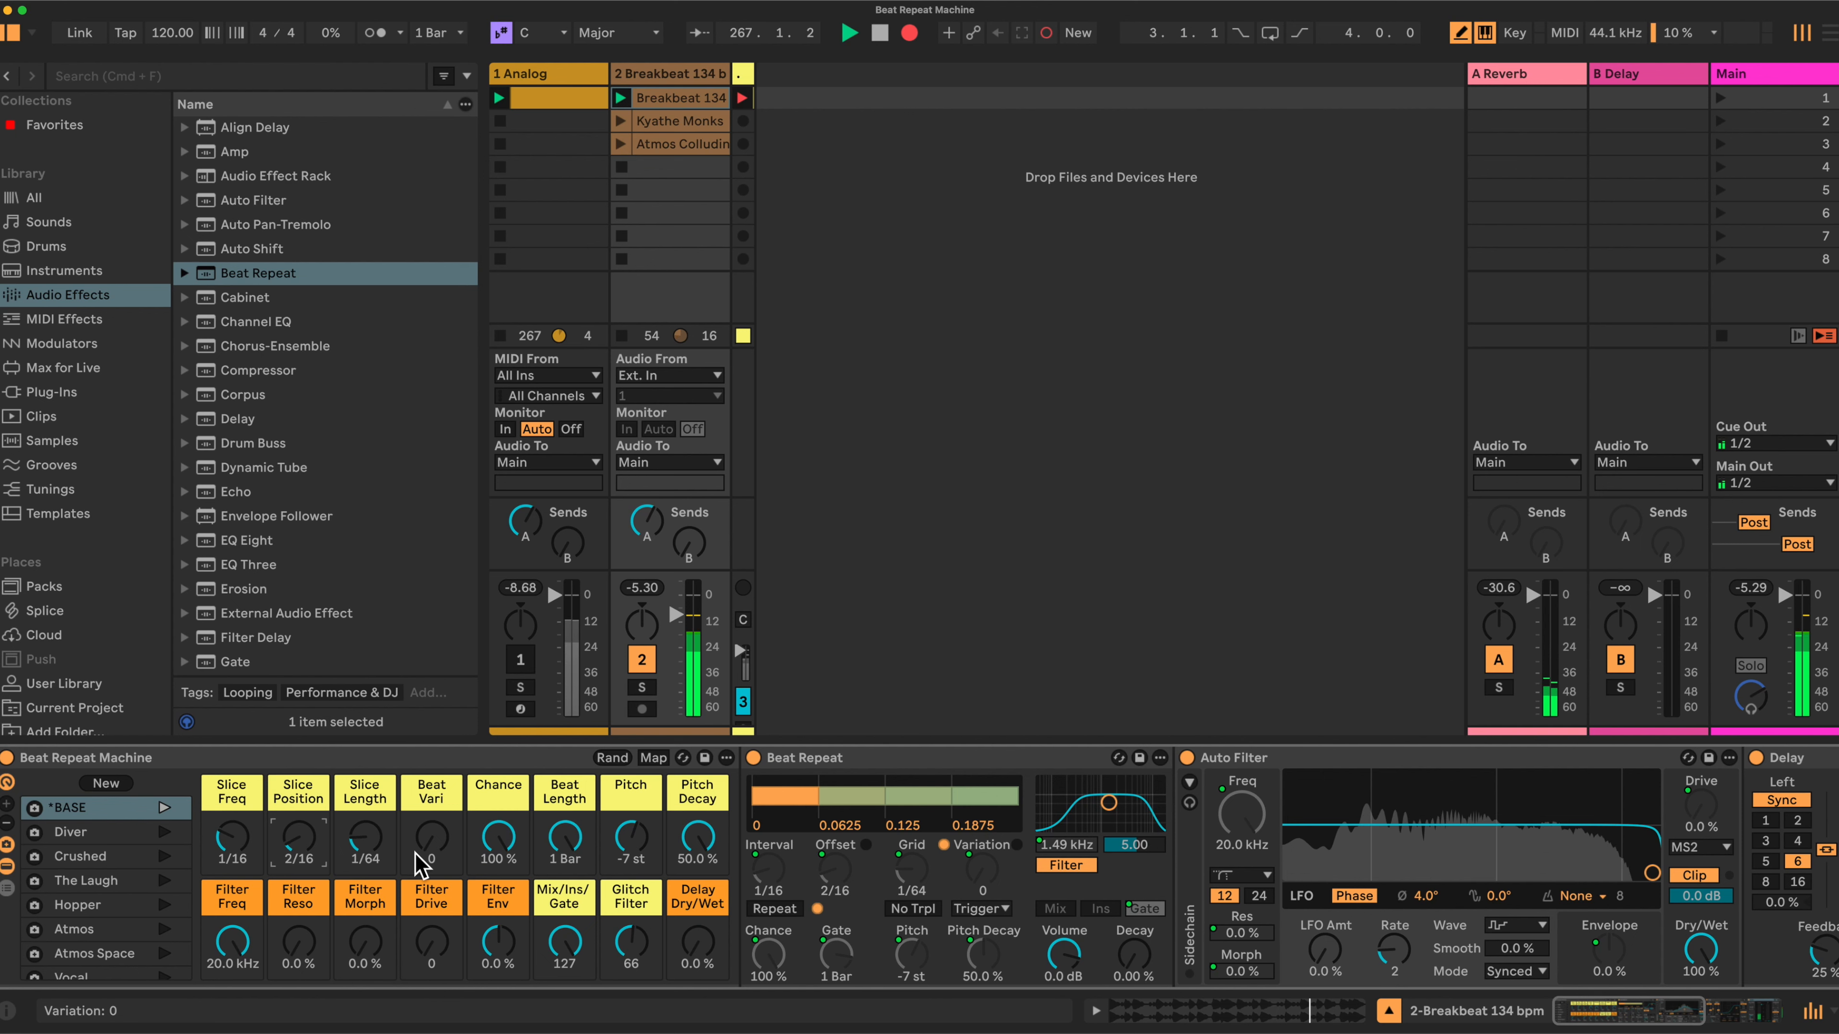
{"action": "mouse_move", "coordinate": [698, 837]}
{"action": "left_mouse_down"}
{"action": "mouse_move", "coordinate": [698, 869]}
{"action": "mouse_move", "coordinate": [706, 843]}
{"action": "left_mouse_up"}
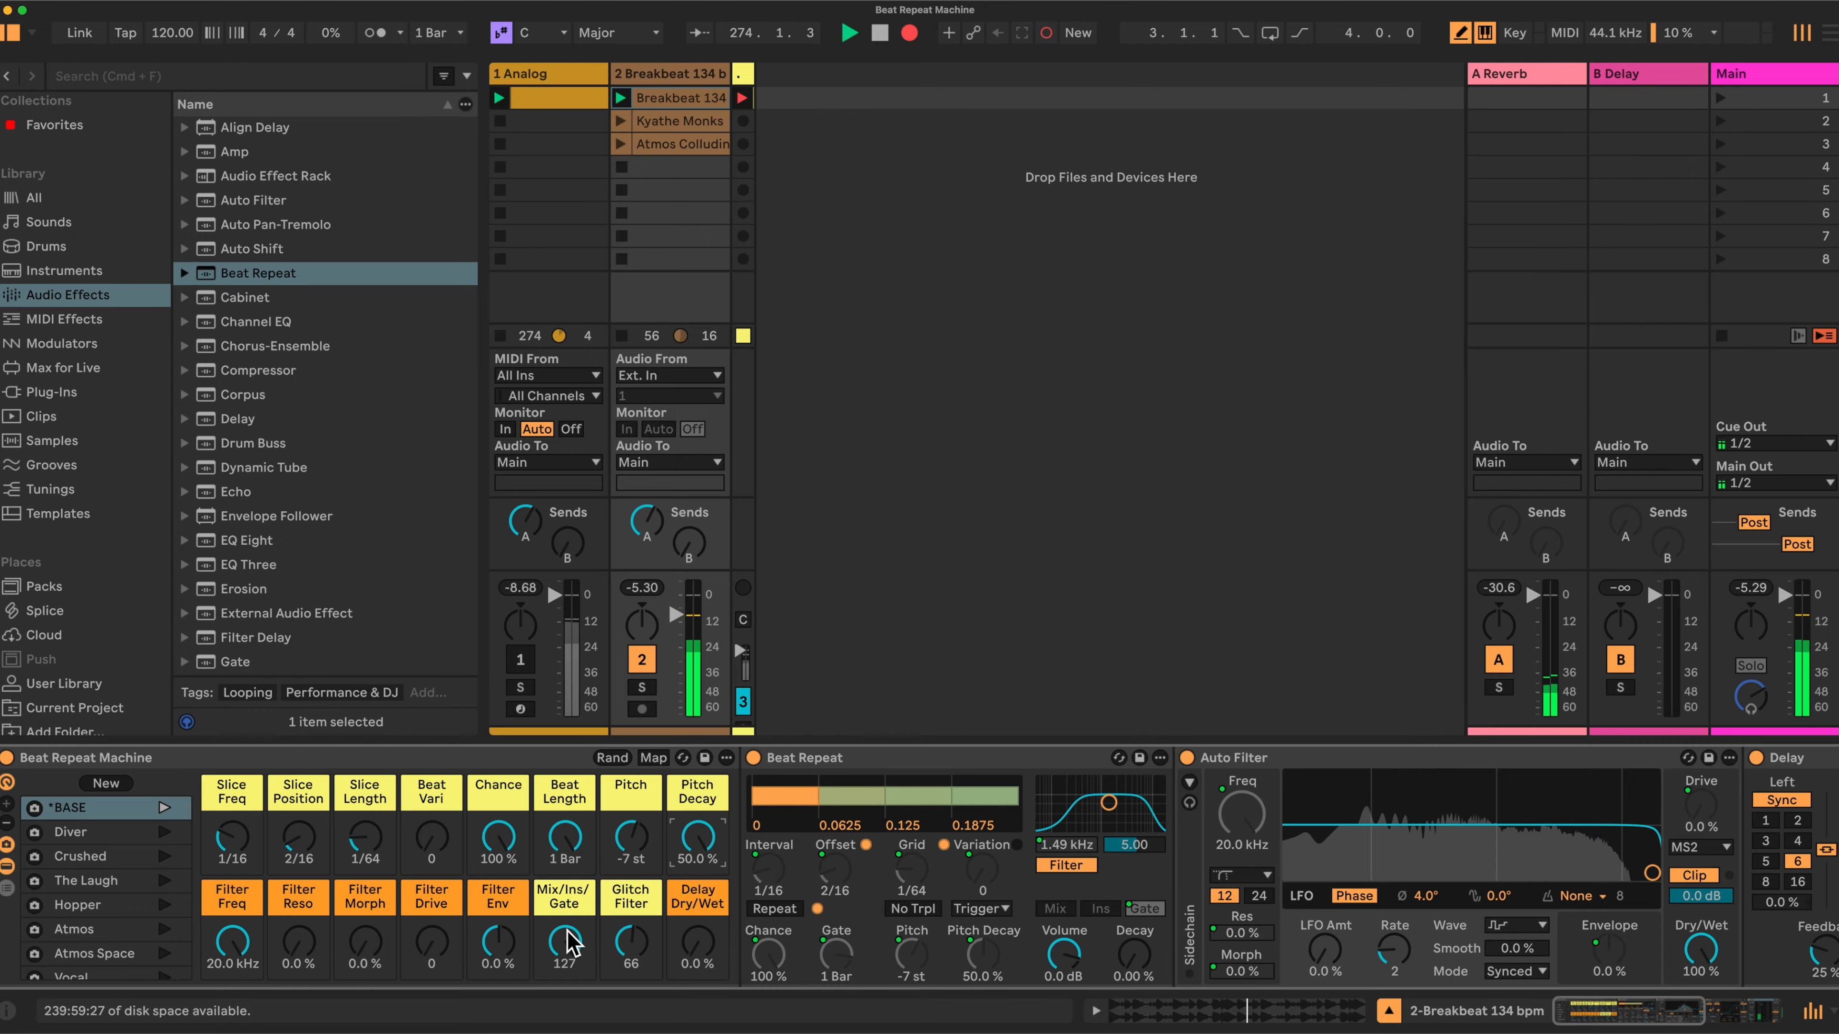
- Lower Mix/Ins/Gate to 1 and compare the Glitch Filter macro at 1 and 116
{"action": "left_click_drag", "start_coordinate": [564, 941], "coordinate": [564, 1014]}
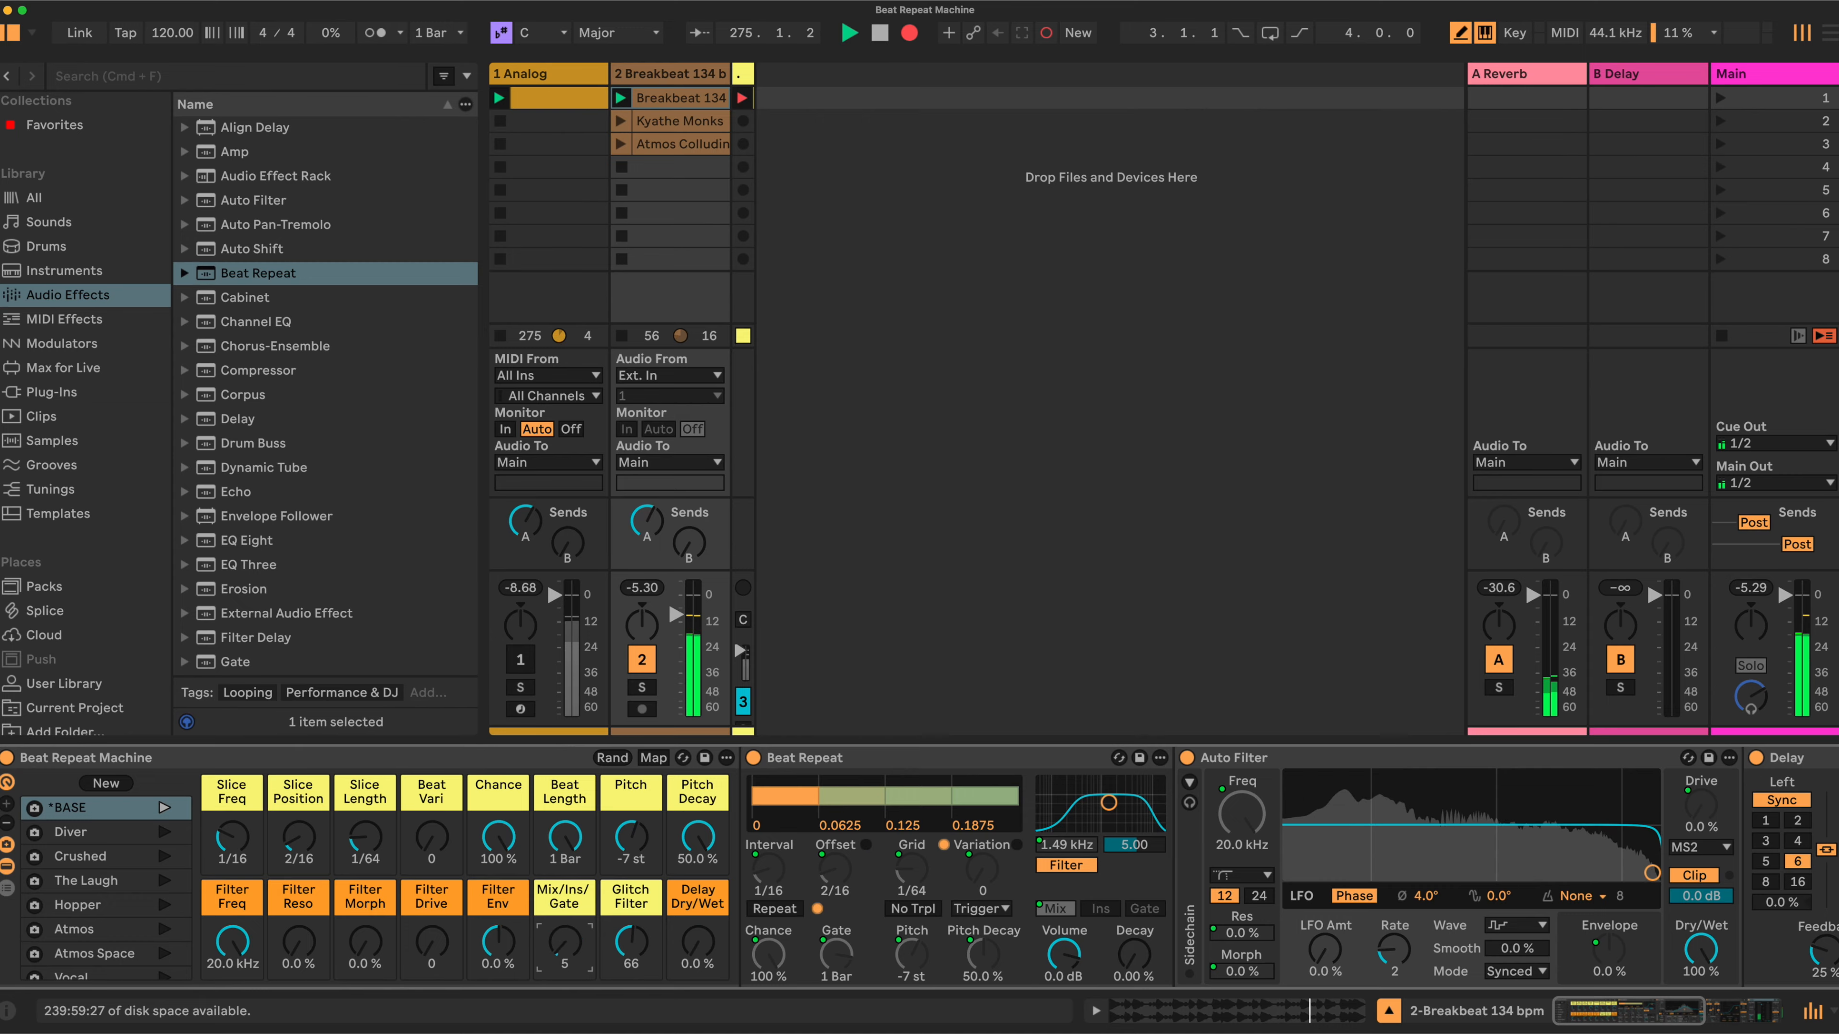
{"action": "left_click_drag", "start_coordinate": [567, 932], "coordinate": [567, 930]}
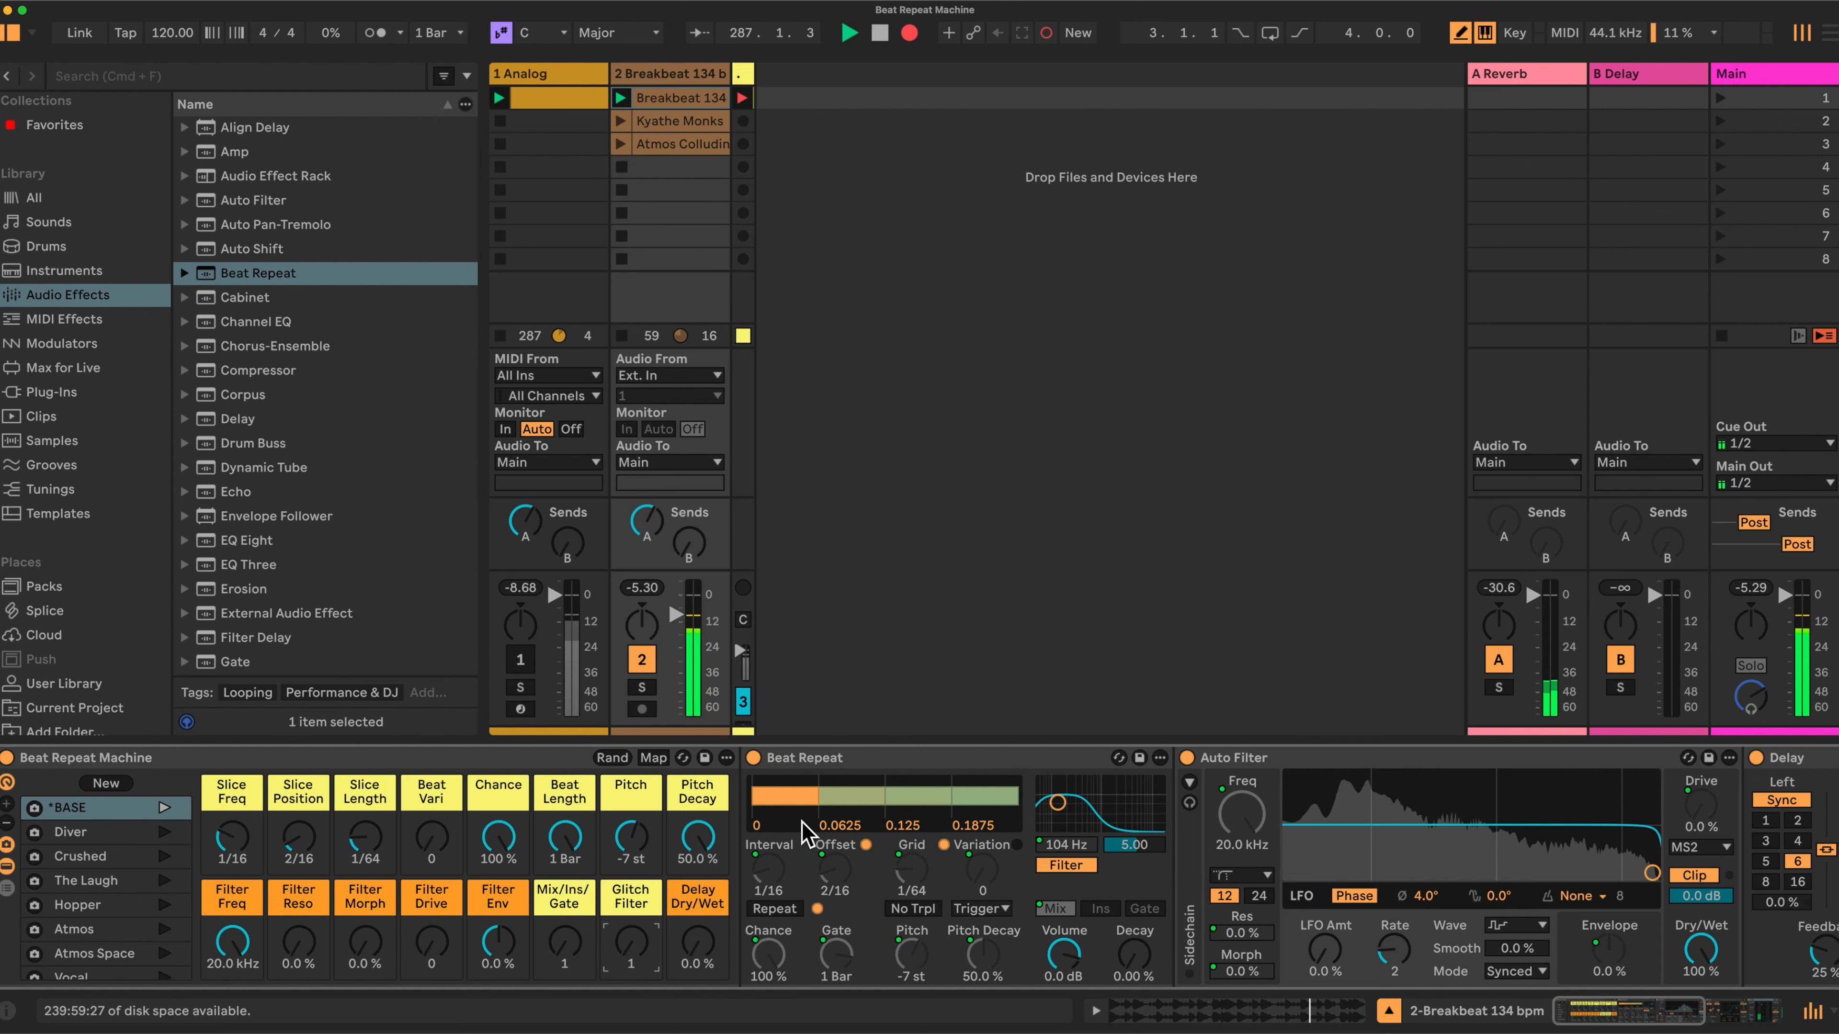
{"action": "left_click_drag", "start_coordinate": [631, 943], "coordinate": [631, 870]}
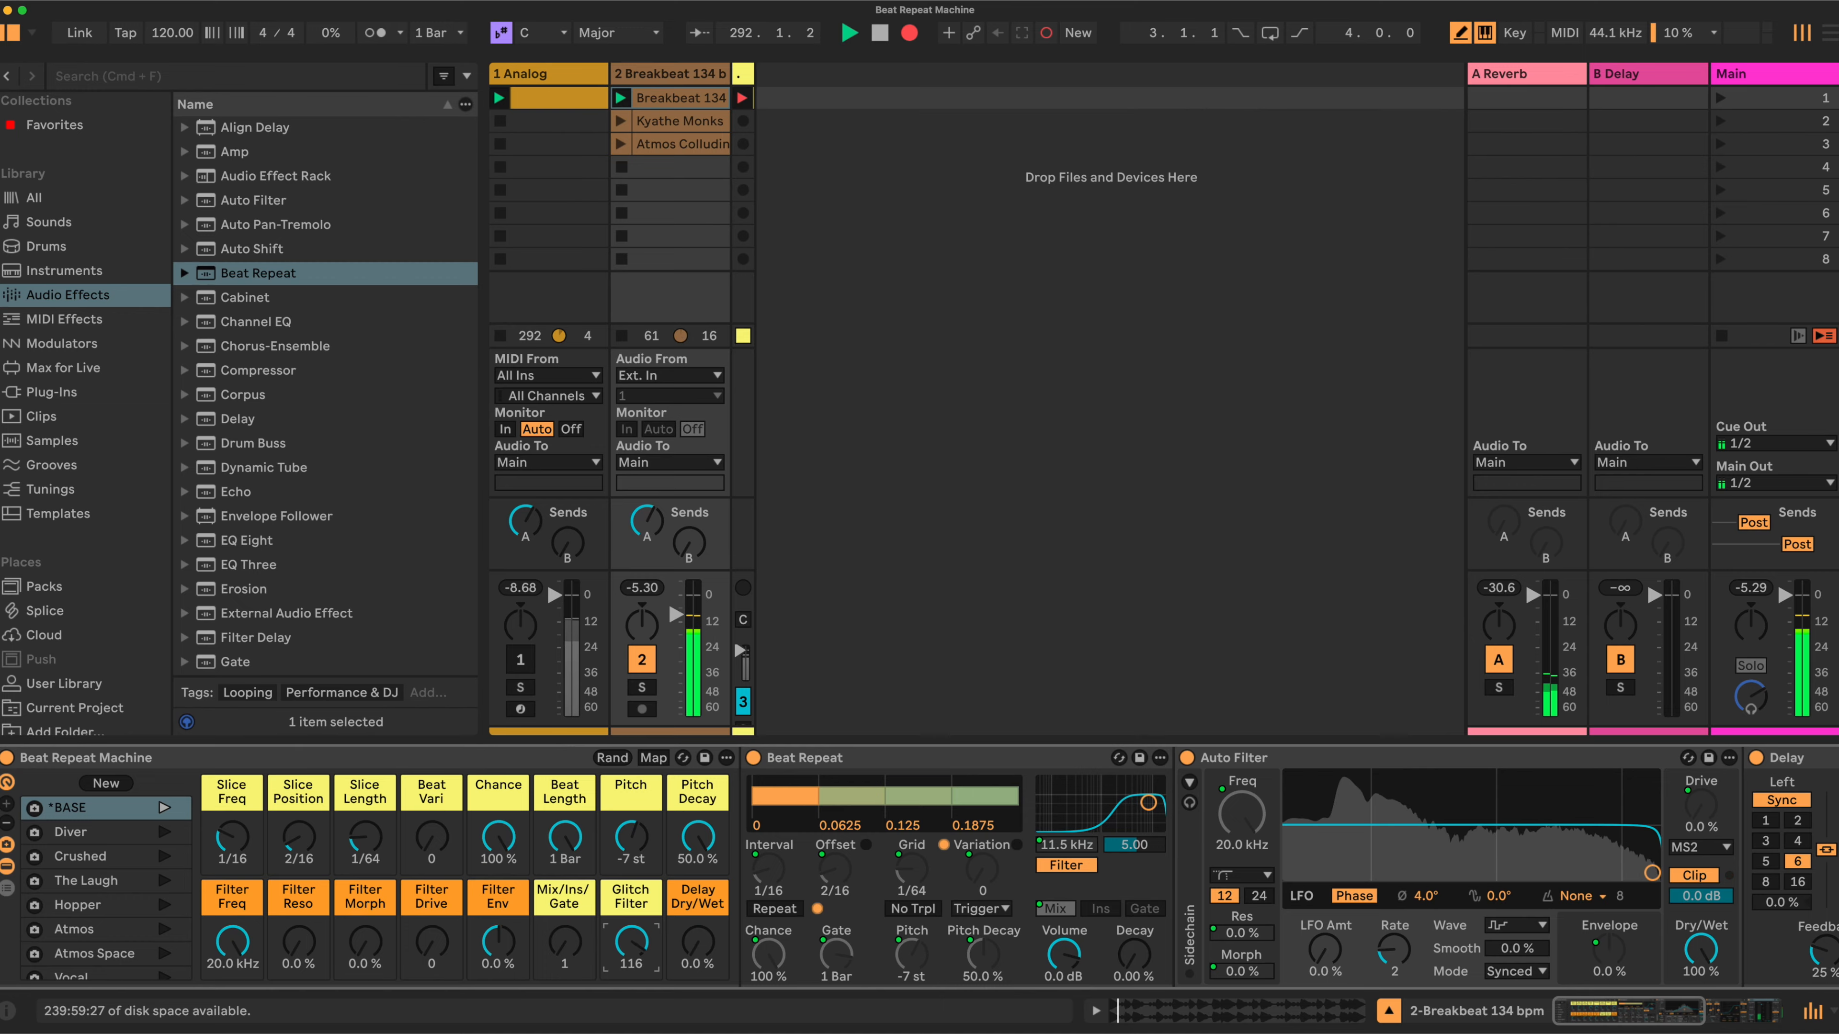
- Move Glitch Filter to 73 and on to 112, and set Delay Dry/Wet to 22%
{"action": "left_click_drag", "start_coordinate": [630, 959], "coordinate": [630, 985]}
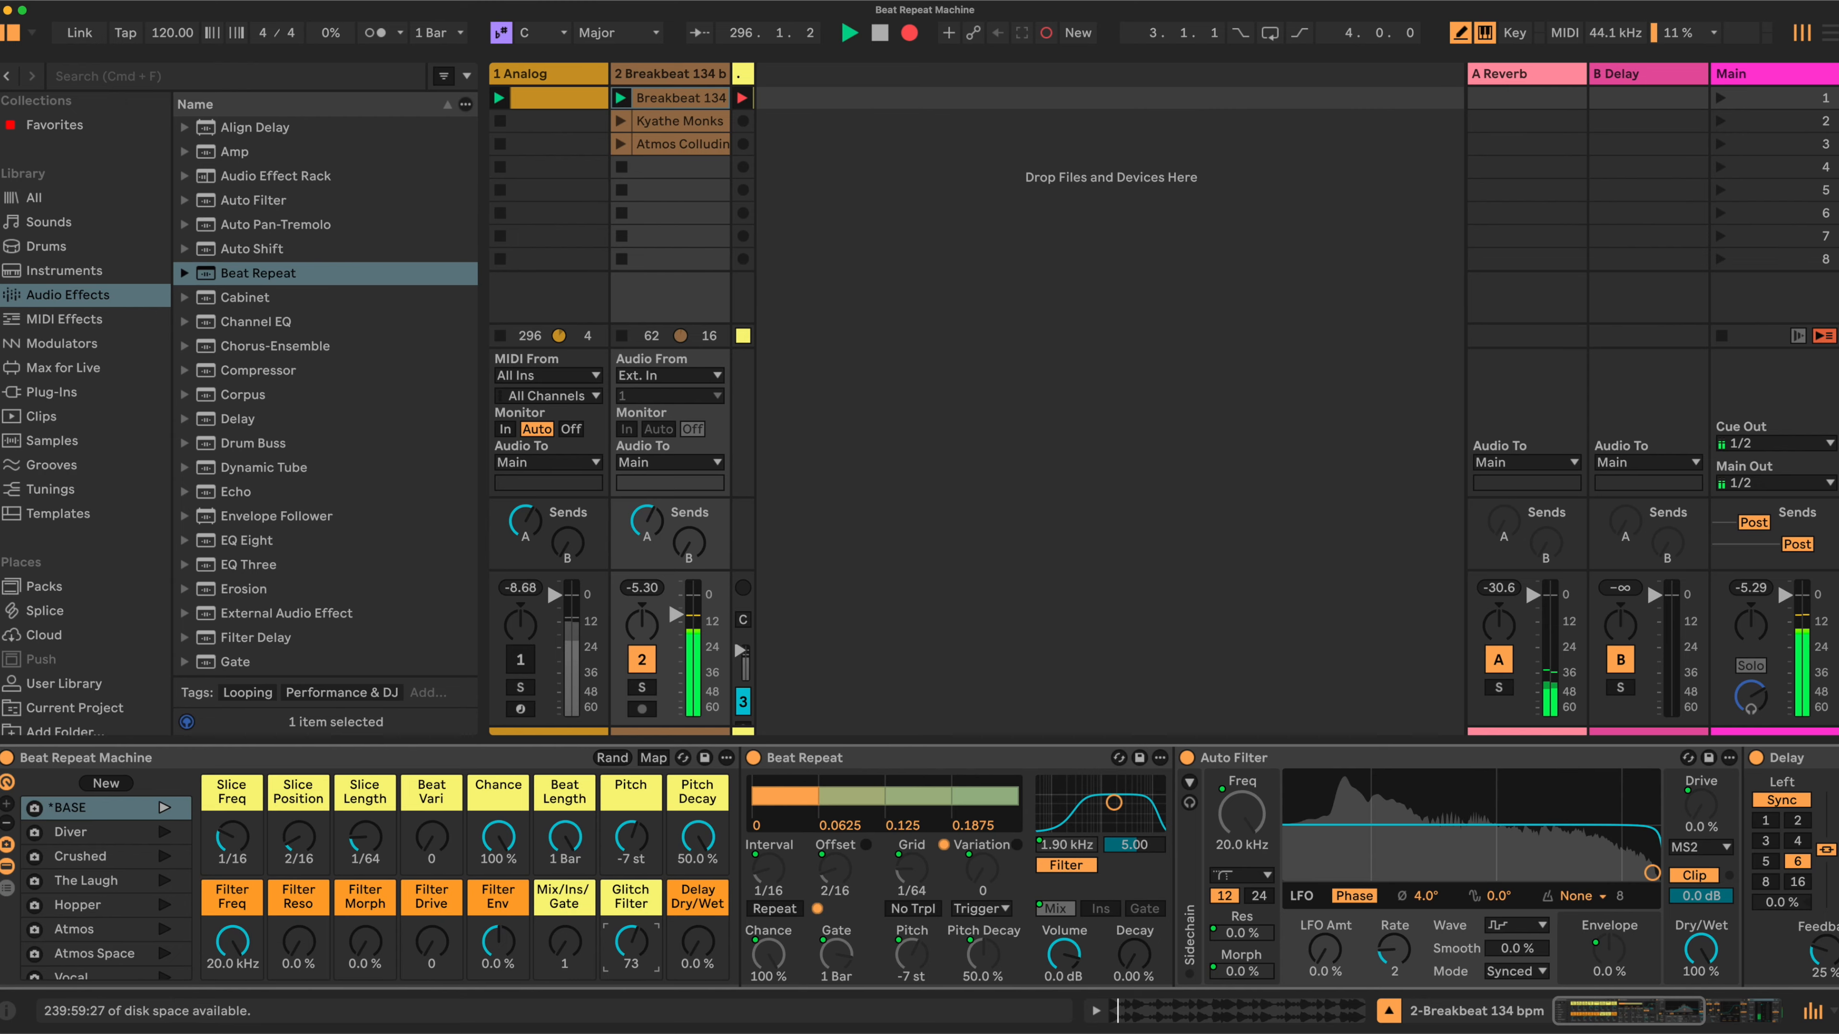
{"action": "mouse_move", "coordinate": [697, 942]}
{"action": "left_mouse_down"}
{"action": "mouse_move", "coordinate": [698, 920]}
{"action": "mouse_move", "coordinate": [630, 934]}
{"action": "mouse_move", "coordinate": [631, 913]}
{"action": "mouse_move", "coordinate": [697, 942]}
{"action": "left_mouse_up"}
{"action": "left_click", "coordinate": [697, 942]}
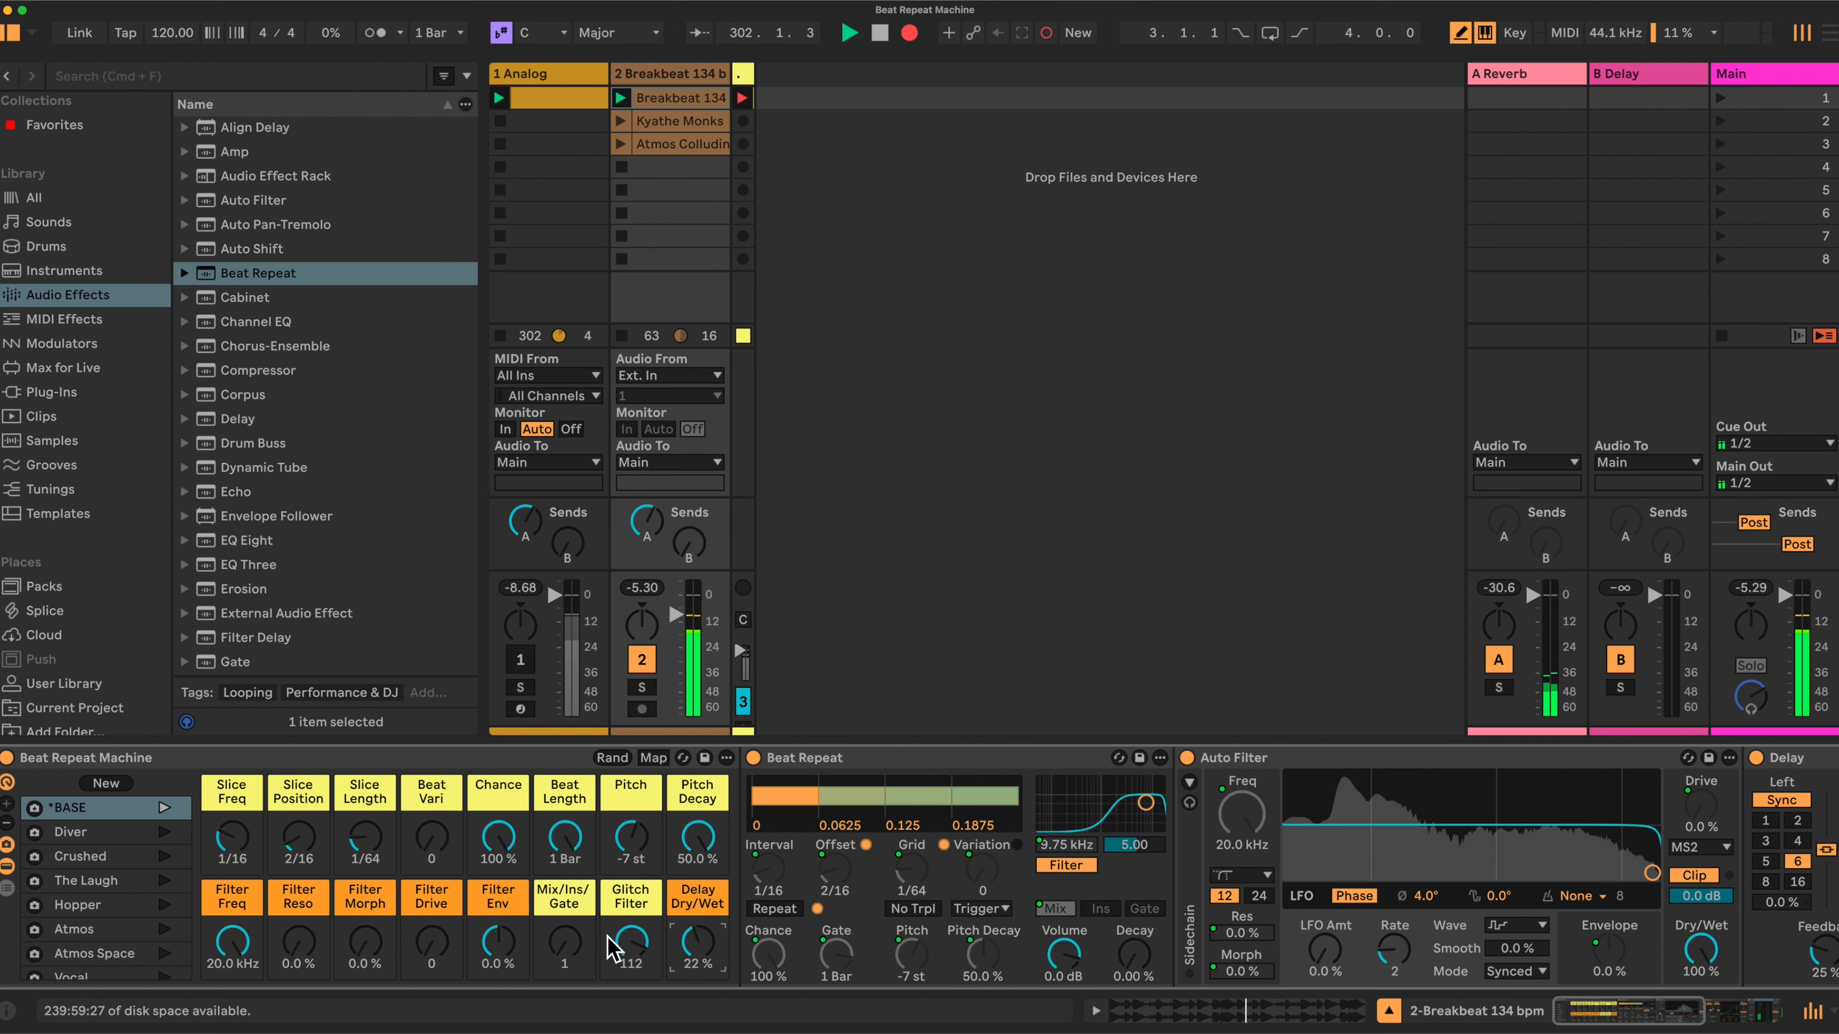
- Raise Mix/Ins/Gate to 127 and lower Glitch Filter through 86 down to 0
{"action": "left_click_drag", "start_coordinate": [564, 942], "coordinate": [564, 898]}
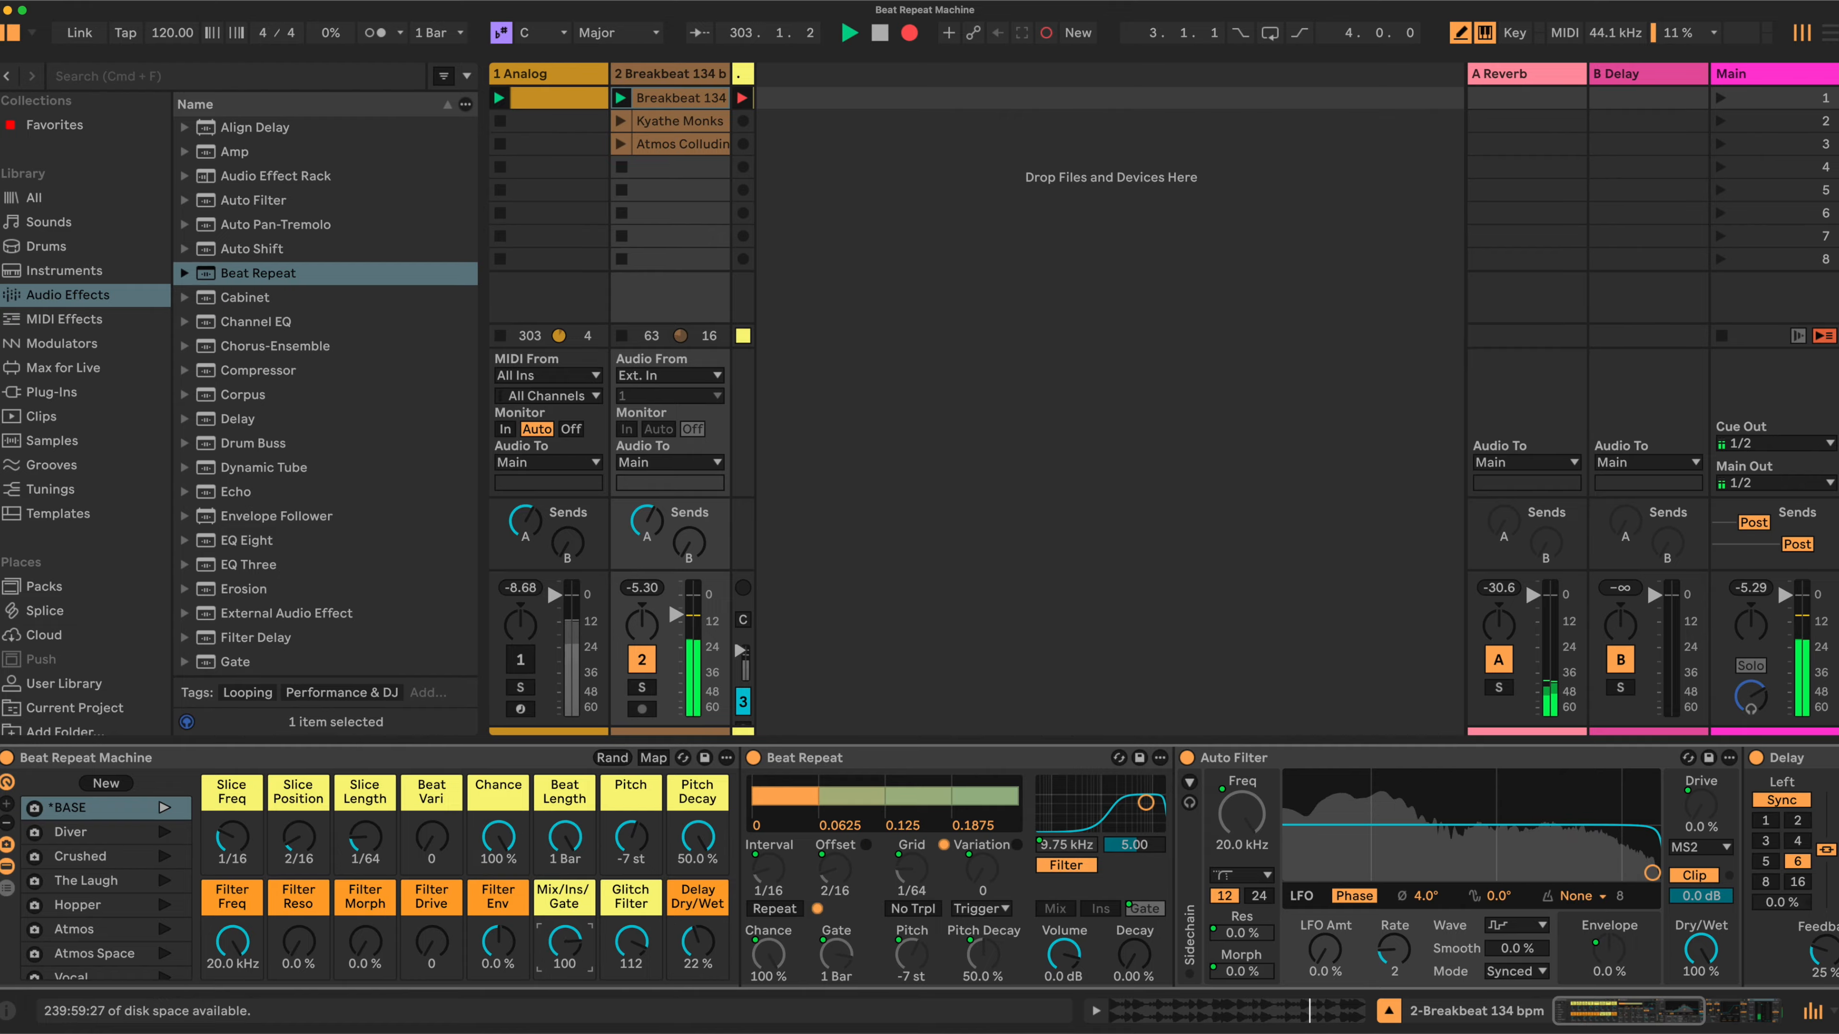
{"action": "mouse_move", "coordinate": [634, 955]}
{"action": "left_mouse_down"}
{"action": "mouse_move", "coordinate": [634, 1028]}
{"action": "mouse_move", "coordinate": [634, 956]}
{"action": "left_mouse_up"}
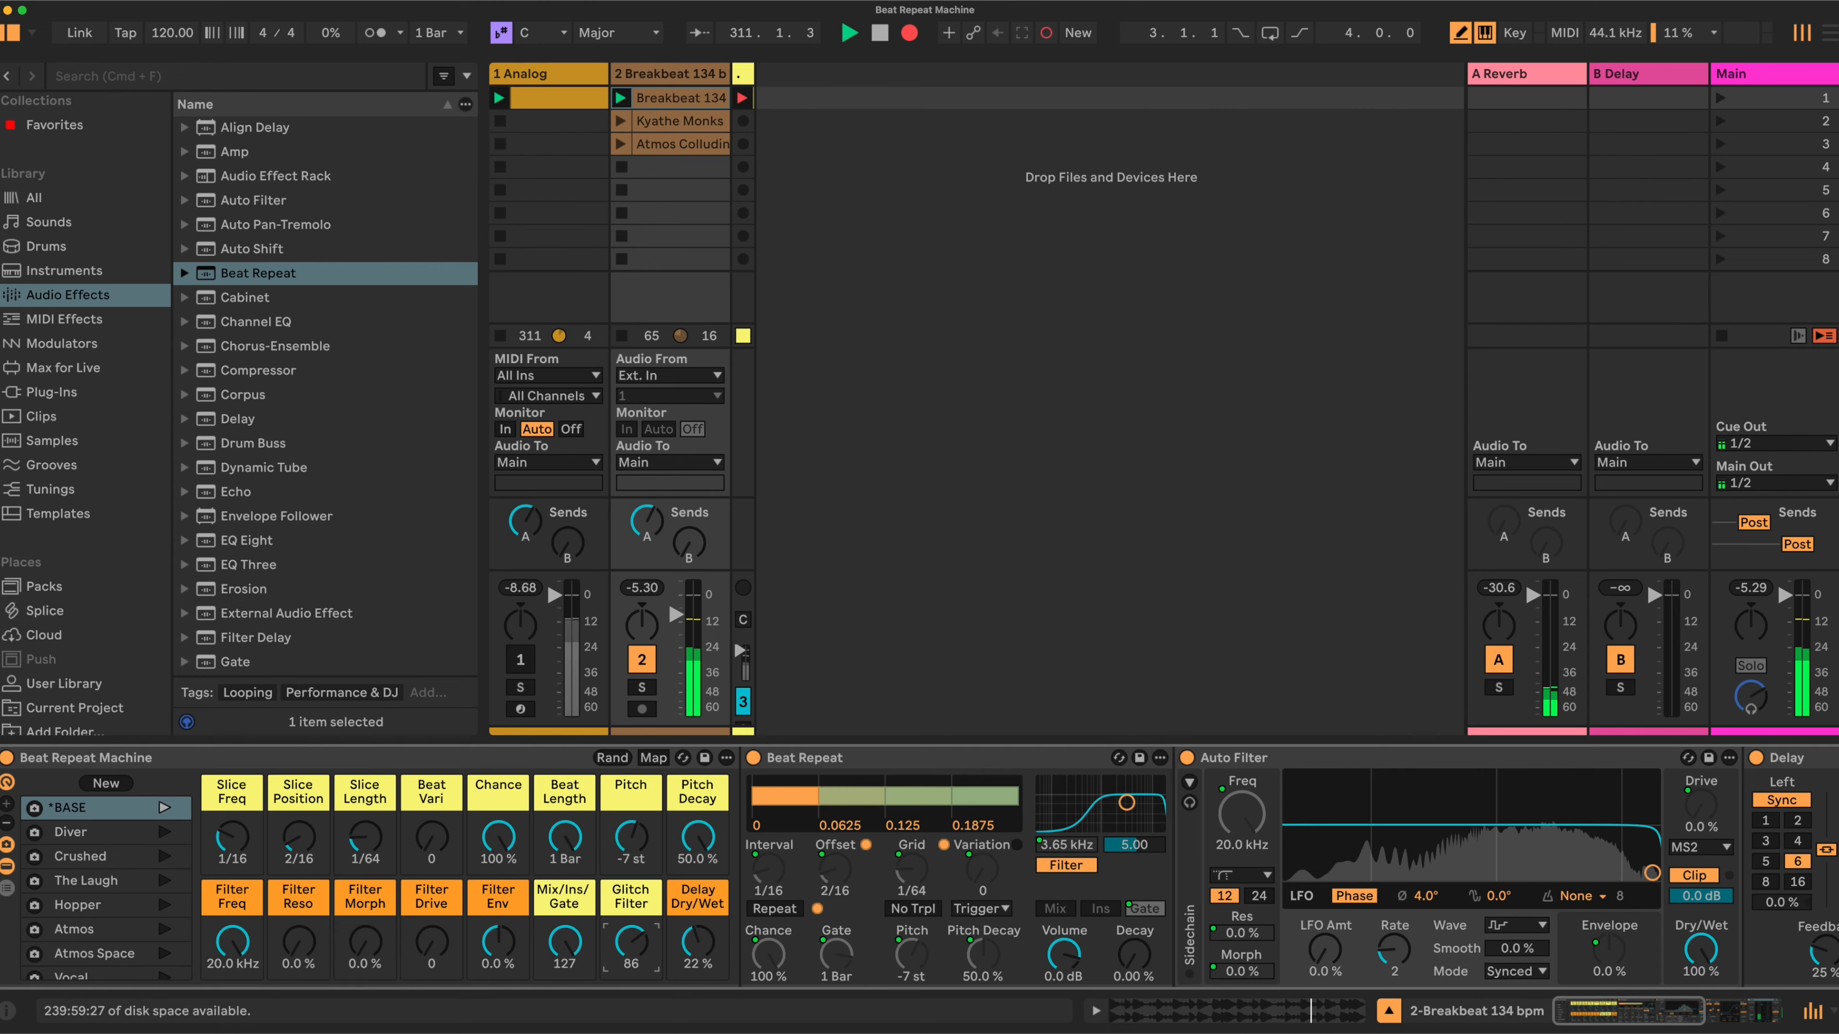
{"action": "left_click_drag", "start_coordinate": [631, 942], "coordinate": [631, 963]}
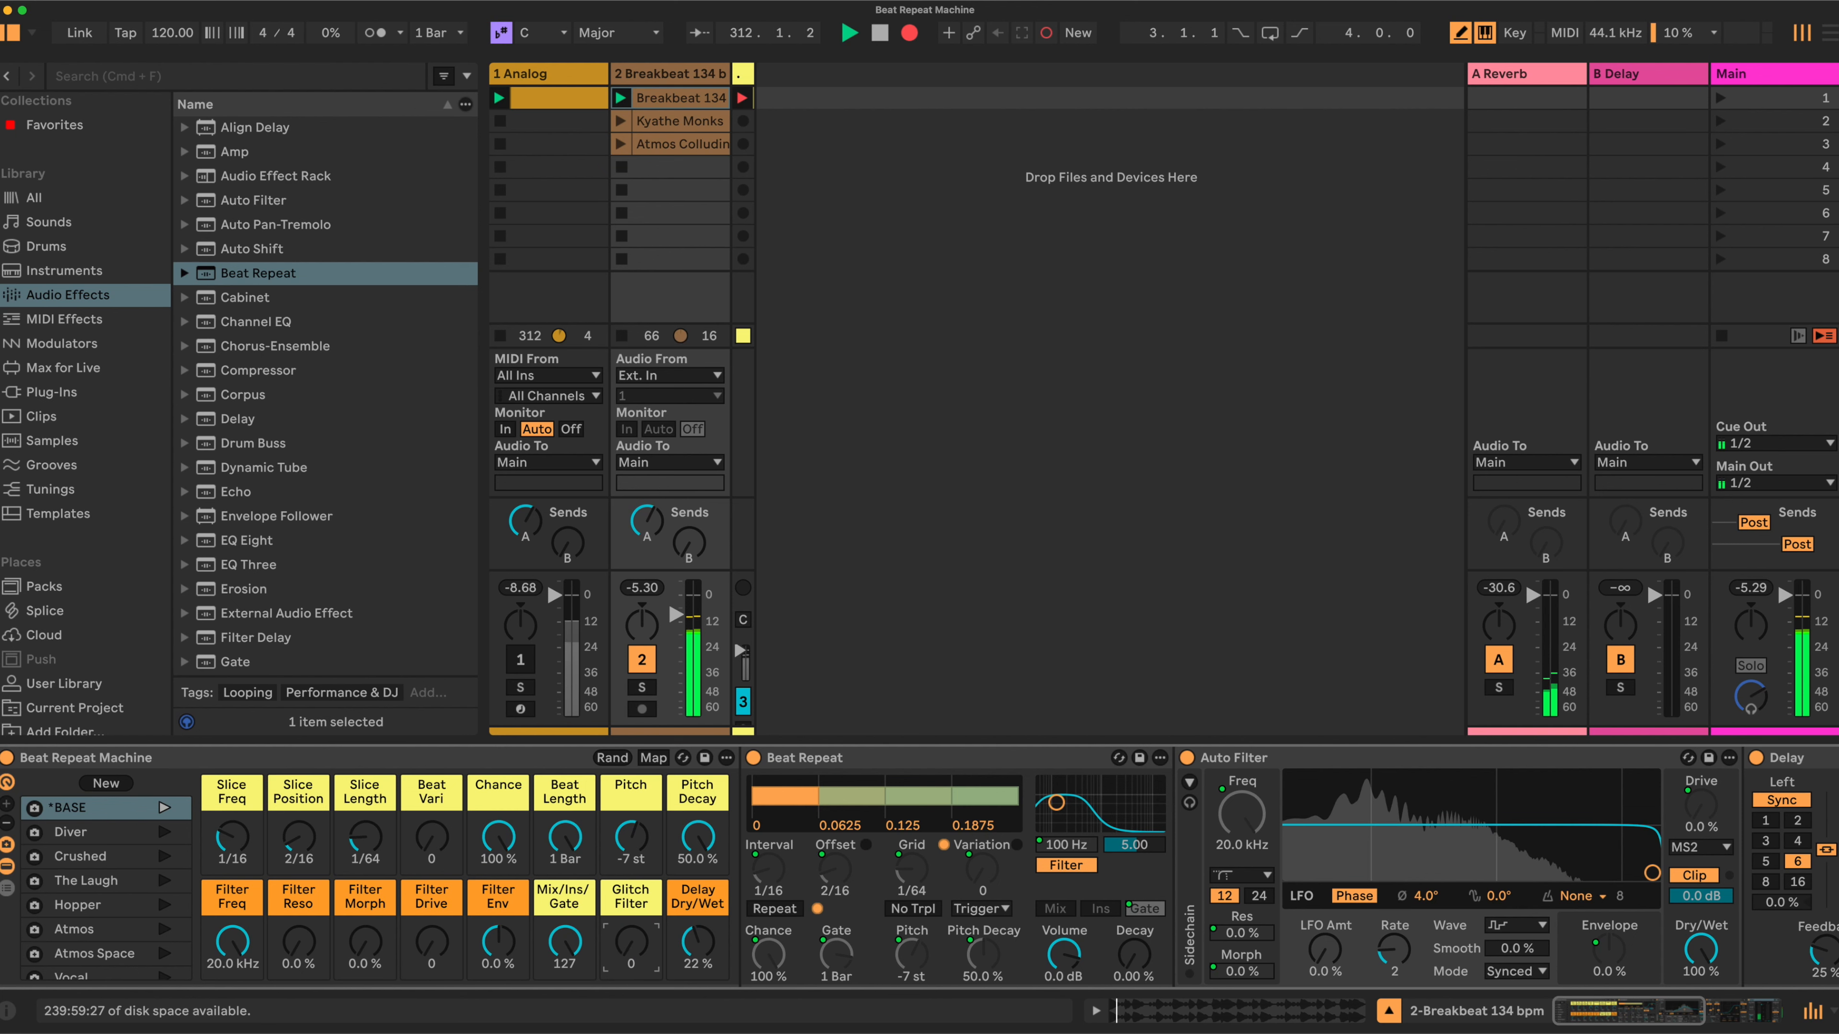
- Set Mix/Ins/Gate to 0, try Glitch Filter at 98 and 84, and reduce Delay Dry/Wet to 17%
{"action": "mouse_move", "coordinate": [630, 945]}
{"action": "left_mouse_down"}
{"action": "mouse_move", "coordinate": [564, 974]}
{"action": "mouse_move", "coordinate": [631, 961]}
{"action": "left_mouse_up"}
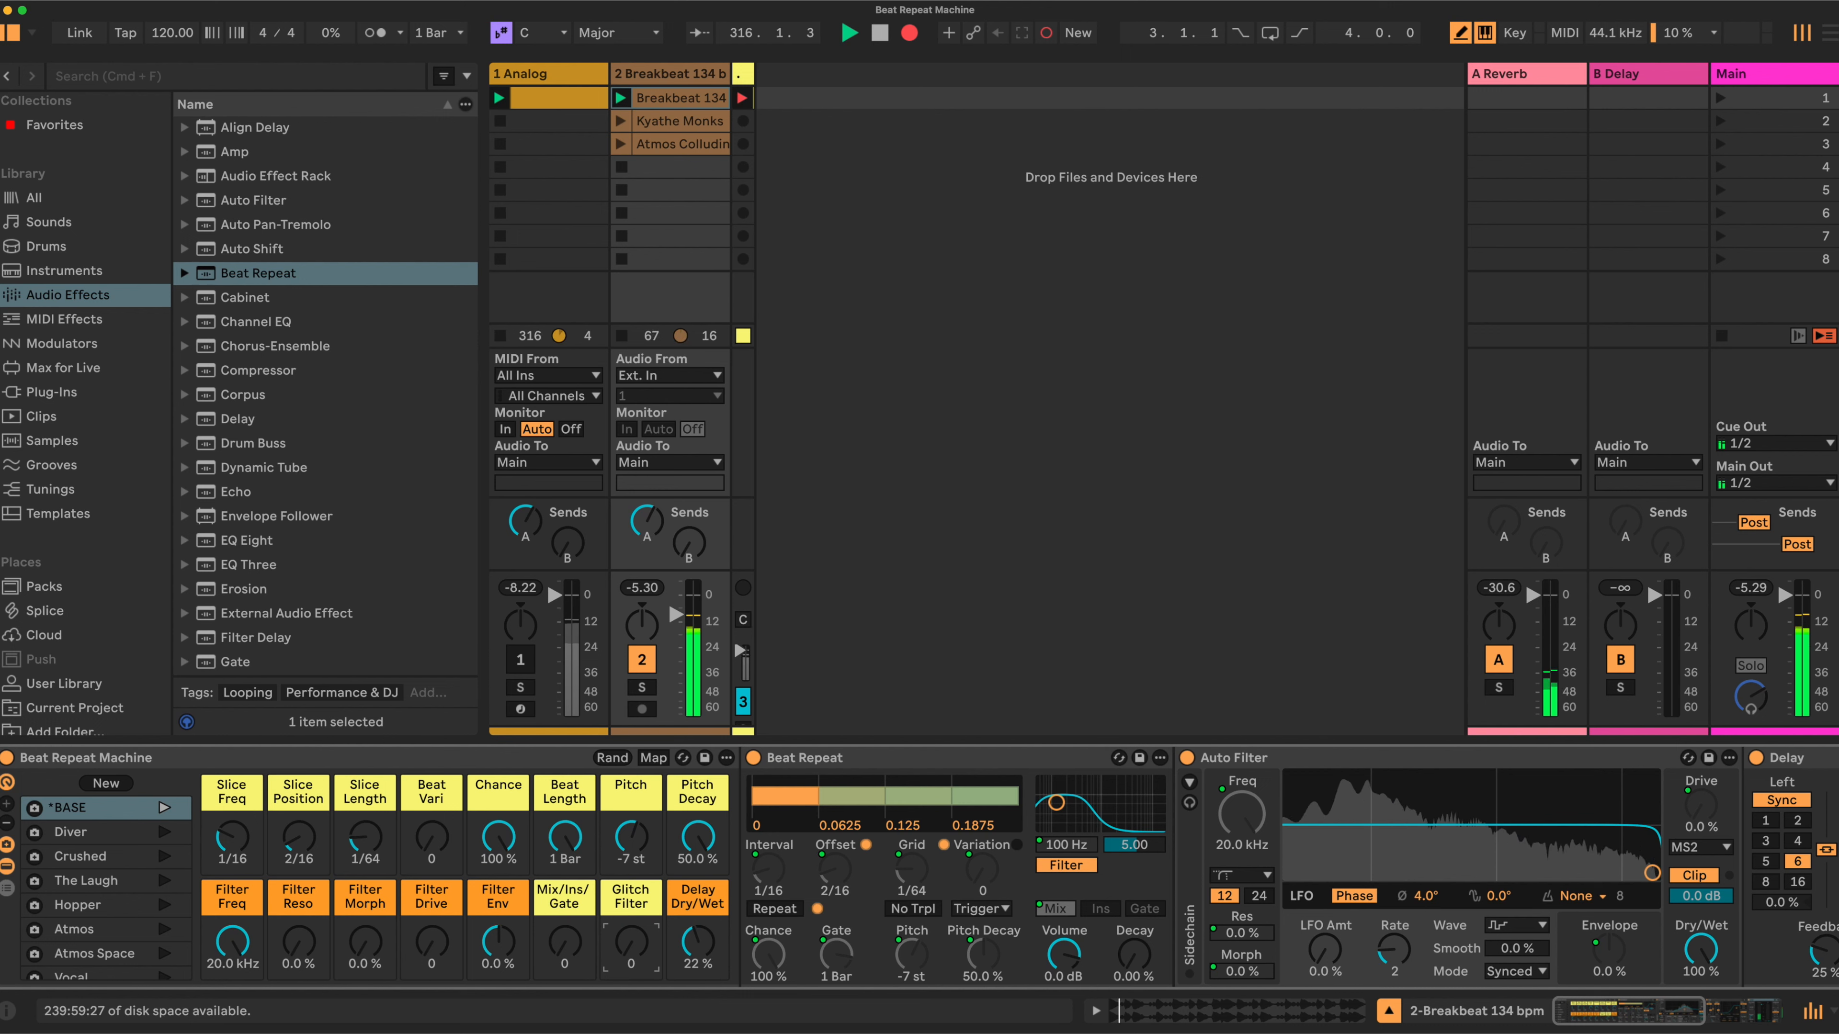
{"action": "left_click_drag", "start_coordinate": [630, 961], "coordinate": [630, 927]}
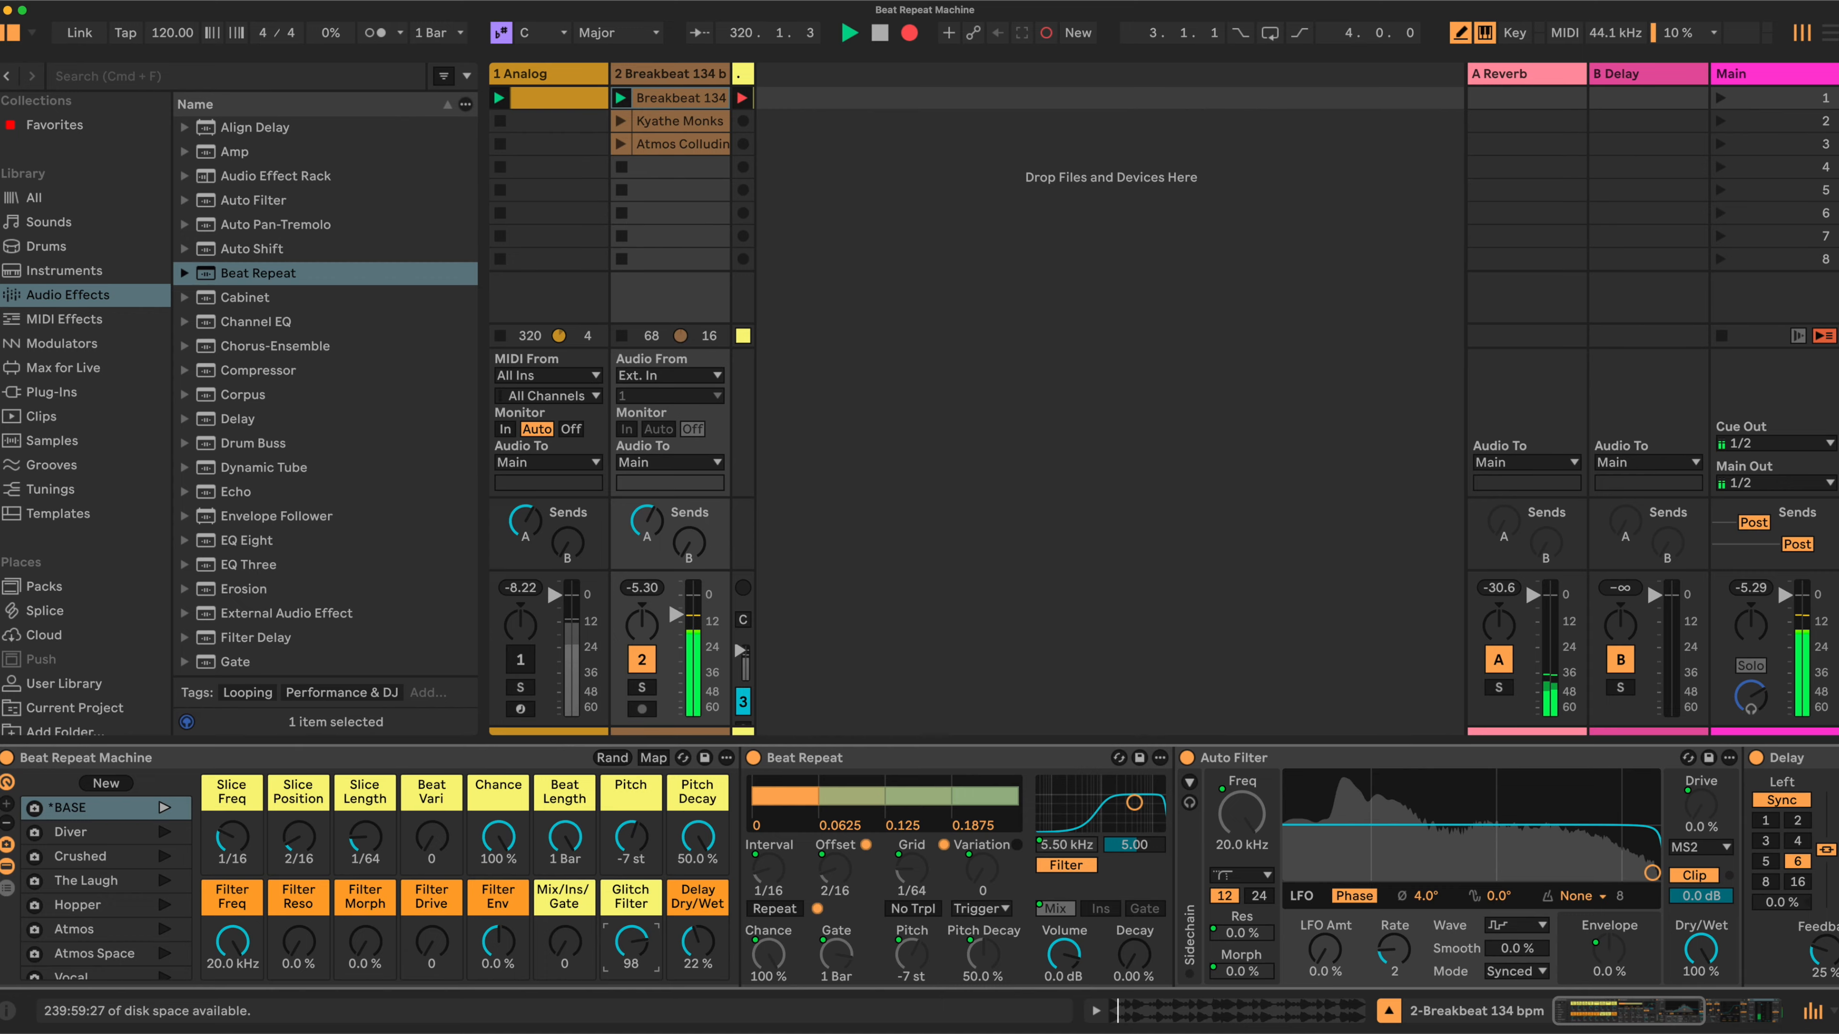
{"action": "left_click_drag", "start_coordinate": [630, 926], "coordinate": [631, 934]}
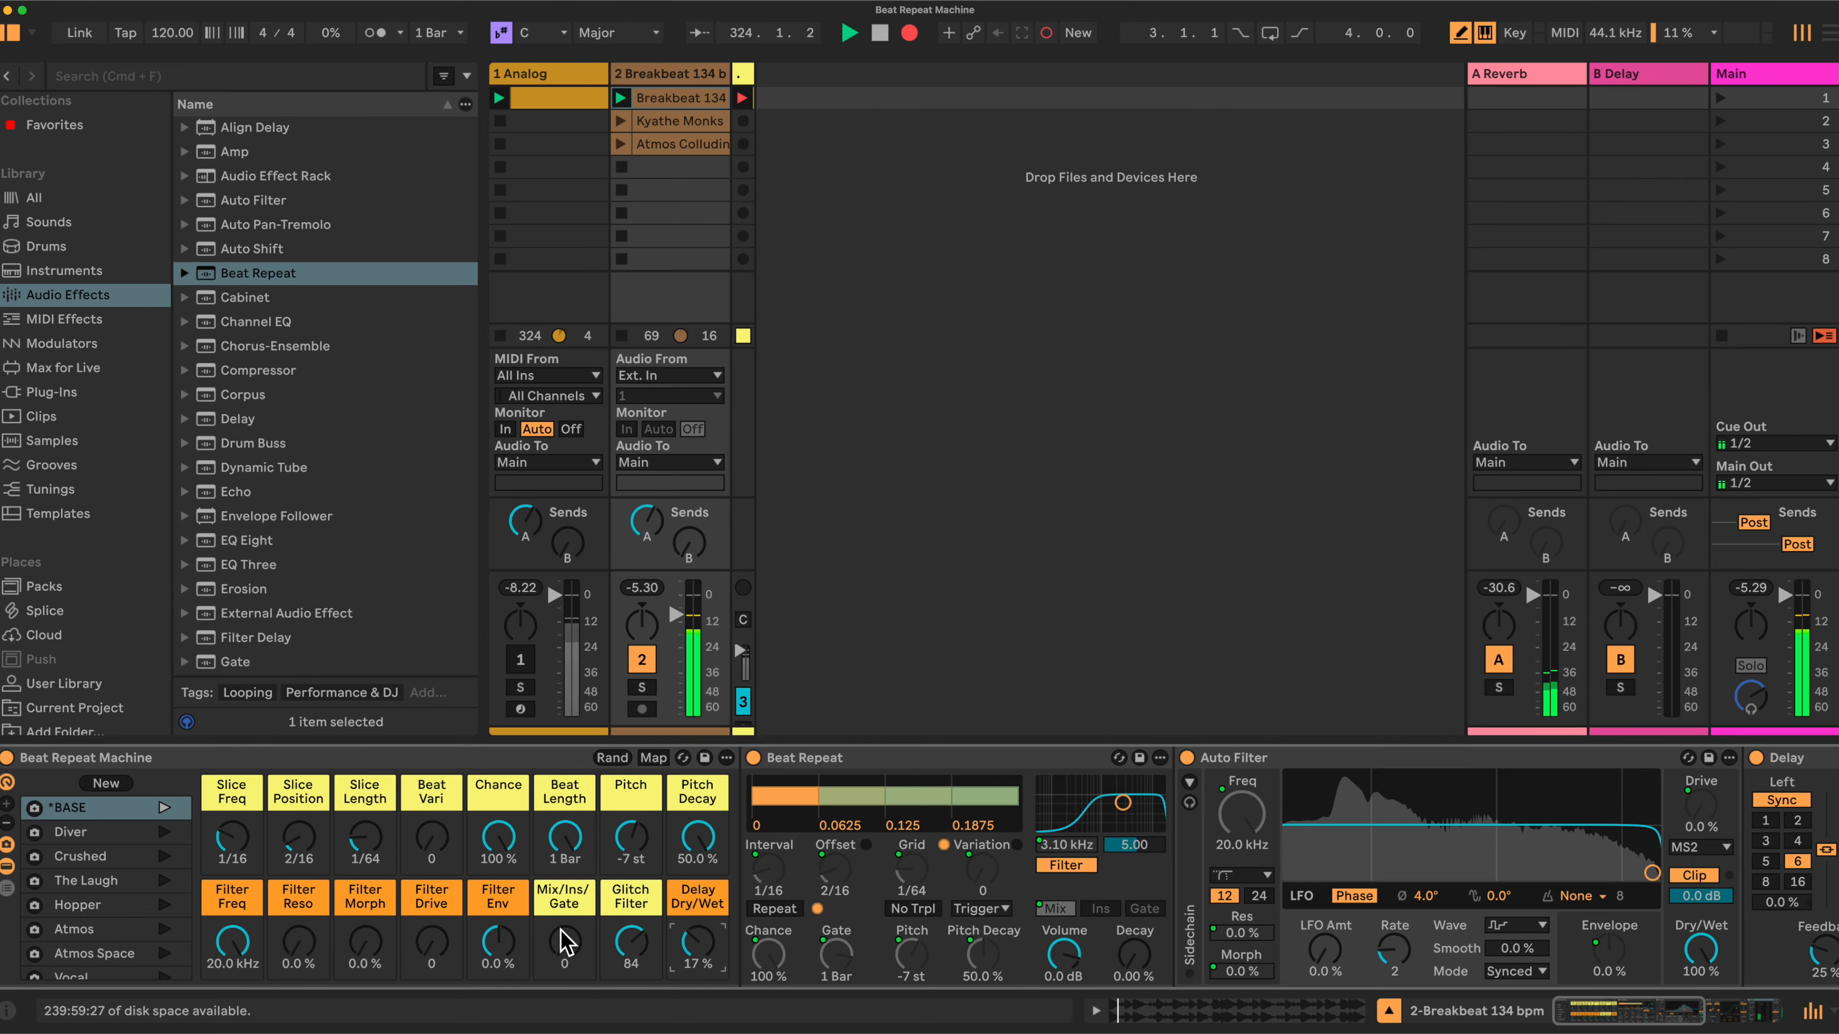
- Audition Insert mode with Mix/Ins/Gate at 67 and Glitch Filter at 0, ending at 0 and 72 with Delay Dry/Wet at 13%
{"action": "left_click_drag", "start_coordinate": [564, 941], "coordinate": [564, 913]}
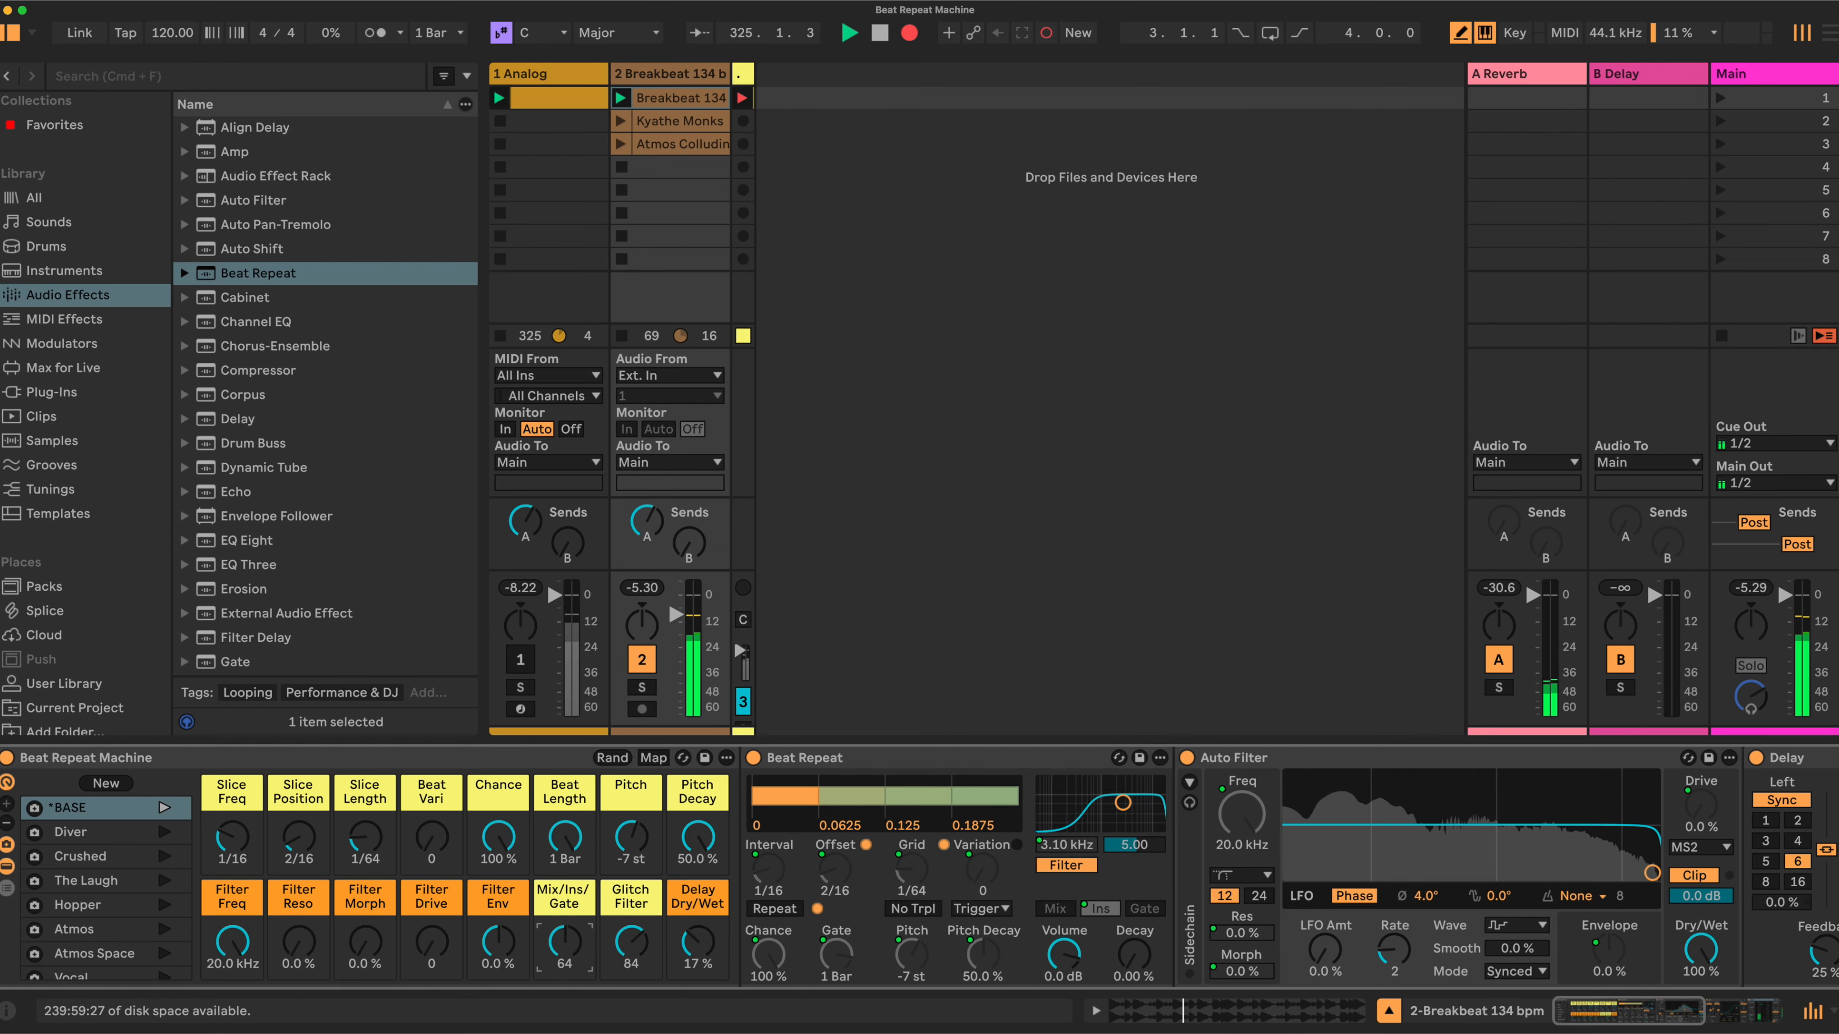
{"action": "left_click_drag", "start_coordinate": [628, 944], "coordinate": [628, 1014]}
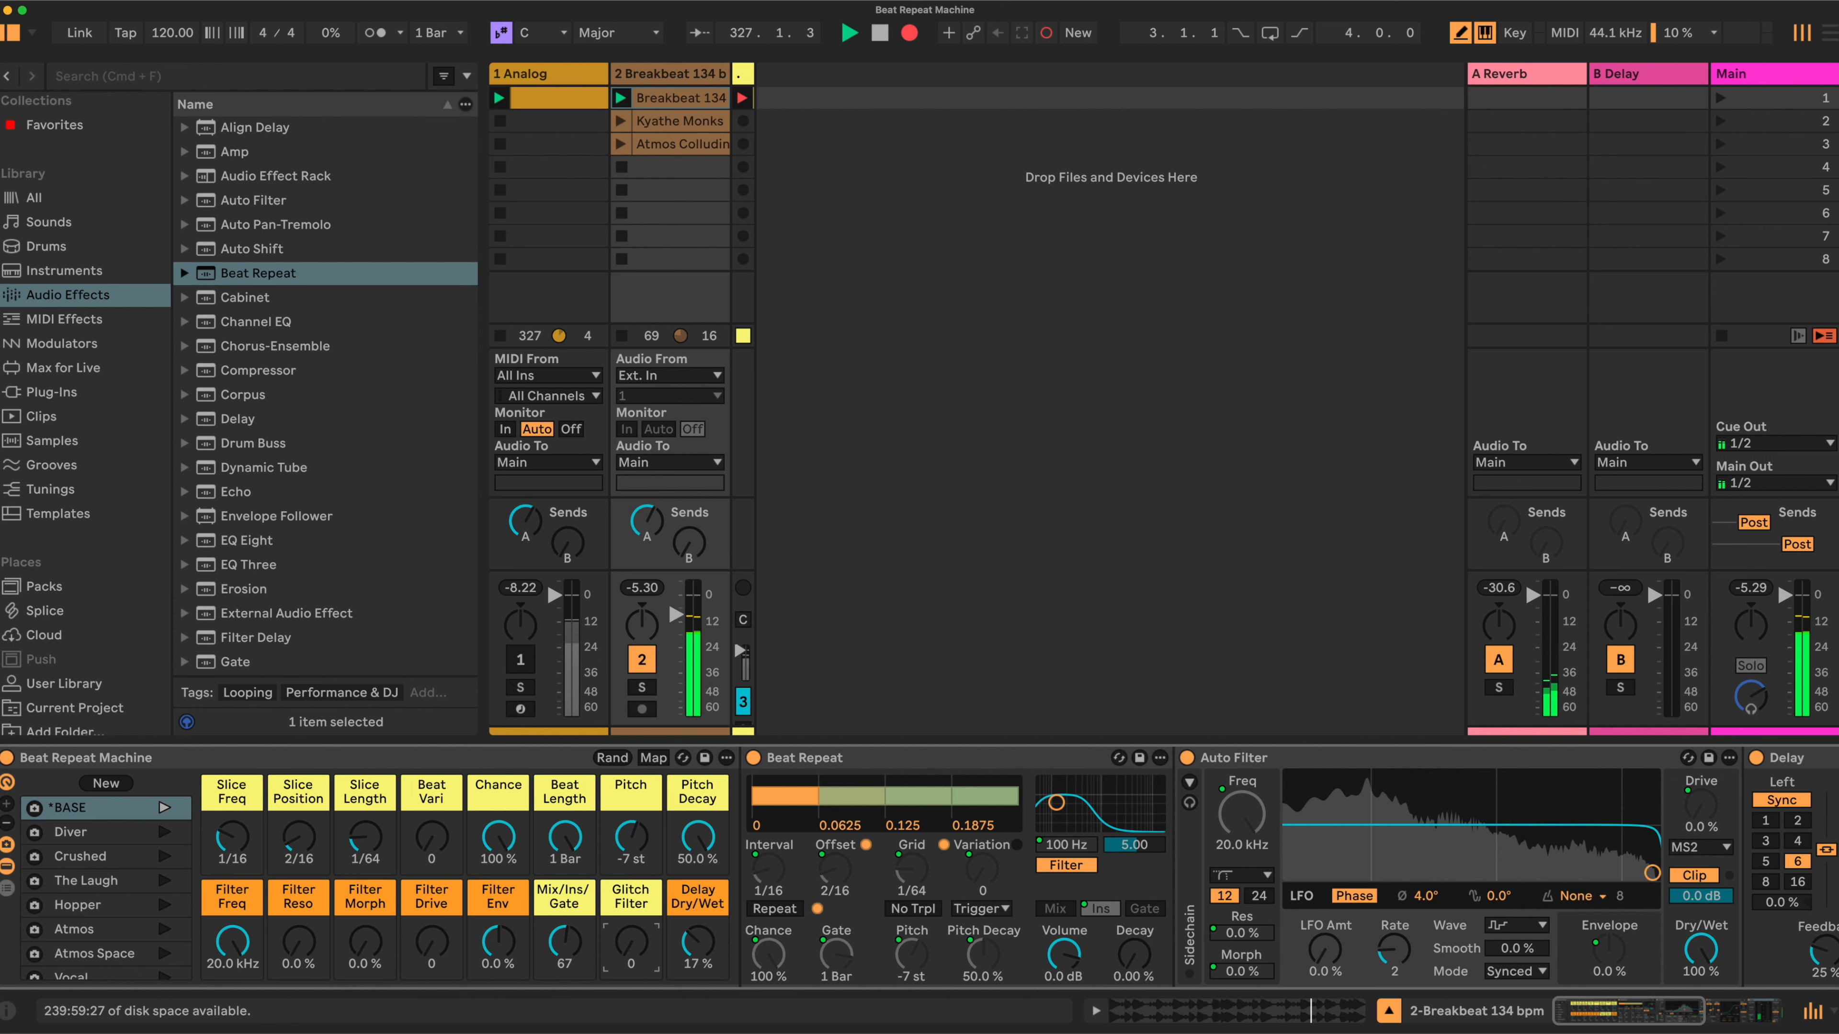
{"action": "mouse_move", "coordinate": [631, 941]}
{"action": "left_mouse_down"}
{"action": "mouse_move", "coordinate": [630, 918]}
{"action": "mouse_move", "coordinate": [637, 955]}
{"action": "mouse_move", "coordinate": [697, 944]}
{"action": "mouse_move", "coordinate": [631, 944]}
{"action": "mouse_move", "coordinate": [564, 920]}
{"action": "mouse_move", "coordinate": [564, 898]}
{"action": "mouse_move", "coordinate": [572, 1028]}
{"action": "mouse_move", "coordinate": [630, 937]}
{"action": "left_mouse_up"}
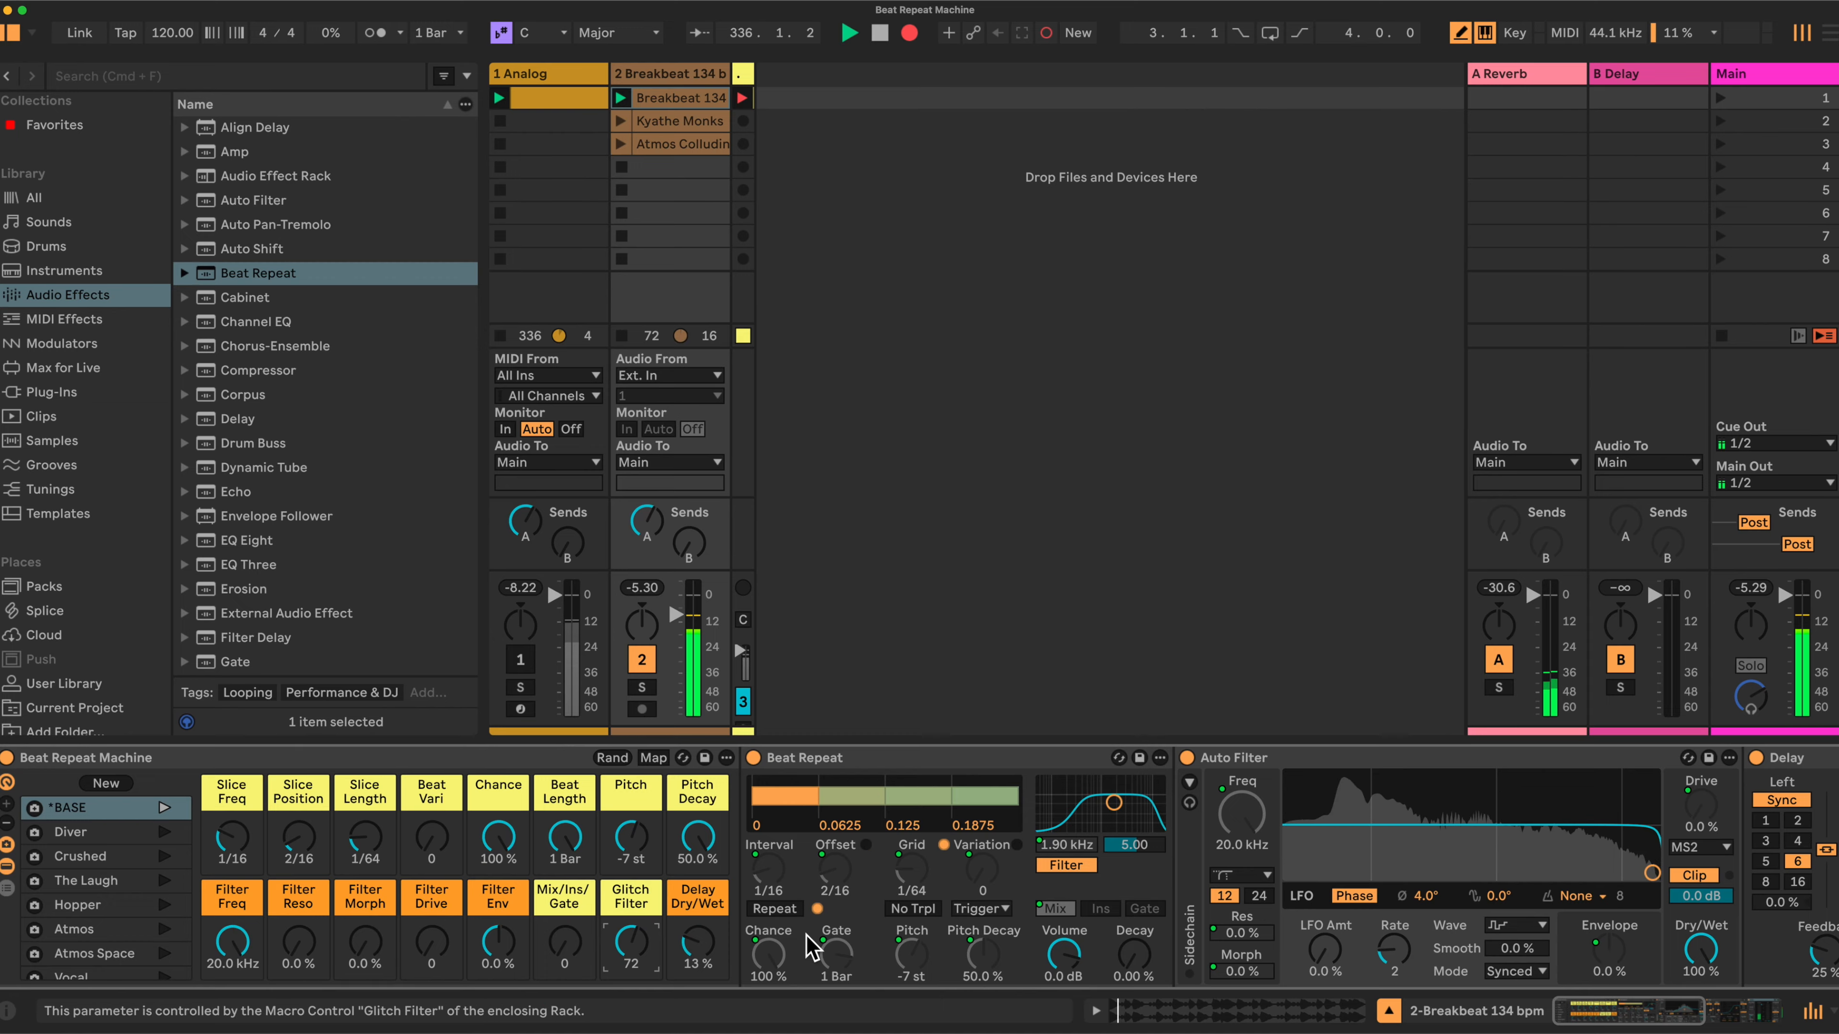
- Set Filter Freq to 1.47 kHz, Filter Reso to 66% and Filter Drive to 76, with Delay Dry/Wet at 21%
{"action": "left_click_drag", "start_coordinate": [232, 943], "coordinate": [288, 916]}
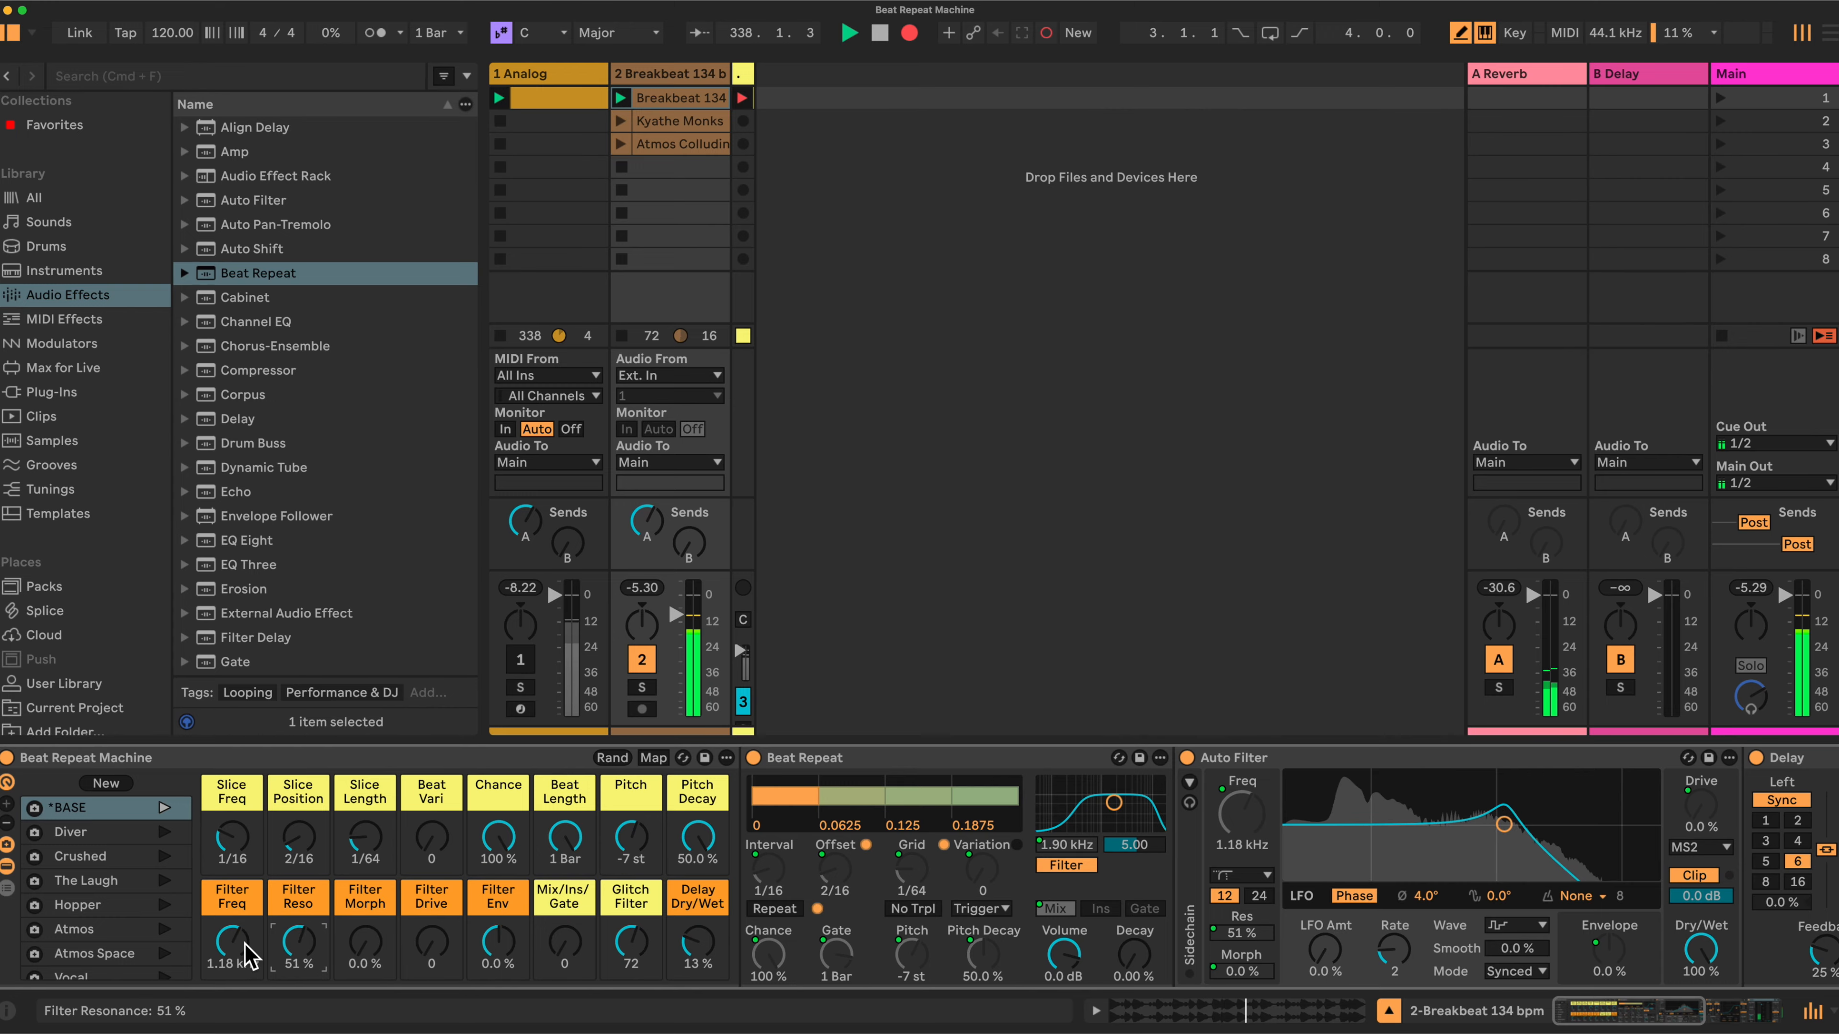
{"action": "mouse_move", "coordinate": [233, 941]}
{"action": "left_mouse_down"}
{"action": "mouse_move", "coordinate": [298, 940]}
{"action": "mouse_move", "coordinate": [242, 946]}
{"action": "left_mouse_up"}
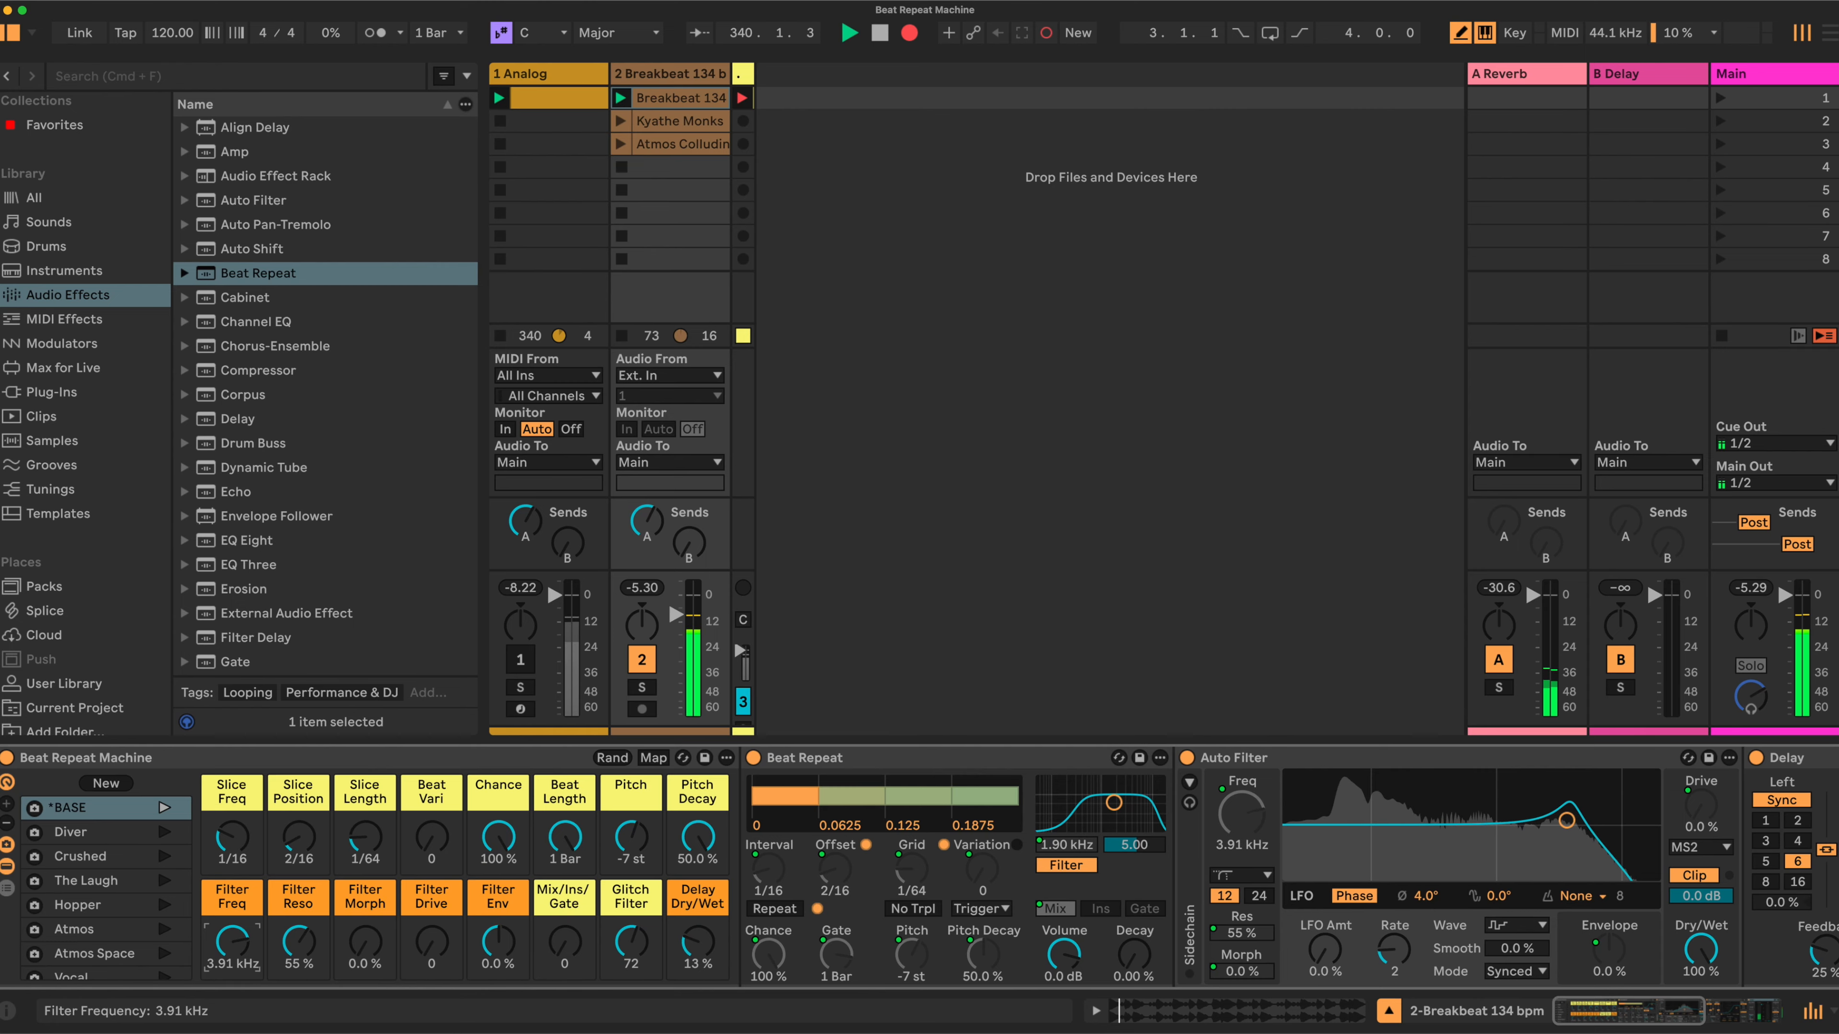
{"action": "mouse_move", "coordinate": [365, 942]}
{"action": "left_mouse_down"}
{"action": "mouse_move", "coordinate": [365, 905]}
{"action": "mouse_move", "coordinate": [365, 963]}
{"action": "left_mouse_up"}
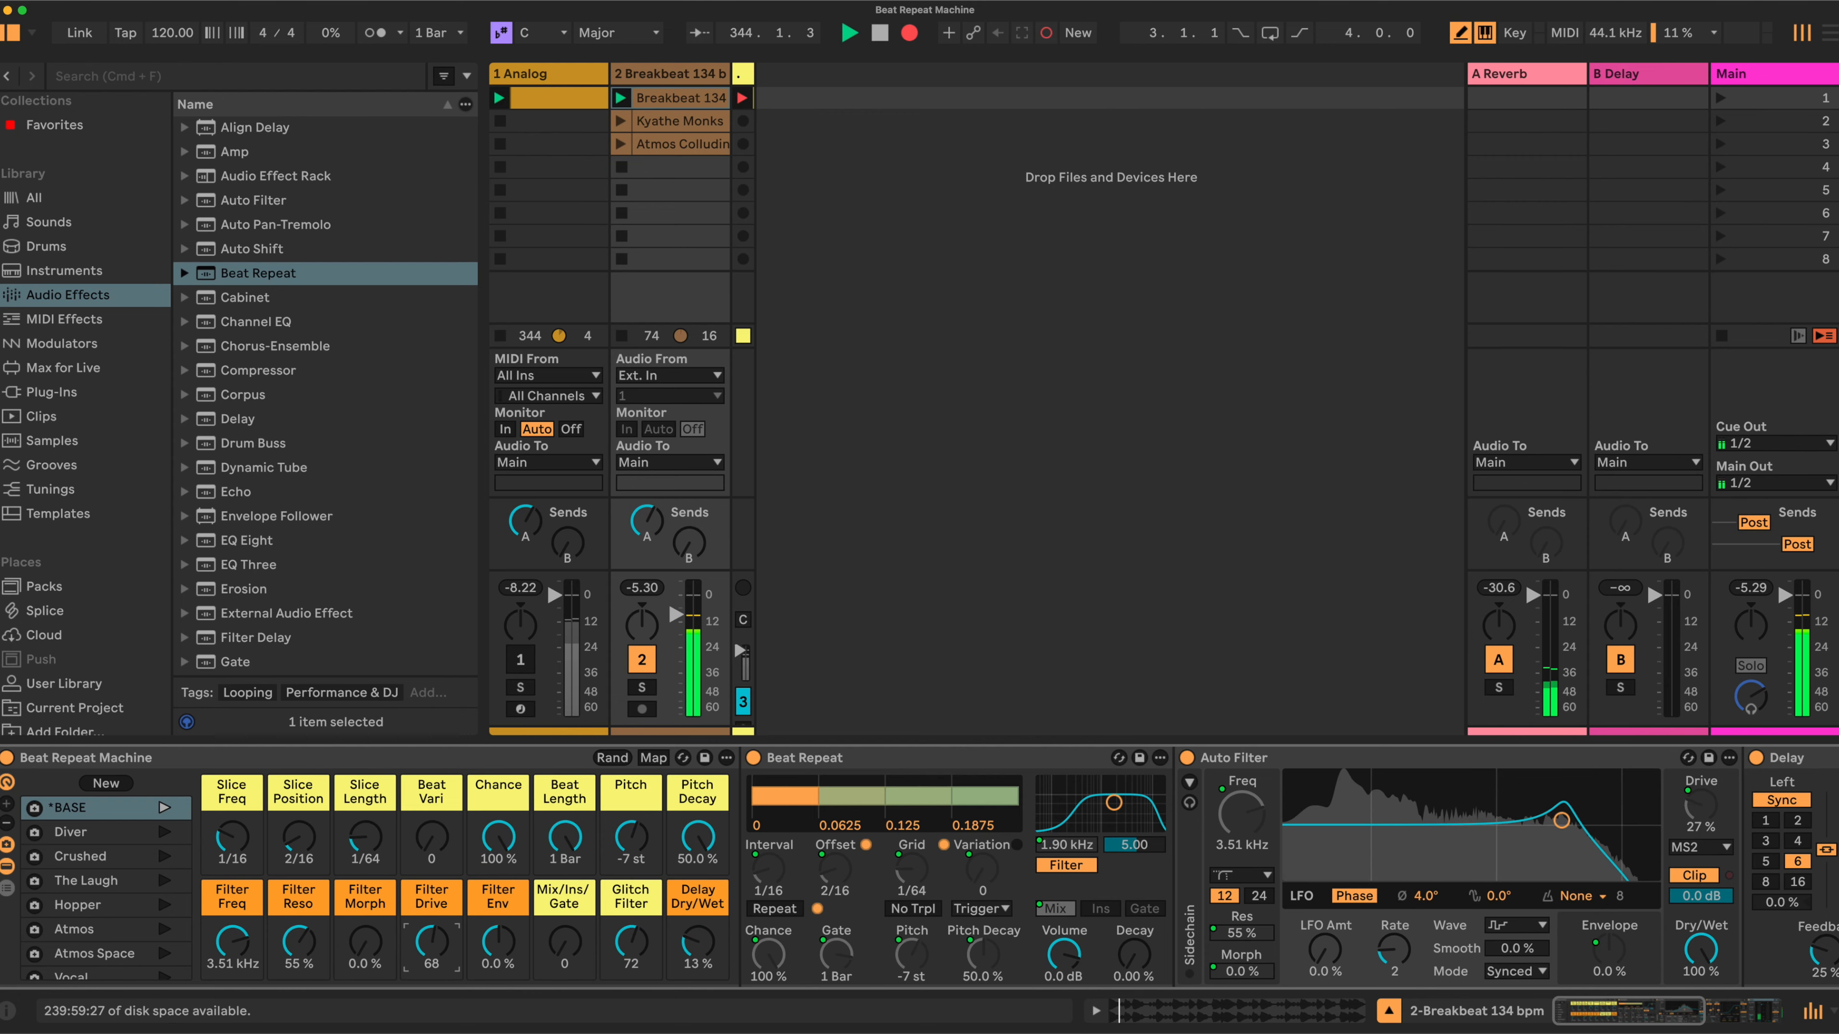
{"action": "left_click_drag", "start_coordinate": [215, 958], "coordinate": [306, 932]}
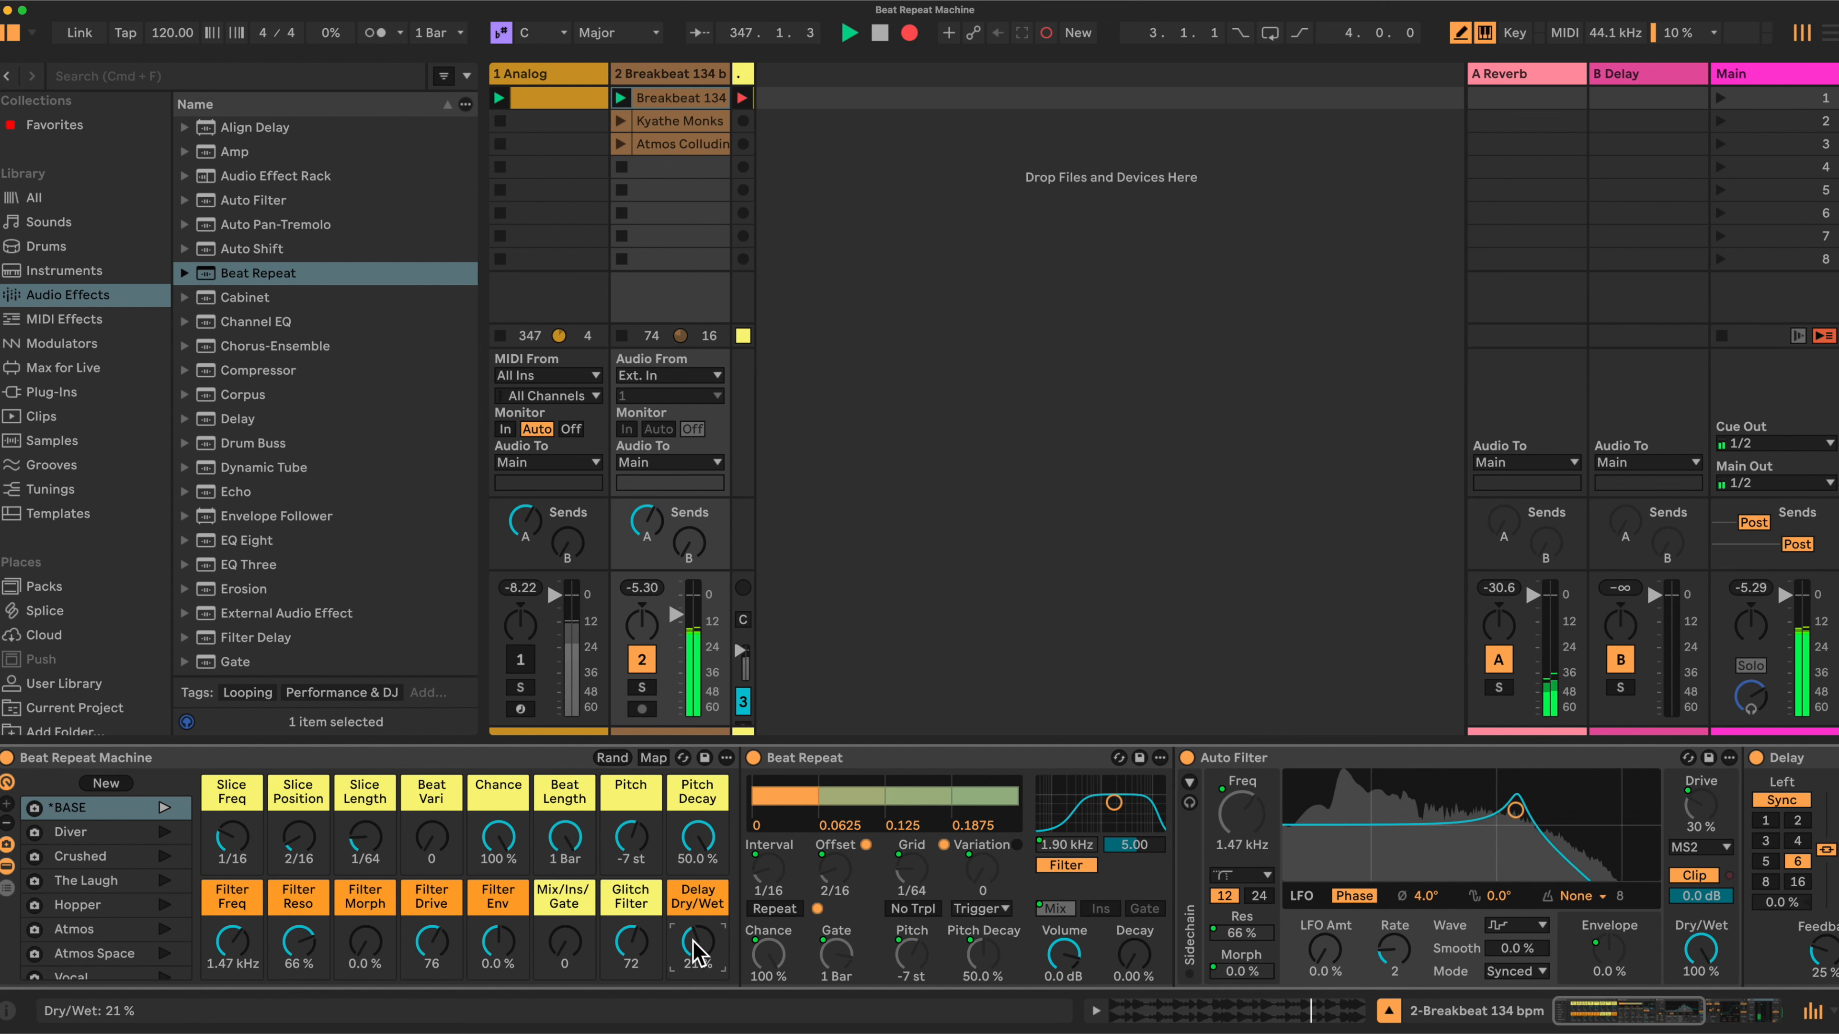
- Set Glitch Filter to 36, Pitch to -12 st and Delay Dry/Wet to 11%
{"action": "mouse_move", "coordinate": [631, 942]}
{"action": "left_mouse_down"}
{"action": "mouse_move", "coordinate": [631, 919]}
{"action": "mouse_move", "coordinate": [631, 978]}
{"action": "left_mouse_up"}
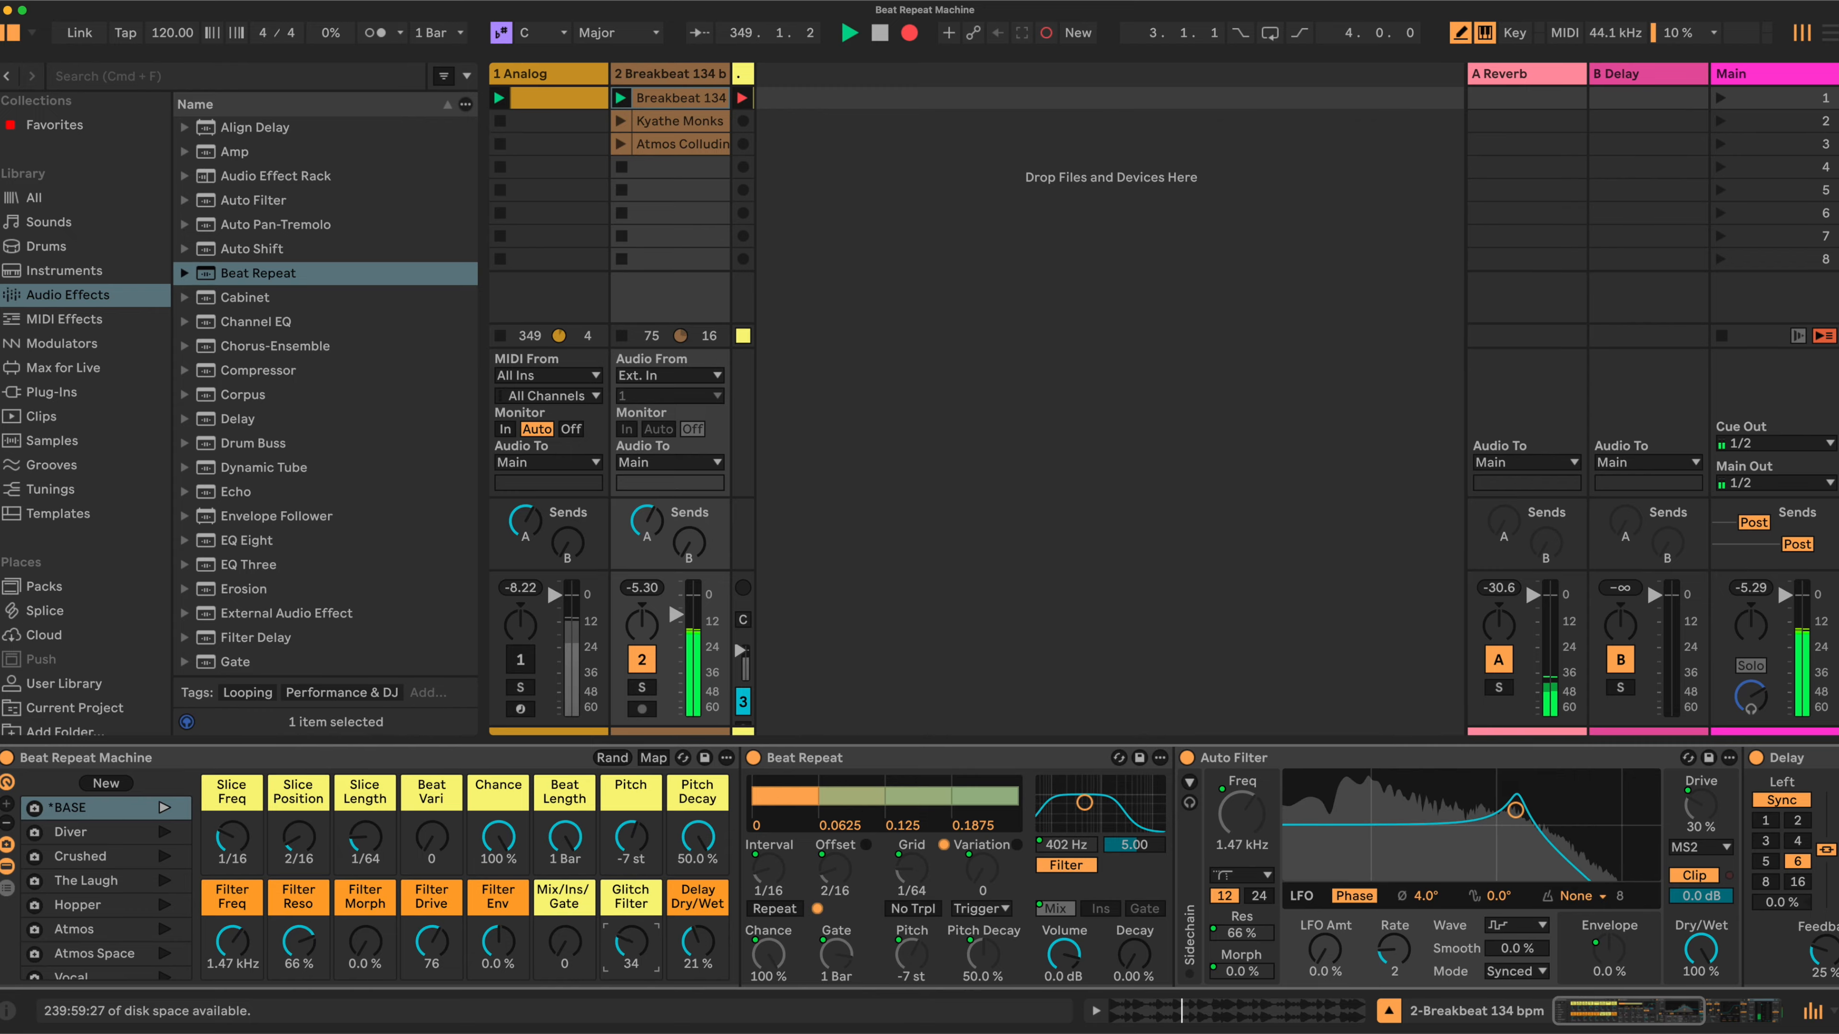
{"action": "left_click_drag", "start_coordinate": [631, 836], "coordinate": [681, 849]}
{"action": "left_click", "coordinate": [696, 932]}
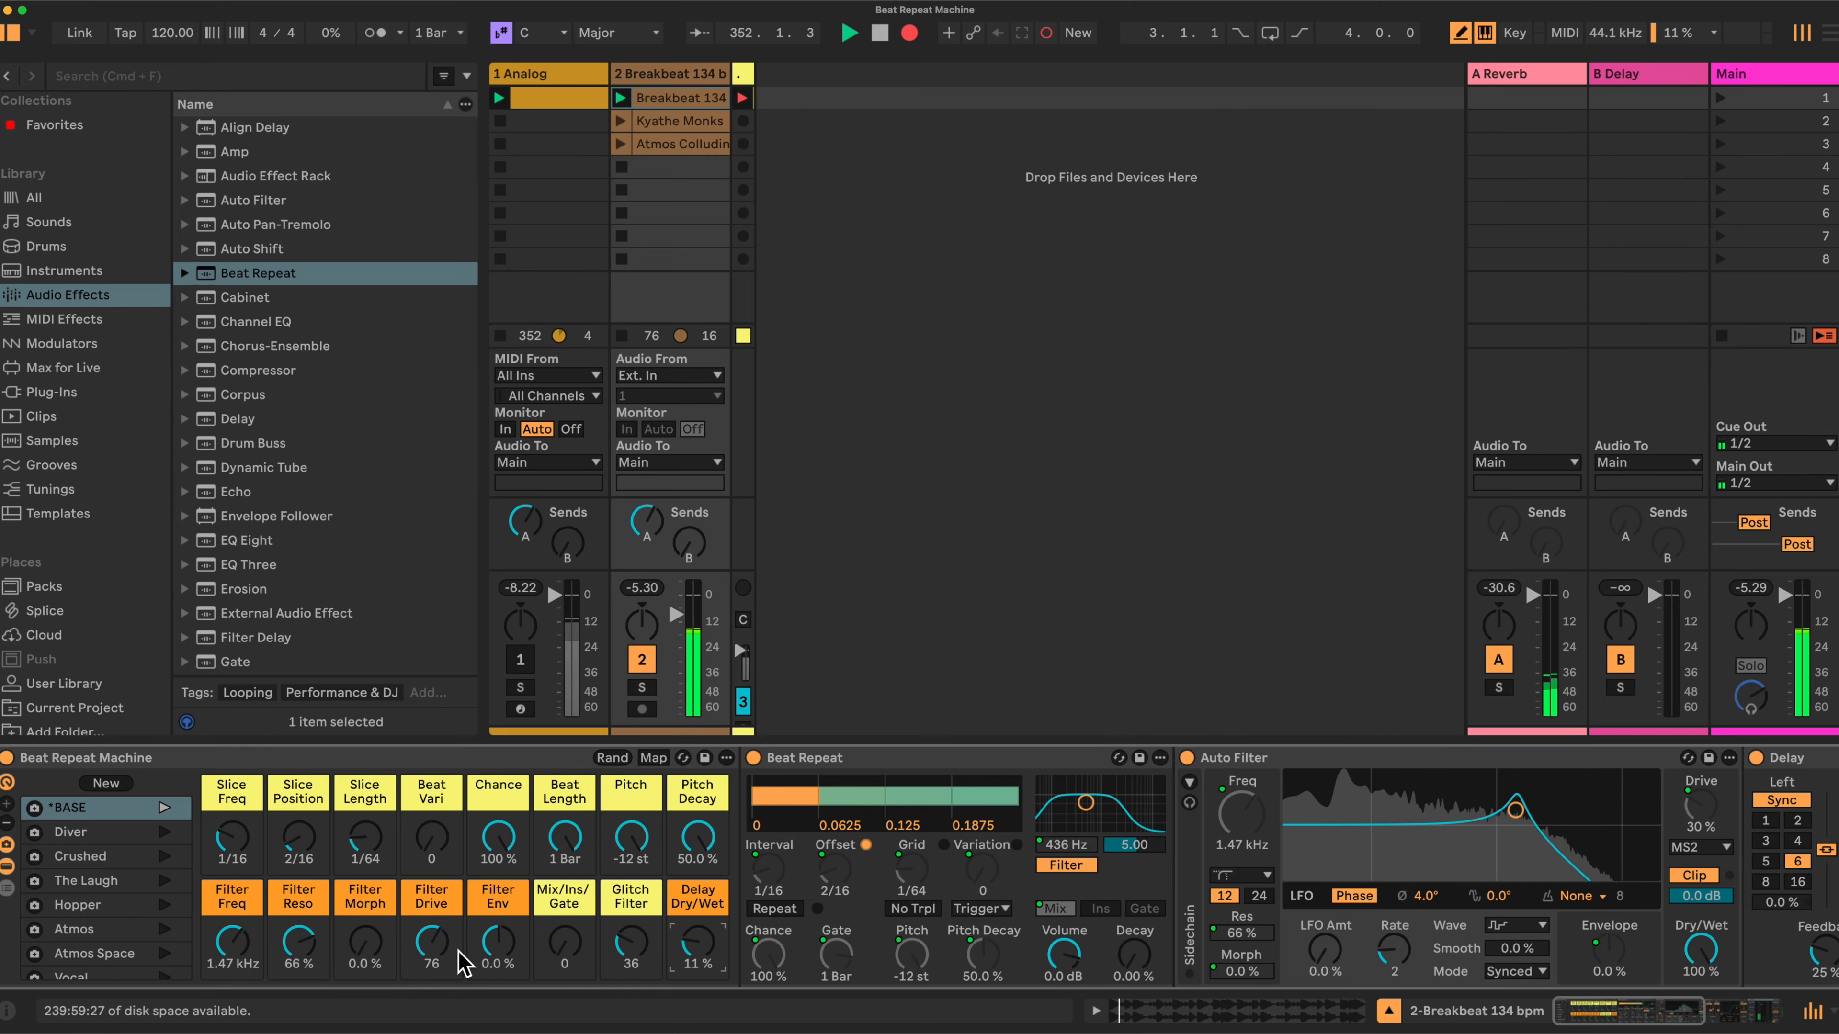
- Shape the filter macros to Filter Freq 3.15 kHz, Filter Reso 59% and Filter Morph 17%
{"action": "left_click_drag", "start_coordinate": [231, 942], "coordinate": [364, 932]}
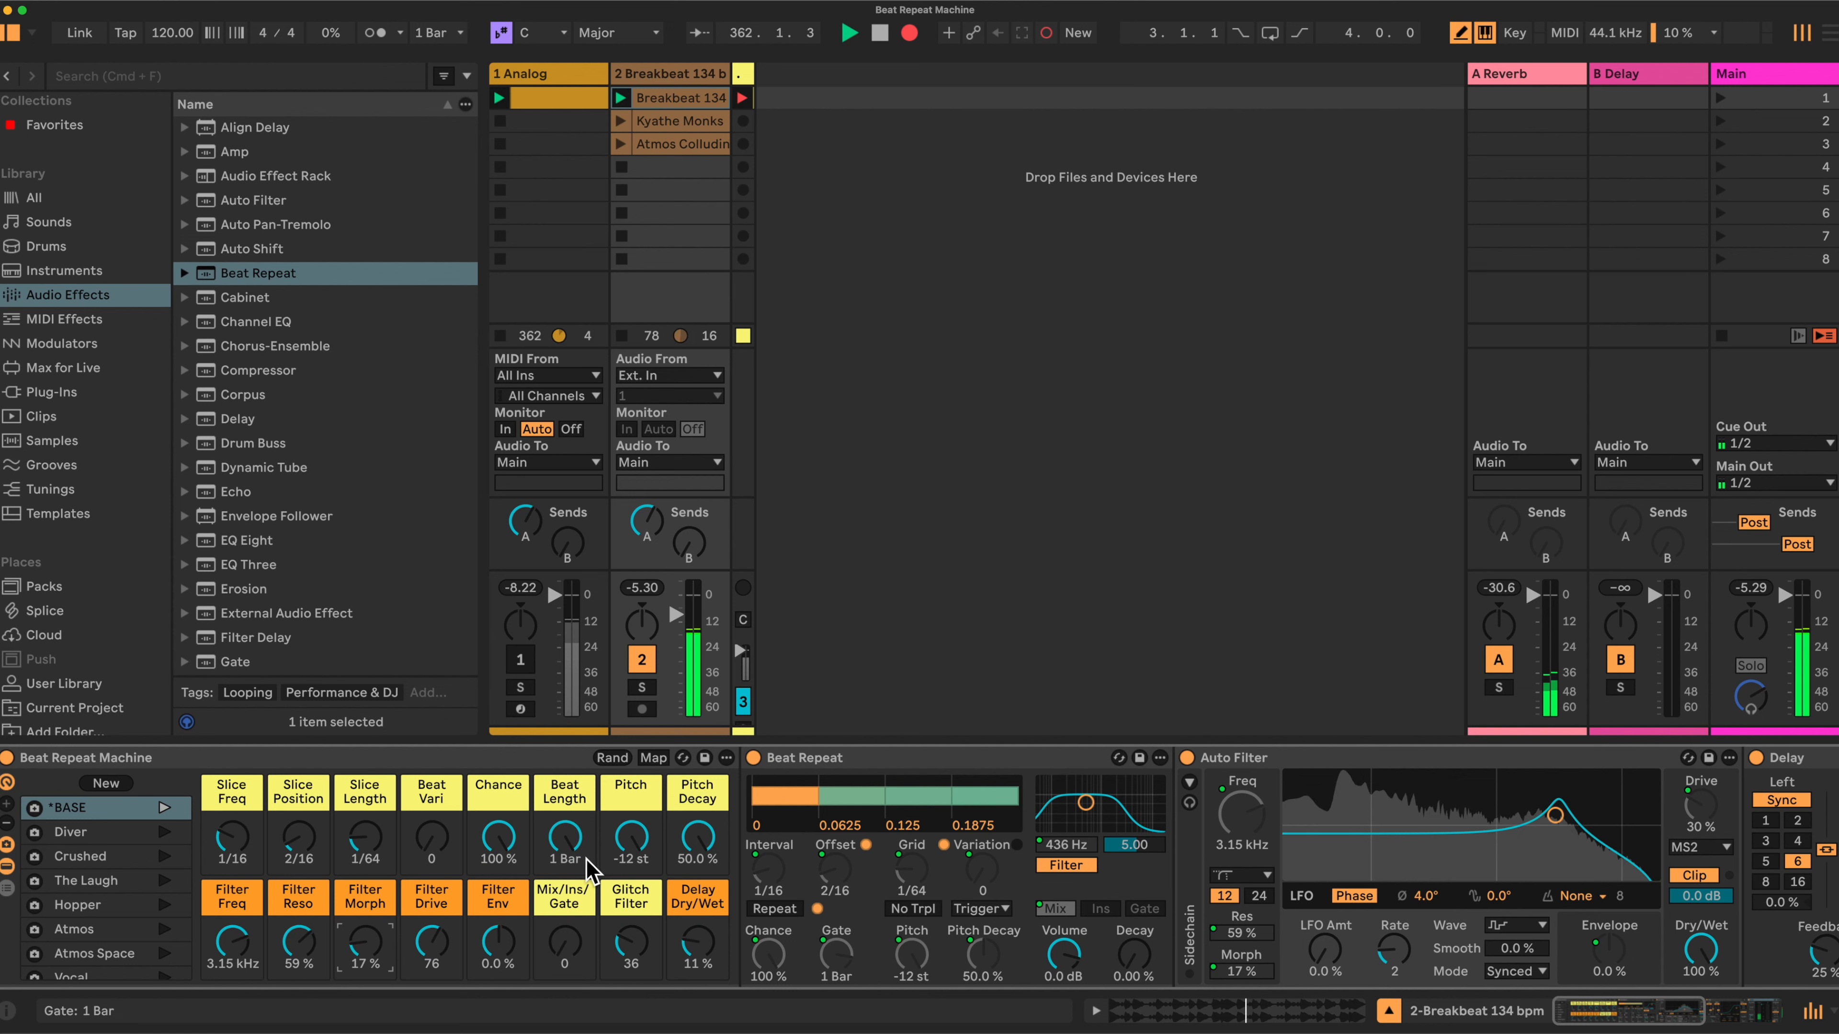
- Launch the Atmos Colludin clip on the audio track and set the Pitch macro to -7 st
{"action": "left_click", "coordinate": [620, 144]}
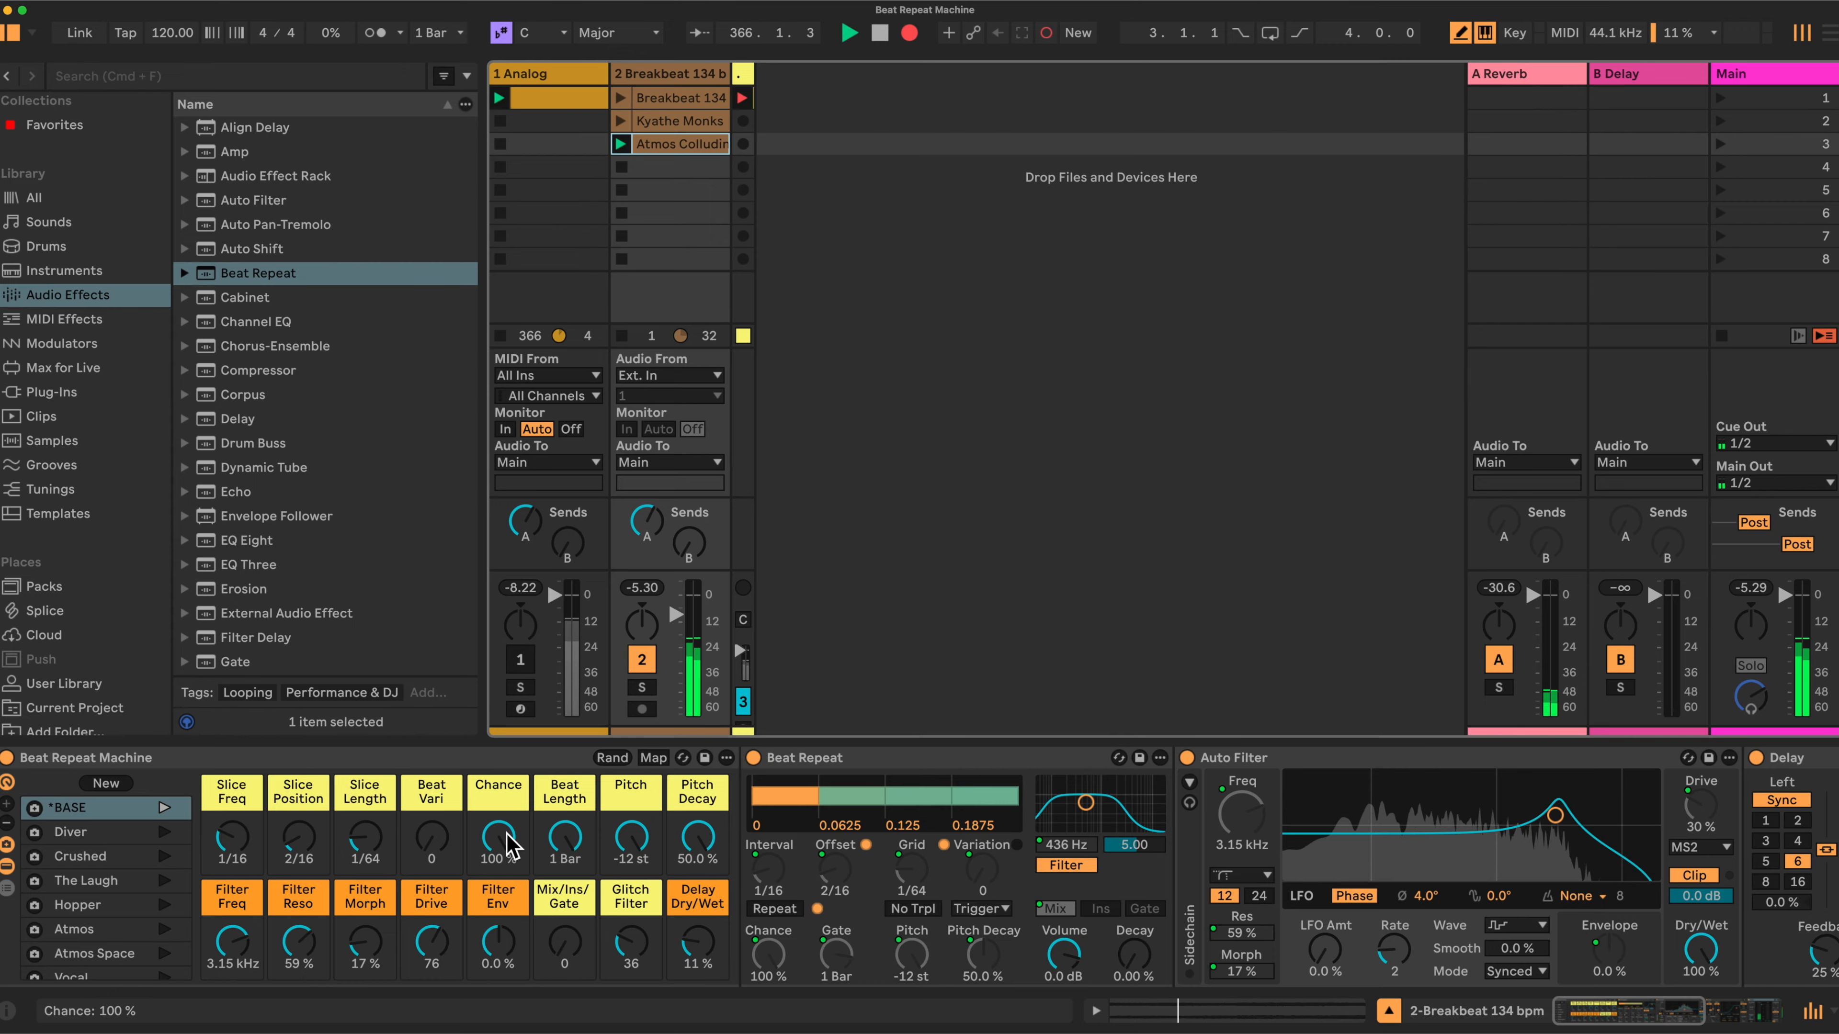
{"action": "left_click_drag", "start_coordinate": [630, 840], "coordinate": [631, 826]}
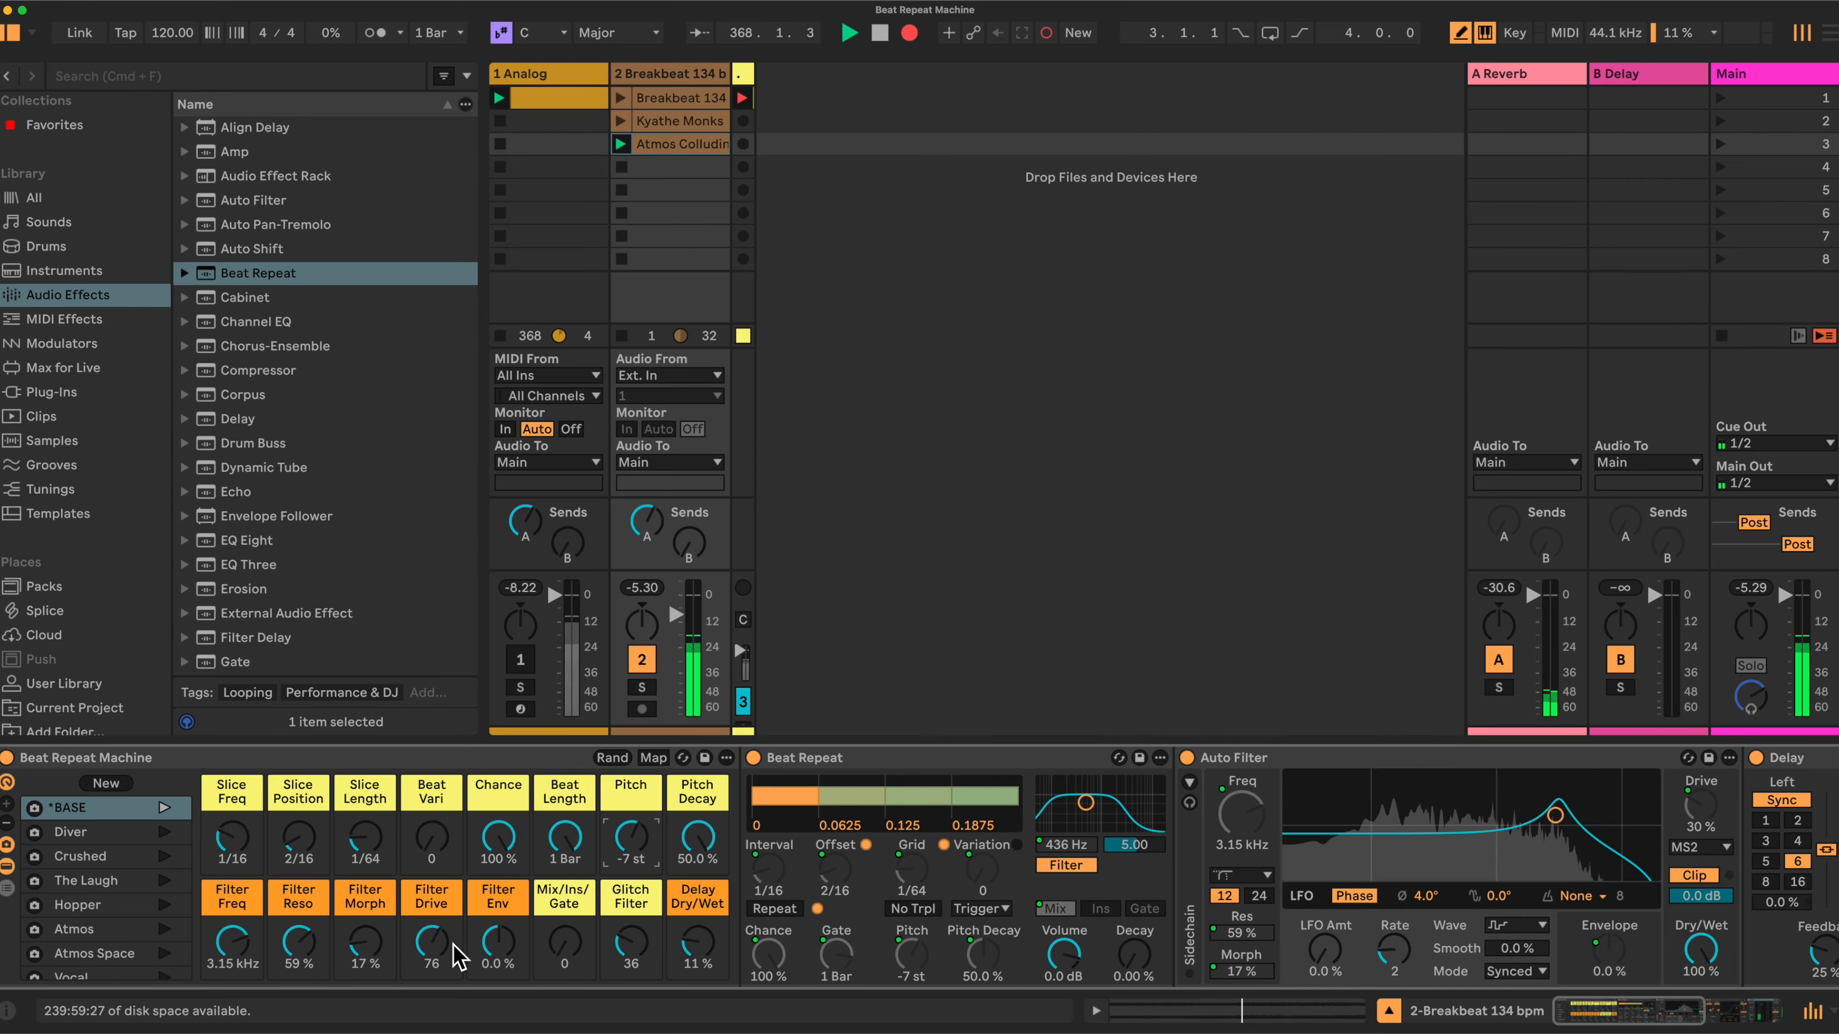
- Set the Filter Env macro to 21% and raise Mix/Ins/Gate to 127
{"action": "mouse_move", "coordinate": [499, 945]}
{"action": "left_mouse_down"}
{"action": "mouse_move", "coordinate": [500, 919]}
{"action": "mouse_move", "coordinate": [498, 960]}
{"action": "left_mouse_up"}
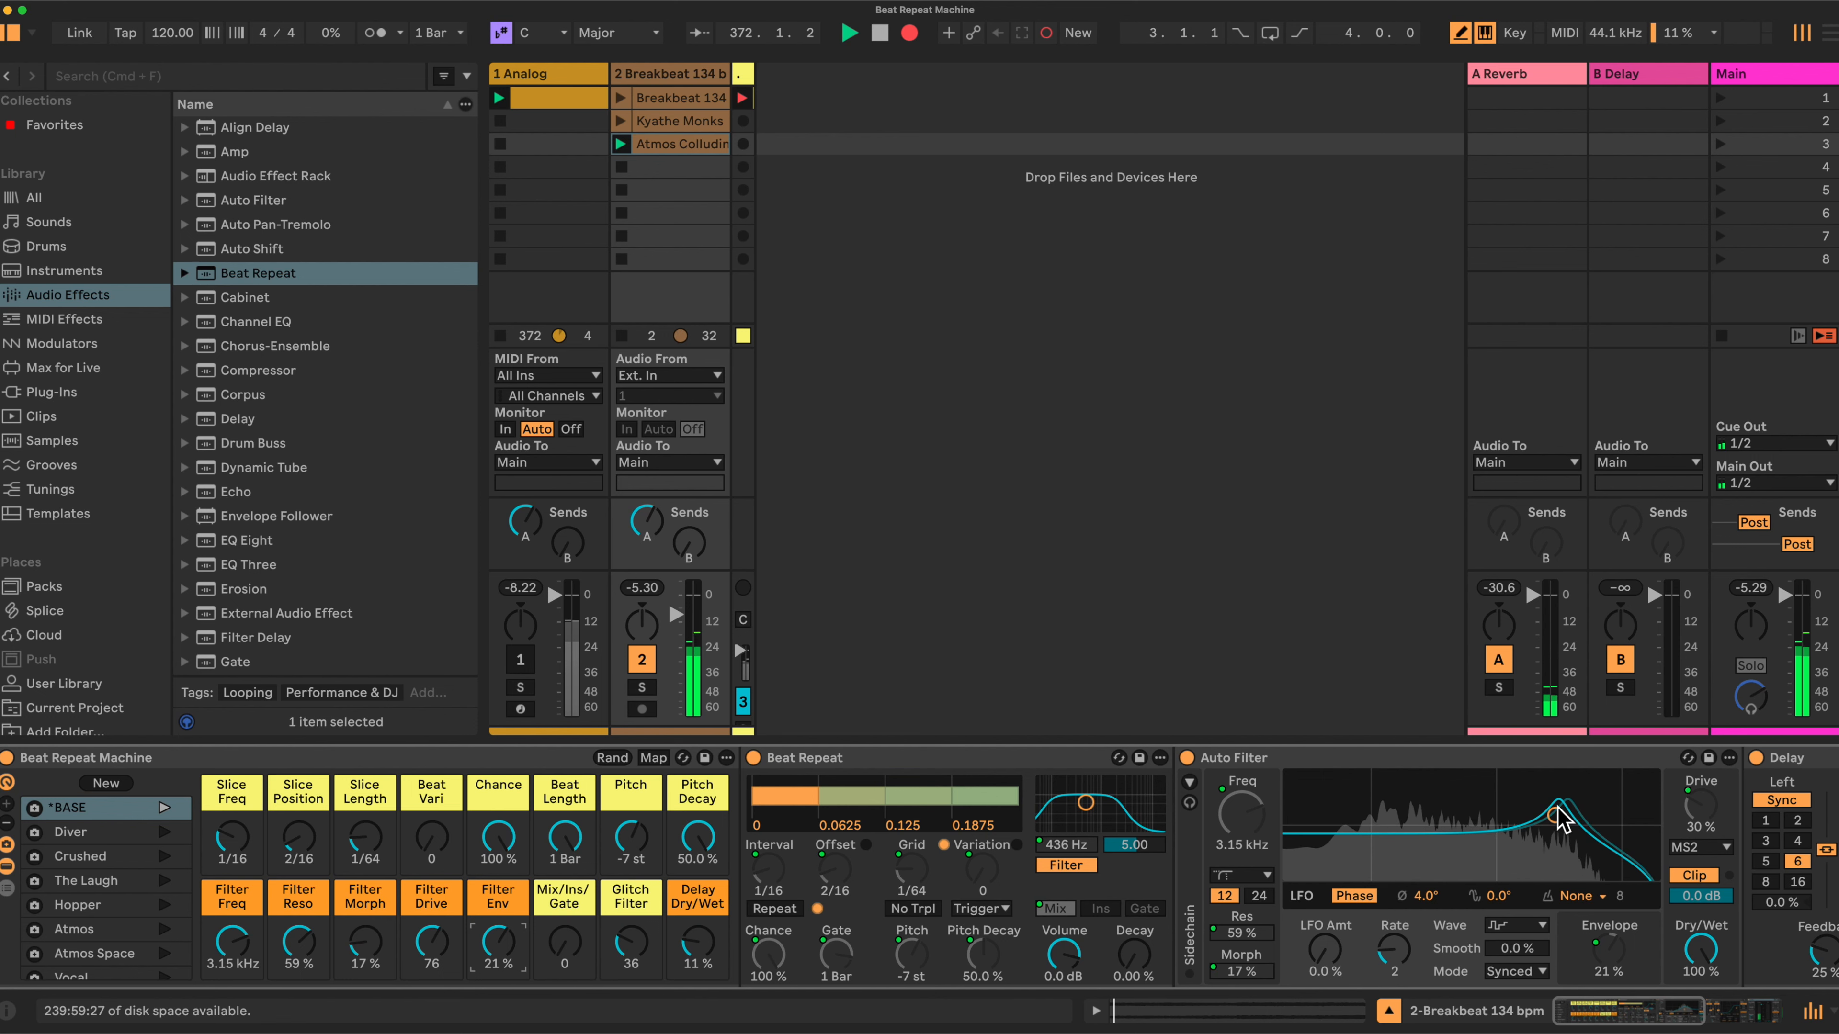
{"action": "left_click_drag", "start_coordinate": [564, 941], "coordinate": [564, 848]}
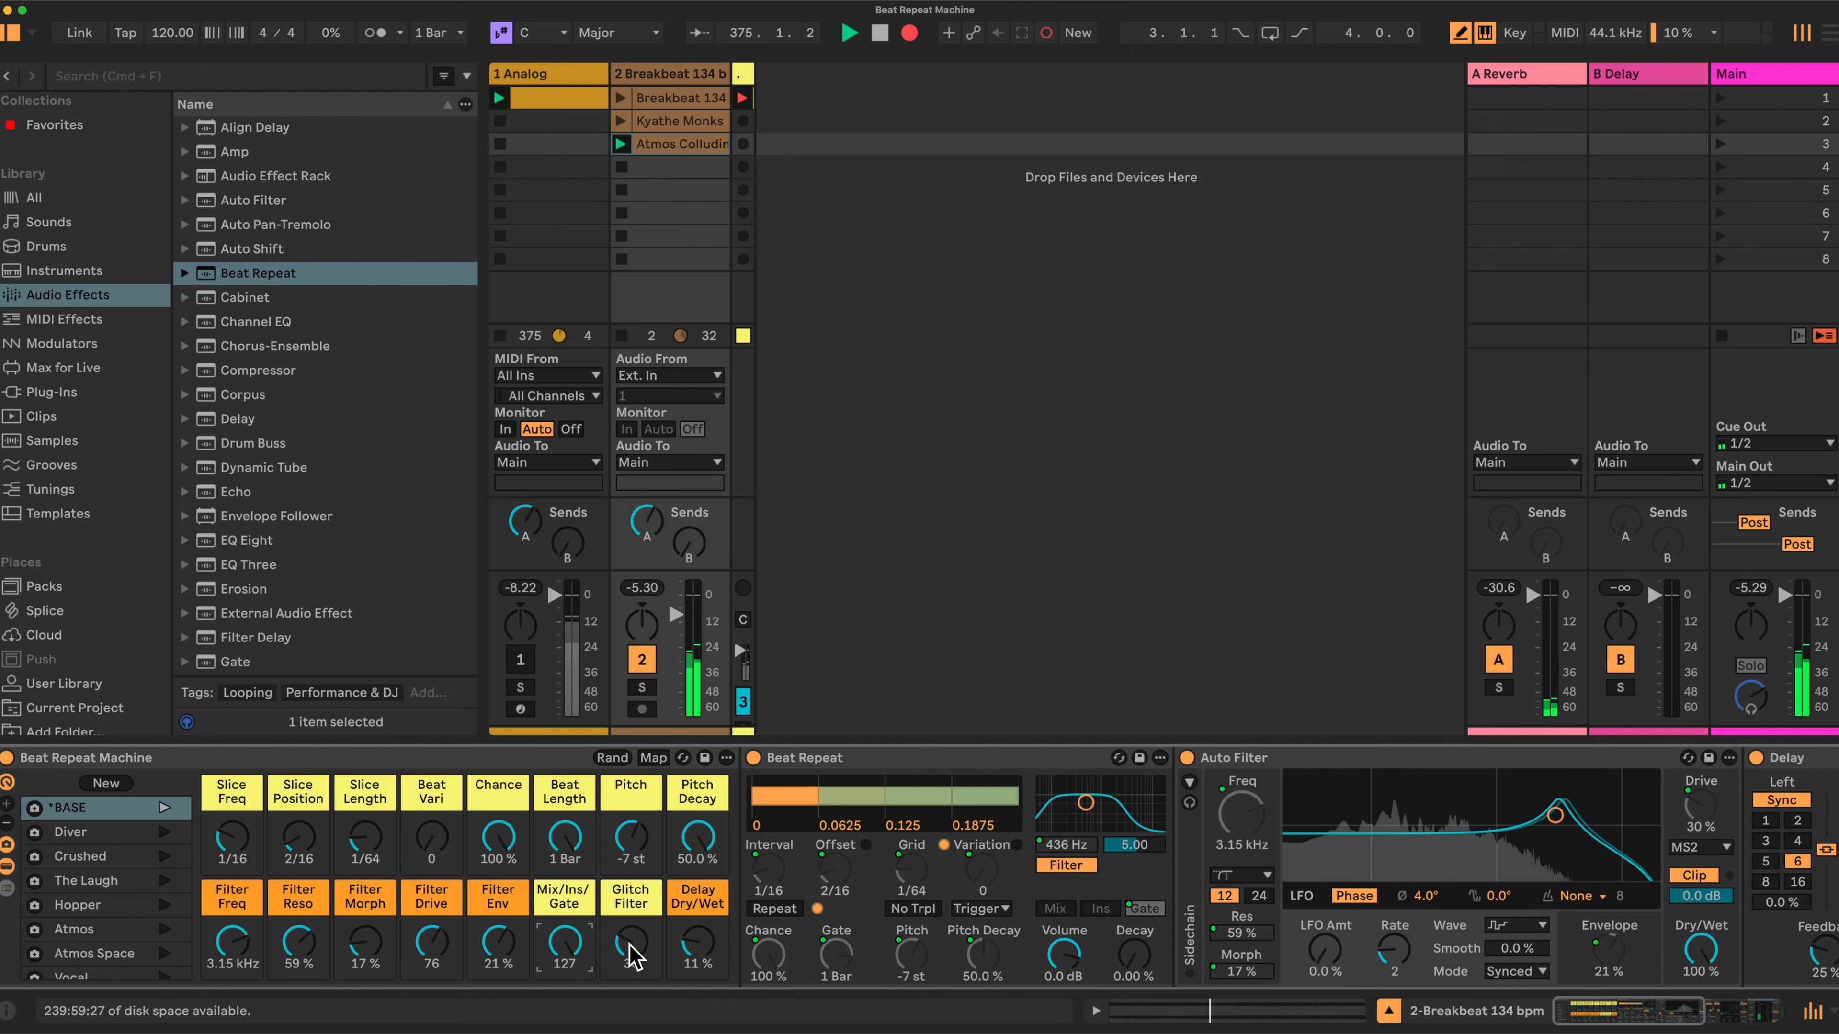
- Set the Glitch Filter macro to 58 and Delay Dry/Wet to 29%
{"action": "left_click_drag", "start_coordinate": [635, 956], "coordinate": [697, 919]}
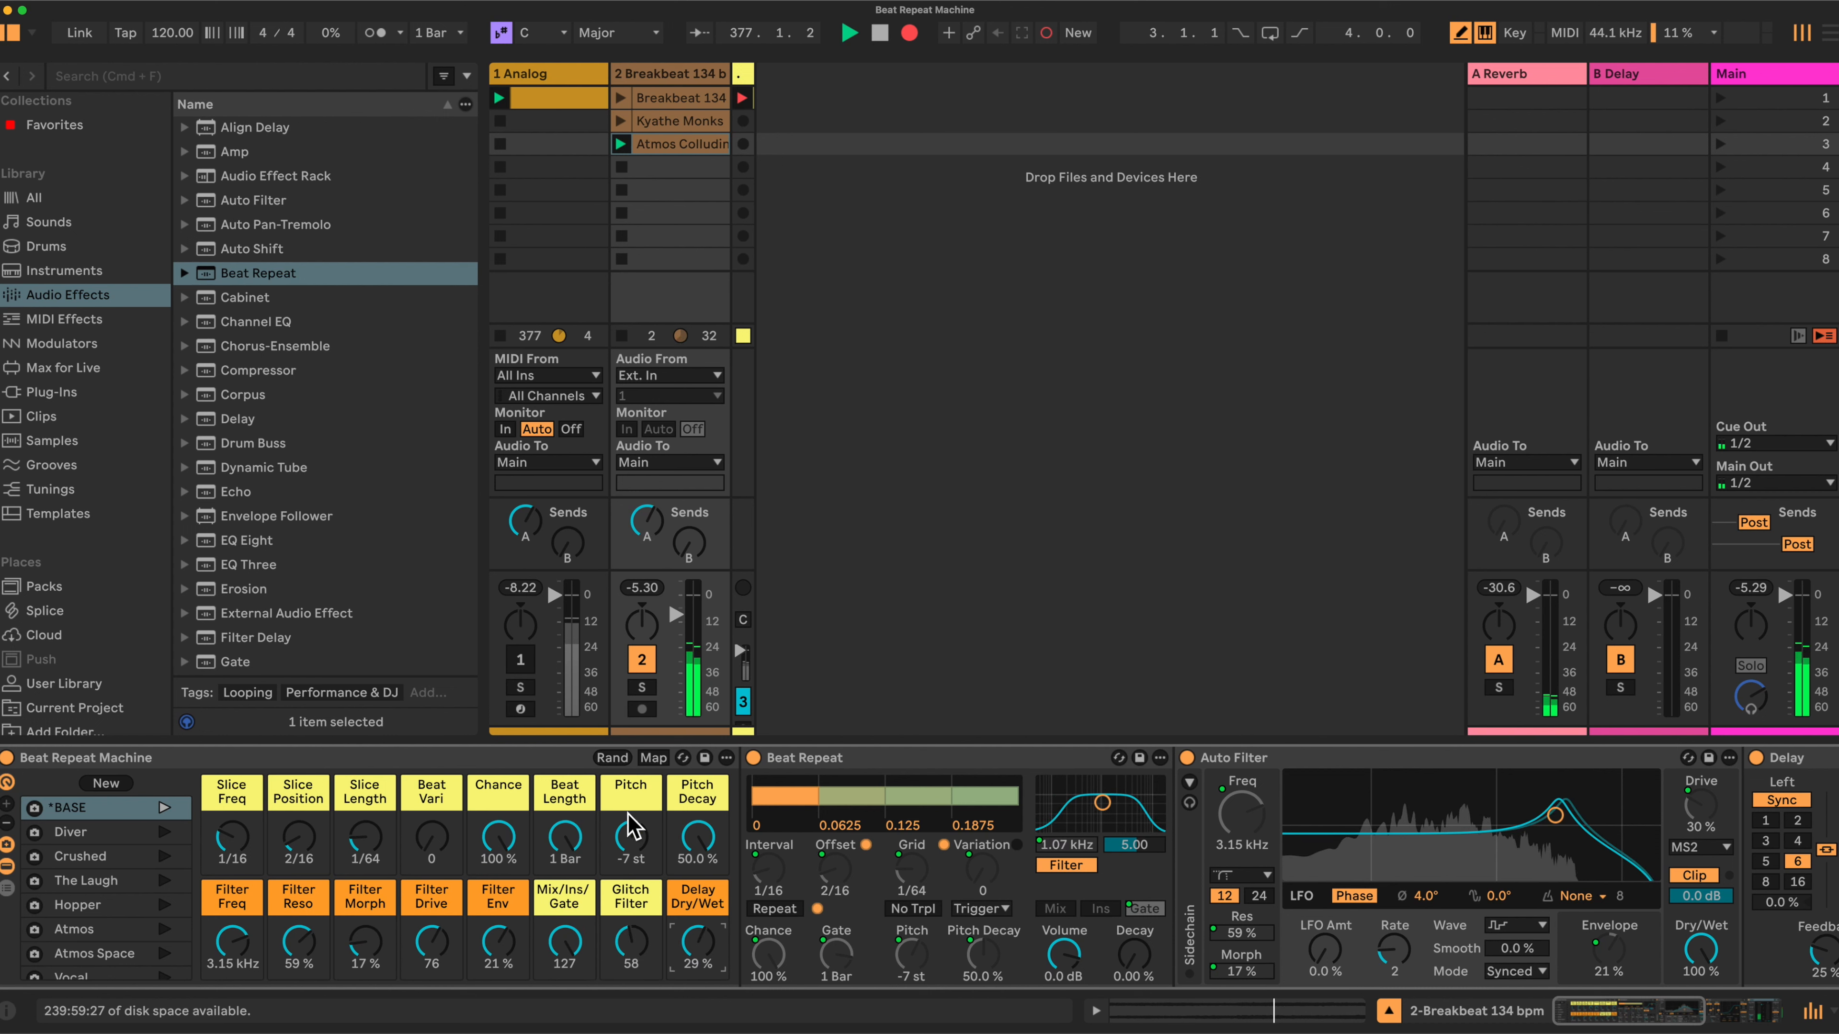
{"action": "mouse_move", "coordinate": [697, 838]}
{"action": "left_mouse_down"}
{"action": "mouse_move", "coordinate": [696, 880]}
{"action": "mouse_move", "coordinate": [696, 836]}
{"action": "left_mouse_up"}
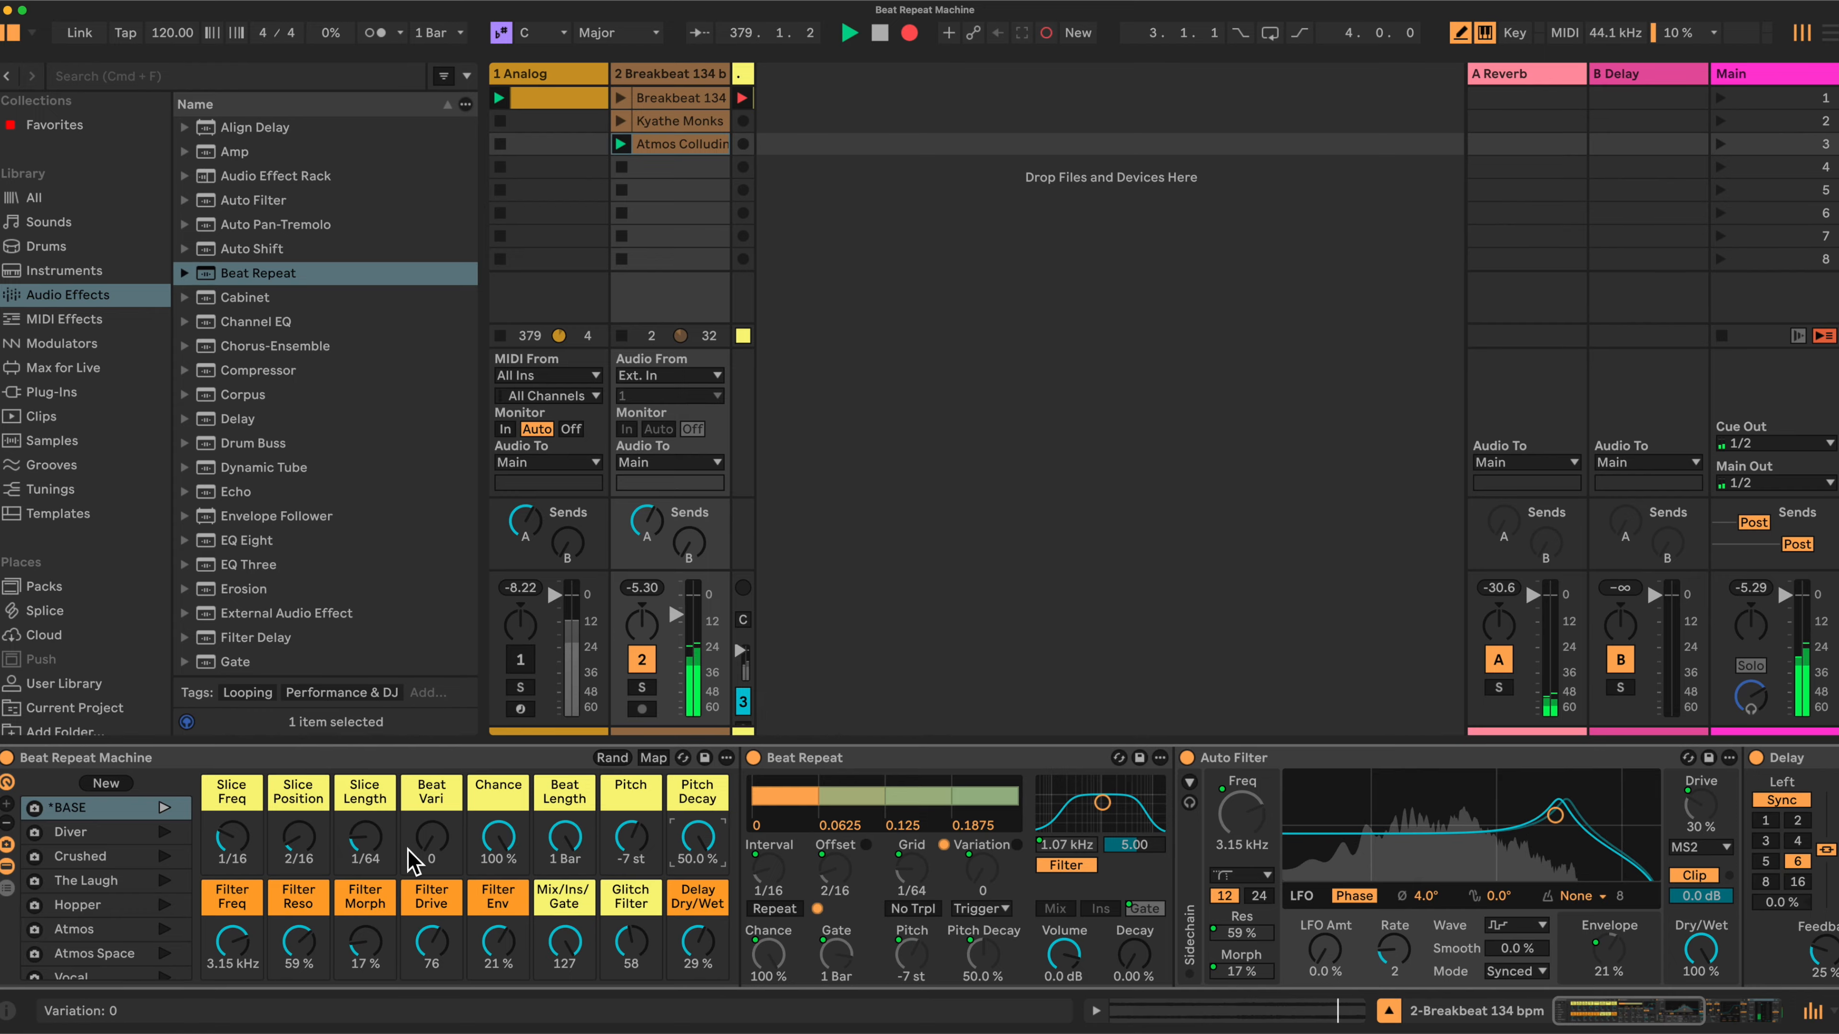
- Recall the Atmos macro variation and set the Slice Position macro to 4/16
{"action": "left_click", "coordinate": [99, 931]}
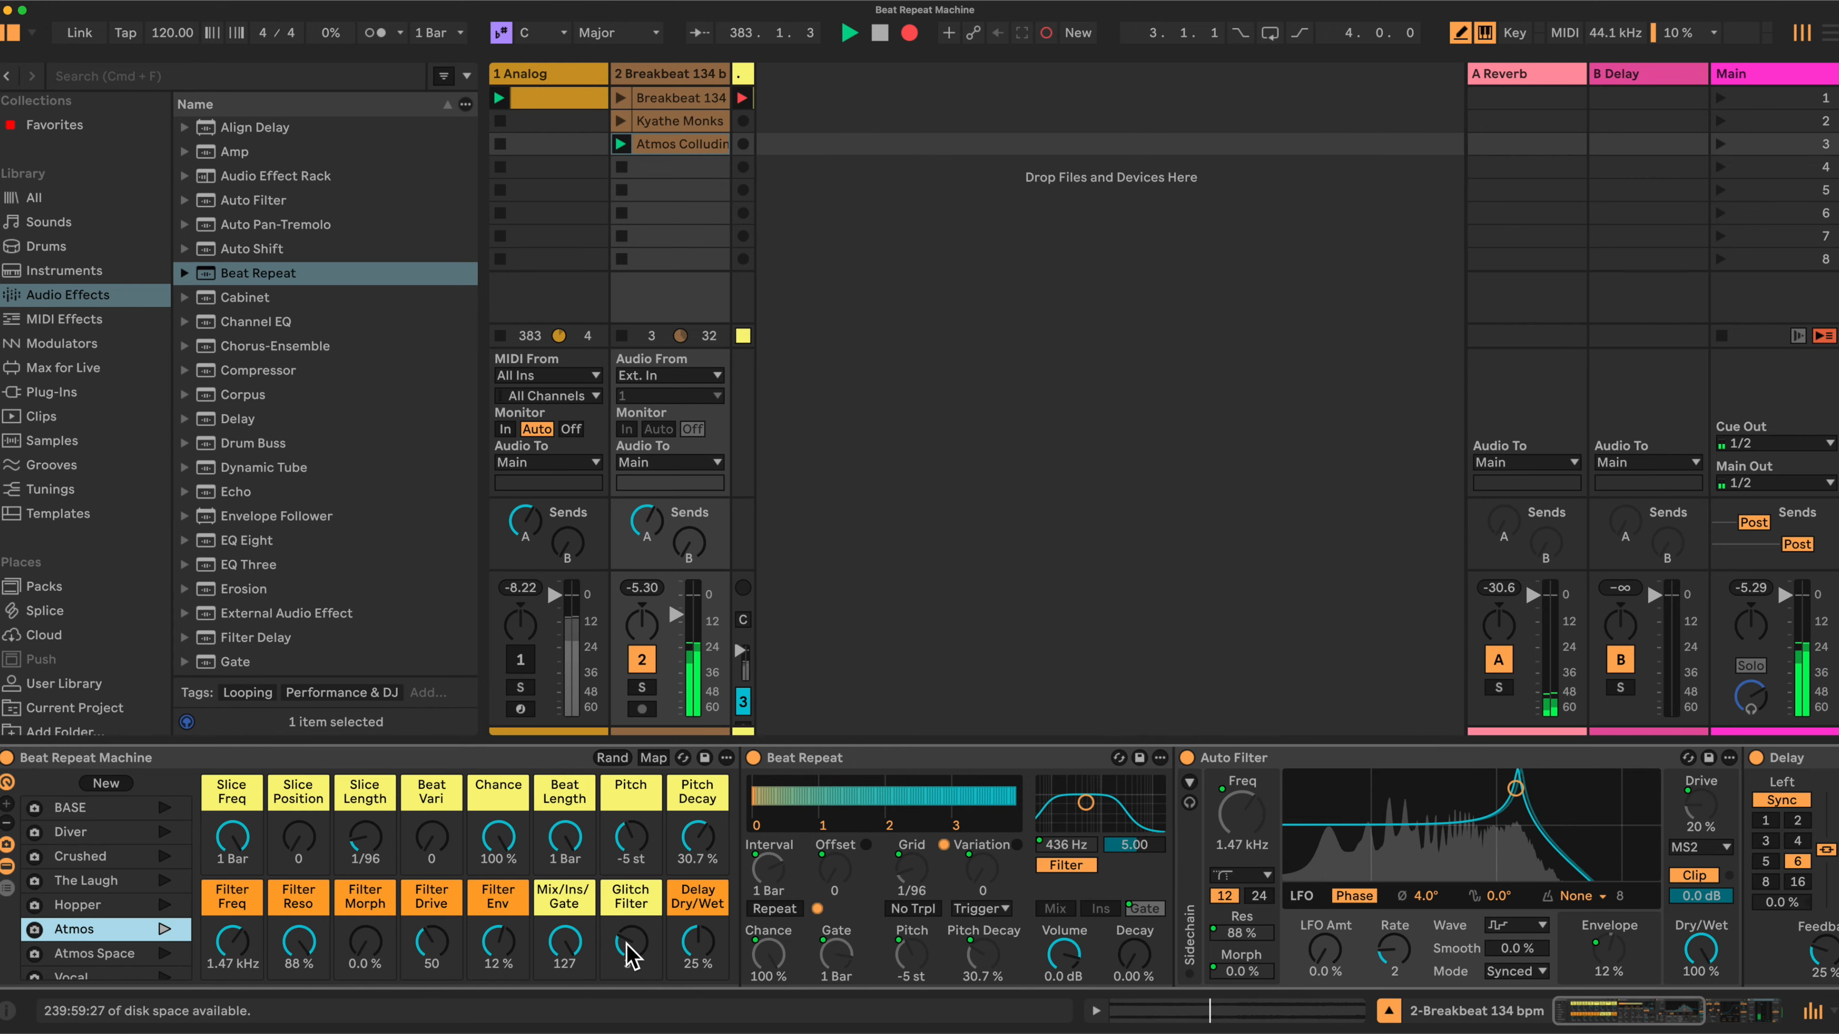
{"action": "left_click", "coordinate": [302, 847]}
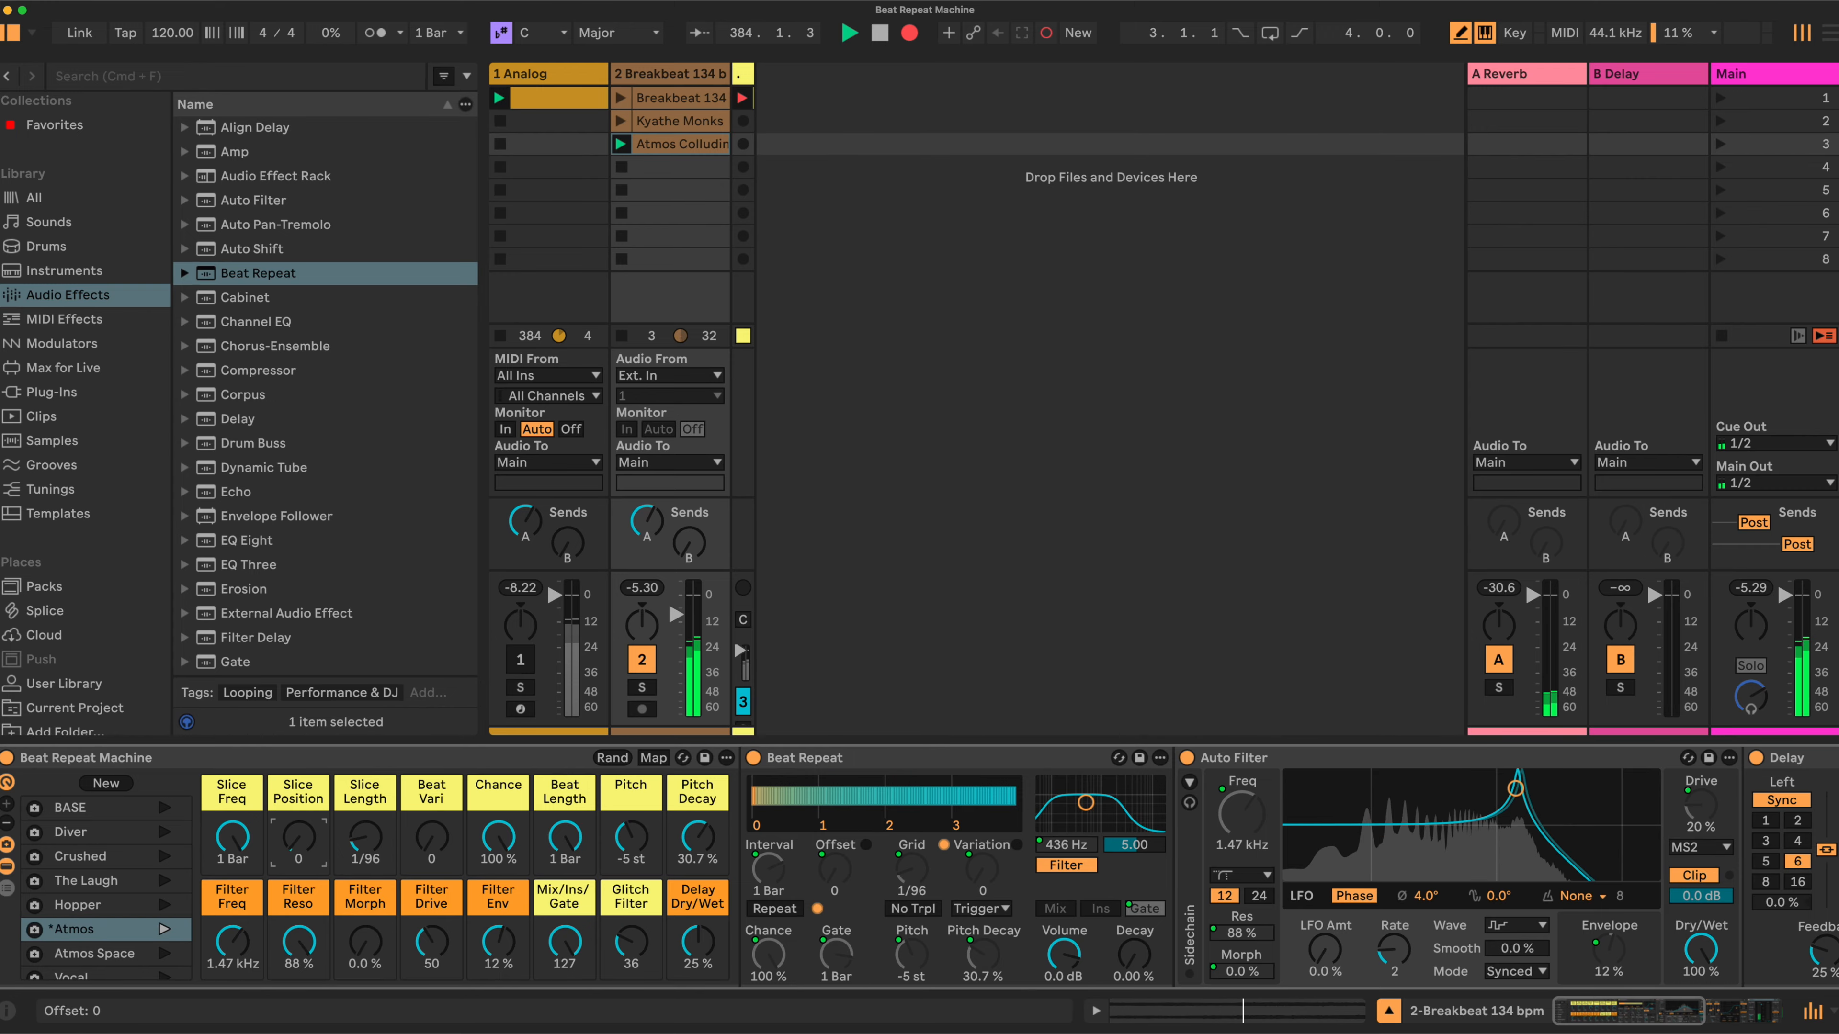
{"action": "left_click_drag", "start_coordinate": [305, 832], "coordinate": [304, 826]}
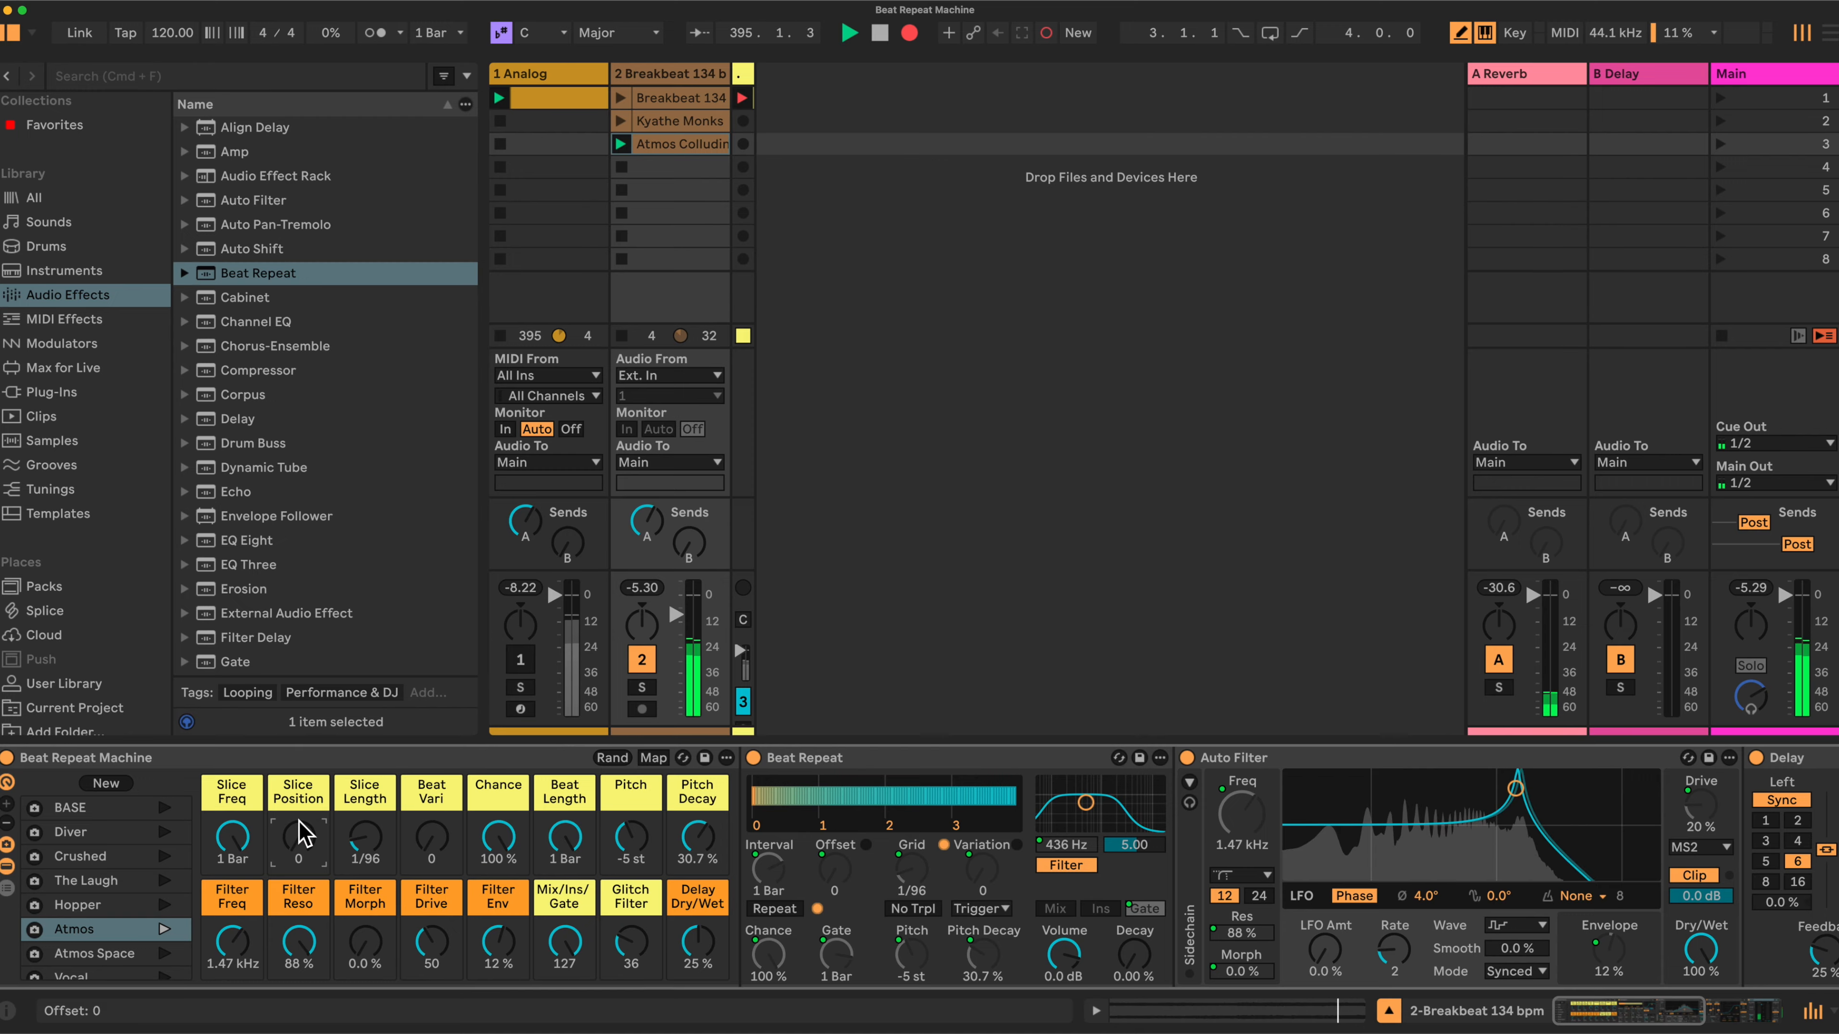
{"action": "left_click_drag", "start_coordinate": [299, 838], "coordinate": [298, 826]}
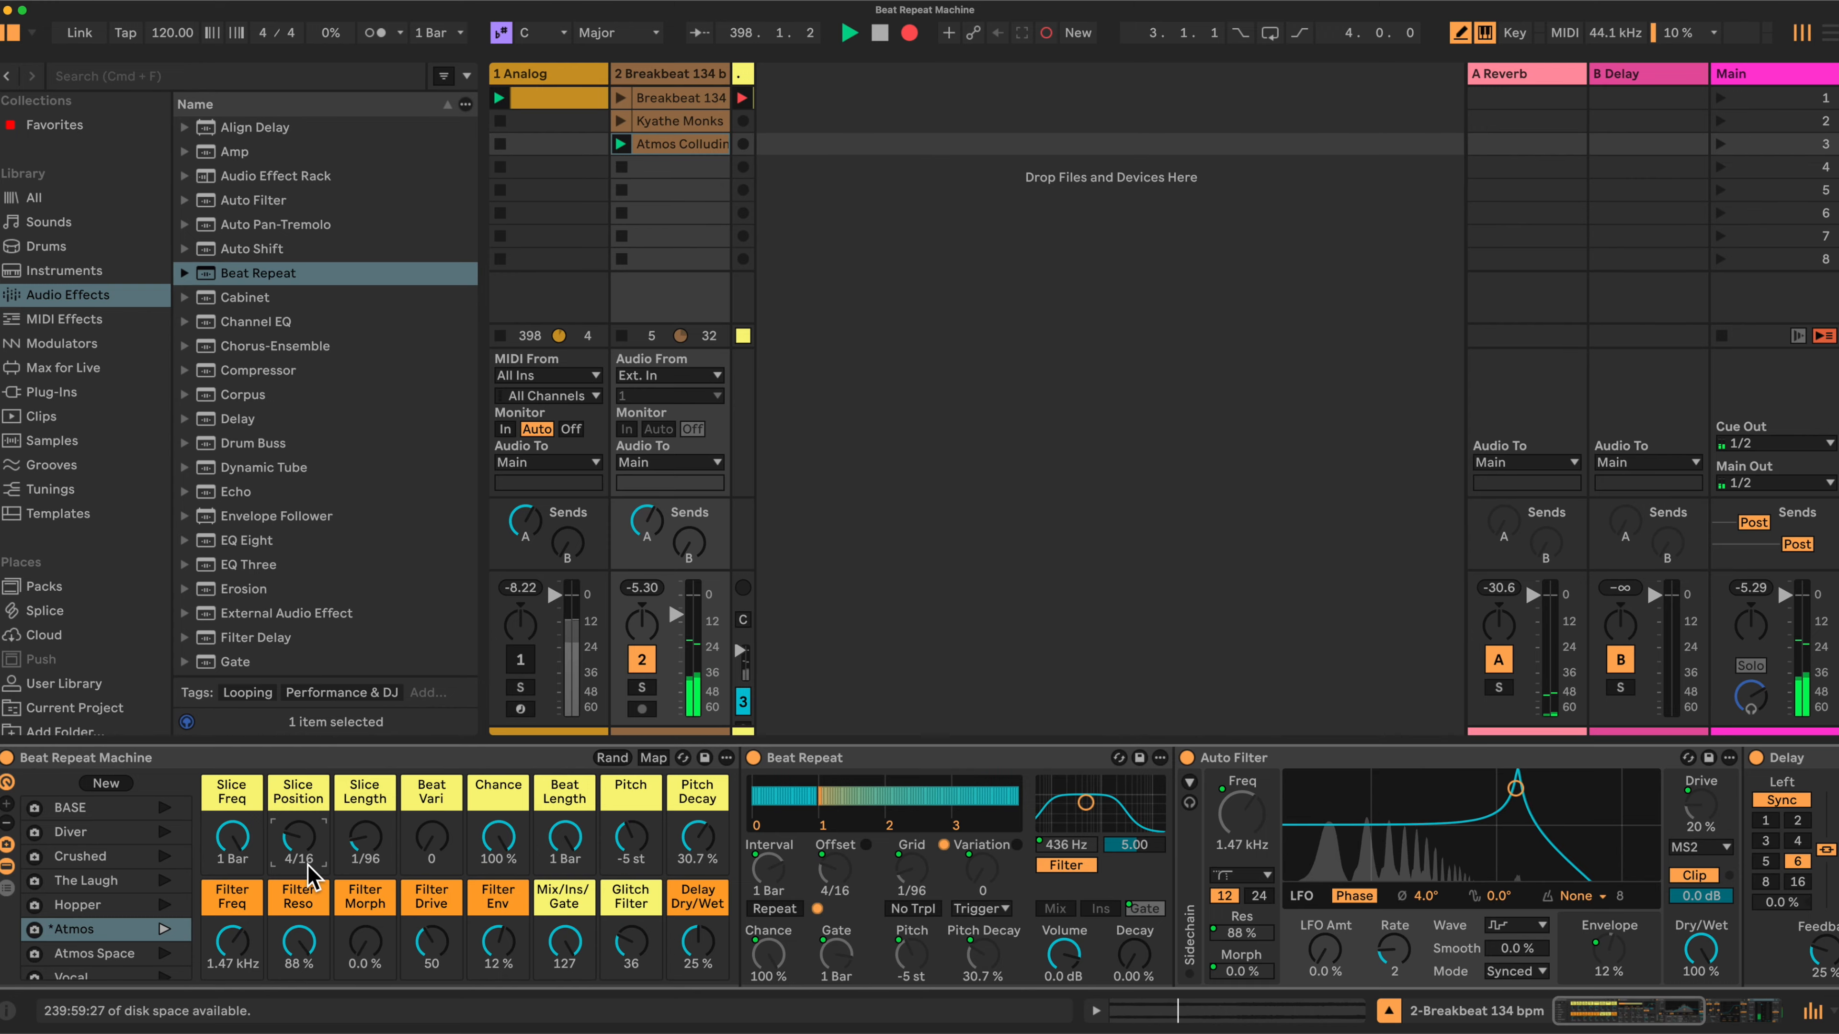
- Launch the Breakbeat 134 clip and set Slice Position to 12/16 and Slice Freq to 1/8
{"action": "left_click", "coordinate": [621, 99]}
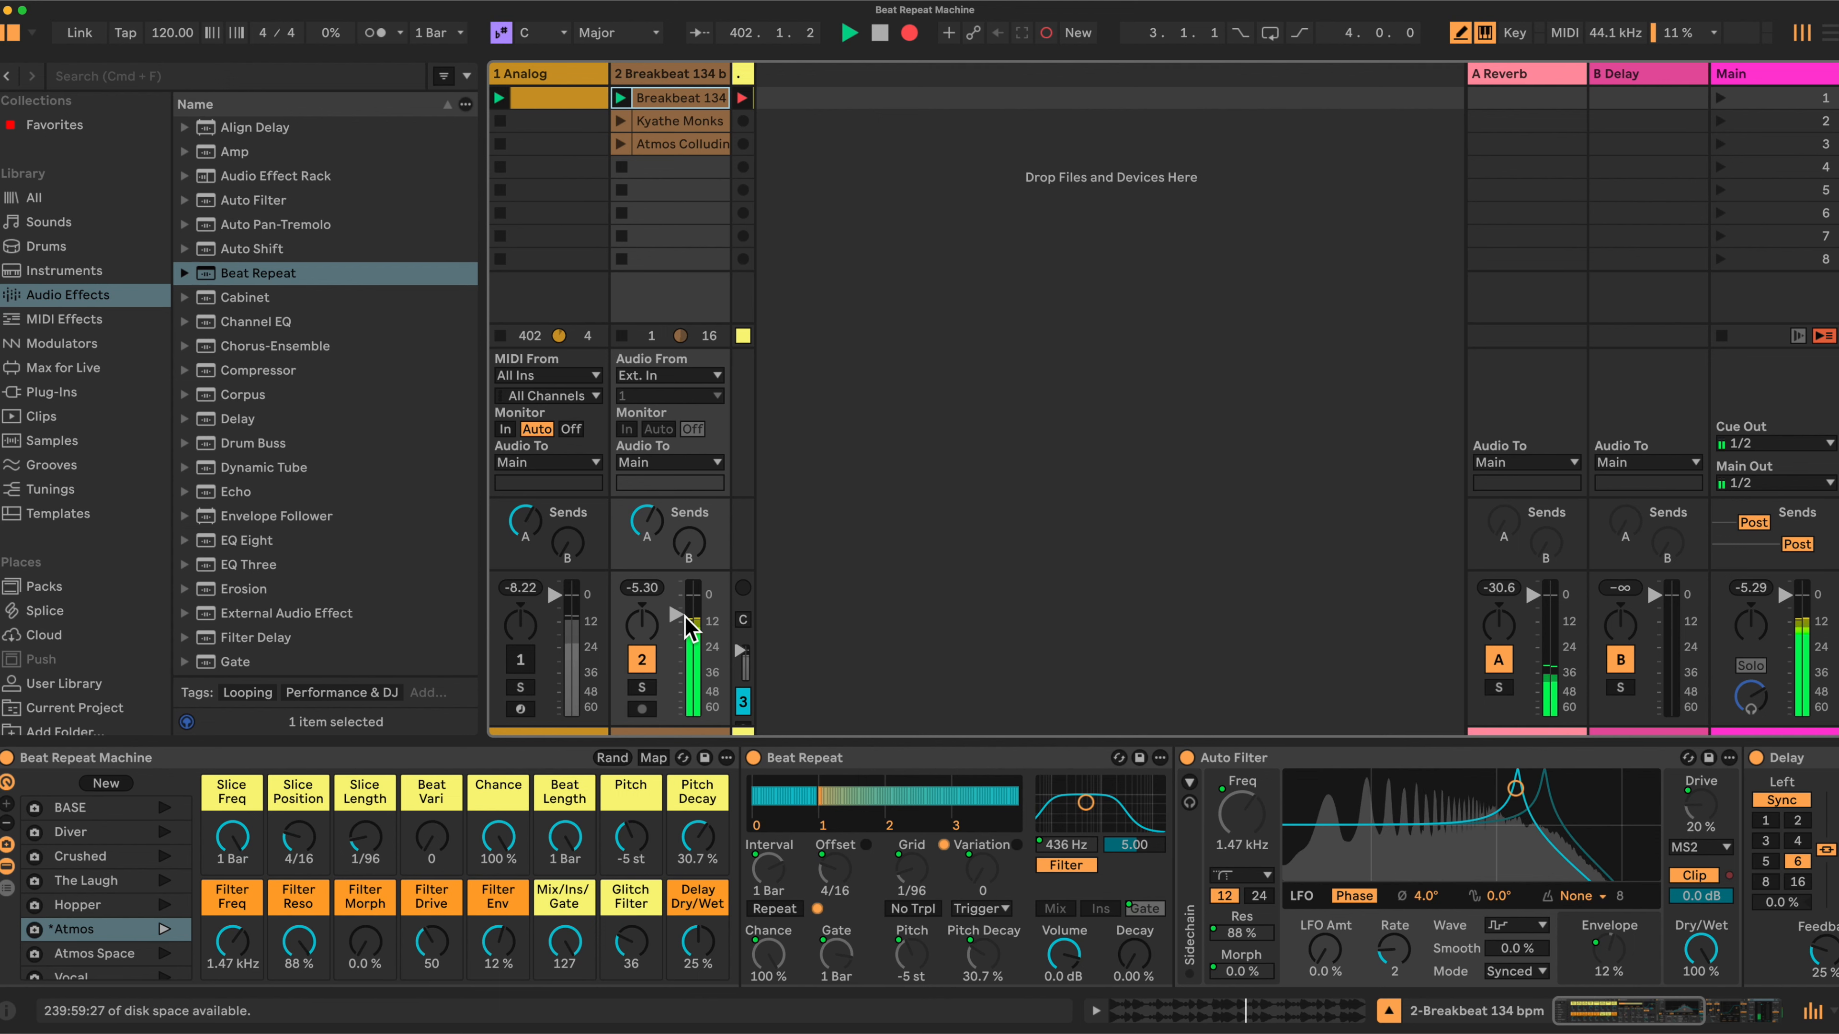
{"action": "left_click_drag", "start_coordinate": [298, 839], "coordinate": [298, 823]}
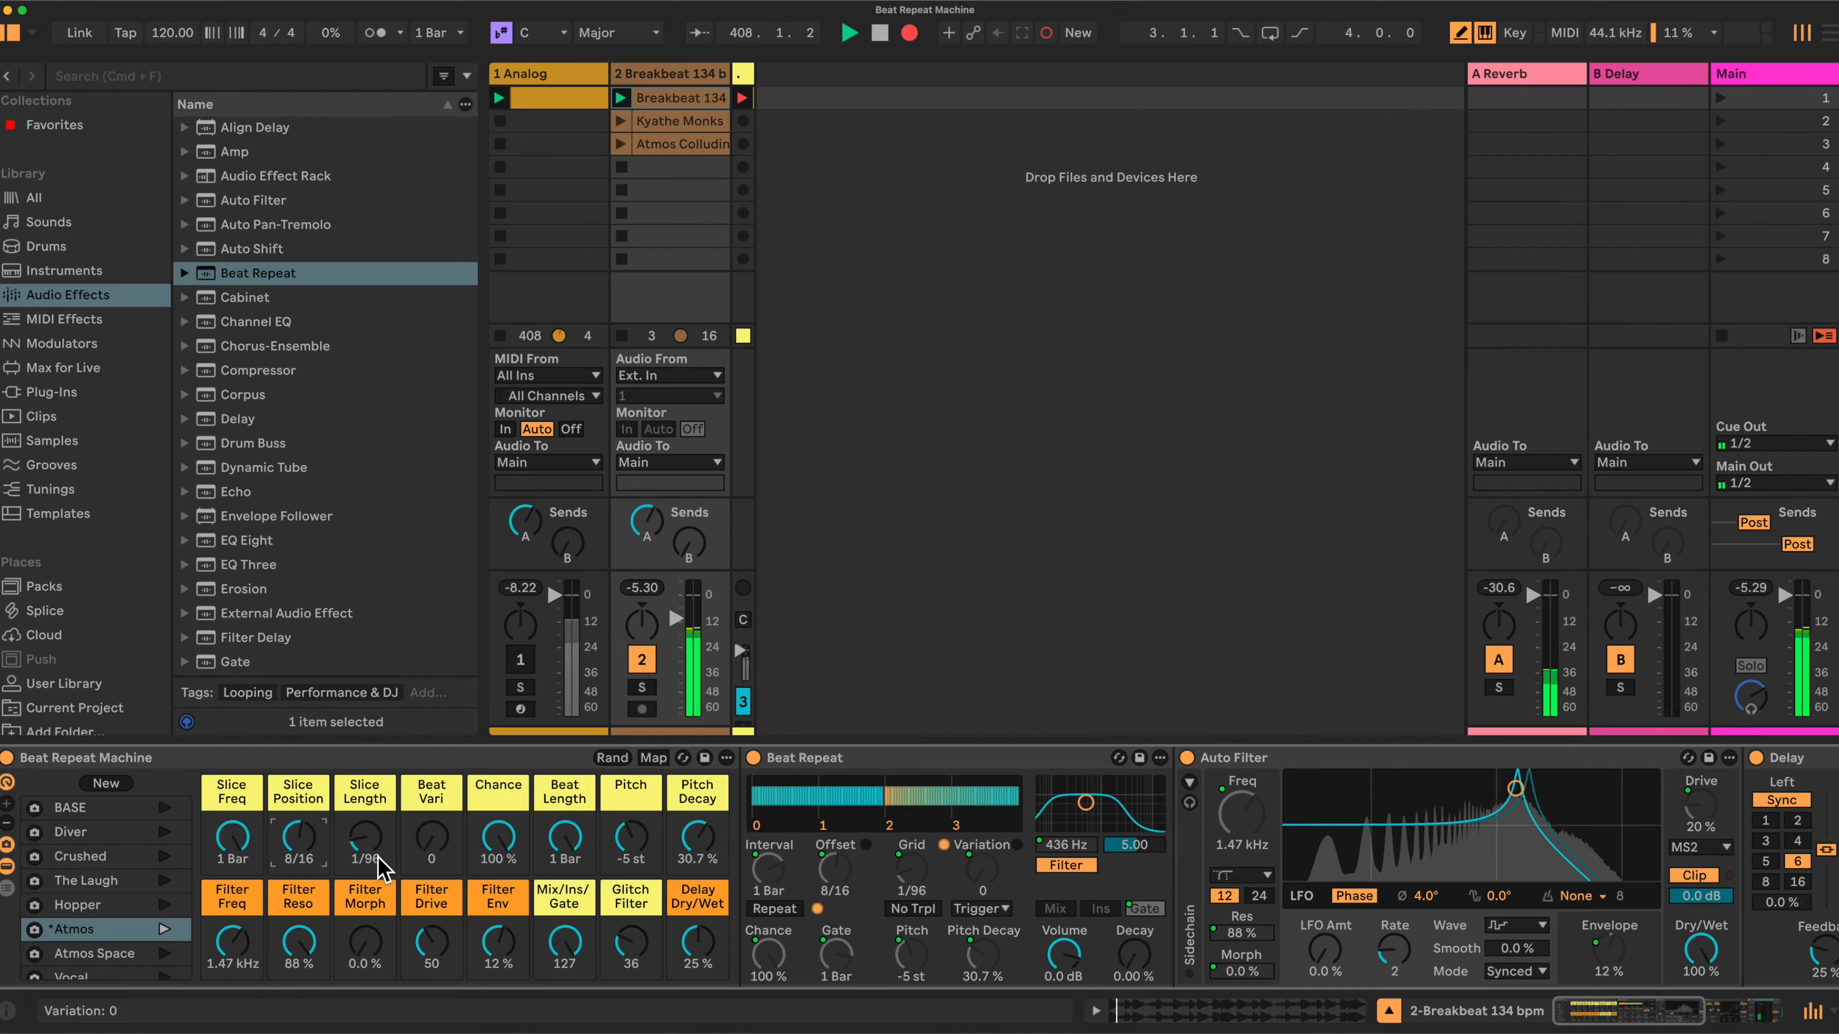
{"action": "left_click_drag", "start_coordinate": [298, 836], "coordinate": [298, 829]}
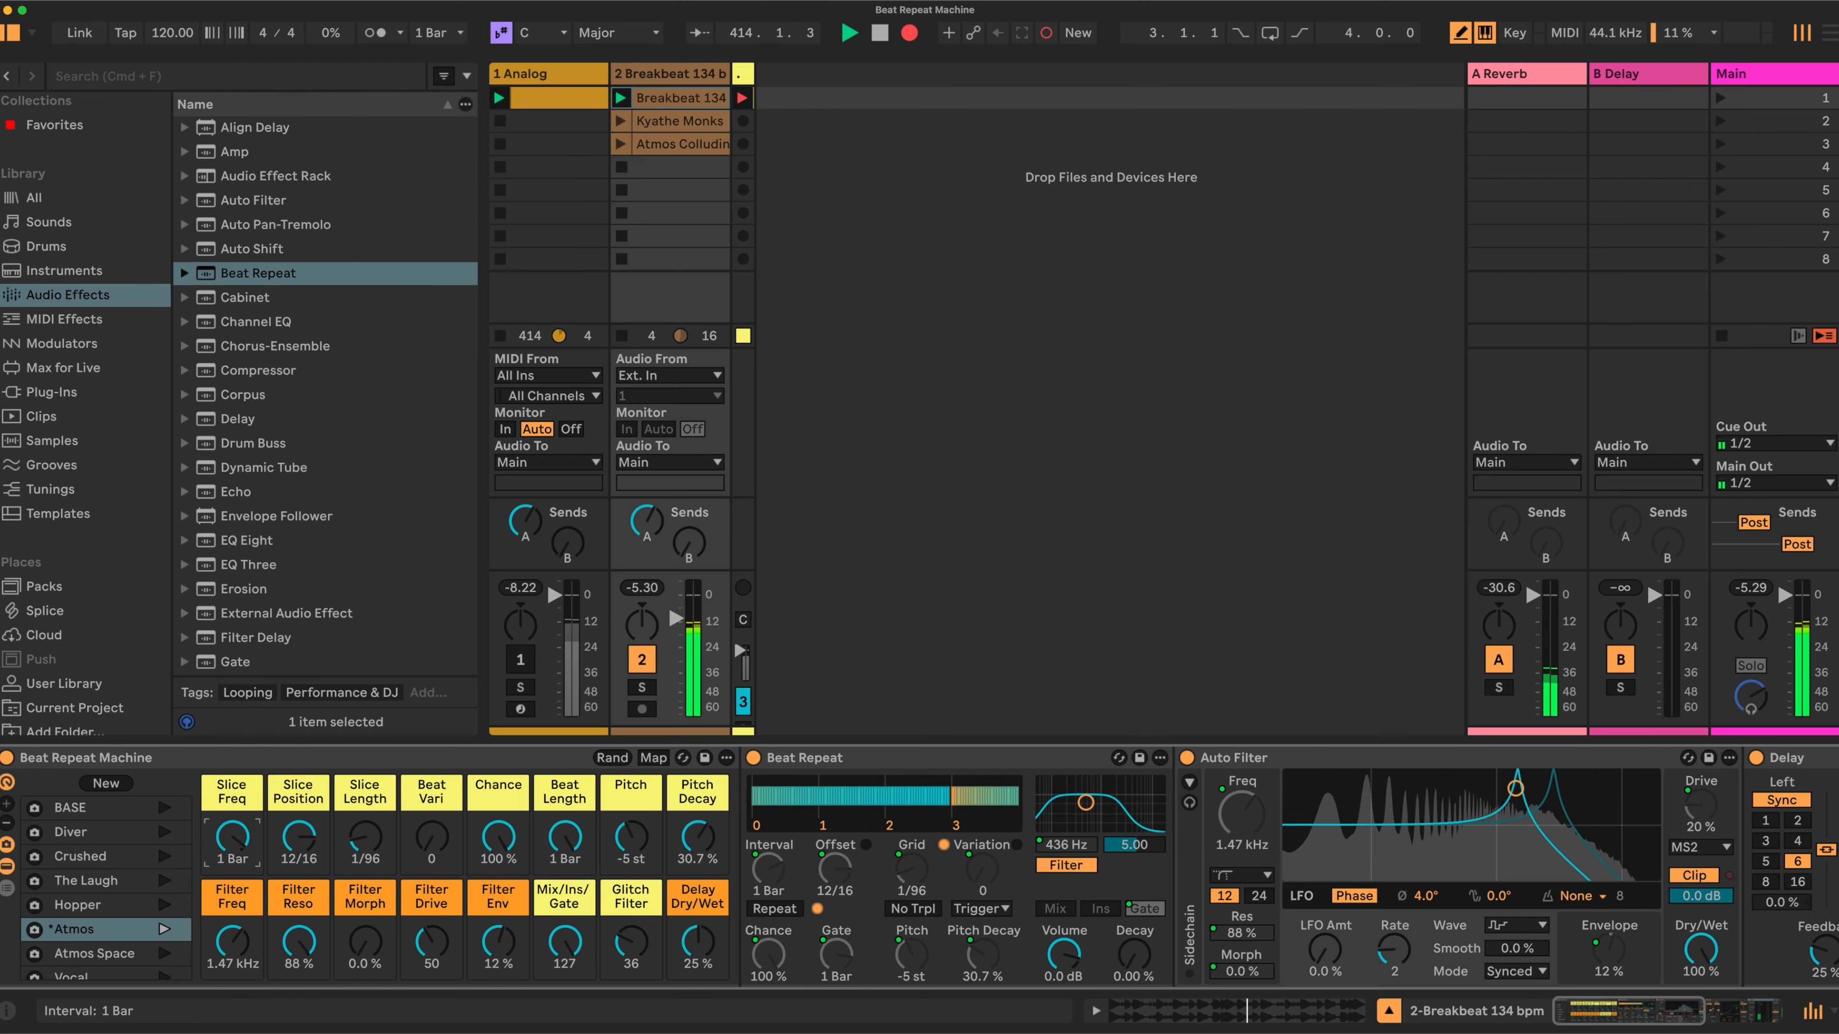
{"action": "left_click_drag", "start_coordinate": [232, 837], "coordinate": [232, 858]}
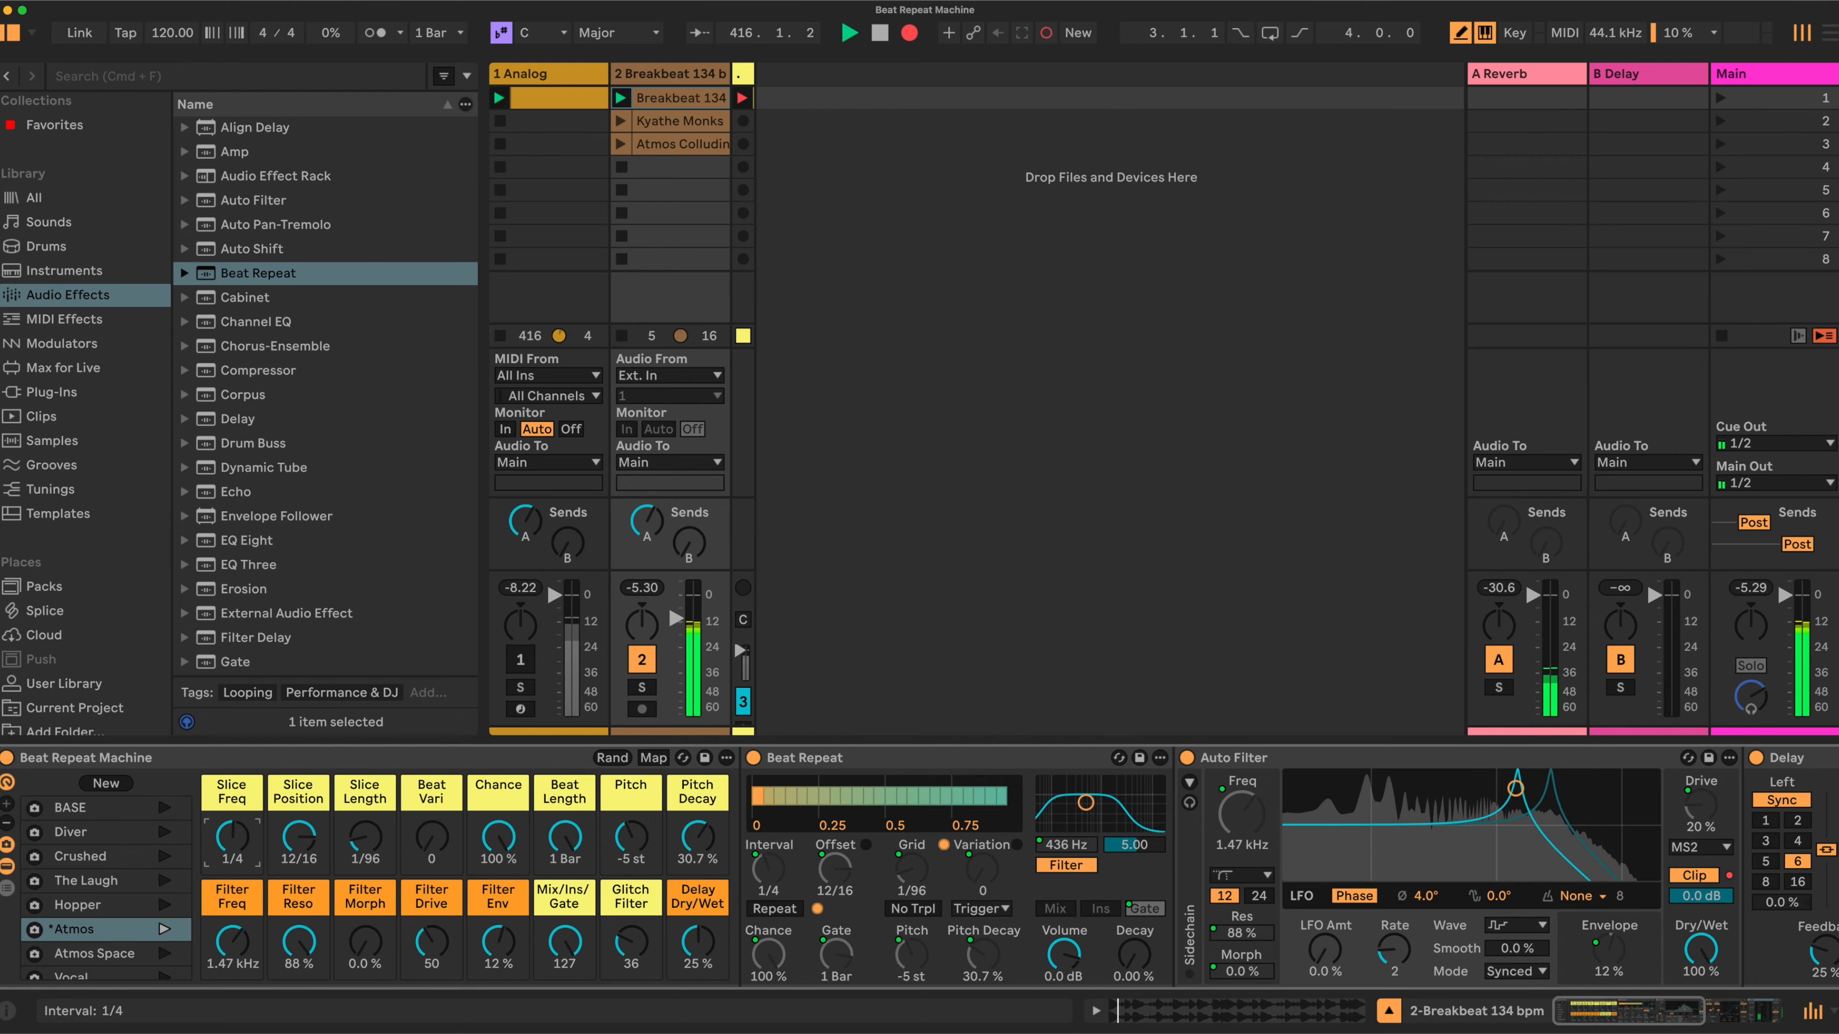
{"action": "left_click_drag", "start_coordinate": [230, 839], "coordinate": [230, 849]}
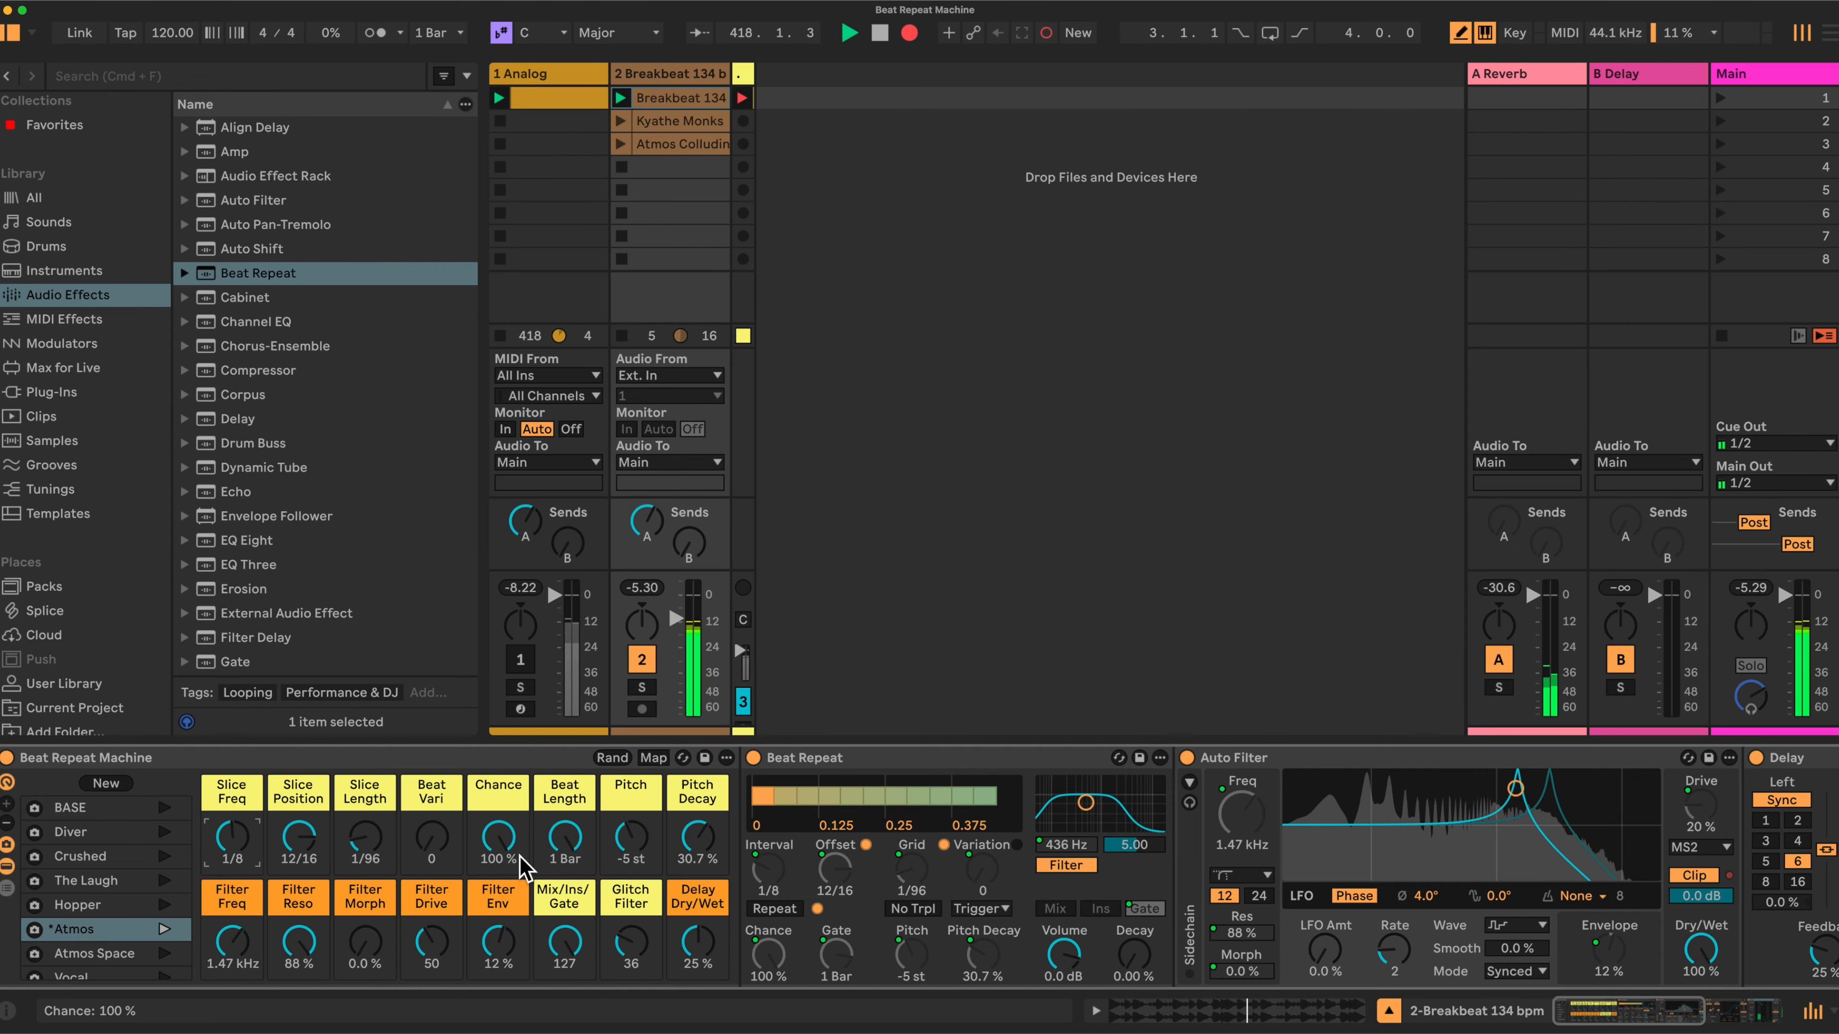
- Set the macros Pitch Decay to 43.3%, Pitch to -5 st, Beat Length to 7/16, Chance to 60.6% and Beat Vari to 5
{"action": "left_click_drag", "start_coordinate": [696, 841], "coordinate": [639, 847]}
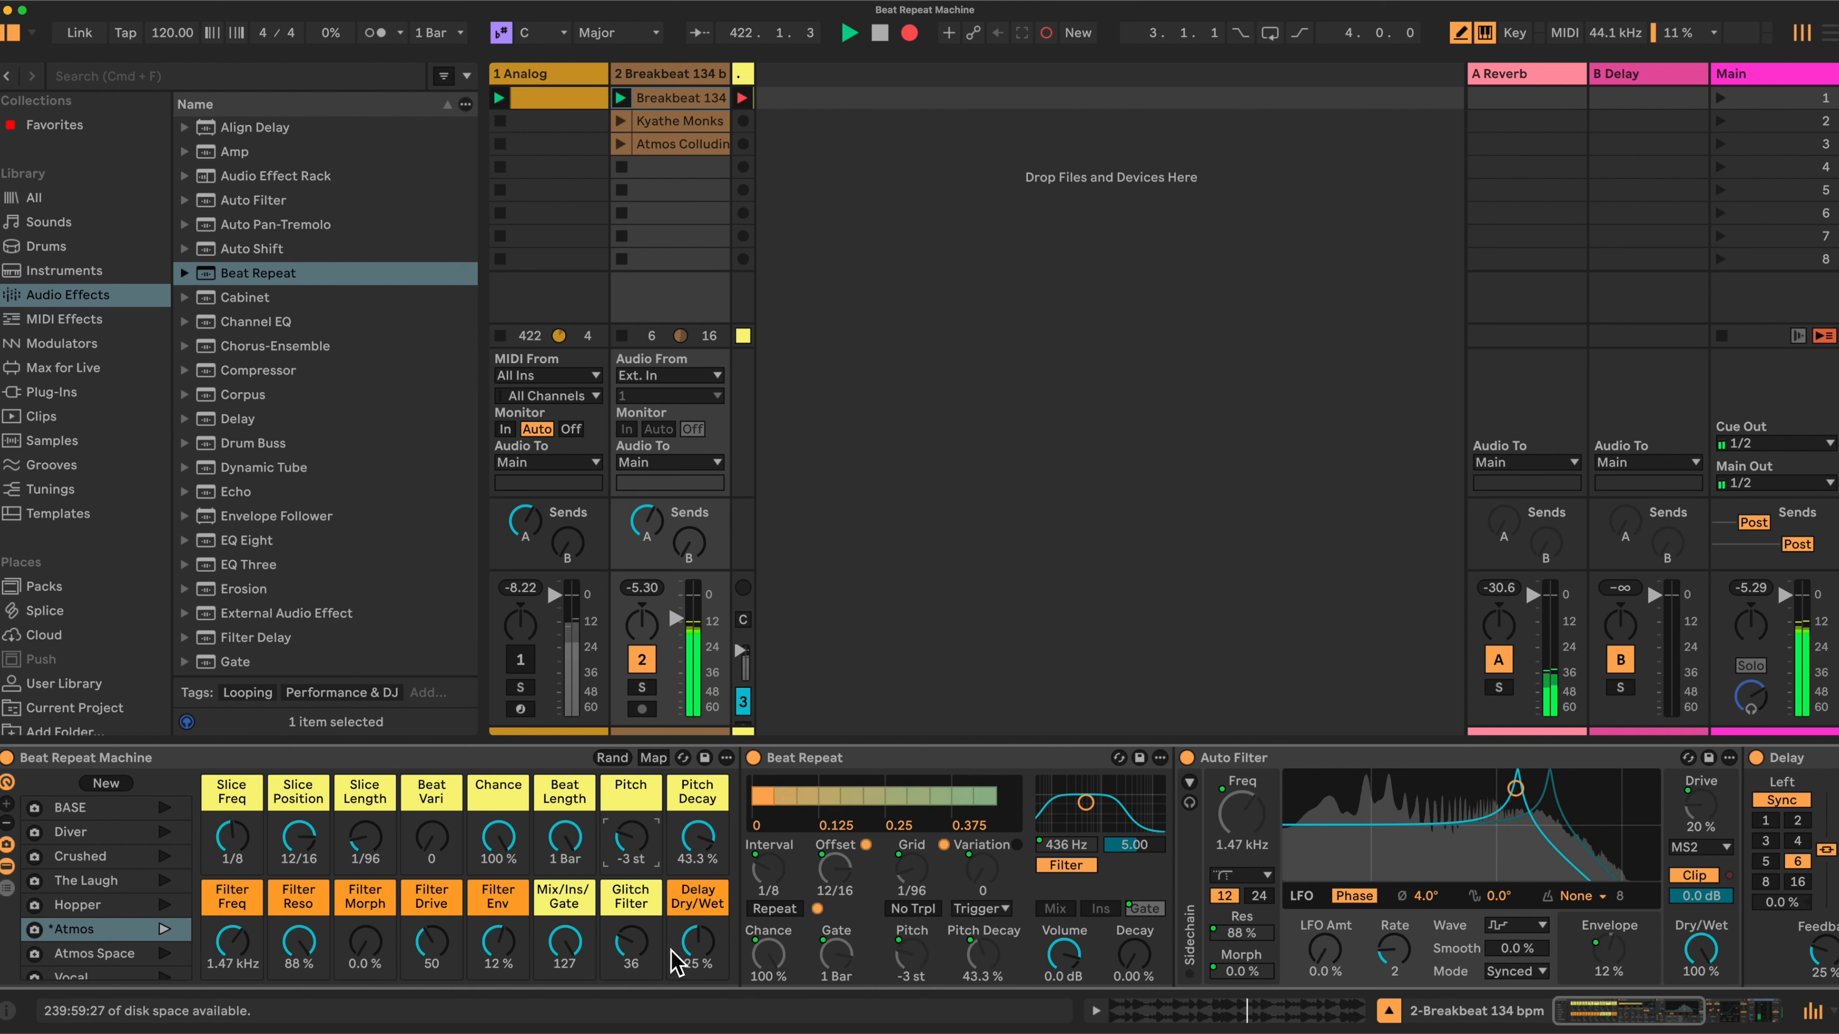
{"action": "left_click_drag", "start_coordinate": [631, 840], "coordinate": [630, 844]}
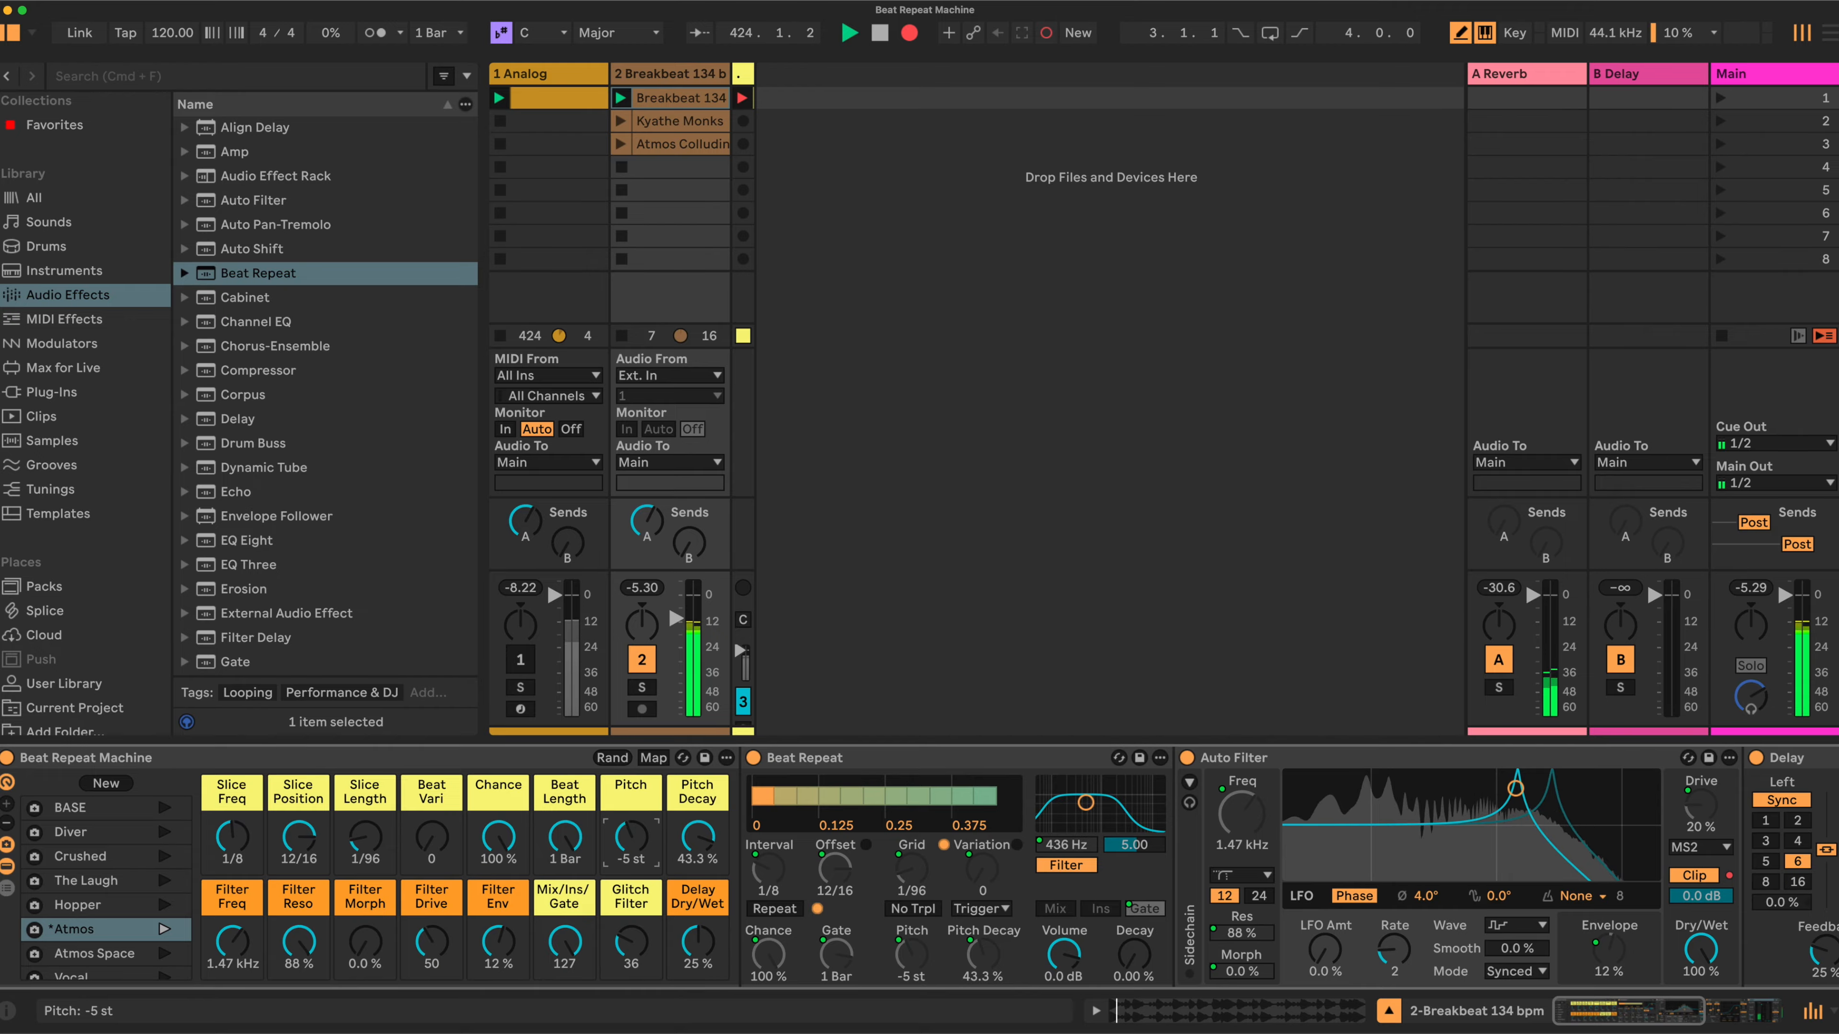
{"action": "left_click_drag", "start_coordinate": [564, 838], "coordinate": [498, 869]}
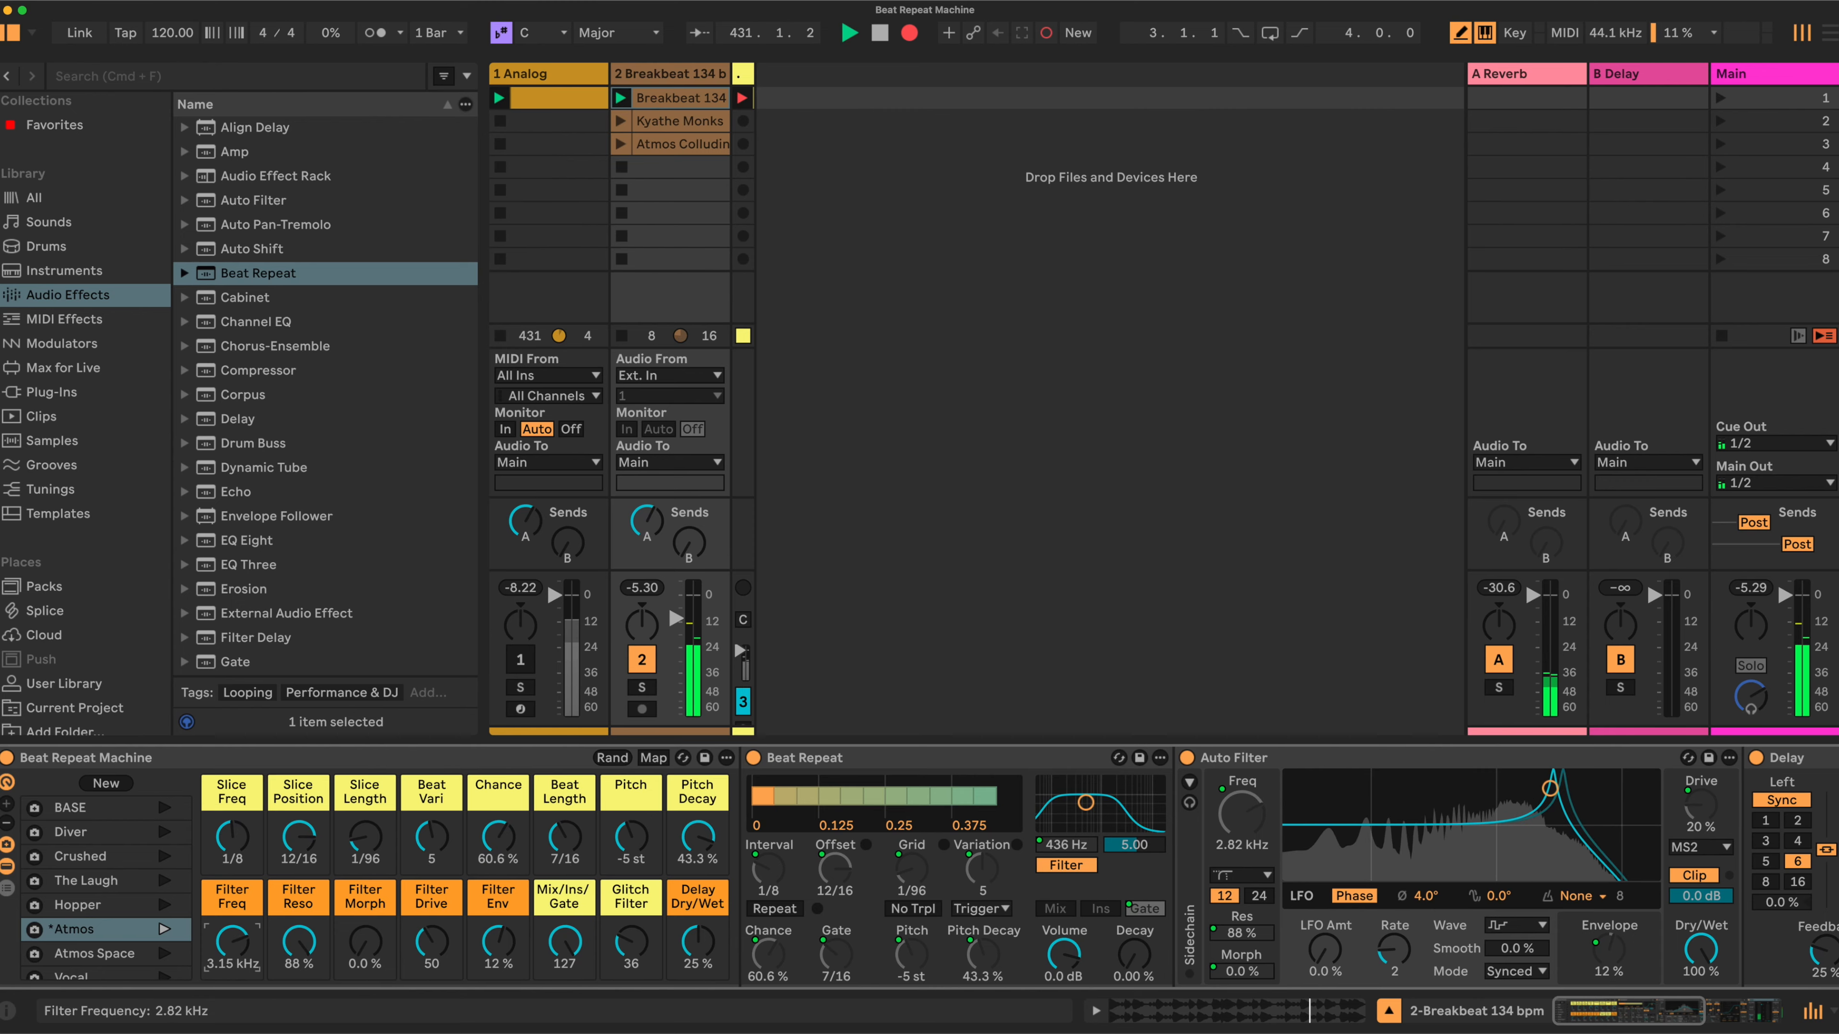
- Set the macros Filter Freq to 377 Hz, Glitch Filter to 43, Filter Morph to 10% and Filter Drive to 109
{"action": "left_click_drag", "start_coordinate": [232, 941], "coordinate": [232, 970]}
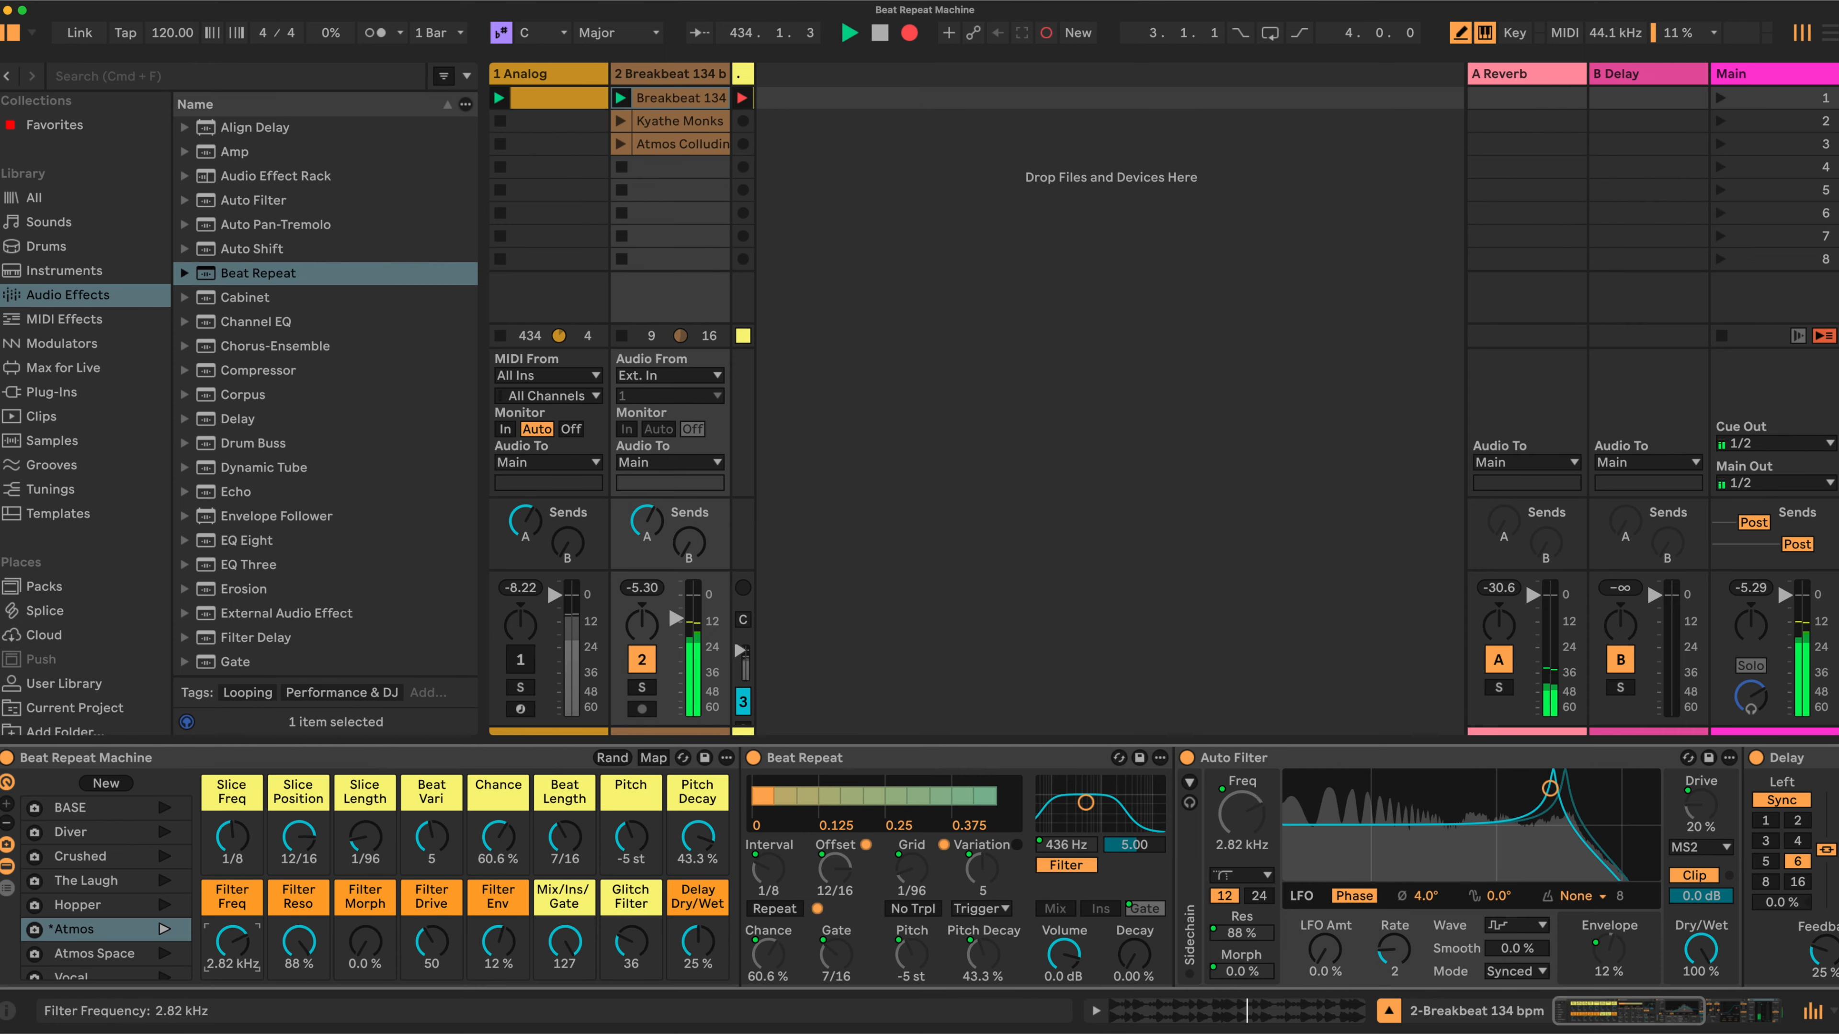
{"action": "left_click_drag", "start_coordinate": [232, 941], "coordinate": [232, 937]}
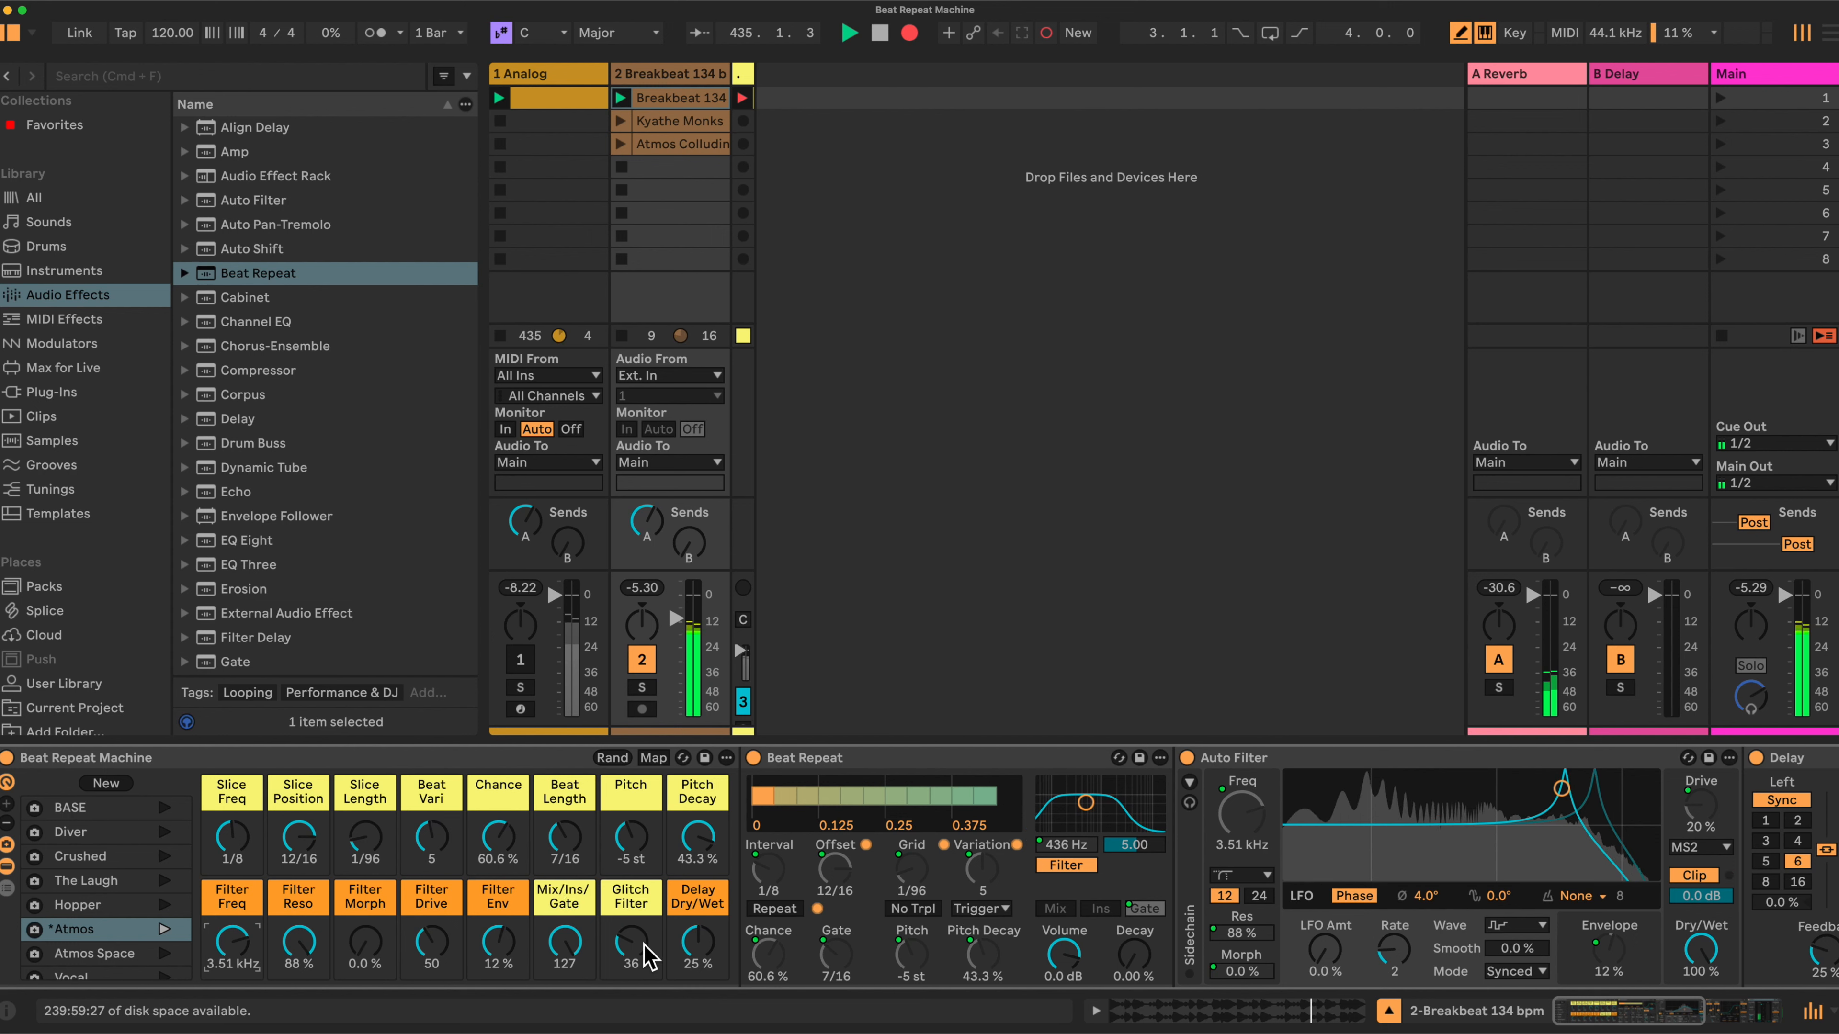
{"action": "mouse_move", "coordinate": [630, 941]}
{"action": "left_mouse_down"}
{"action": "mouse_move", "coordinate": [631, 909]}
{"action": "mouse_move", "coordinate": [630, 937]}
{"action": "left_mouse_up"}
{"action": "left_click_drag", "start_coordinate": [243, 946], "coordinate": [243, 963]}
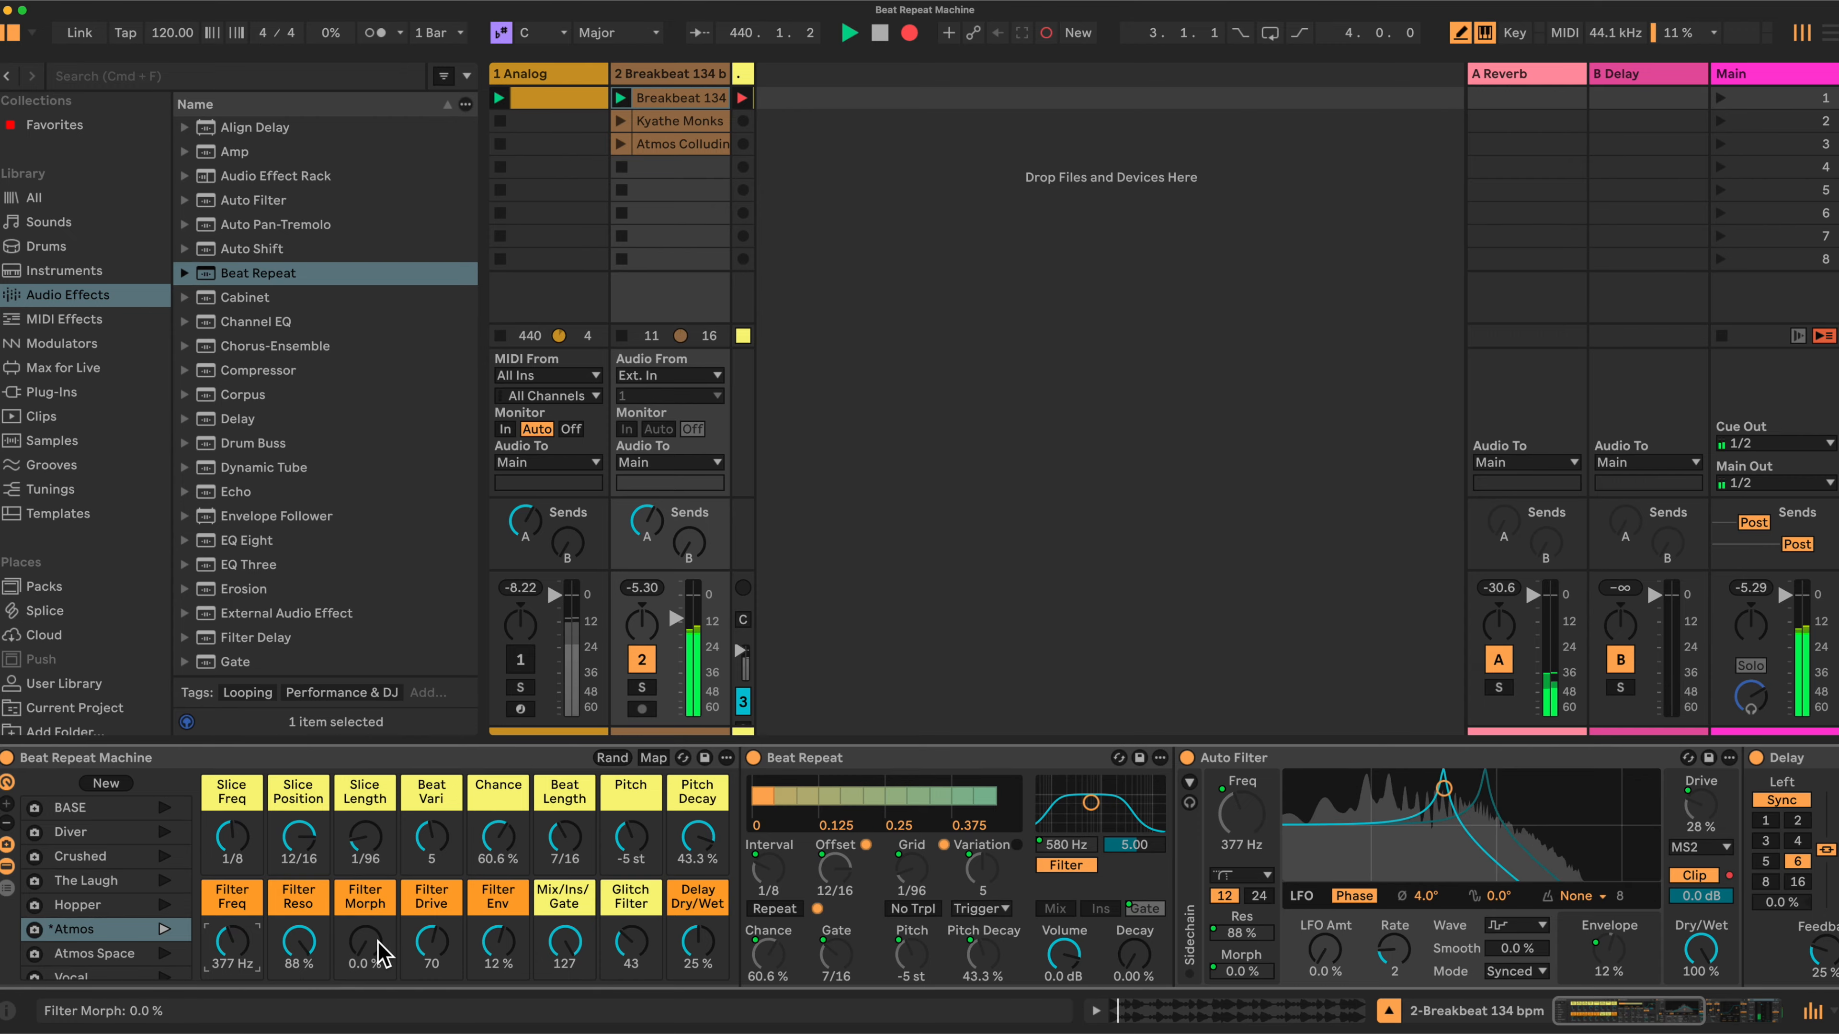
{"action": "left_click", "coordinate": [421, 940]}
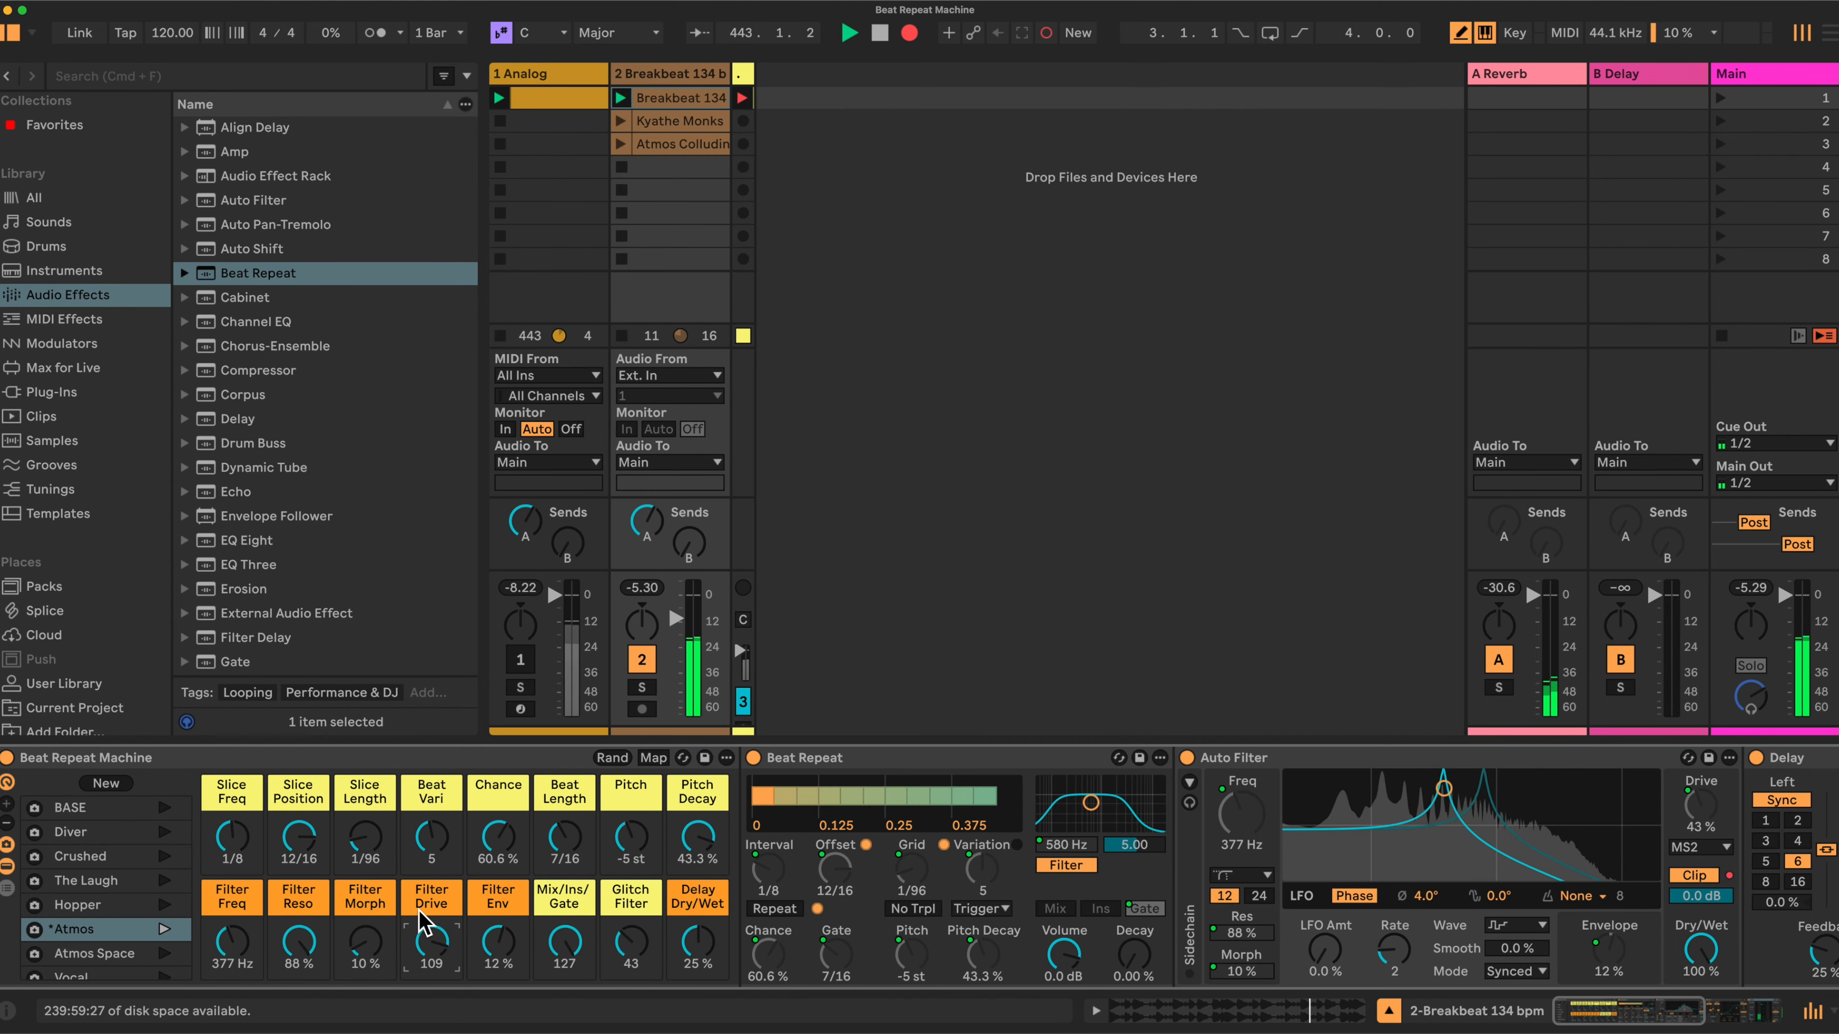
- Examine the rack's device chain from the macros through Beat Repeat, Auto Filter and Delay to the Limiter
{"action": "scroll", "coordinate": [904, 927], "scroll_direction": "right", "scroll_amount": 15}
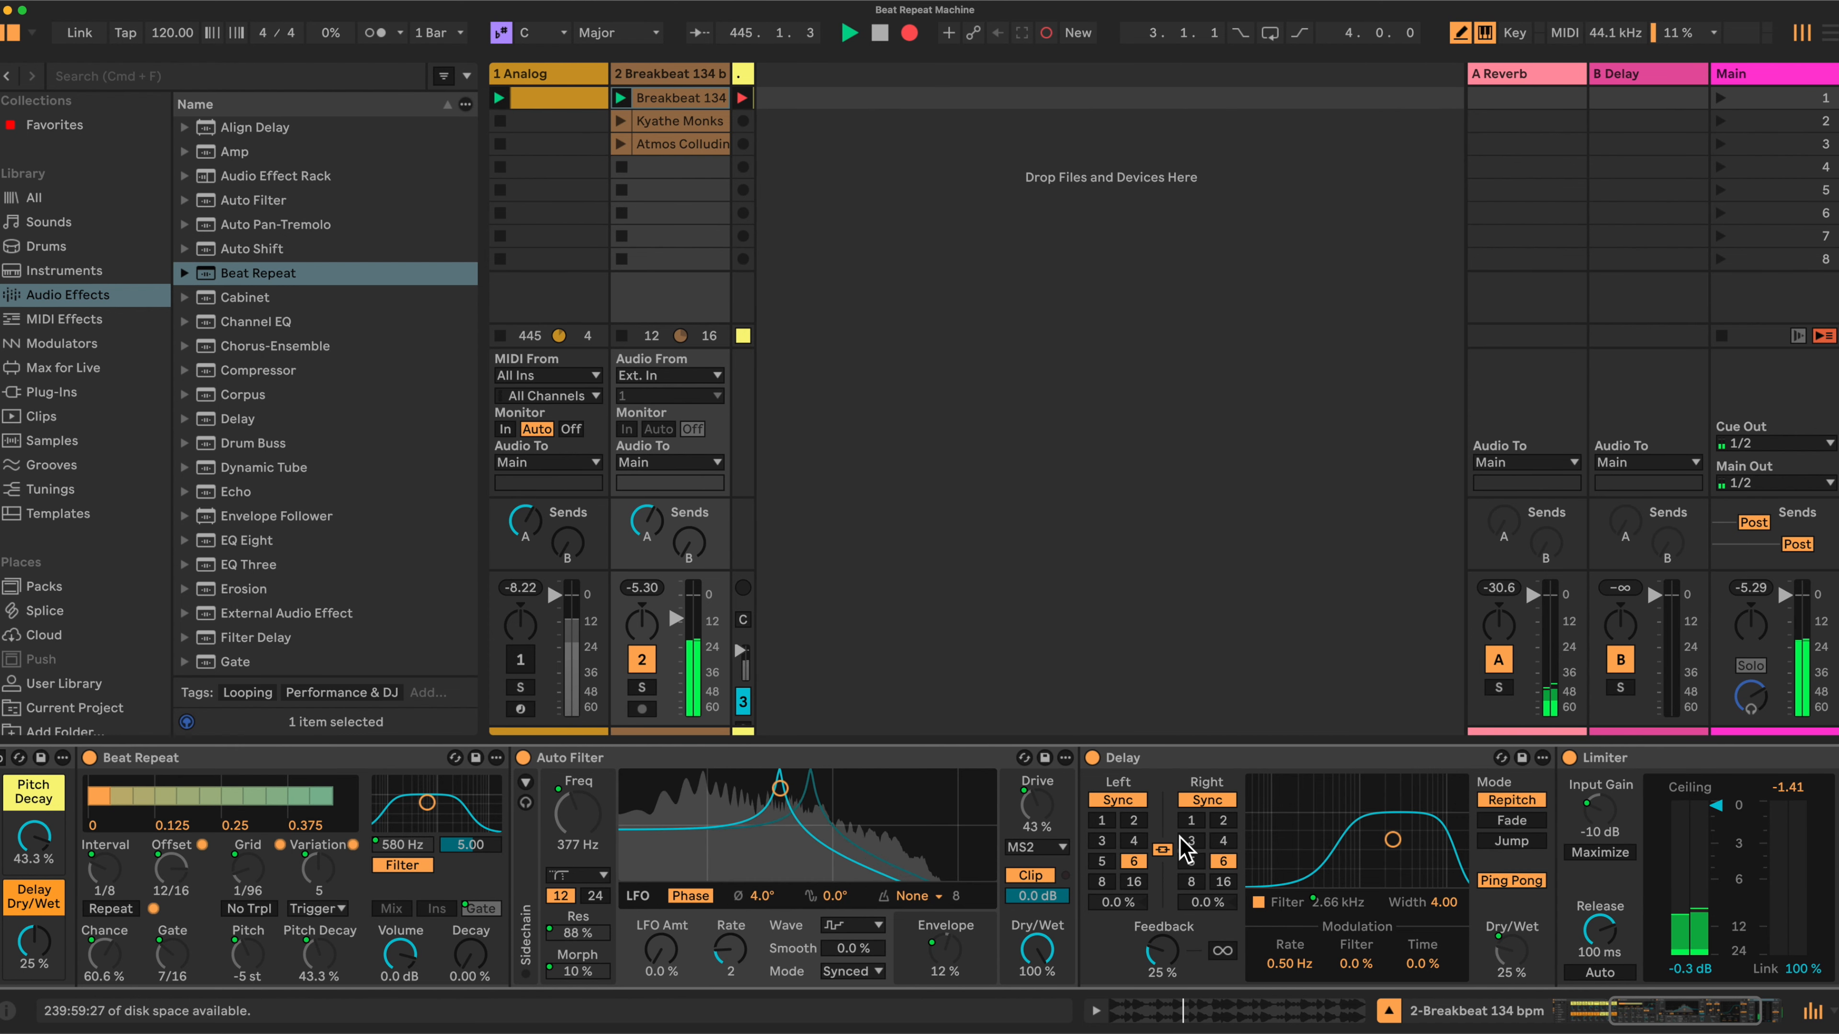
{"action": "scroll", "coordinate": [746, 855], "scroll_direction": "left", "scroll_amount": 3}
{"action": "scroll", "coordinate": [746, 854], "scroll_direction": "left", "scroll_amount": 7}
{"action": "scroll", "coordinate": [608, 919], "scroll_direction": "left", "scroll_amount": 2}
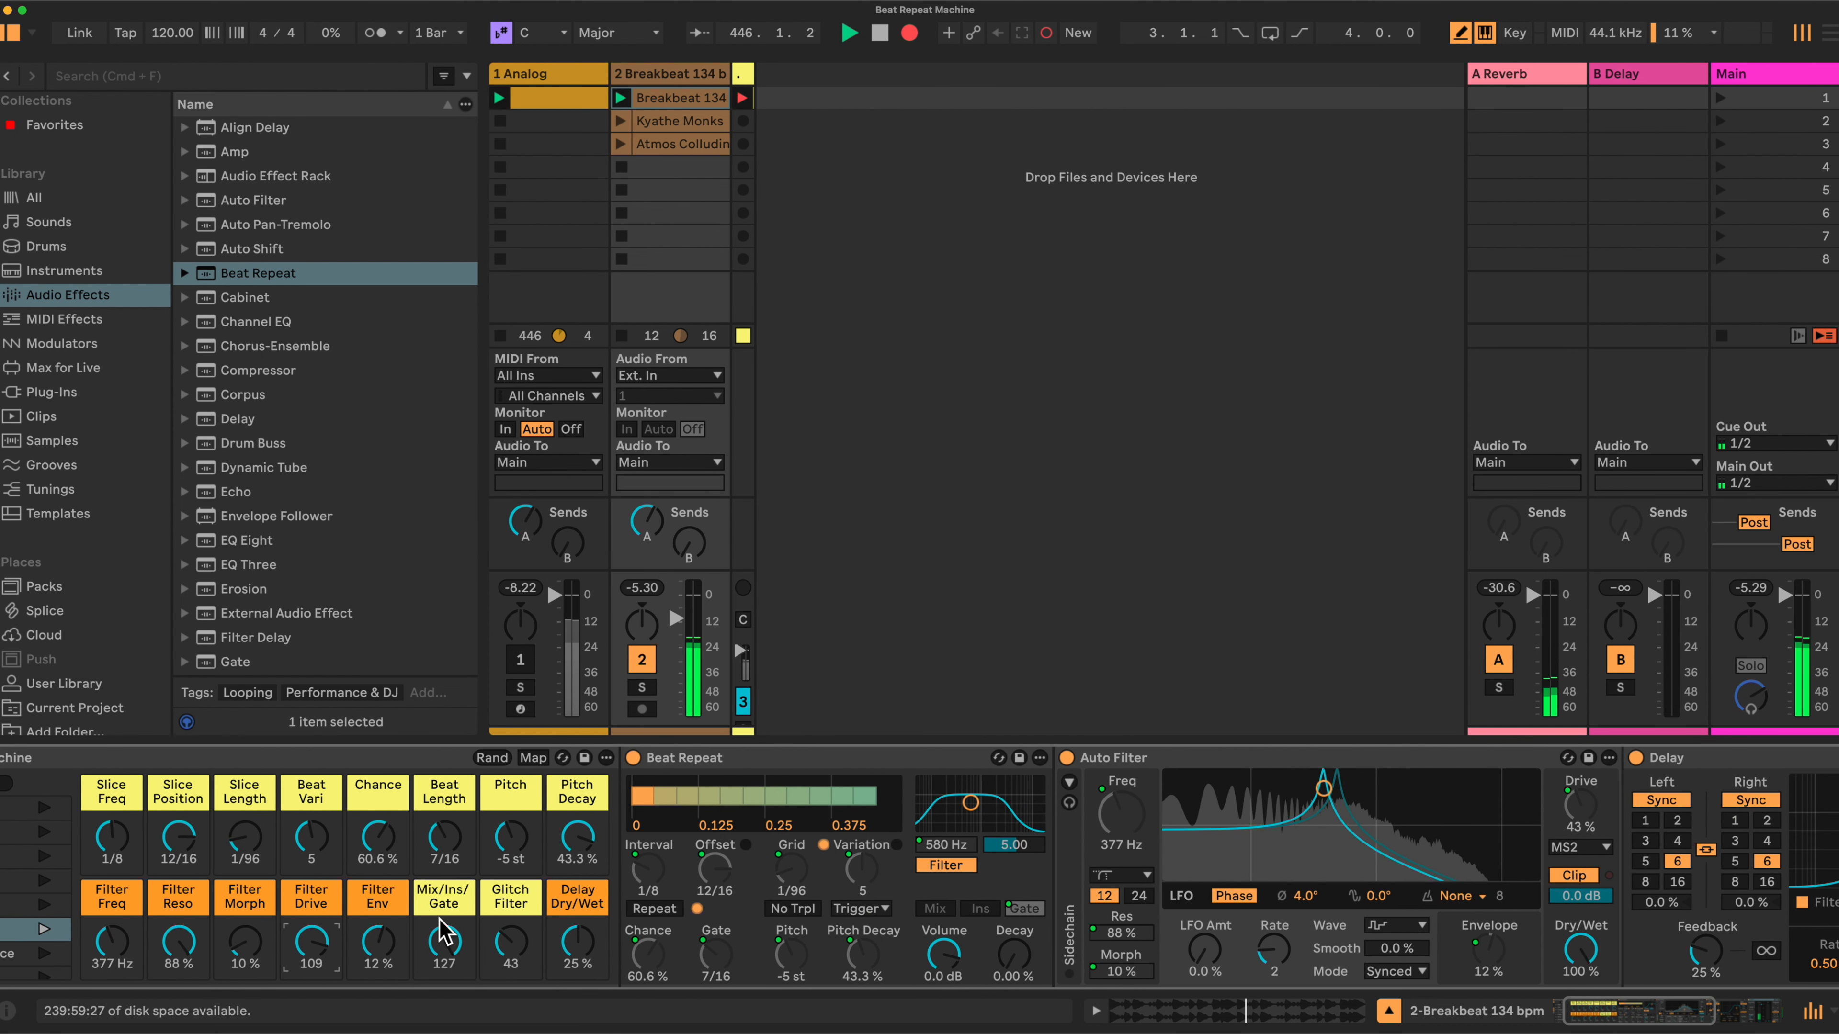
{"action": "scroll", "coordinate": [611, 918], "scroll_direction": "right", "scroll_amount": 10}
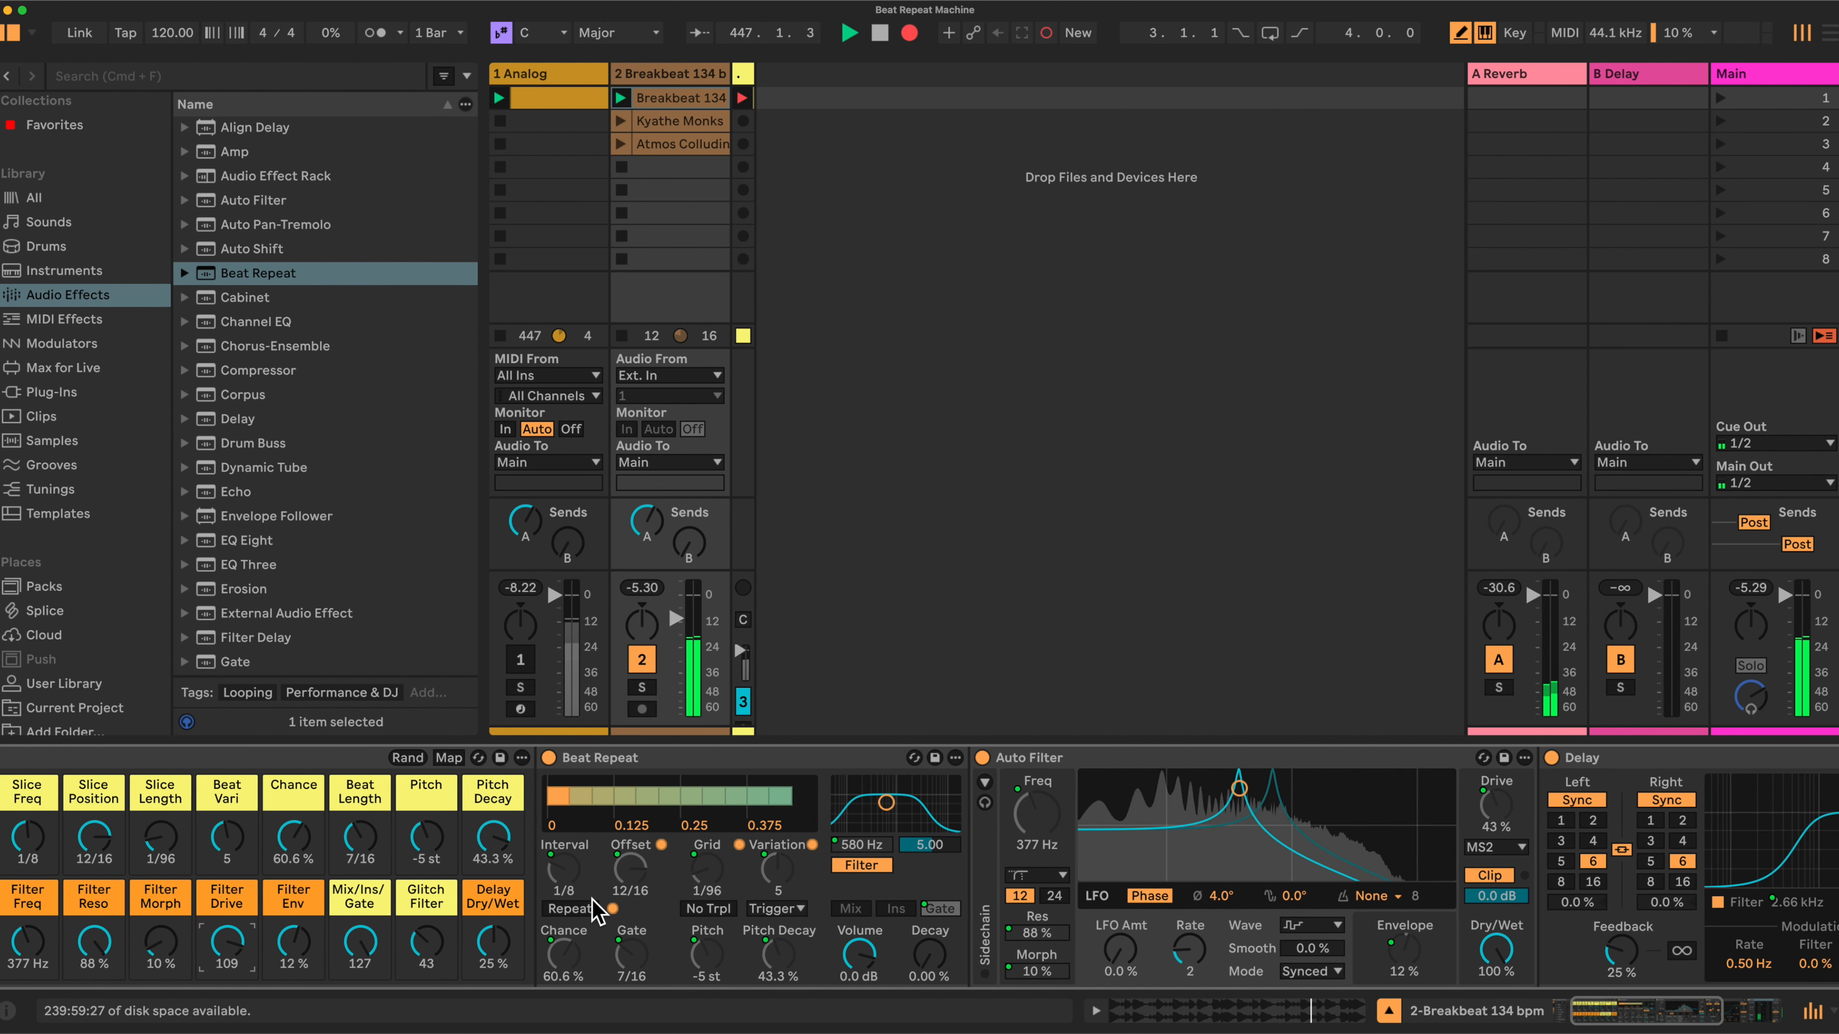
{"action": "scroll", "coordinate": [608, 916], "scroll_direction": "right", "scroll_amount": 1}
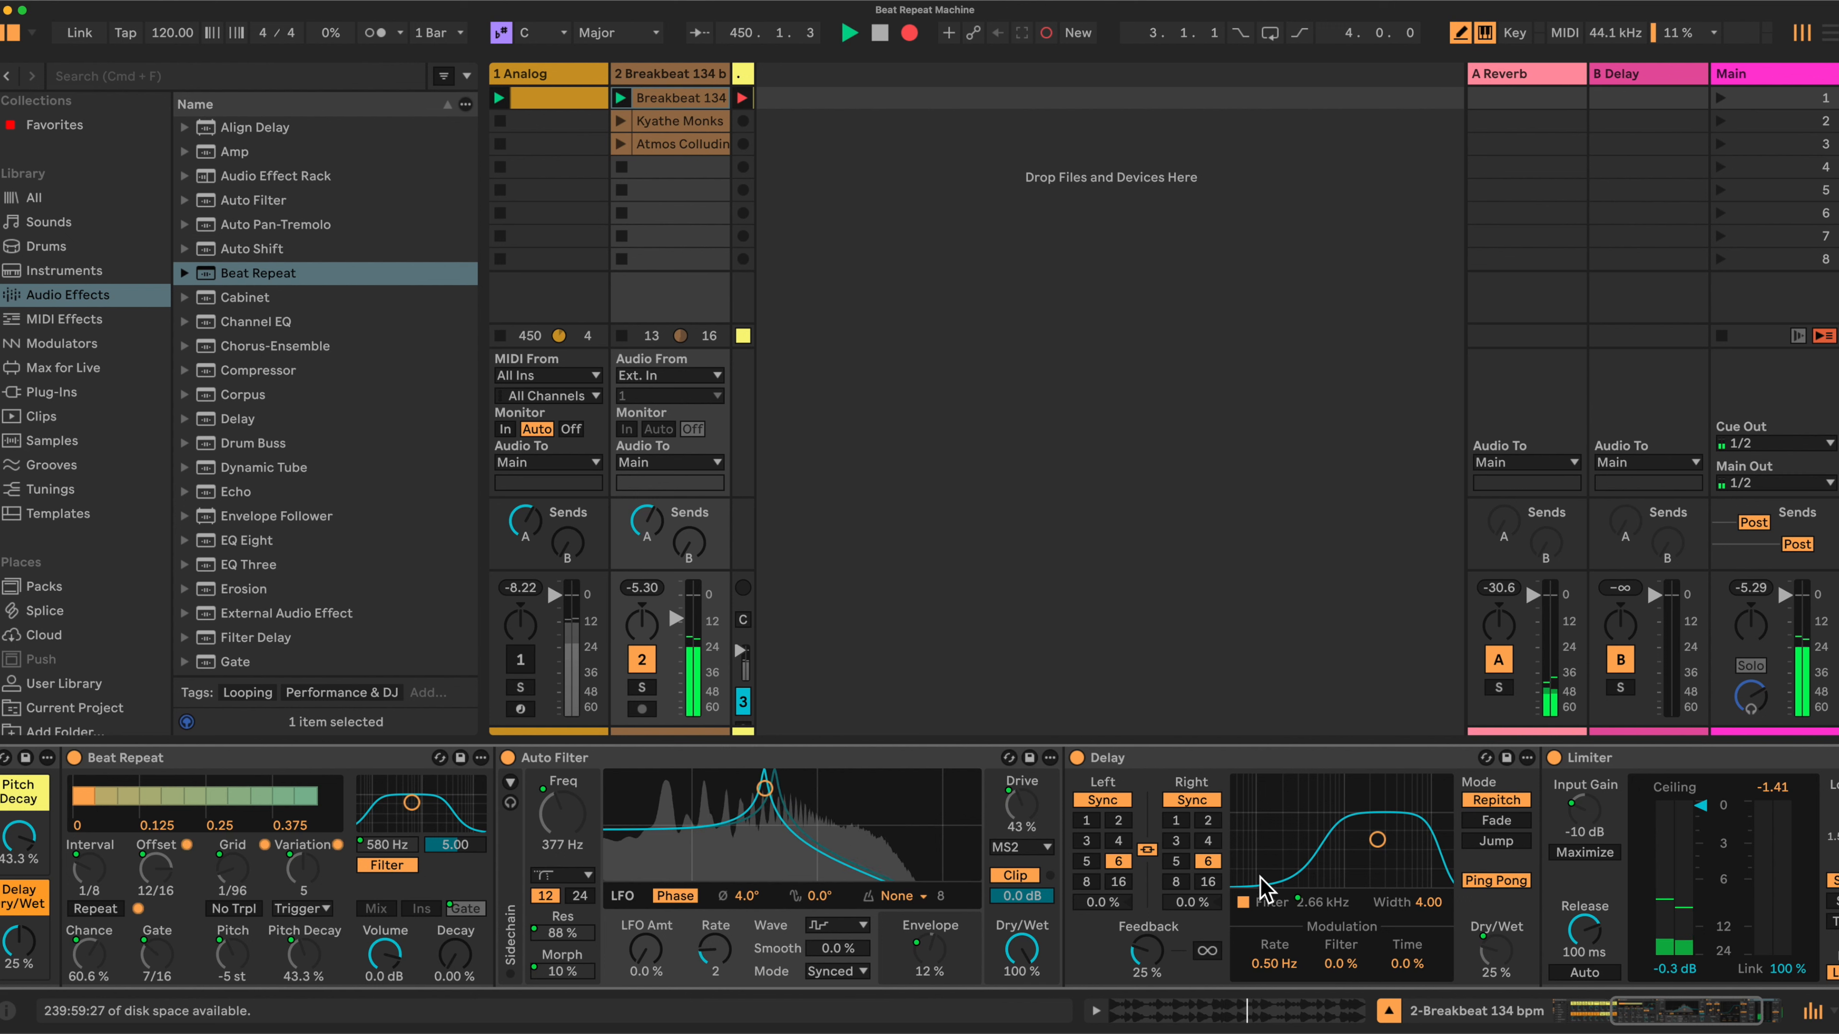
{"action": "scroll", "coordinate": [1263, 897], "scroll_direction": "right", "scroll_amount": 4}
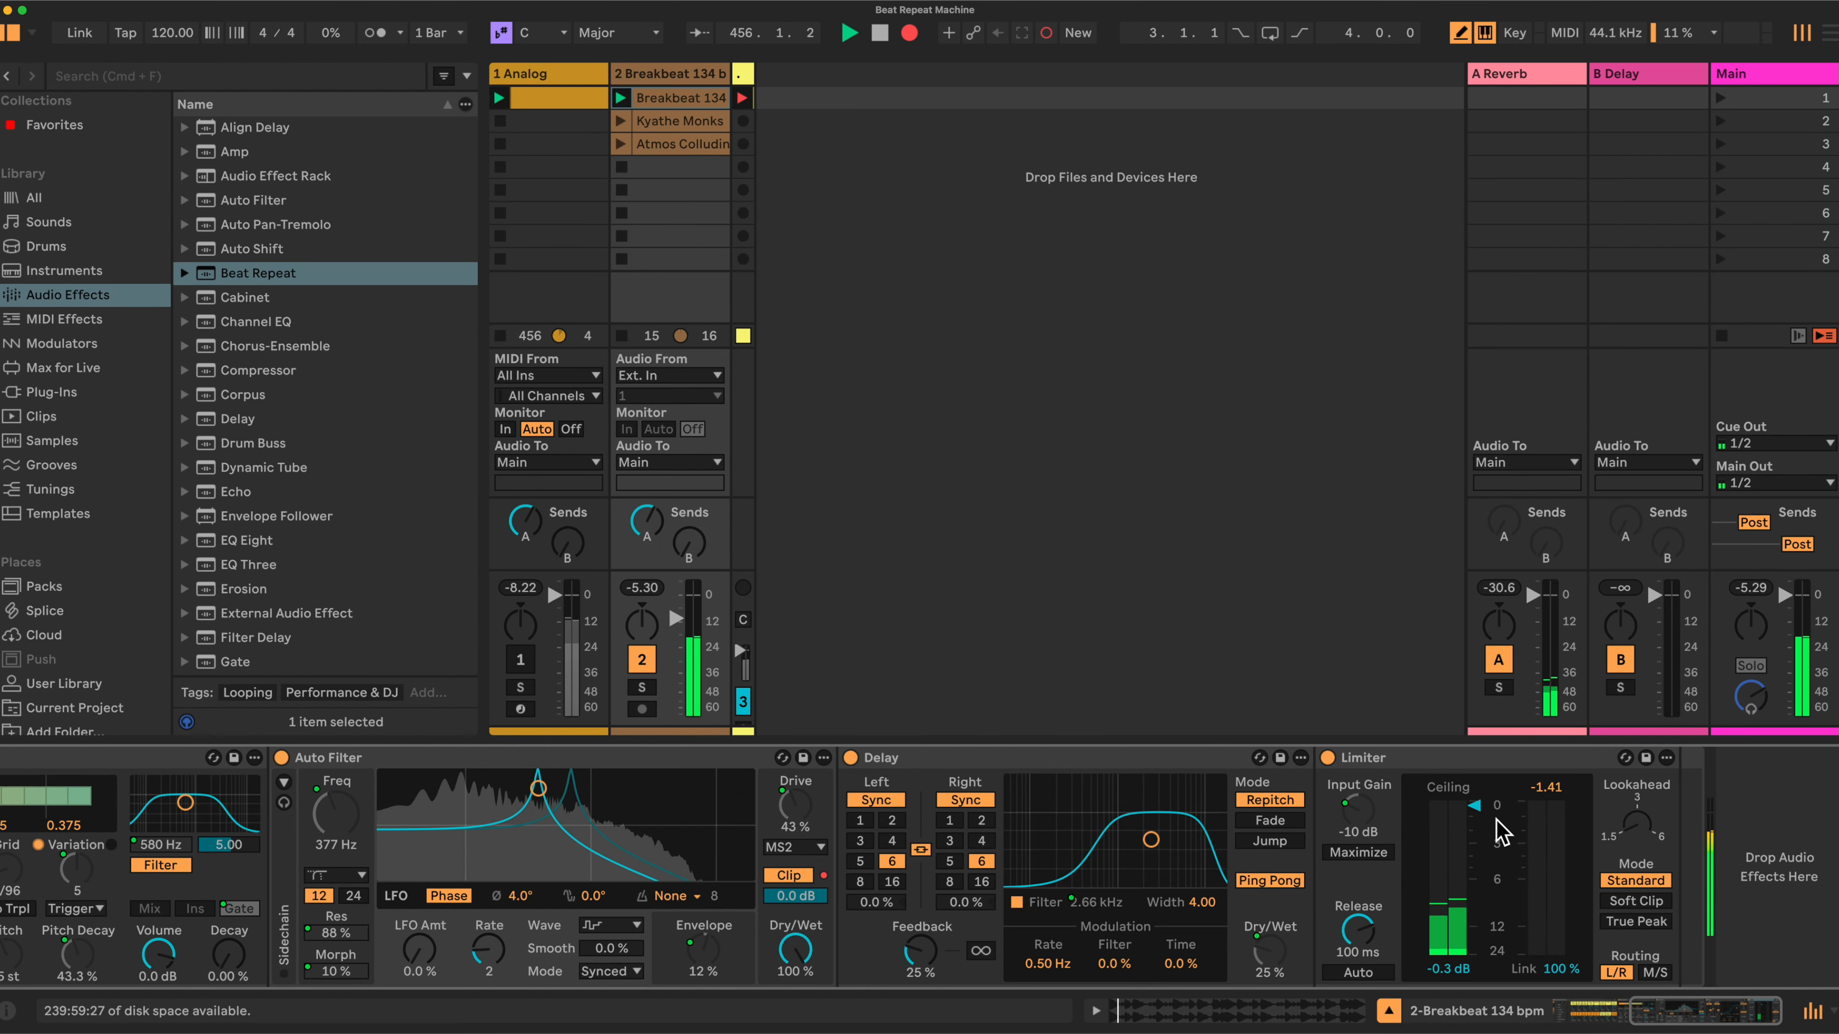
{"action": "scroll", "coordinate": [1437, 841], "scroll_direction": "left", "scroll_amount": 10}
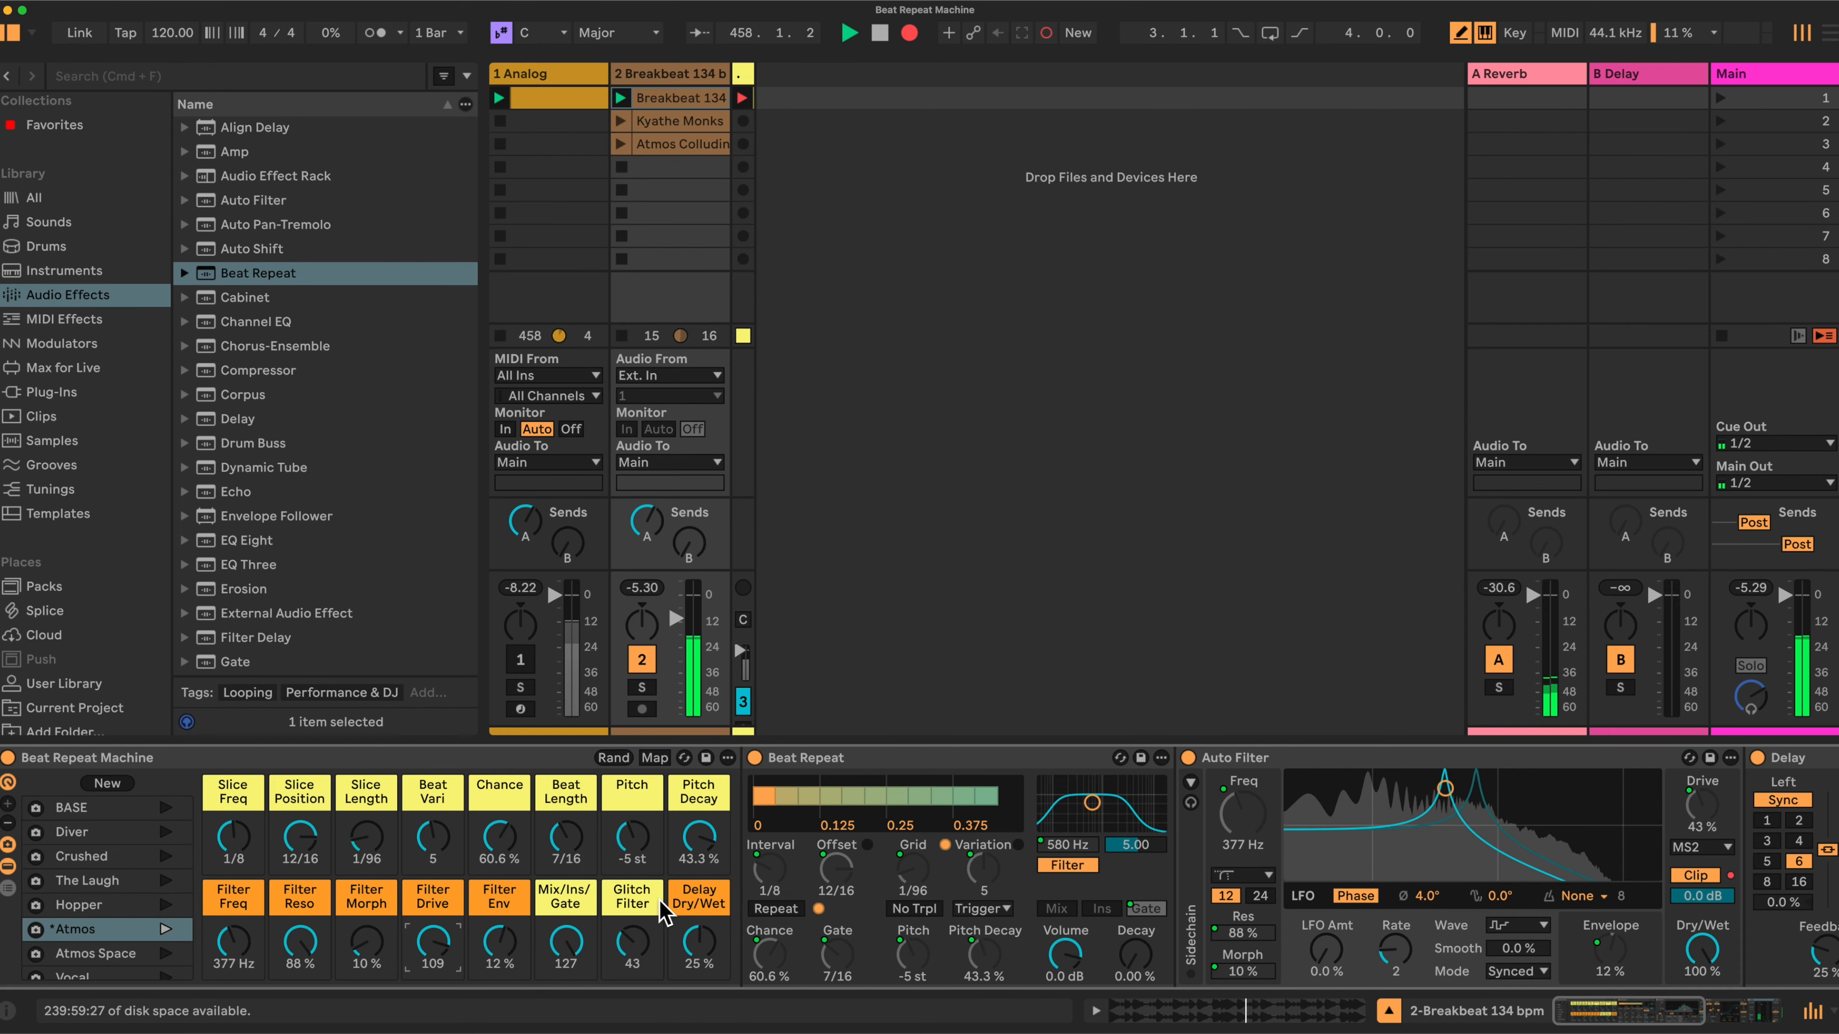
- Raise the Glitch Filter macro to 78 and set Filter Reso to 90% and Filter Freq to 1.06 kHz
{"action": "left_click_drag", "start_coordinate": [664, 934], "coordinate": [663, 904]}
{"action": "left_click_drag", "start_coordinate": [299, 942], "coordinate": [234, 930]}
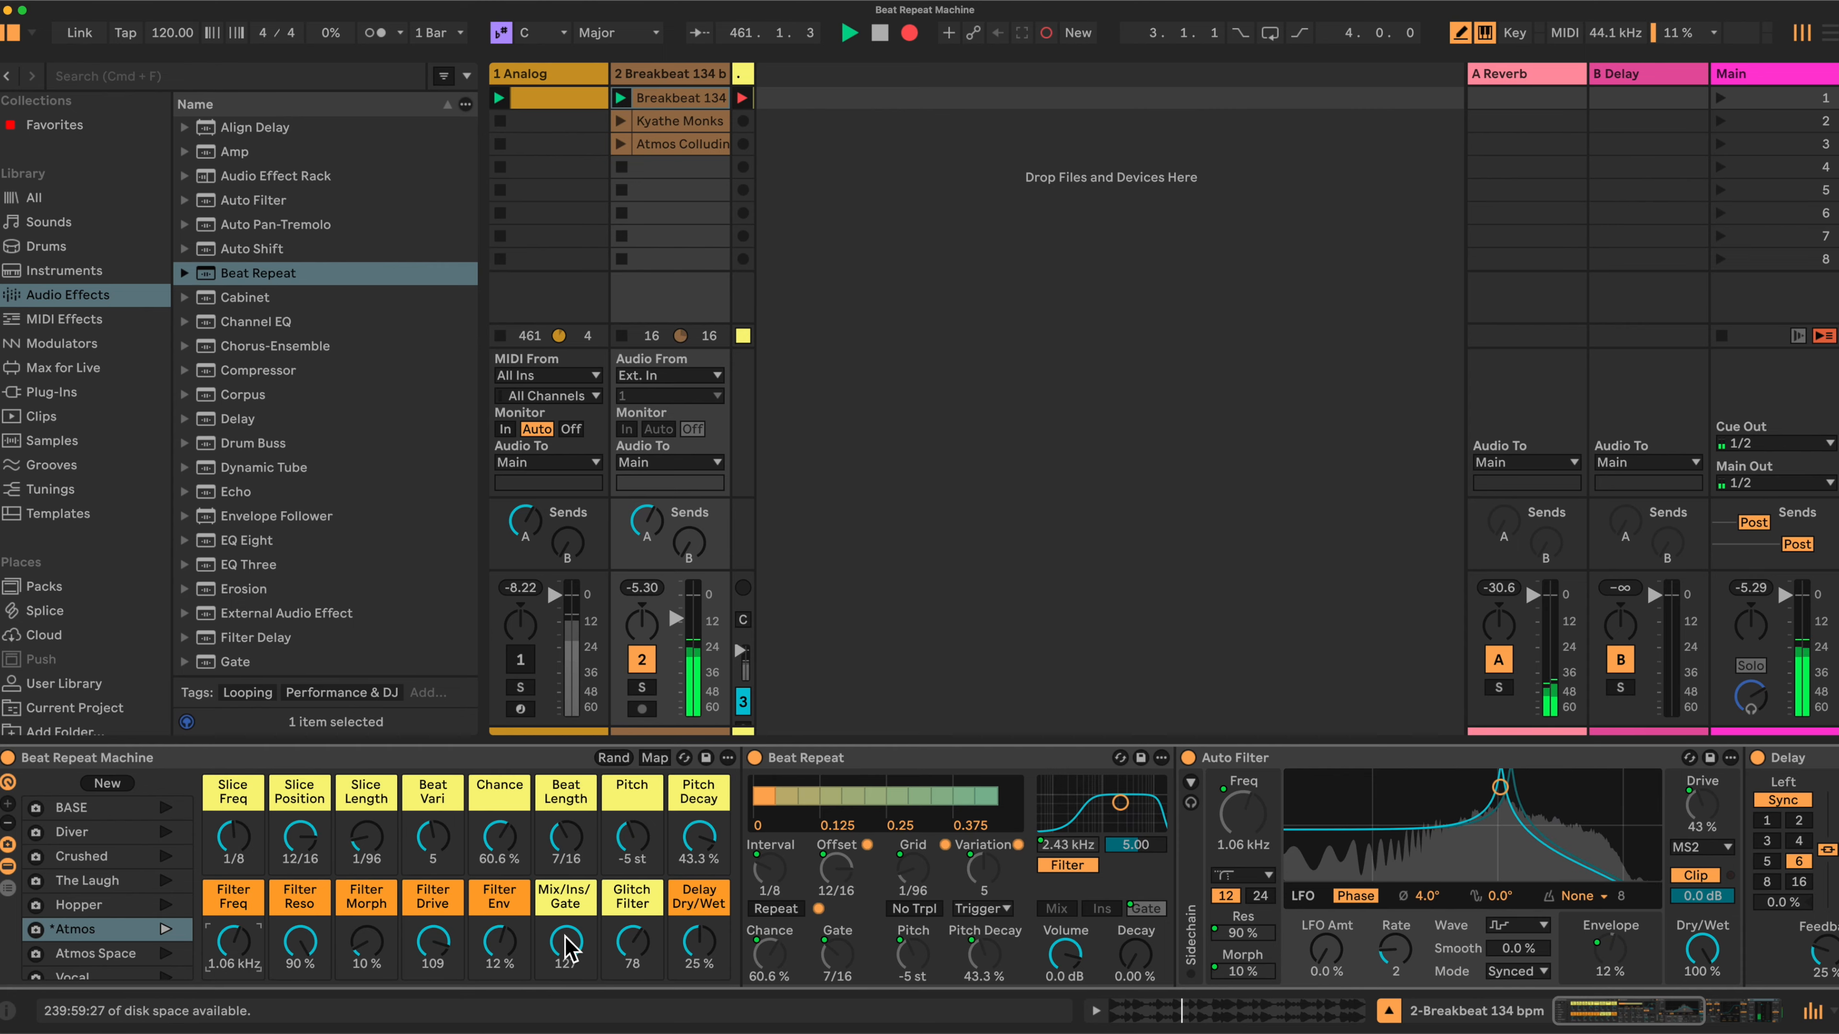
{"action": "mouse_move", "coordinate": [632, 941]}
{"action": "left_mouse_down"}
{"action": "mouse_move", "coordinate": [632, 990]}
{"action": "mouse_move", "coordinate": [640, 919]}
{"action": "left_mouse_up"}
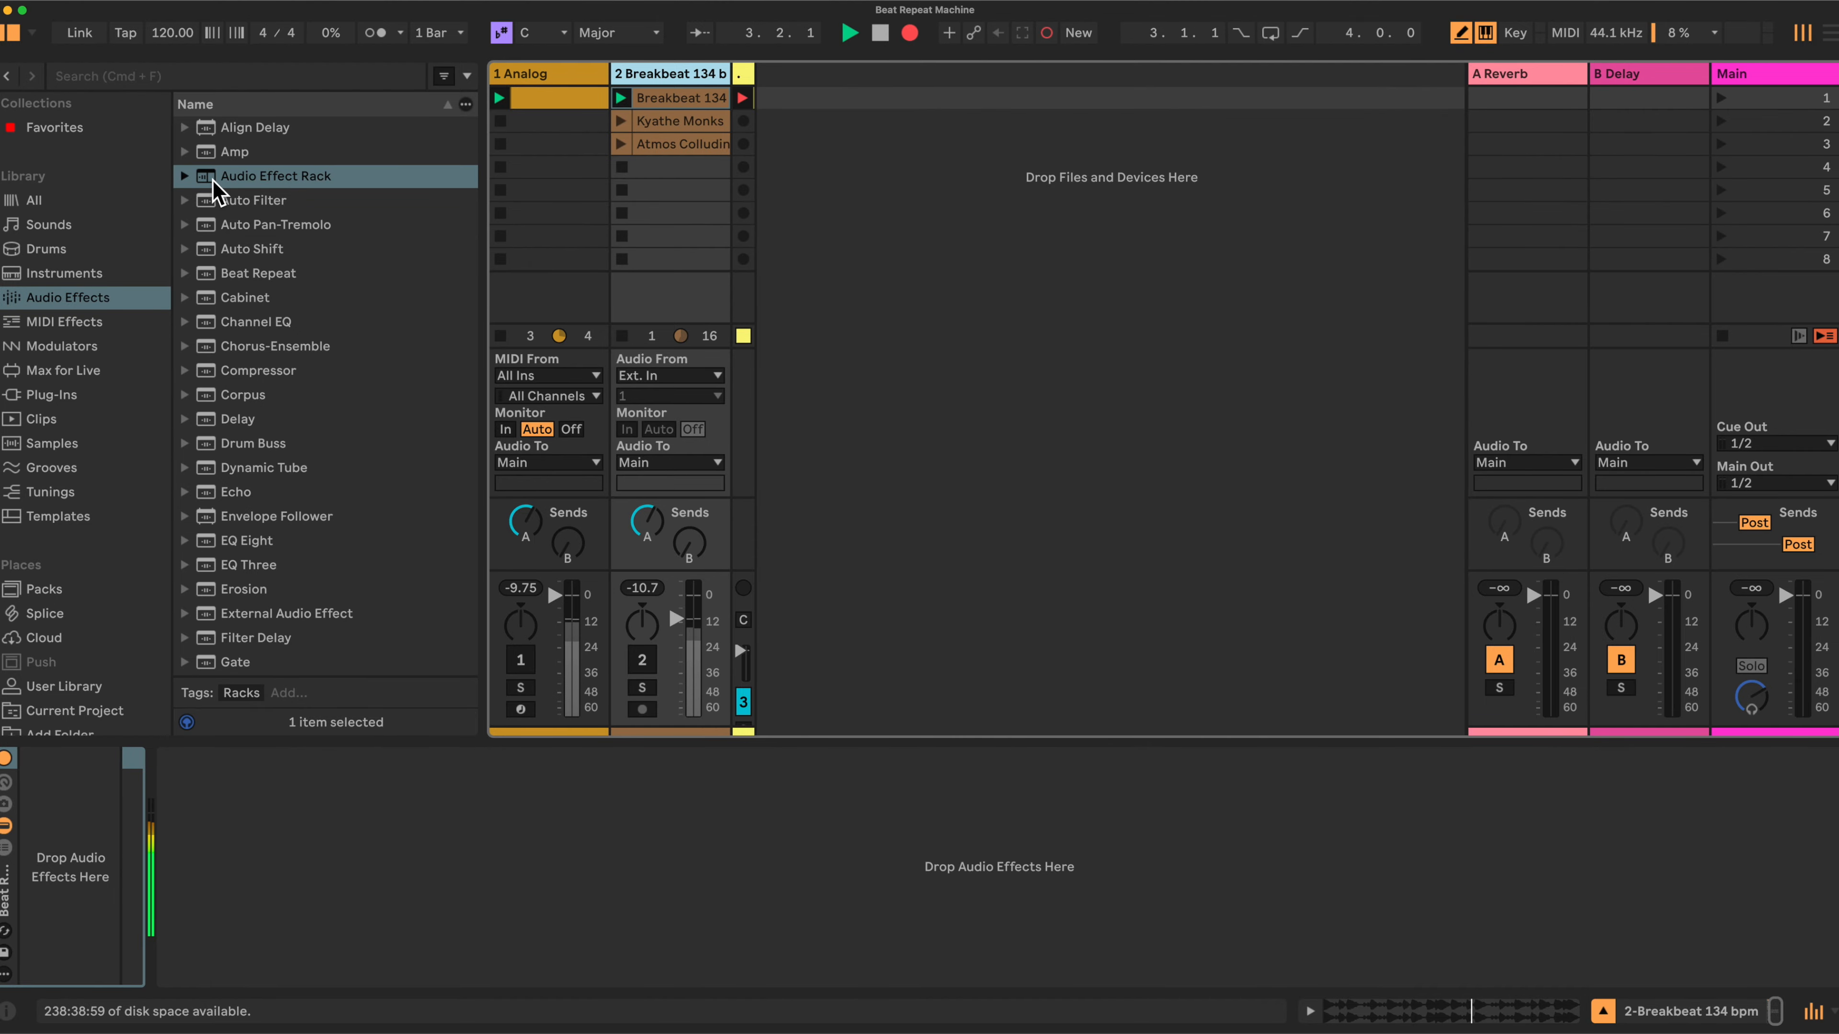
- Show the empty Beat Repeat Machine rack's macro controls and view the rename and color options of the Slice Freq macro
{"action": "left_click", "coordinate": [4, 788]}
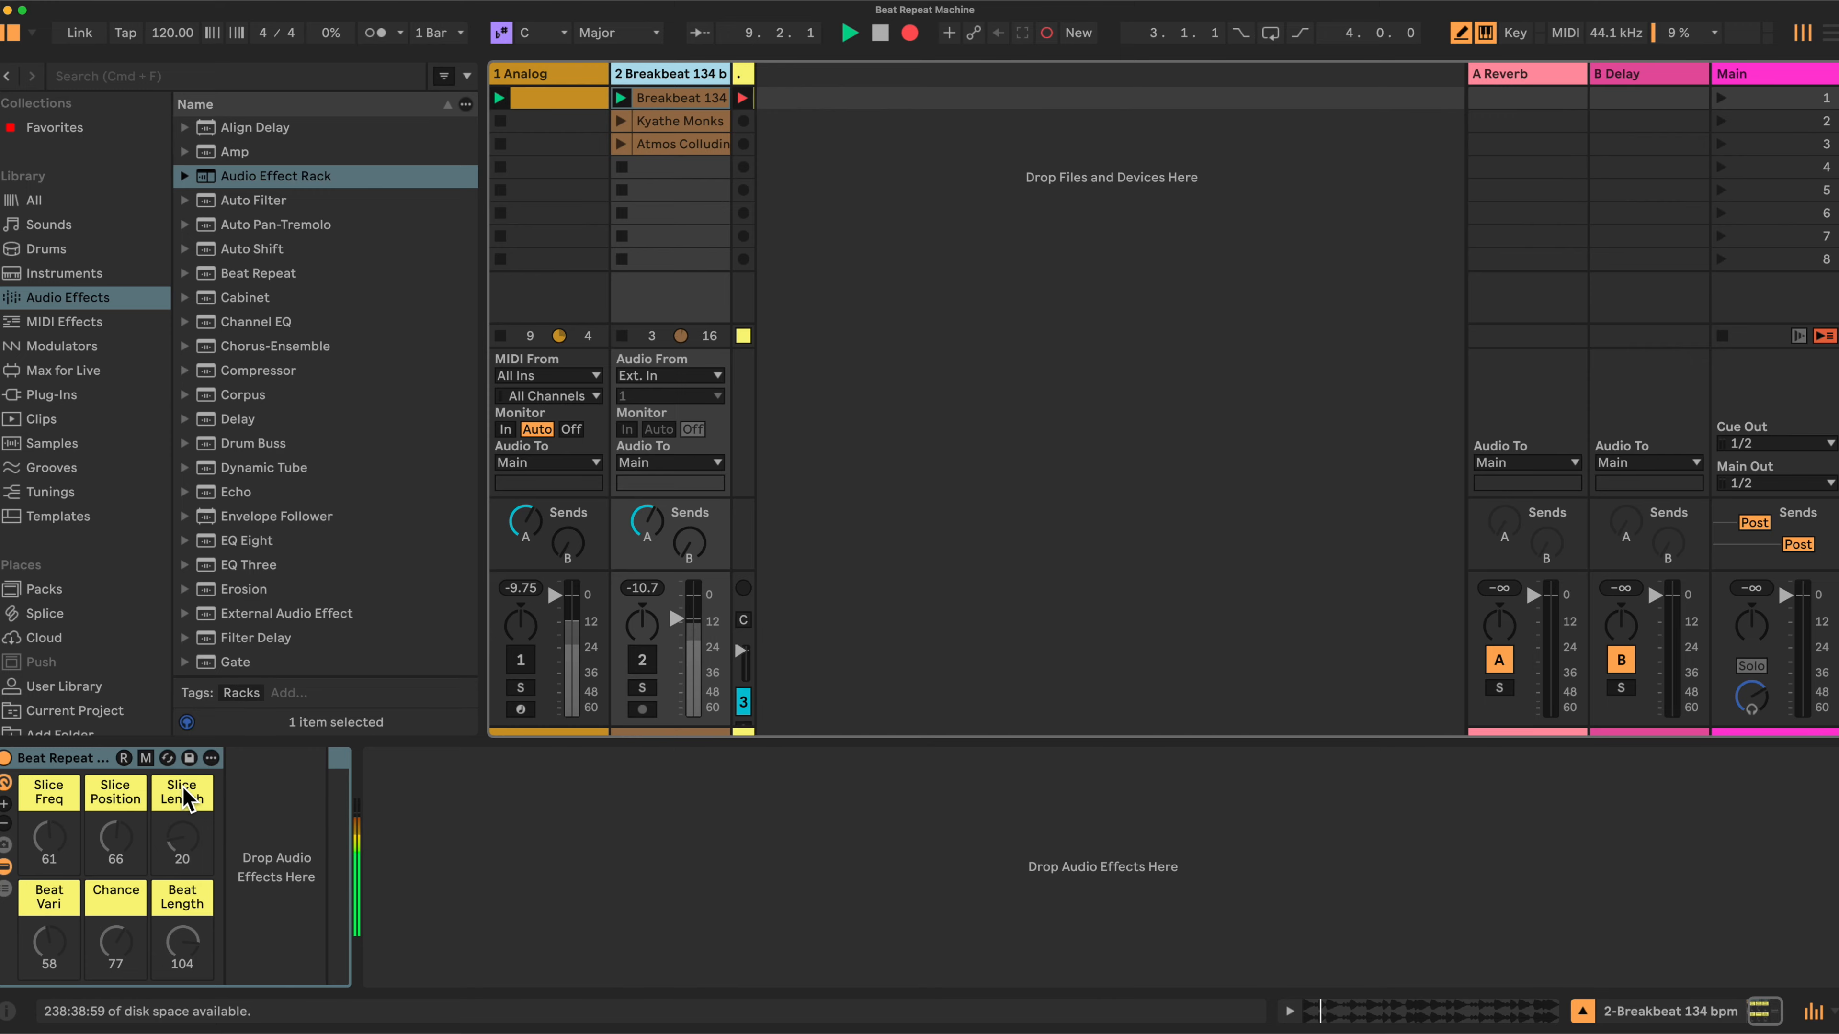
{"action": "right_click", "coordinate": [52, 791]}
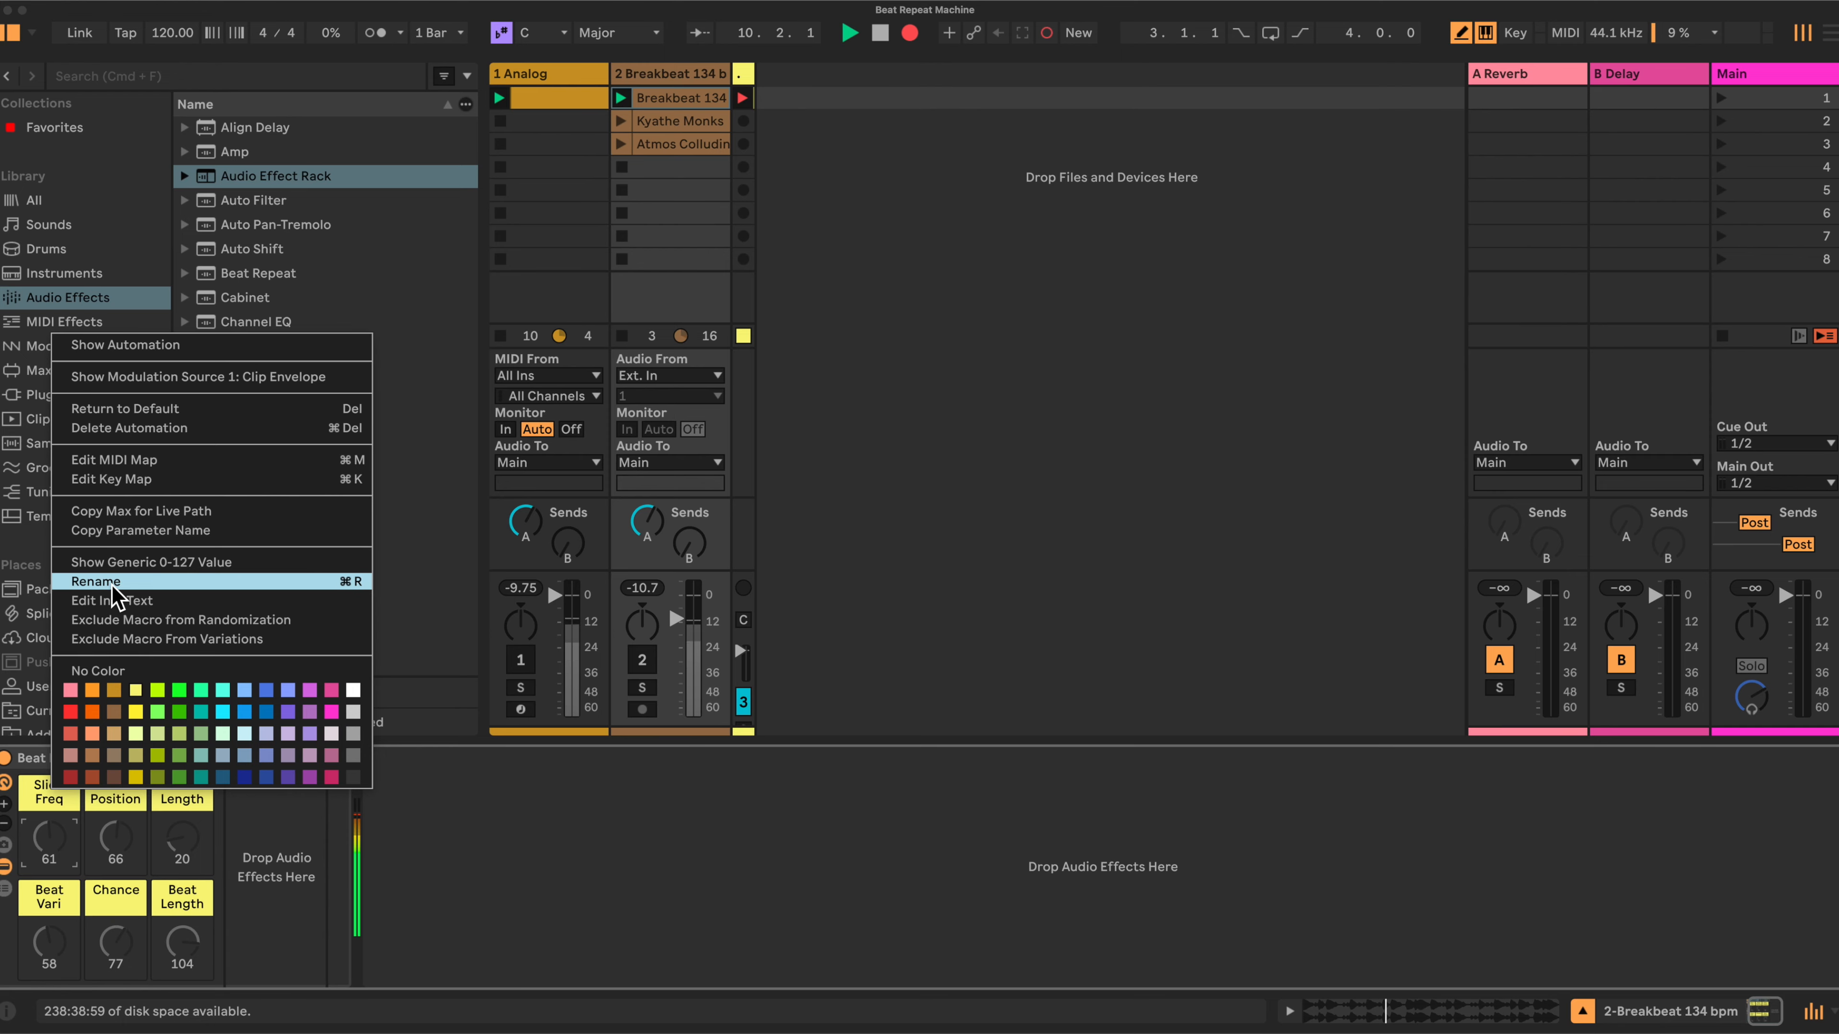
{"action": "left_click", "coordinate": [44, 789]}
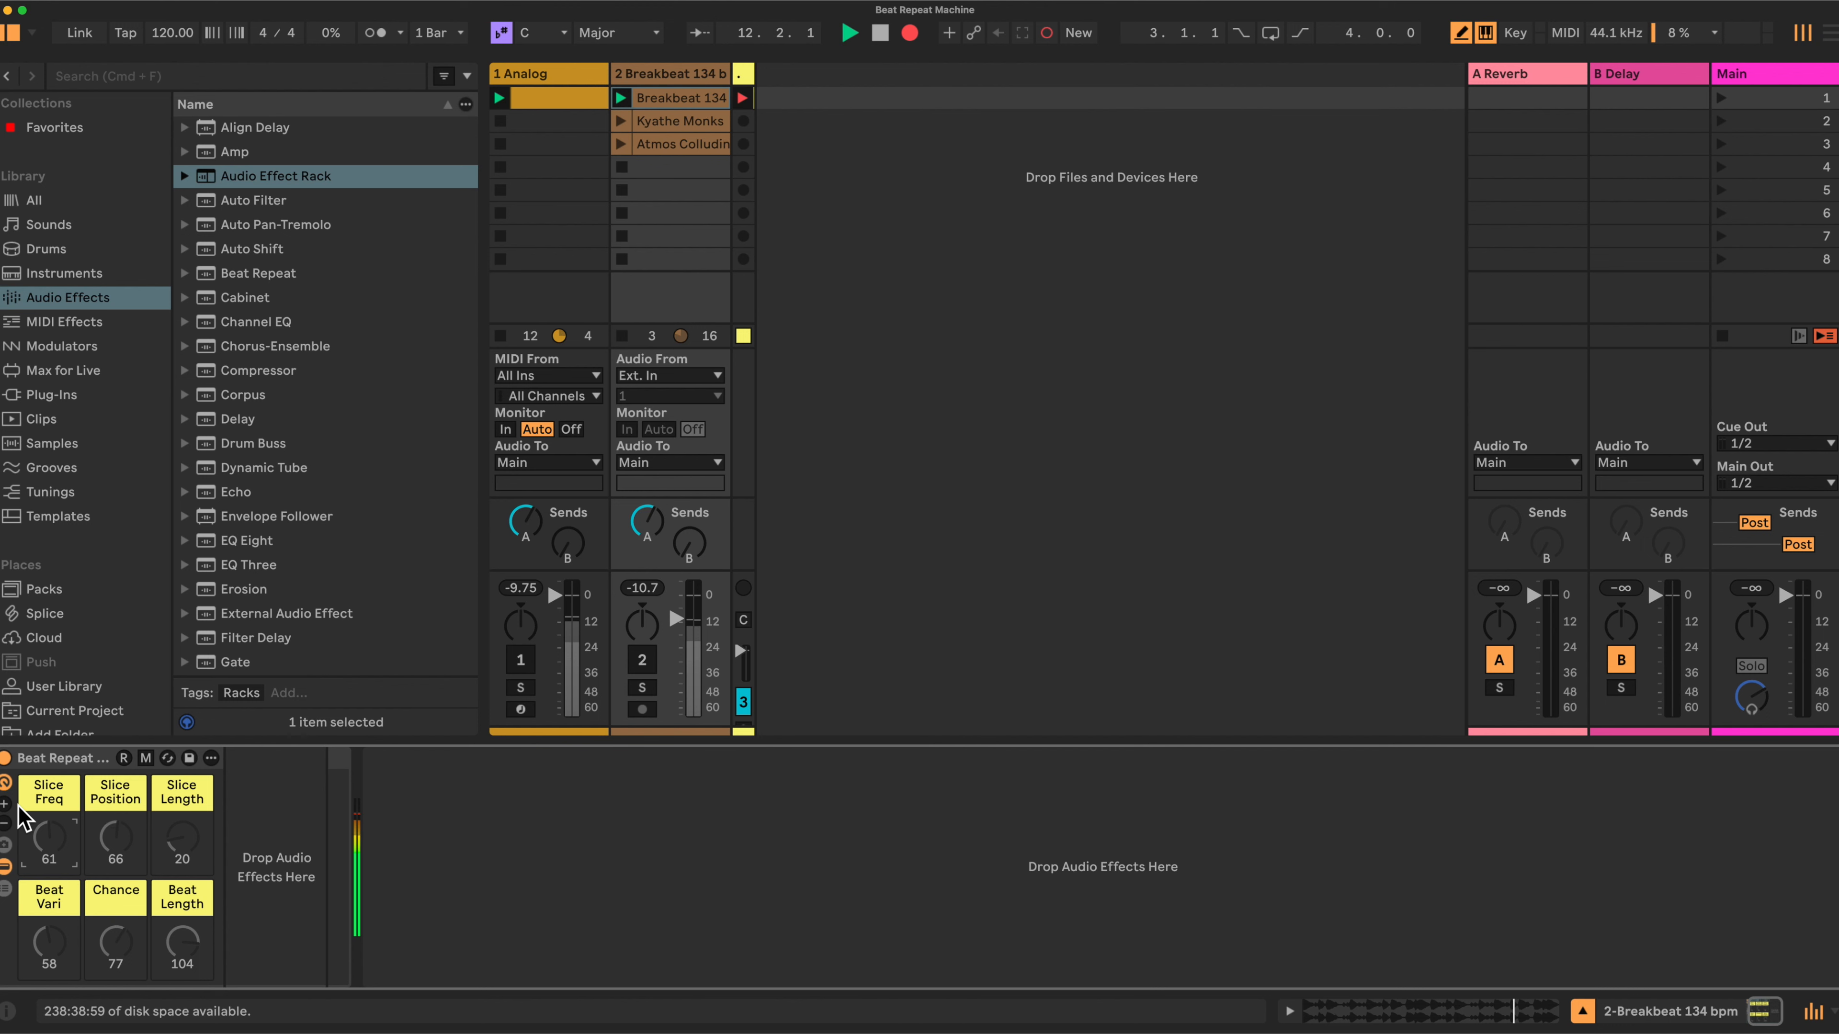
- Expand the Beat Repeat Machine rack from six to 16 macro controls
{"action": "left_click", "coordinate": [4, 804]}
{"action": "left_click", "coordinate": [5, 804]}
{"action": "left_click", "coordinate": [4, 804]}
{"action": "left_click", "coordinate": [4, 804]}
{"action": "left_click", "coordinate": [5, 804]}
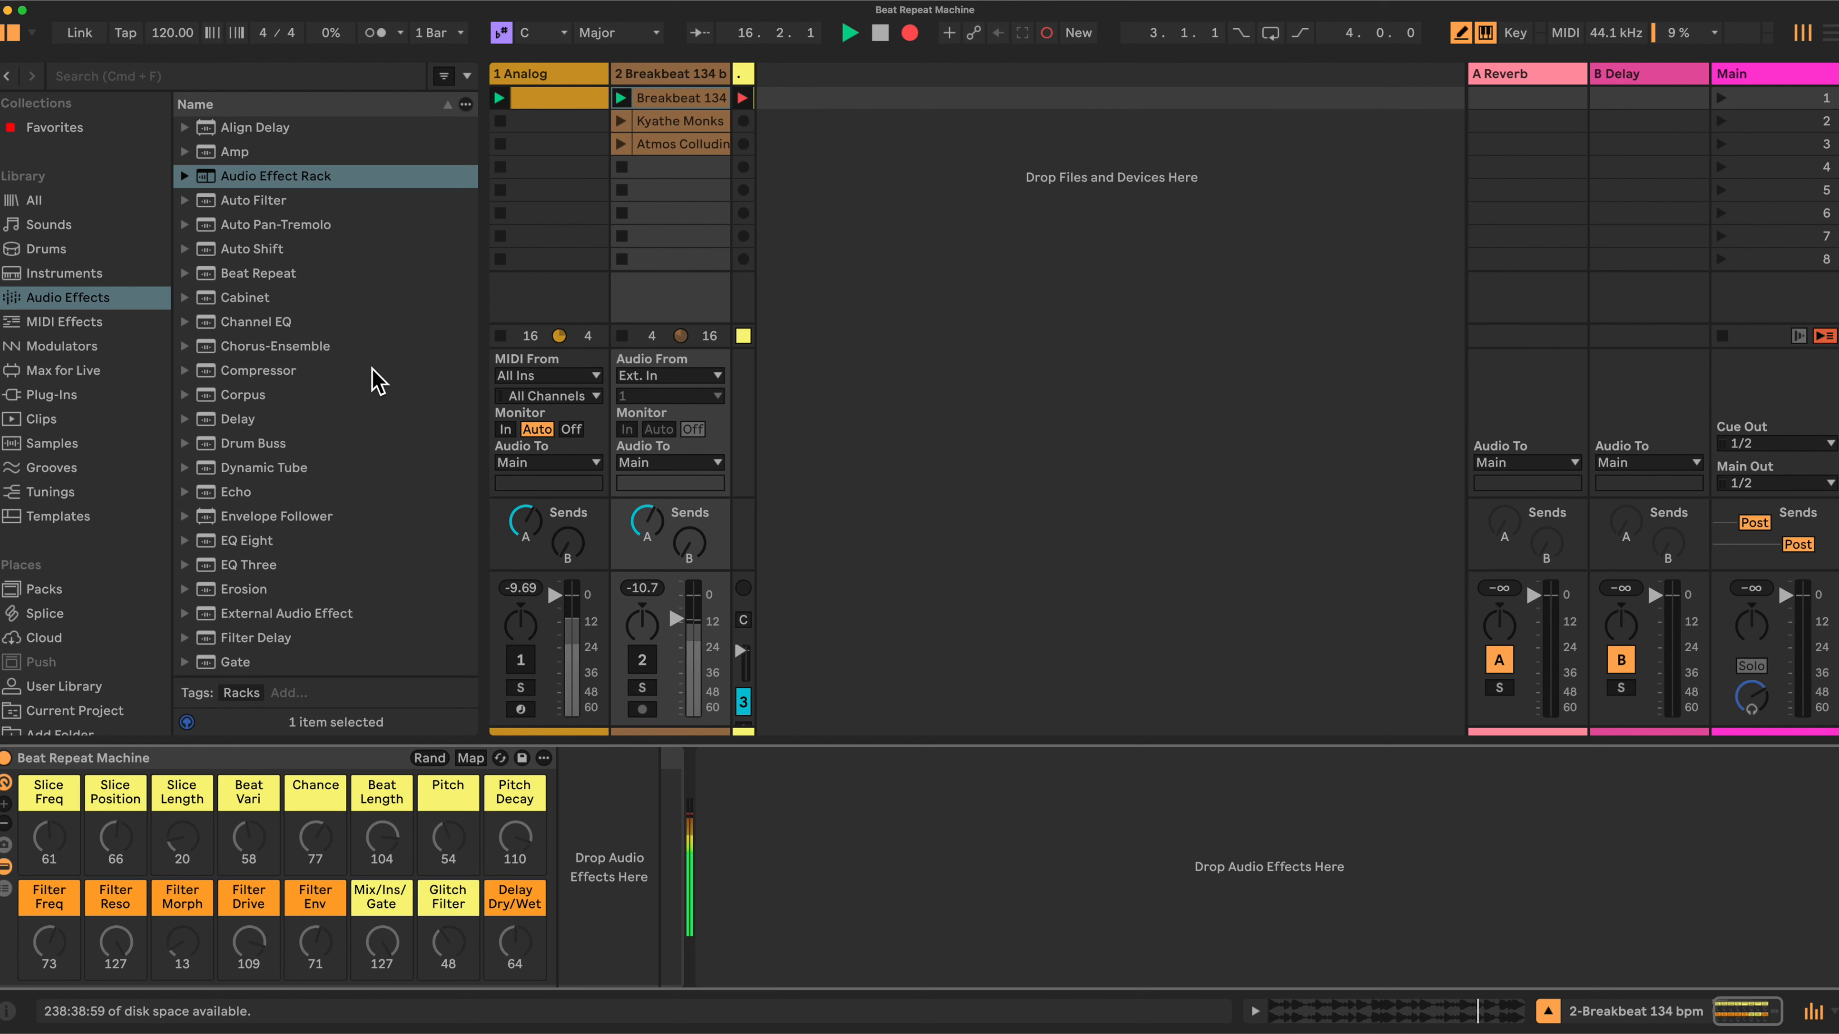
- Add Beat Repeat, Auto Filter, Delay and Limiter in that order to the Beat Repeat Machine rack
{"action": "left_click_drag", "start_coordinate": [266, 276], "coordinate": [573, 822]}
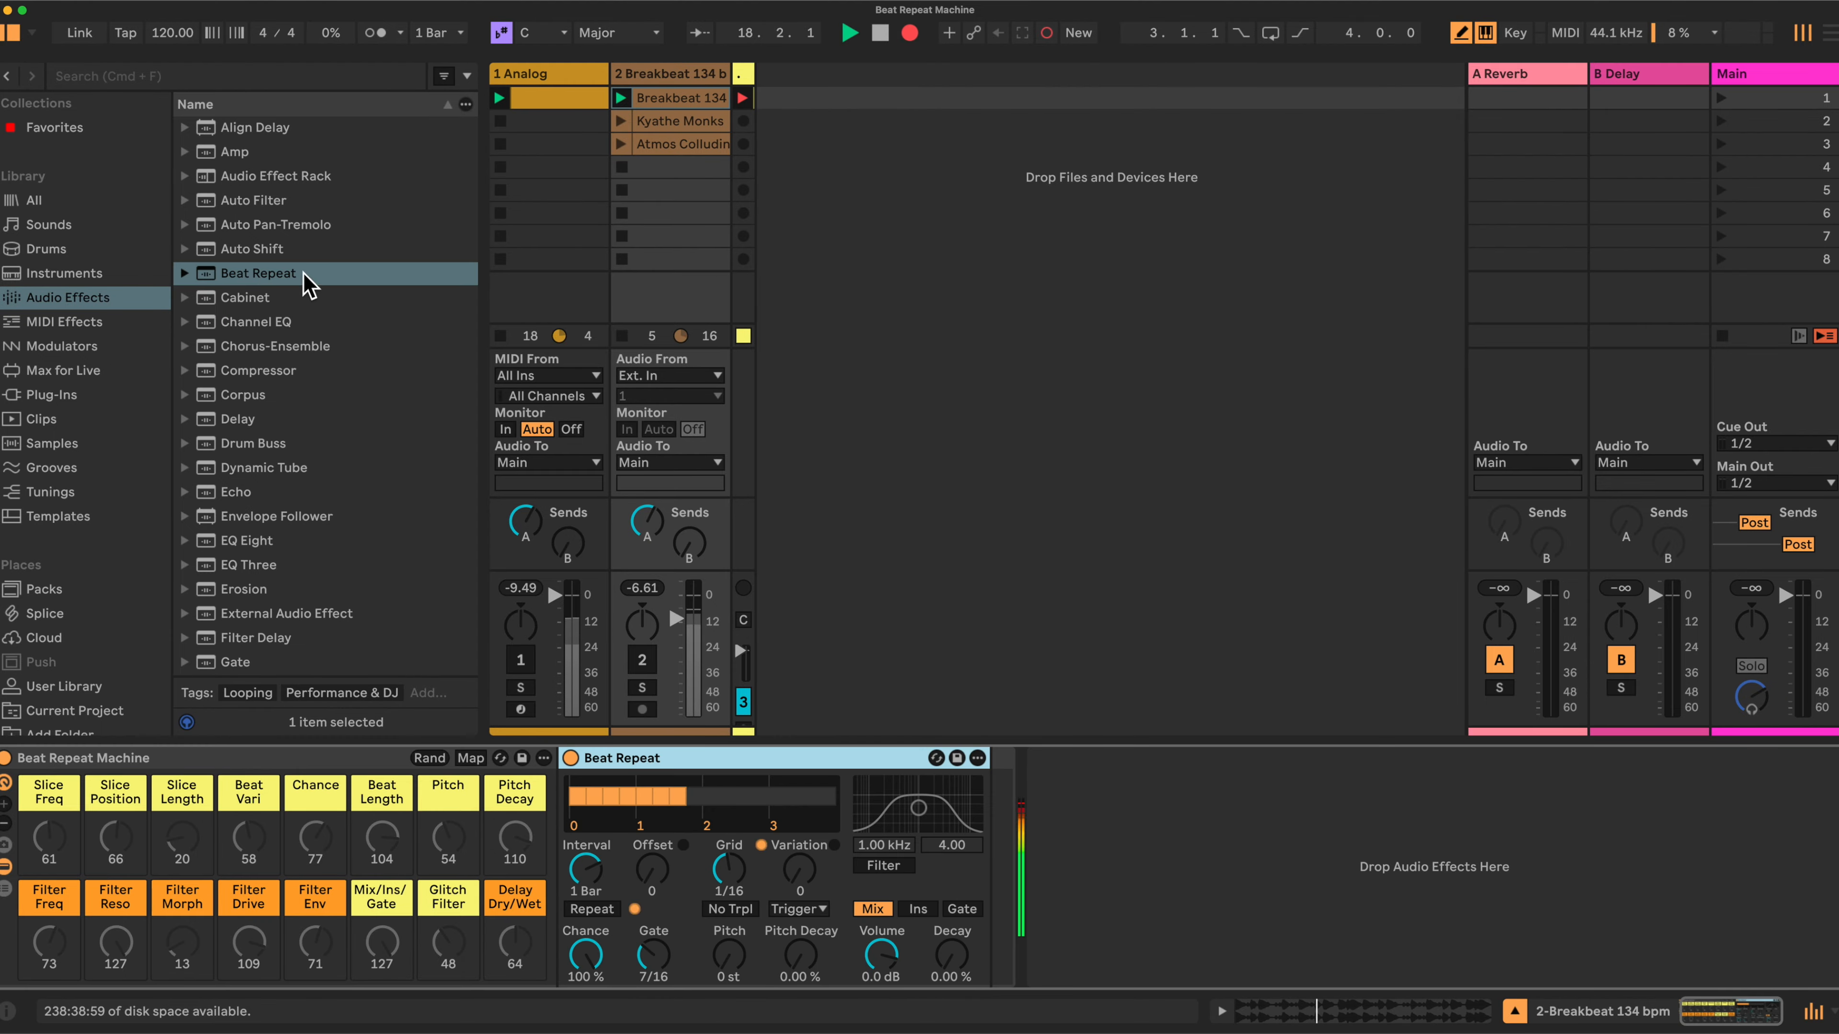
{"action": "left_click_drag", "start_coordinate": [250, 206], "coordinate": [996, 812]}
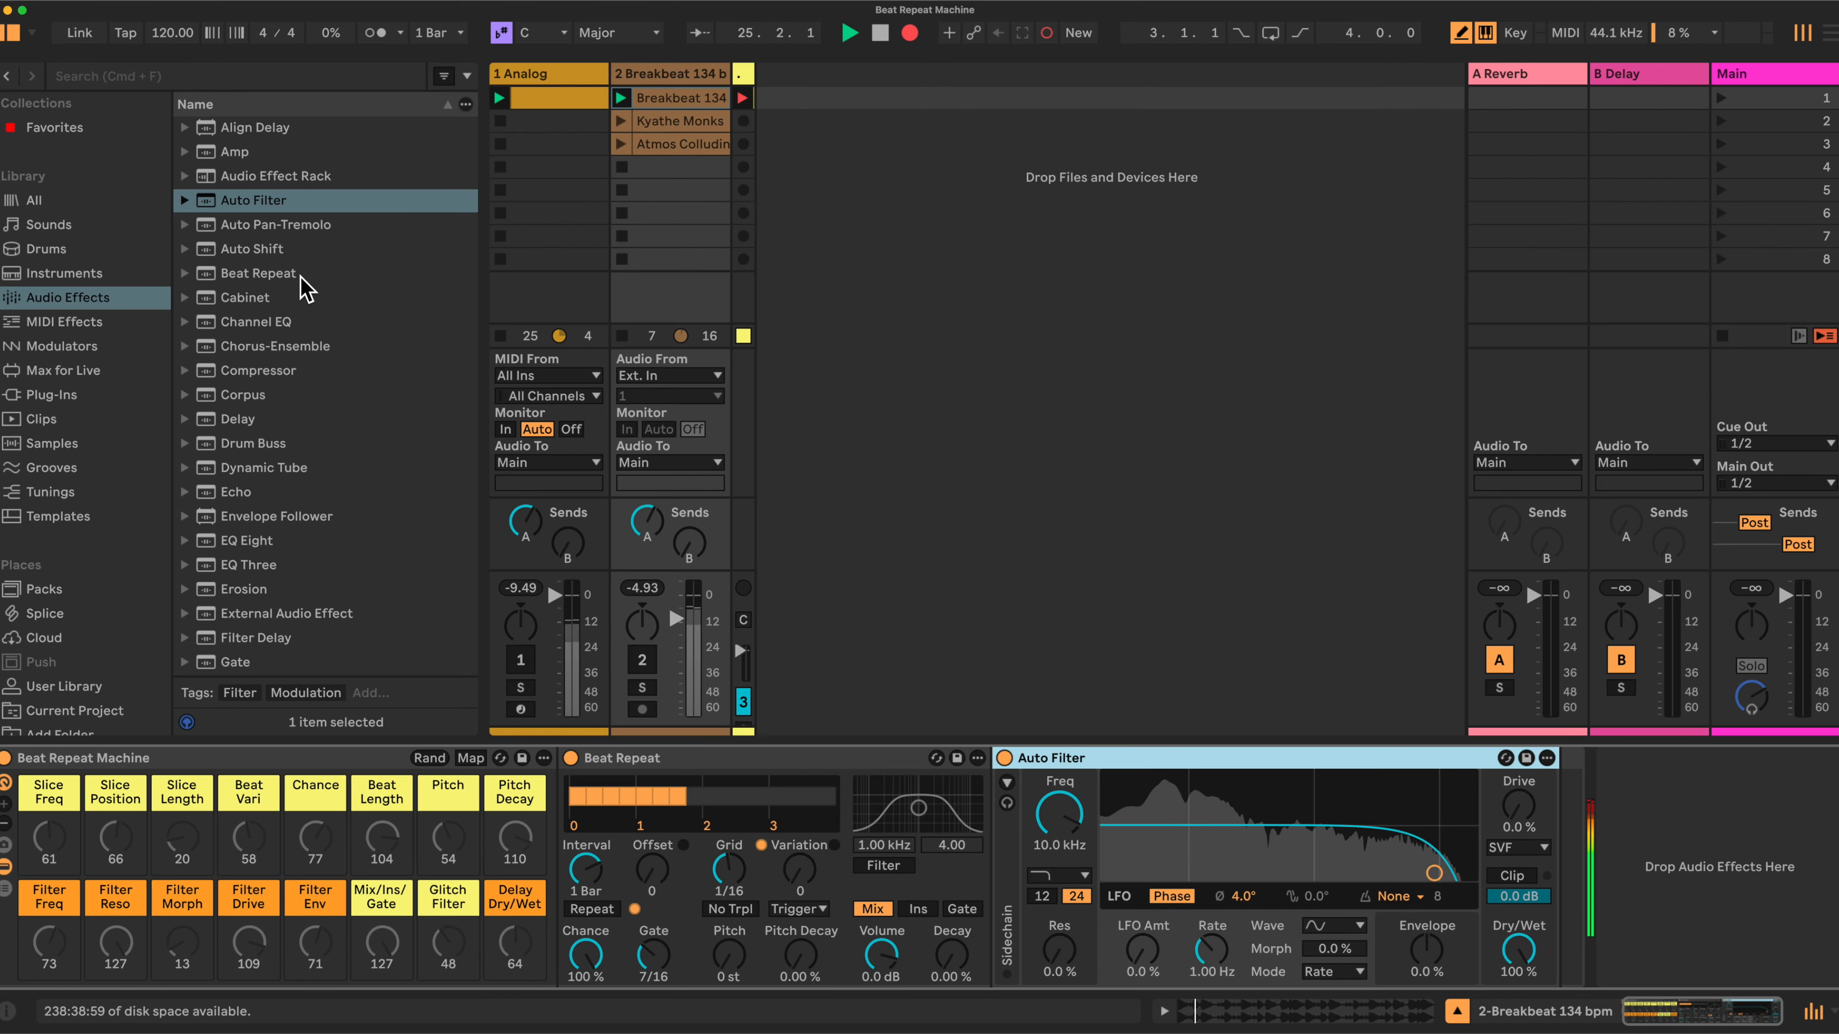
{"action": "left_click", "coordinate": [238, 421]}
{"action": "left_click_drag", "start_coordinate": [238, 424], "coordinate": [1563, 796]}
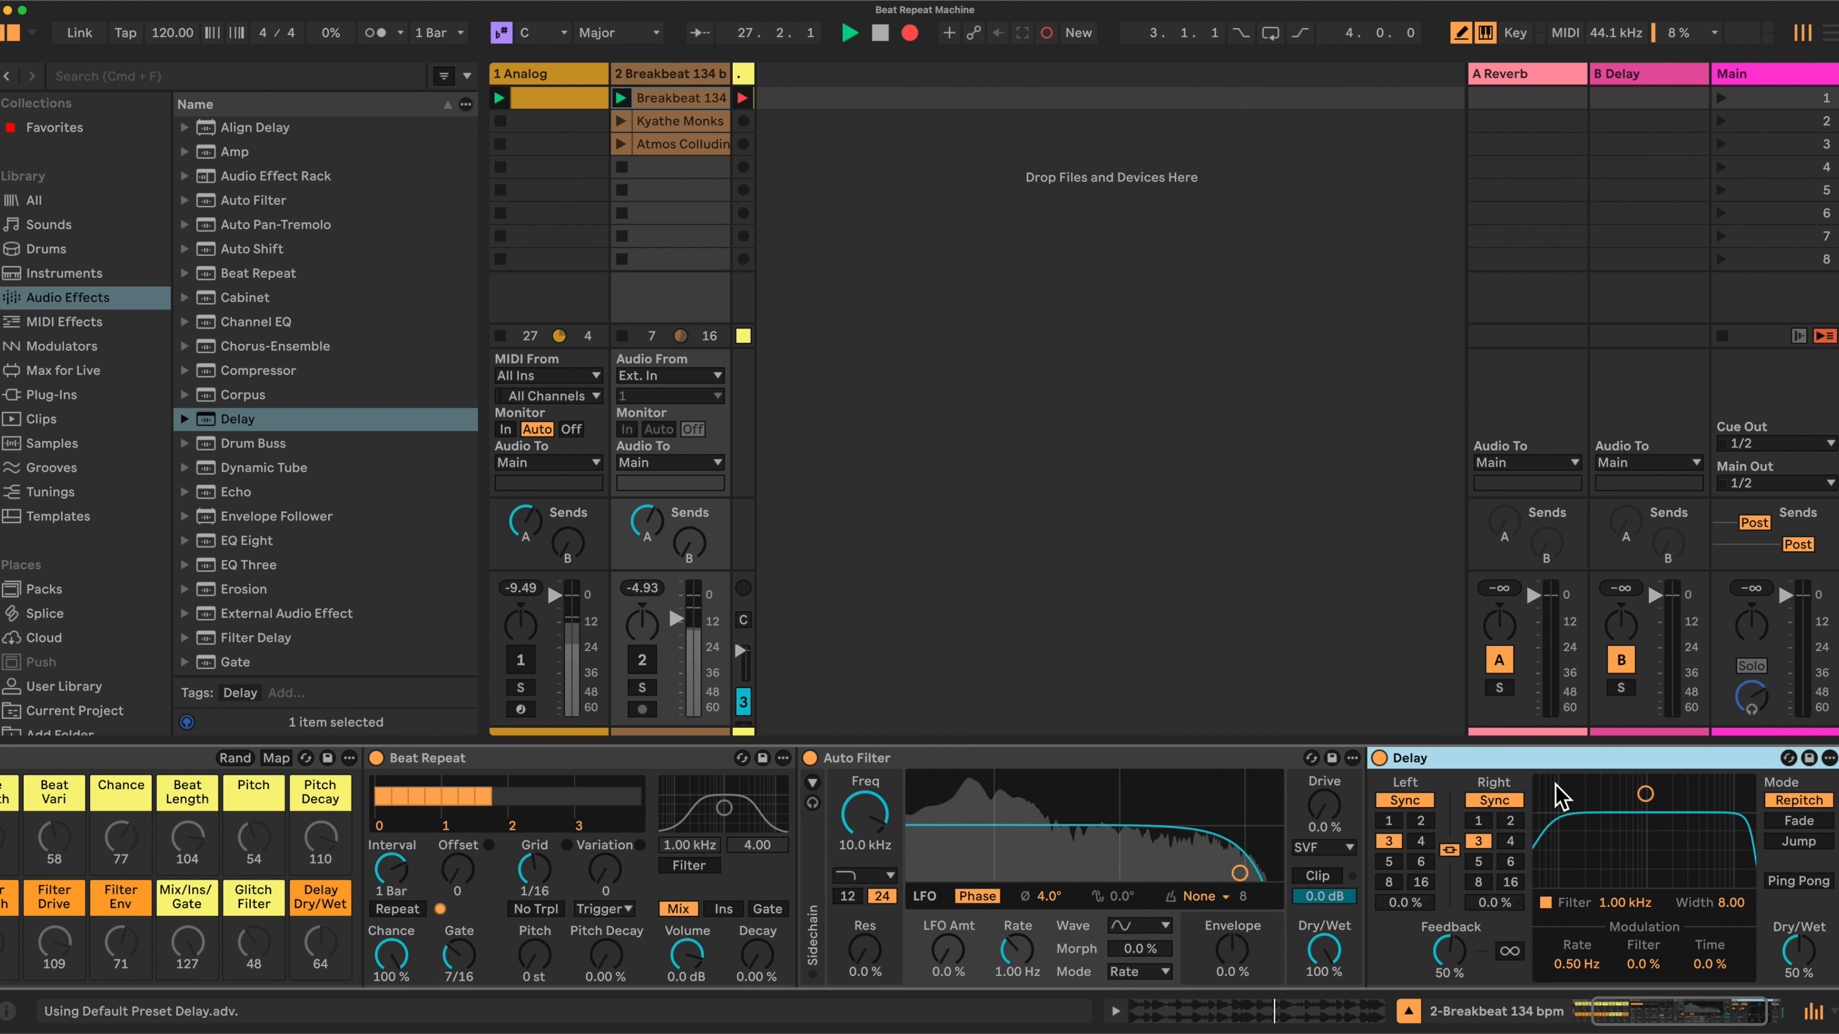
{"action": "scroll", "coordinate": [361, 608], "scroll_direction": "down", "scroll_amount": 6}
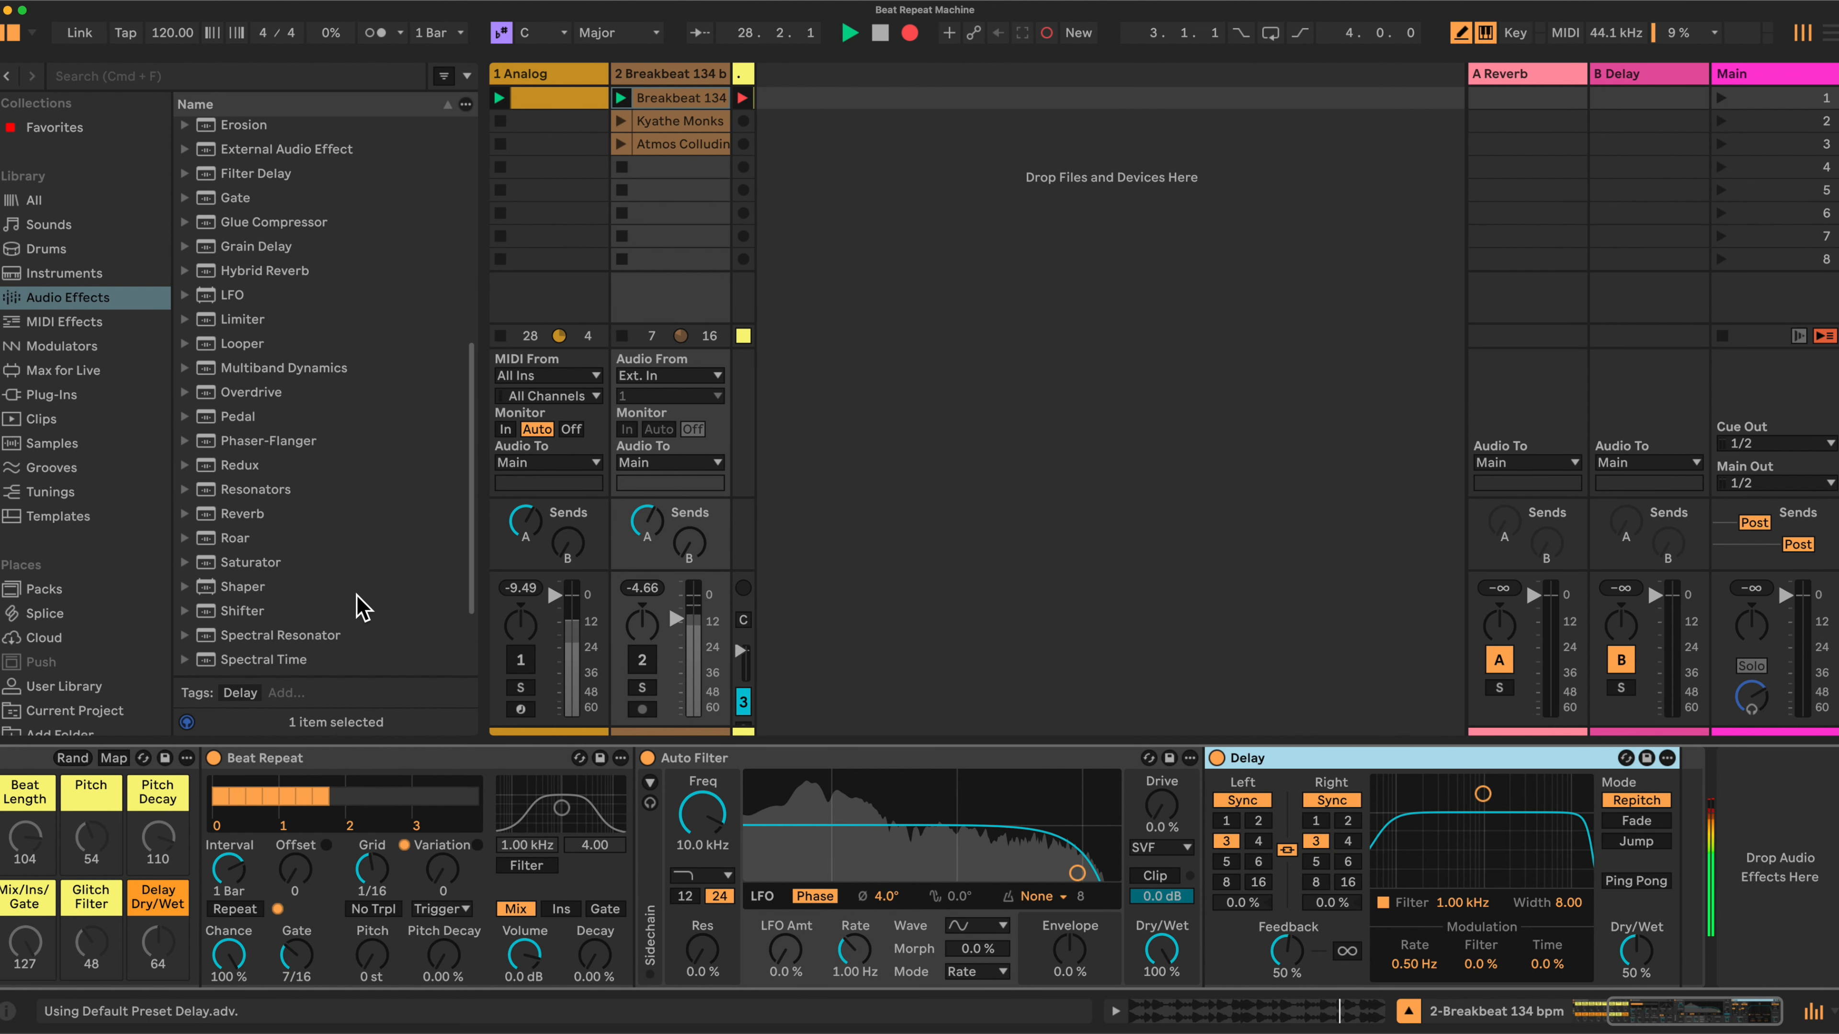
{"action": "mouse_move", "coordinate": [239, 319]}
{"action": "left_mouse_down"}
{"action": "mouse_move", "coordinate": [1761, 862]}
{"action": "mouse_move", "coordinate": [1738, 866]}
{"action": "left_mouse_up"}
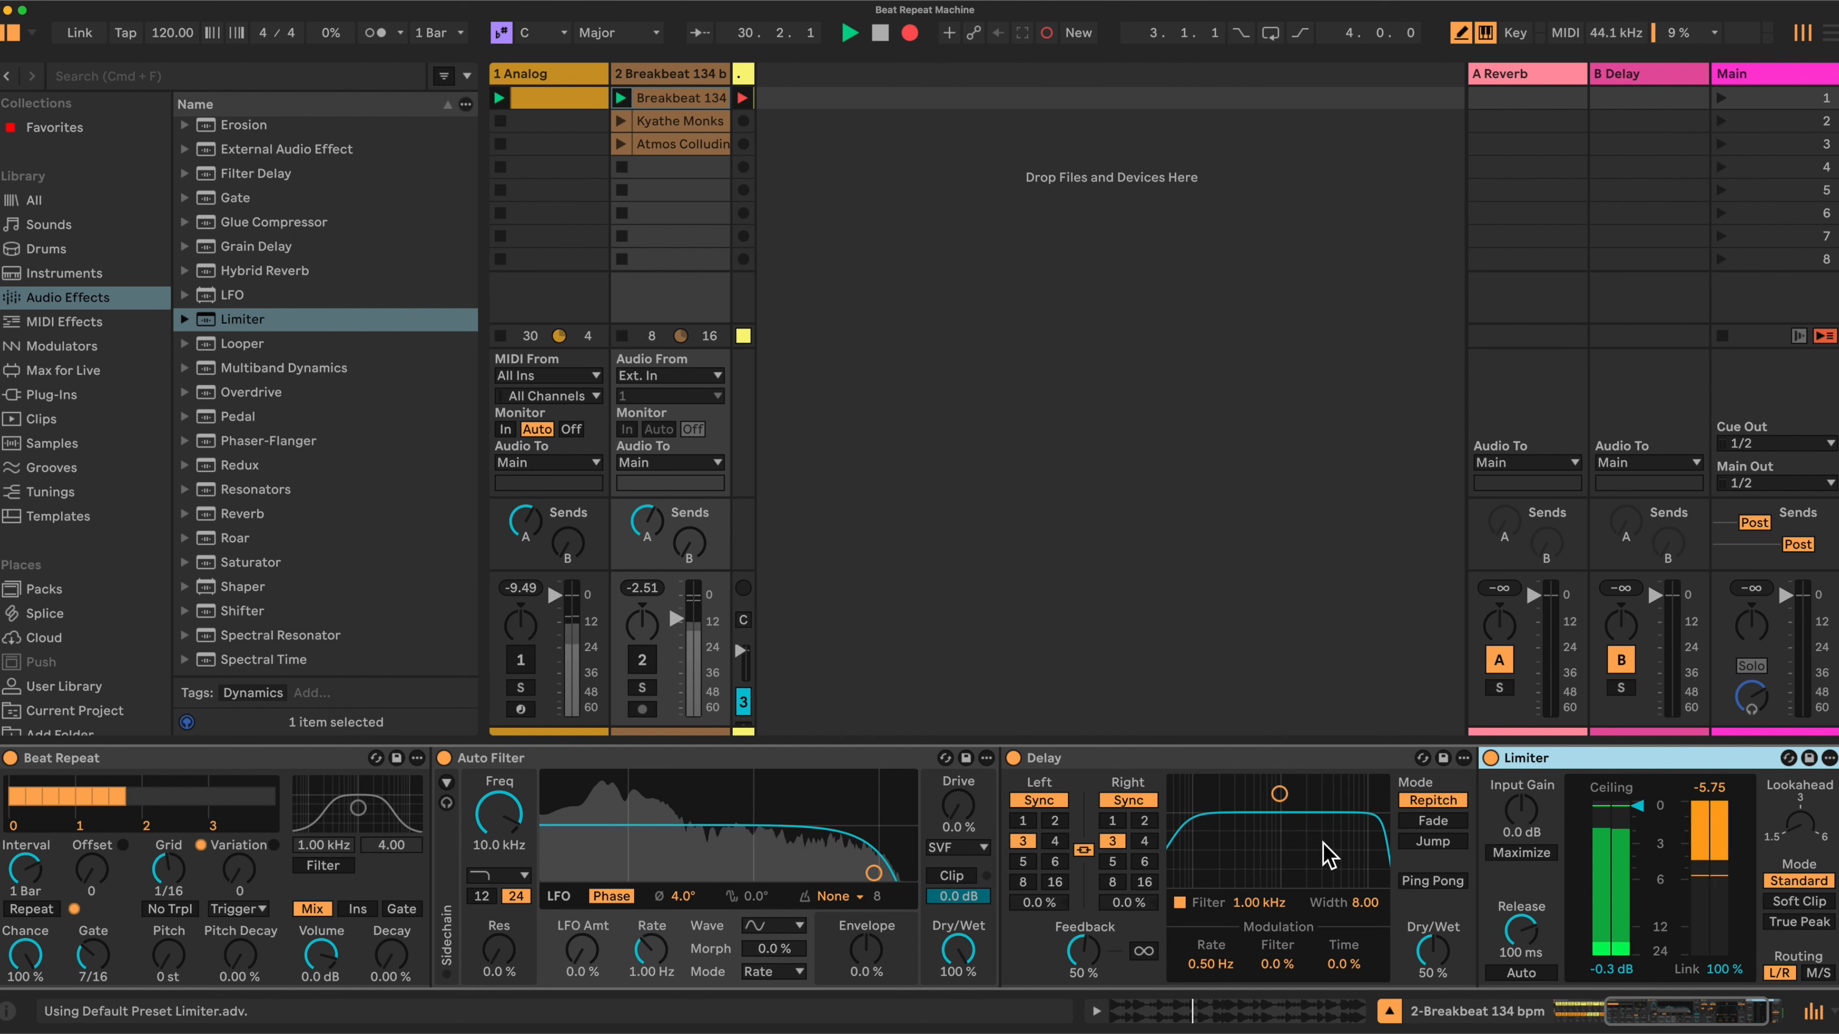
- Turn on the filter in Beat Repeat and collapse the device
{"action": "scroll", "coordinate": [850, 802], "scroll_direction": "left", "scroll_amount": 5}
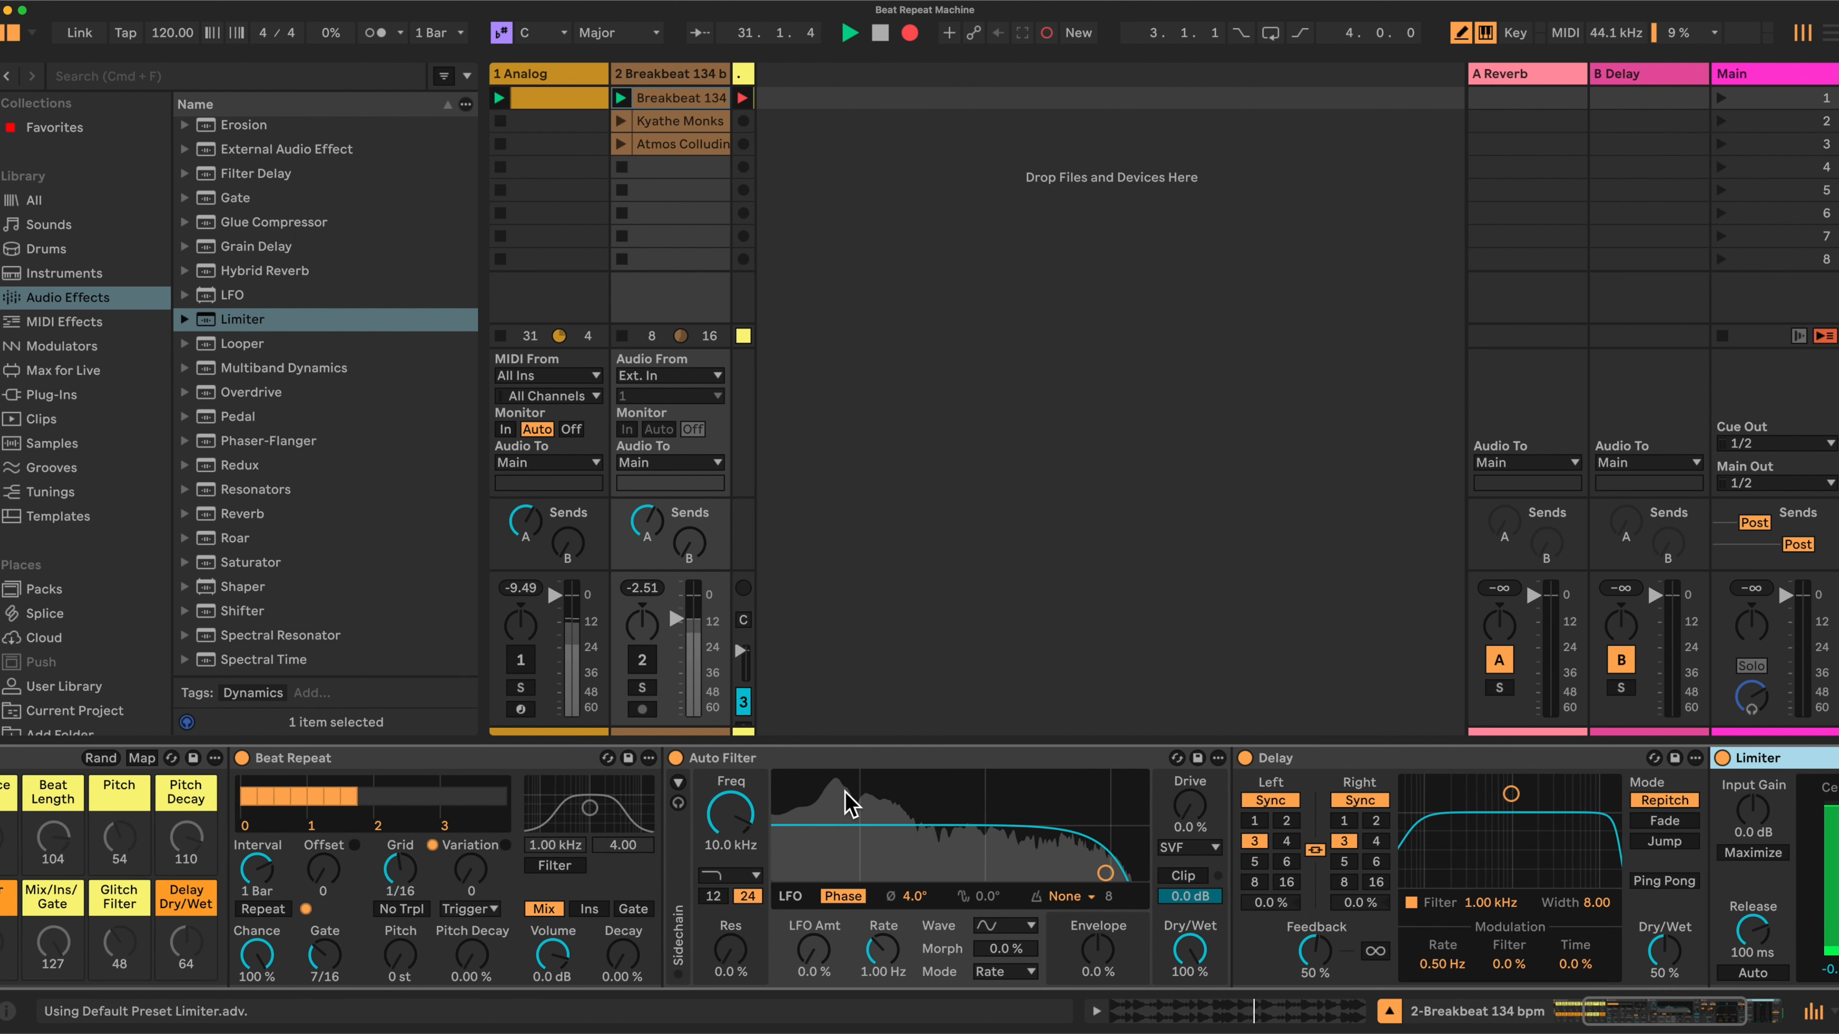
{"action": "scroll", "coordinate": [850, 802], "scroll_direction": "left", "scroll_amount": 2}
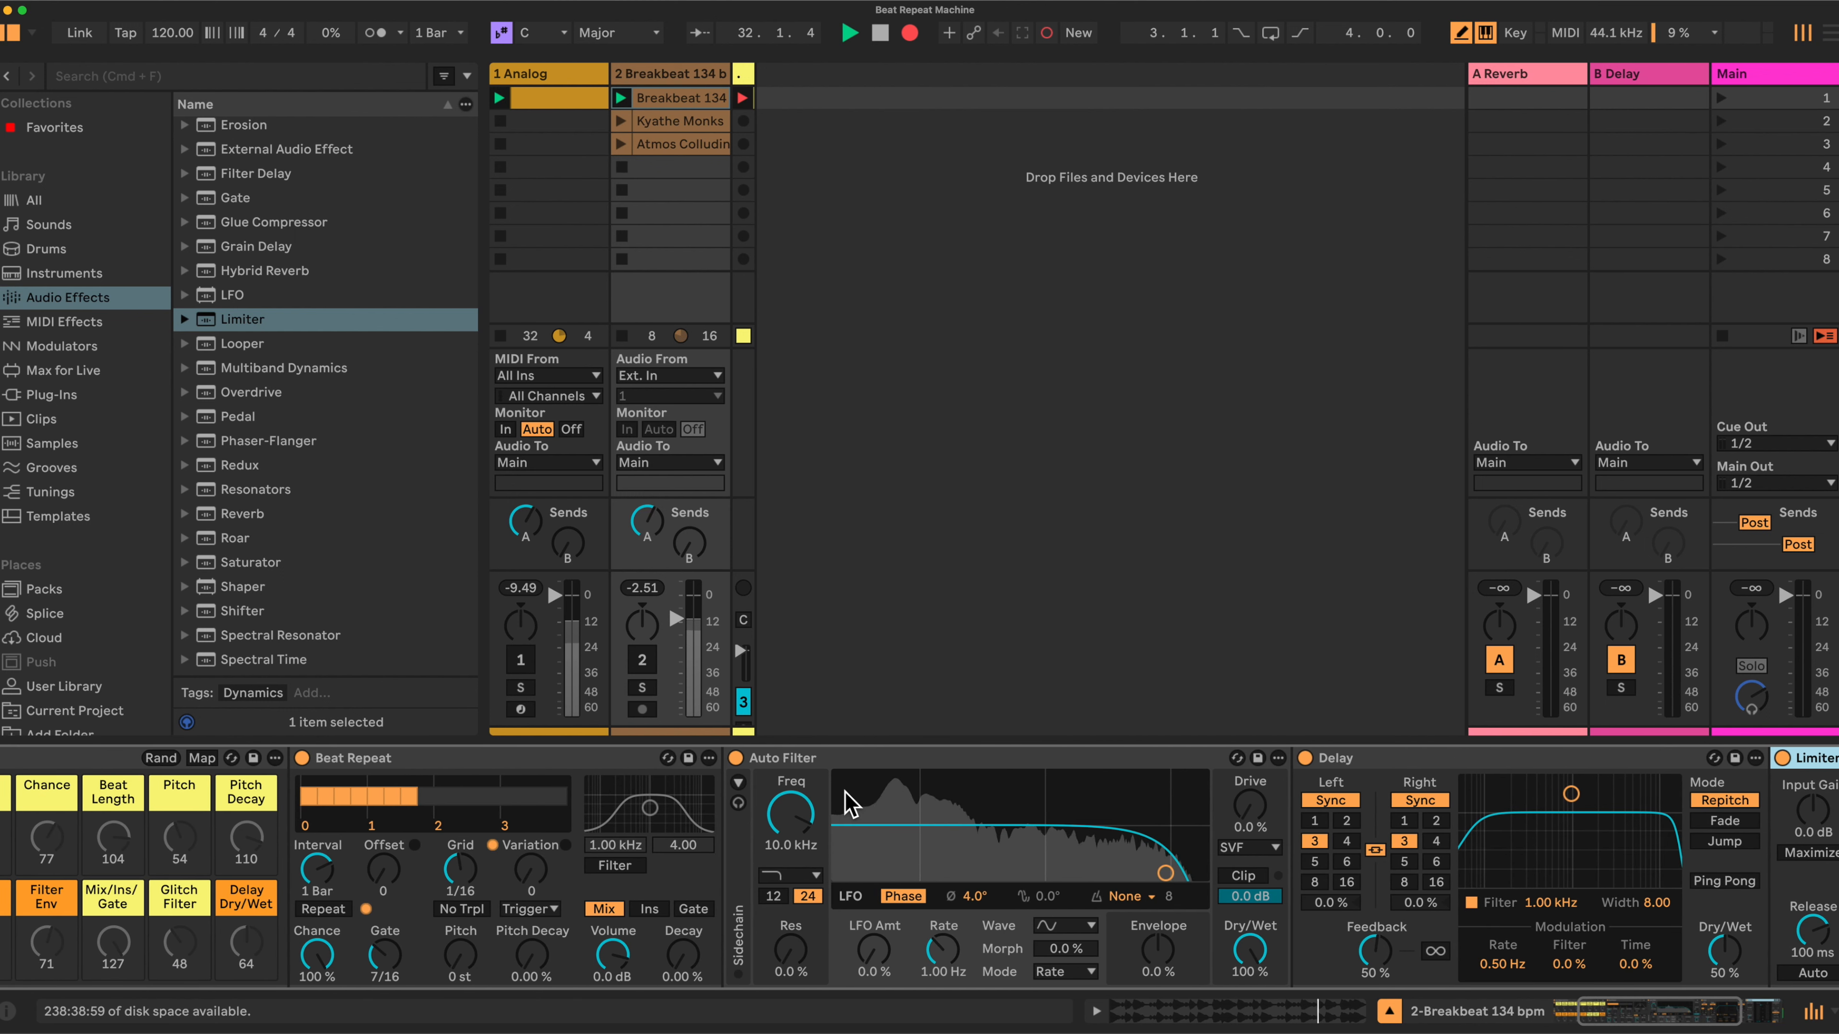
{"action": "scroll", "coordinate": [512, 804], "scroll_direction": "left", "scroll_amount": 5}
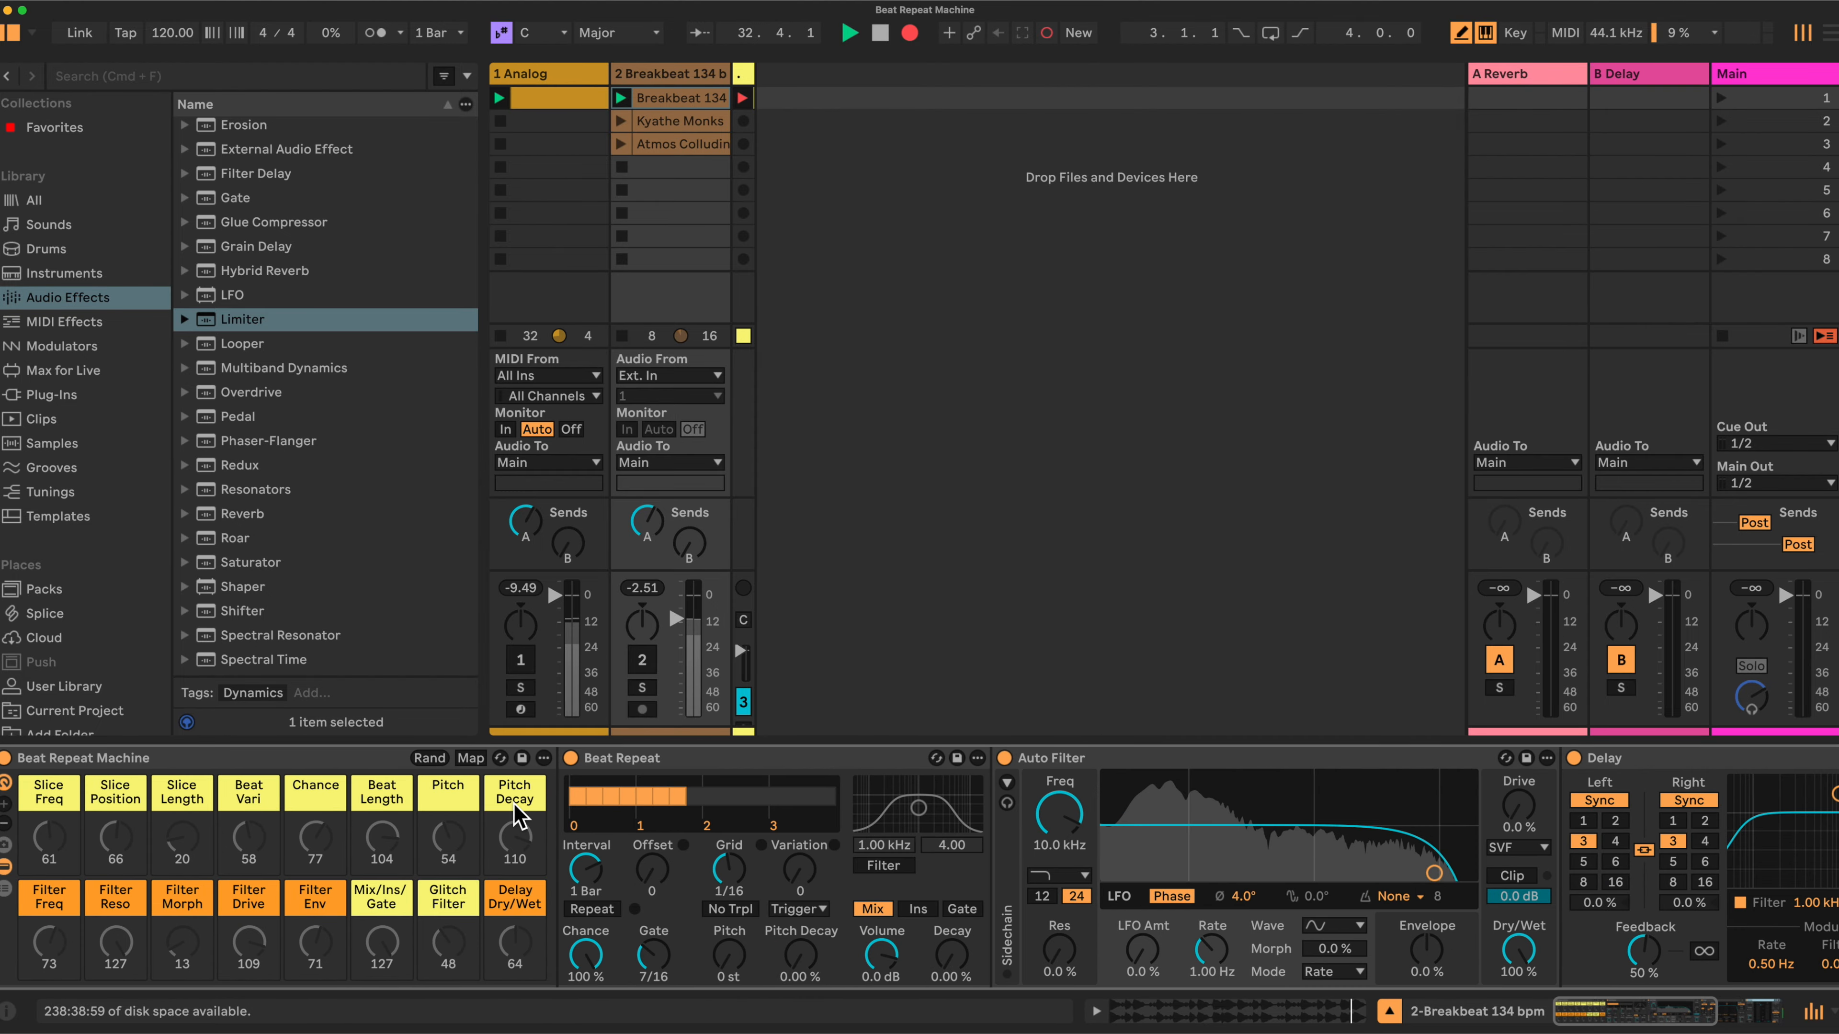
{"action": "left_click", "coordinate": [897, 867]}
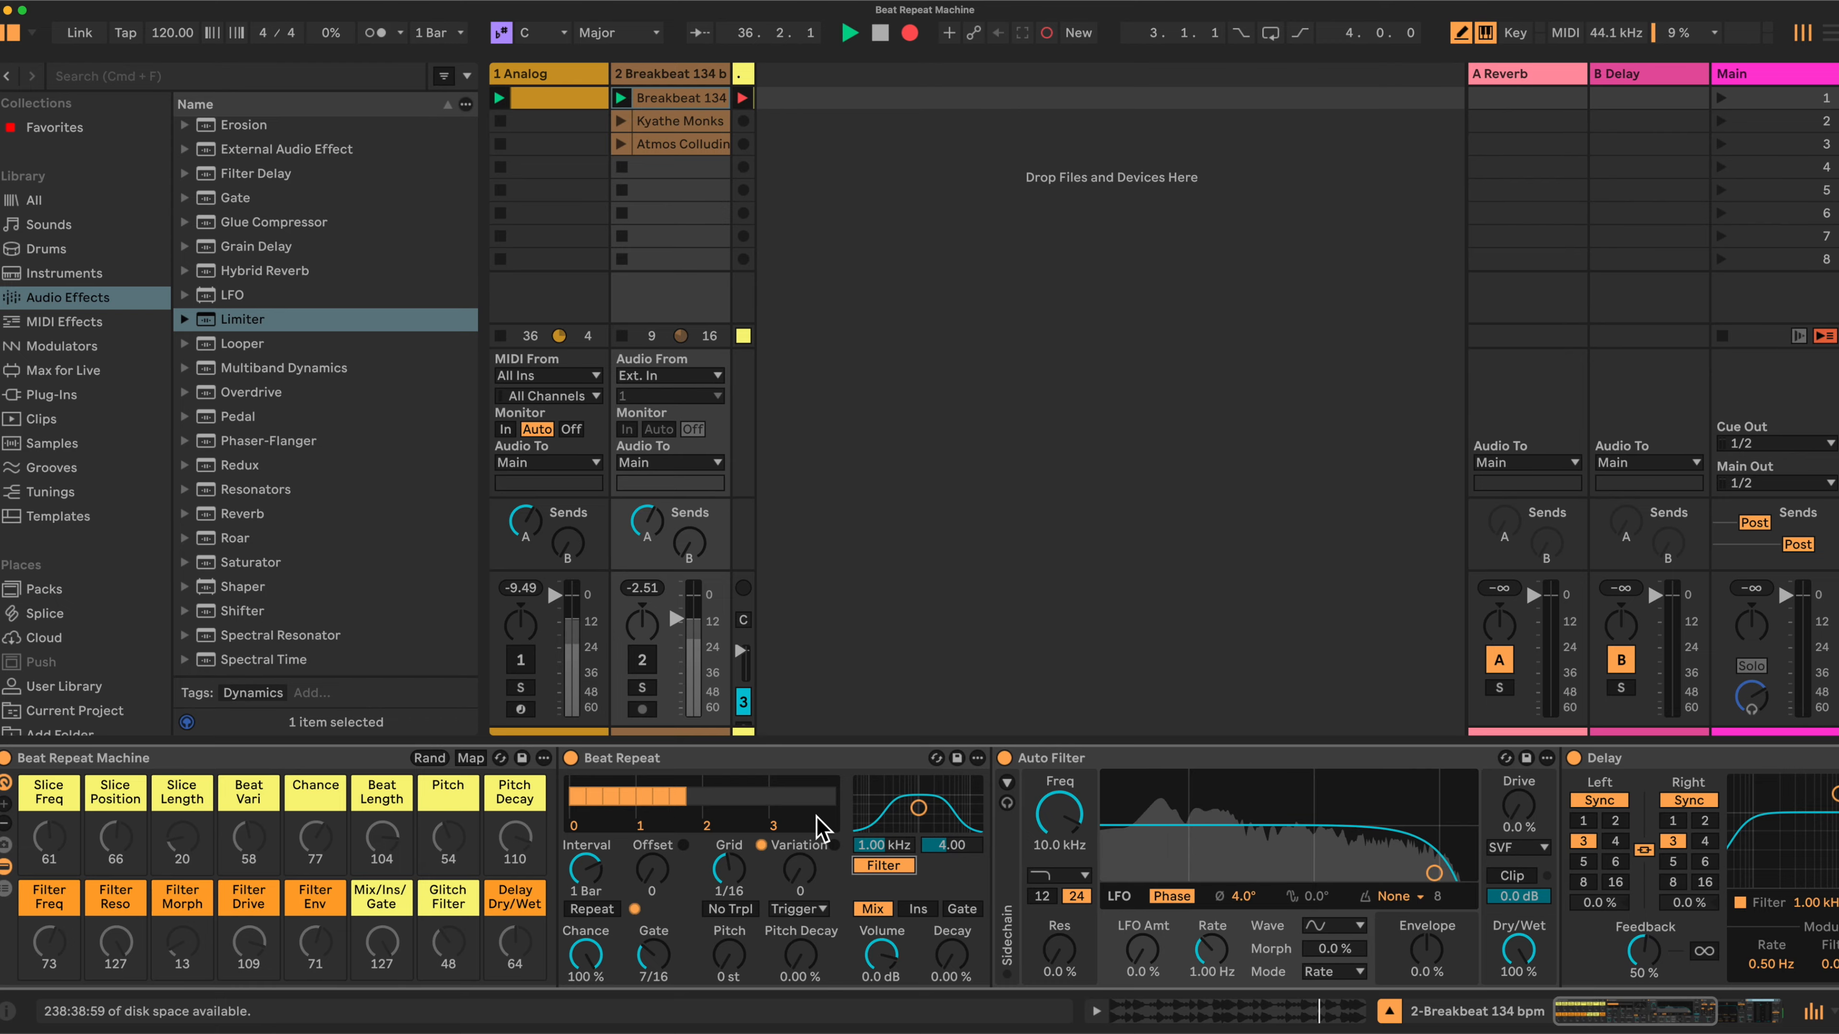
{"action": "left_click", "coordinate": [811, 759]}
{"action": "double_click", "coordinate": [810, 759]}
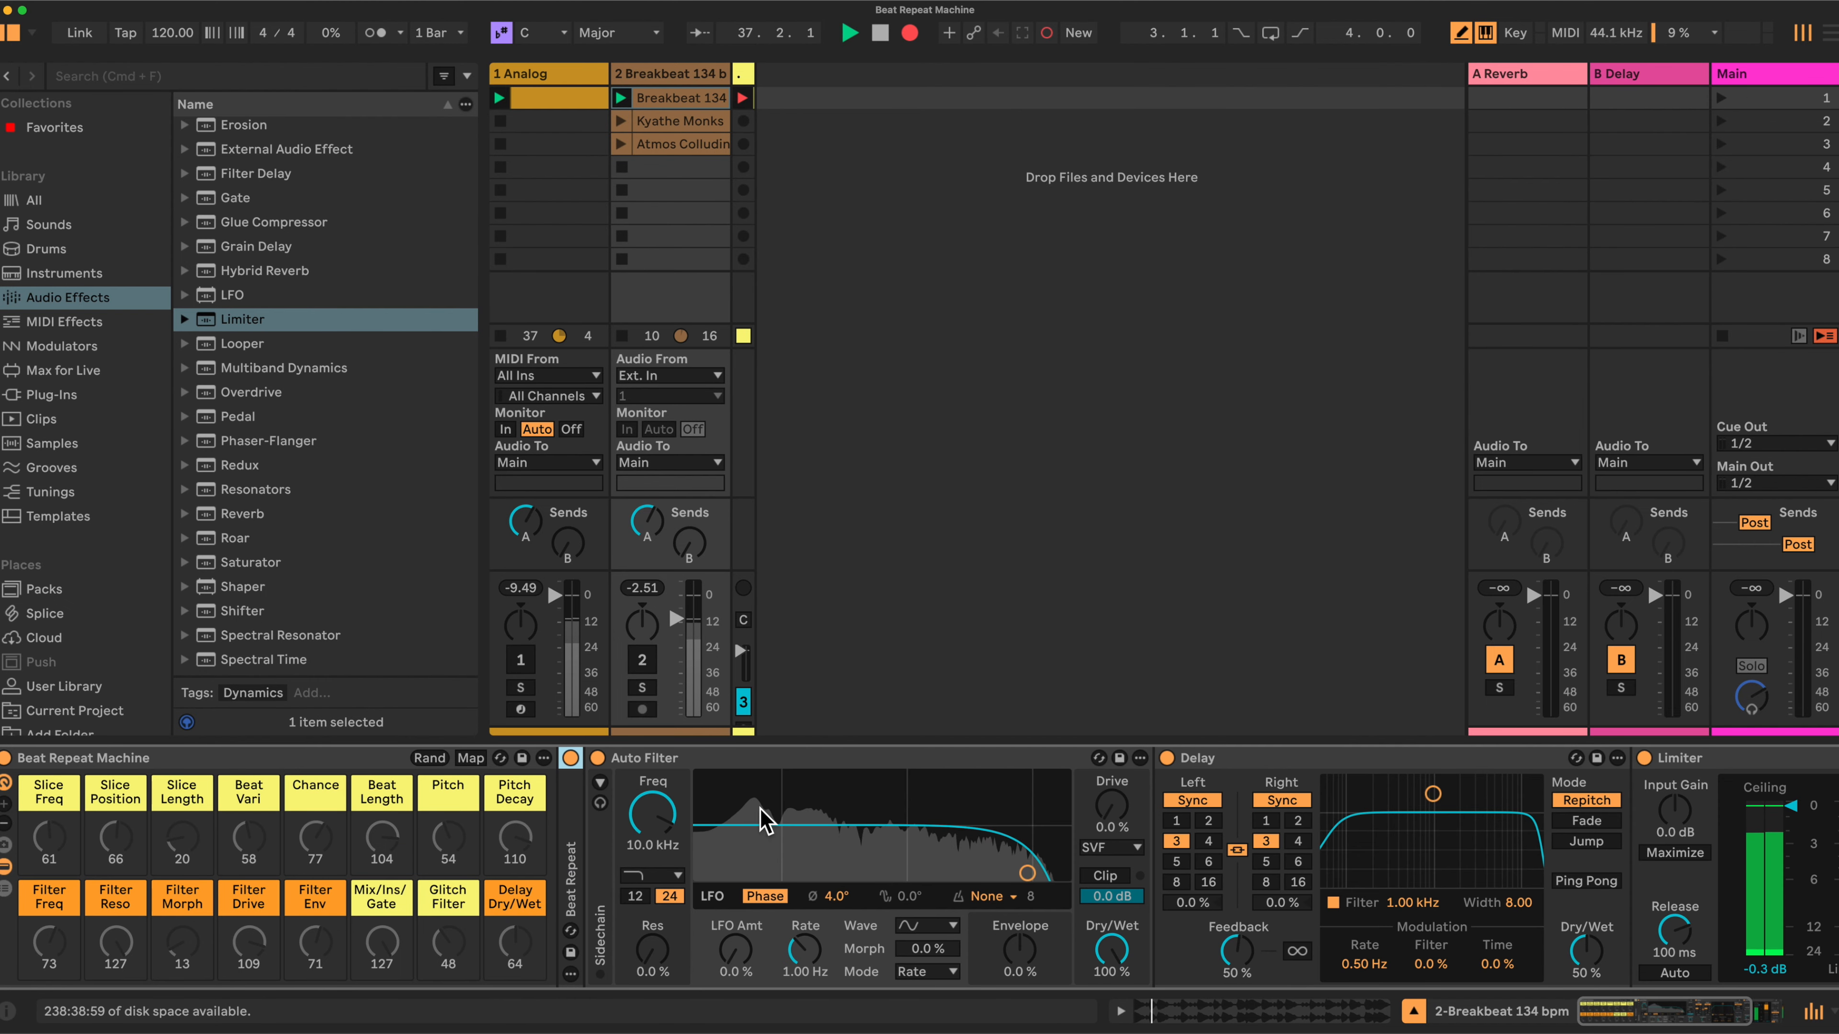
- Set the Auto Filter to the Morph type with the MS2 circuit and turn on Clip
{"action": "left_click", "coordinate": [679, 878]}
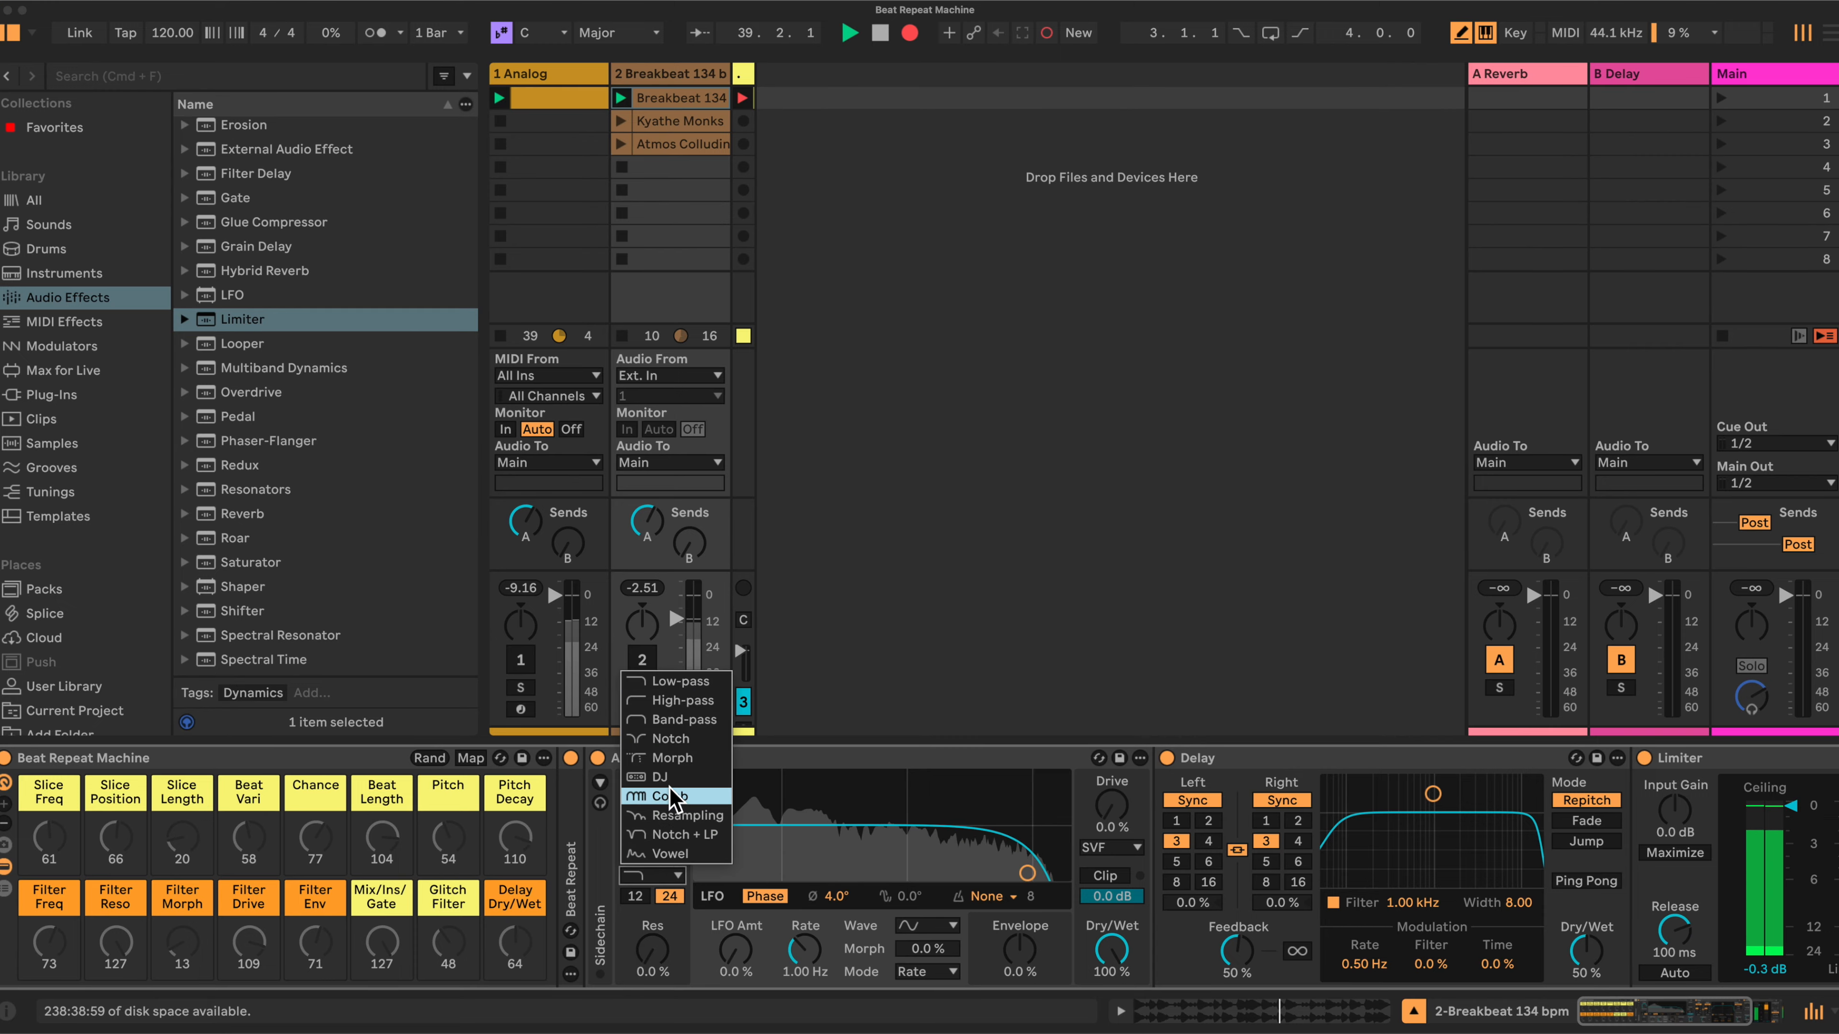
{"action": "left_click", "coordinate": [672, 759]}
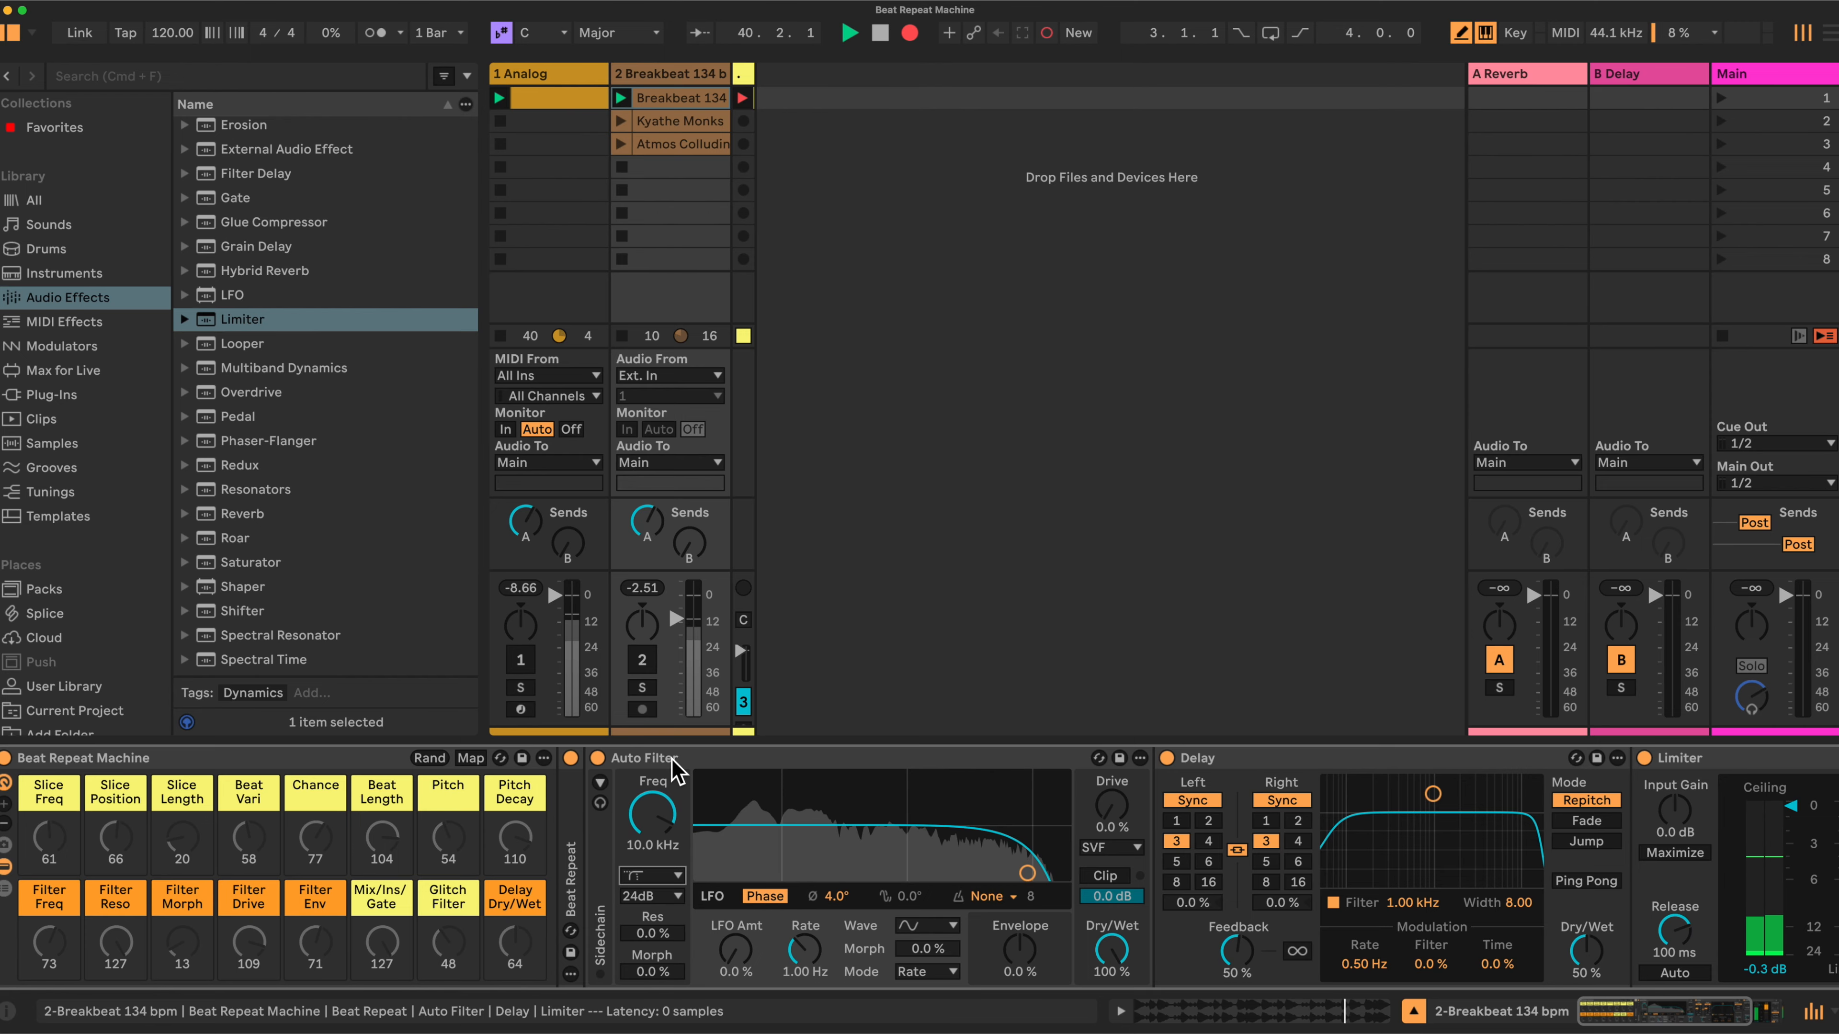
{"action": "left_click", "coordinate": [1137, 857]}
{"action": "left_click", "coordinate": [1118, 918]}
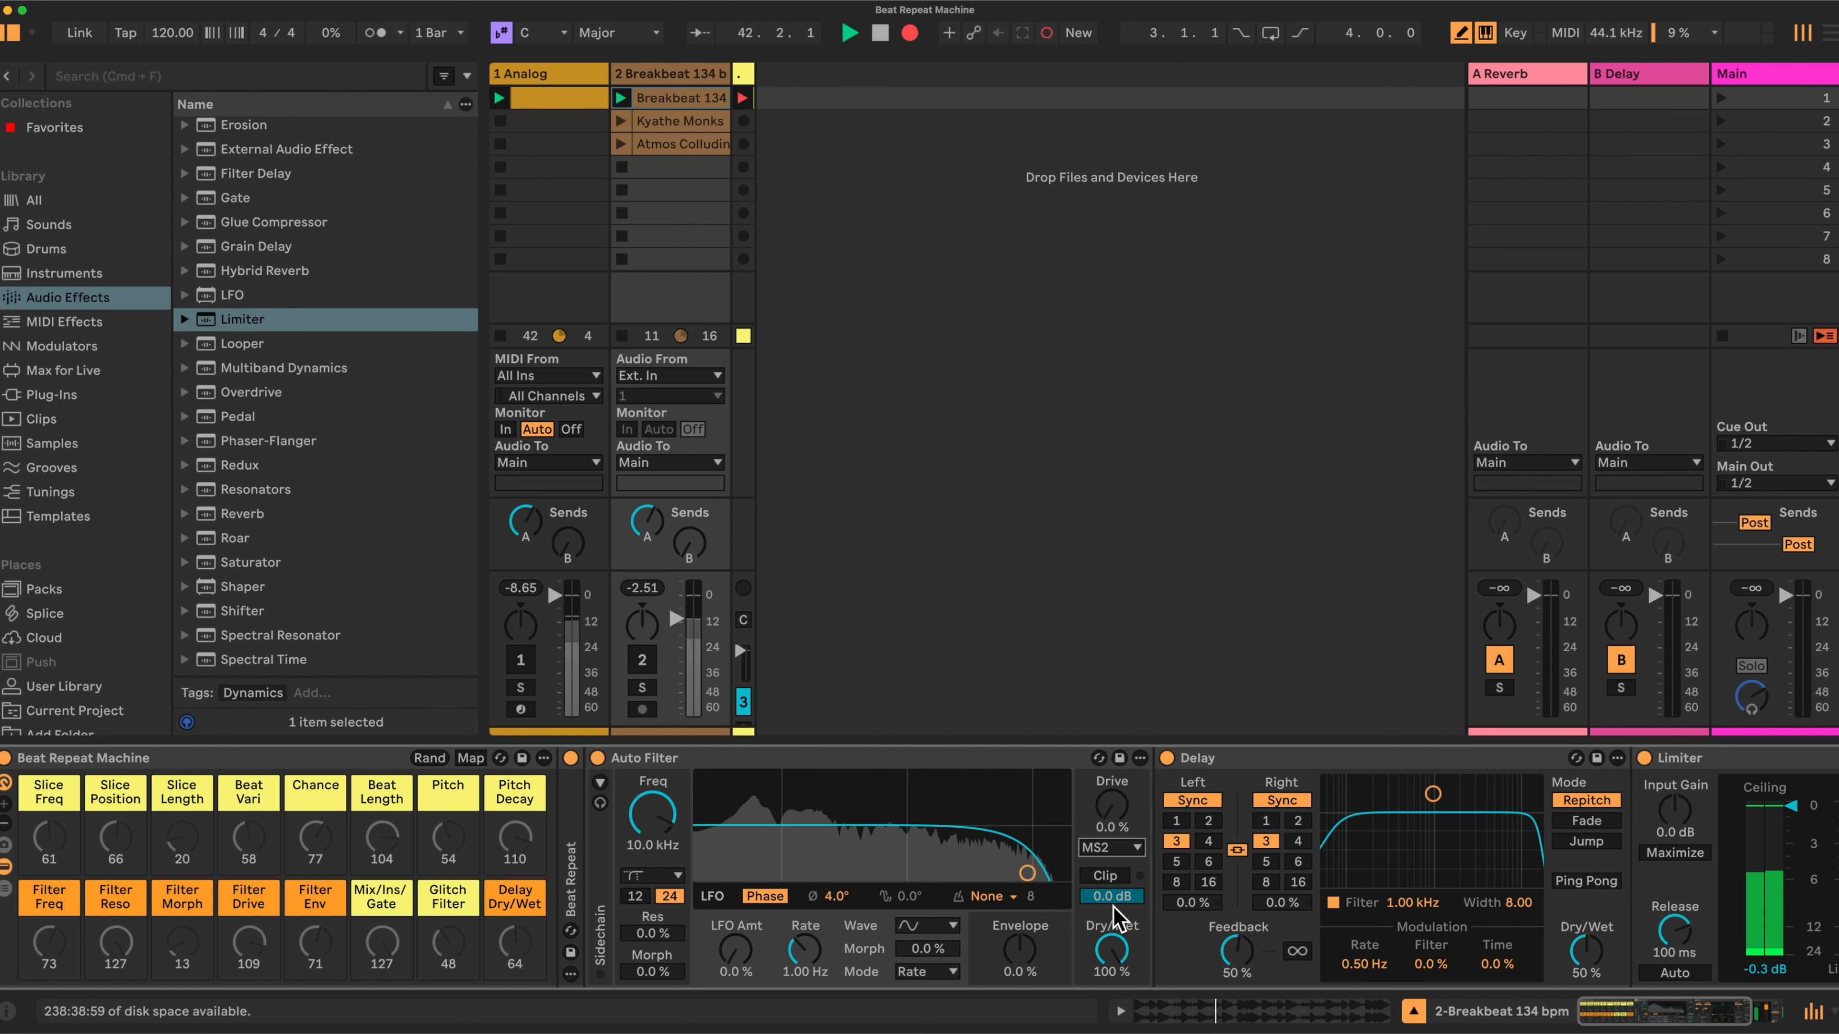
{"action": "left_click", "coordinate": [1115, 876]}
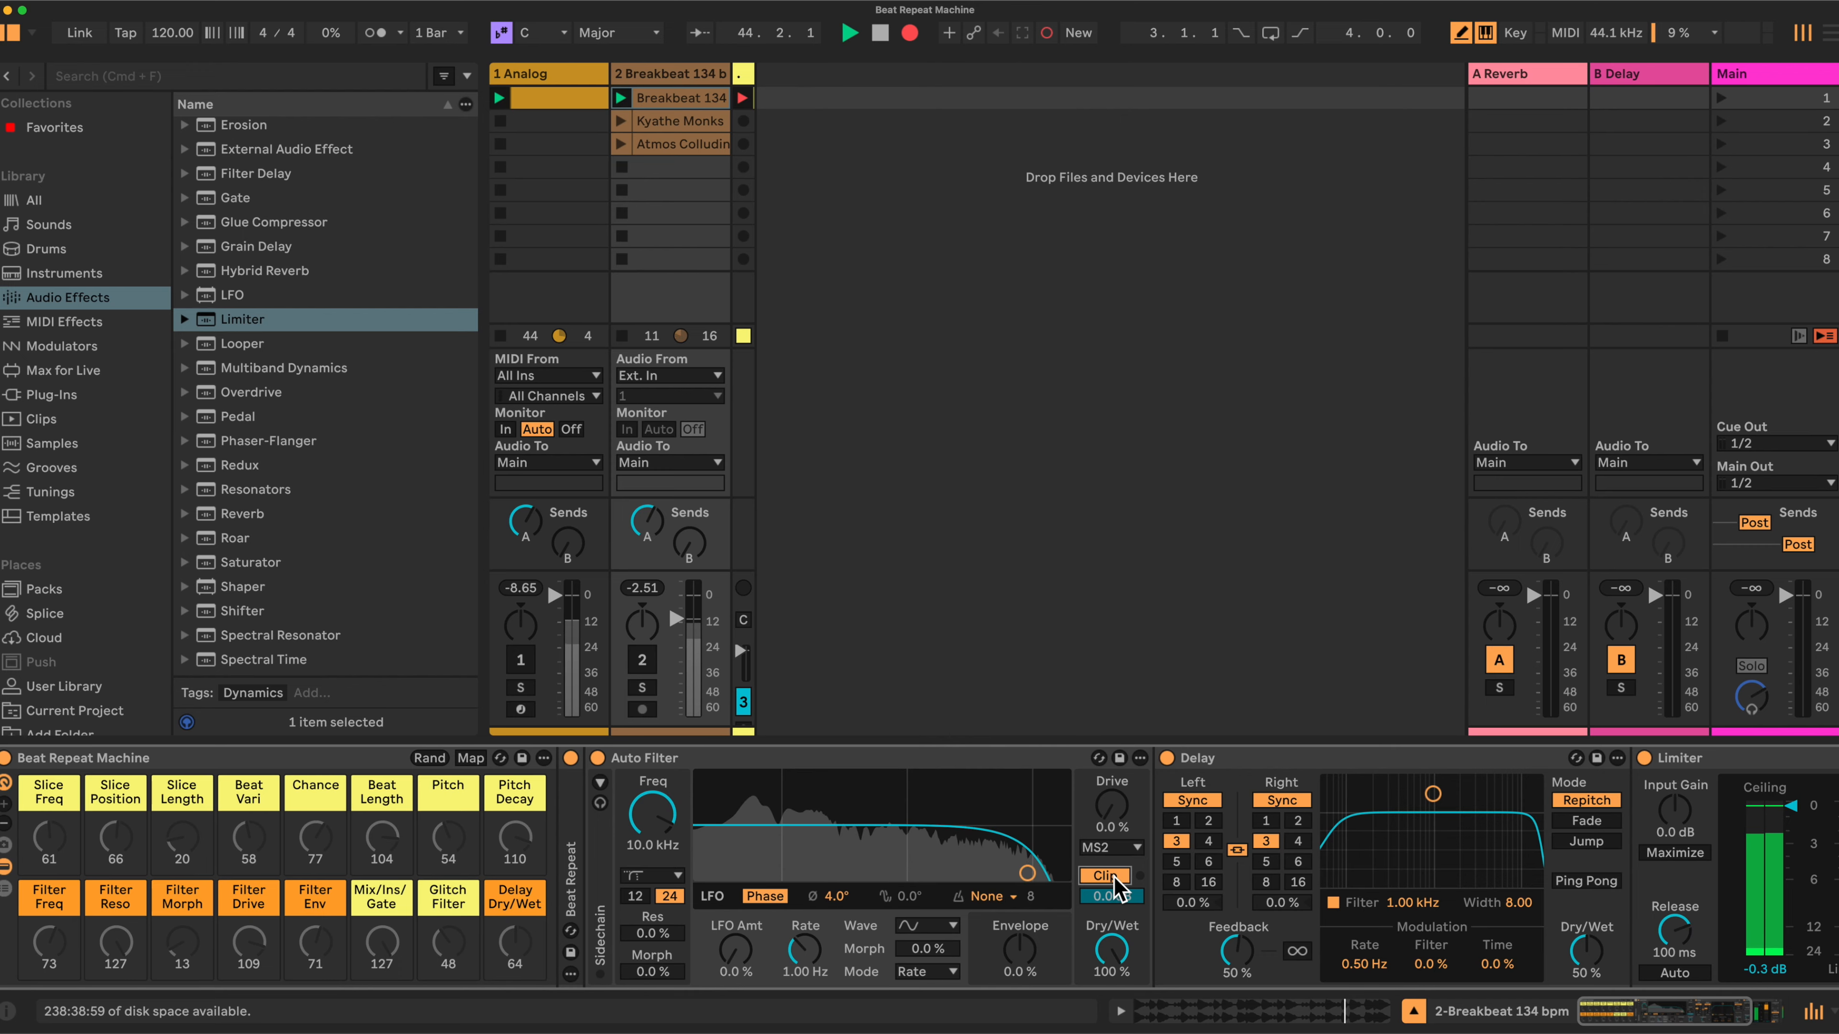
- Display the Auto Filter's envelope settings and collapse the device
{"action": "left_click", "coordinate": [981, 934]}
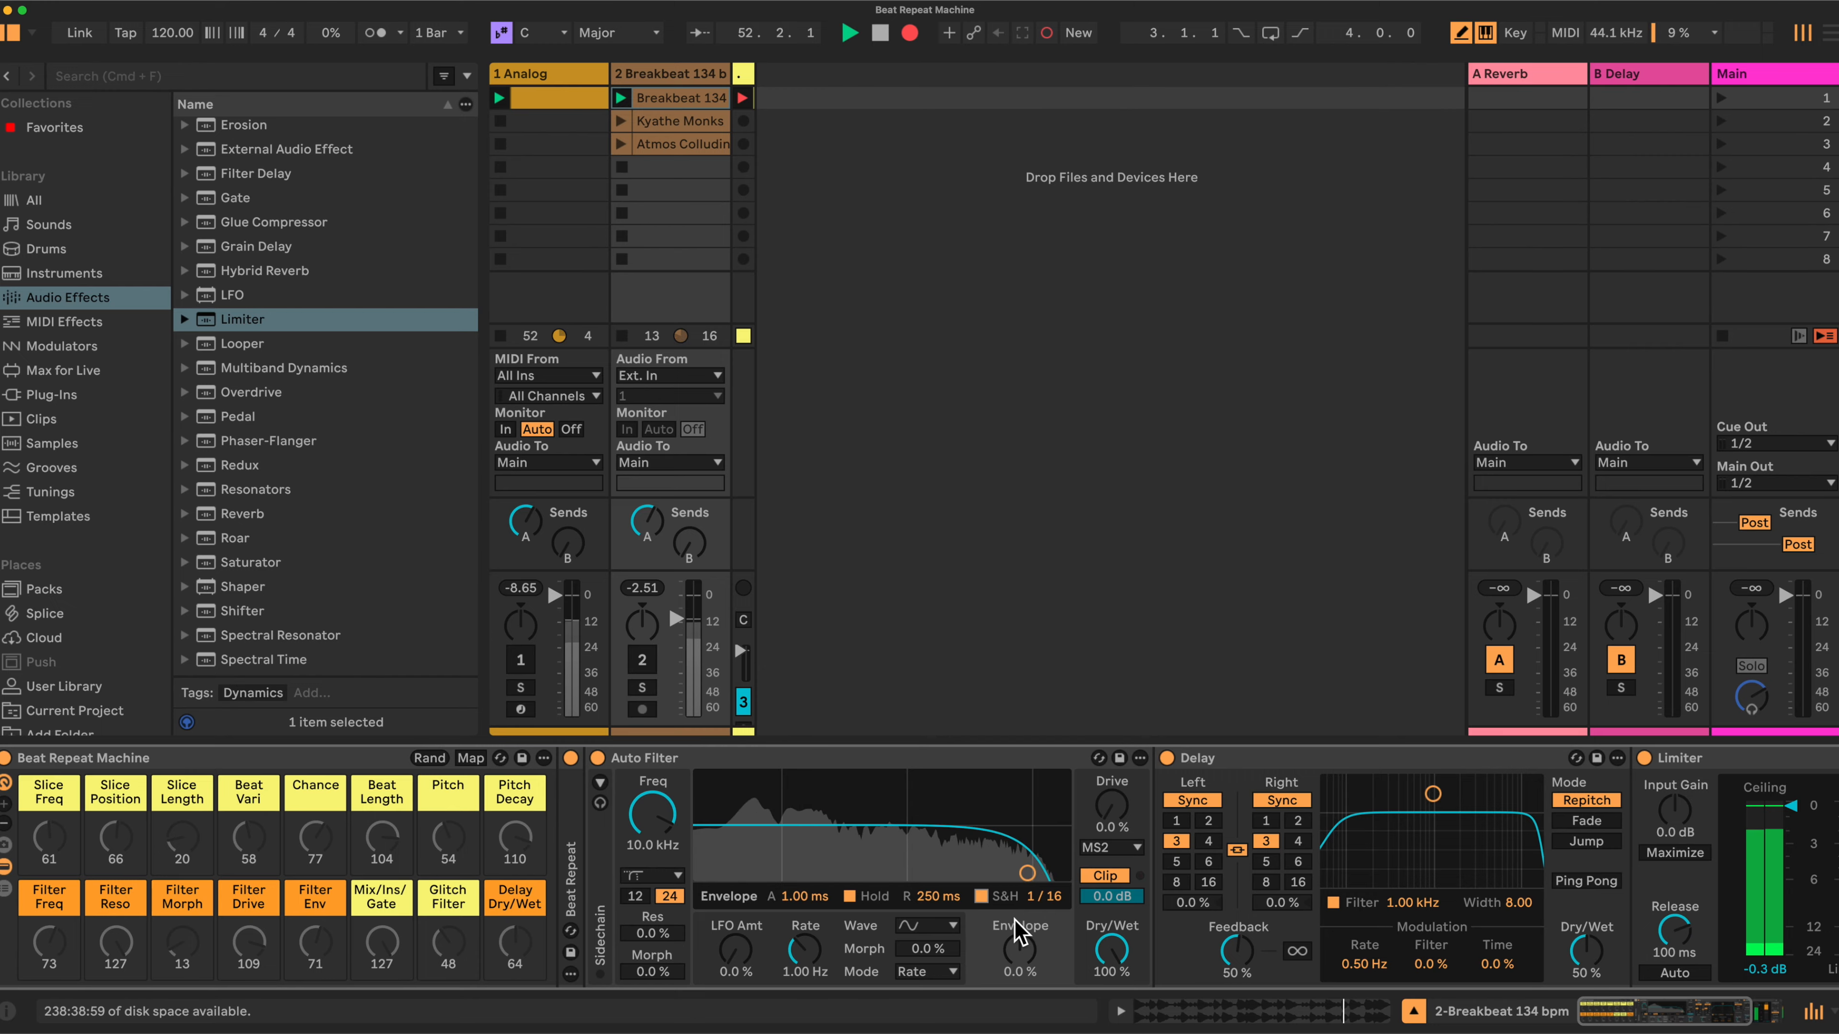
{"action": "left_click", "coordinate": [926, 766]}
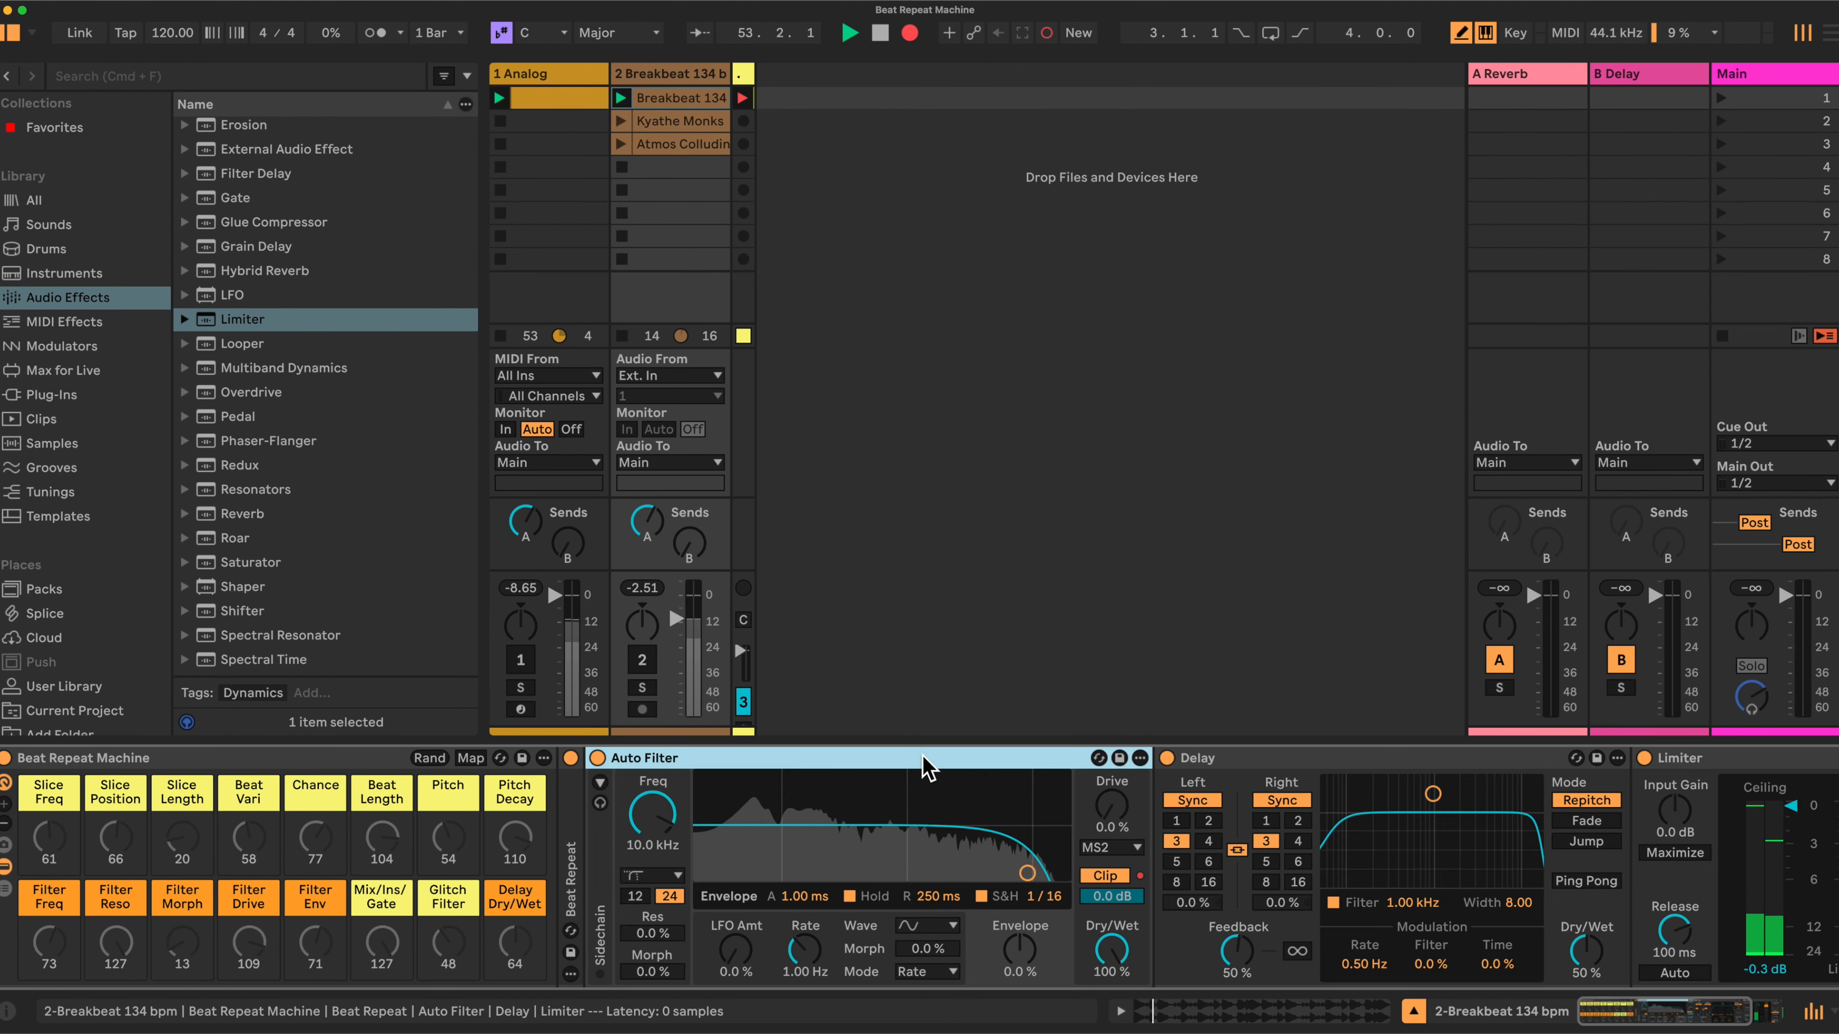
{"action": "double_click", "coordinate": [926, 766]}
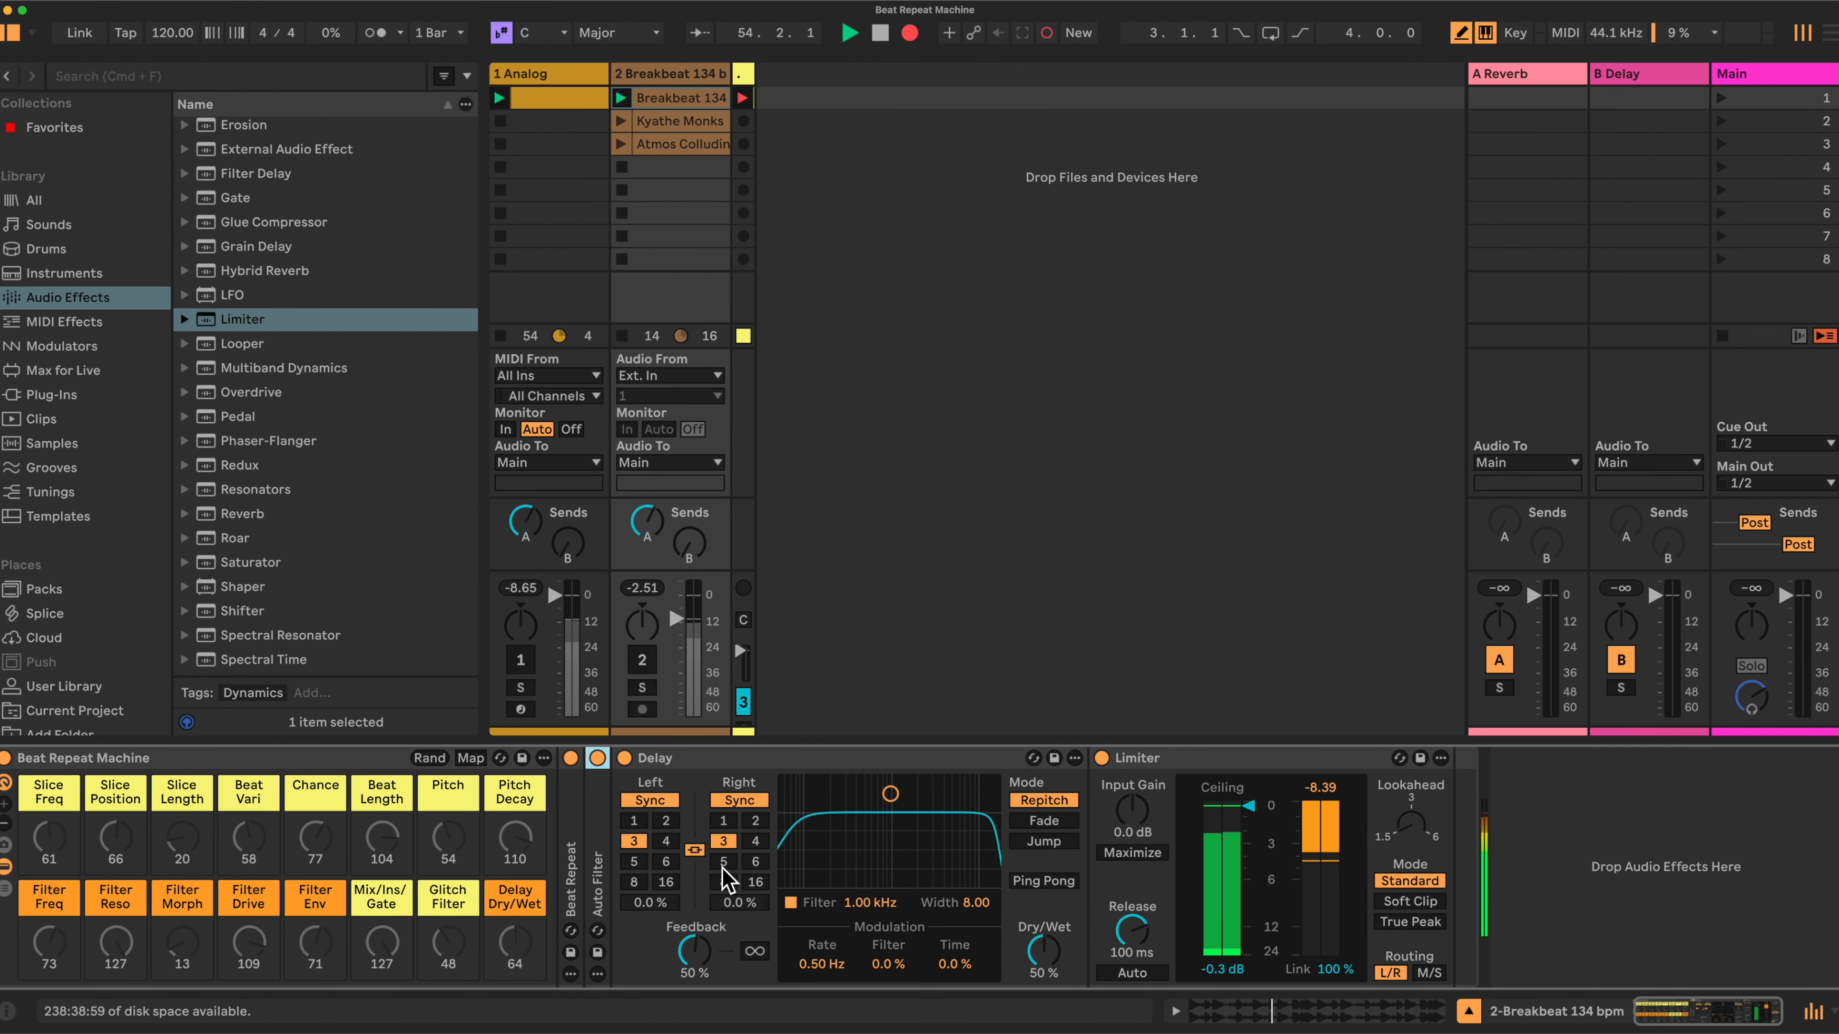
- Set both Delay channels to 6 sixteenths with 25% feedback and turn on Ping Pong
{"action": "left_click", "coordinate": [755, 861]}
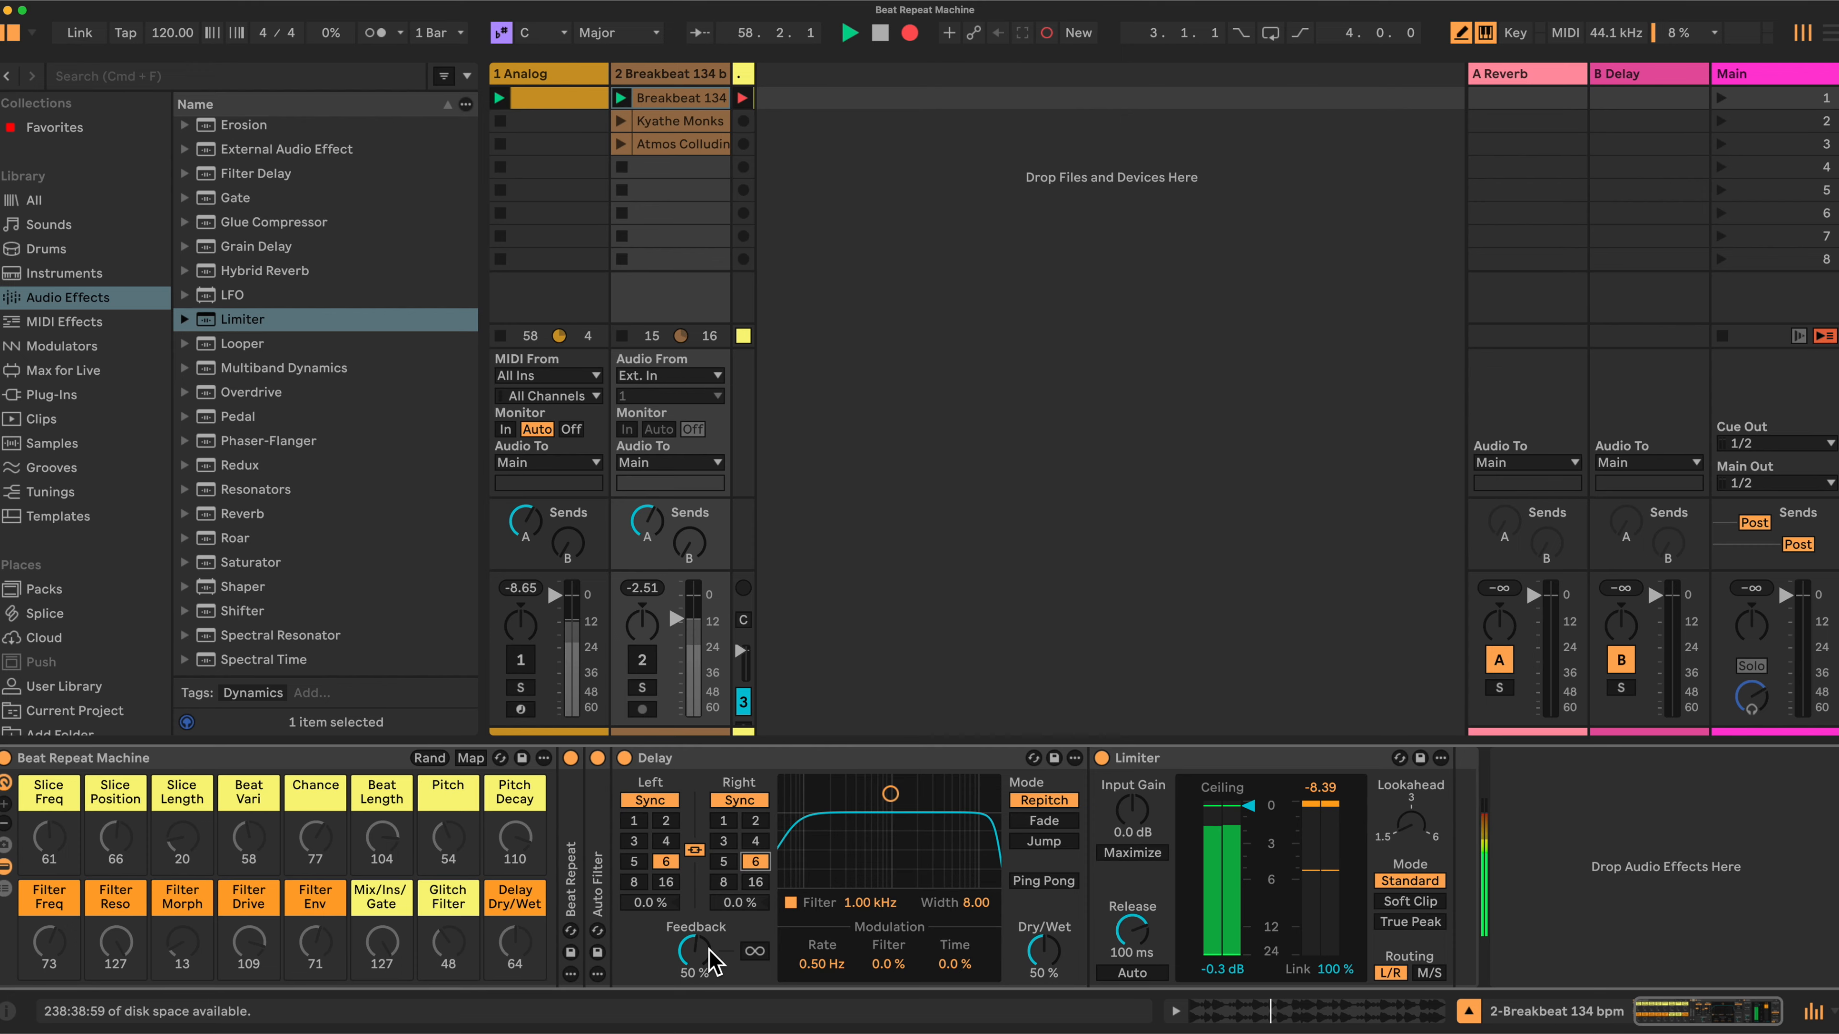
{"action": "left_click_drag", "start_coordinate": [713, 962], "coordinate": [713, 976]}
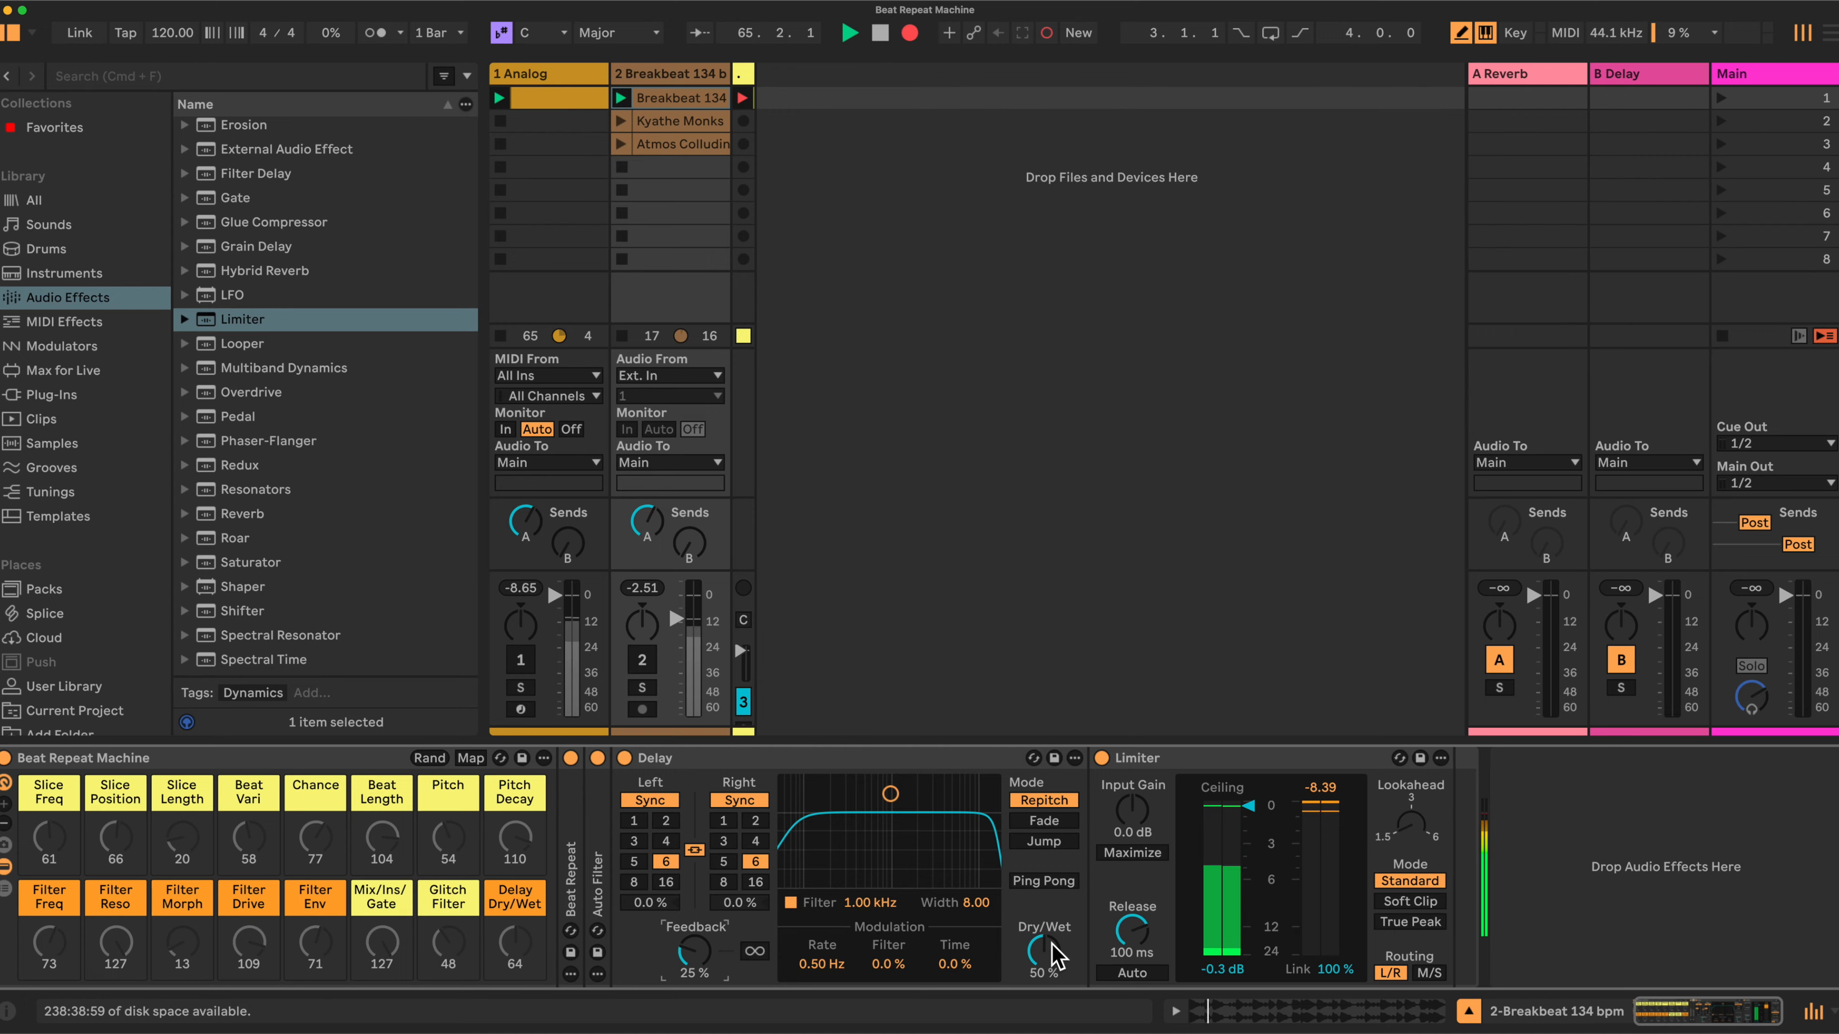
{"action": "left_click", "coordinate": [1055, 885]}
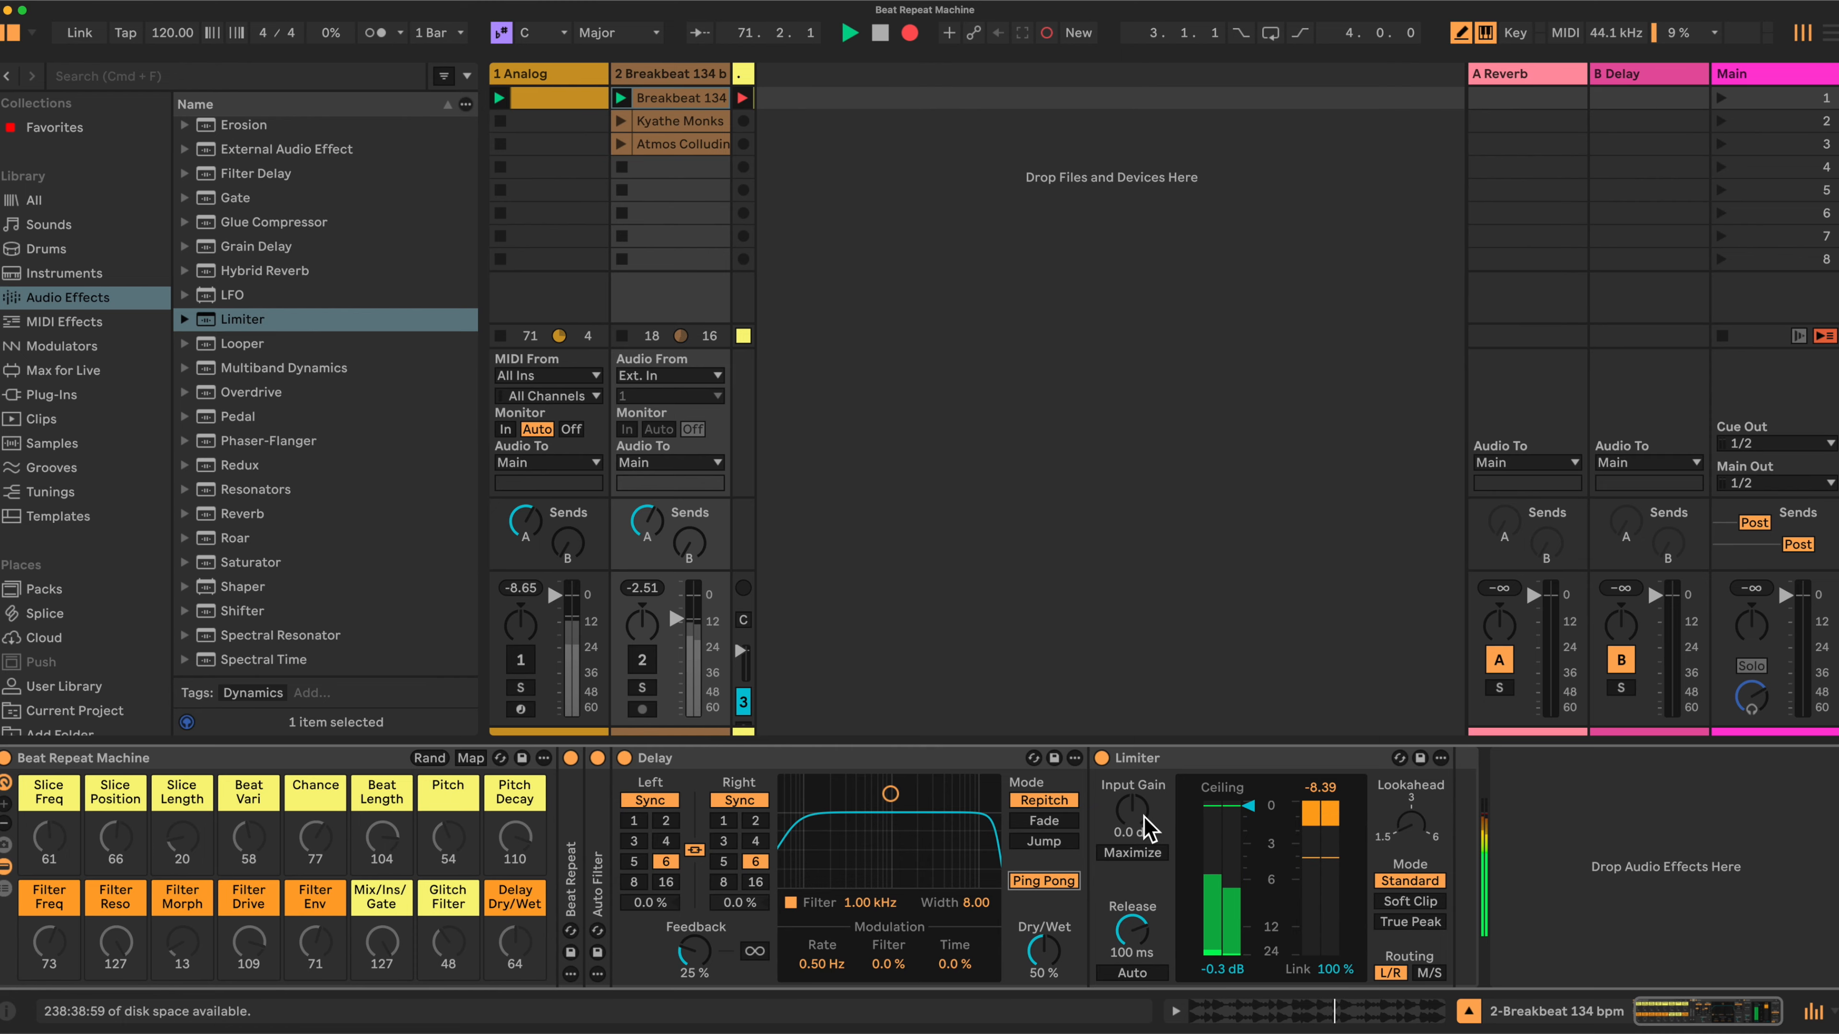
- Expand the collapsed Auto Filter and Beat Repeat devices in the rack
{"action": "scroll", "coordinate": [1004, 801], "scroll_direction": "left", "scroll_amount": 1}
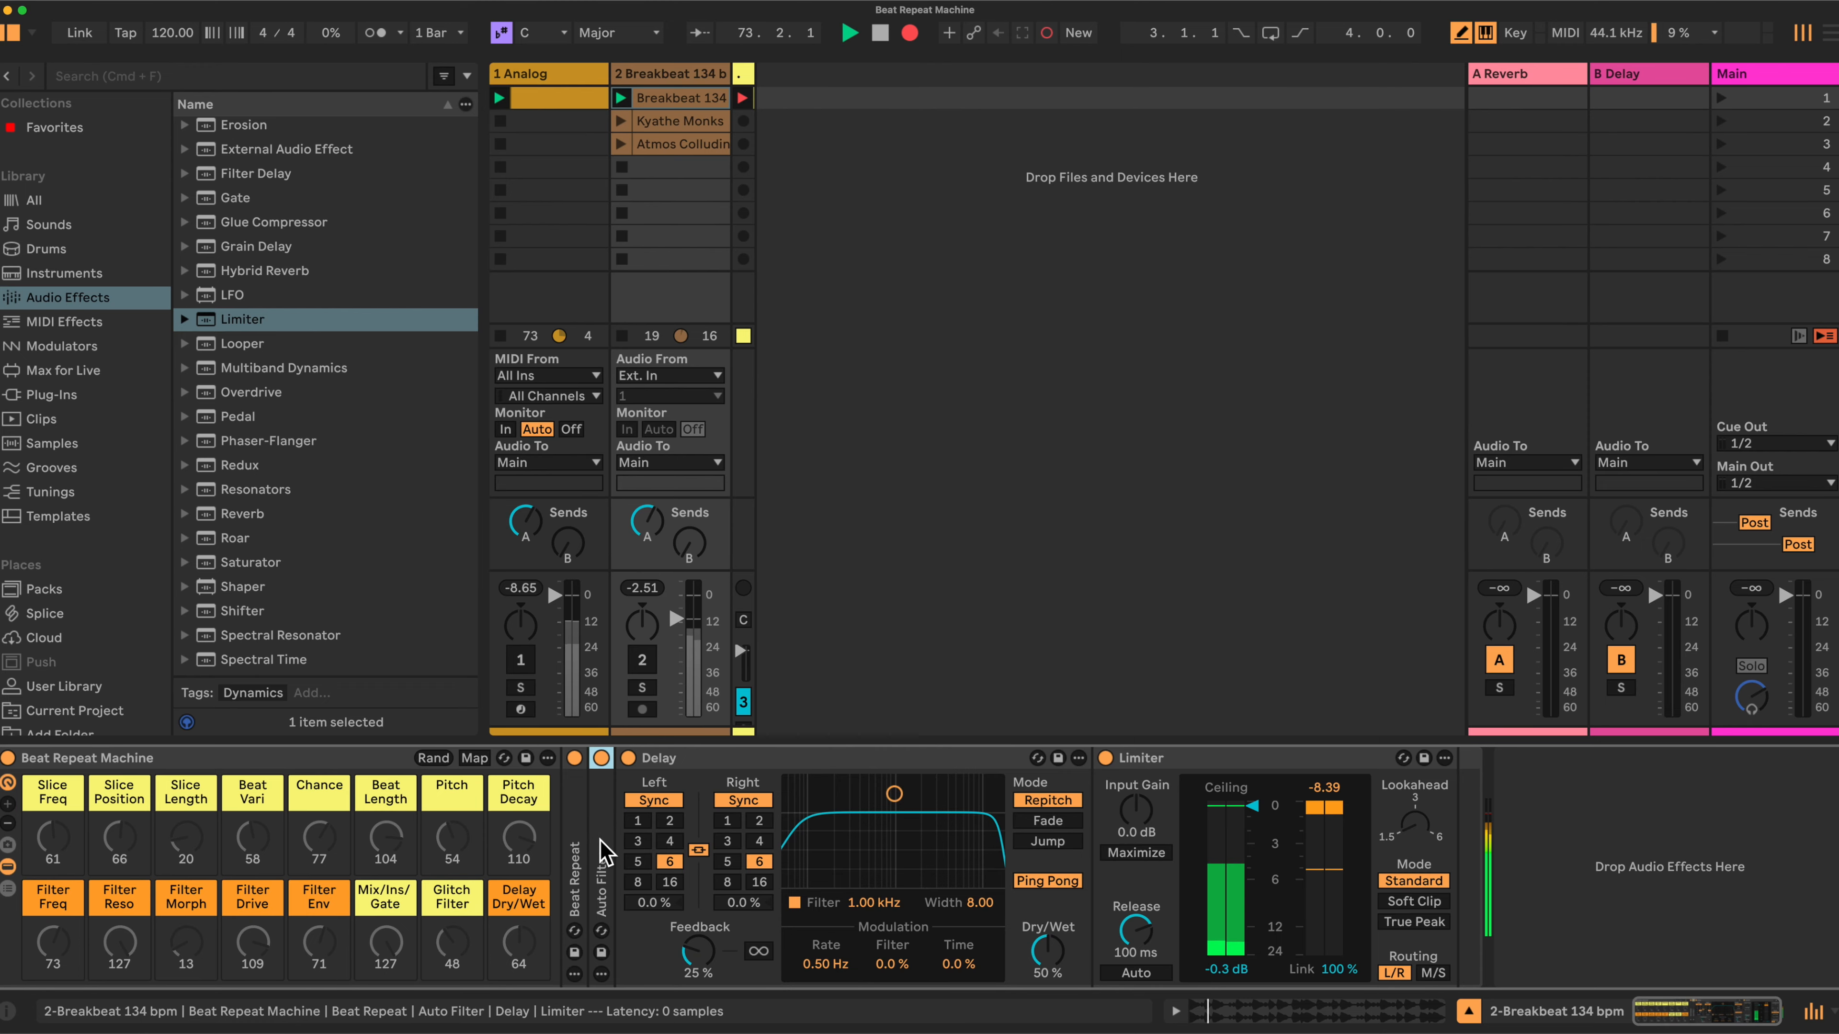
{"action": "double_click", "coordinate": [603, 853]}
{"action": "double_click", "coordinate": [574, 877]}
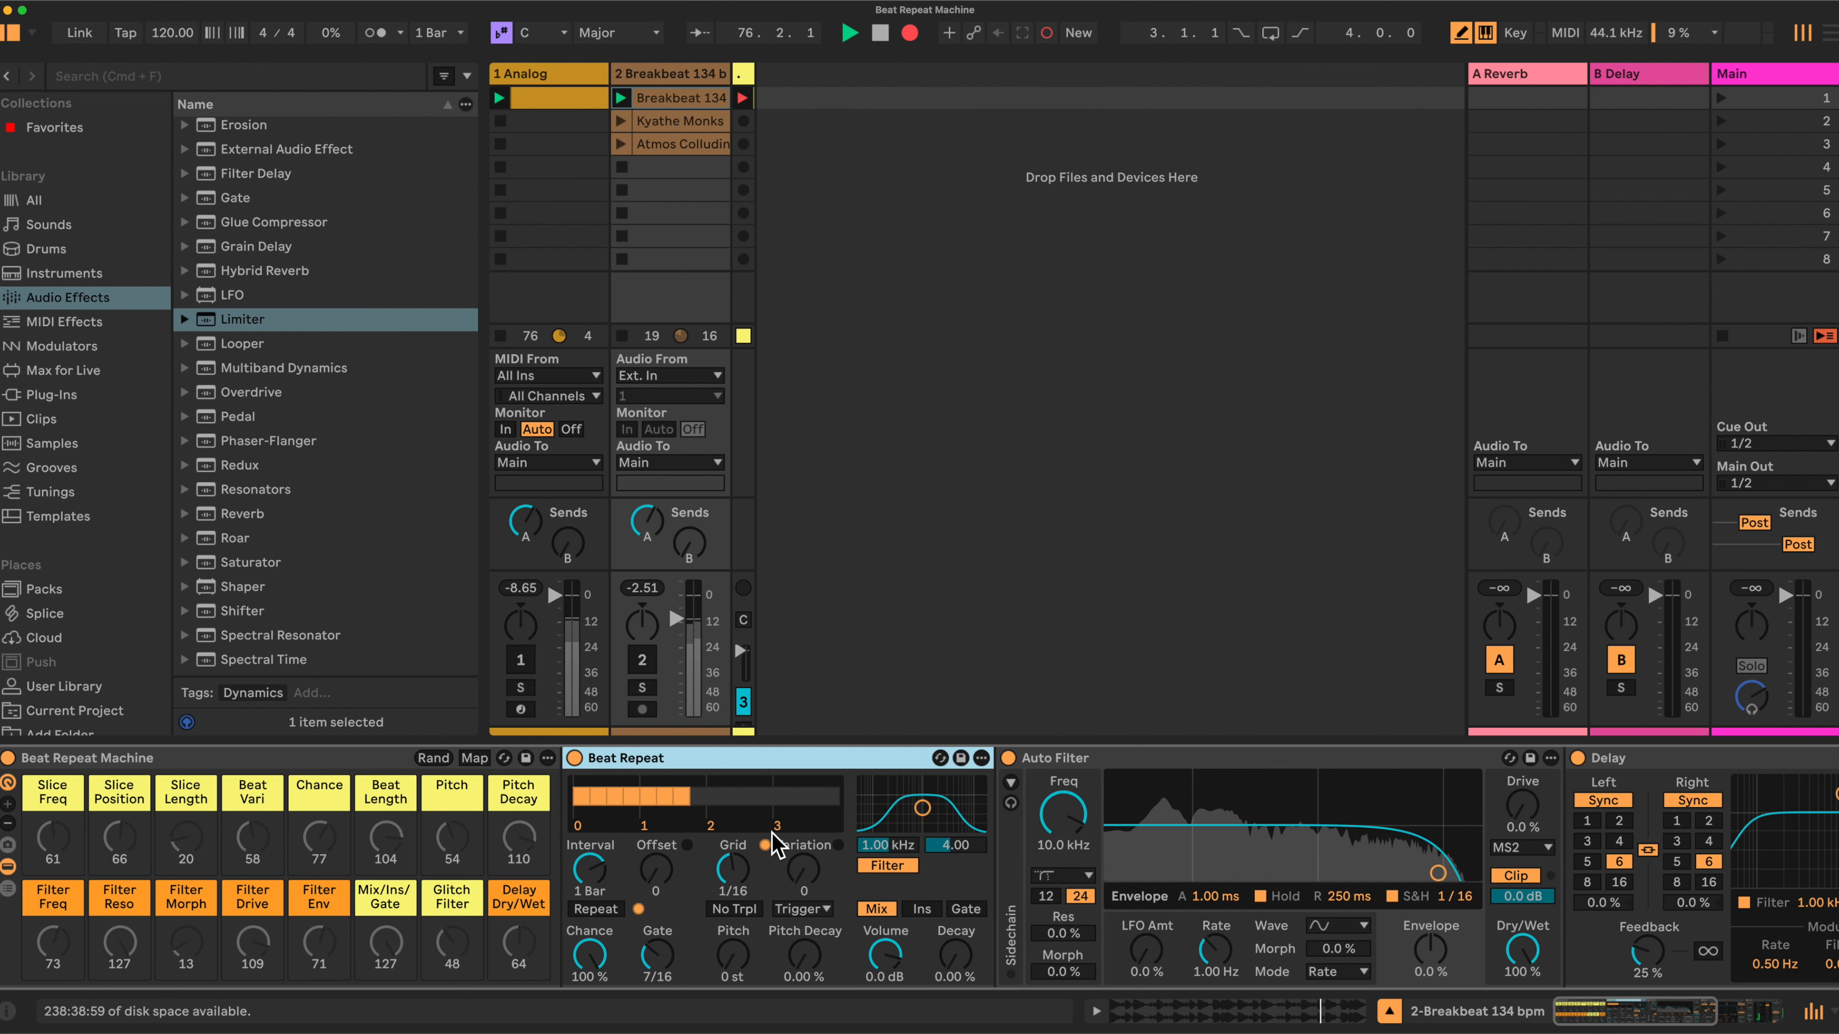
- Map Beat Repeat's Interval to Slice Freq, Grid to Slice Length and Offset to Slice Position
{"action": "left_click", "coordinate": [475, 758]}
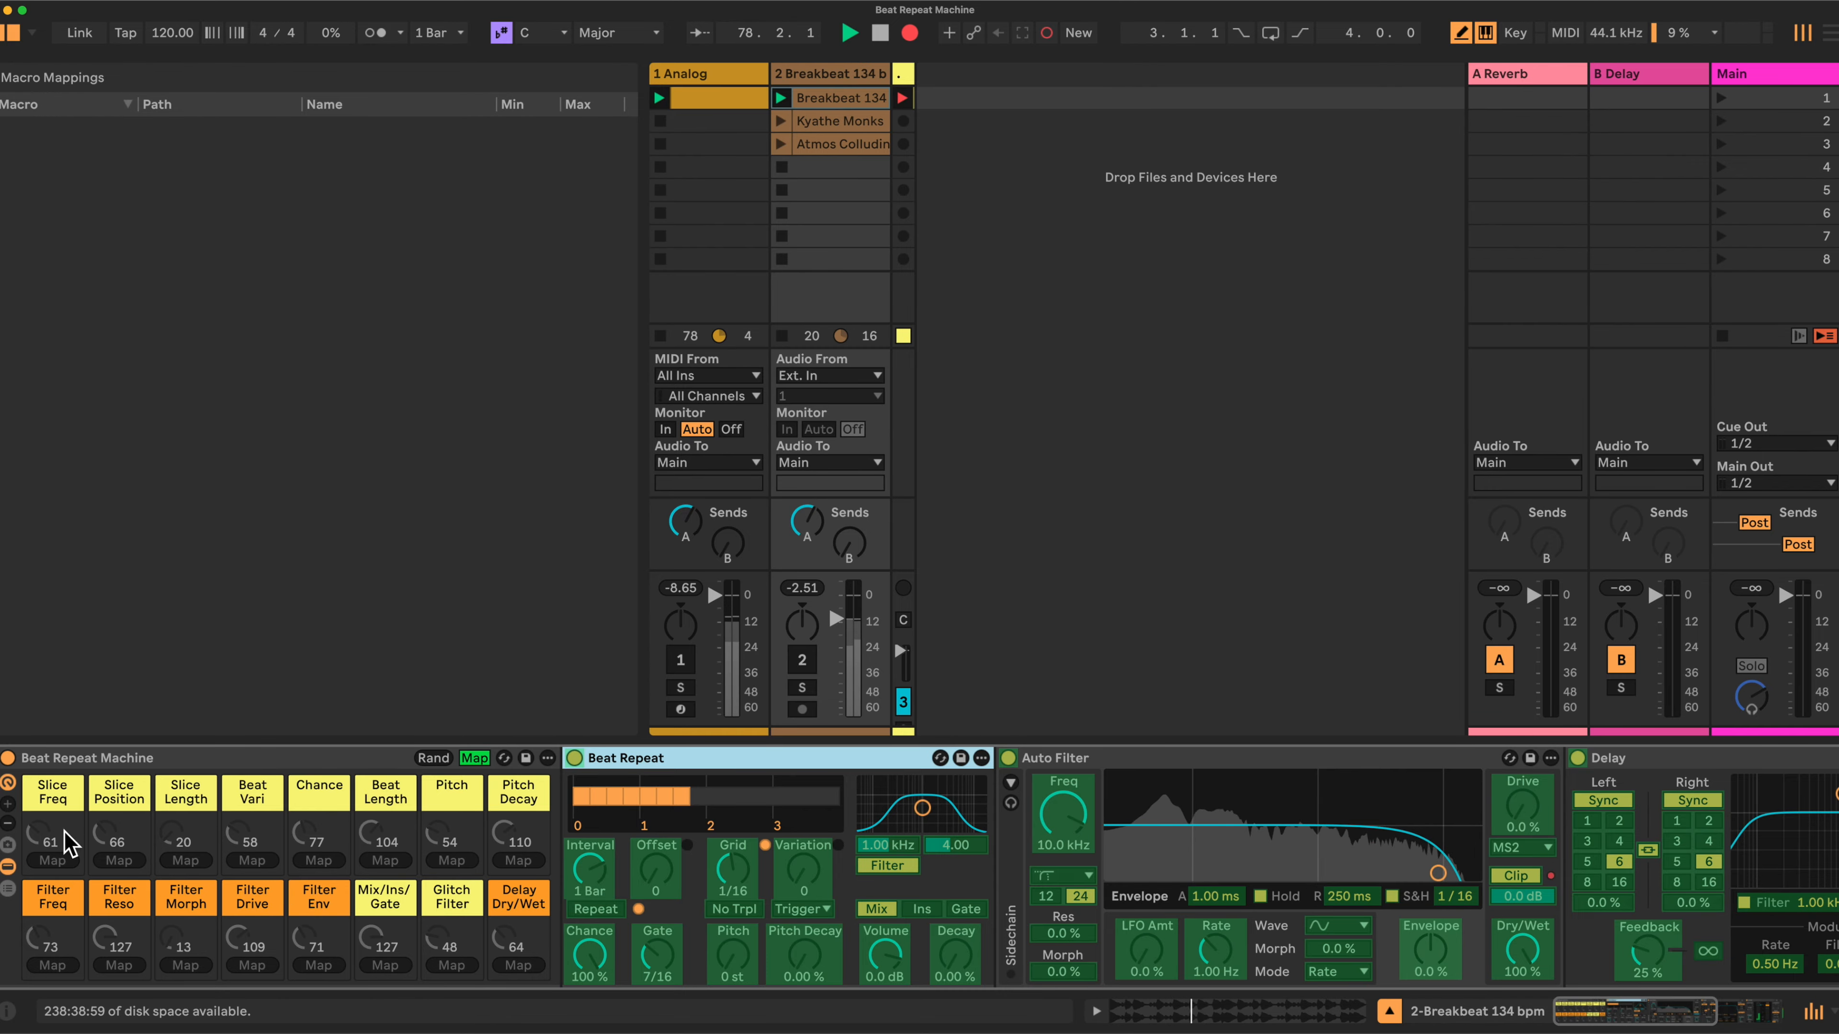
{"action": "left_click", "coordinate": [586, 871]}
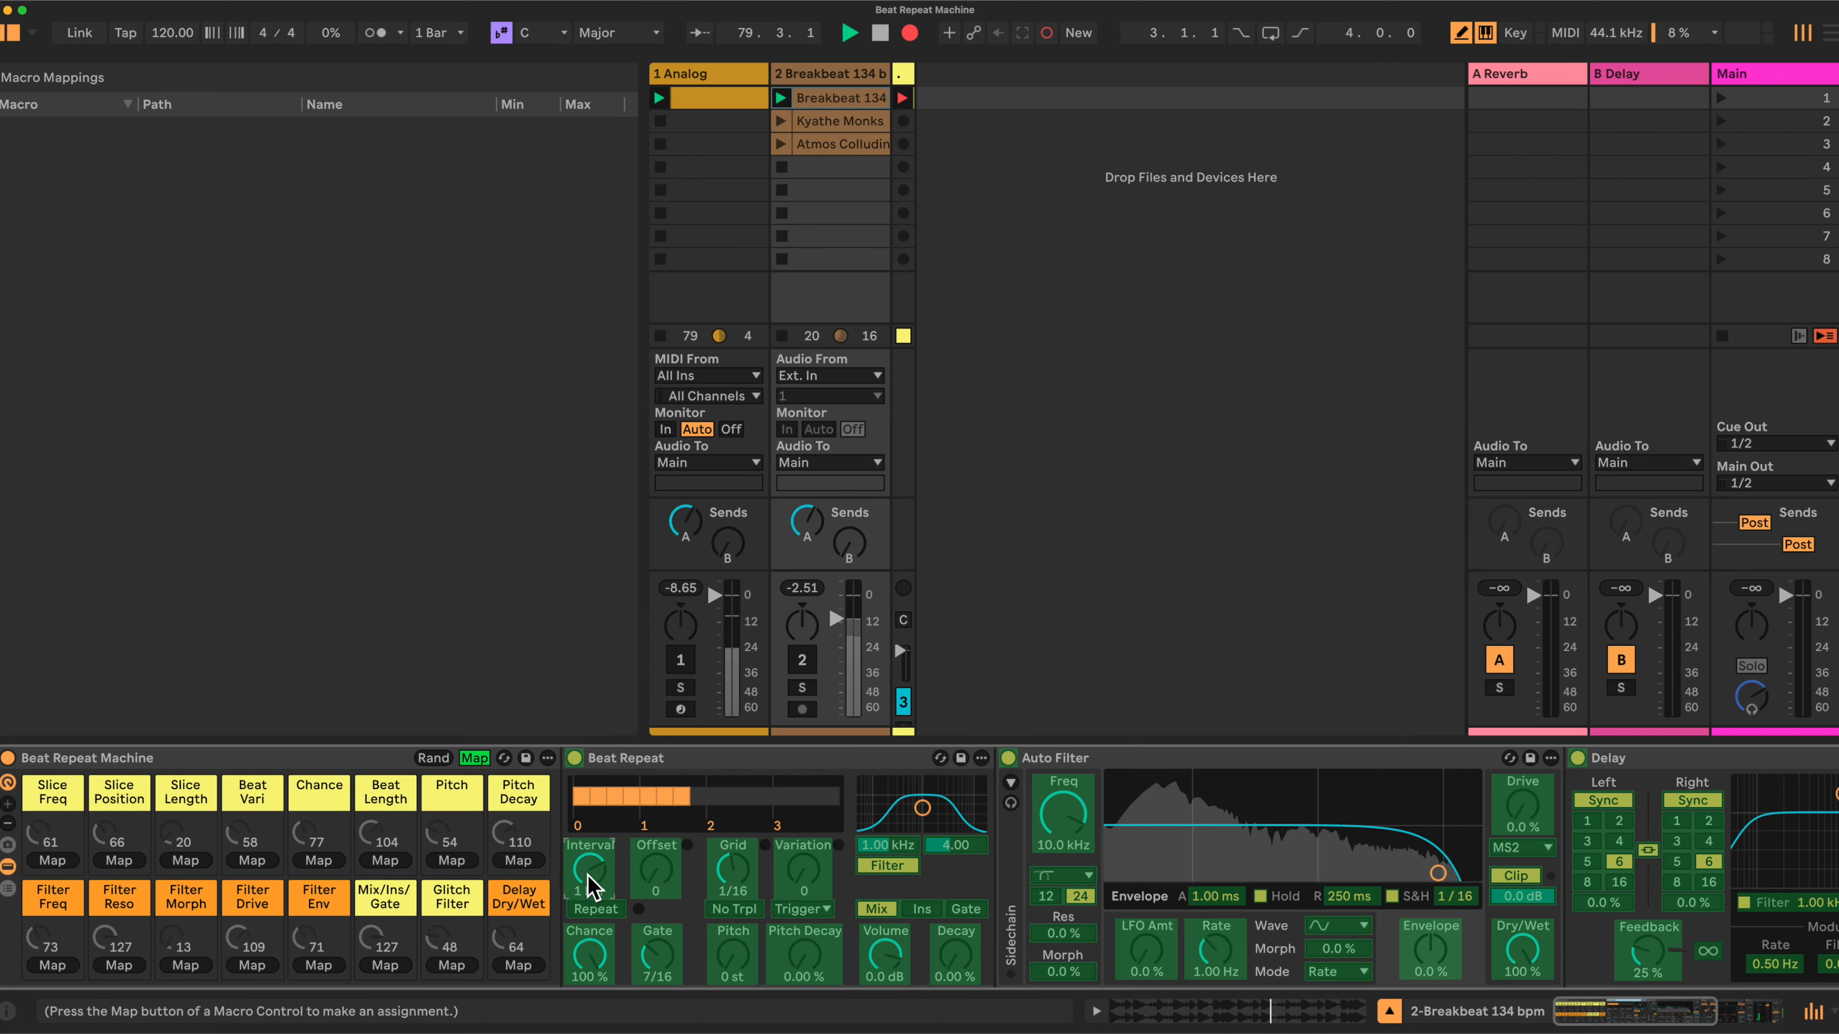
{"action": "left_click", "coordinate": [55, 862]}
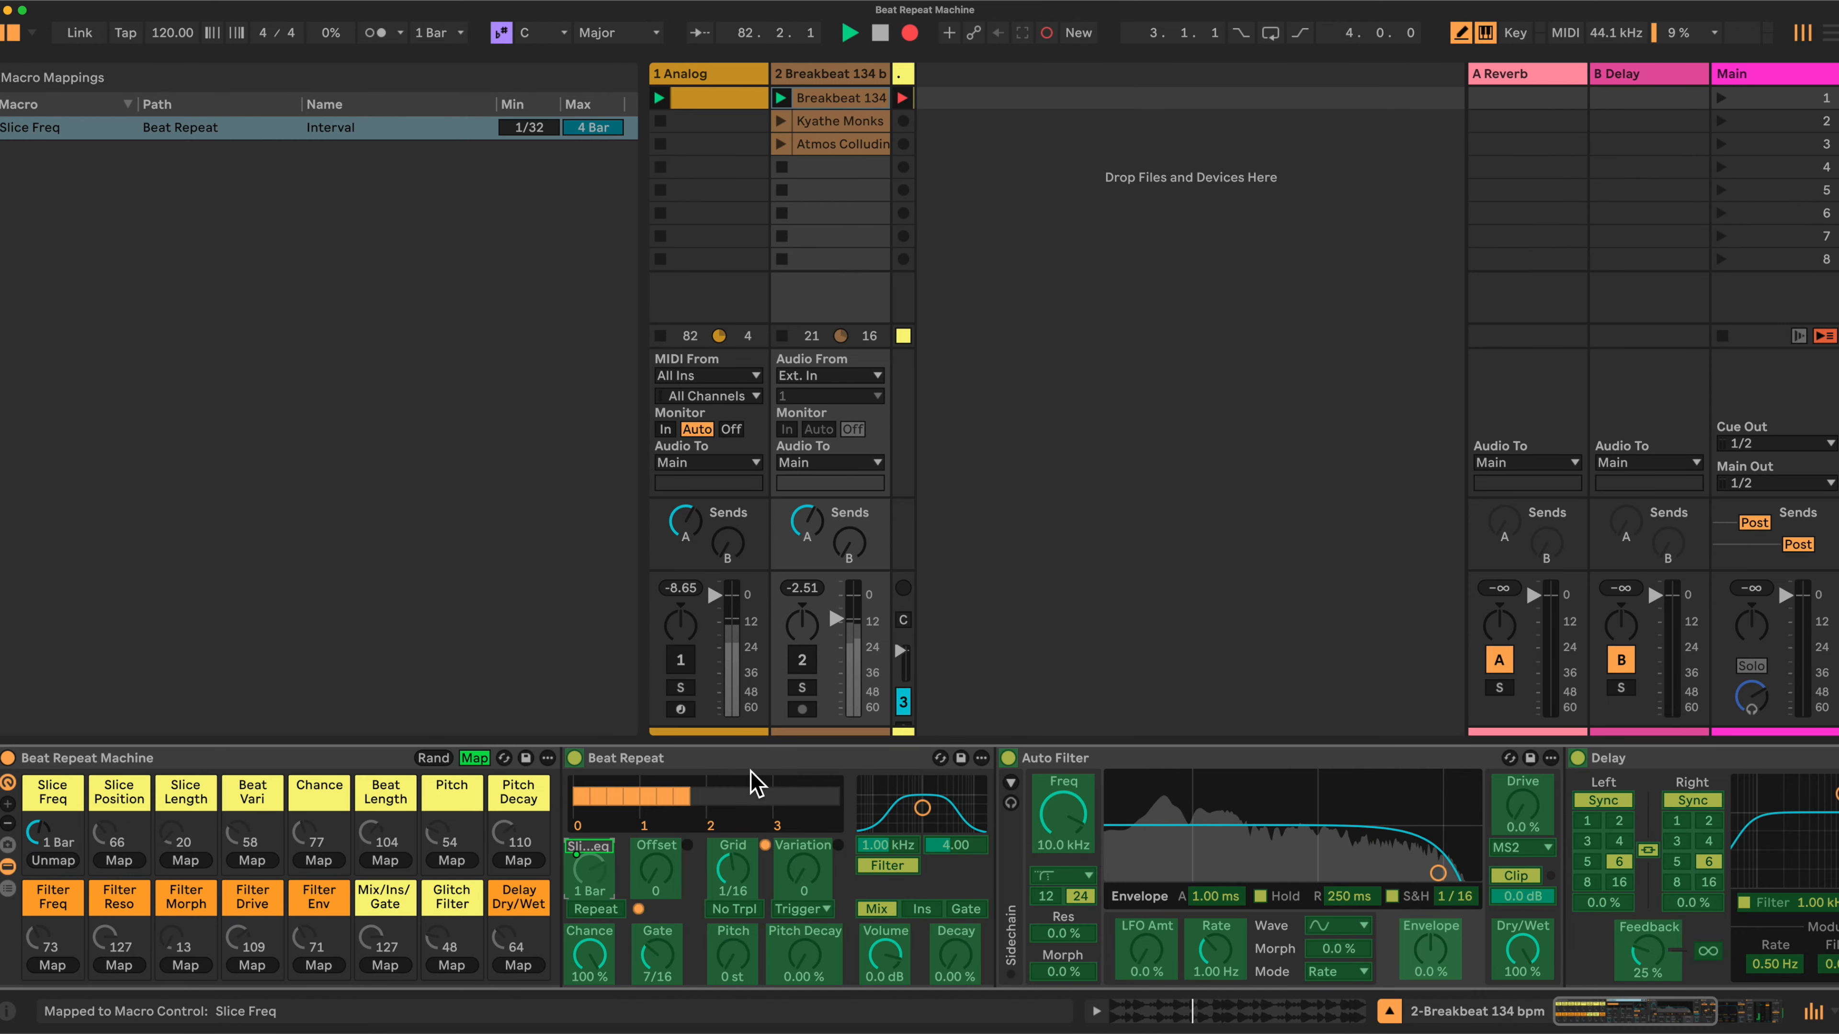
{"action": "left_click", "coordinate": [731, 873]}
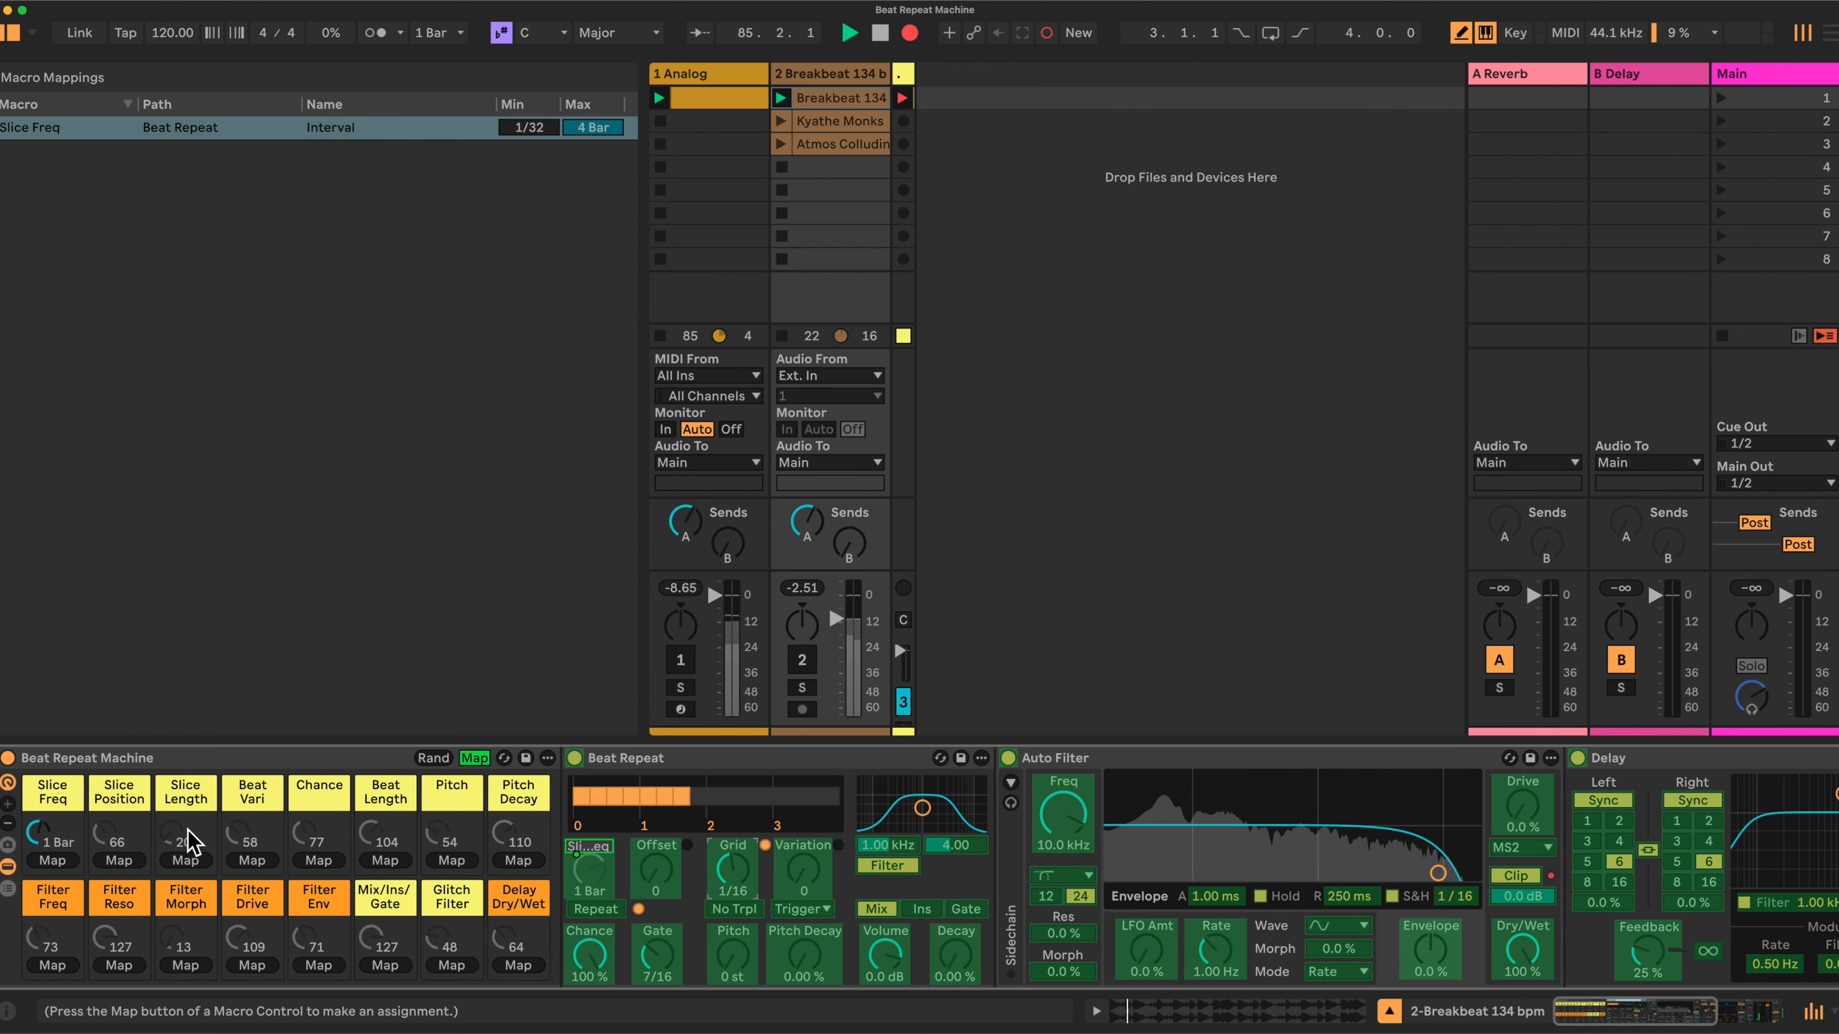
{"action": "left_click", "coordinate": [185, 861]}
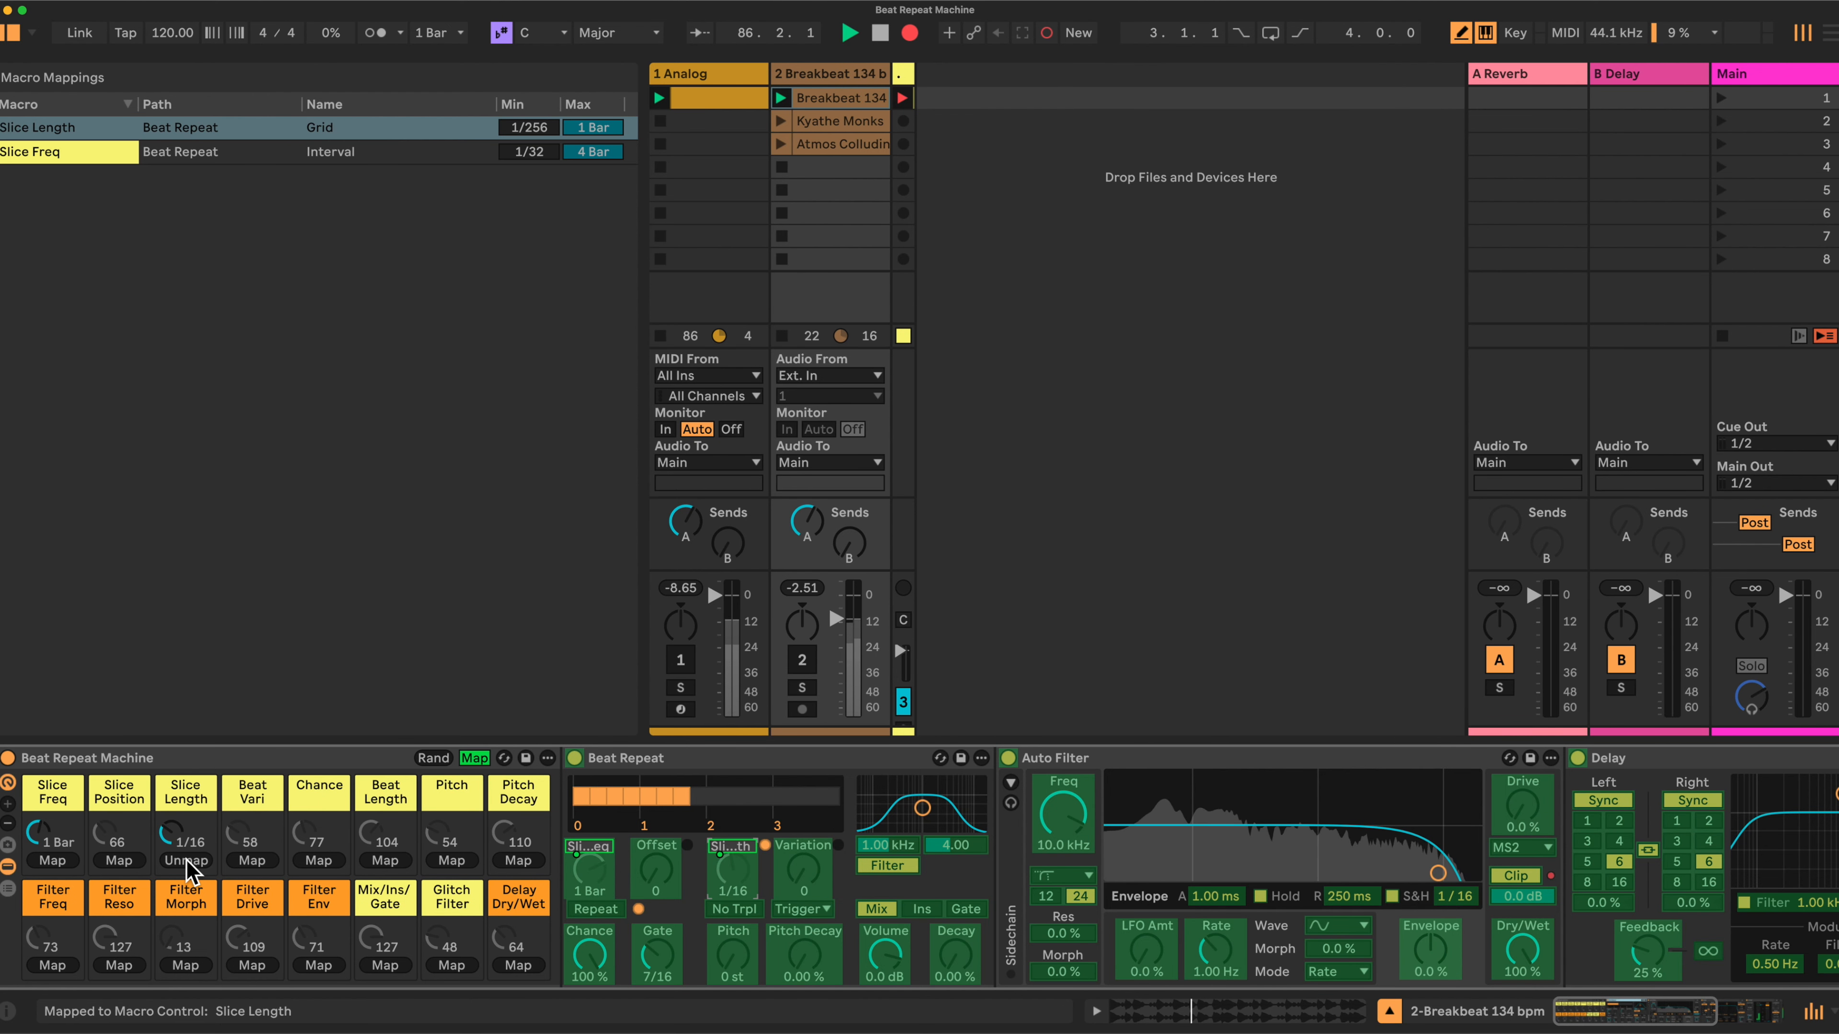
{"action": "left_click", "coordinate": [662, 866]}
{"action": "left_click", "coordinate": [124, 862]}
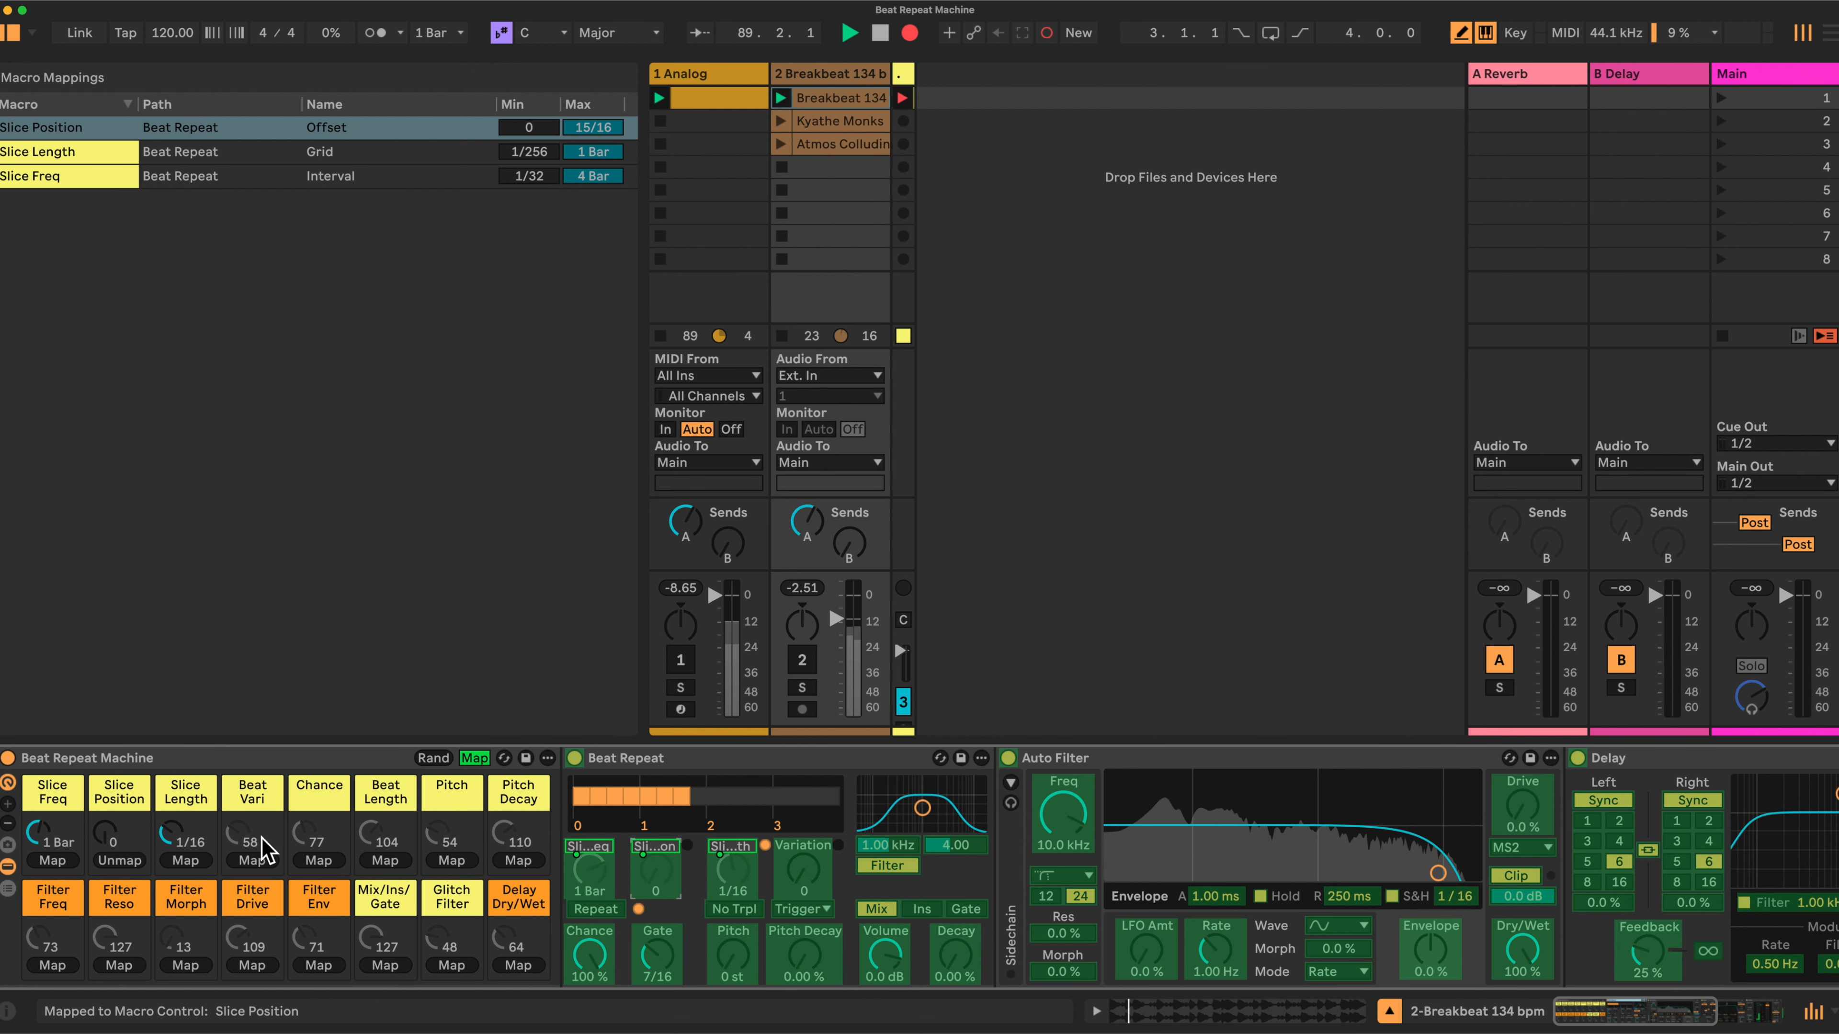
- Map Beat Repeat's Variation to Beat Vari, Chance to Chance and Gate to Beat Length
{"action": "left_click", "coordinate": [802, 874]}
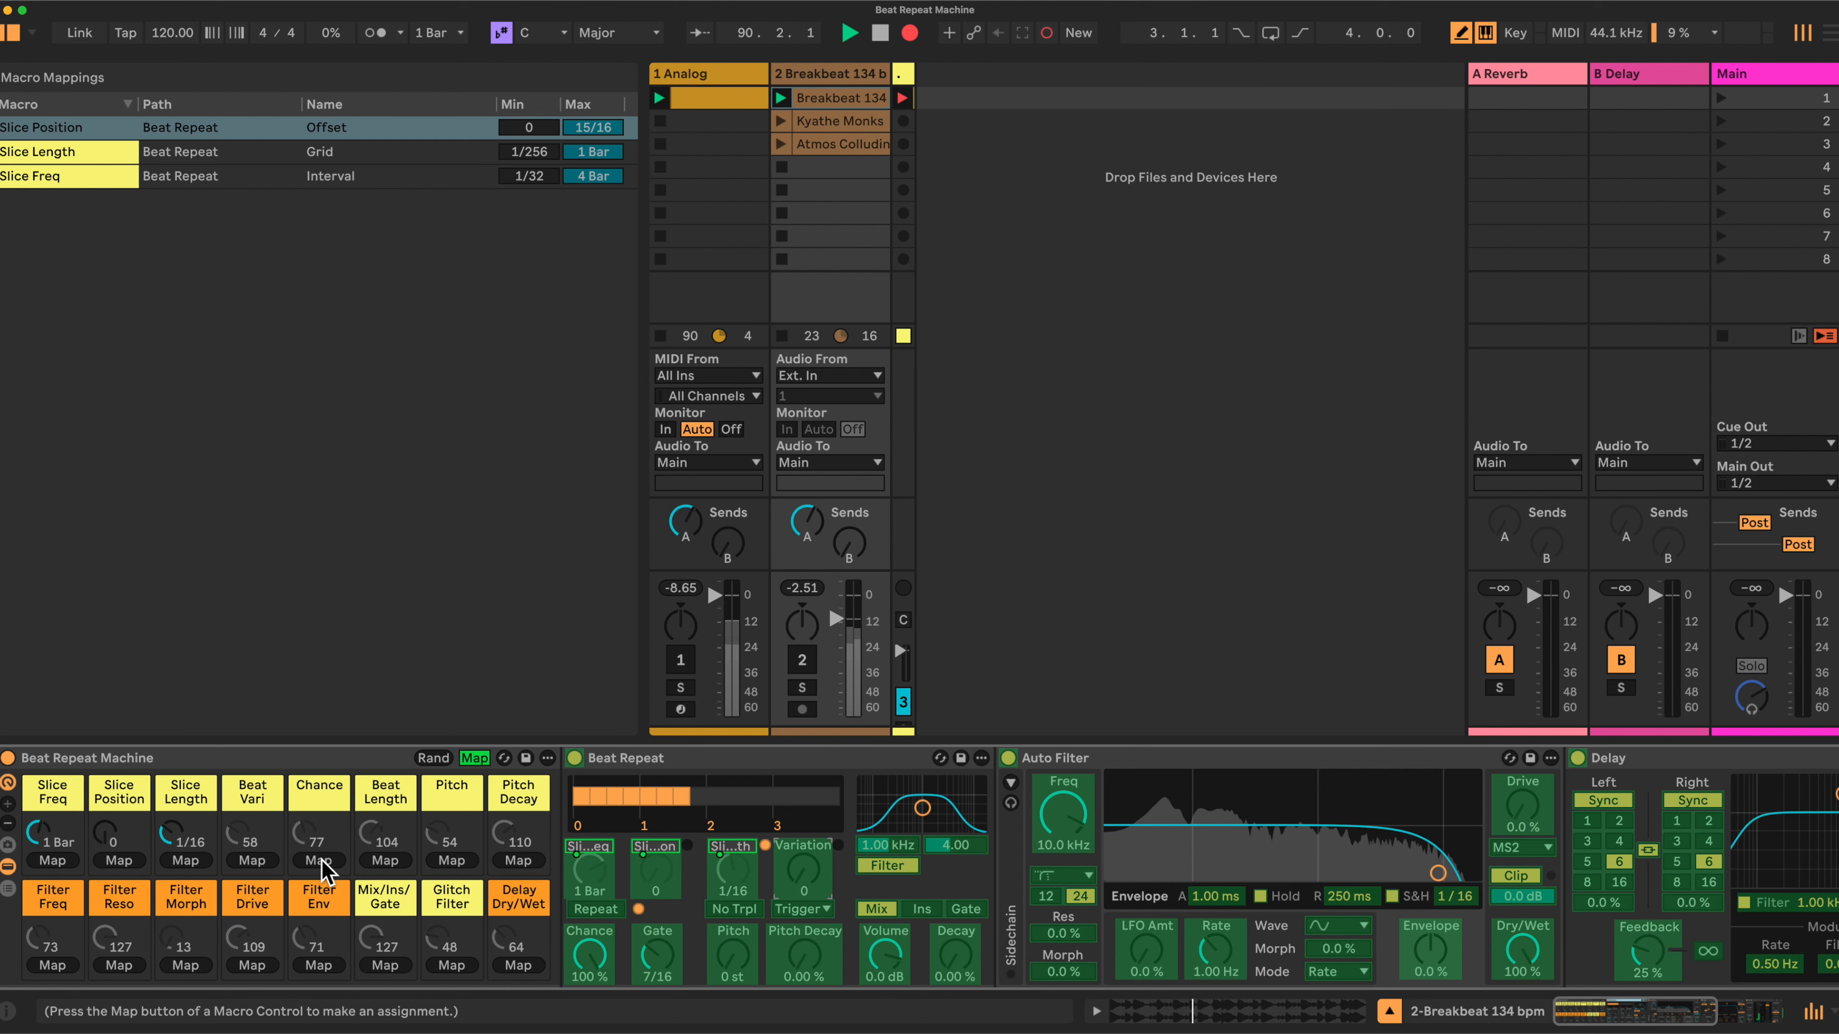
{"action": "left_click", "coordinate": [252, 860]}
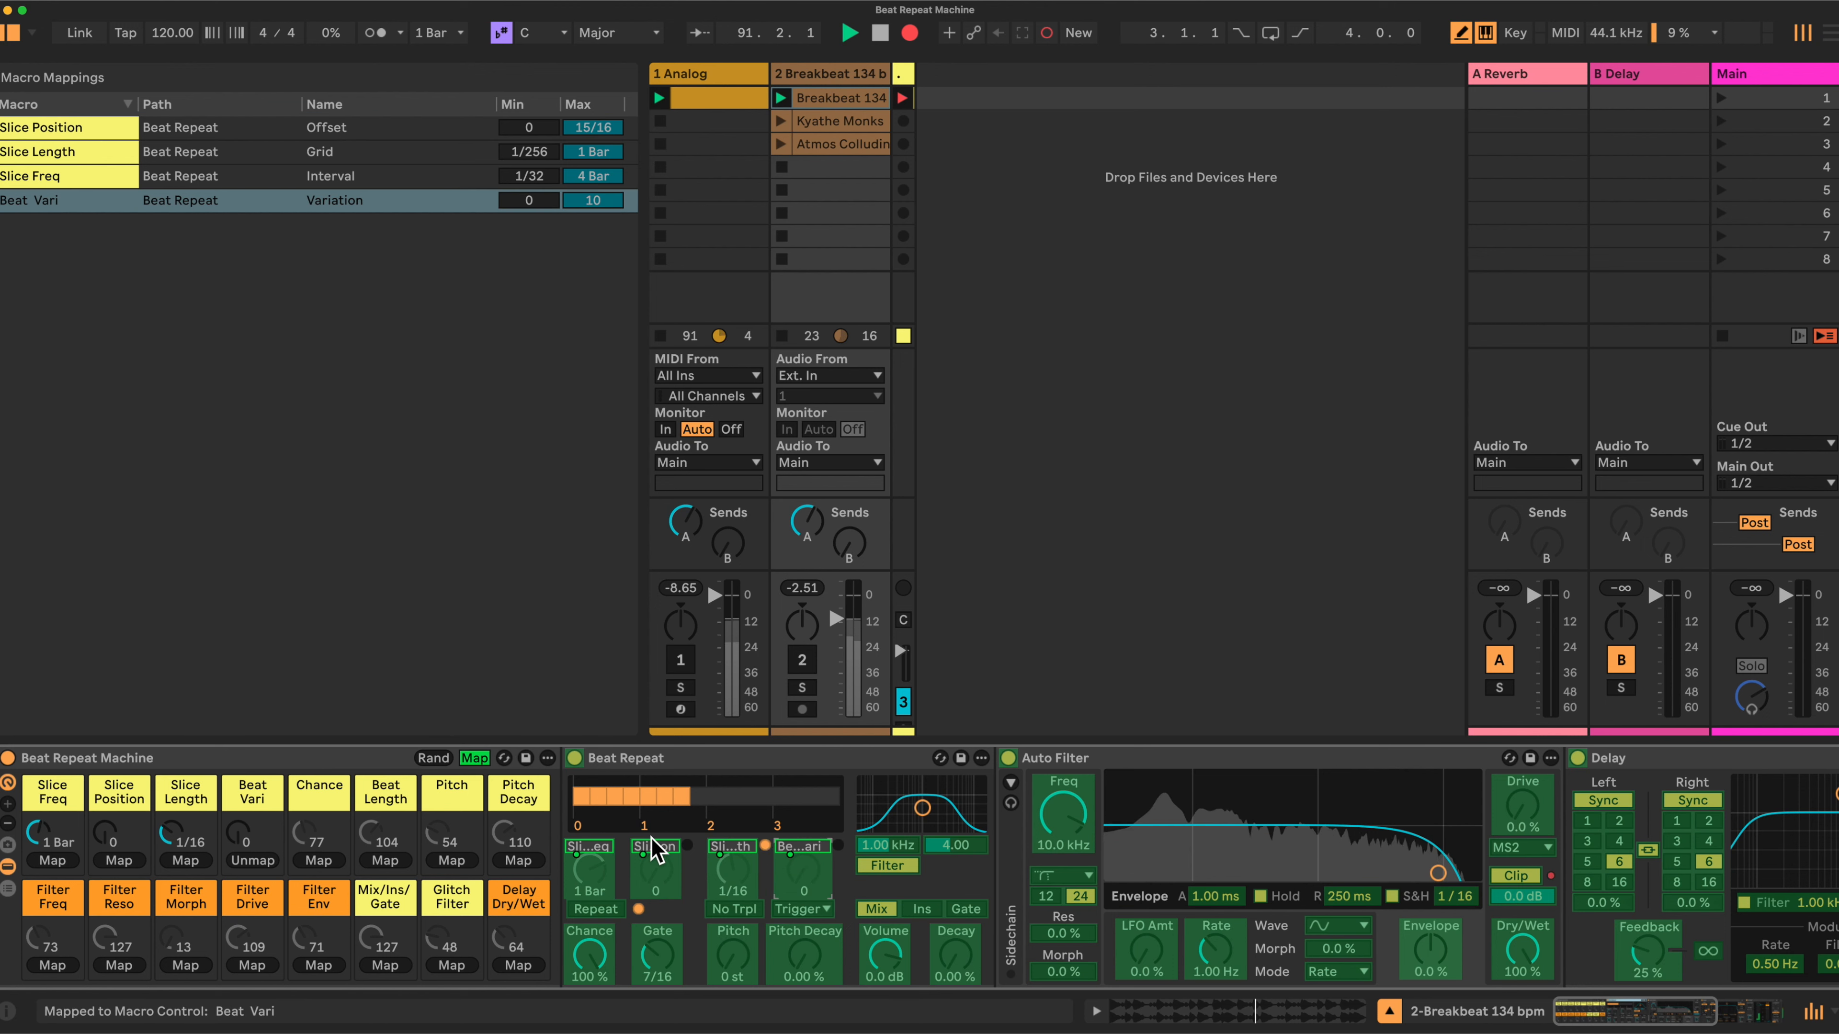
{"action": "left_click", "coordinate": [593, 964]}
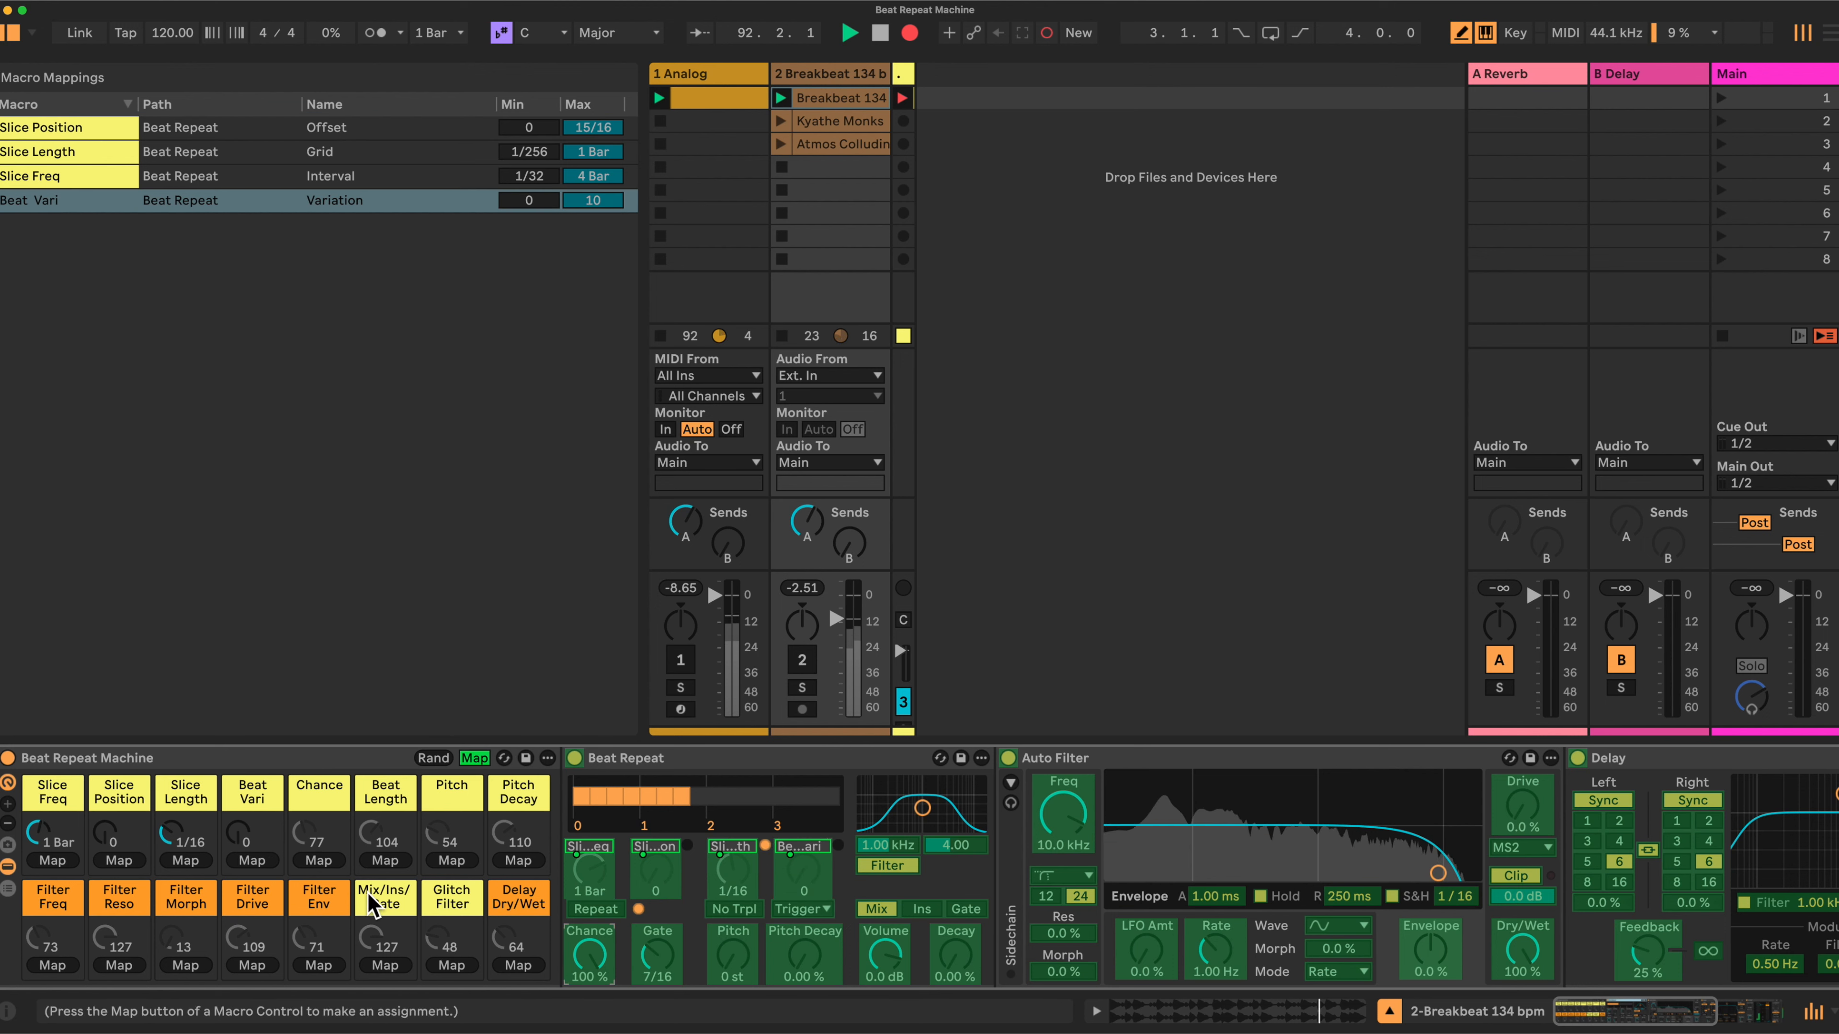
{"action": "left_click", "coordinate": [319, 861]}
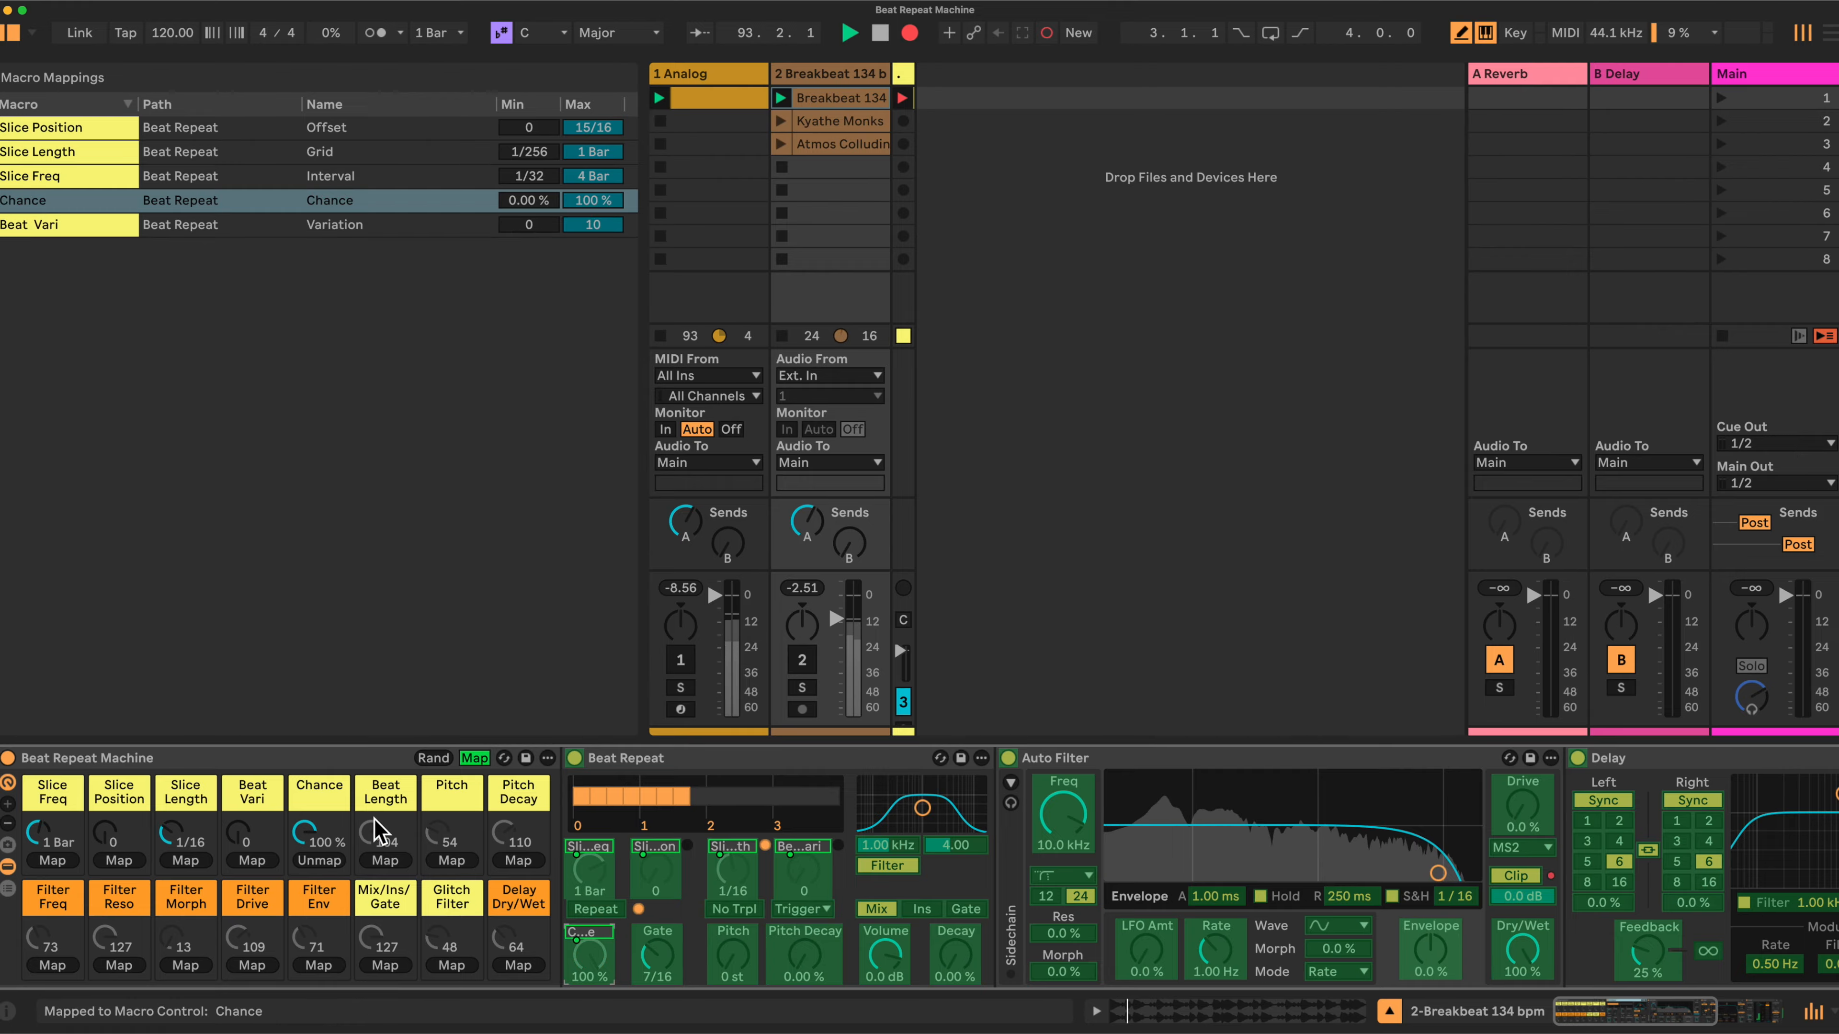
{"action": "left_click", "coordinate": [659, 957]}
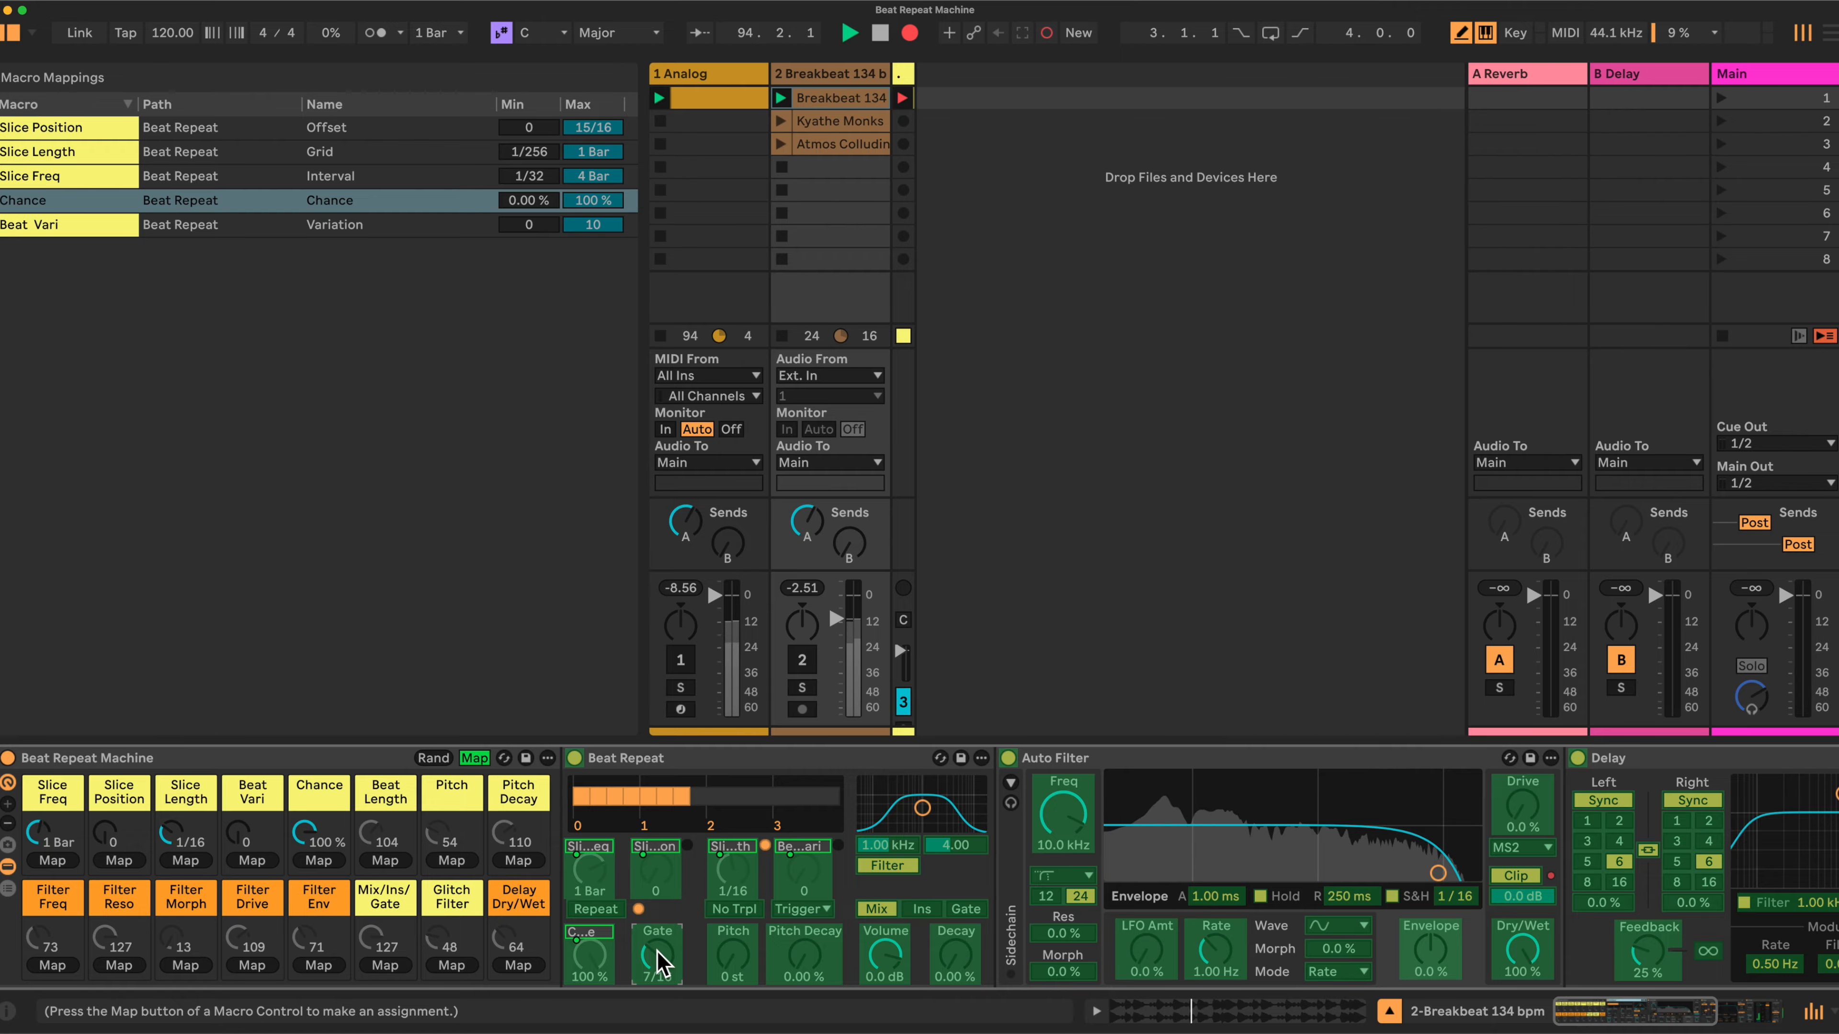
{"action": "left_click", "coordinate": [385, 861]}
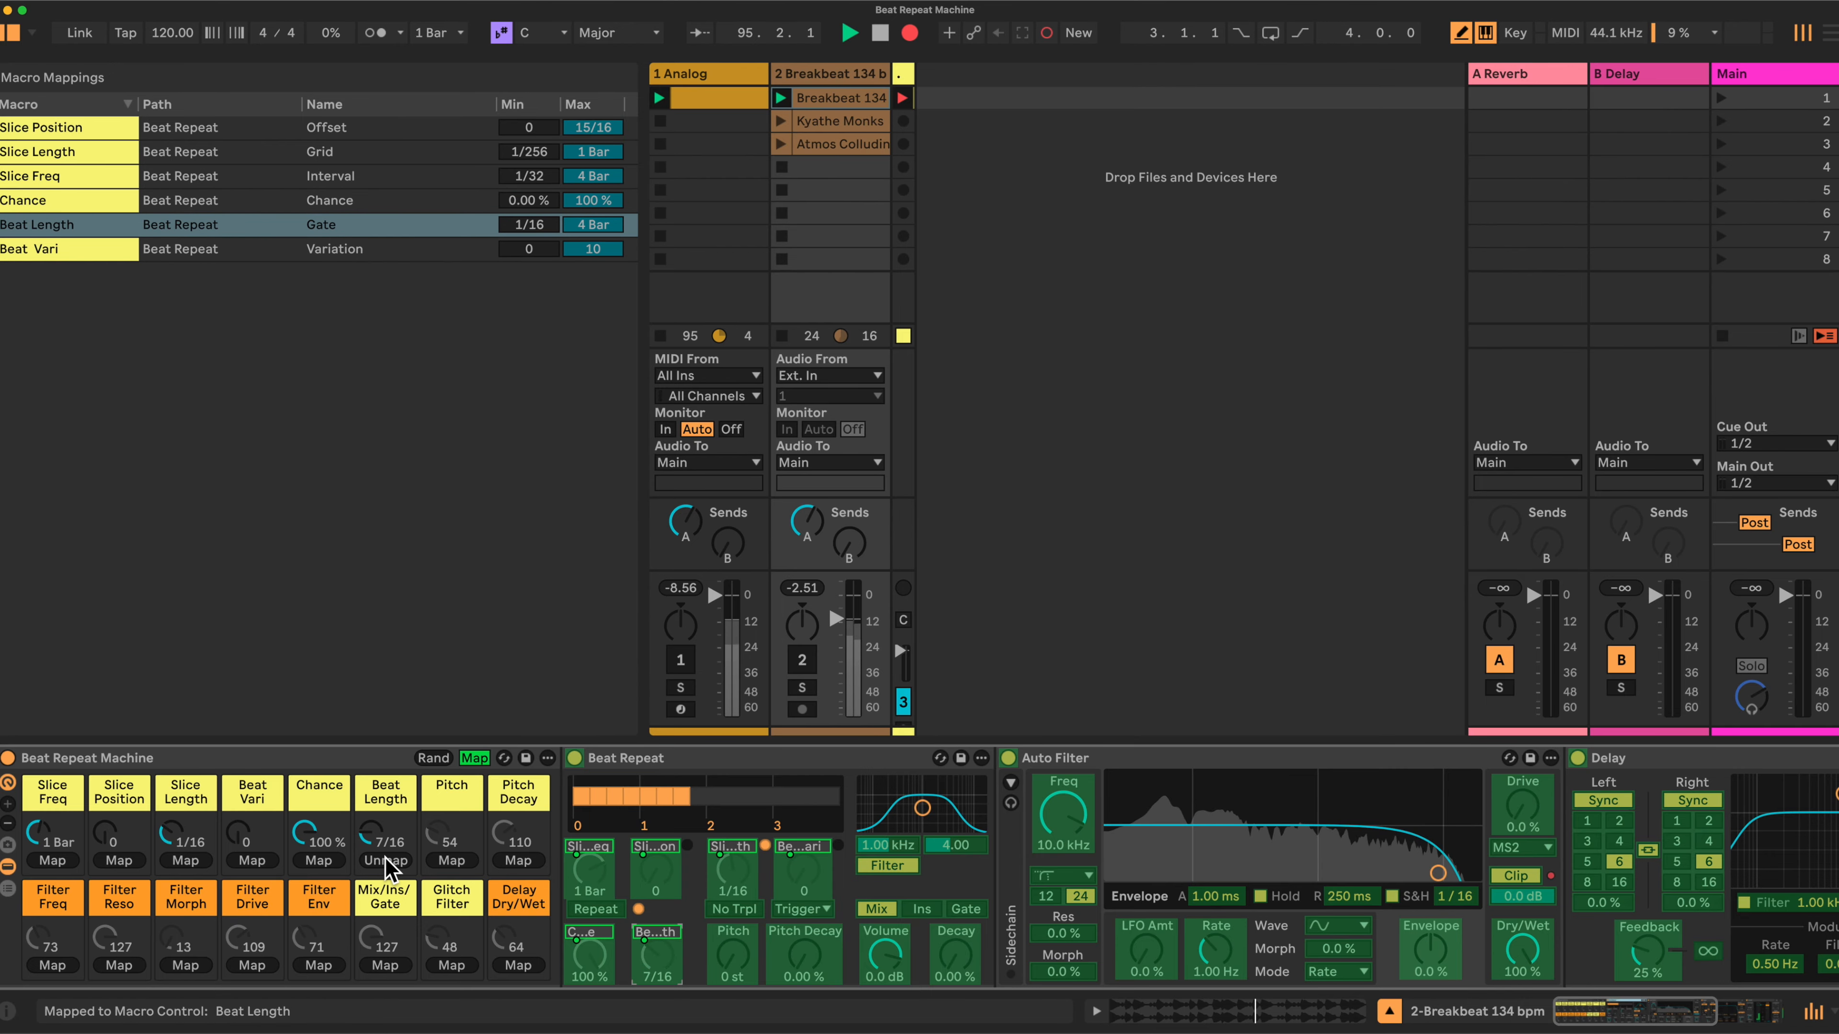
- Map Beat Repeat's Pitch, Pitch Decay and Filter Freq to the Pitch, Pitch Decay and Glitch Filter macros, and exit macro mapping
{"action": "left_click", "coordinate": [734, 958]}
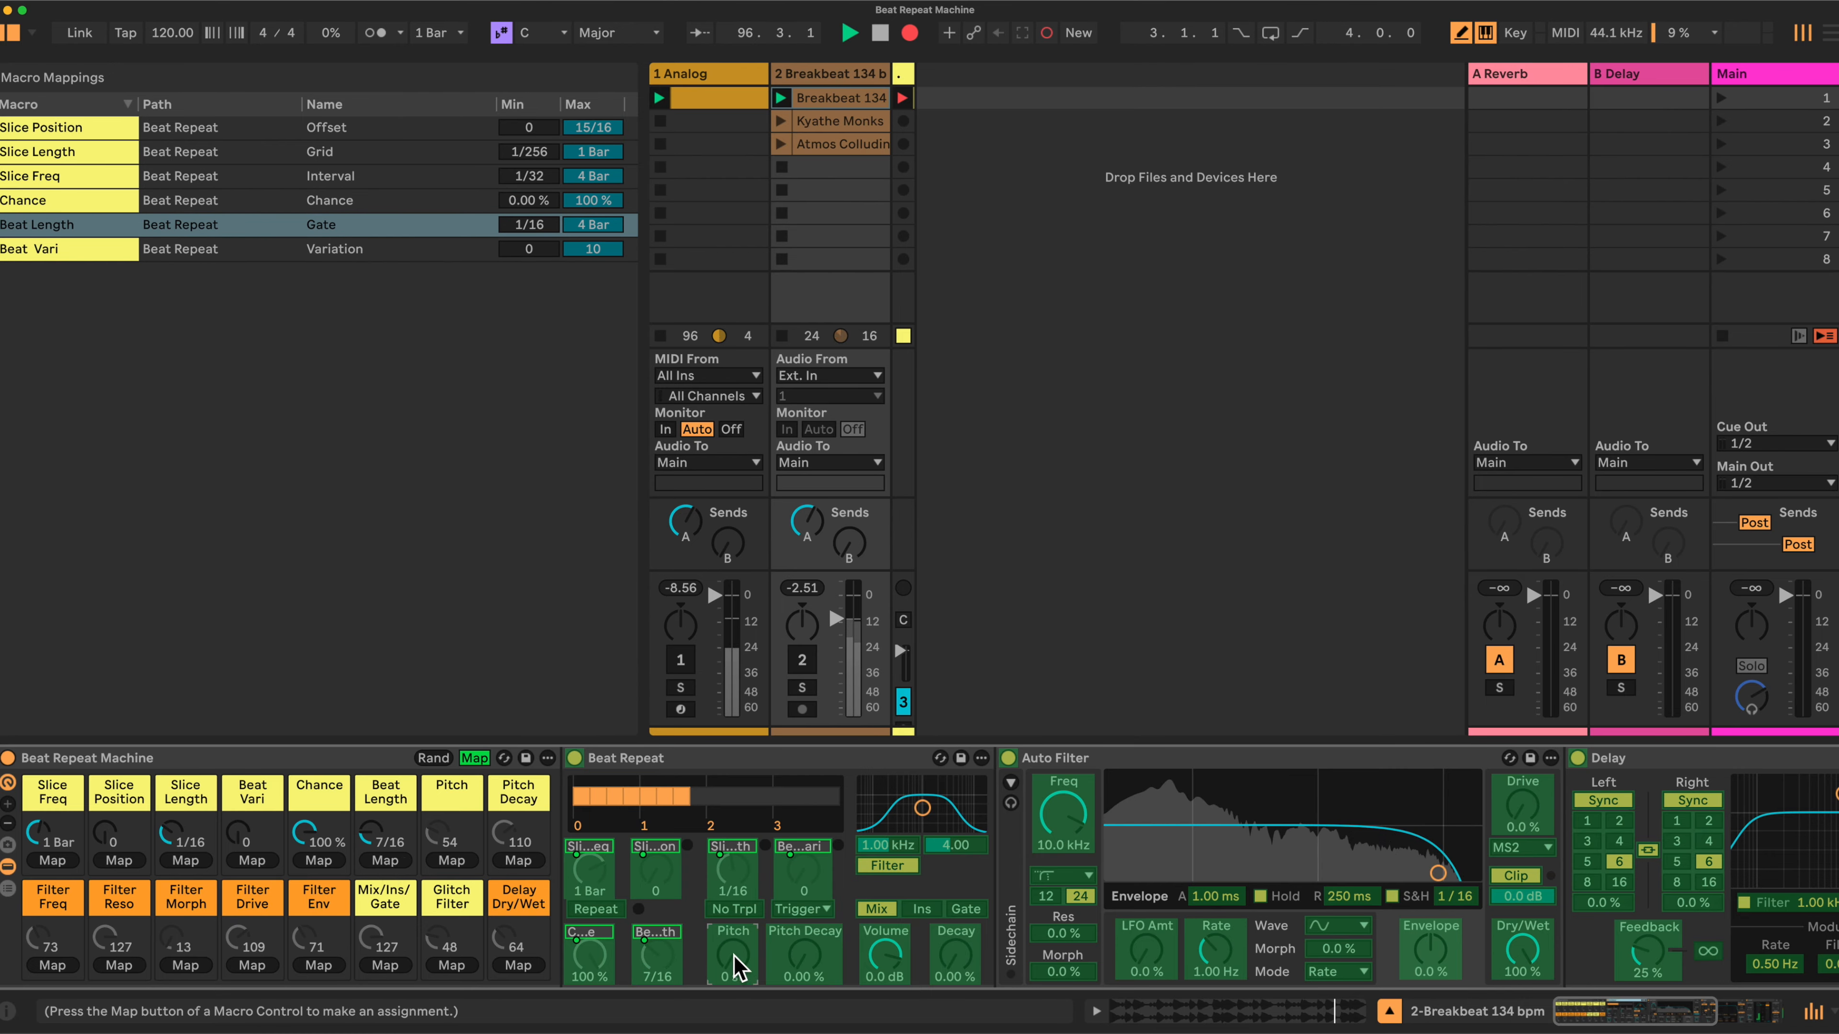
{"action": "left_click", "coordinate": [451, 860]}
{"action": "left_click", "coordinate": [803, 955]}
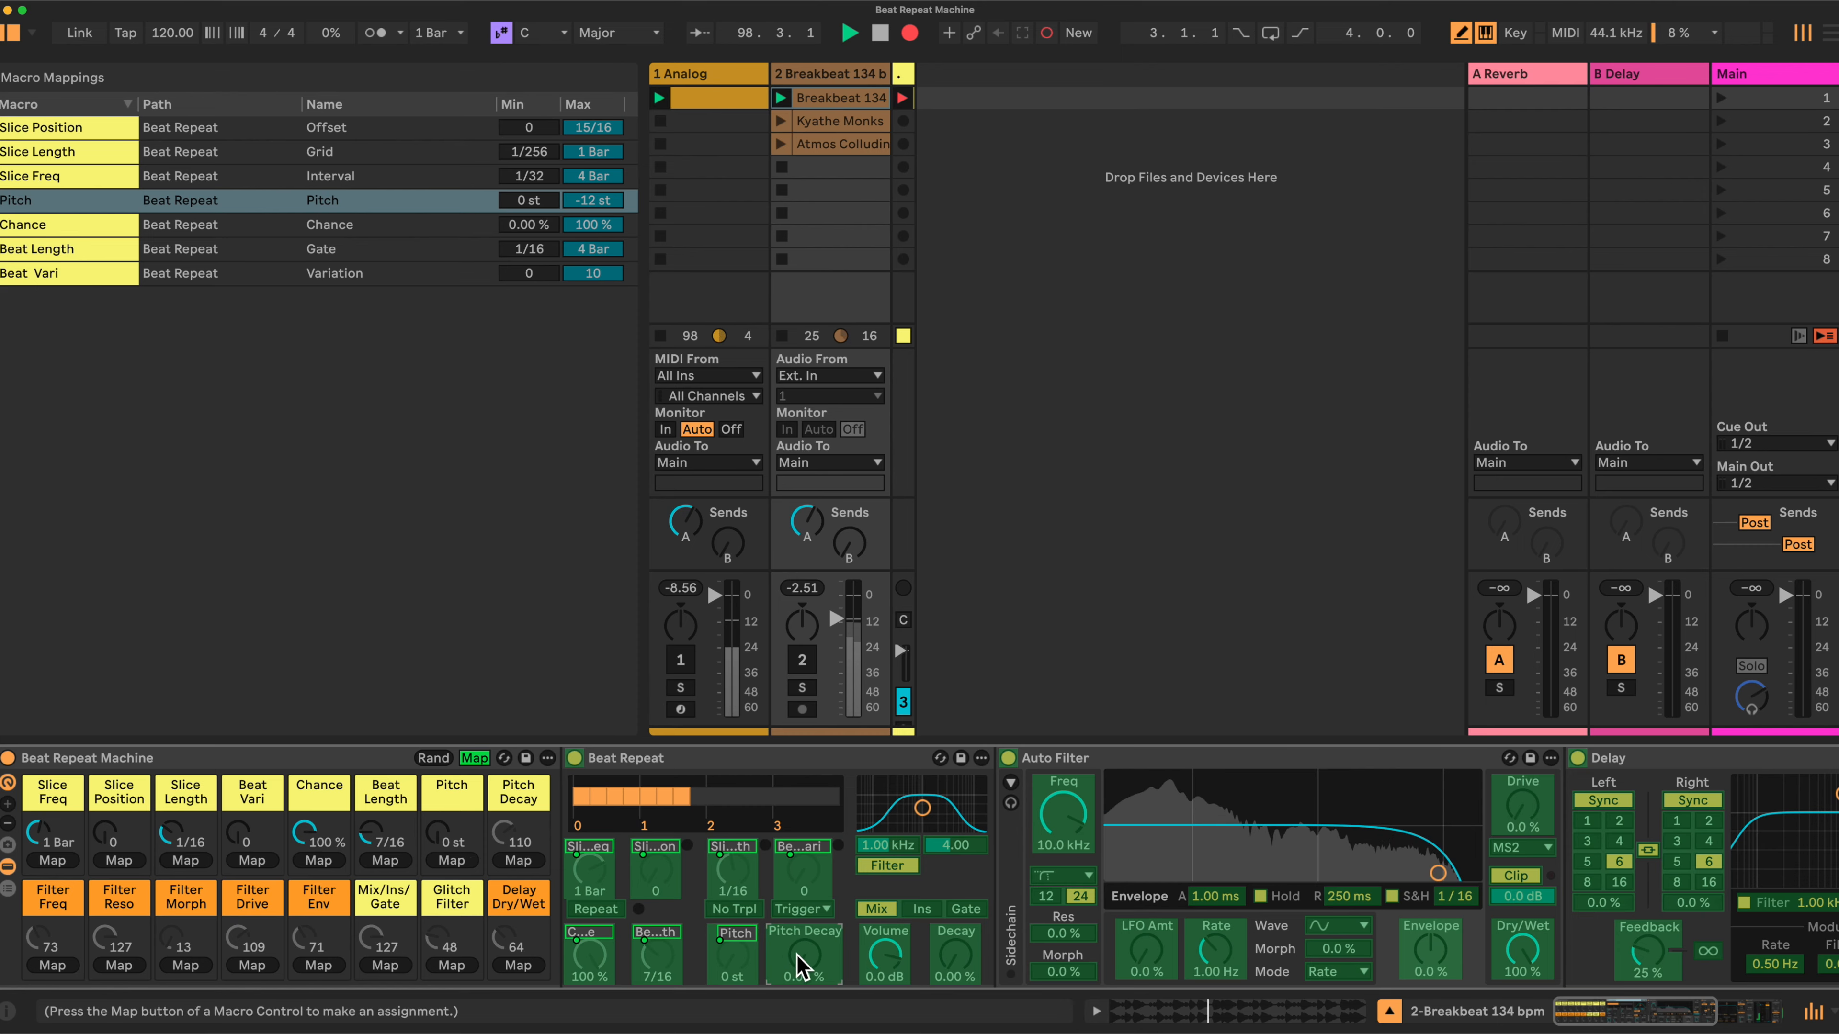
{"action": "left_click", "coordinate": [518, 860]}
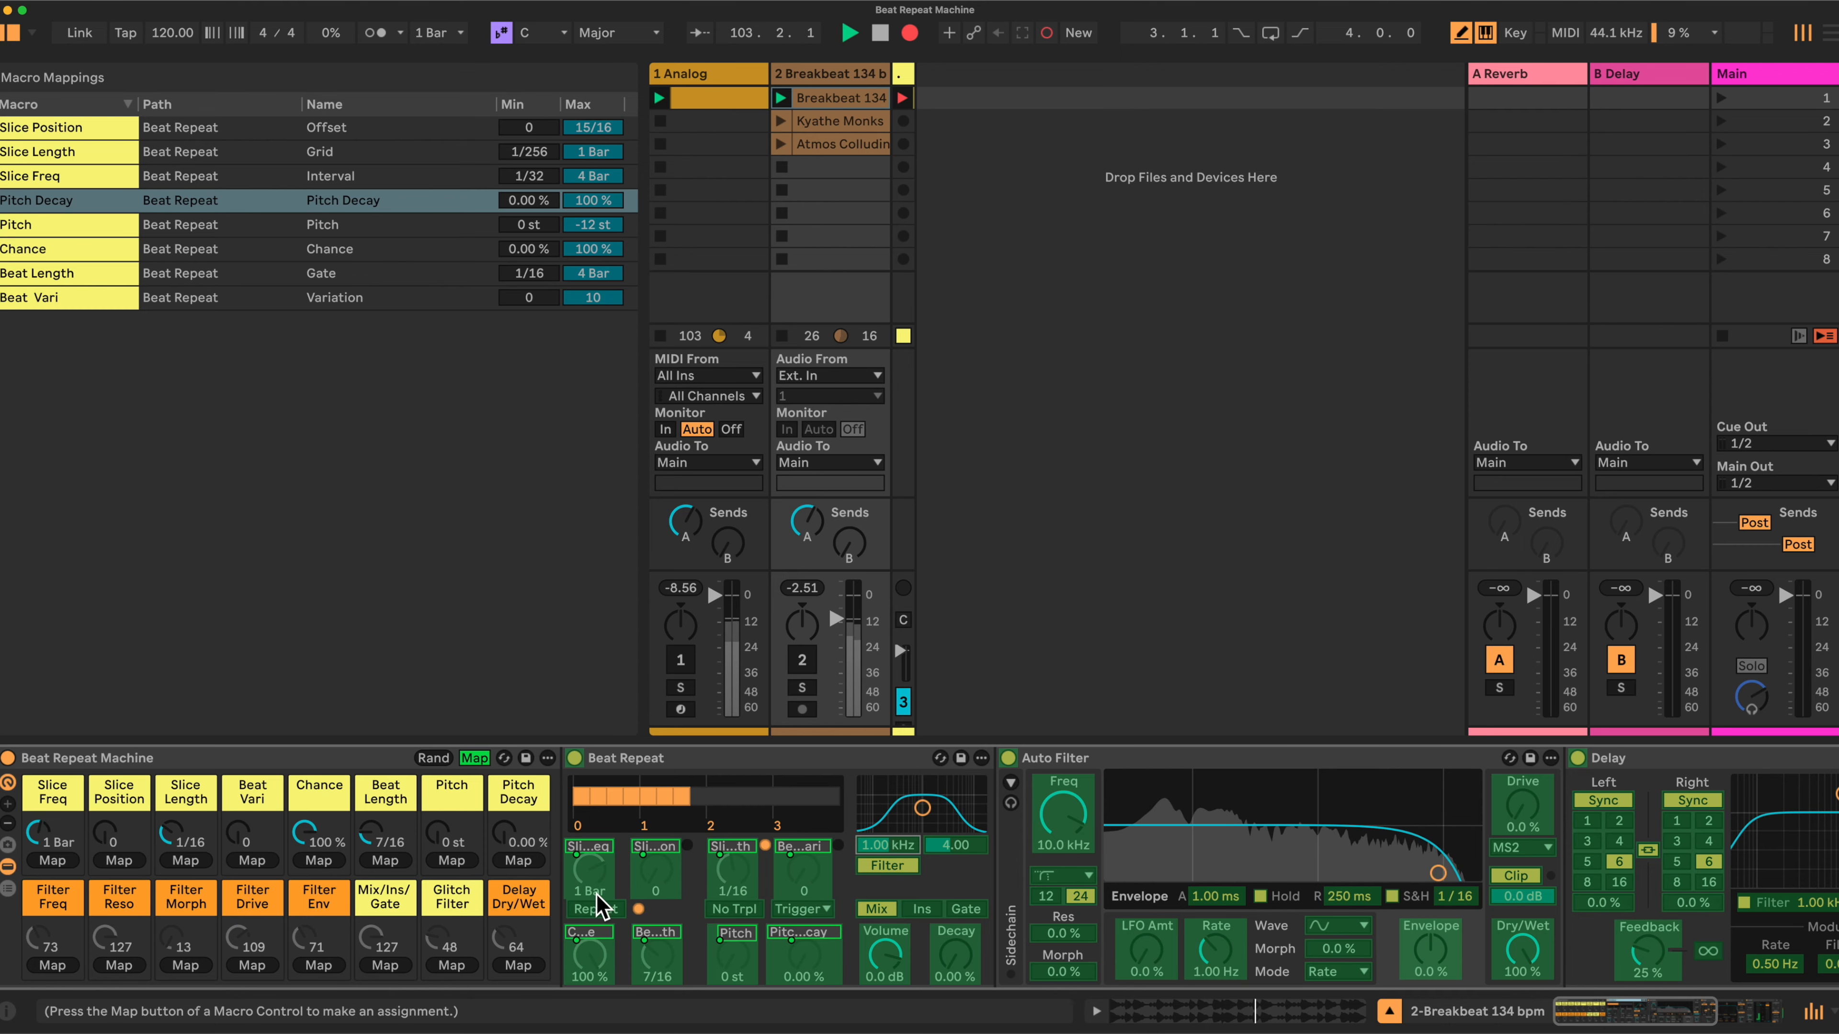
{"action": "left_click", "coordinate": [450, 966]}
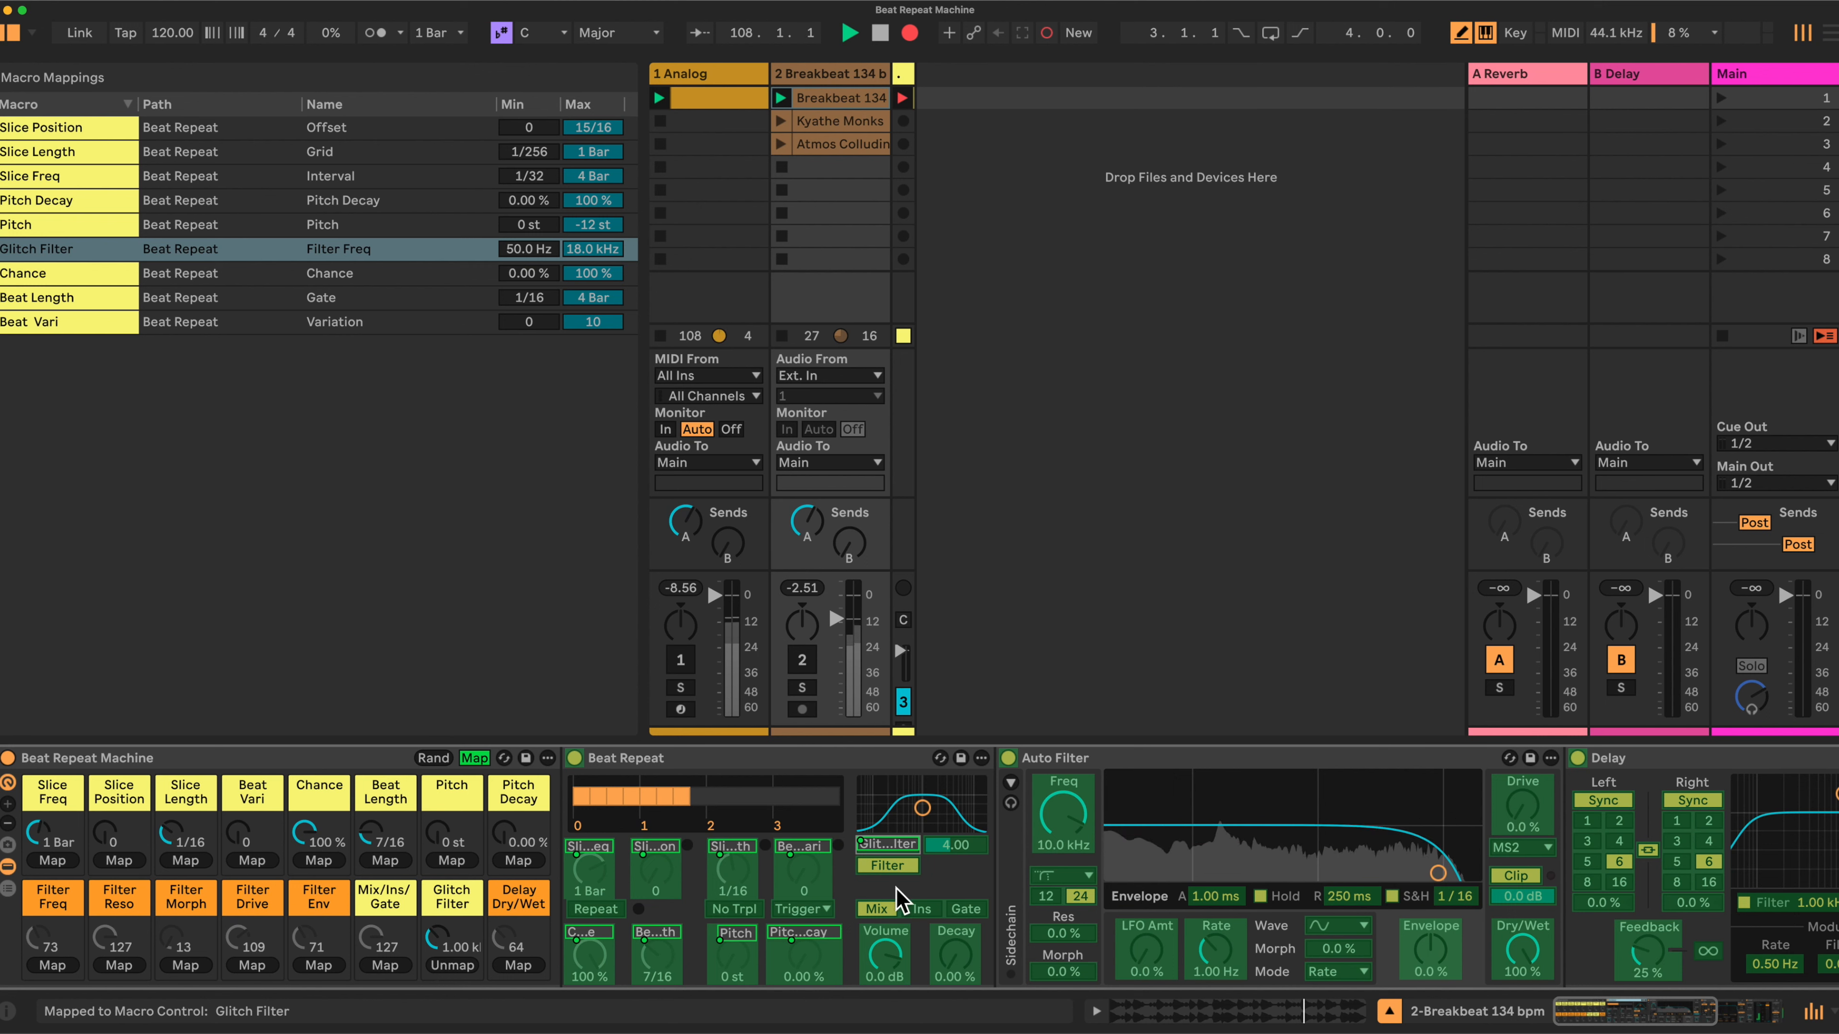
{"action": "left_click", "coordinate": [474, 757]}
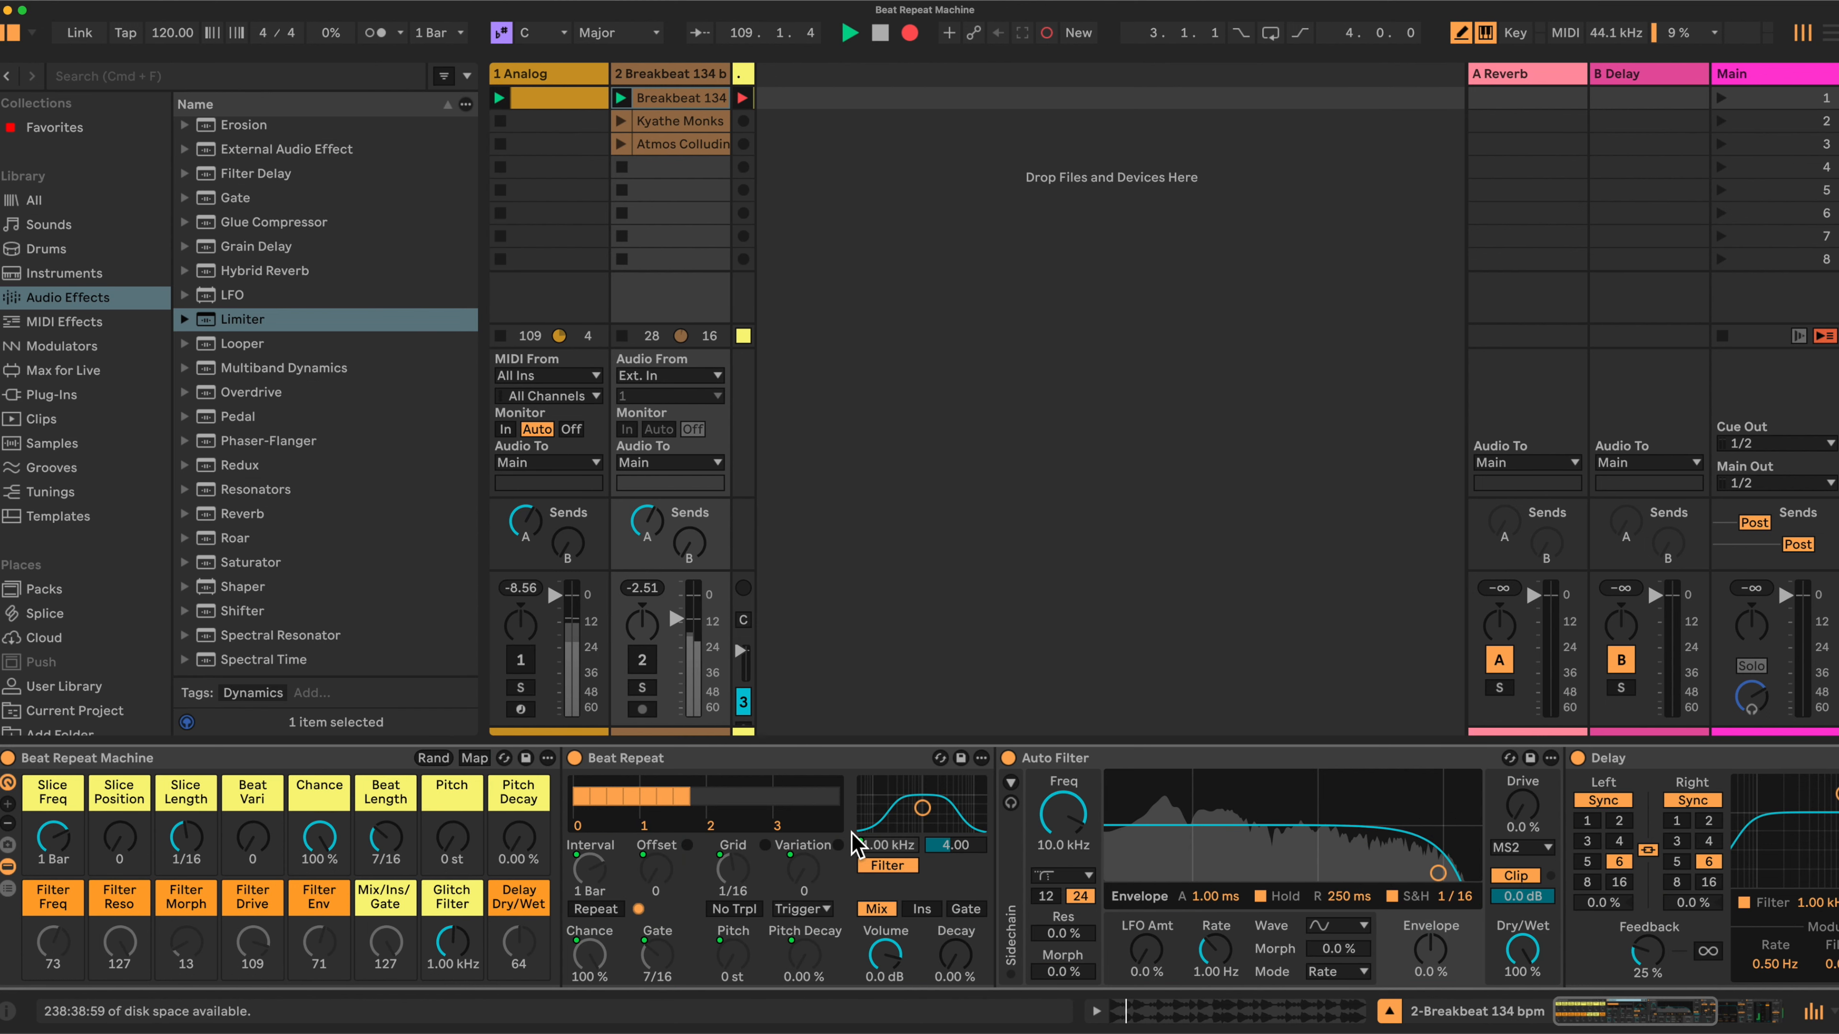
- Set the width of Beat Repeat's filter to 5.00
{"action": "left_click", "coordinate": [949, 852]}
{"action": "type", "text": "5"}
{"action": "key", "text": "Return"}
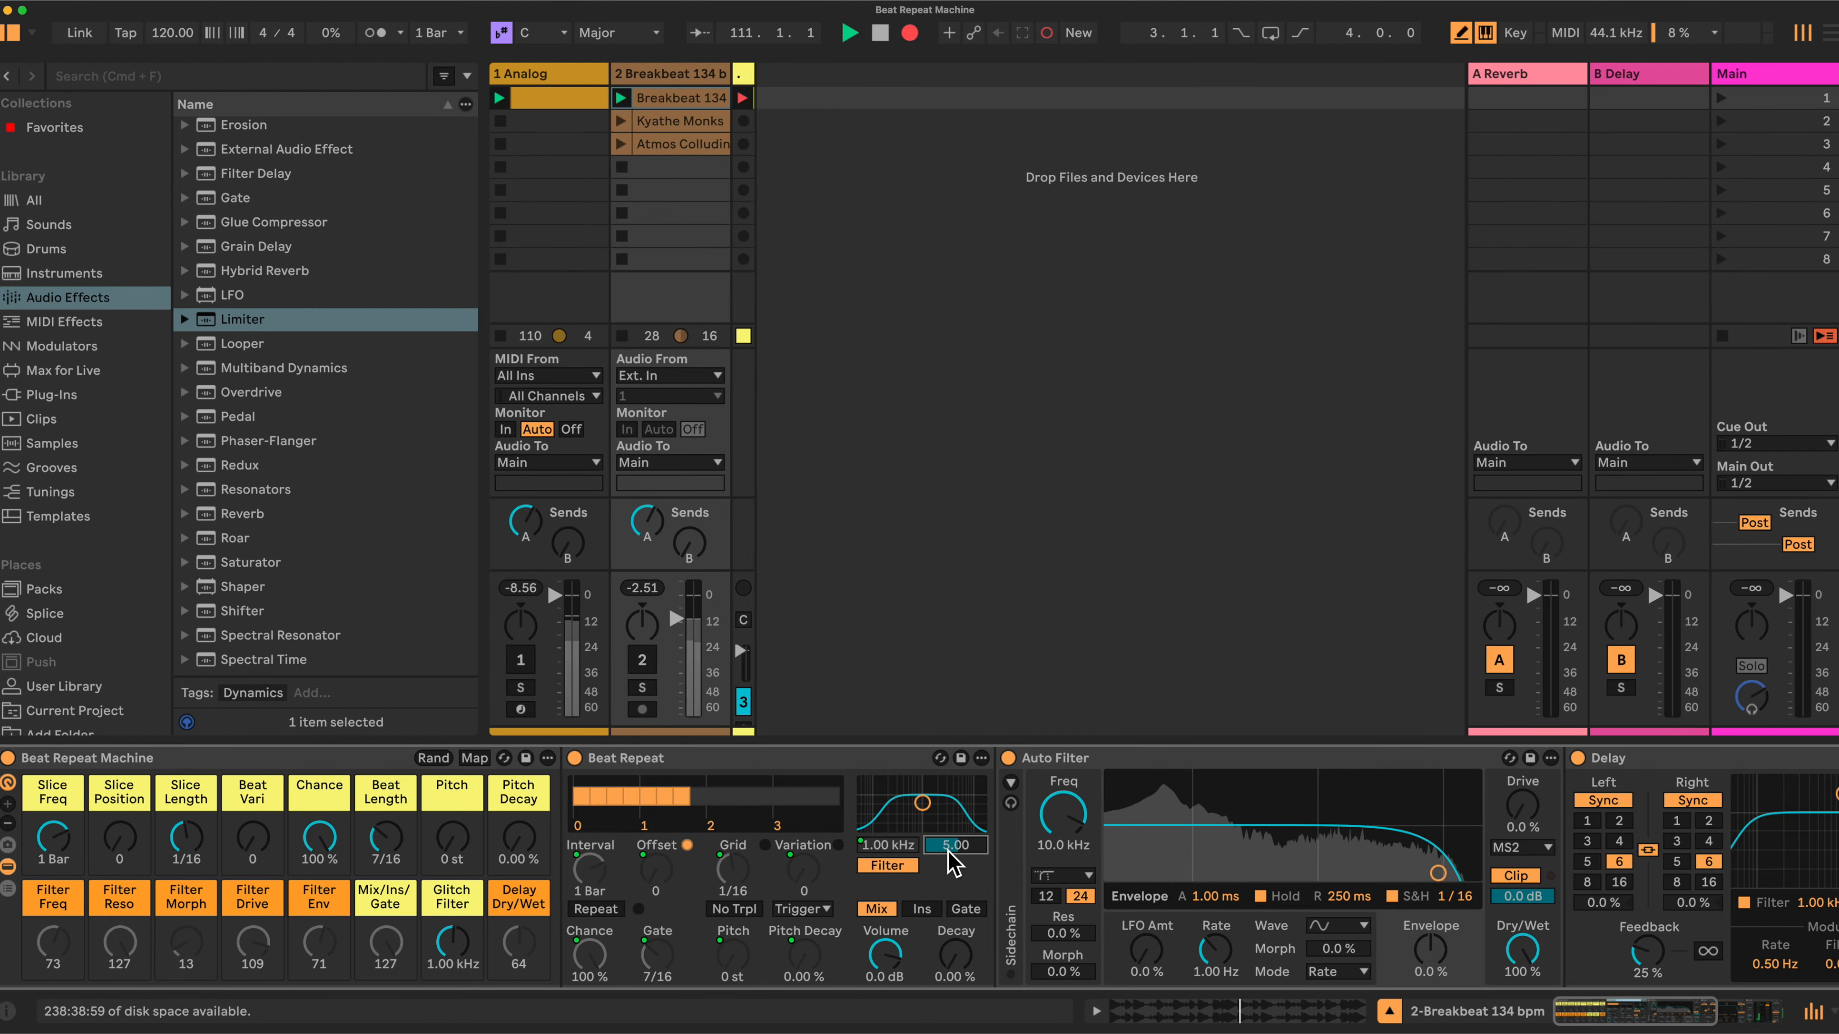
- Set the width of the Delay's filter to 4.00
{"action": "key", "text": "Return"}
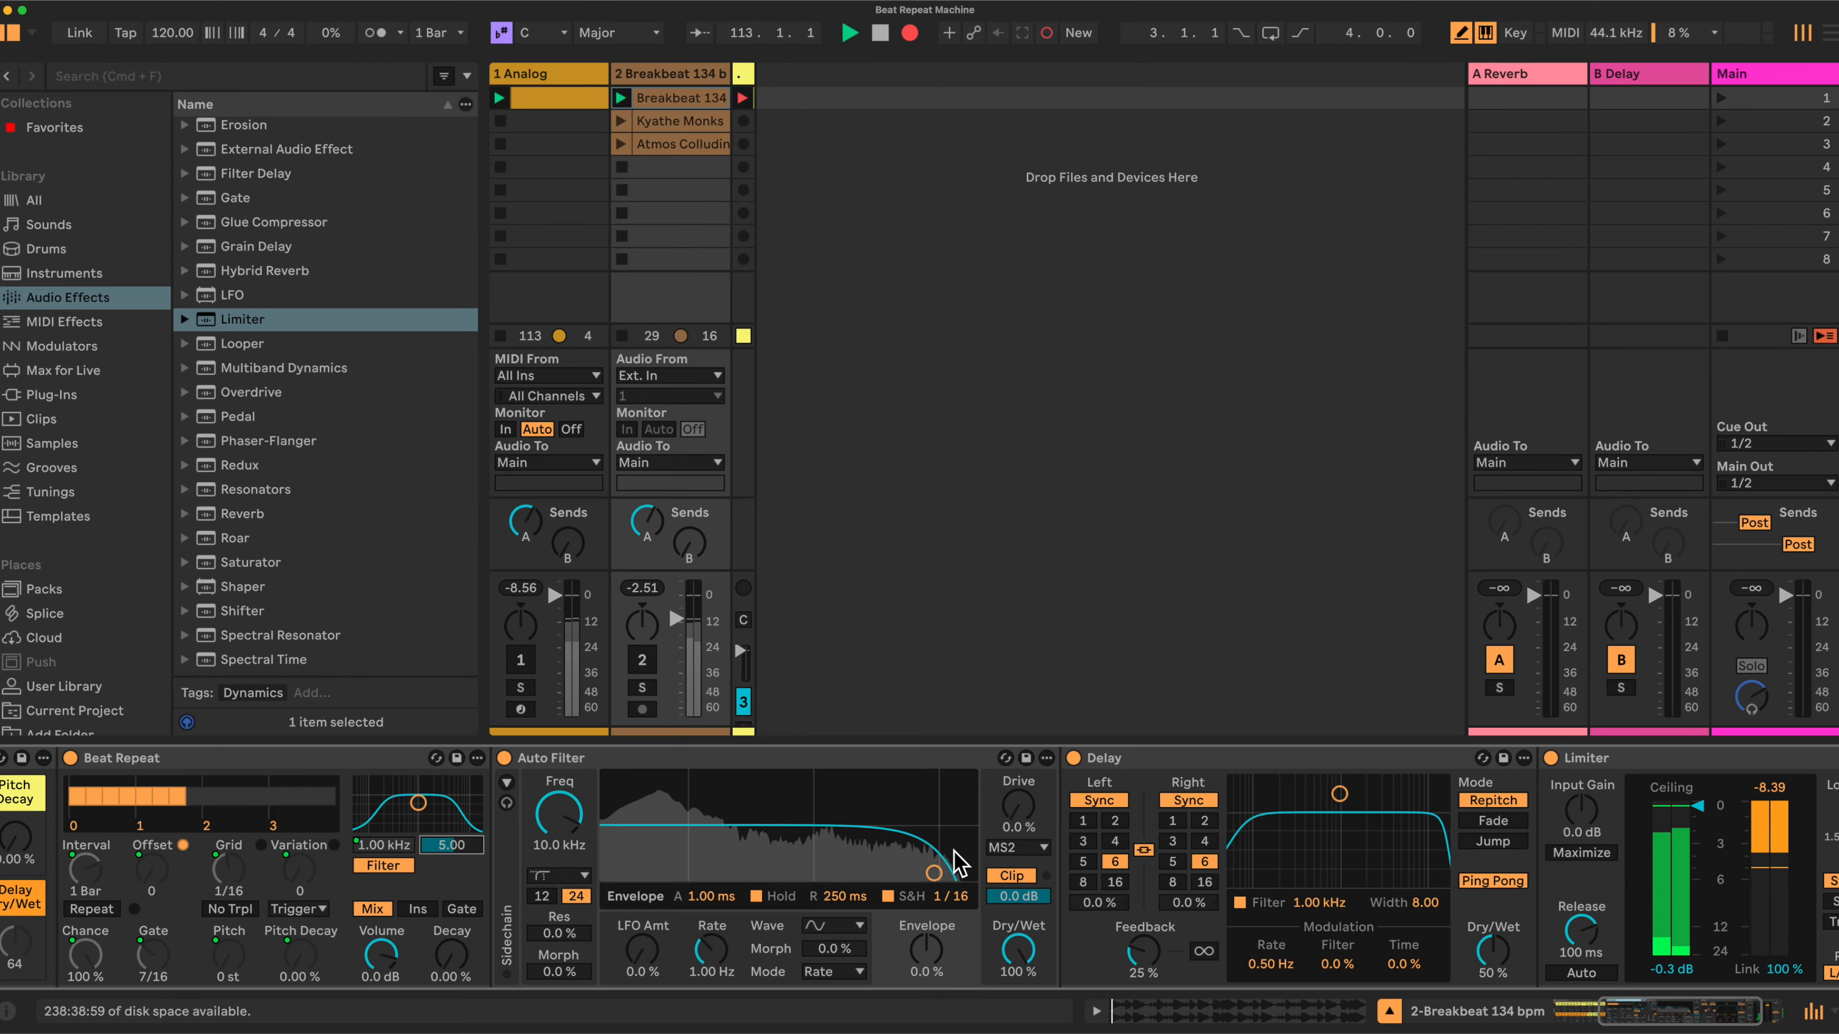
{"action": "left_click", "coordinate": [1421, 905]}
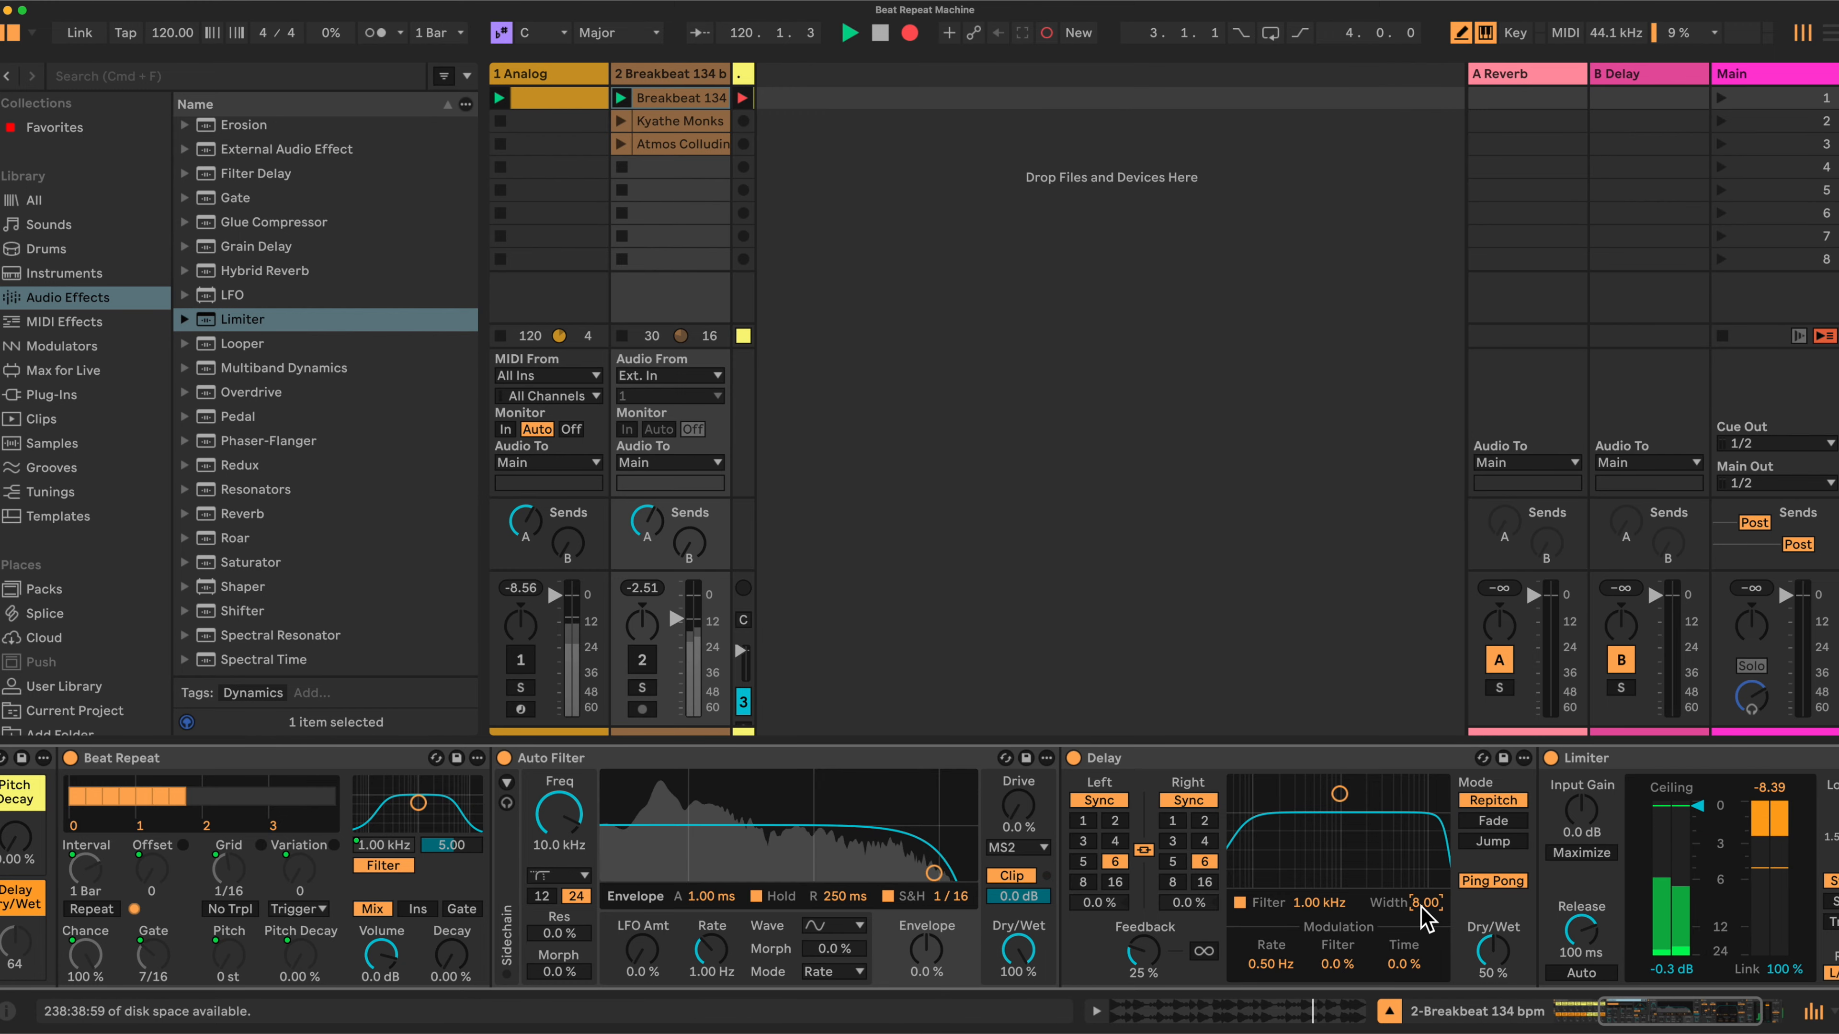
{"action": "type", "text": "4"}
{"action": "key", "text": "Return"}
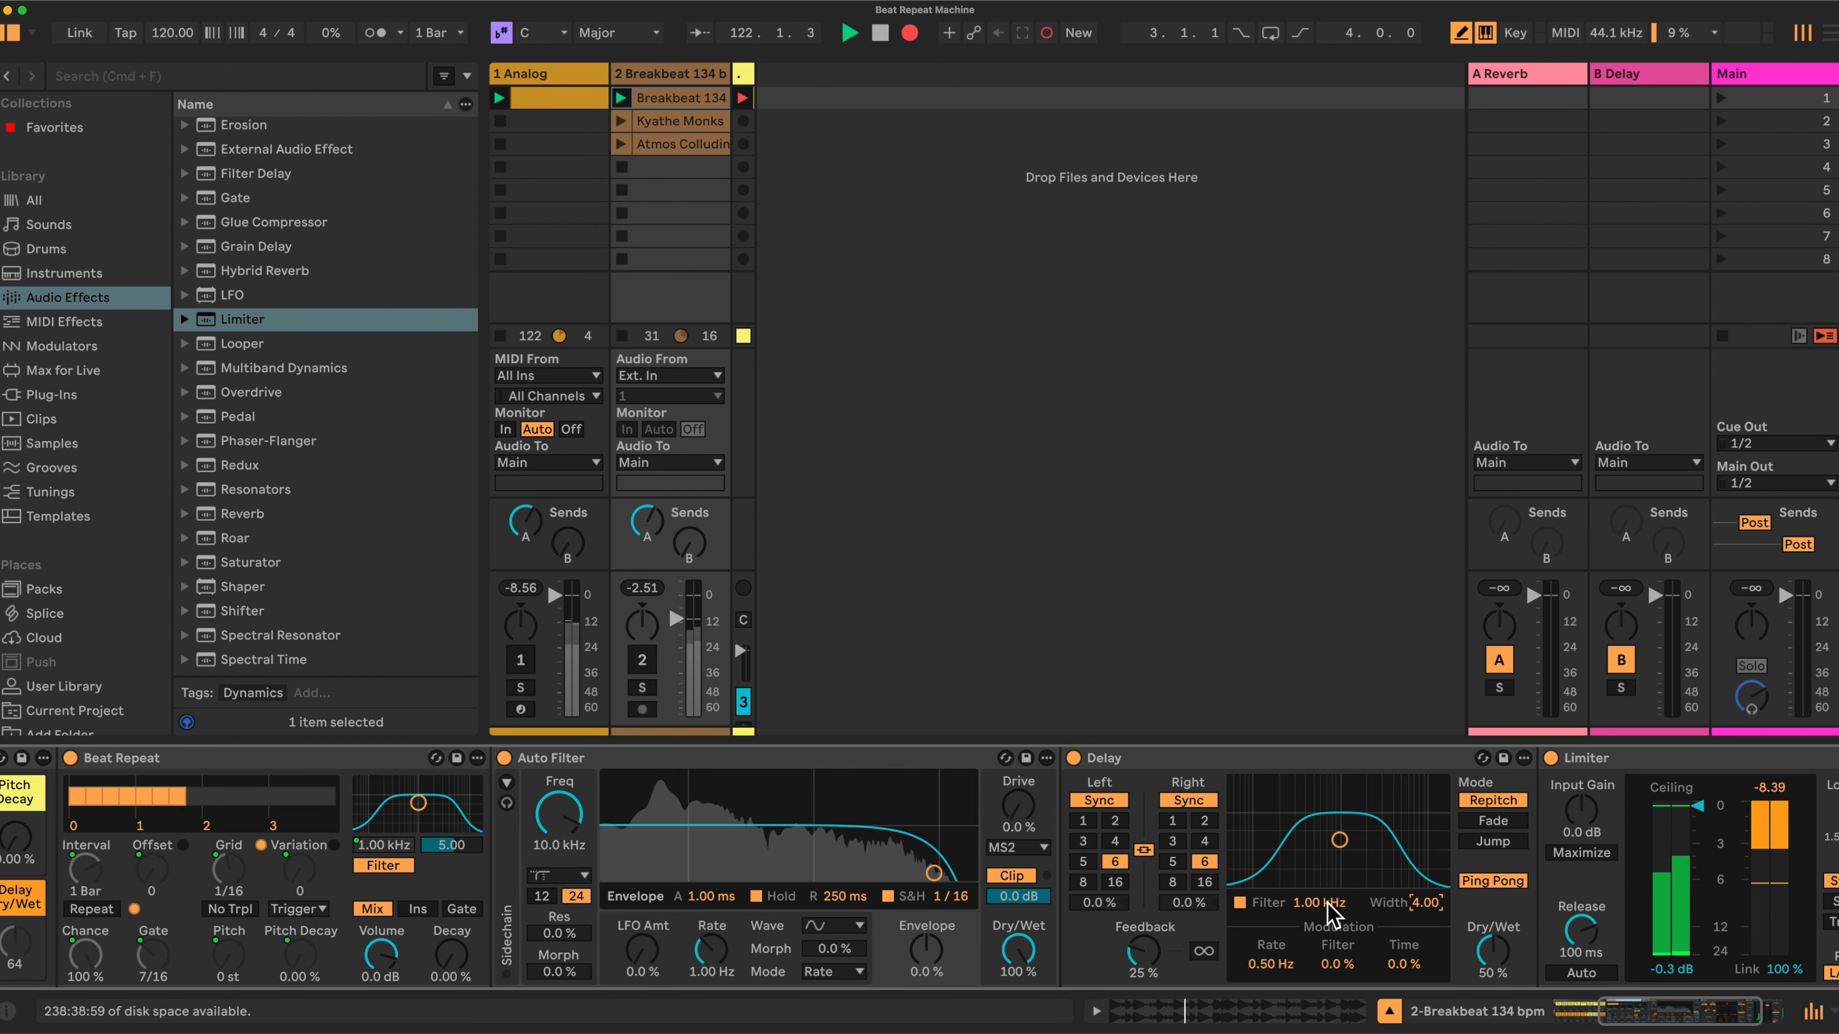
- Enter macro mapping for the rack and map Beat Repeat's Mix Type to the Mix/Ins/Gate macro
{"action": "scroll", "coordinate": [1129, 901], "scroll_direction": "left", "scroll_amount": 7}
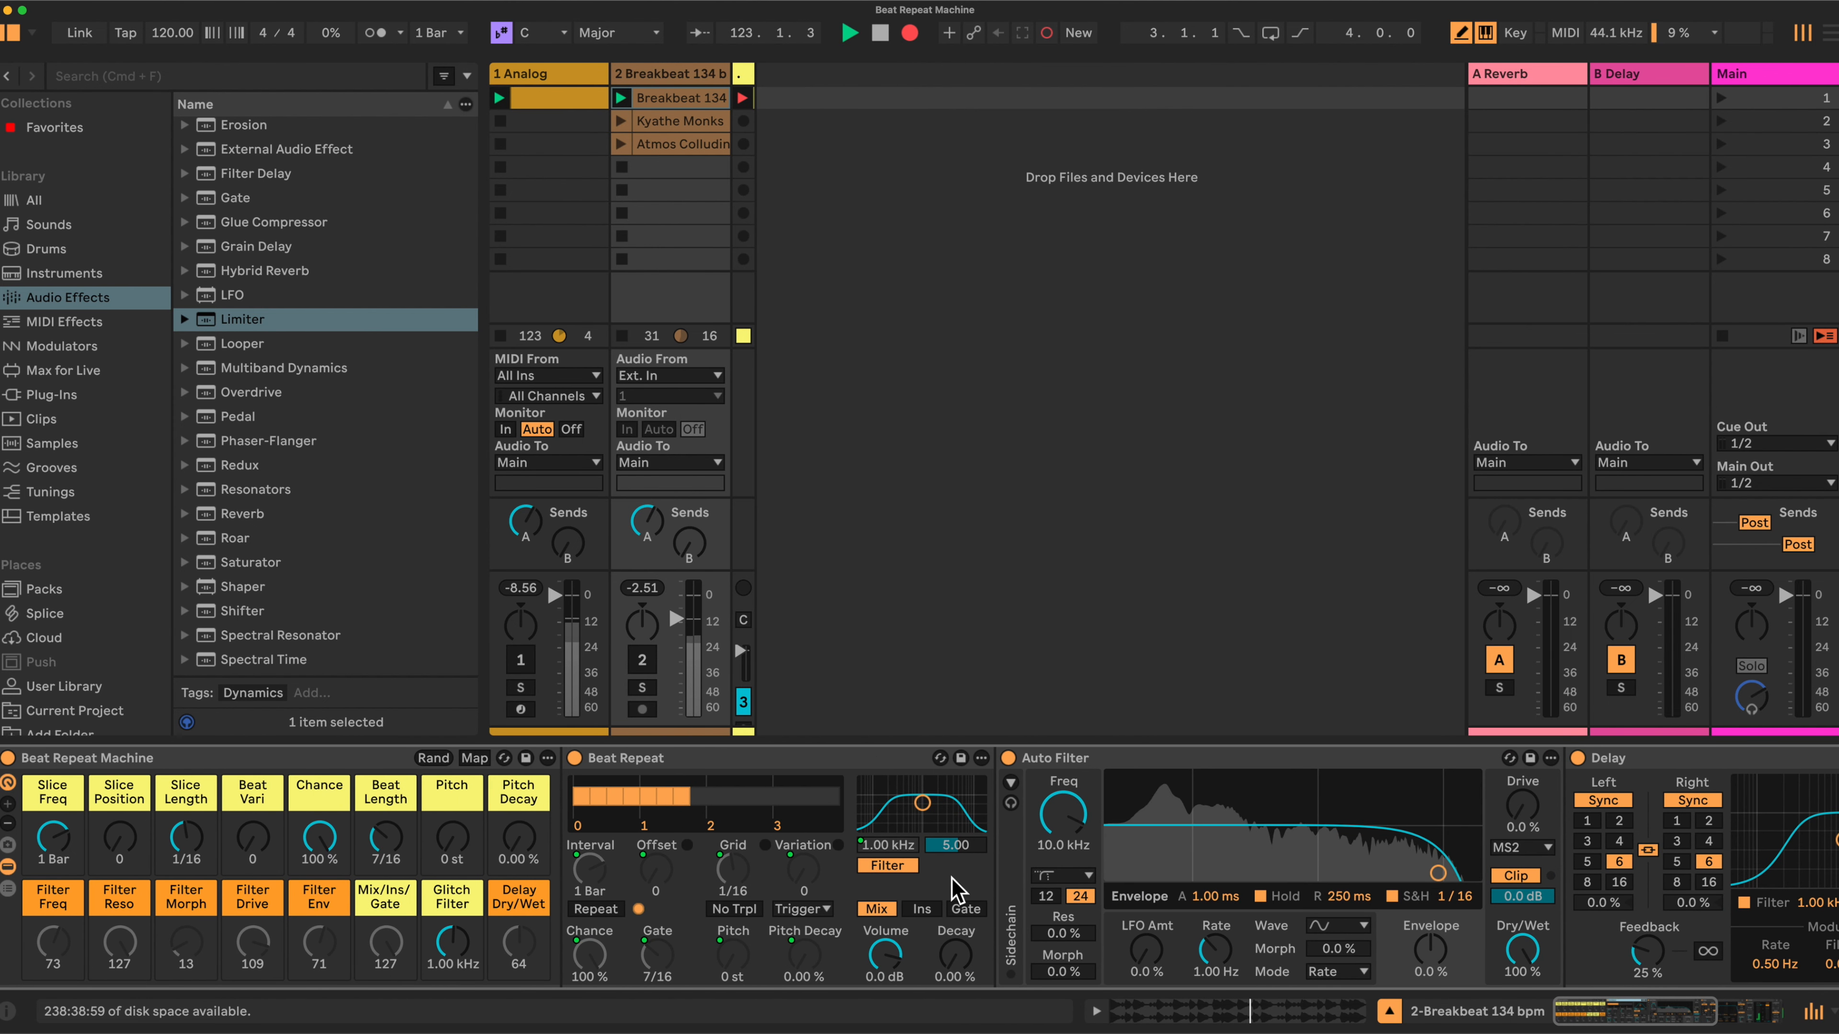
{"action": "left_click", "coordinate": [474, 758]}
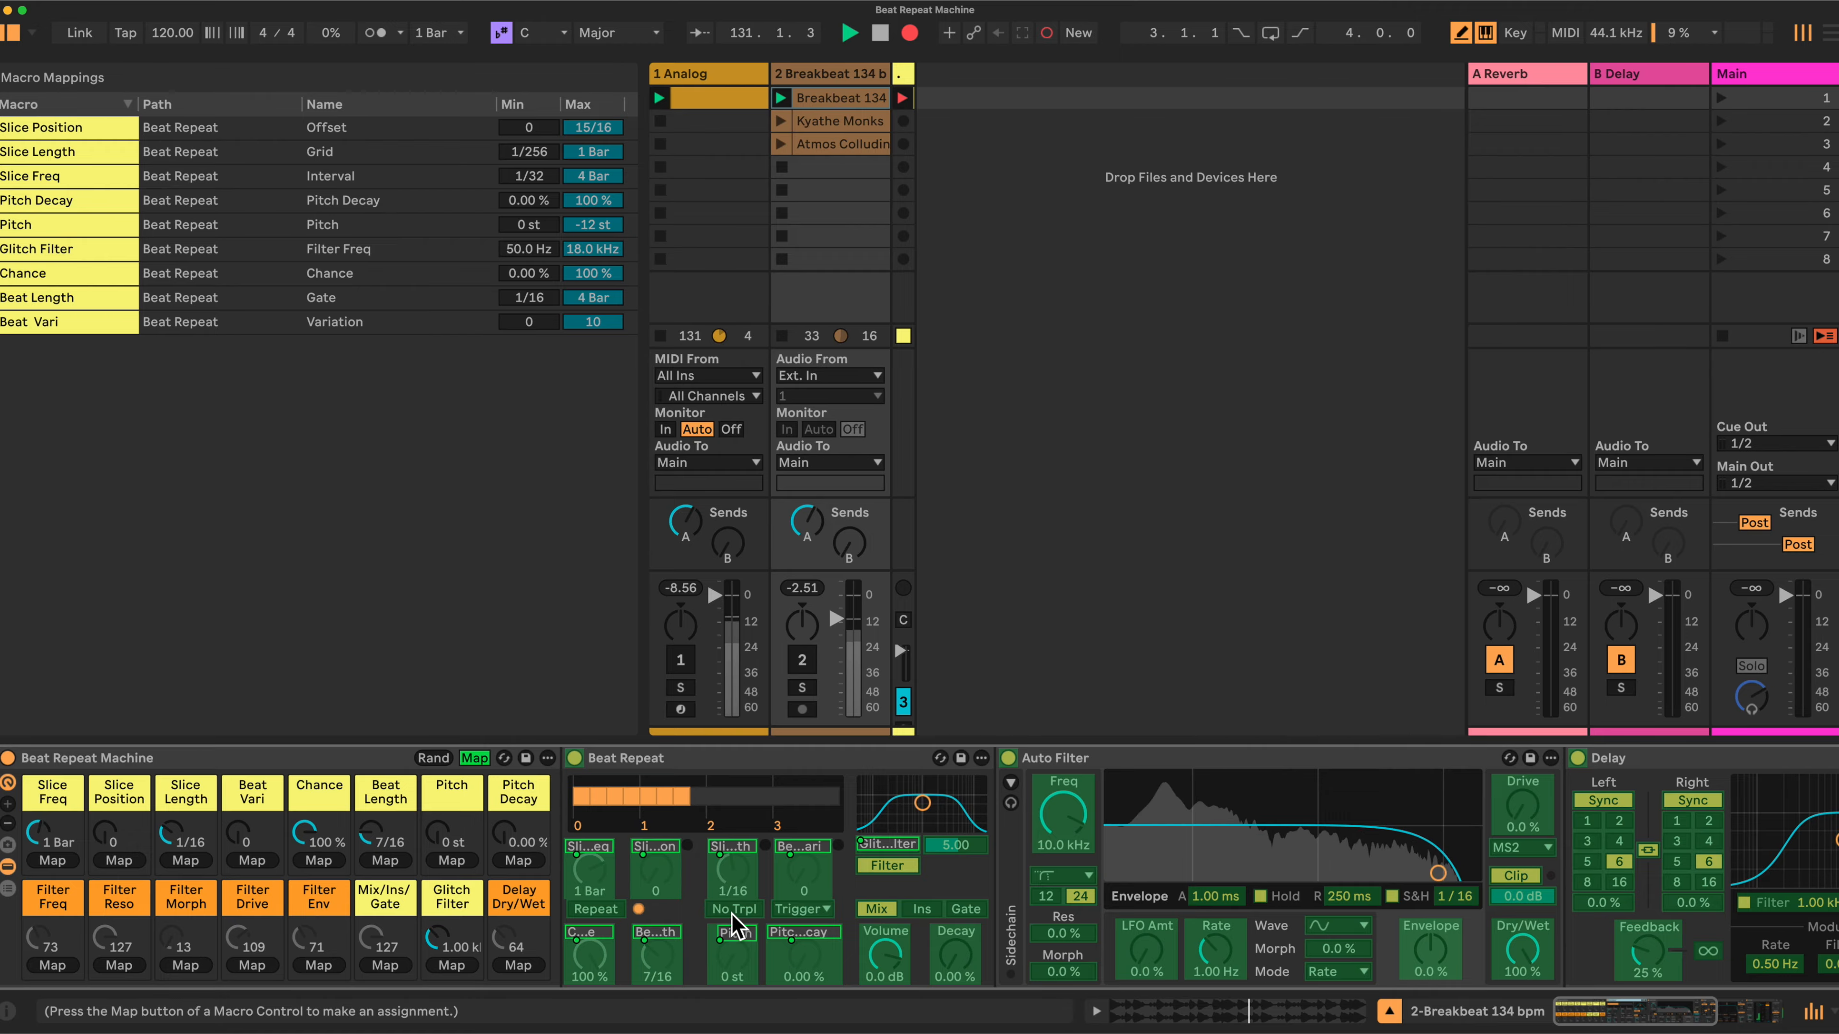
{"action": "left_click", "coordinate": [383, 966]}
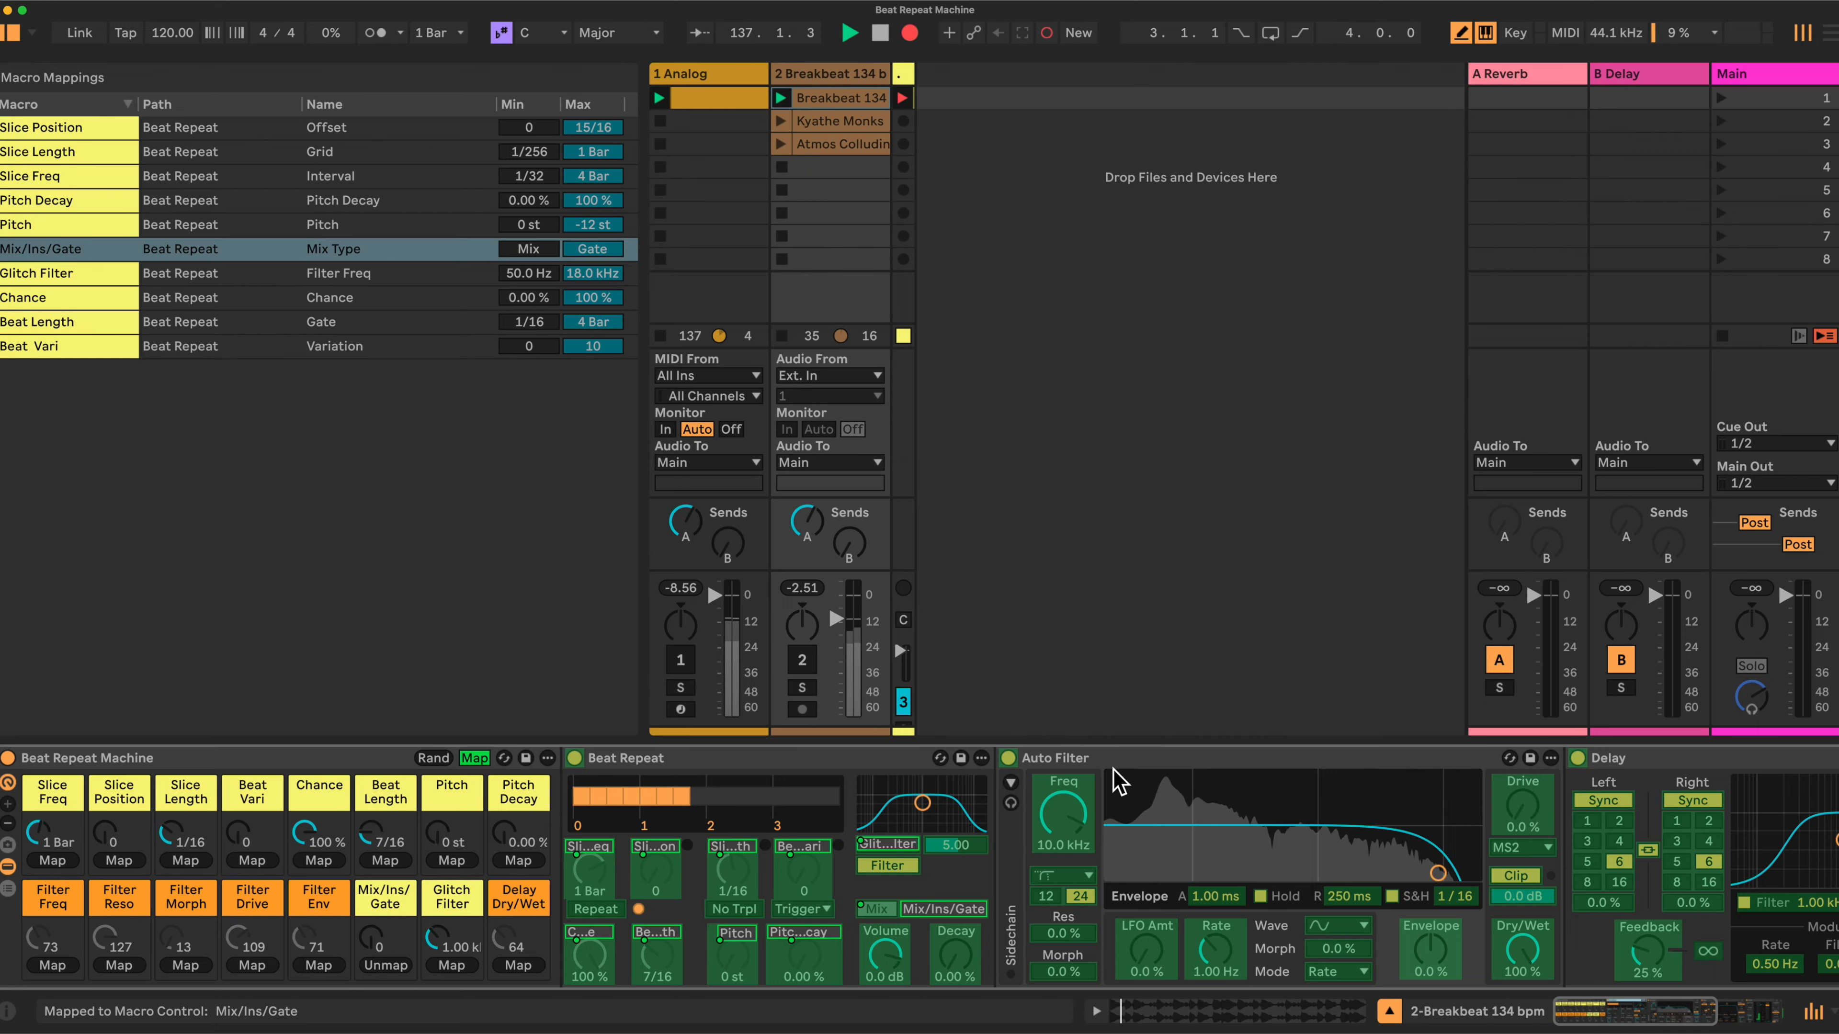
- Map Auto Filter's Frequency, Resonance and Morph to the Filter Freq, Filter Reso and Filter Morph macros
{"action": "left_click", "coordinate": [1061, 823]}
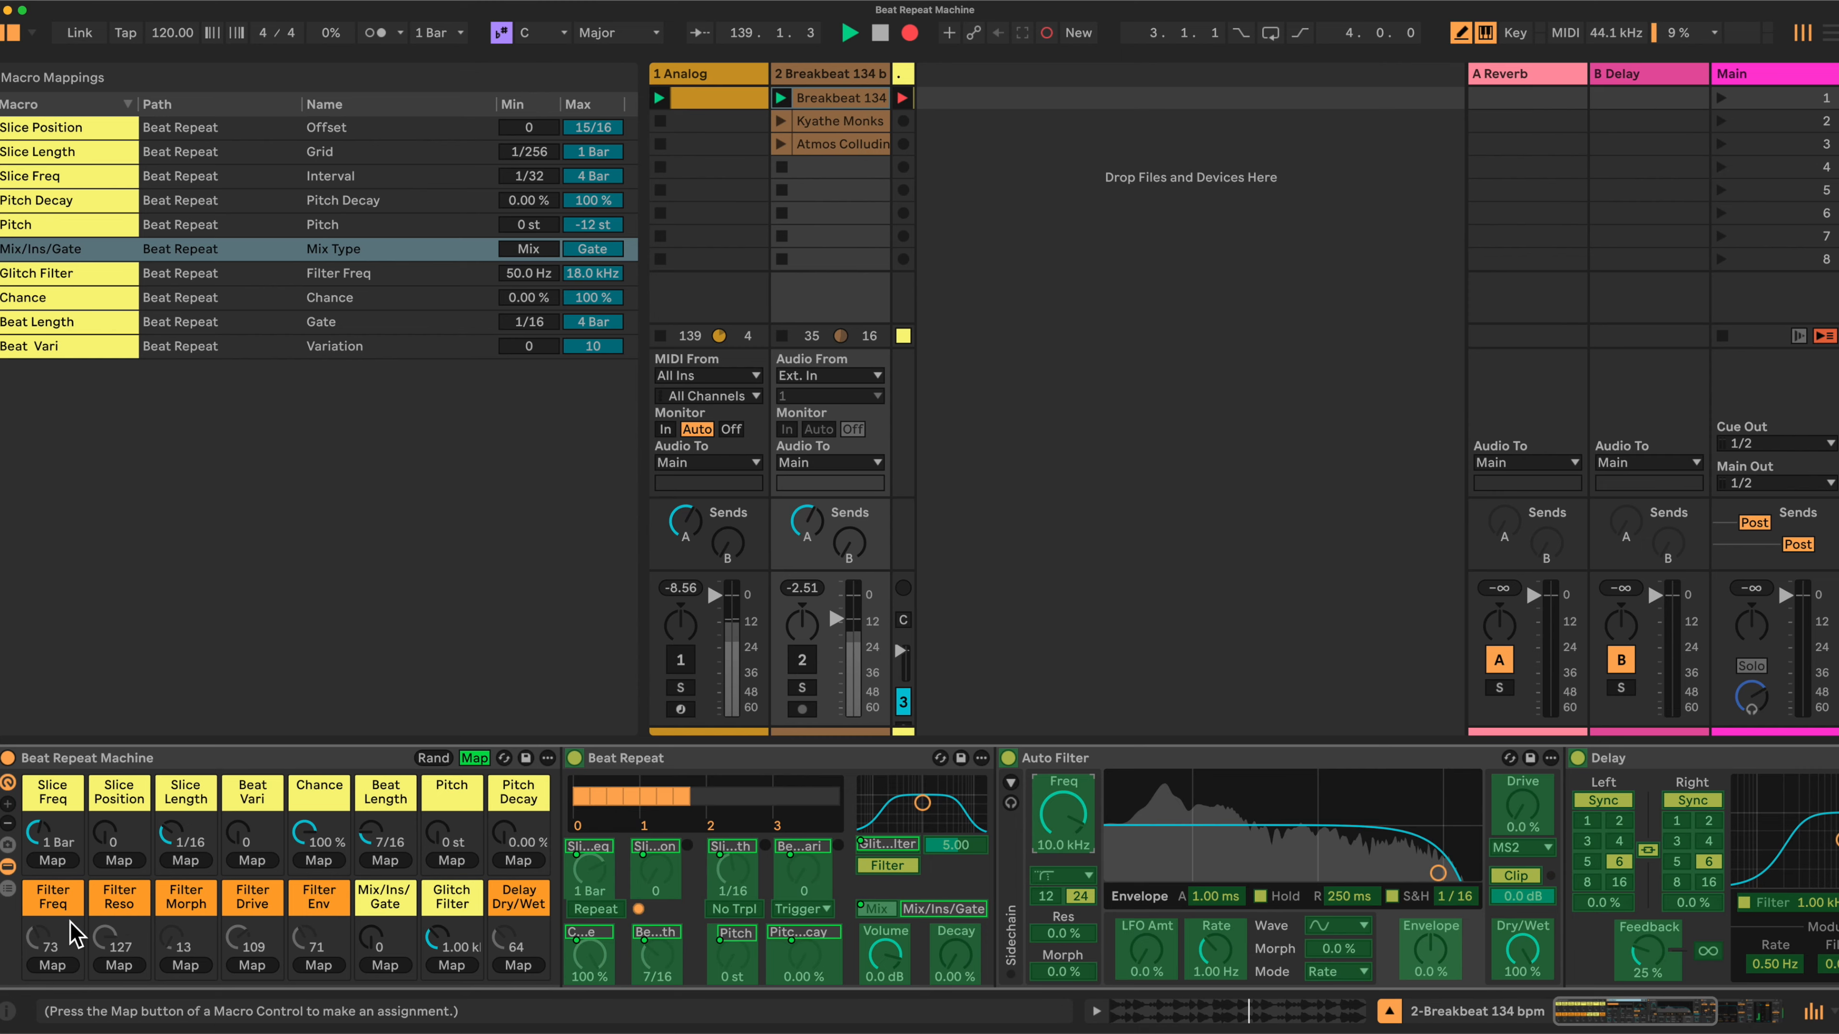
{"action": "left_click", "coordinate": [53, 964]}
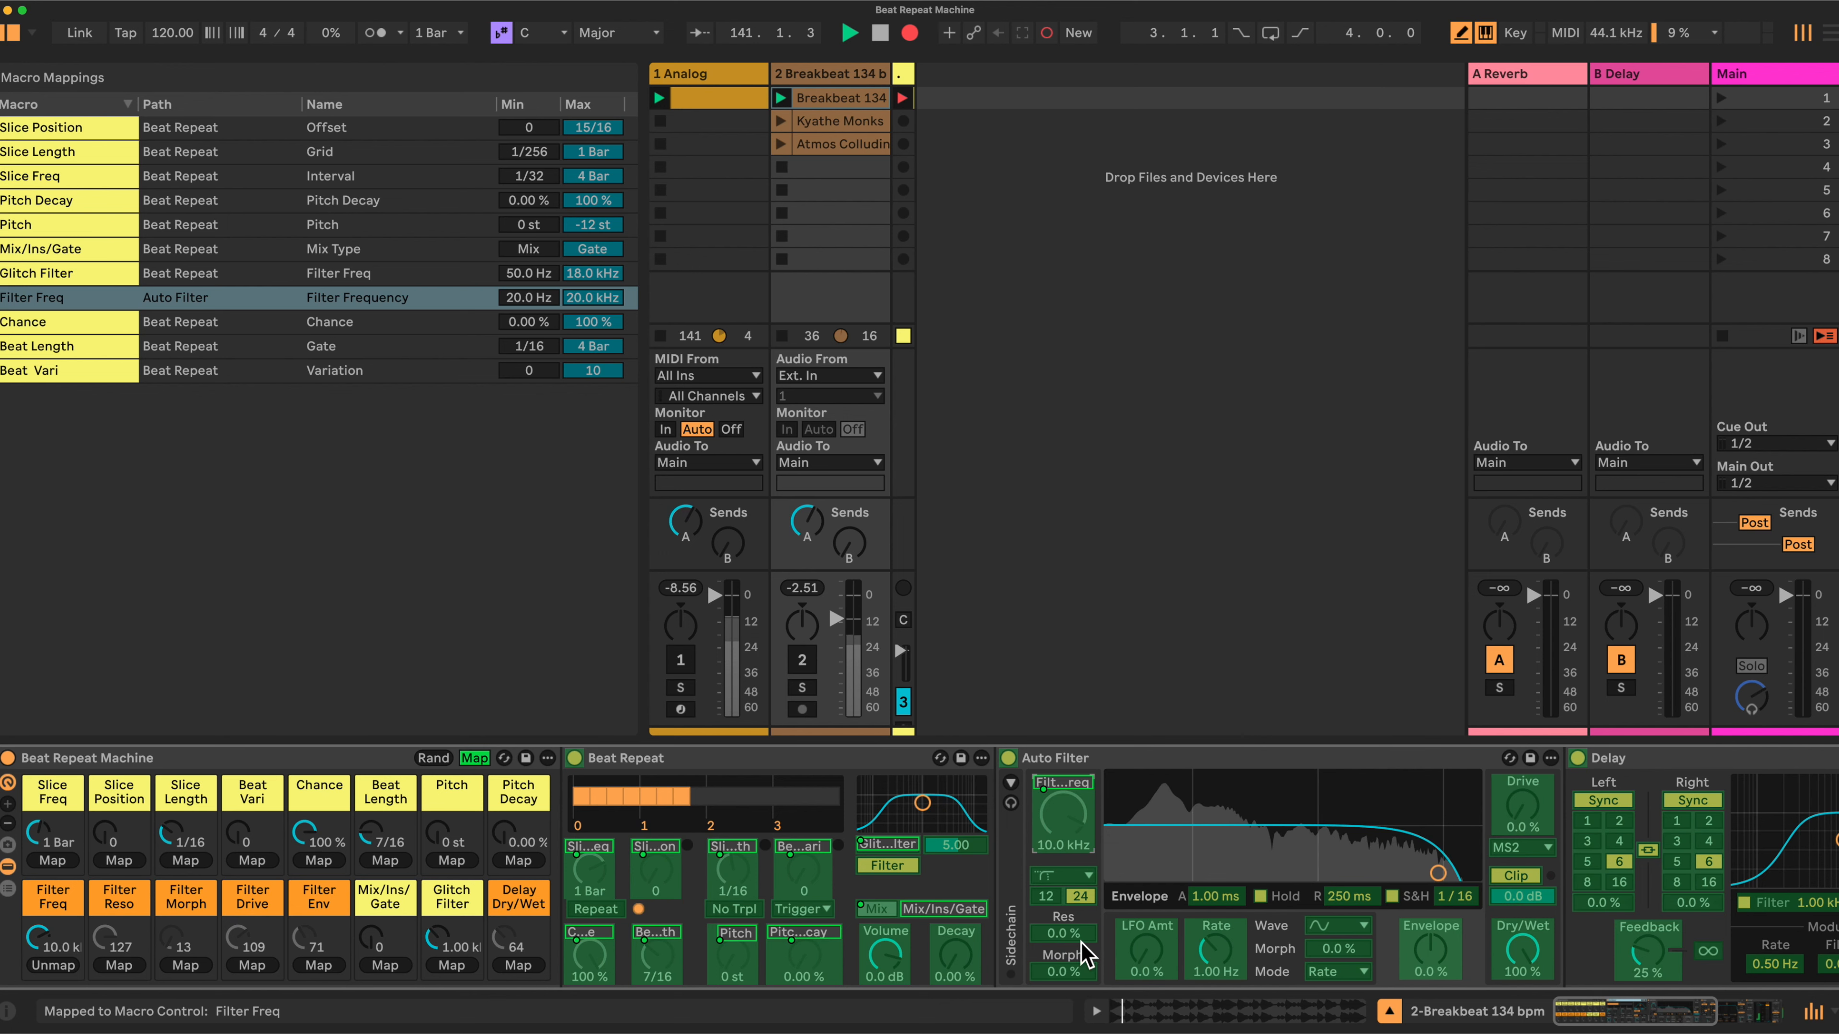
{"action": "left_click", "coordinate": [1079, 958]}
{"action": "left_click", "coordinate": [120, 964]}
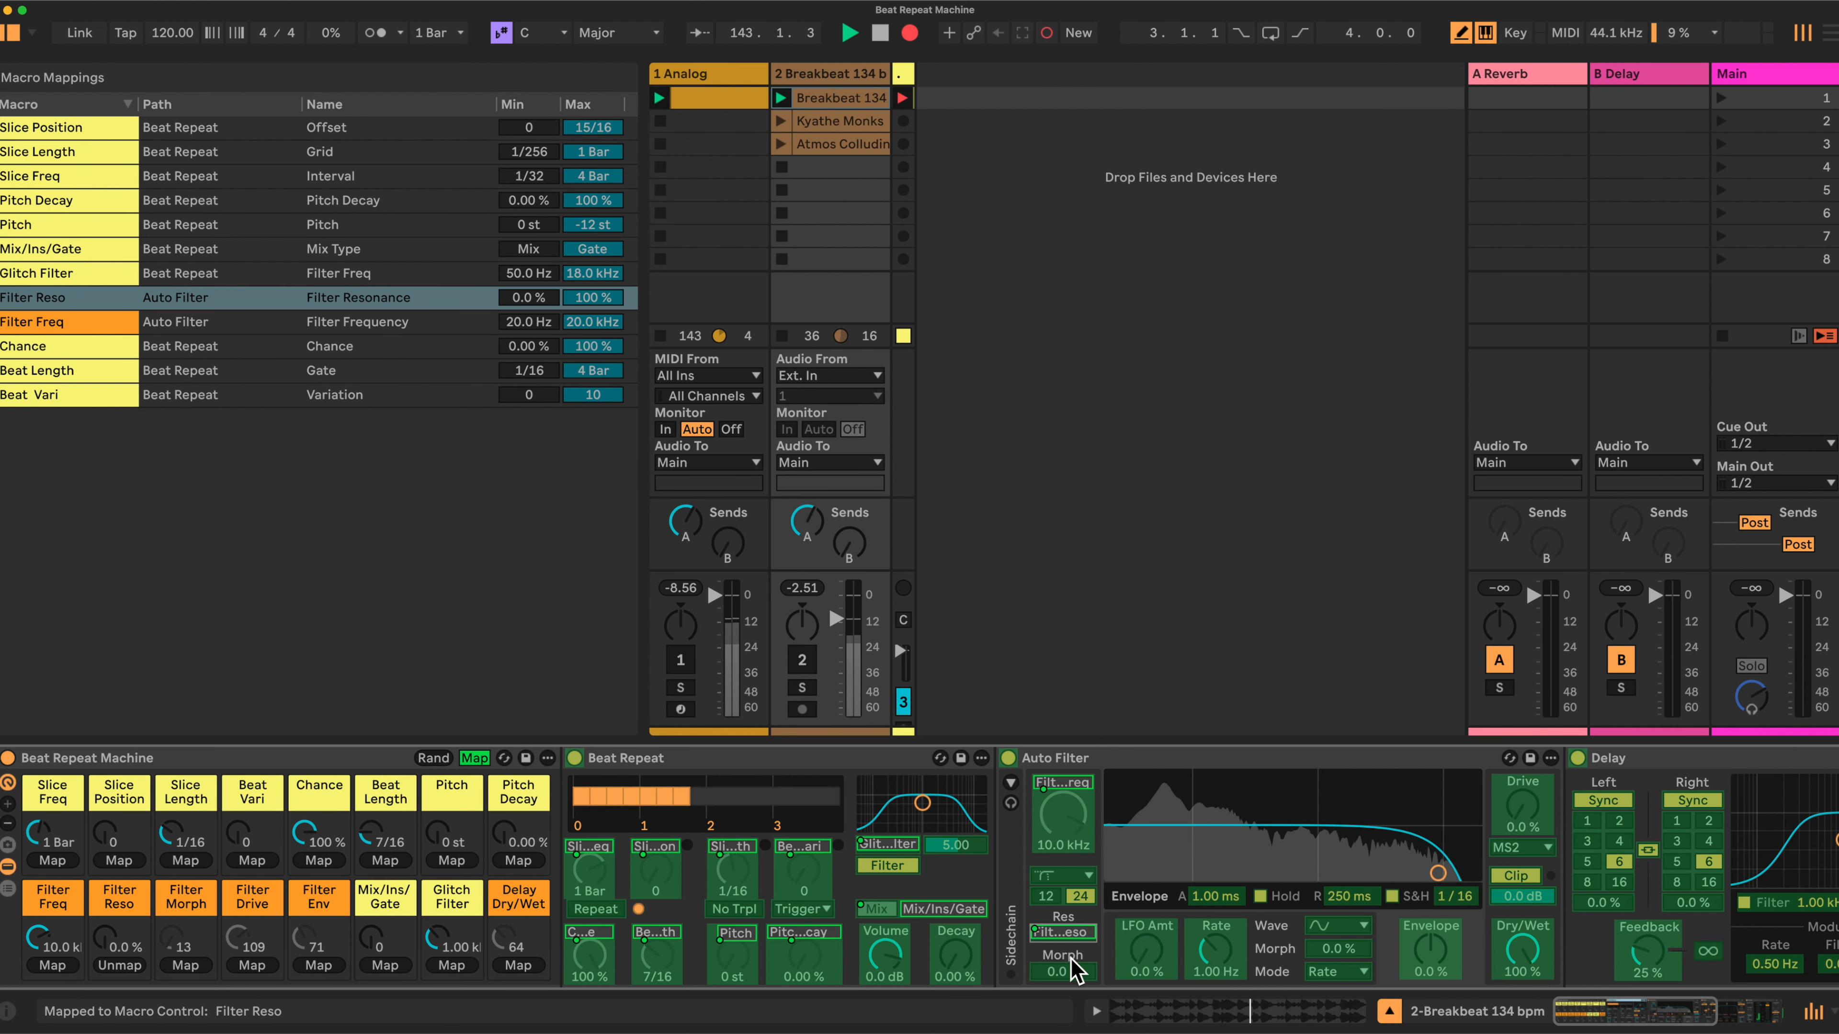
{"action": "left_click", "coordinate": [1076, 971]}
{"action": "left_click", "coordinate": [185, 965]}
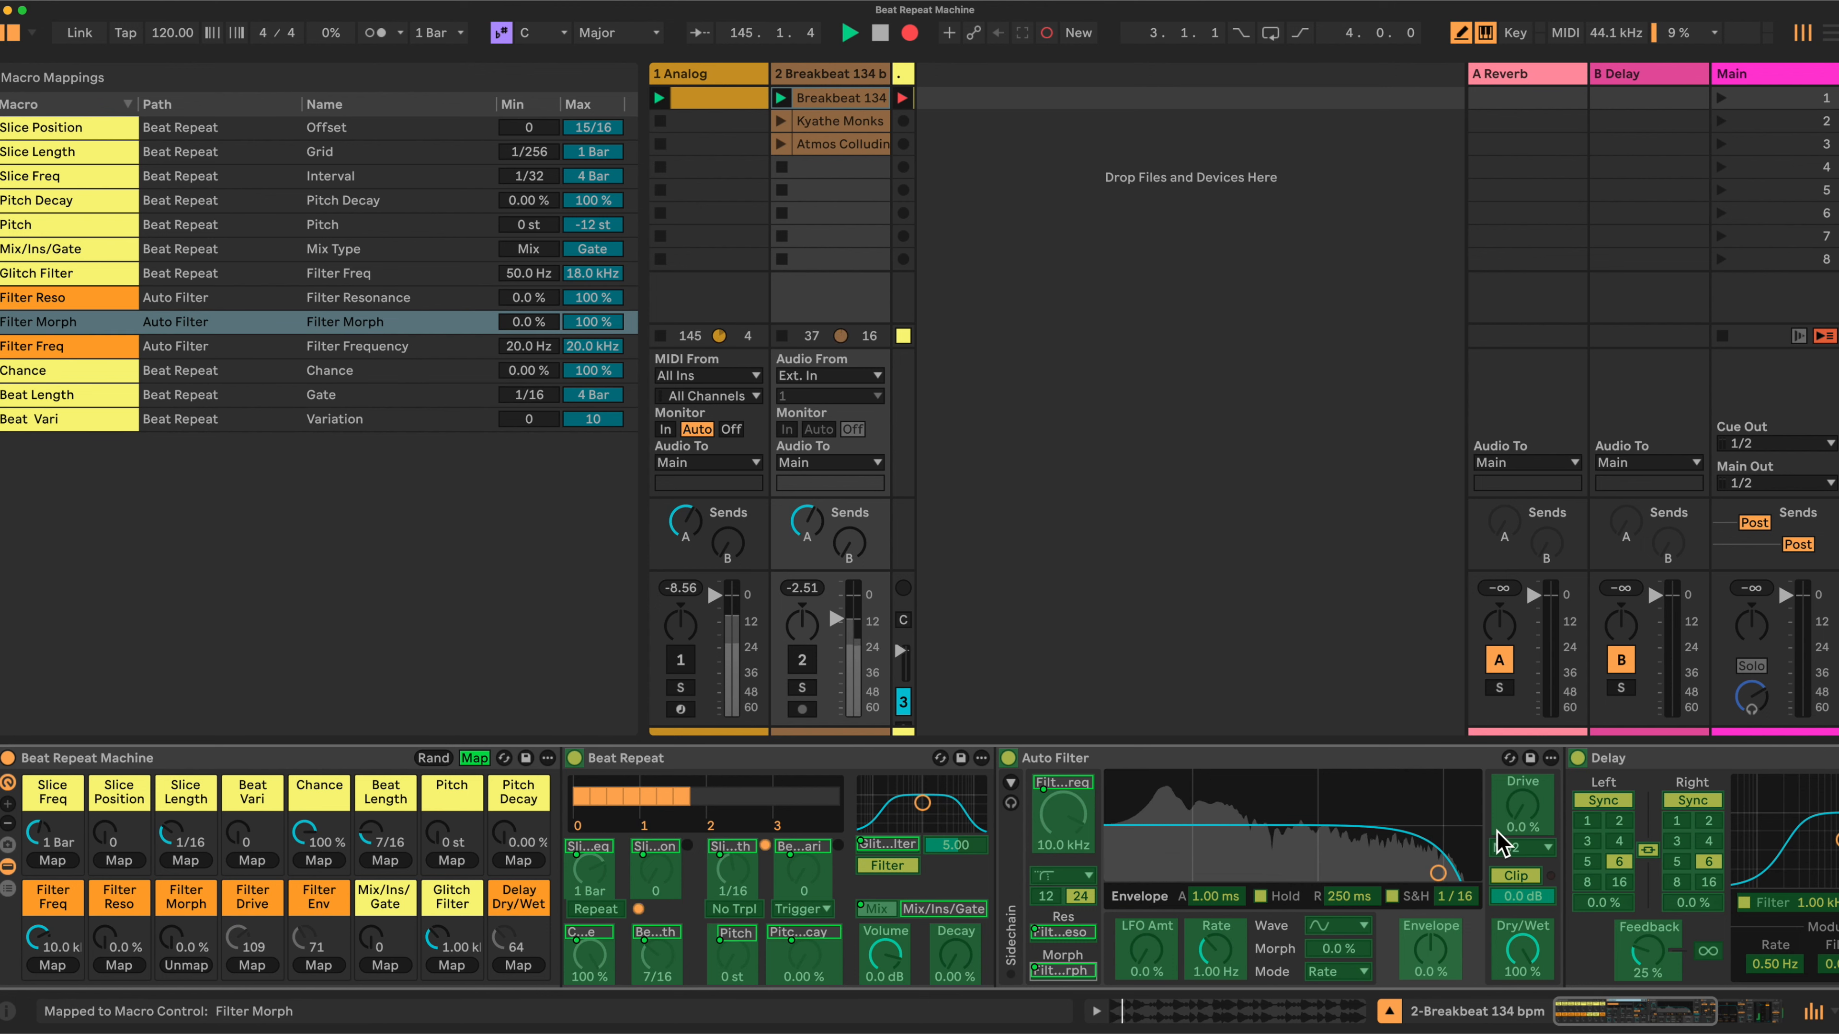
- Map Auto Filter's Drive to the Filter Drive macro and its Envelope amount to Filter Env
{"action": "left_click", "coordinate": [1526, 807]}
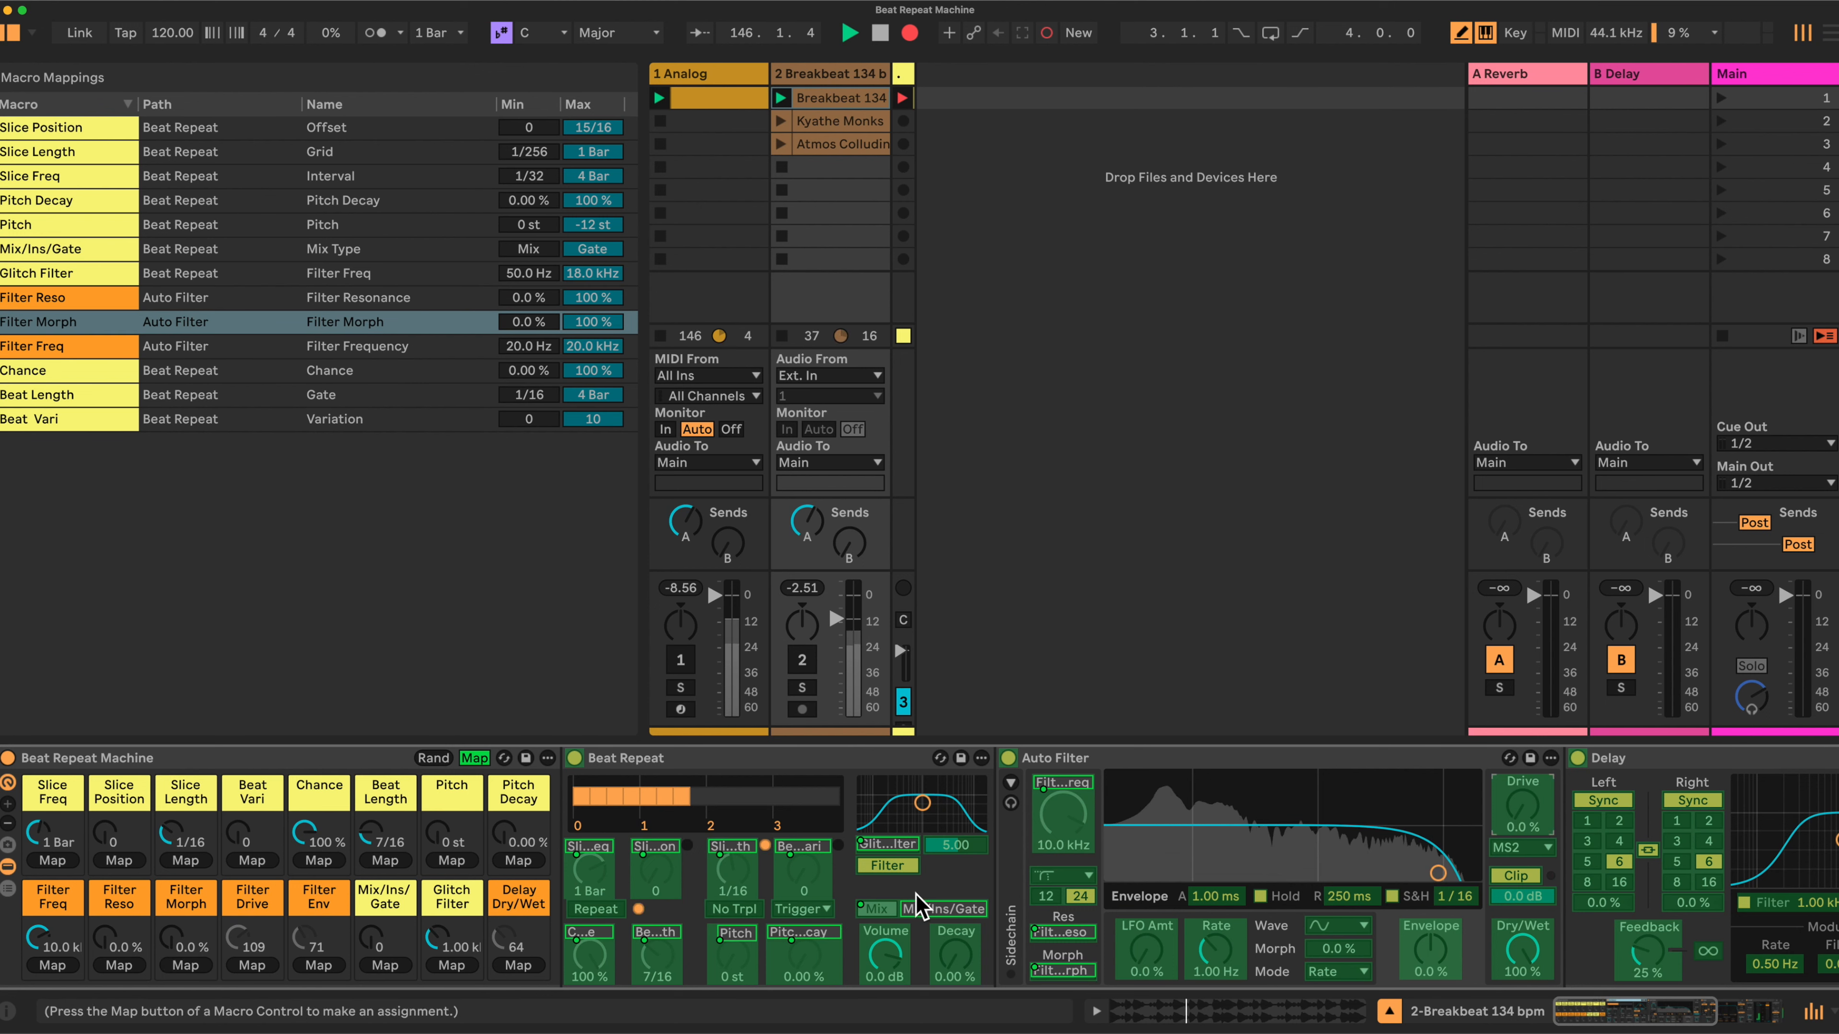
{"action": "left_click", "coordinate": [253, 966]}
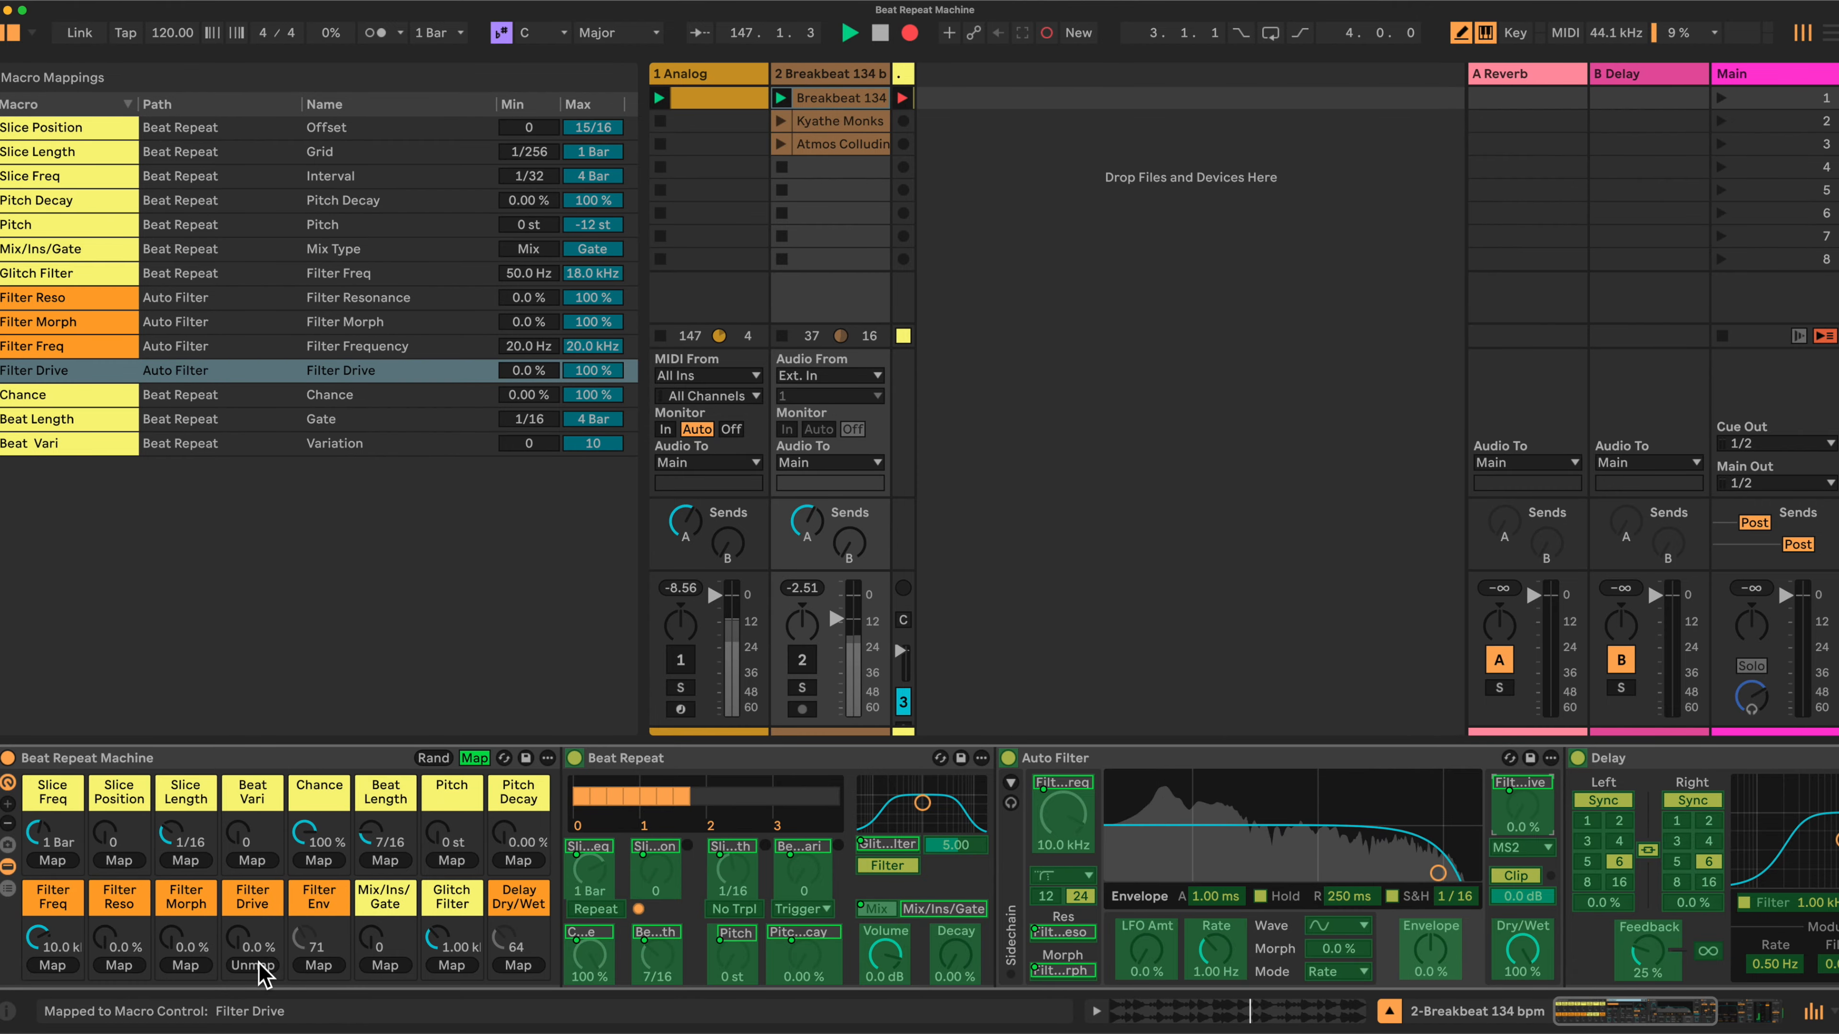
{"action": "left_click", "coordinate": [1429, 952]}
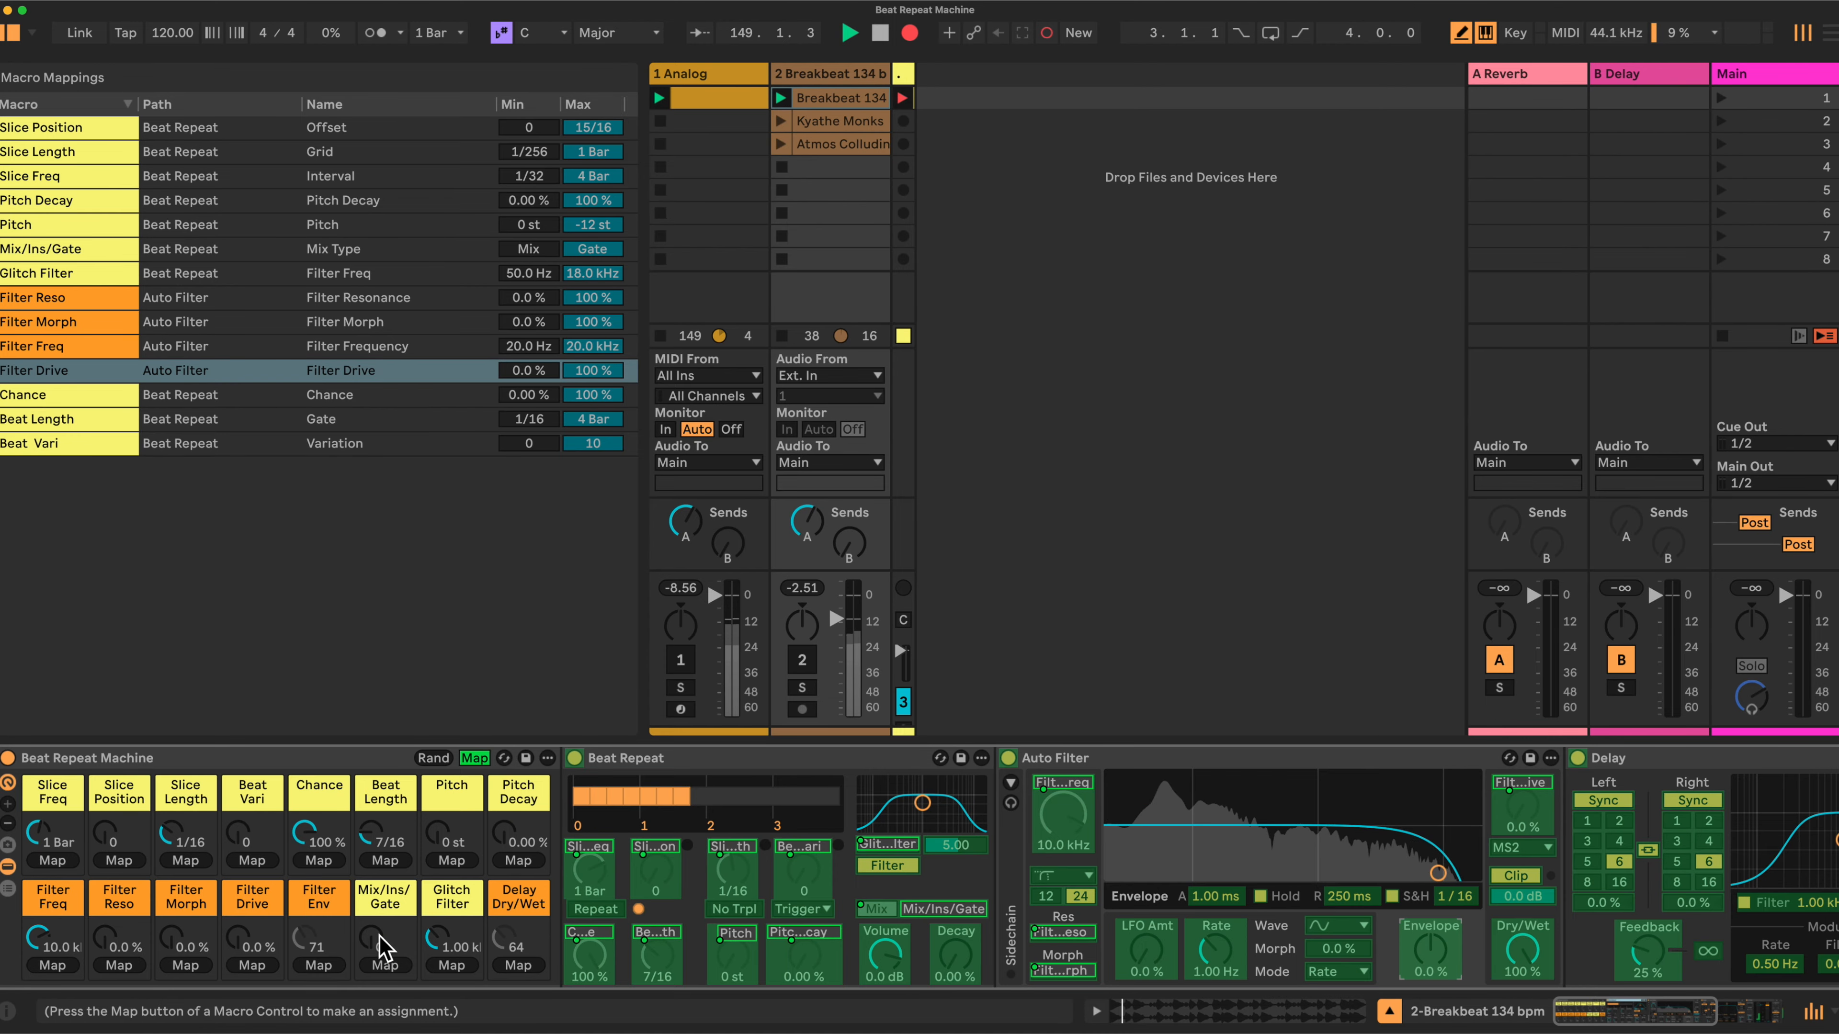
{"action": "left_click", "coordinate": [318, 966]}
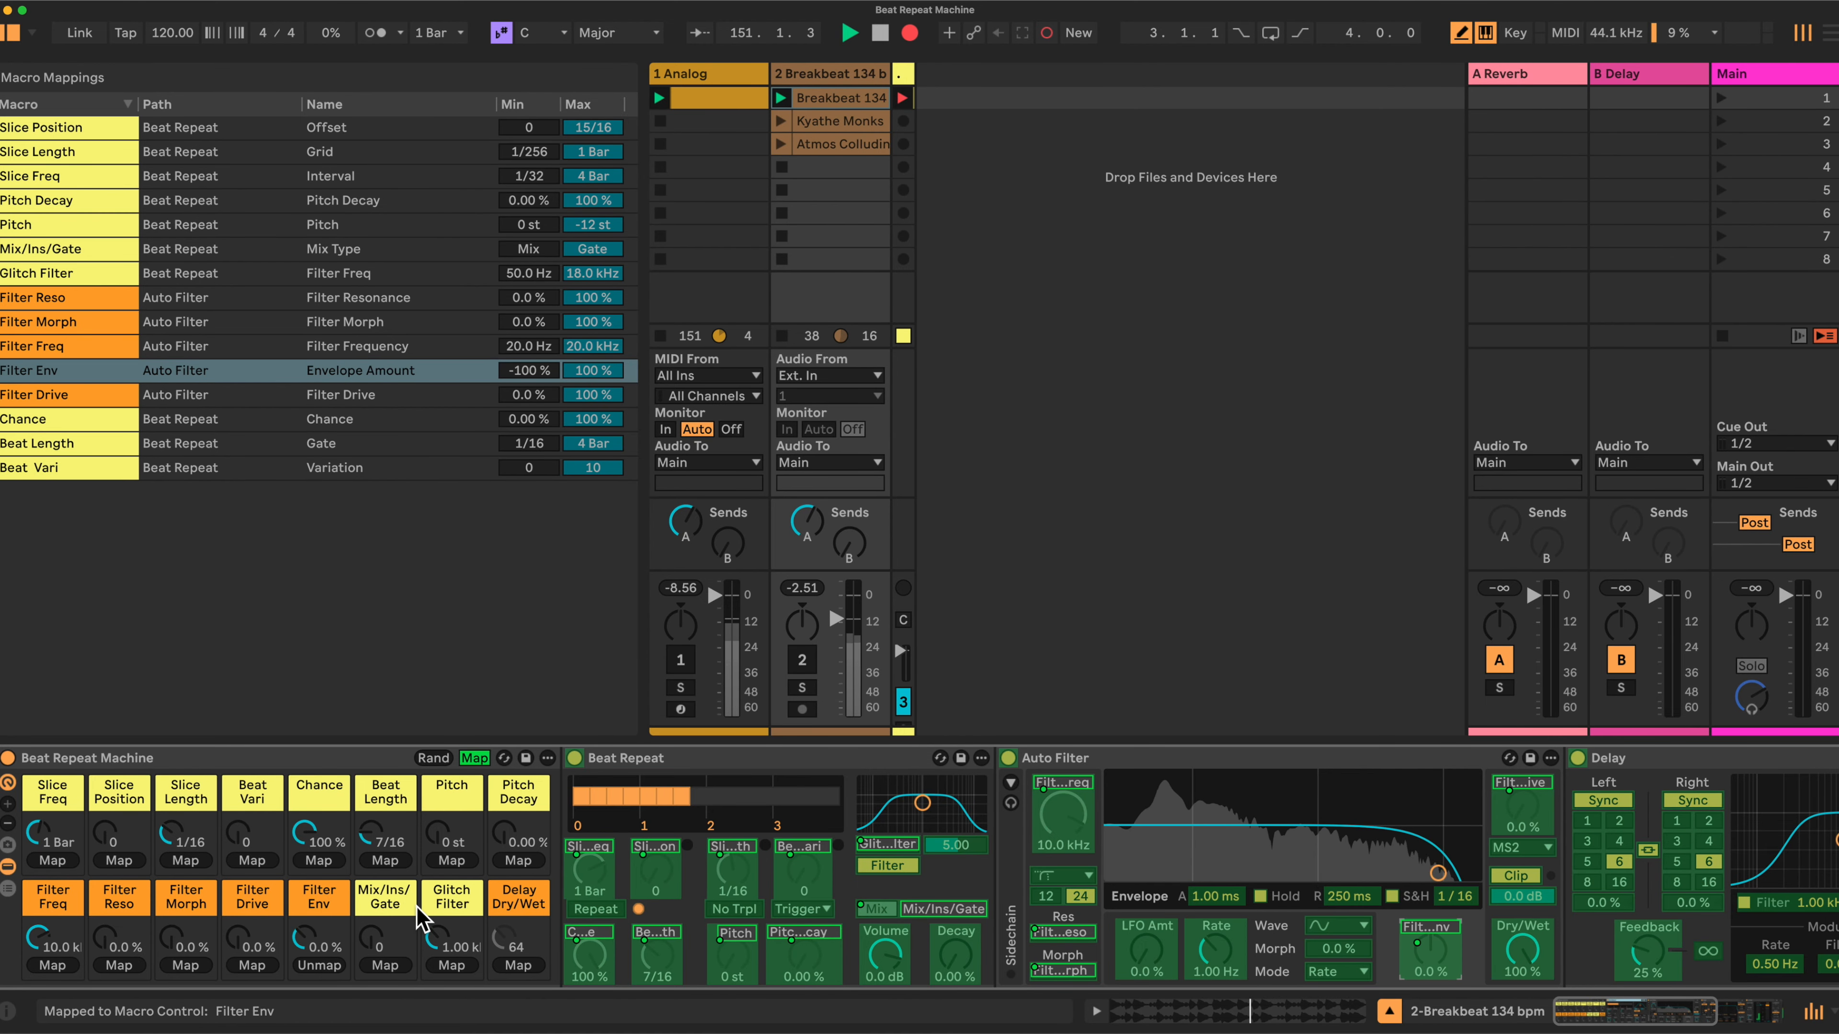
- Map the Delay's filter frequency to the Glitch Filter macro
{"action": "scroll", "coordinate": [708, 902], "scroll_direction": "right", "scroll_amount": 5}
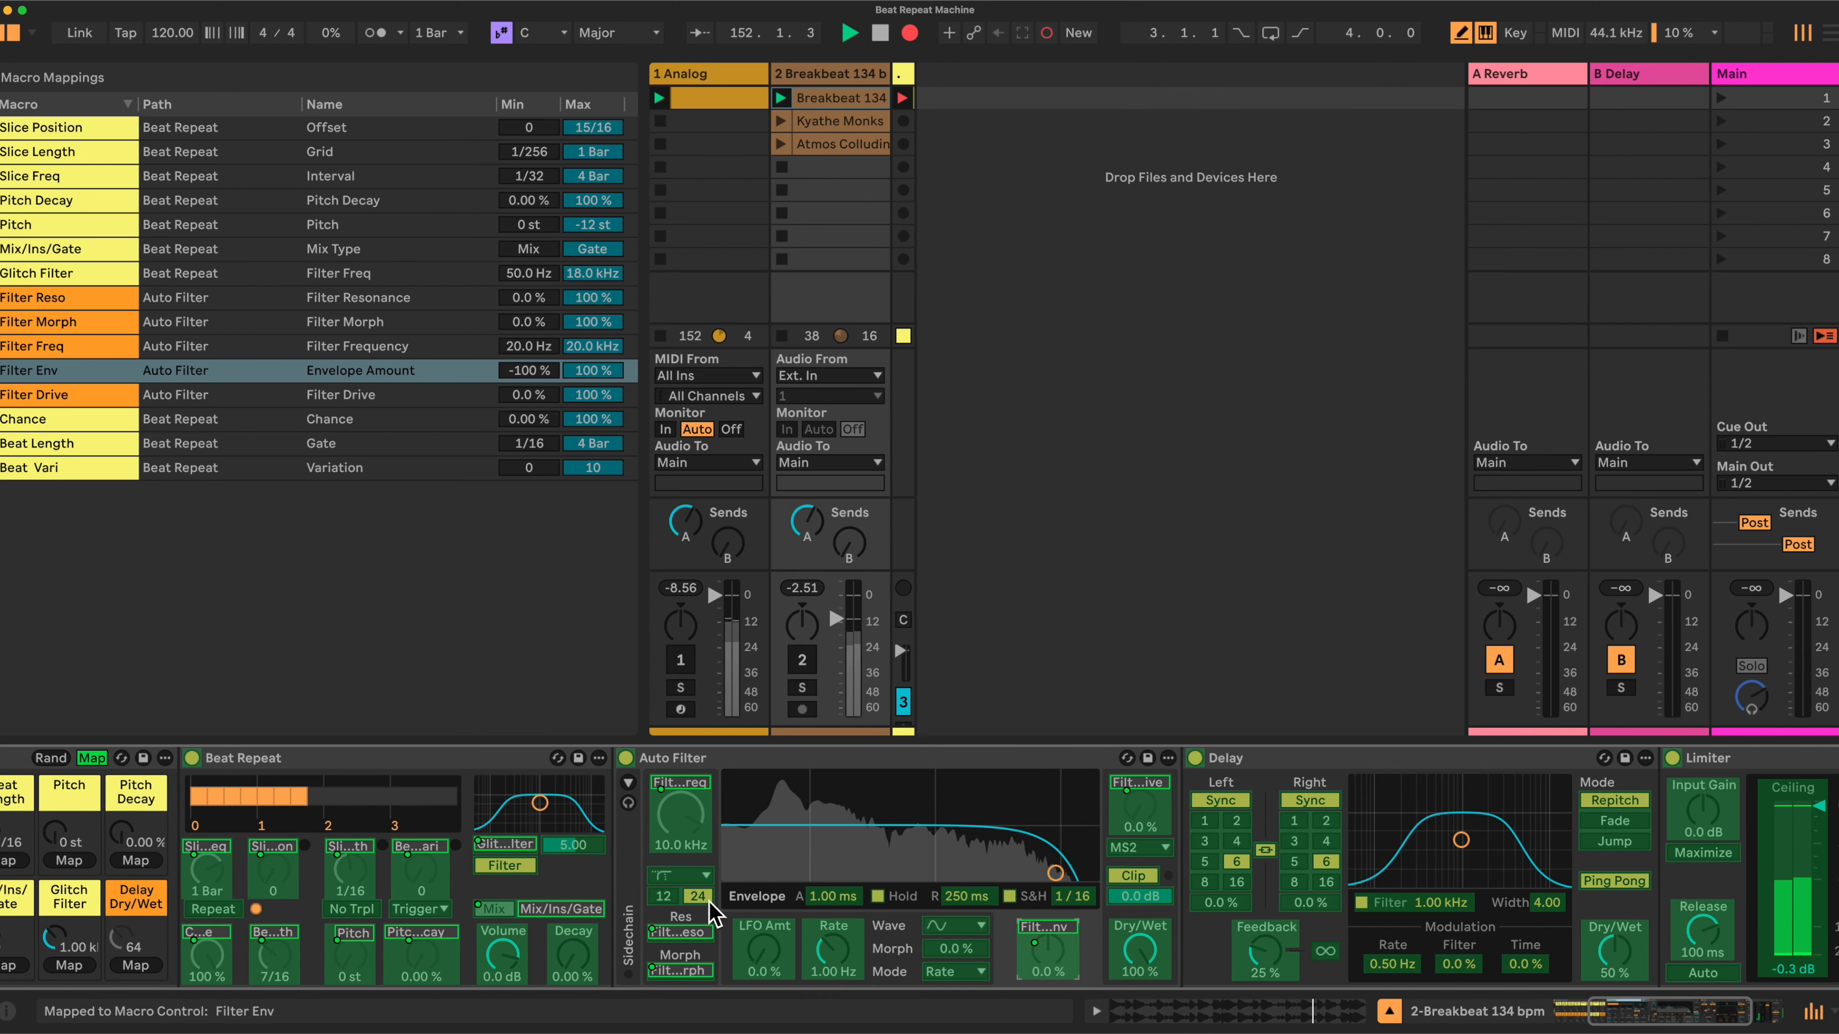
{"action": "scroll", "coordinate": [710, 904], "scroll_direction": "right", "scroll_amount": 1}
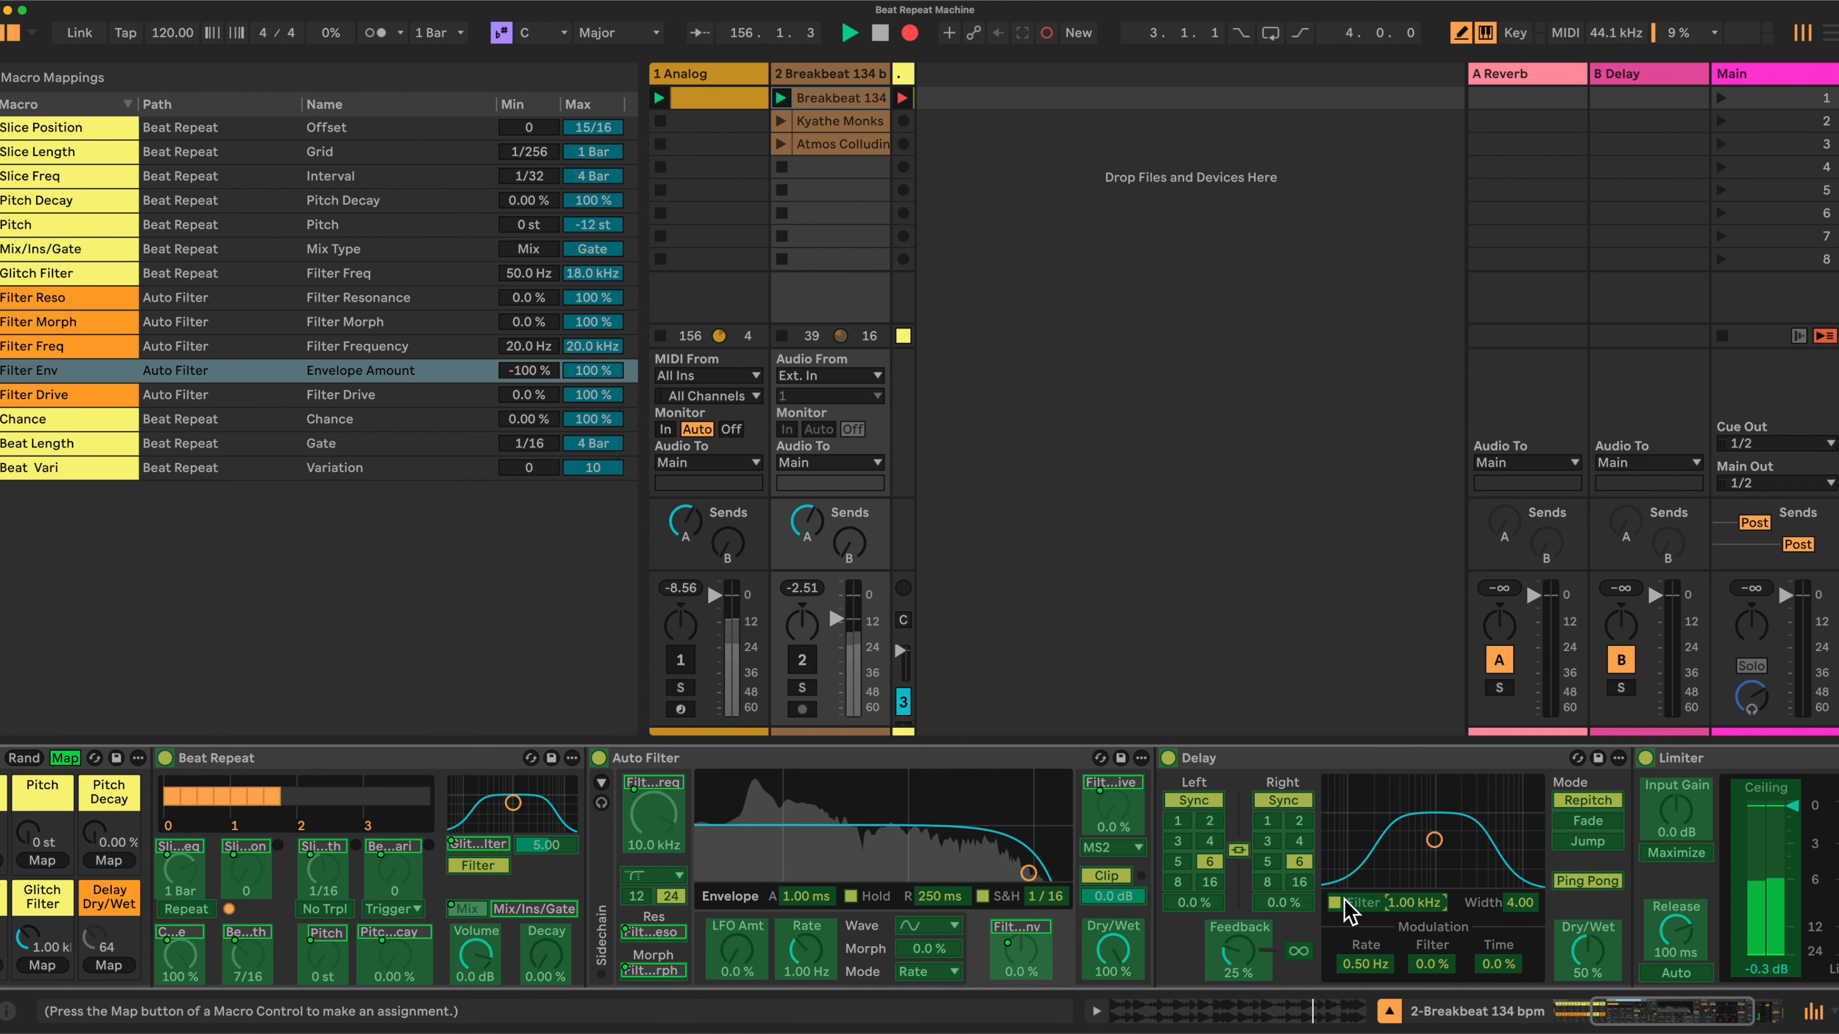
{"action": "scroll", "coordinate": [1344, 906], "scroll_direction": "left", "scroll_amount": 10}
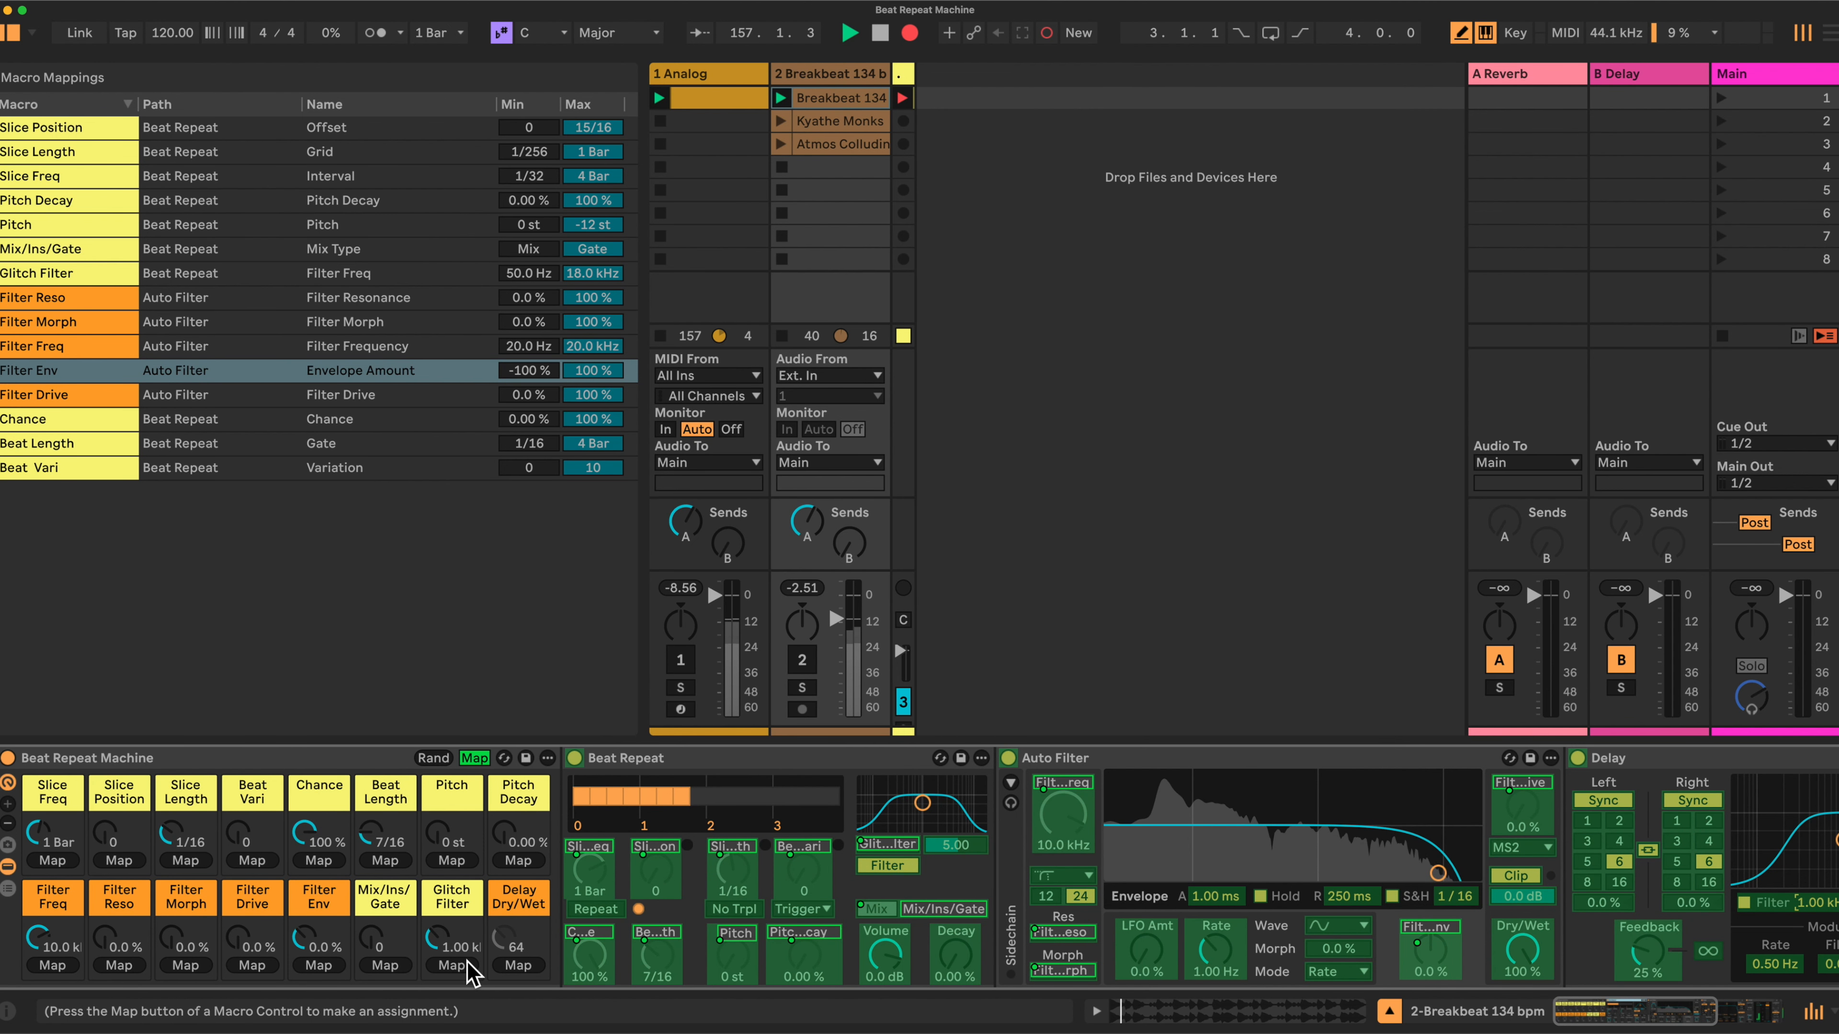
{"action": "left_click", "coordinate": [463, 965]}
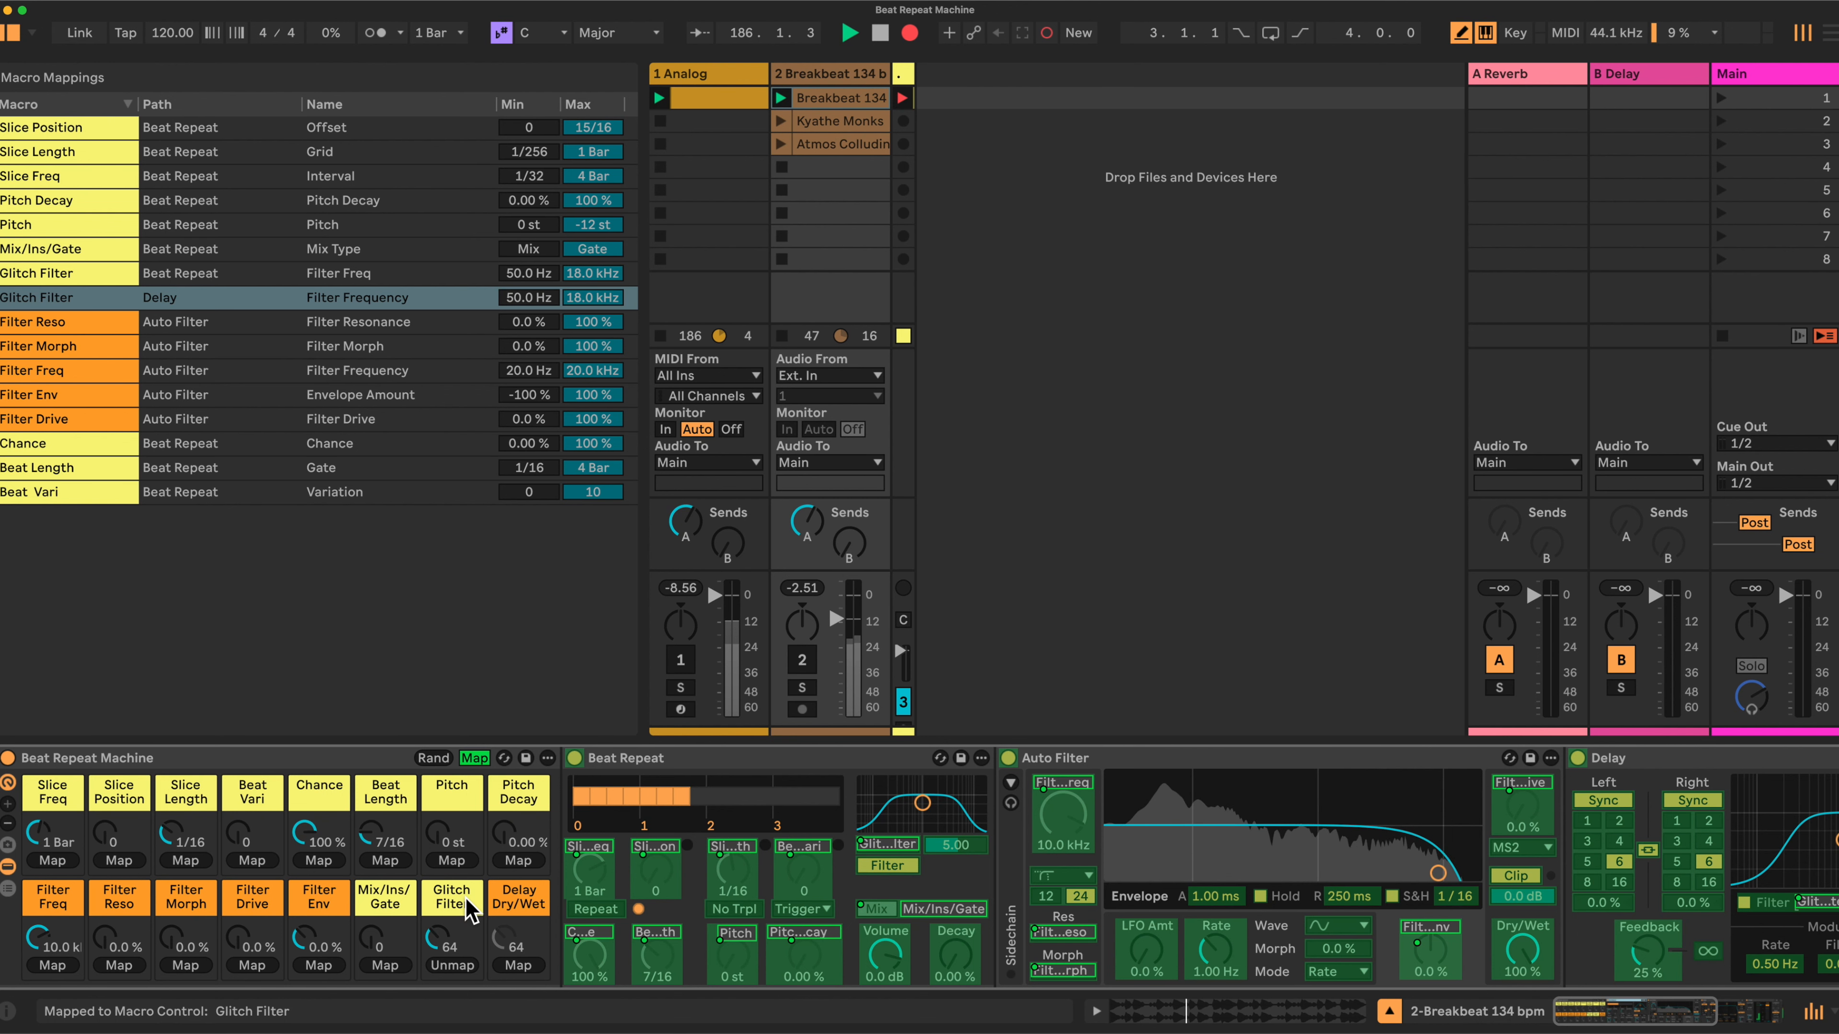
- Map the Limiter's Input Gain to the Filter Drive macro
{"action": "scroll", "coordinate": [212, 920], "scroll_direction": "right", "scroll_amount": 5}
{"action": "scroll", "coordinate": [953, 898], "scroll_direction": "right", "scroll_amount": 15}
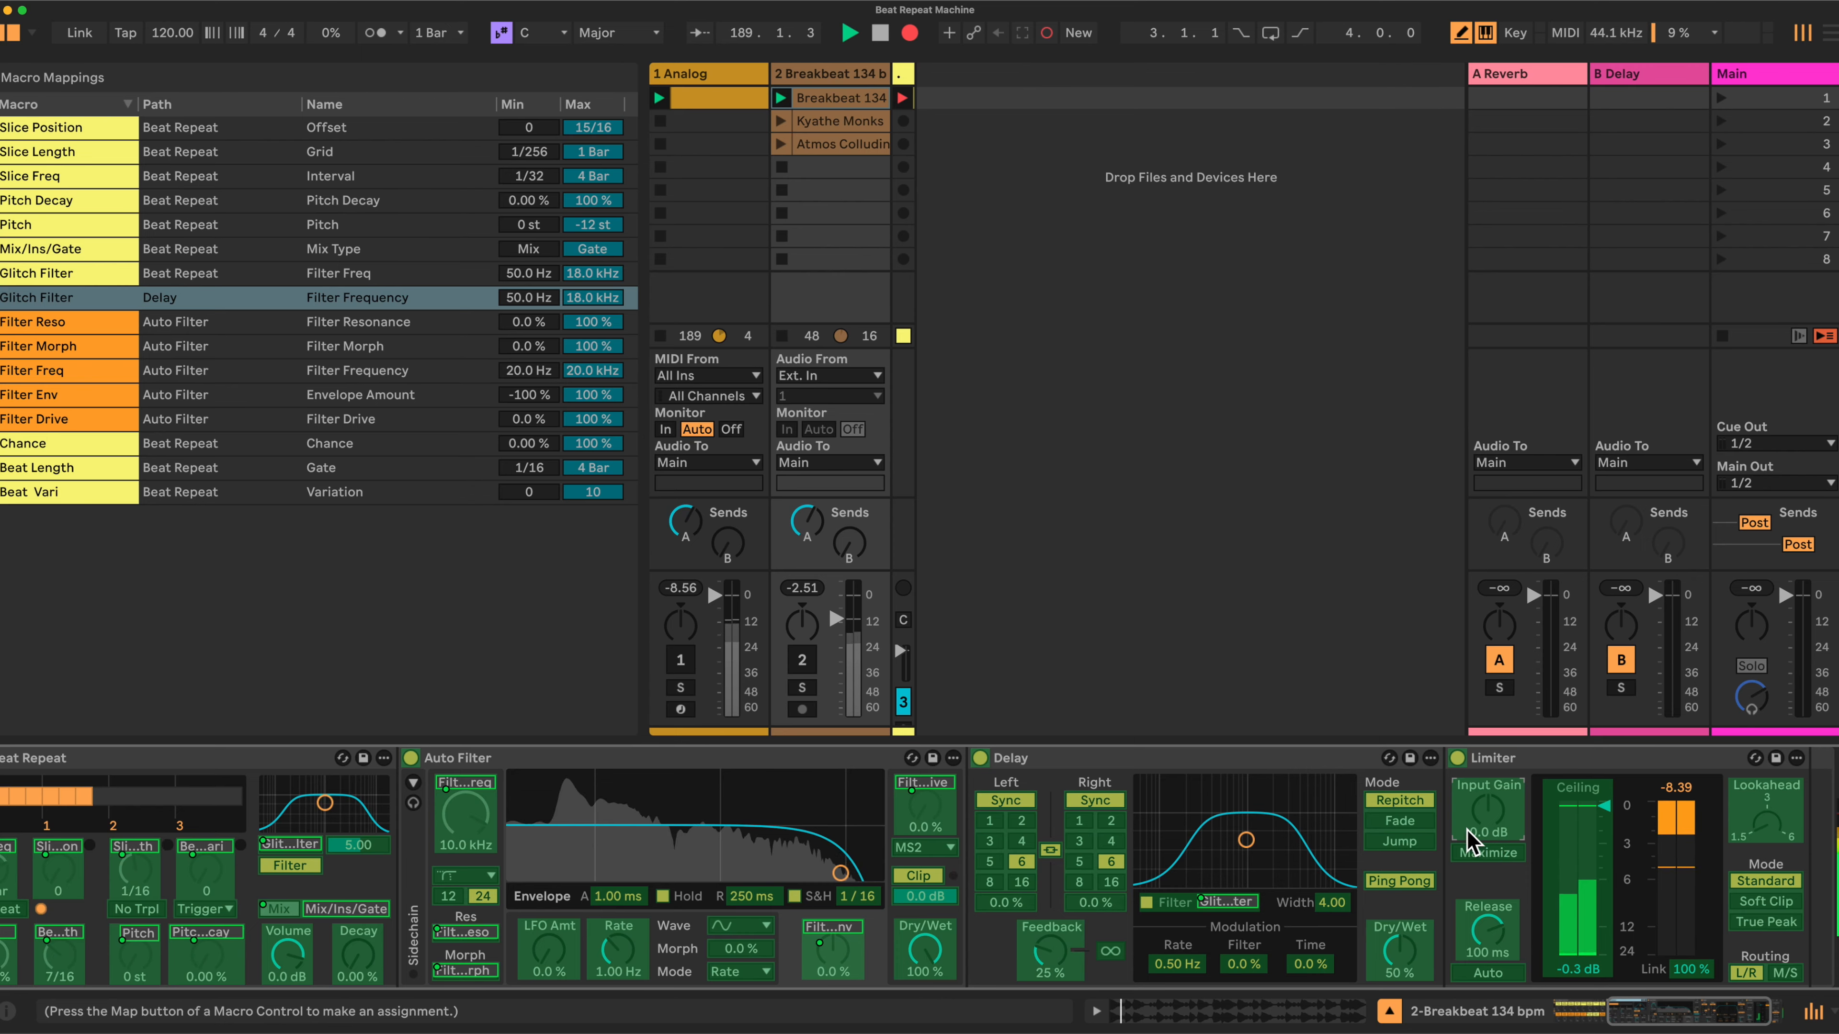
{"action": "scroll", "coordinate": [1448, 818], "scroll_direction": "left", "scroll_amount": 14}
{"action": "scroll", "coordinate": [1444, 822], "scroll_direction": "left", "scroll_amount": 5}
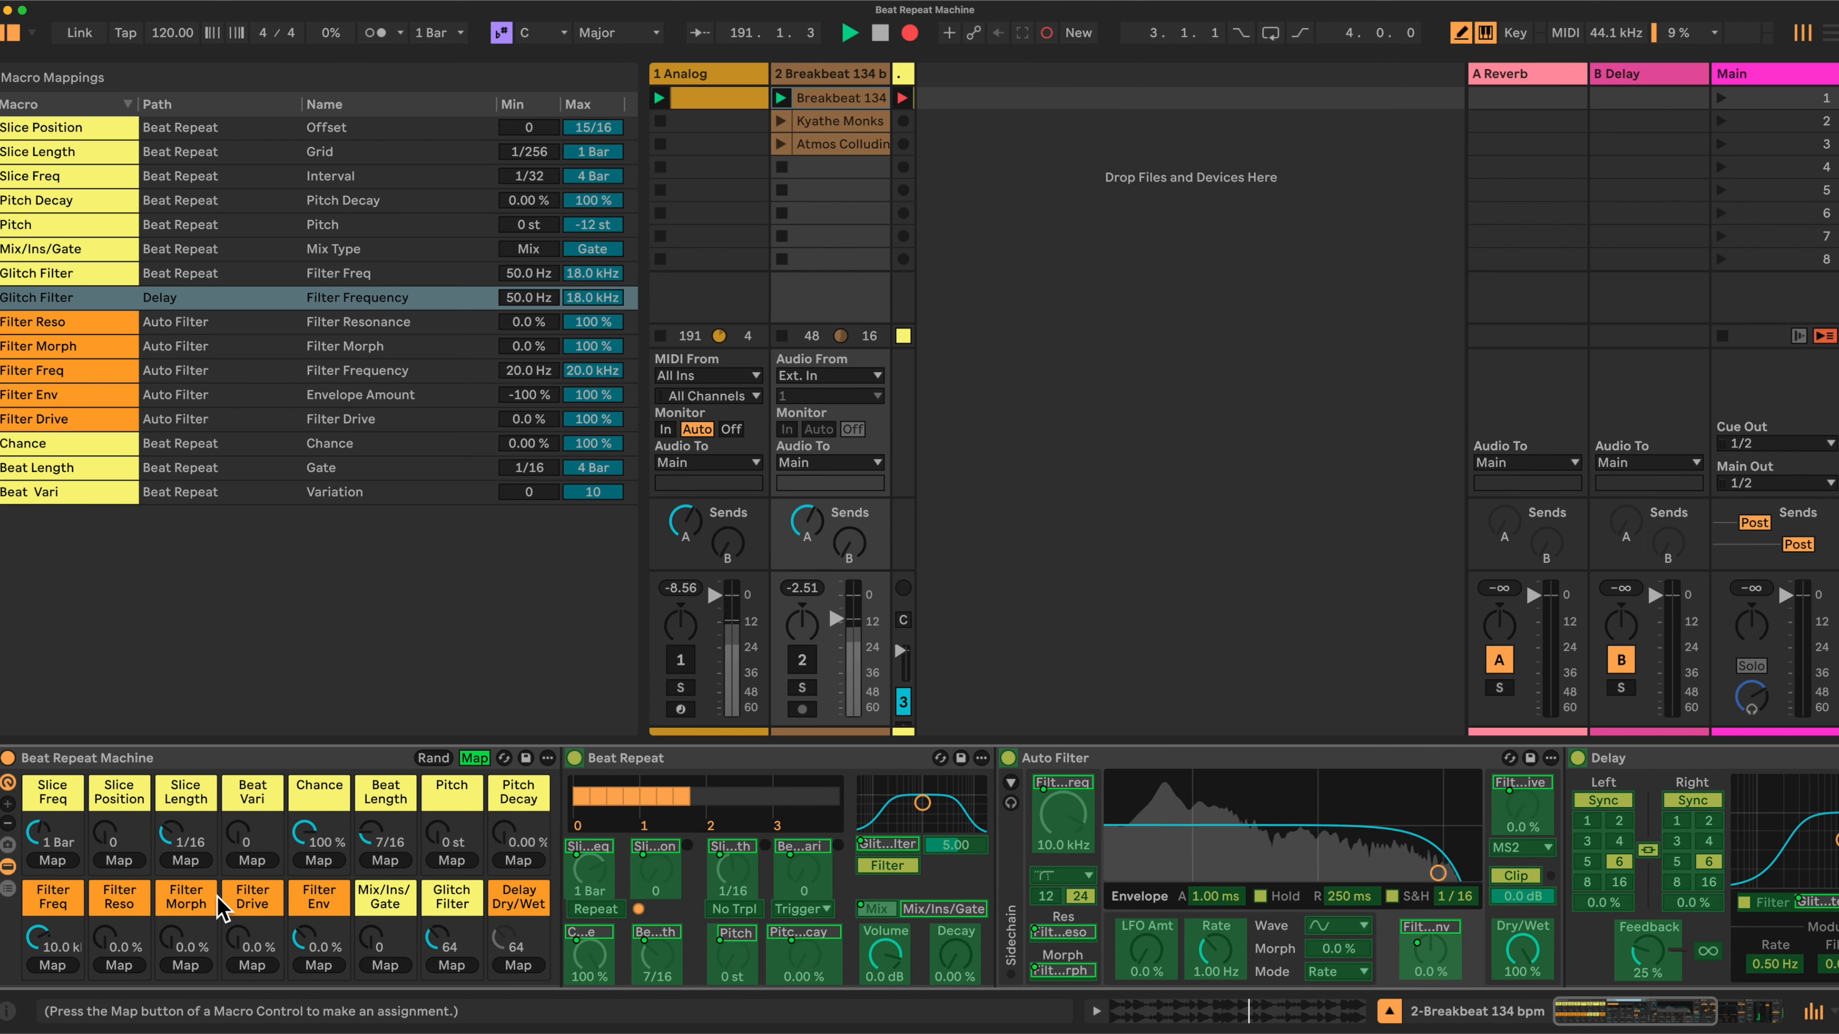
{"action": "left_click", "coordinate": [253, 966]}
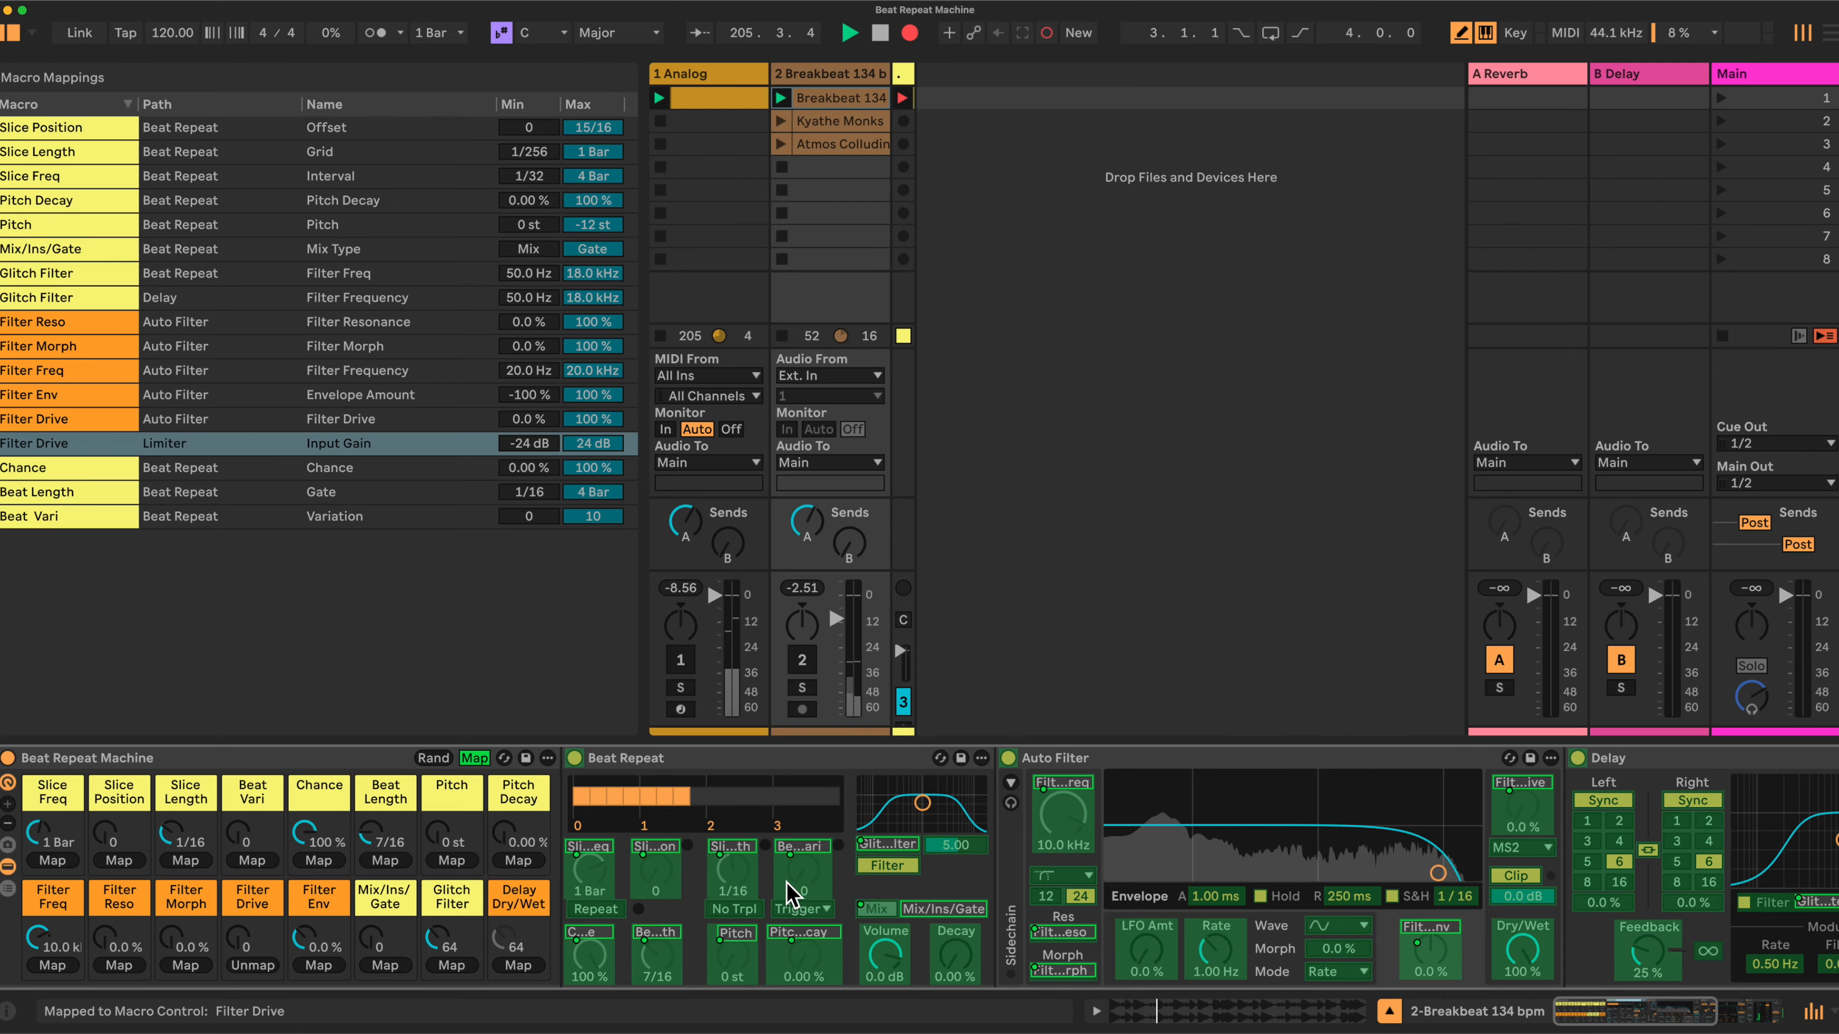
- Map the Delay's Dry/Wet to the Delay Dry/Wet macro and exit macro mapping
{"action": "scroll", "coordinate": [1158, 854], "scroll_direction": "right", "scroll_amount": 10}
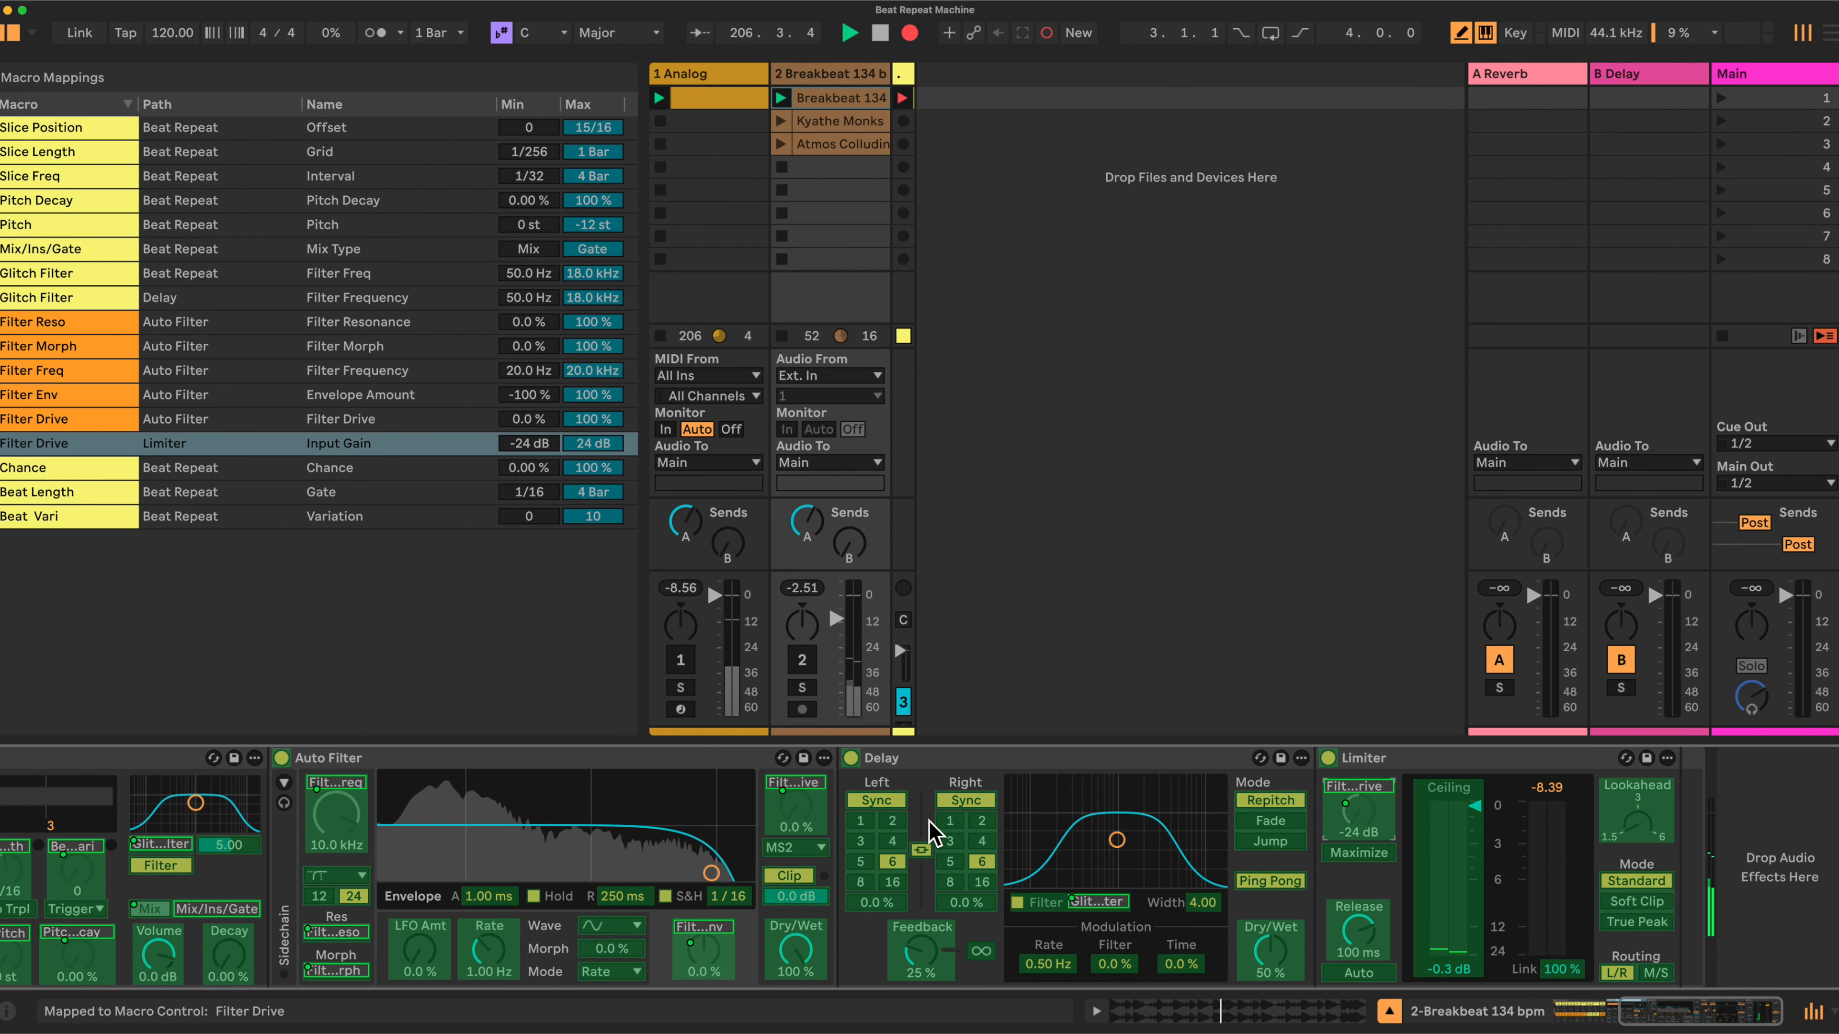
{"action": "scroll", "coordinate": [928, 826], "scroll_direction": "left", "scroll_amount": 4}
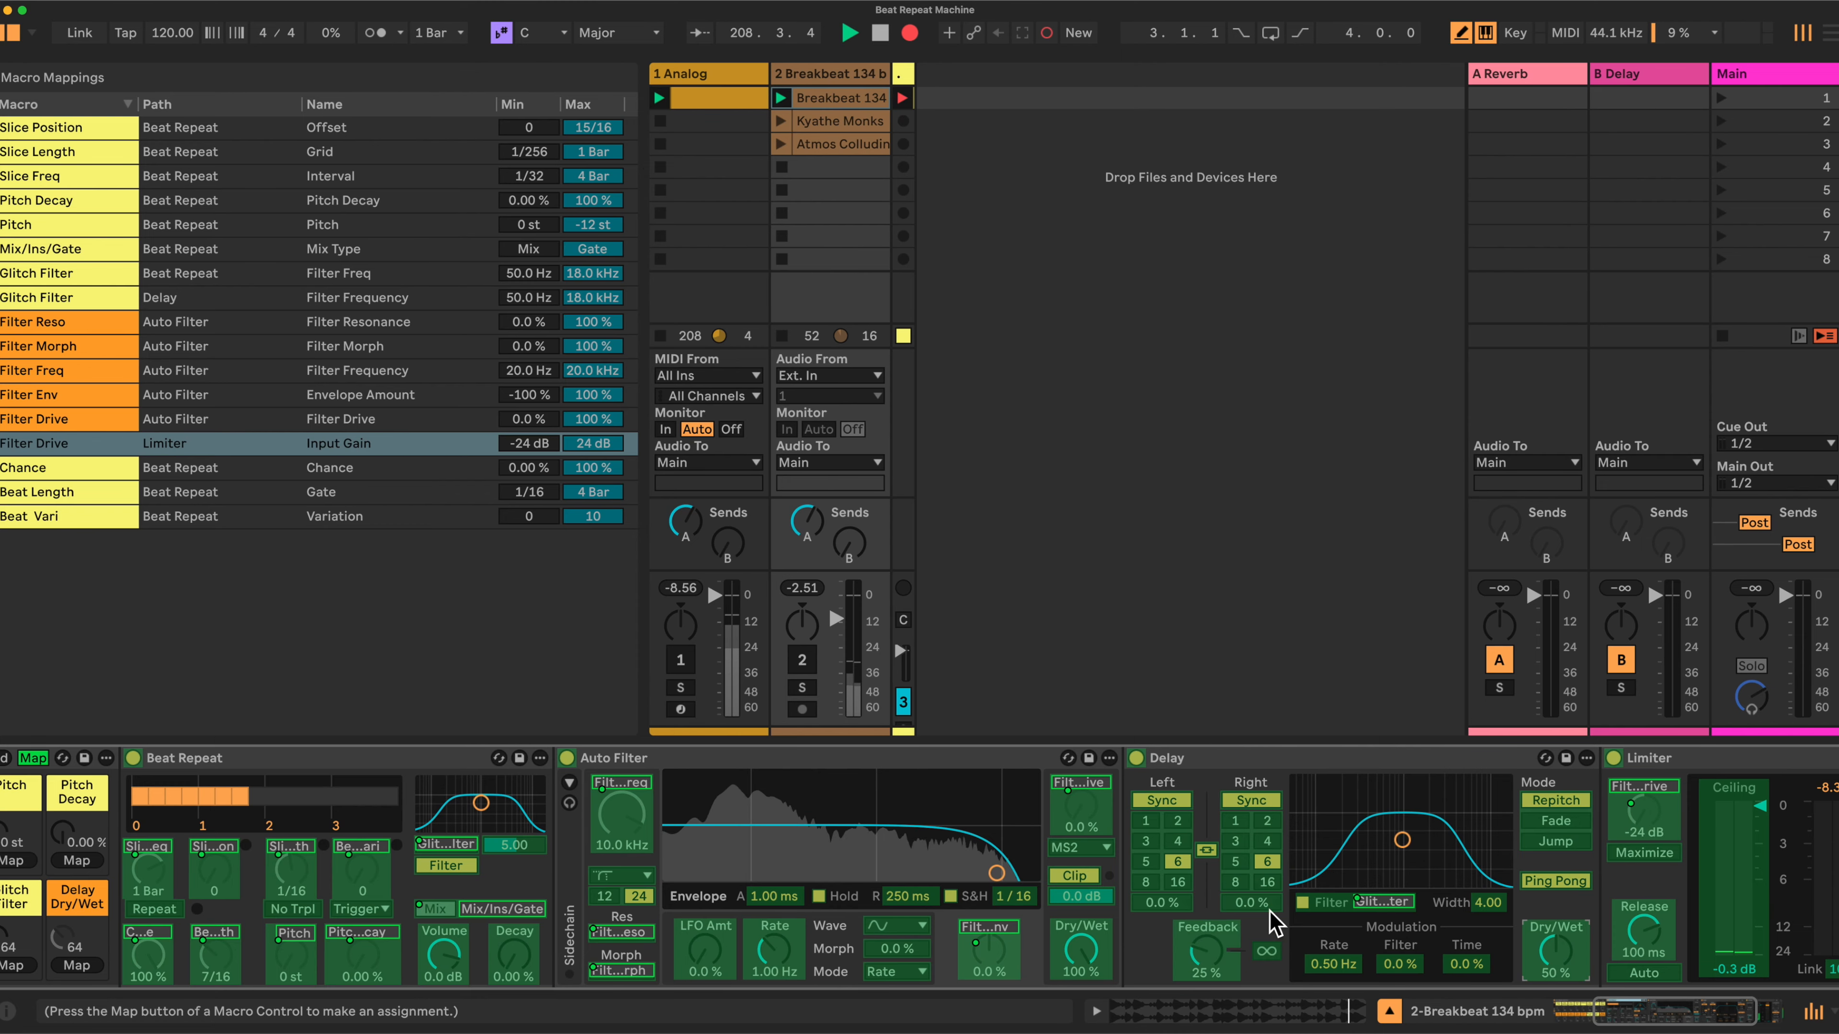
{"action": "scroll", "coordinate": [1252, 923], "scroll_direction": "left", "scroll_amount": 6}
{"action": "left_click", "coordinate": [518, 965]}
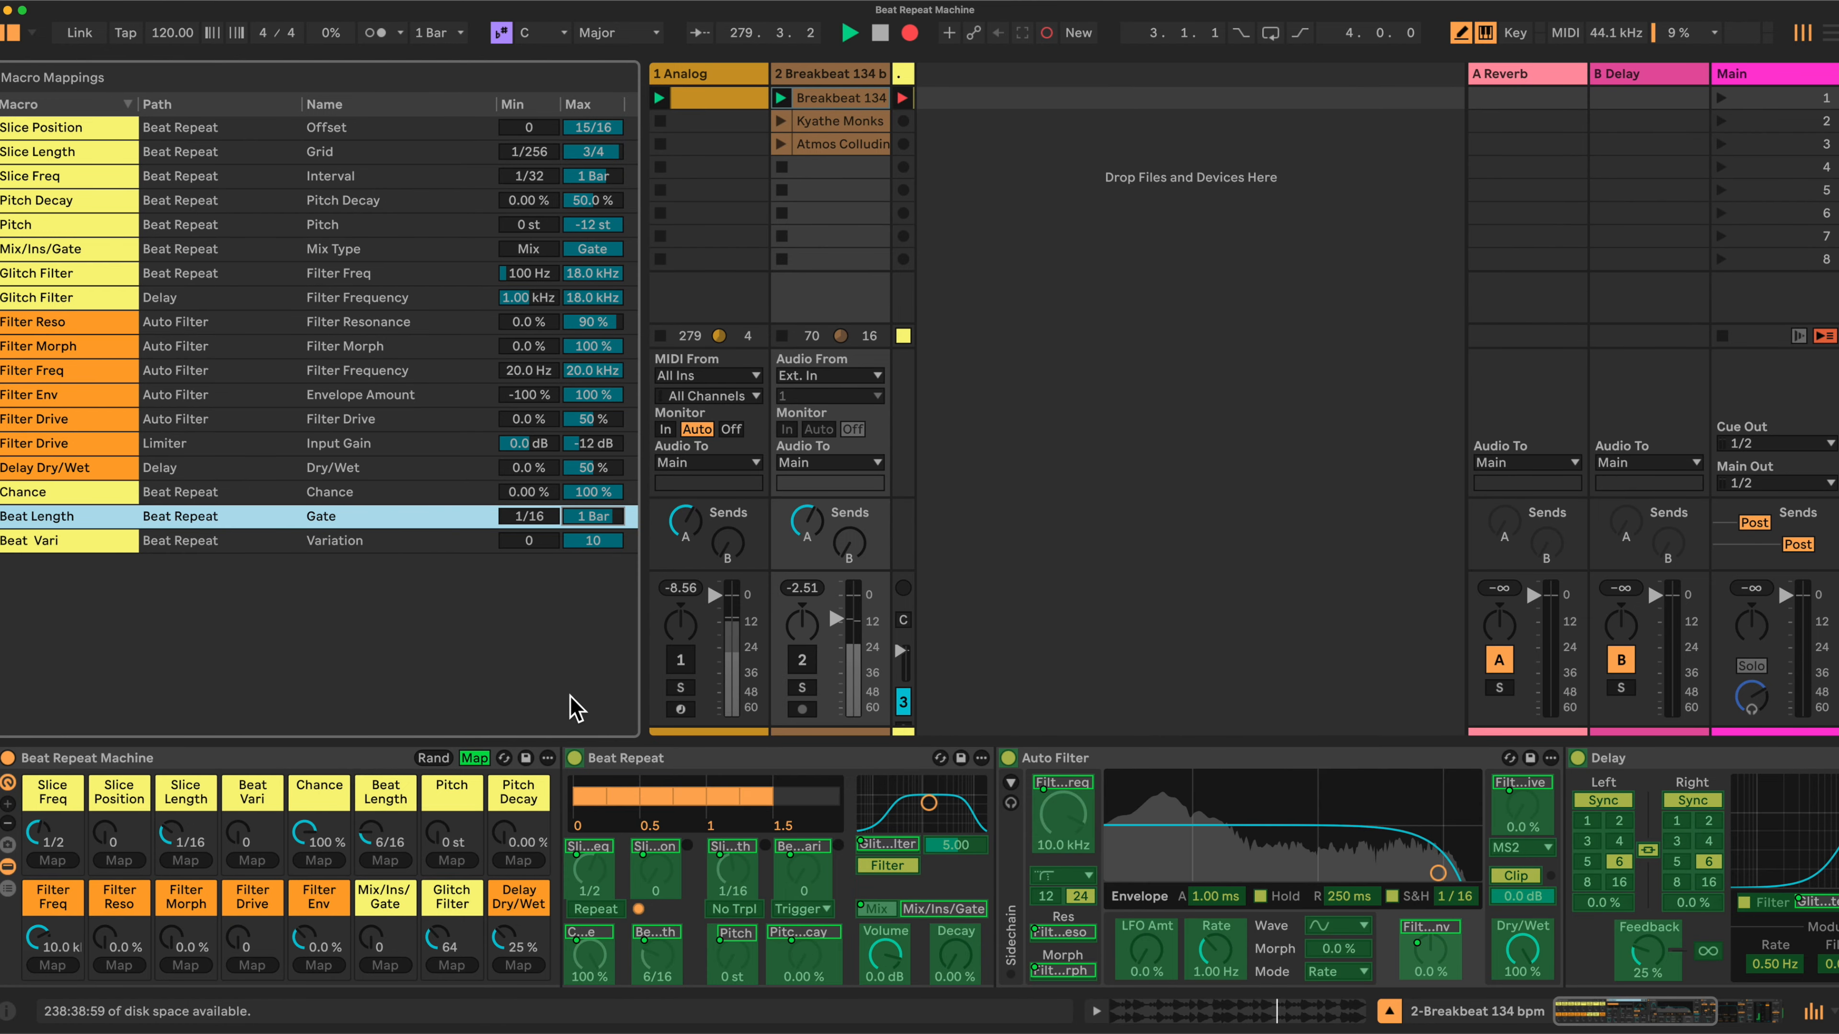
{"action": "left_click", "coordinate": [475, 759]}
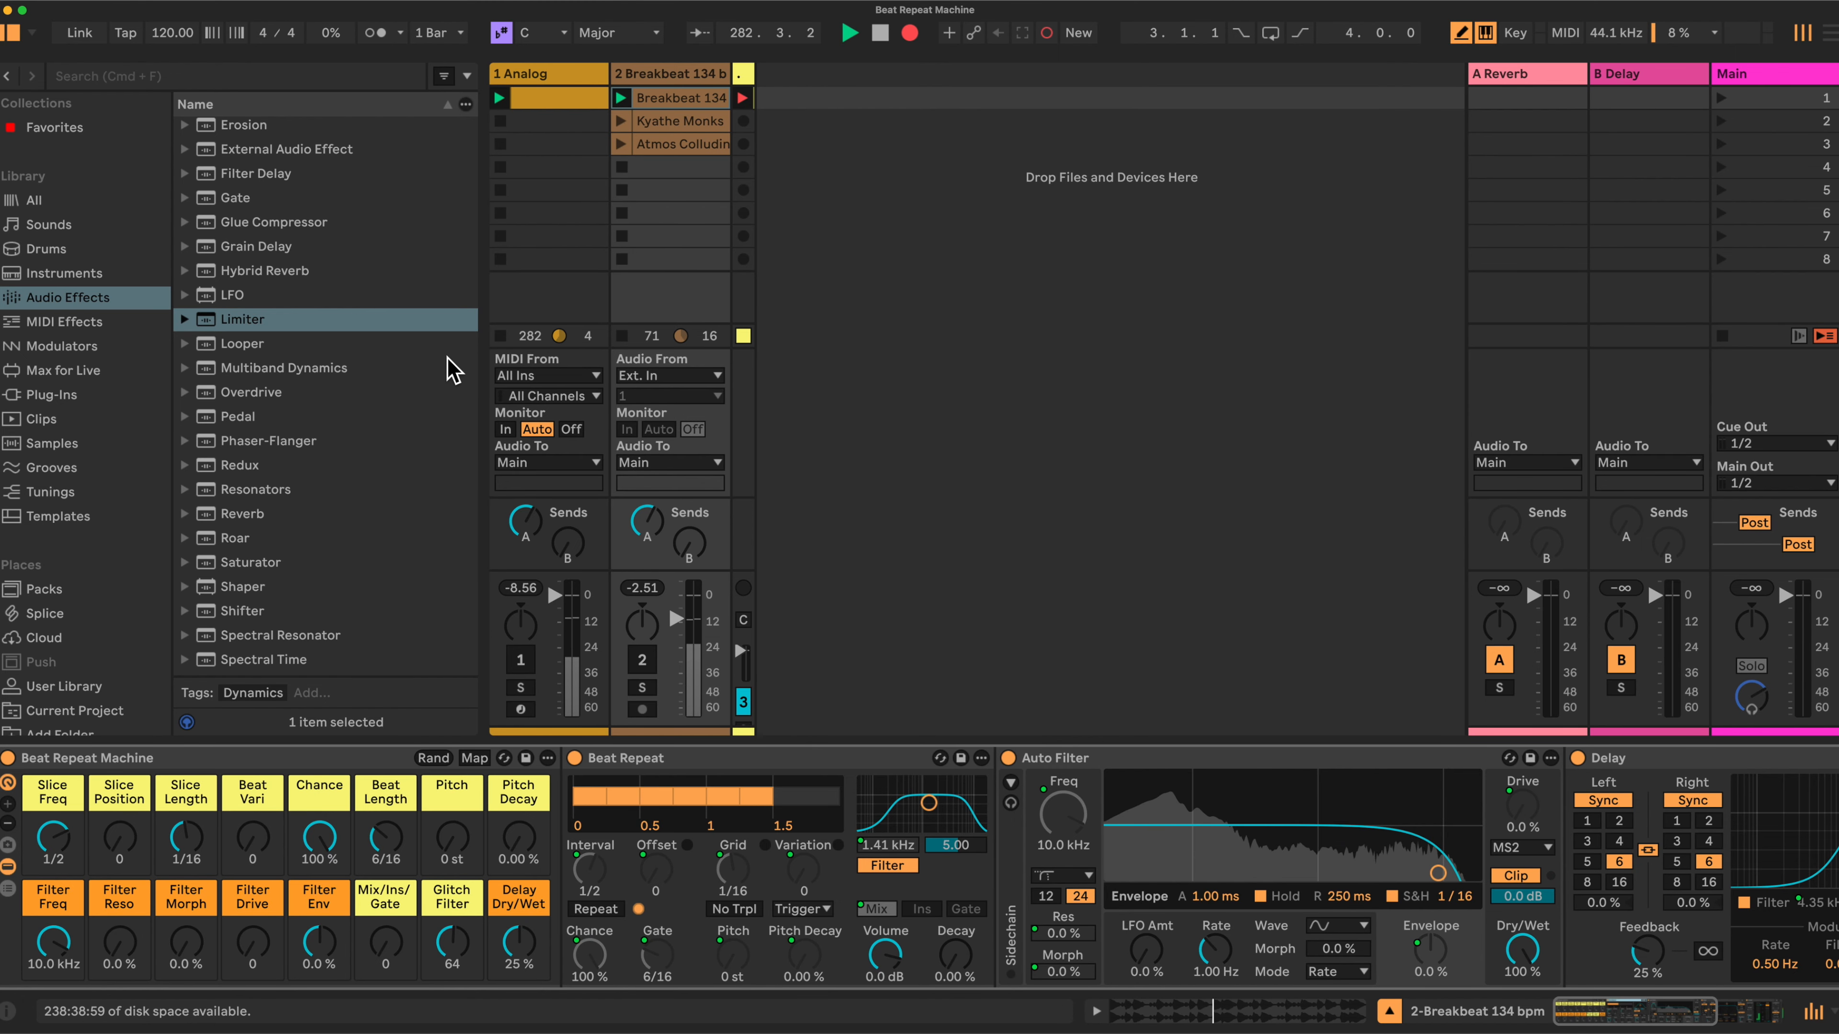
- Show the rack's macro variations and look up the Beat Repeat Machine preset in the User Library
{"action": "left_click", "coordinate": [9, 846]}
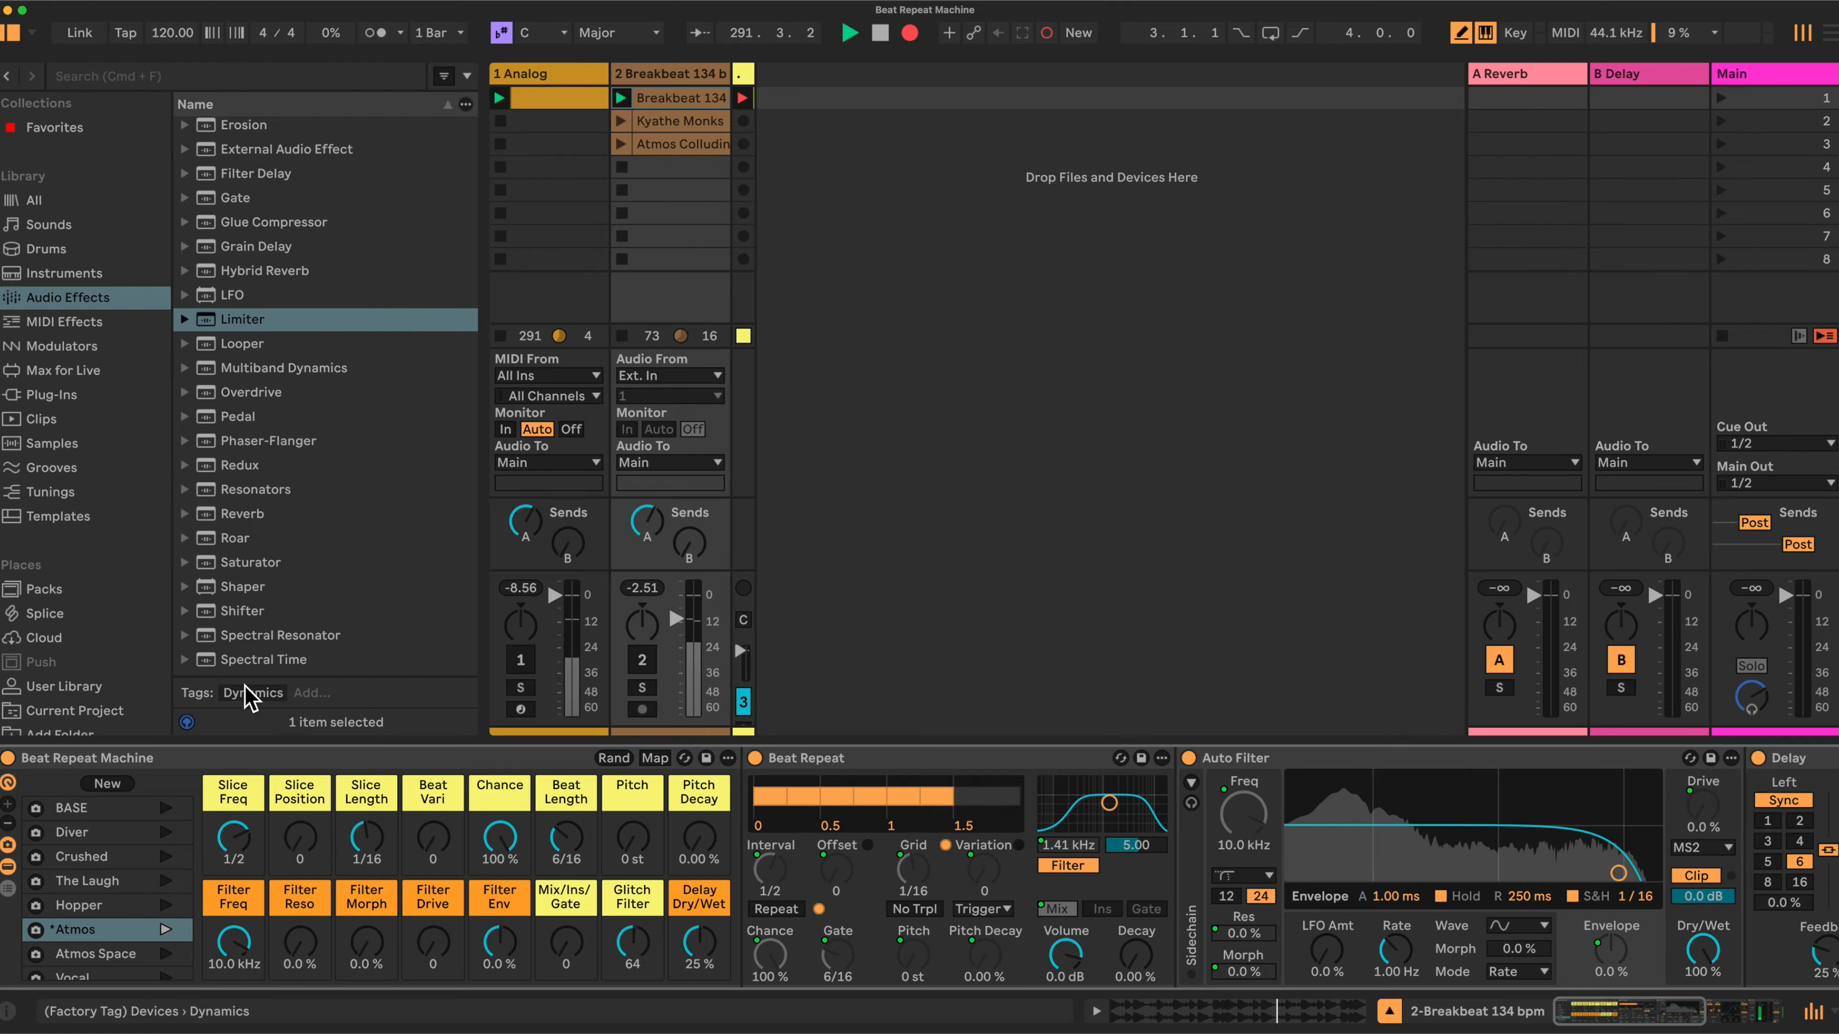
{"action": "left_click", "coordinate": [44, 685]}
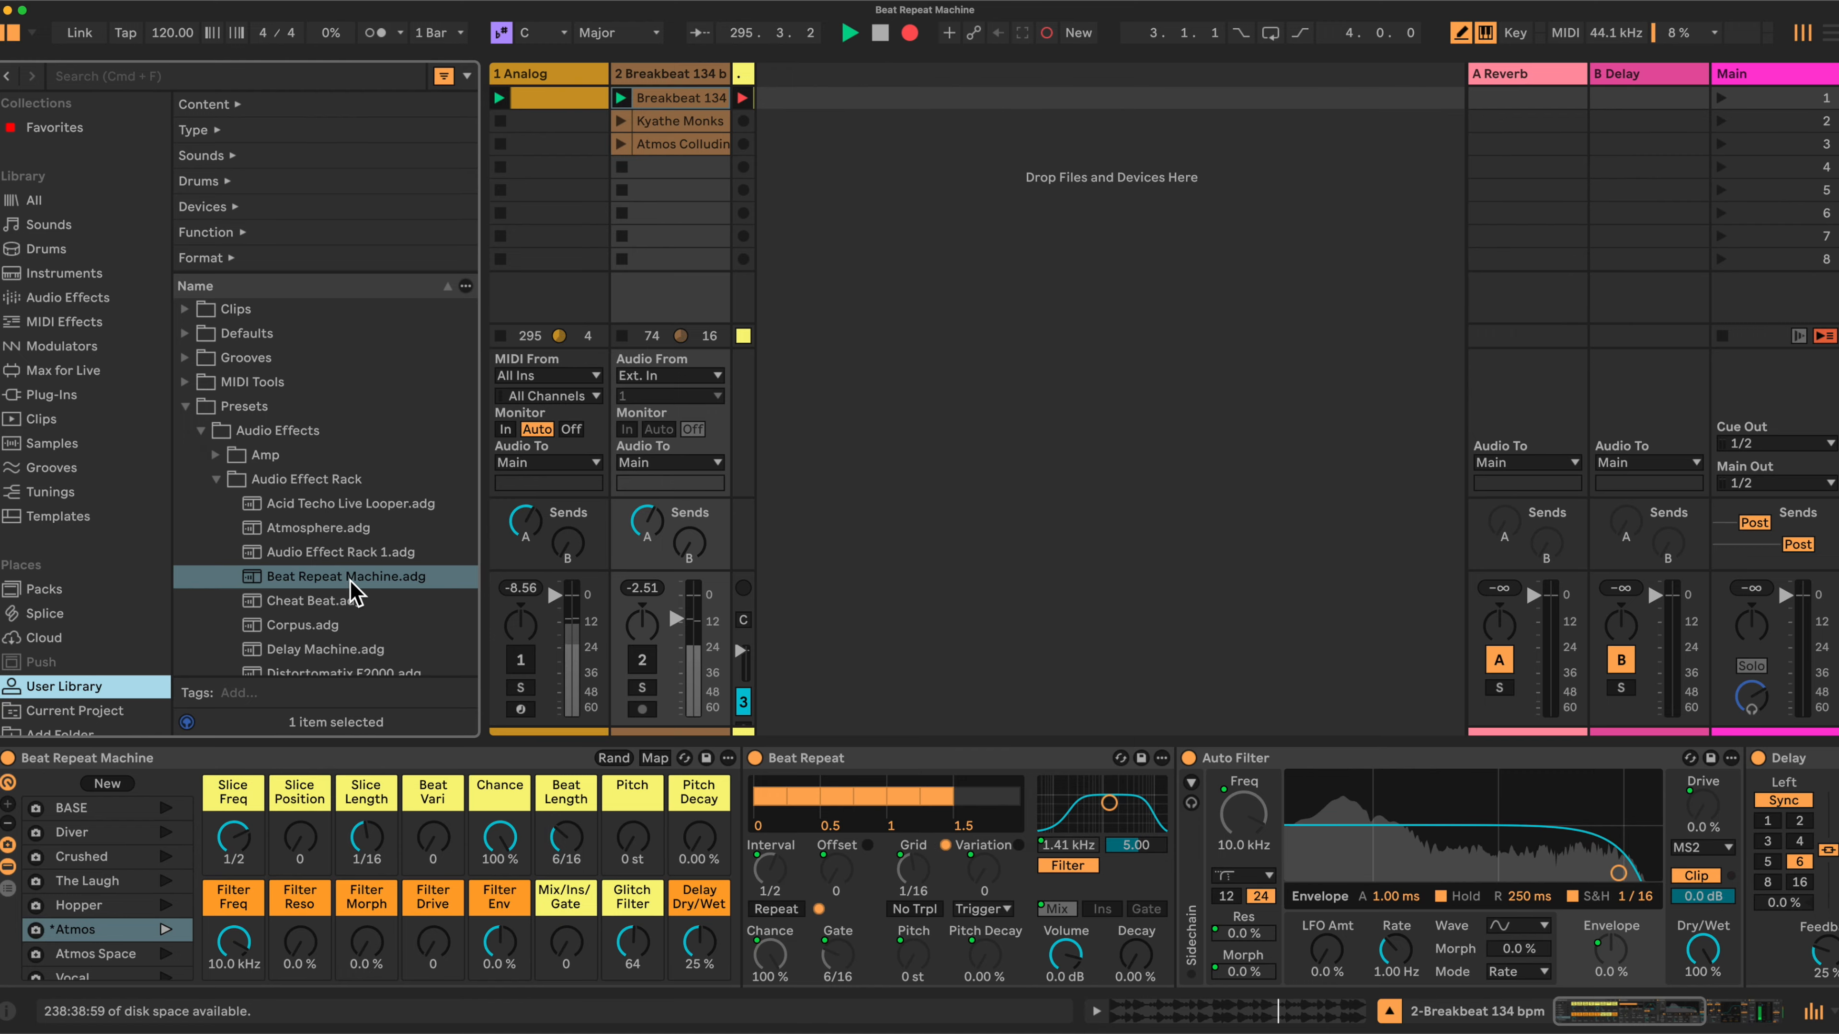
{"action": "left_click", "coordinate": [65, 297]}
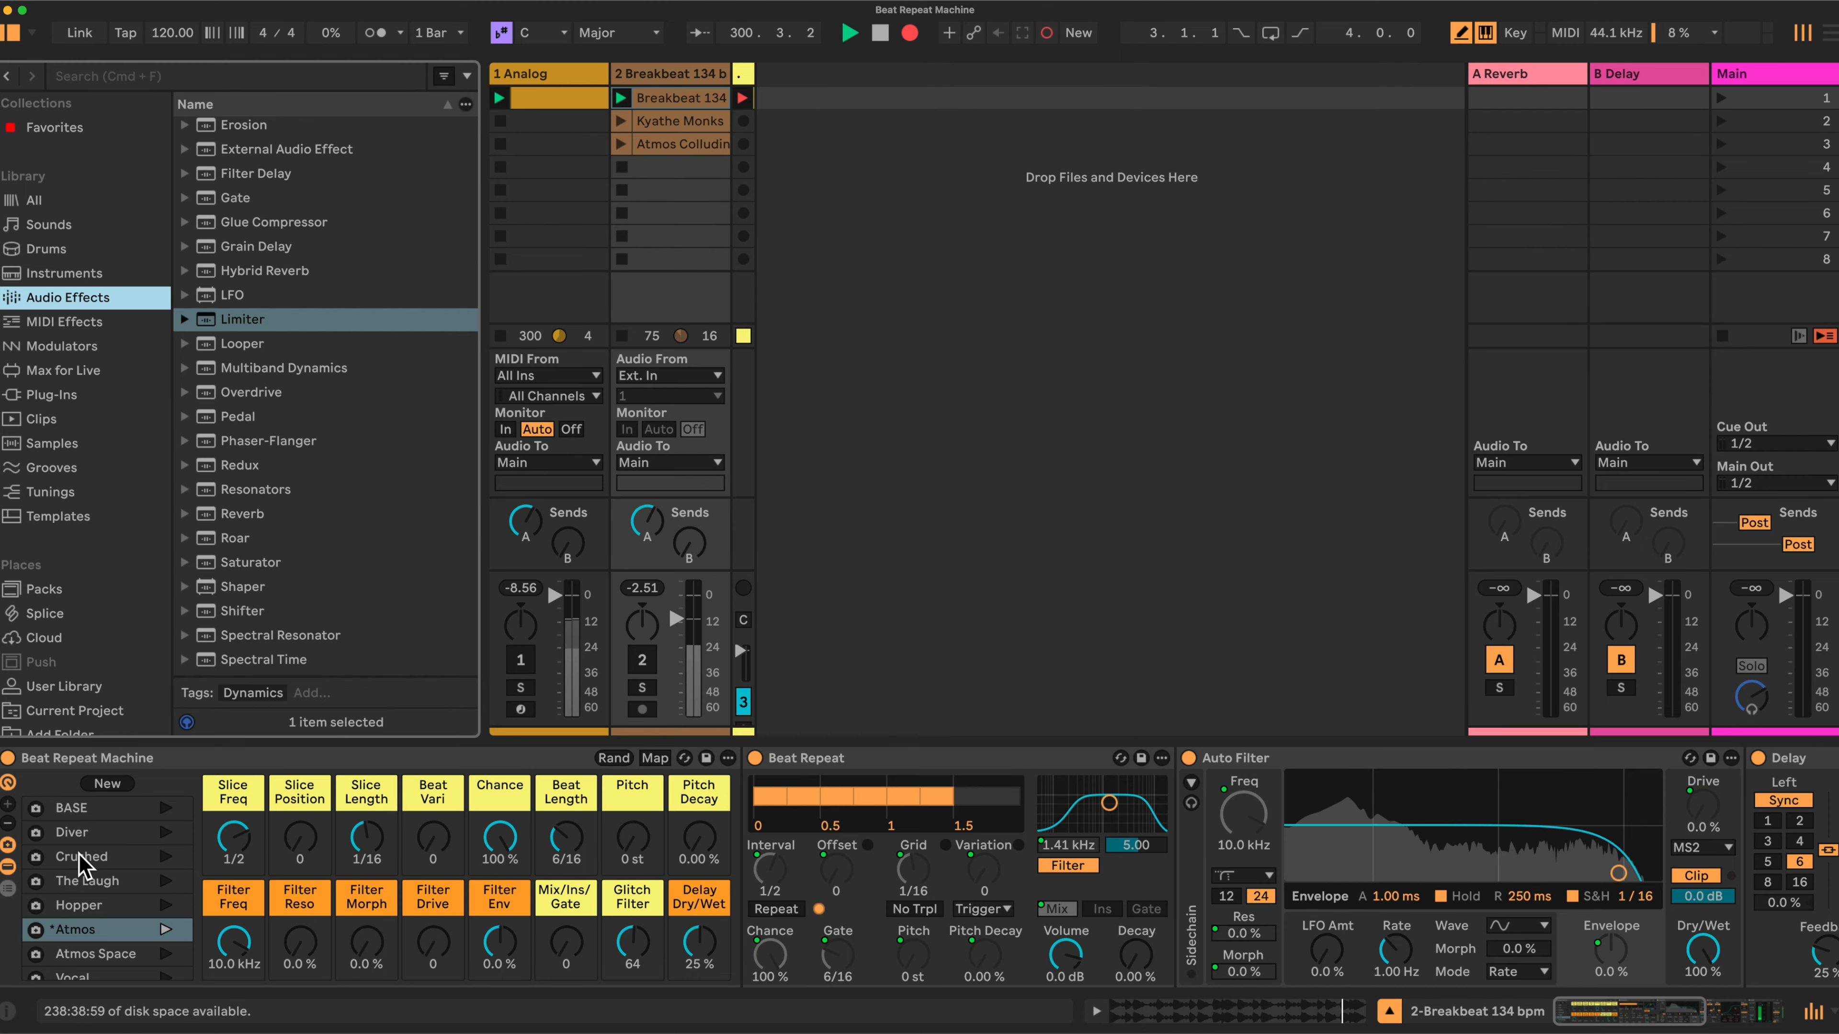
- Recall the BASE variation with the breakbeat track unmuted, and set Beat Length to 1 Bar
{"action": "left_click", "coordinate": [127, 811]}
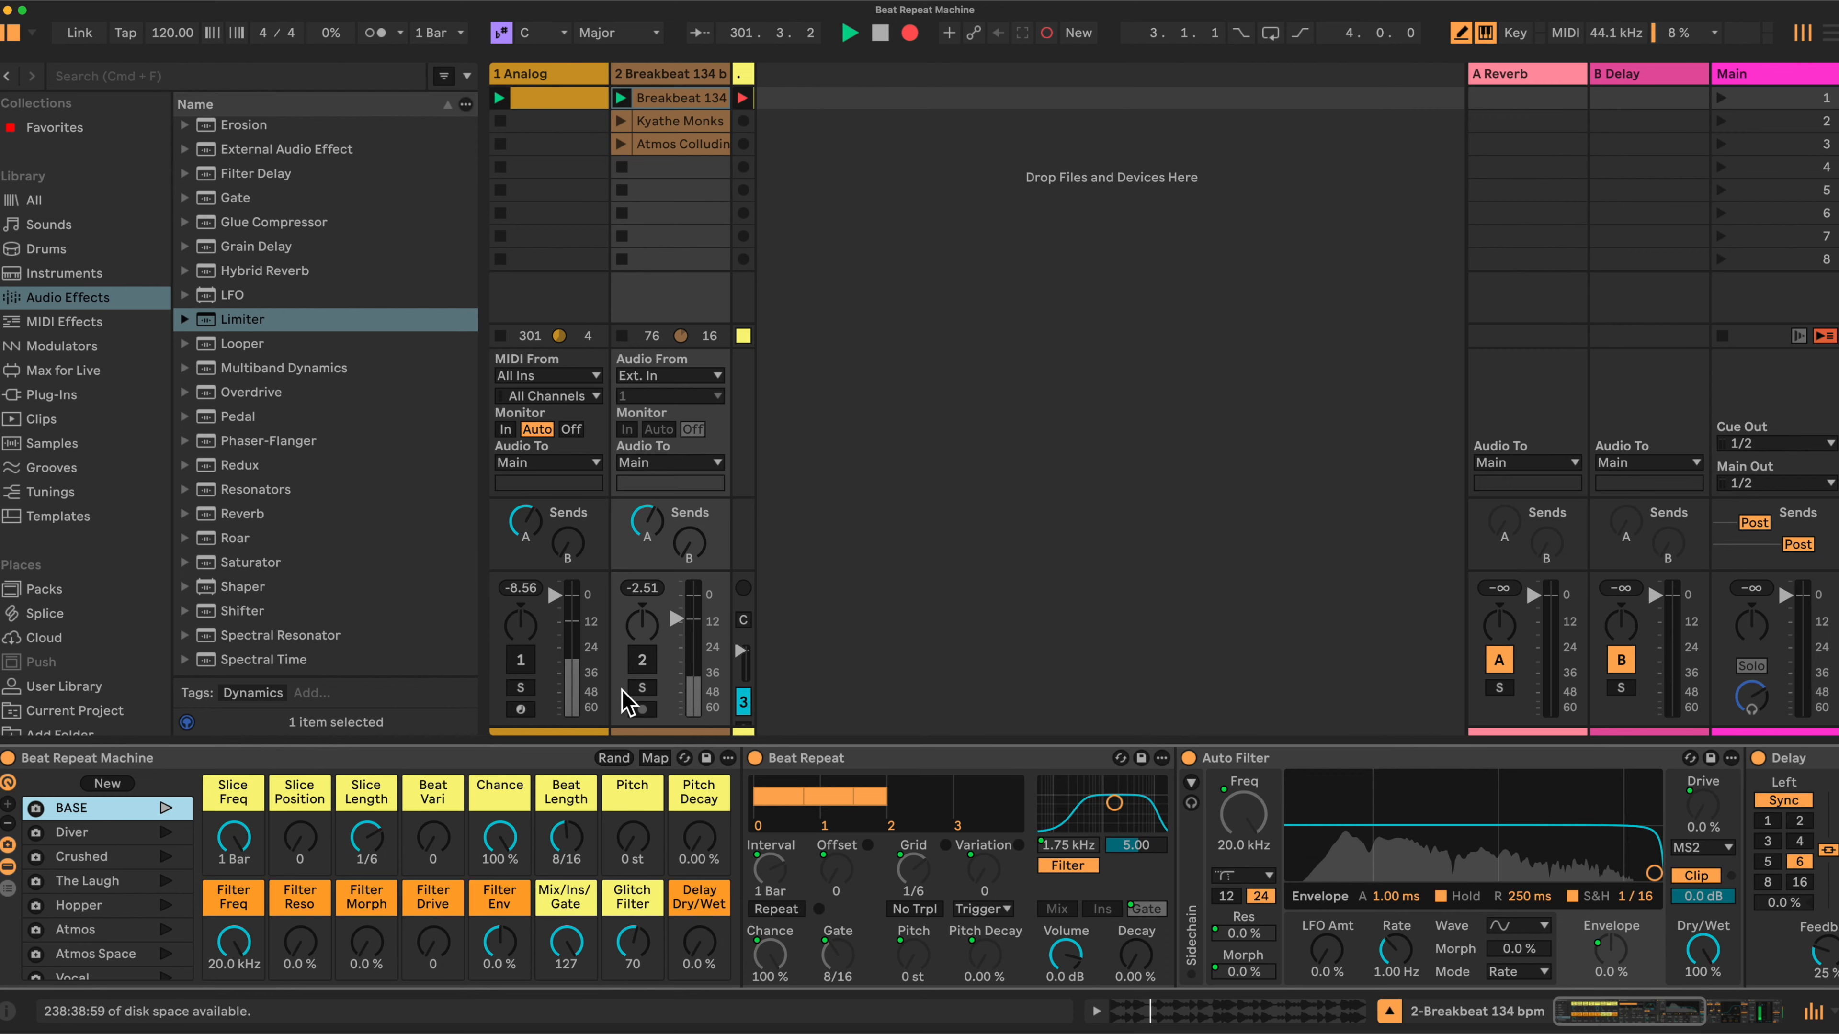
{"action": "left_click", "coordinate": [642, 659]}
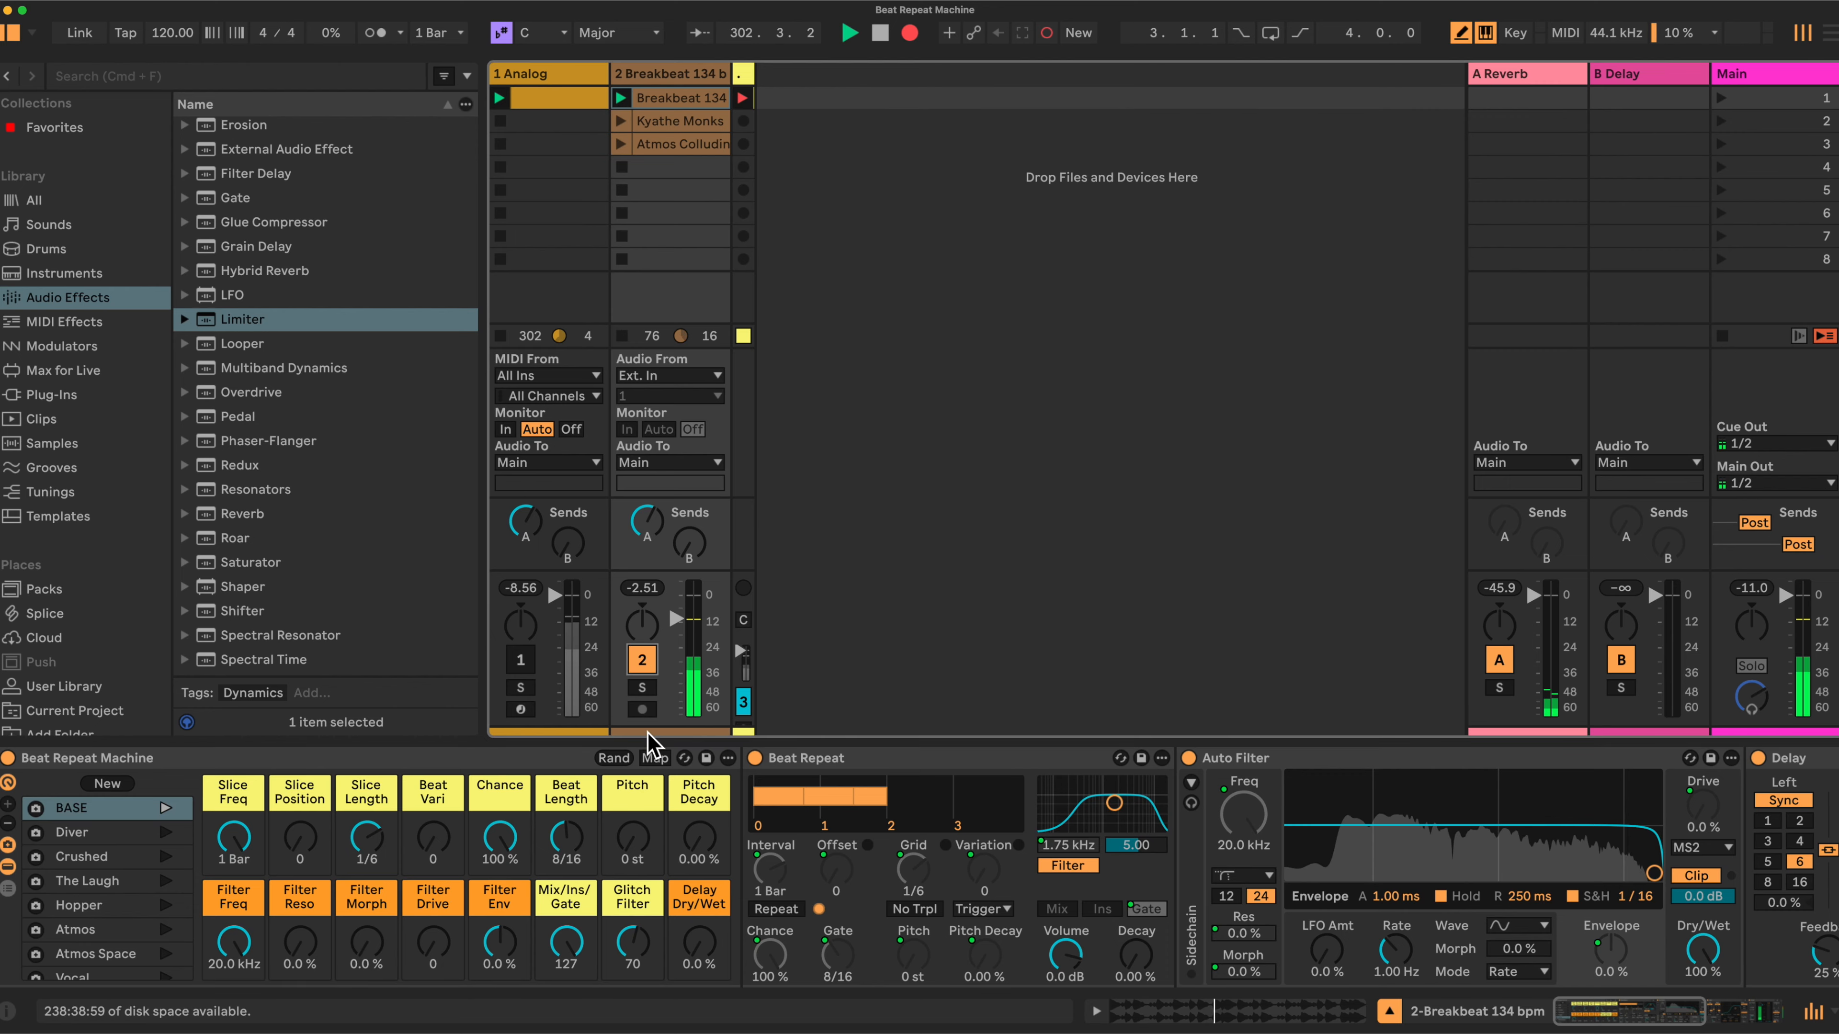
{"action": "mouse_move", "coordinate": [558, 834]}
{"action": "left_mouse_down"}
{"action": "mouse_move", "coordinate": [557, 804]}
{"action": "mouse_move", "coordinate": [568, 846]}
{"action": "left_mouse_up"}
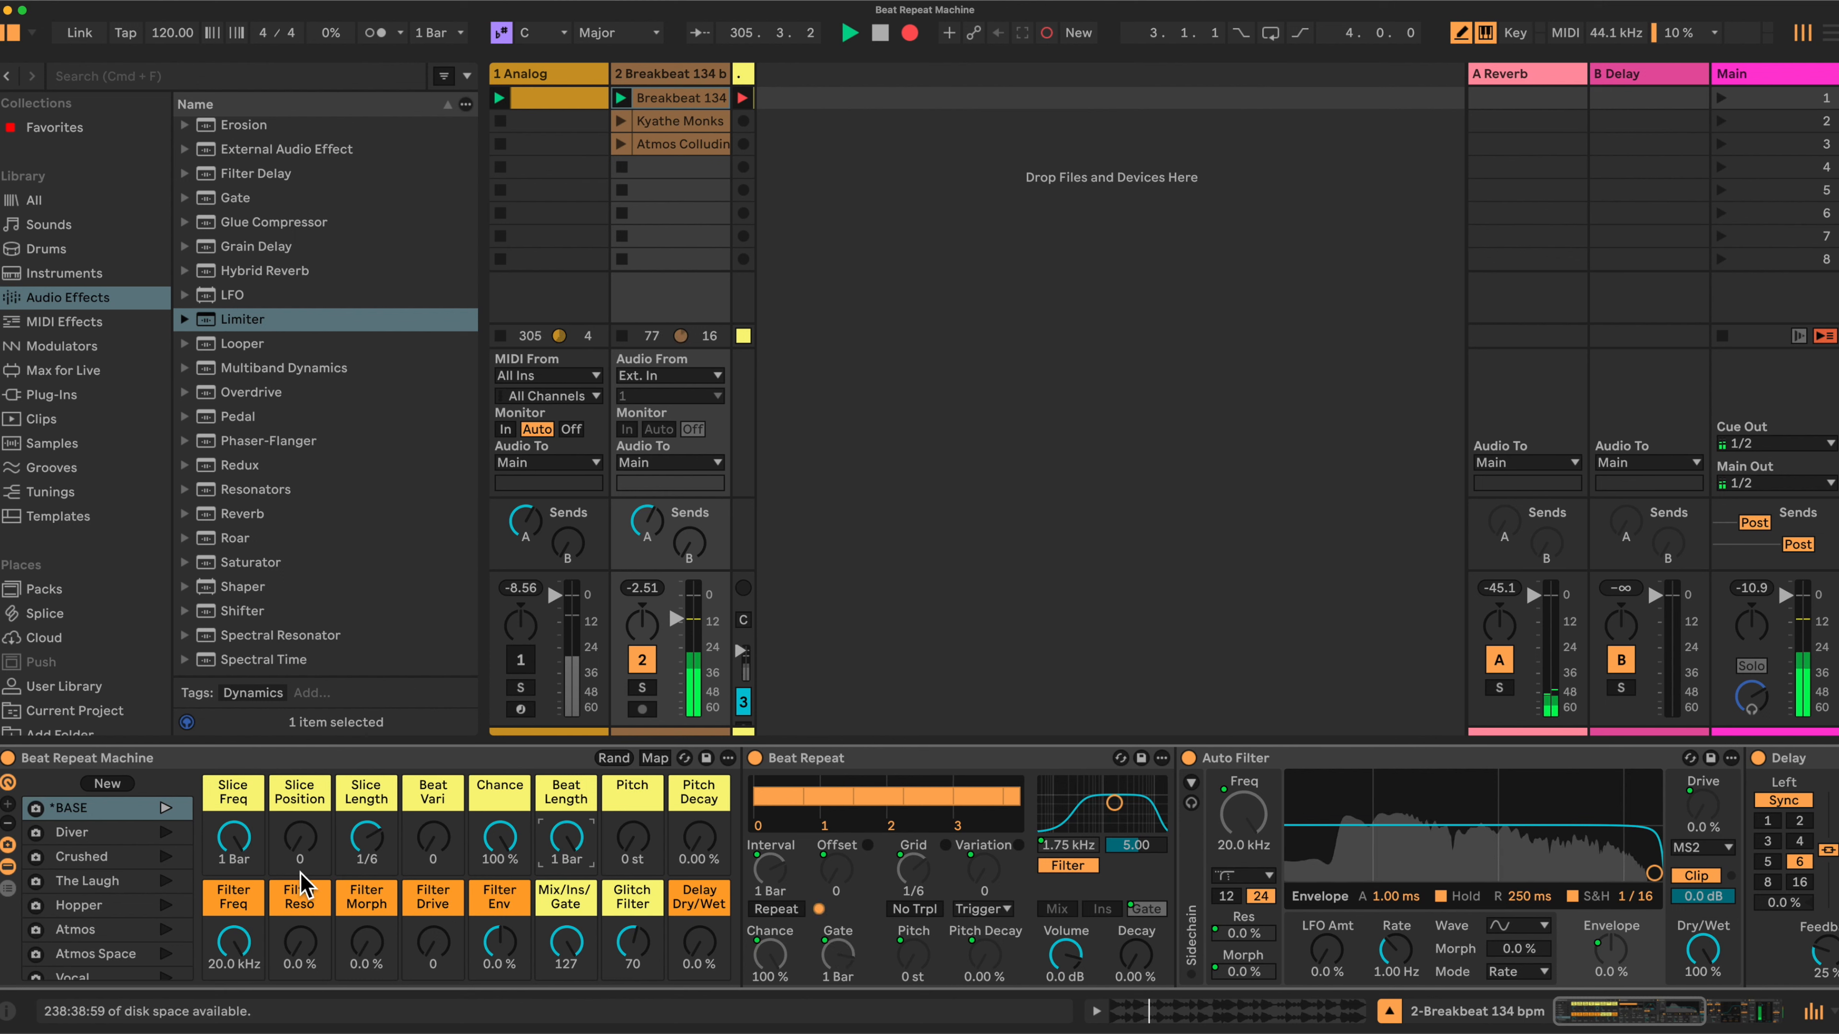
- Audition the Hopper variation with the breakbeat louder, setting Filter Freq to 1.55 kHz, Filter Reso to 51%, Slice Position to 2/16 and Slice Length to 1/48
{"action": "left_click", "coordinate": [102, 907]}
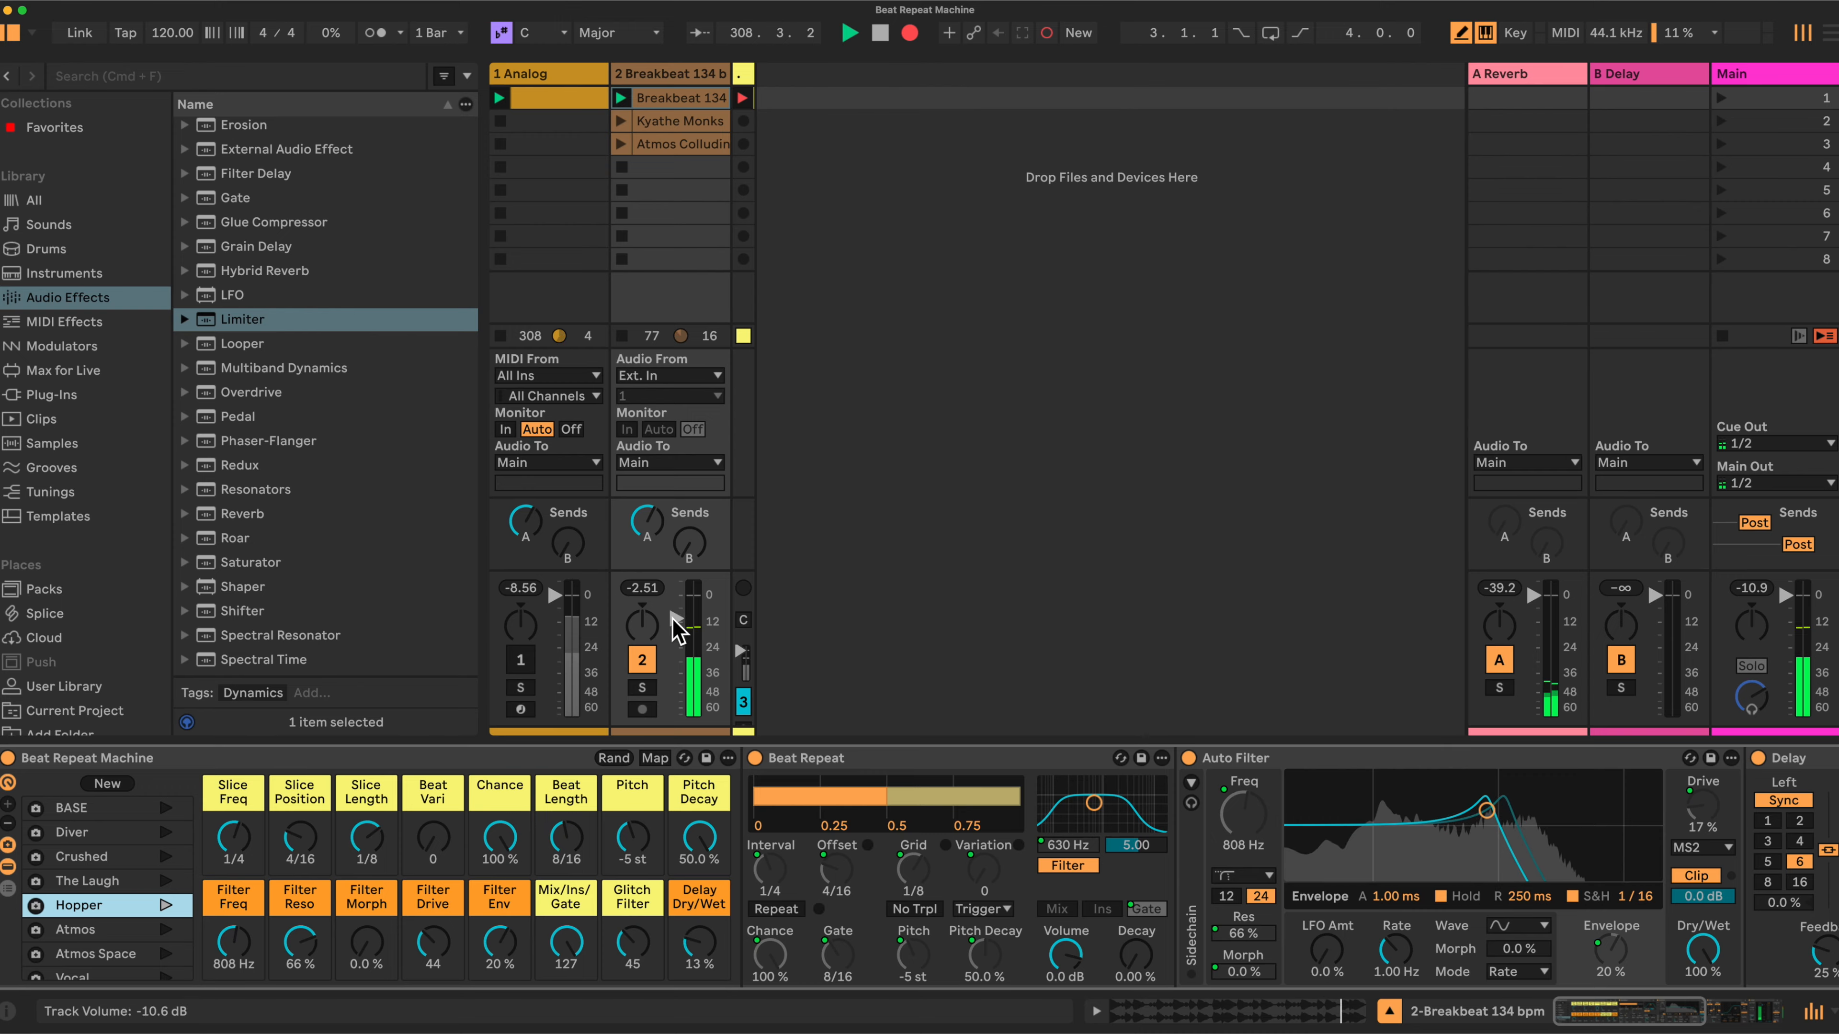
{"action": "left_click_drag", "start_coordinate": [692, 623], "coordinate": [692, 612]}
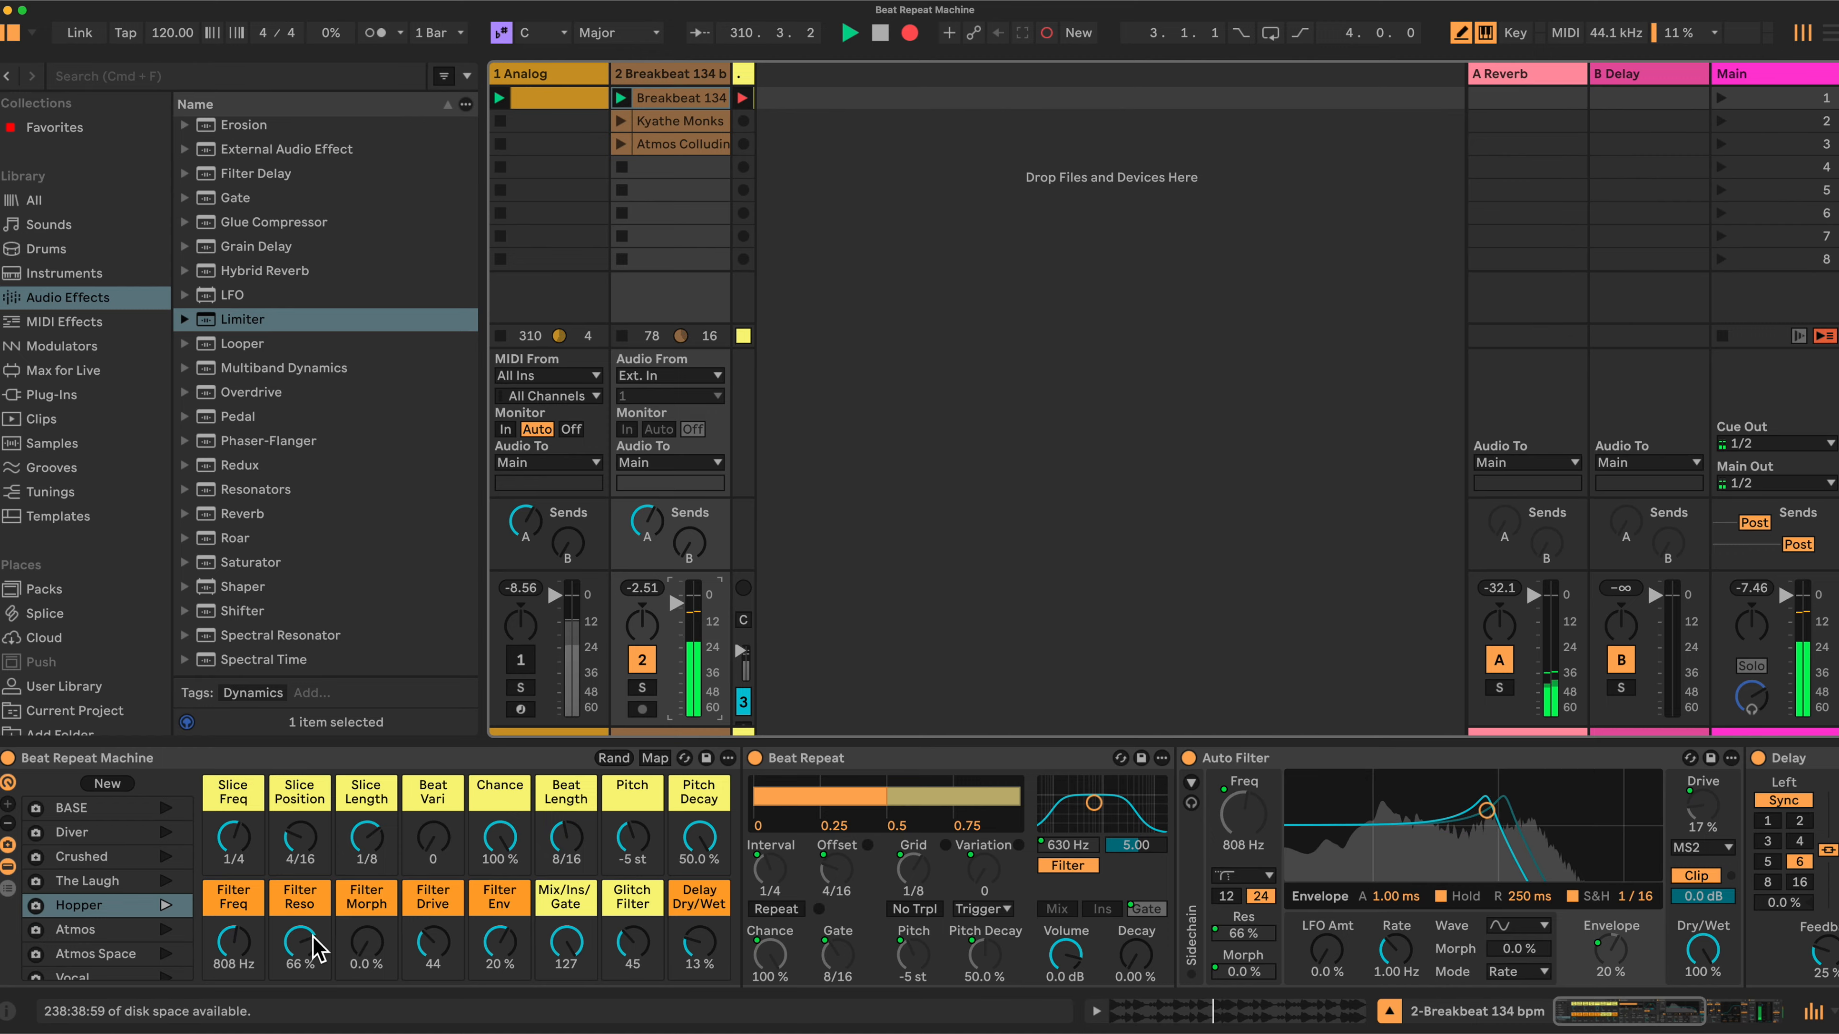
{"action": "mouse_move", "coordinate": [233, 942]}
{"action": "left_mouse_down"}
{"action": "mouse_move", "coordinate": [233, 920]}
{"action": "mouse_move", "coordinate": [299, 949]}
{"action": "mouse_move", "coordinate": [233, 958]}
{"action": "left_mouse_up"}
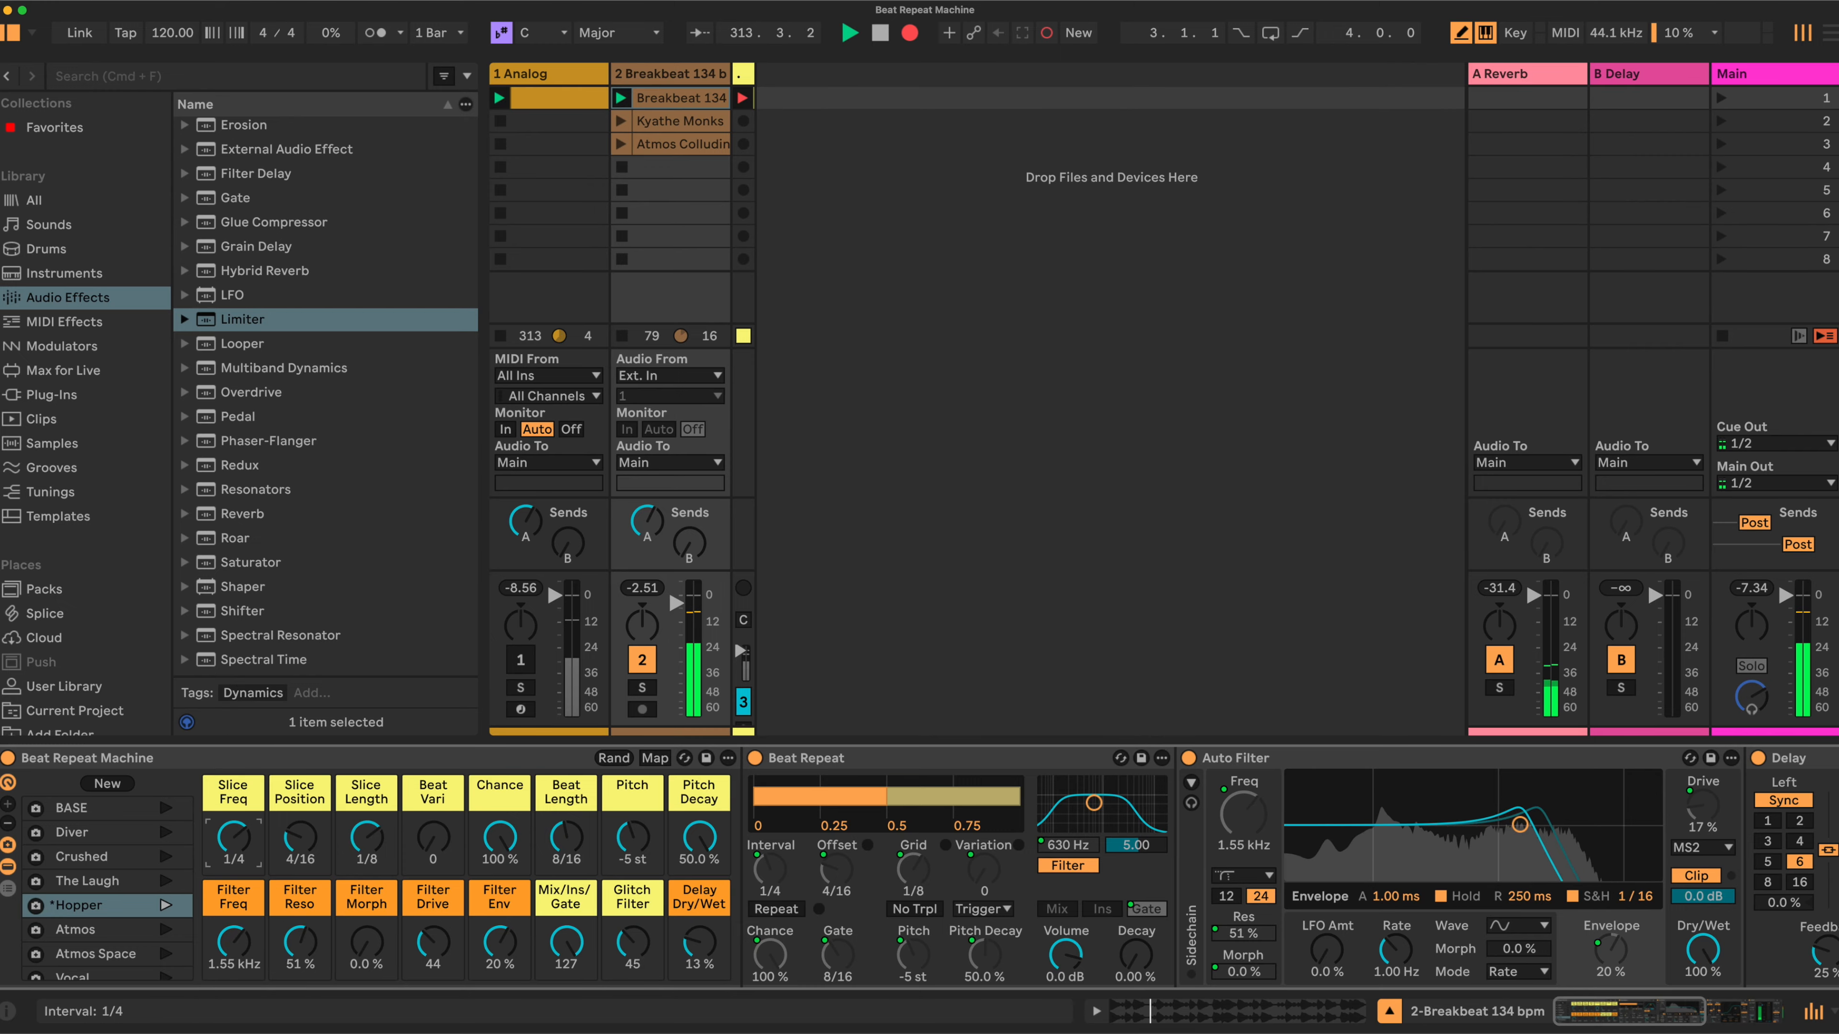
{"action": "left_click_drag", "start_coordinate": [300, 838], "coordinate": [366, 853]}
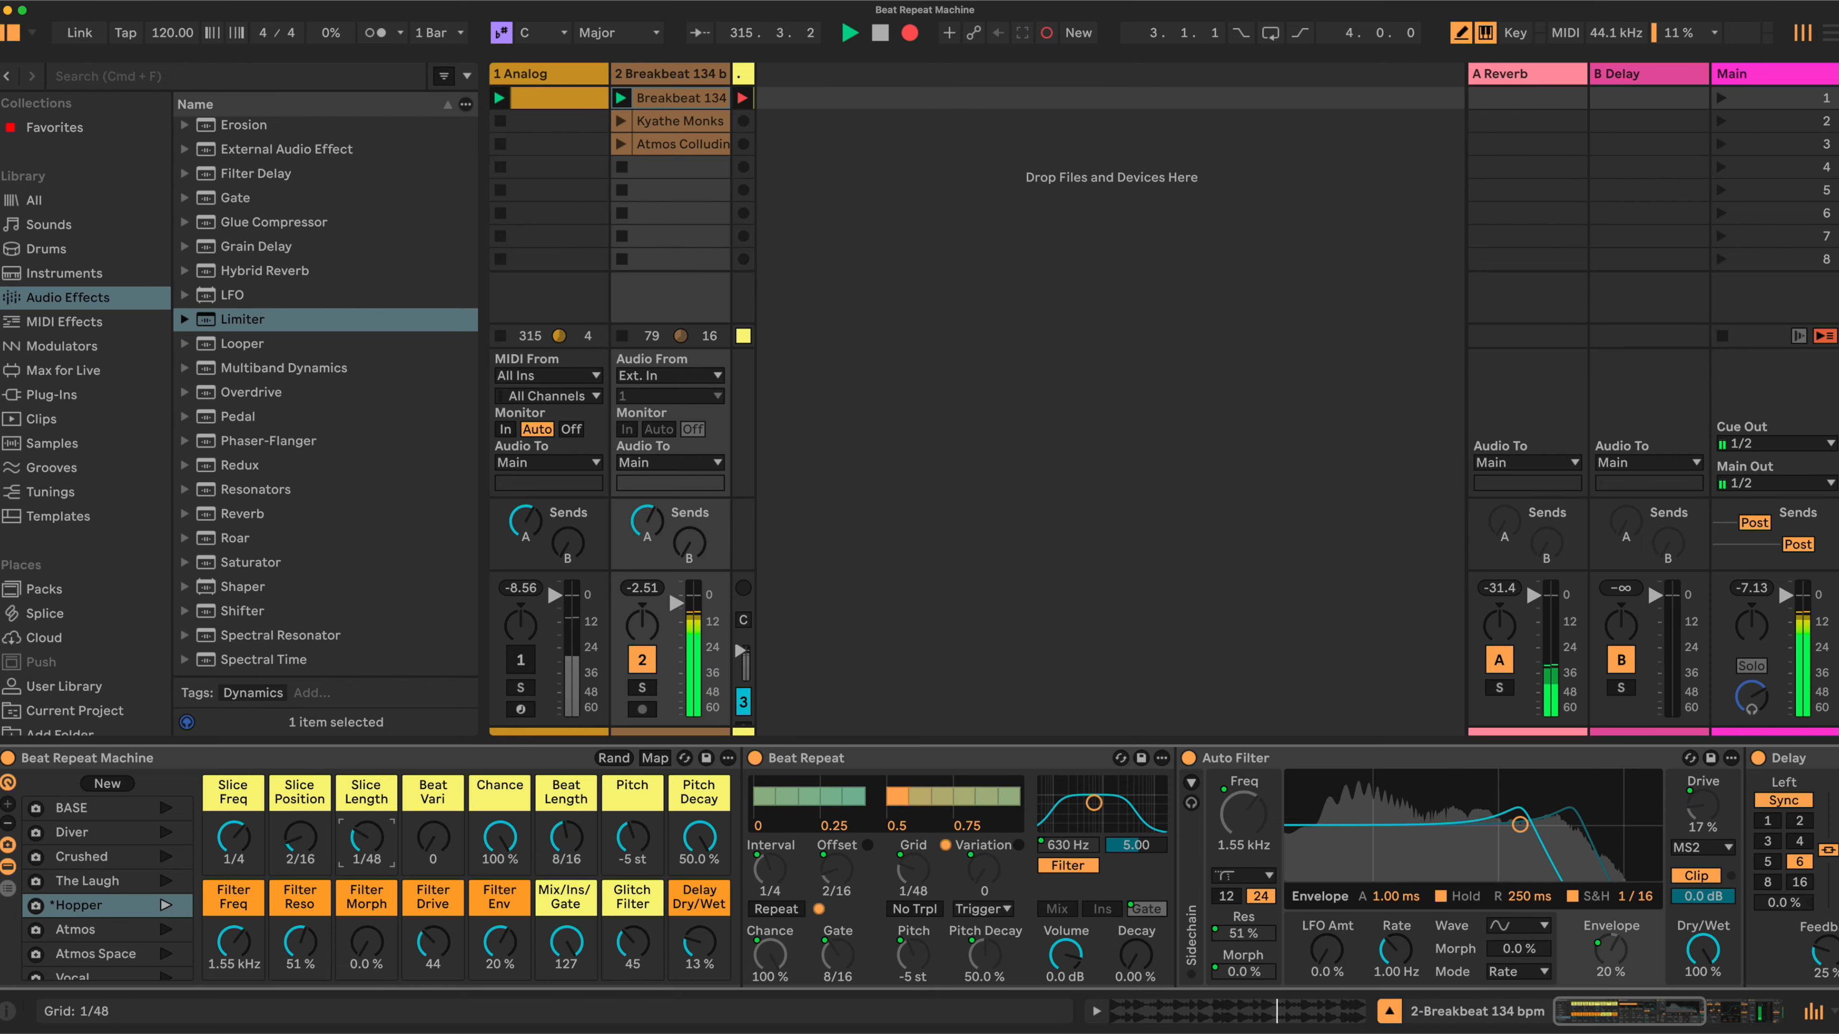
- In the Hopper variation, set Mix/Ins/Gate to 0, Delay Dry/Wet to 18% and Glitch Filter to 68
{"action": "left_click_drag", "start_coordinate": [566, 941], "coordinate": [685, 964]}
{"action": "left_click_drag", "start_coordinate": [632, 941], "coordinate": [632, 957]}
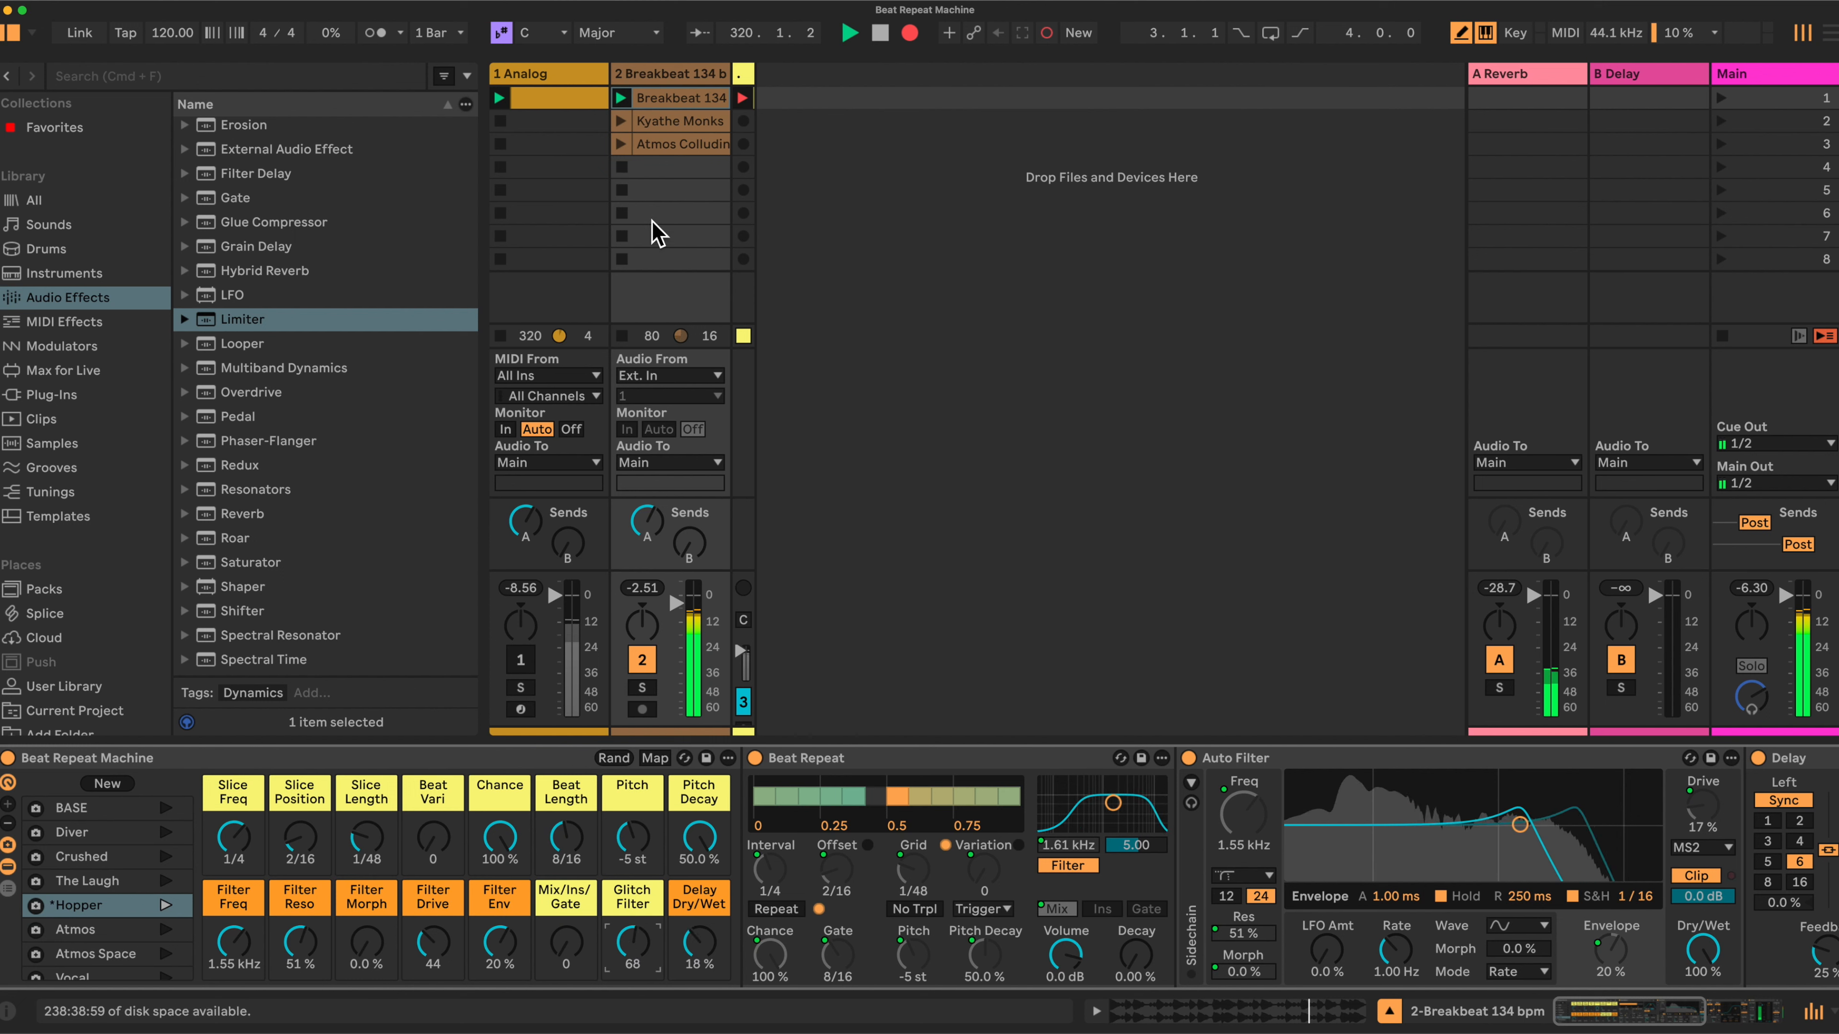
- Launch the Atmos clip on the breakbeat track and audition the Atmos variation followed by the Atmos Space variation
{"action": "left_click", "coordinate": [621, 143]}
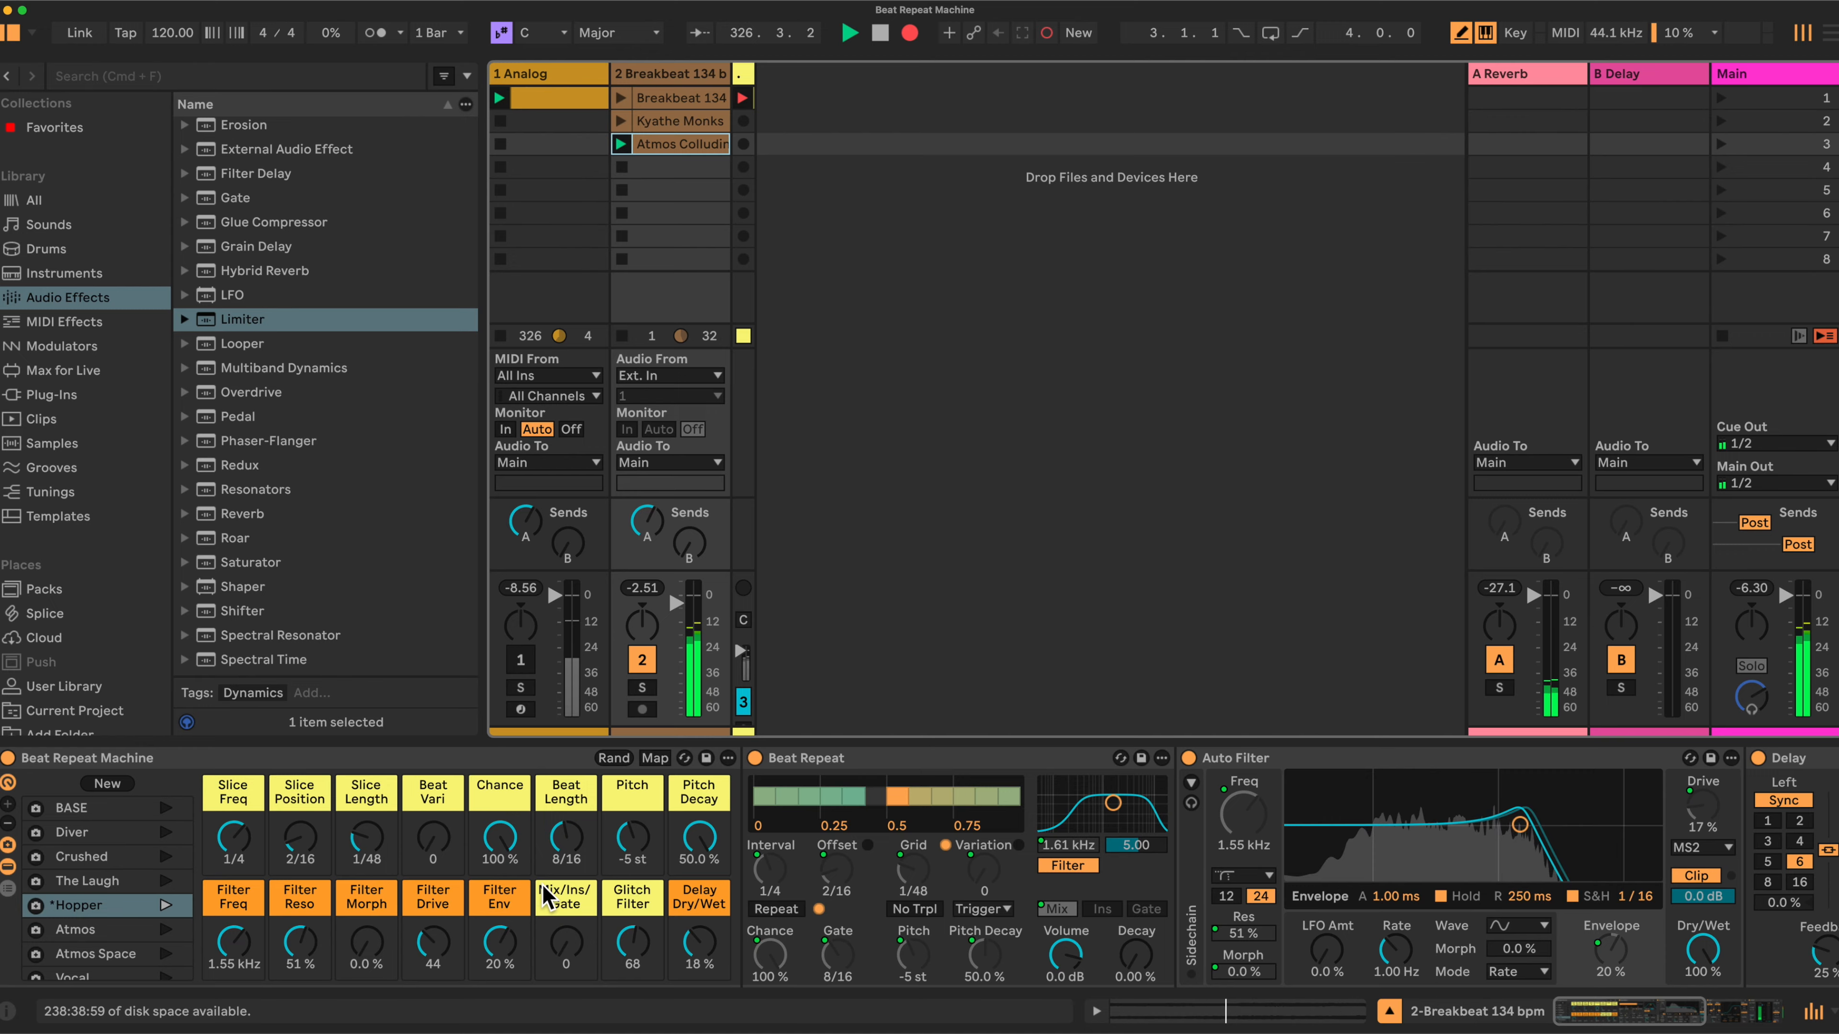
{"action": "left_click", "coordinate": [82, 934]}
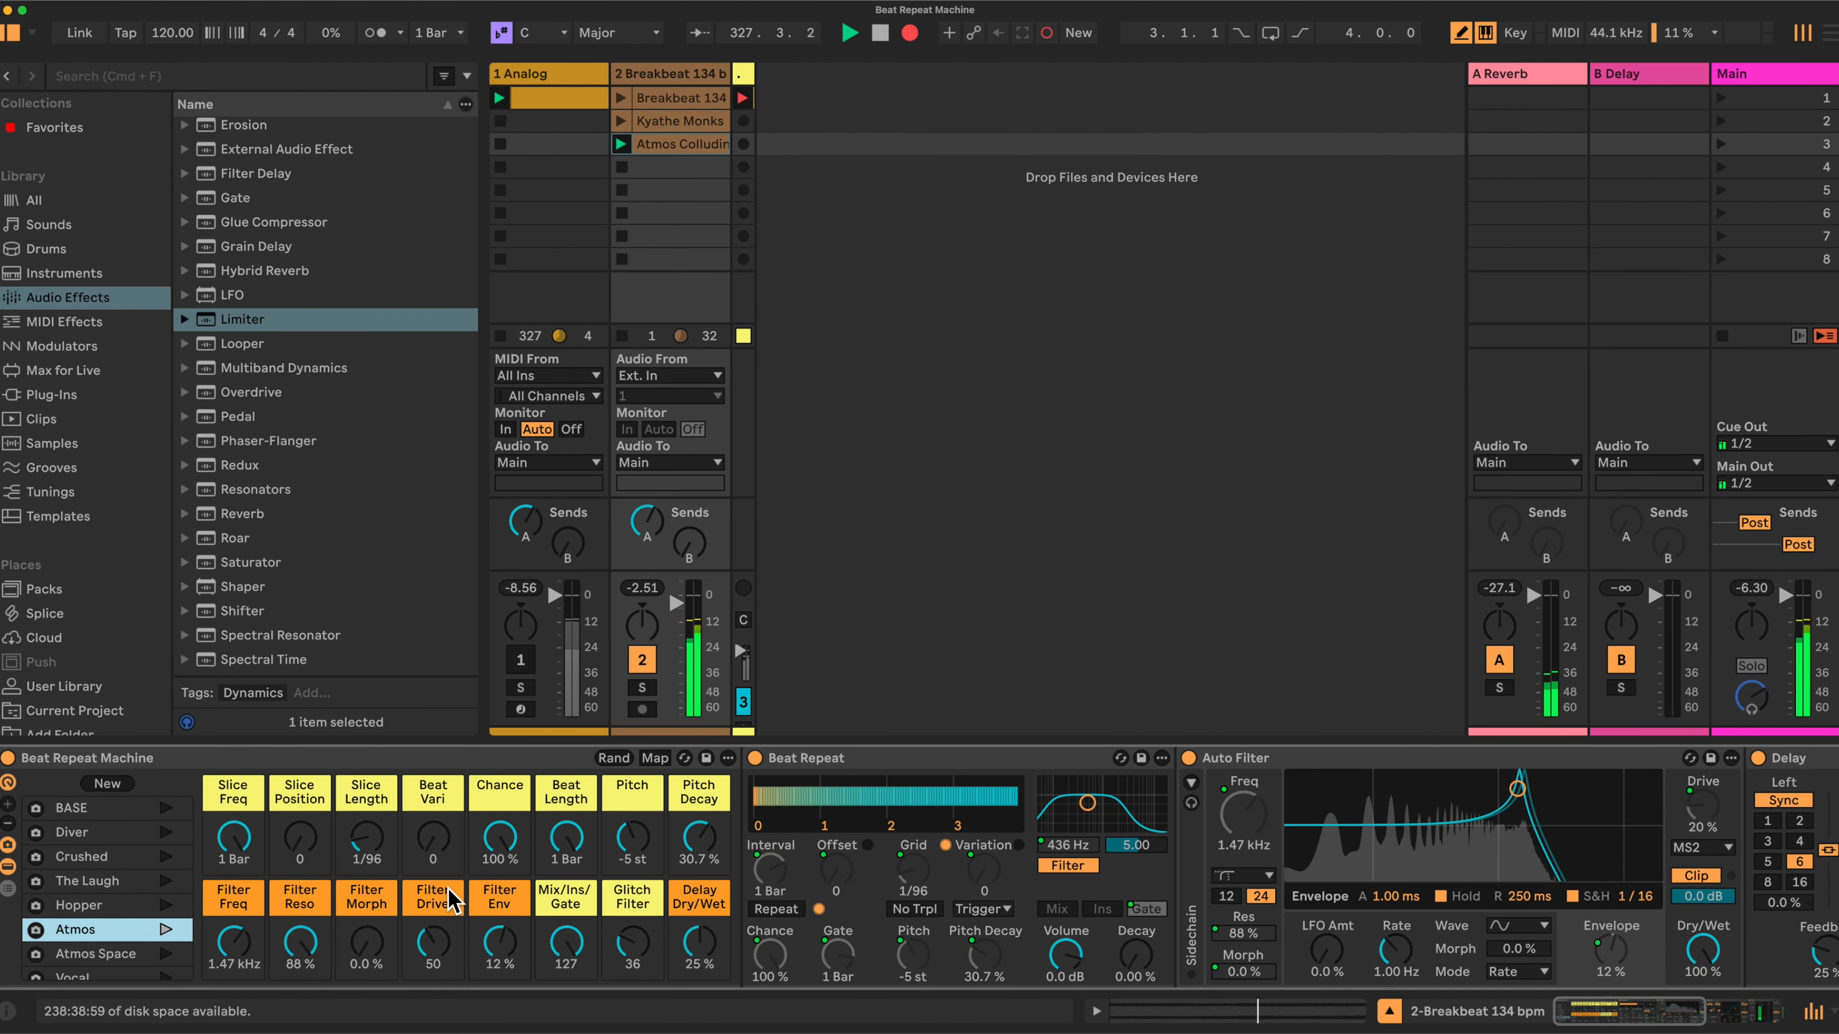
{"action": "left_click", "coordinate": [101, 954]}
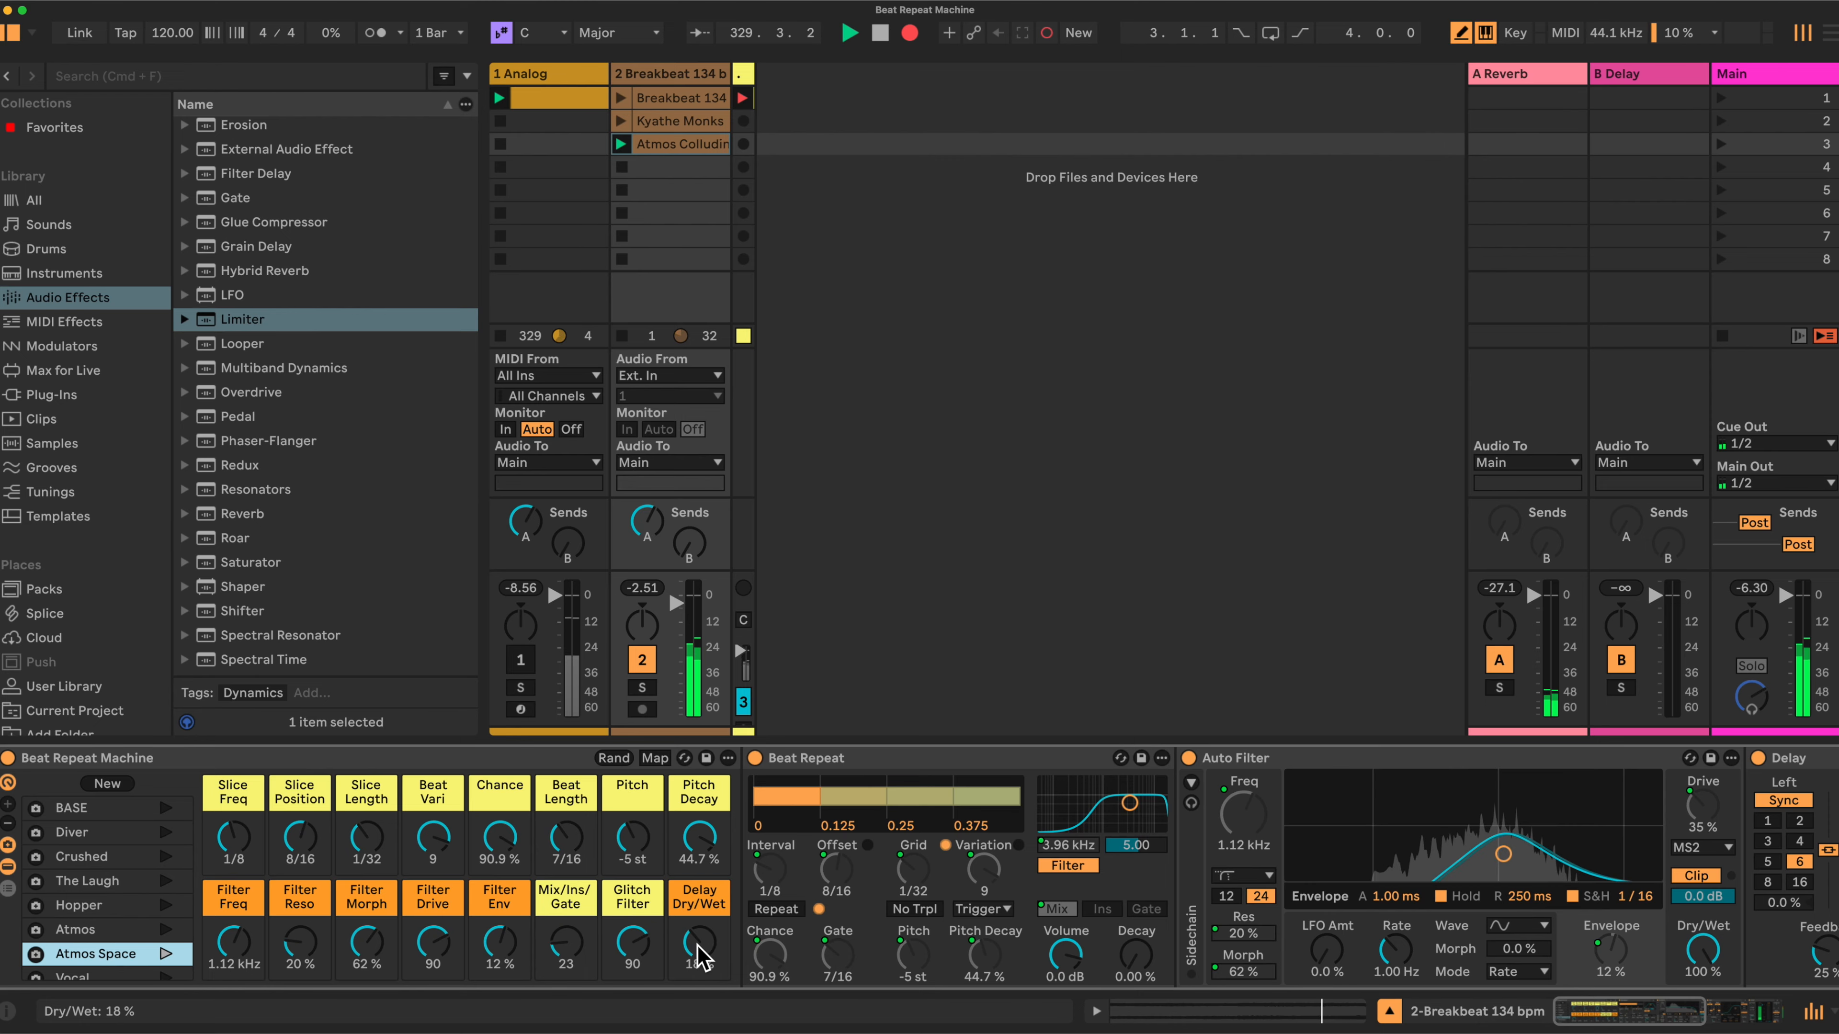
- Set Atmos Space's Pitch to -12 st, Pitch Decay 48.8%, Beat Vari 6, Slice Length 1/64, Glitch Filter 34, Filter Freq 583 Hz and Slice Freq 1/16
{"action": "left_click_drag", "start_coordinate": [638, 844], "coordinate": [699, 836]}
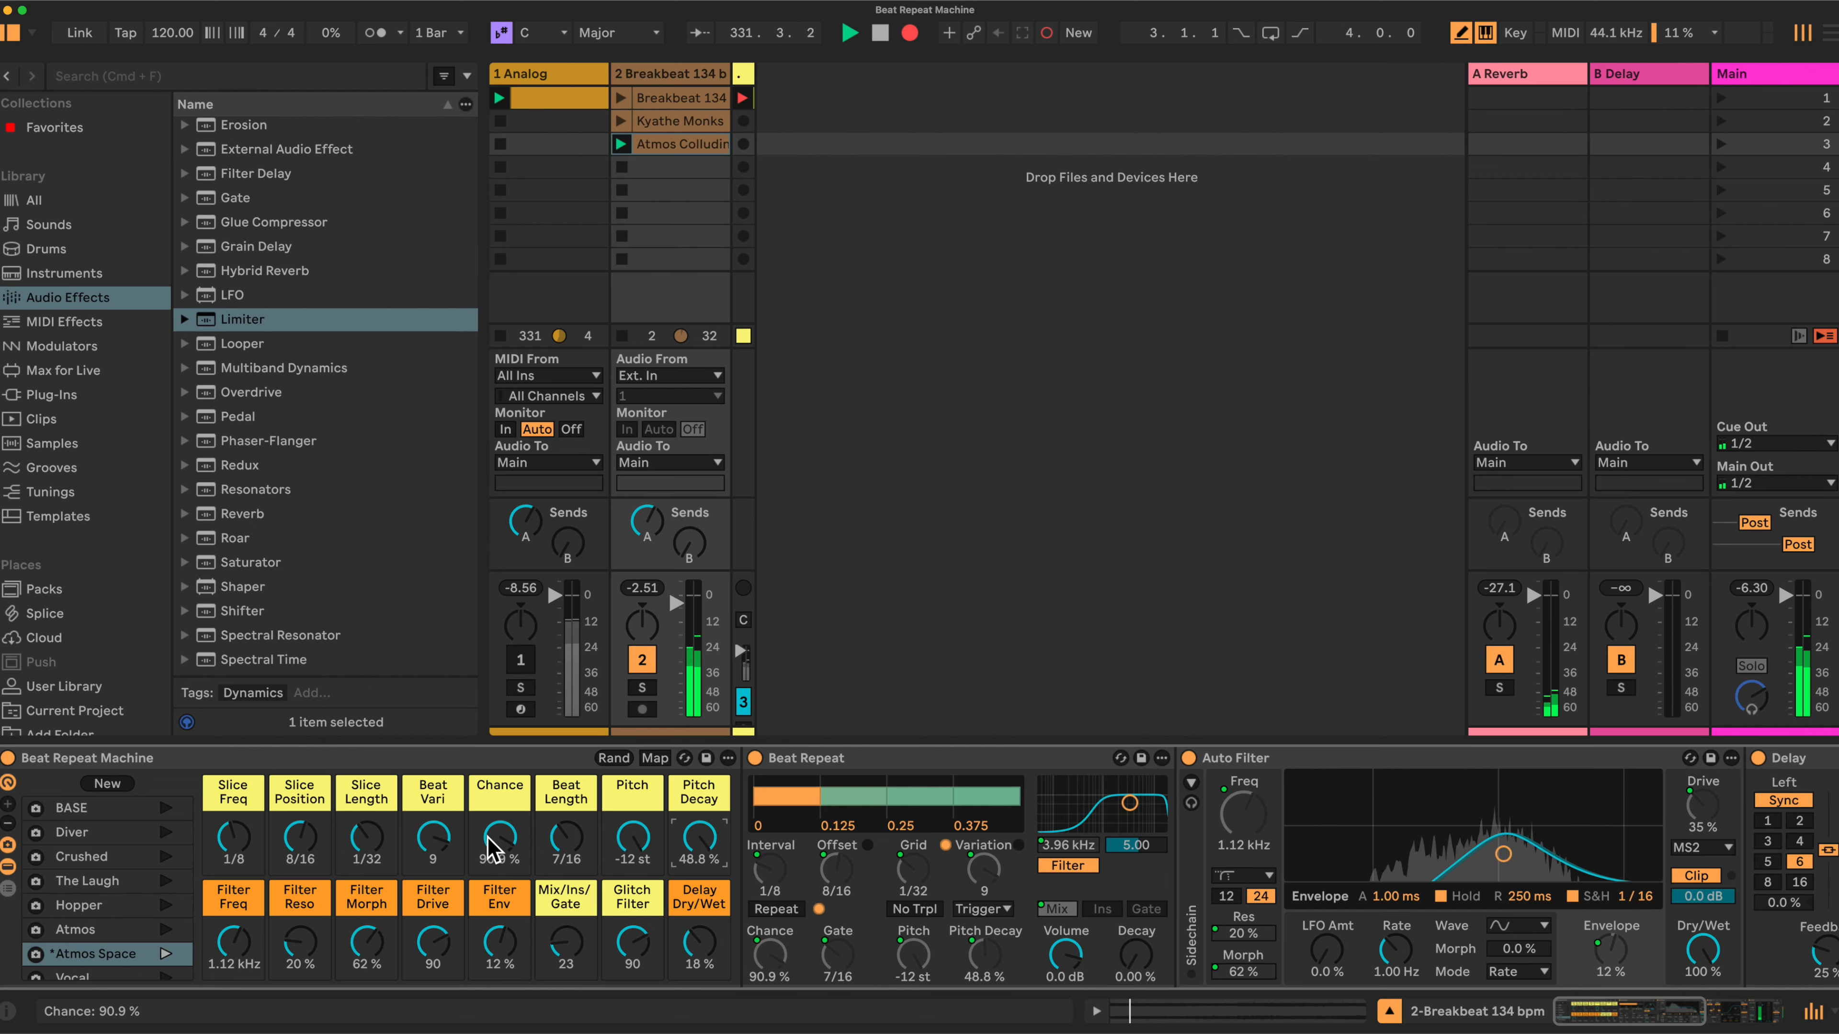
{"action": "left_click_drag", "start_coordinate": [433, 838], "coordinate": [366, 842]}
{"action": "left_click_drag", "start_coordinate": [632, 941], "coordinate": [632, 978]}
{"action": "left_click_drag", "start_coordinate": [231, 943], "coordinate": [232, 956]}
{"action": "left_click", "coordinate": [234, 838]}
{"action": "left_click_drag", "start_coordinate": [233, 838], "coordinate": [233, 843]}
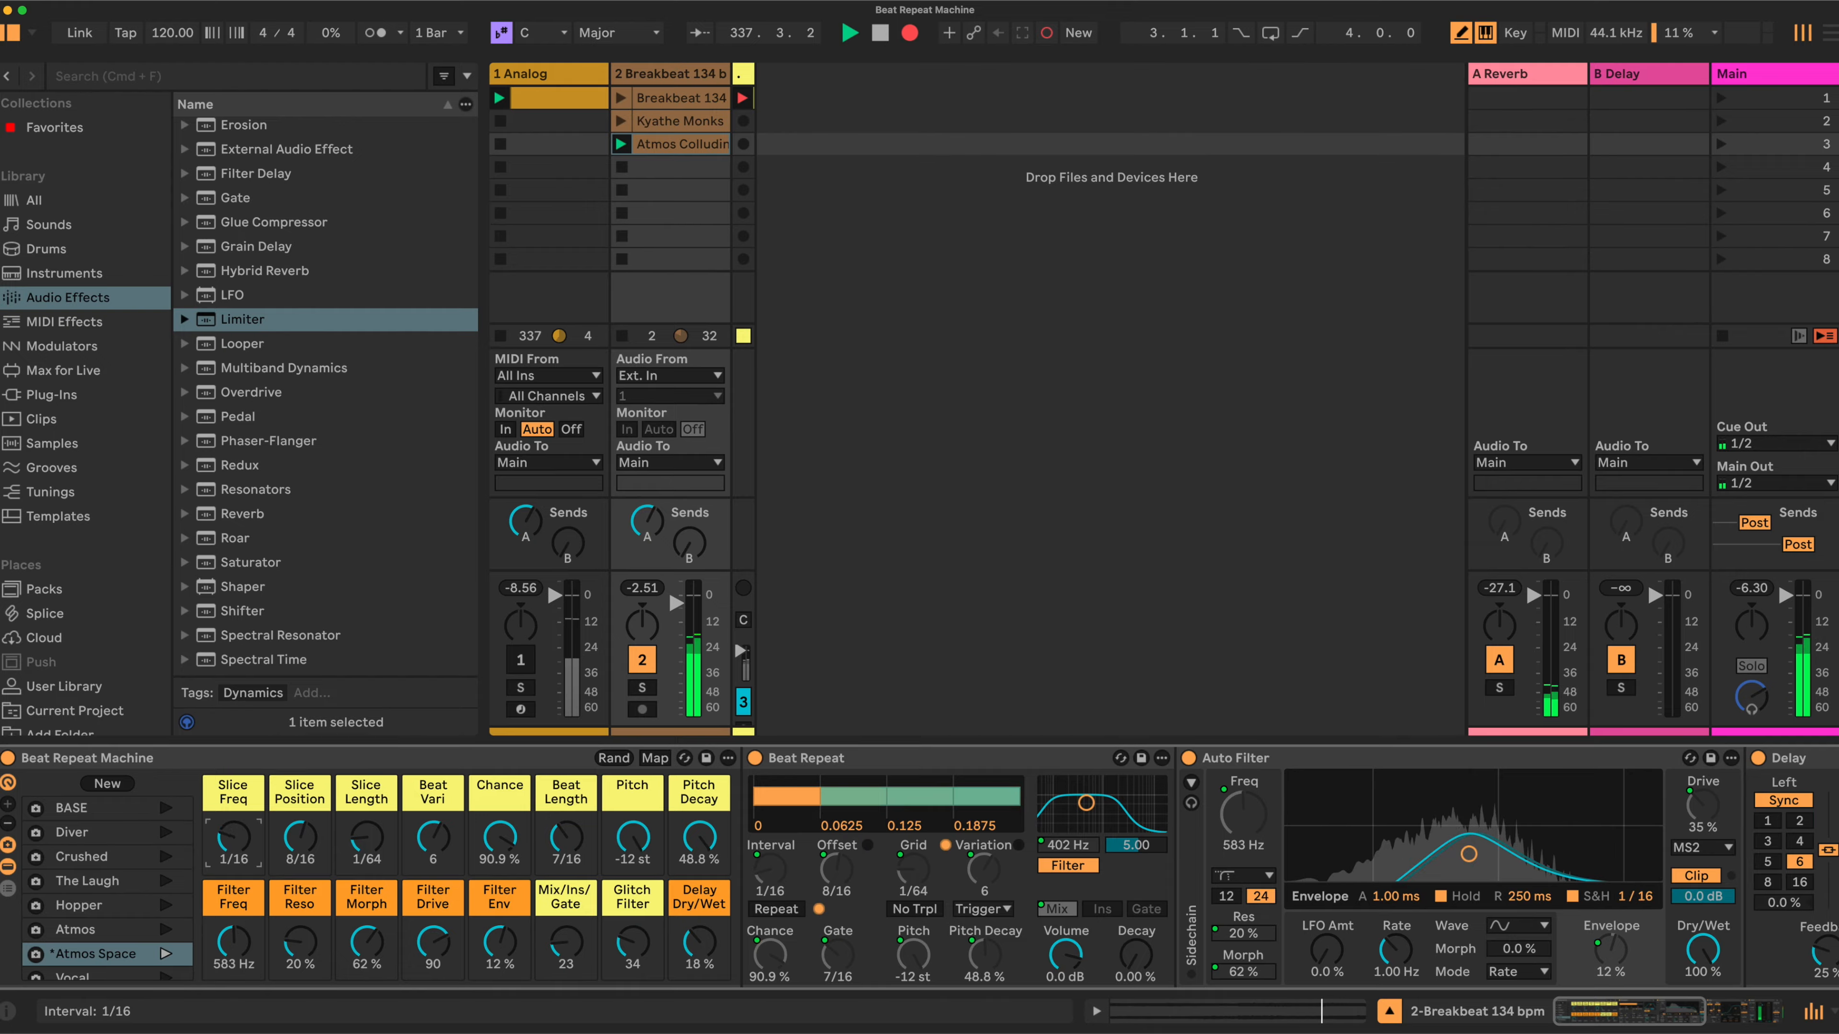